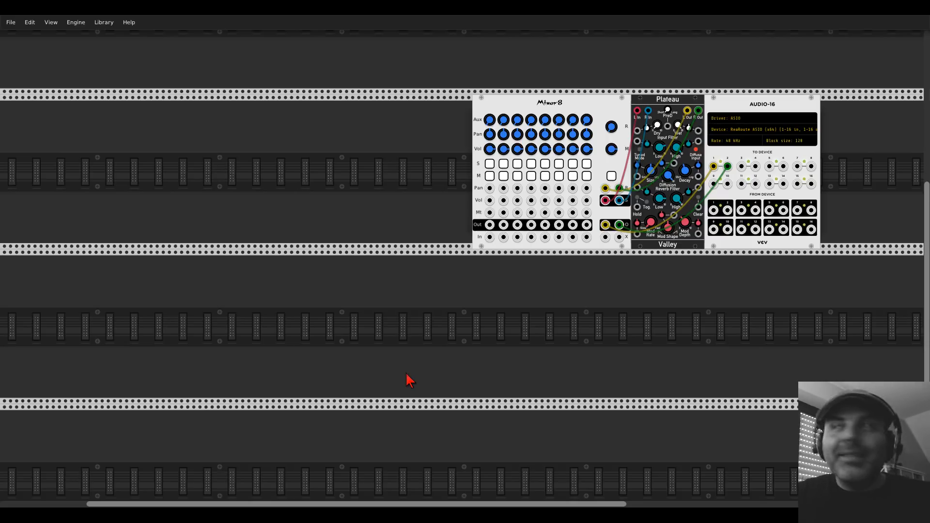
Step: Add the Erica BlackOctasource module to the empty part of the rack row before the mixer
{"action": "right_click", "coordinate": [307, 224]}
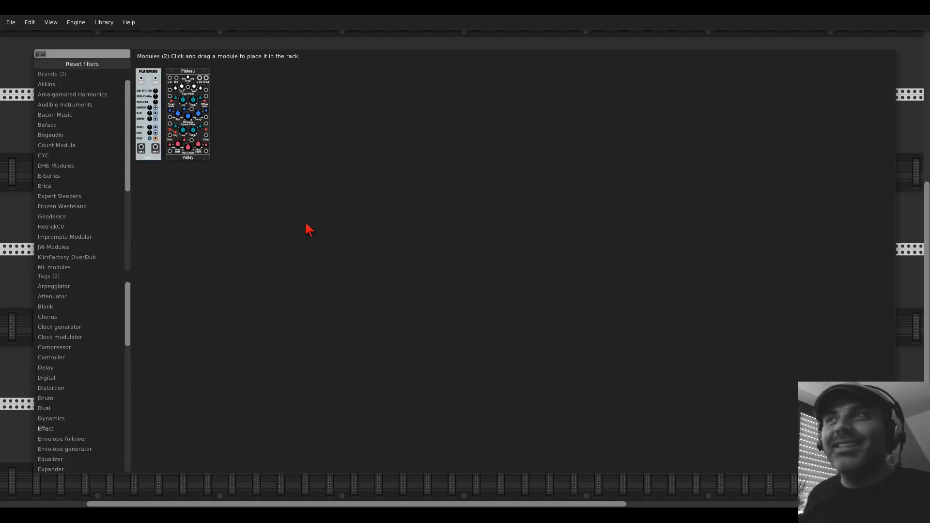
{"action": "left_click", "coordinate": [81, 66]}
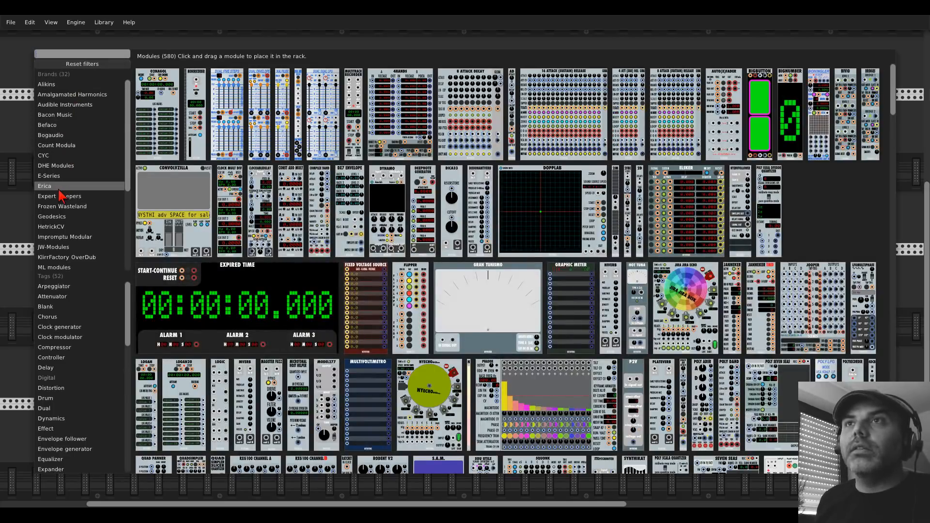
{"action": "left_click", "coordinate": [60, 187]}
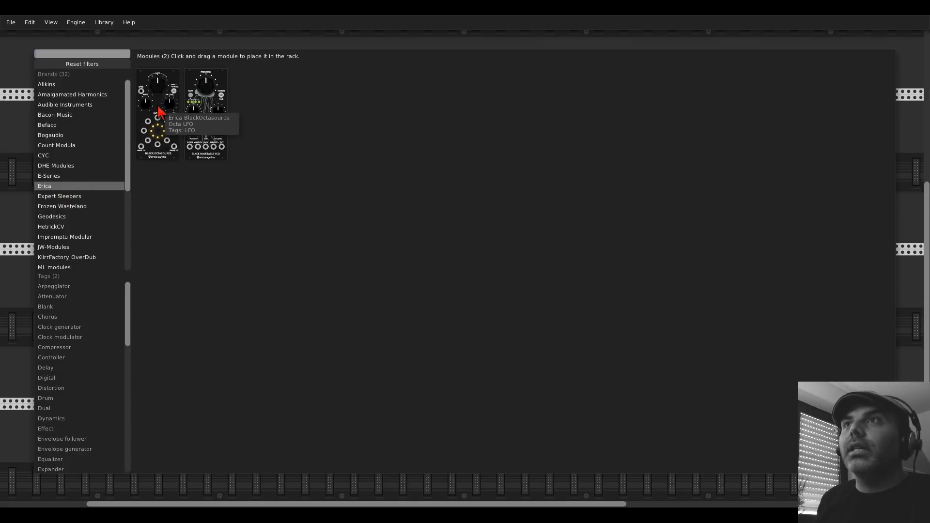
{"action": "left_click_drag", "start_coordinate": [160, 112], "coordinate": [167, 226]}
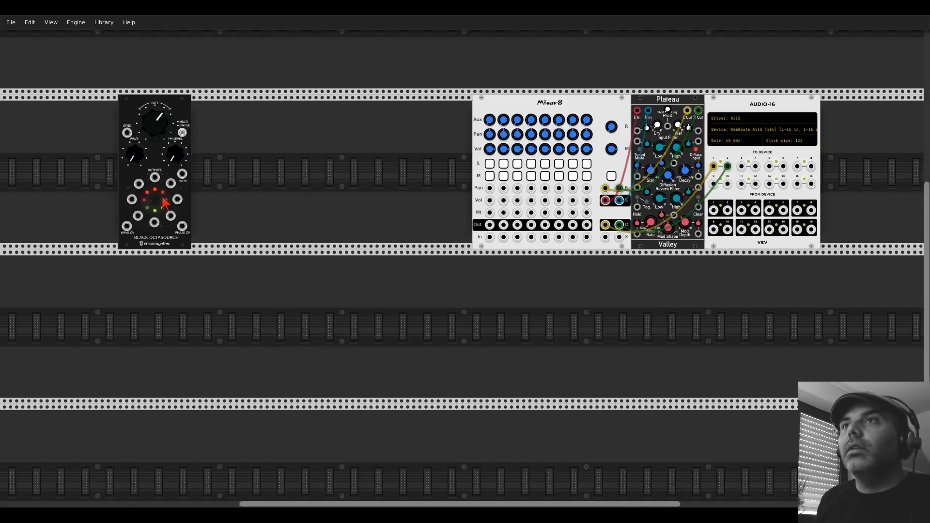
Step: Add the Erica Black Wavetable VCO directly beside the Black Octasource
{"action": "right_click", "coordinate": [218, 193]}
{"action": "left_click", "coordinate": [223, 155]}
{"action": "left_click_drag", "start_coordinate": [220, 149], "coordinate": [217, 153]}
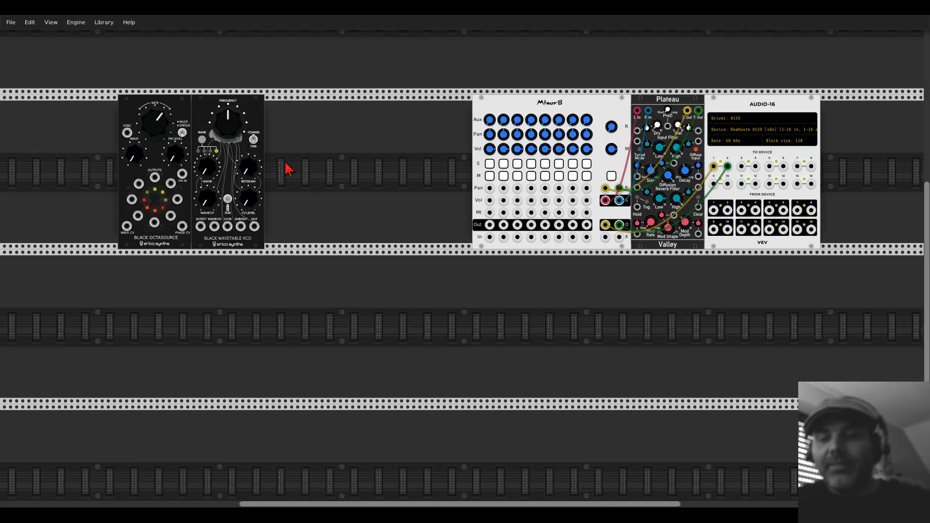
Step: Examine the outputs, CV inputs and knobs of the Black Octasource and the Black Wavetable VCO up close
{"action": "scroll", "coordinate": [288, 169], "scroll_direction": "down", "scroll_amount": 5}
{"action": "scroll", "coordinate": [288, 170], "scroll_direction": "up", "scroll_amount": 4}
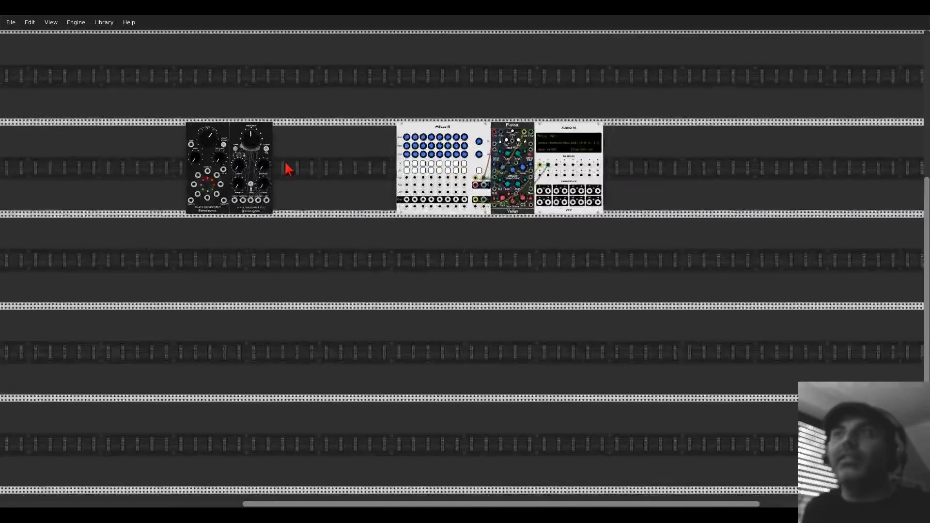
{"action": "scroll", "coordinate": [121, 136], "scroll_direction": "up", "scroll_amount": 6}
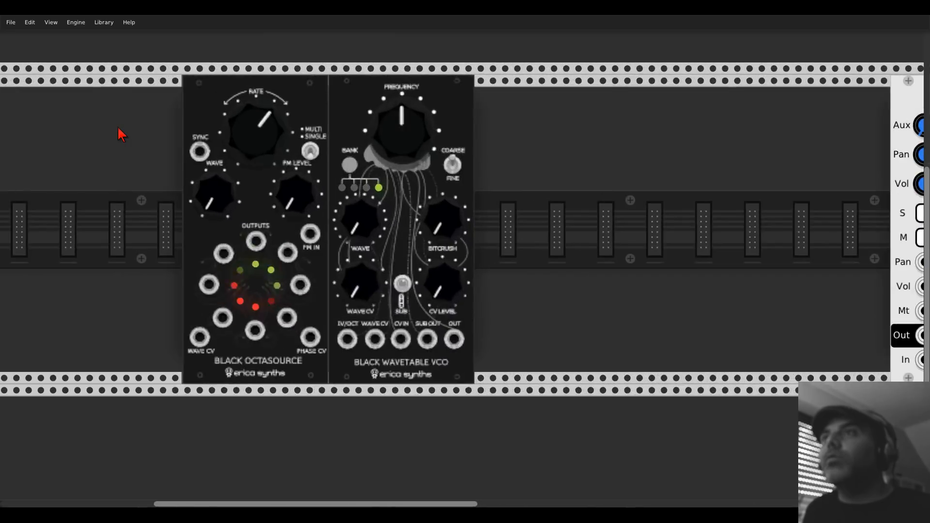
{"action": "scroll", "coordinate": [251, 245], "scroll_direction": "down", "scroll_amount": 5}
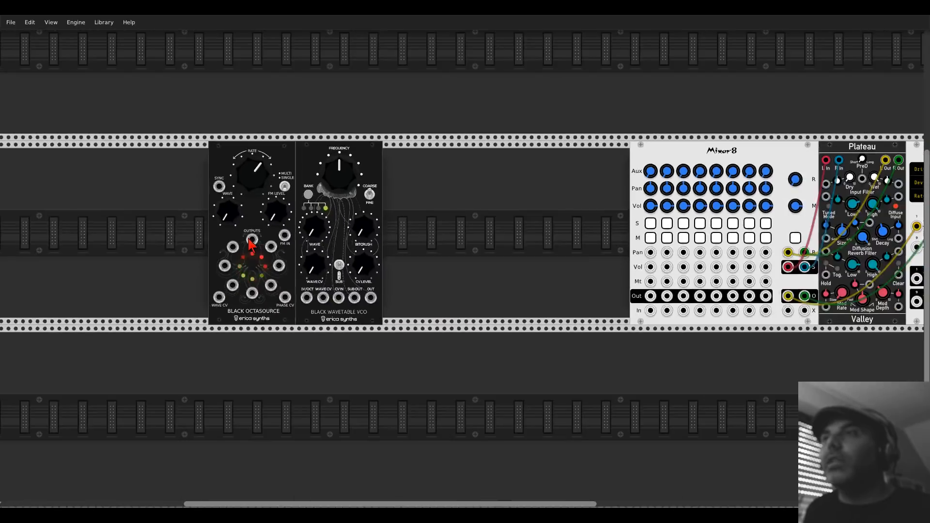
{"action": "scroll", "coordinate": [250, 245], "scroll_direction": "up", "scroll_amount": 5}
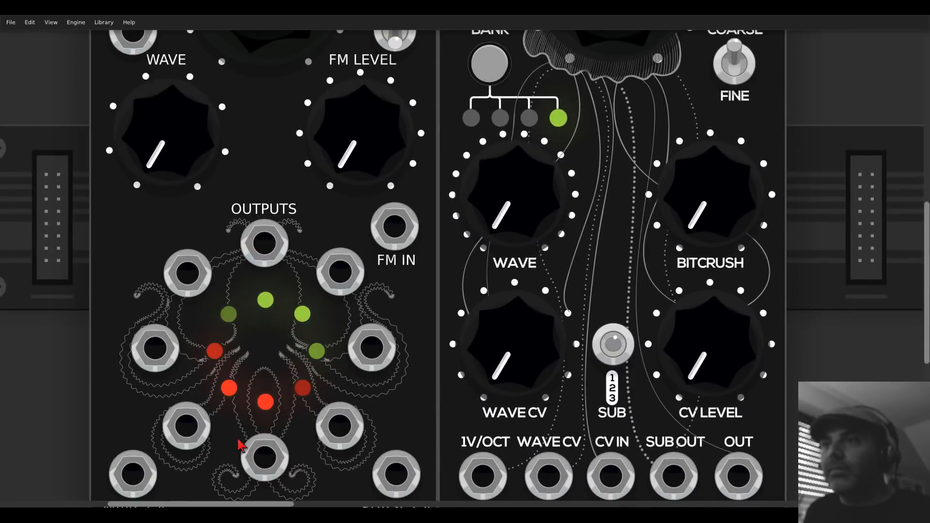
{"action": "left_click_drag", "start_coordinate": [275, 268], "coordinate": [339, 210]}
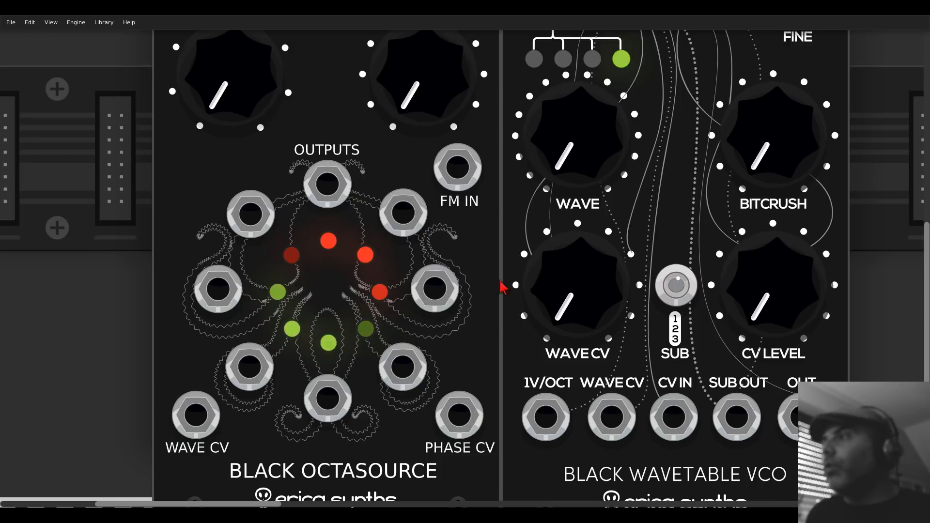
{"action": "left_click_drag", "start_coordinate": [625, 280], "coordinate": [420, 209]}
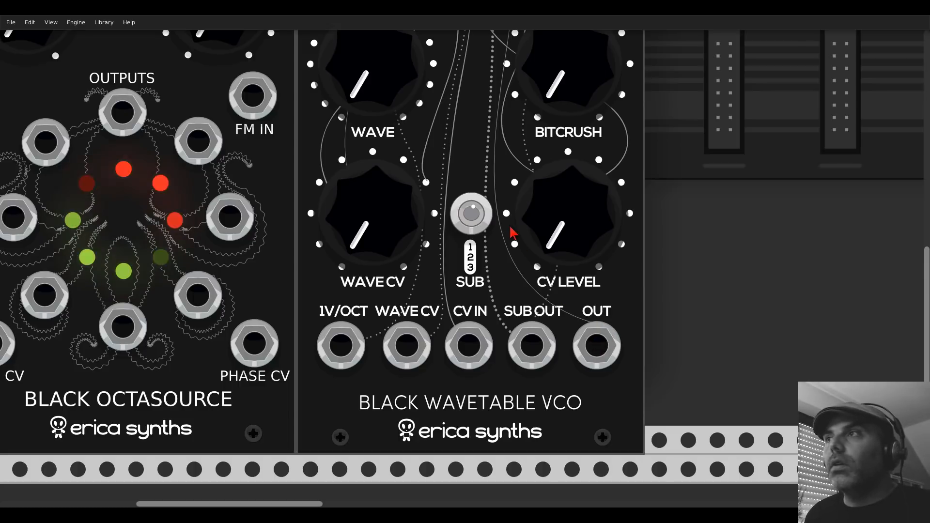
Step: Review the Black Wavetable VCO's module options, such as PhaseLock and the CV destinations, without choosing any
{"action": "scroll", "coordinate": [490, 177], "scroll_direction": "down", "scroll_amount": 2}
{"action": "scroll", "coordinate": [490, 177], "scroll_direction": "down", "scroll_amount": 1}
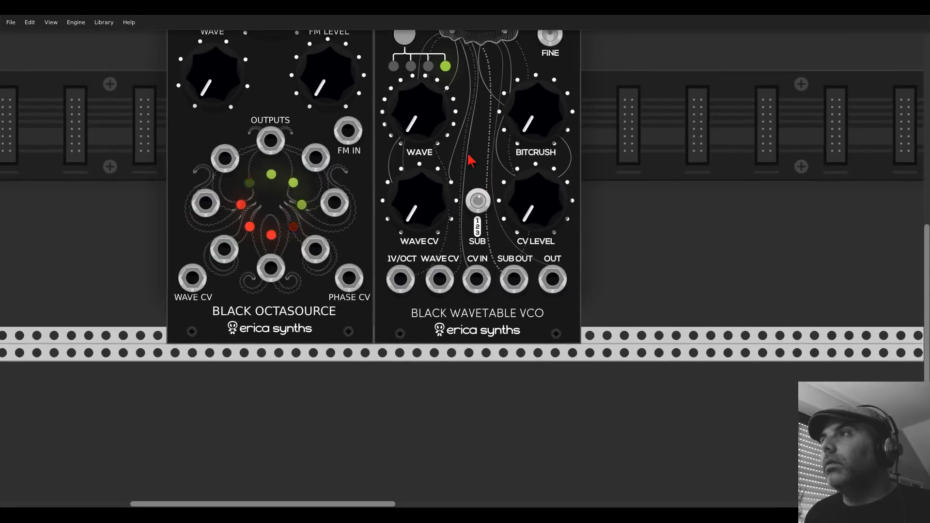
{"action": "scroll", "coordinate": [467, 156], "scroll_direction": "up", "scroll_amount": 2}
{"action": "right_click", "coordinate": [464, 192]}
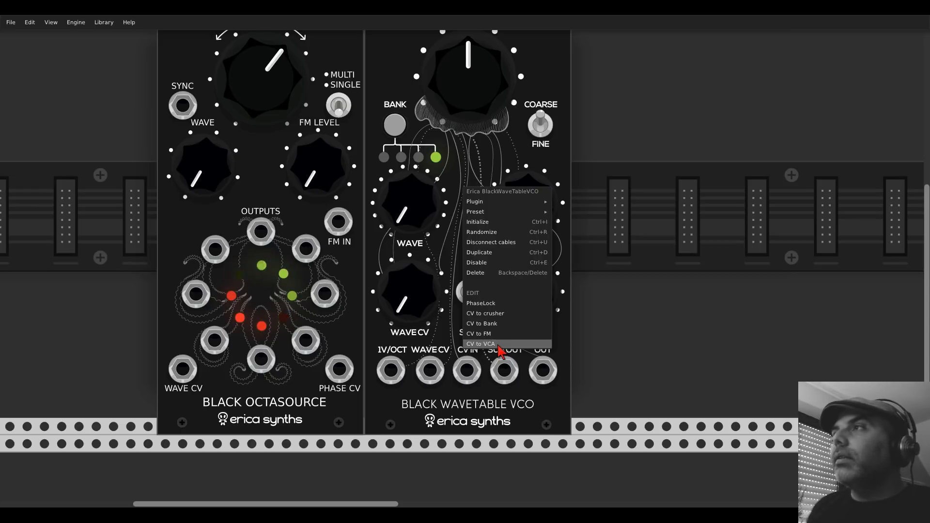
{"action": "left_click", "coordinate": [624, 261]}
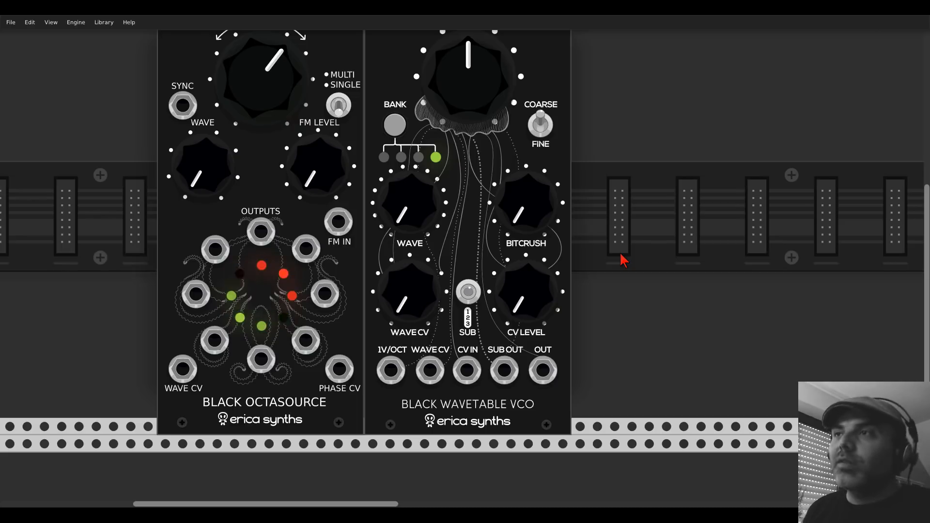
Step: Move the Black Octasource and the Black Wavetable VCO closer to the mixer, leaving a gap between the two modules
{"action": "scroll", "coordinate": [583, 237], "scroll_direction": "down", "scroll_amount": 4}
{"action": "scroll", "coordinate": [583, 237], "scroll_direction": "up", "scroll_amount": 2}
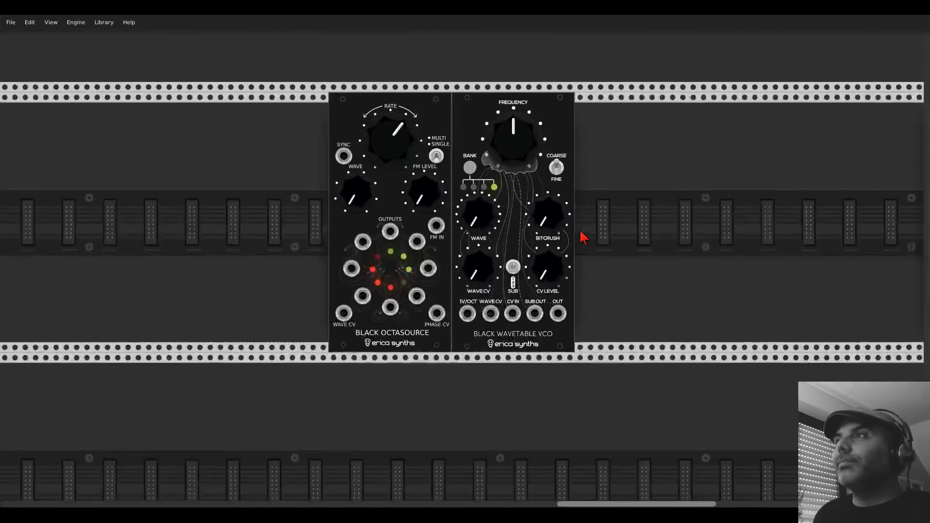
{"action": "scroll", "coordinate": [582, 238], "scroll_direction": "down", "scroll_amount": 1}
{"action": "scroll", "coordinate": [583, 237], "scroll_direction": "right", "scroll_amount": 5}
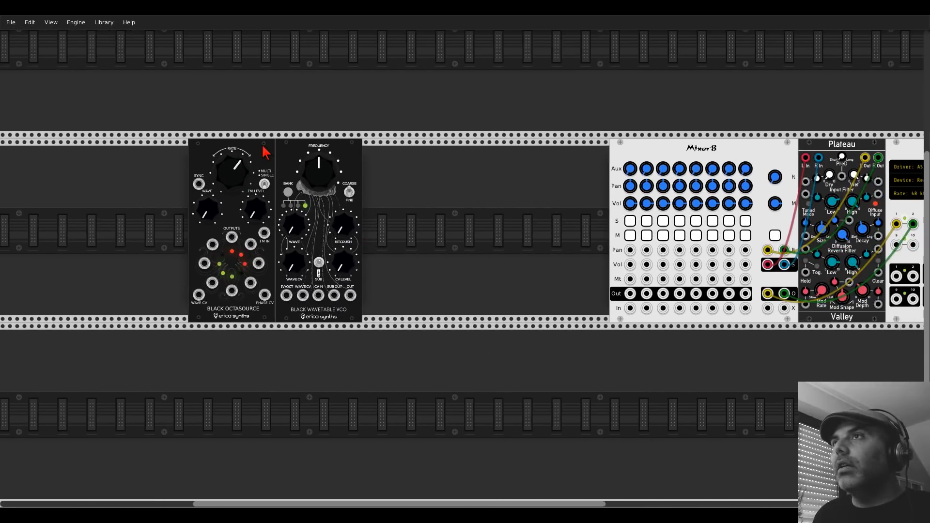
{"action": "left_click_drag", "start_coordinate": [252, 152], "coordinate": [367, 147]}
{"action": "left_click_drag", "start_coordinate": [439, 147], "coordinate": [480, 156]}
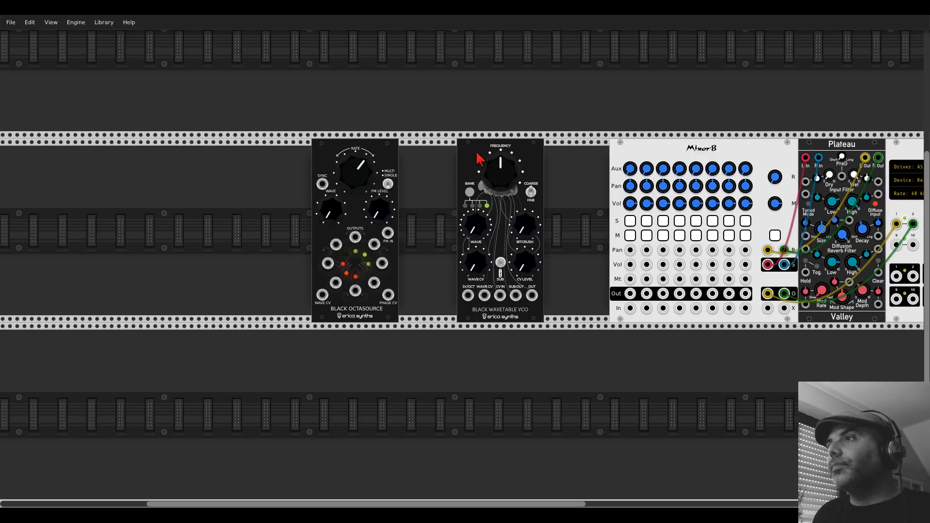
Step: Try the solo switches on several mixer channels and turn all of them off again
{"action": "left_click_drag", "start_coordinate": [561, 191], "coordinate": [447, 181]}
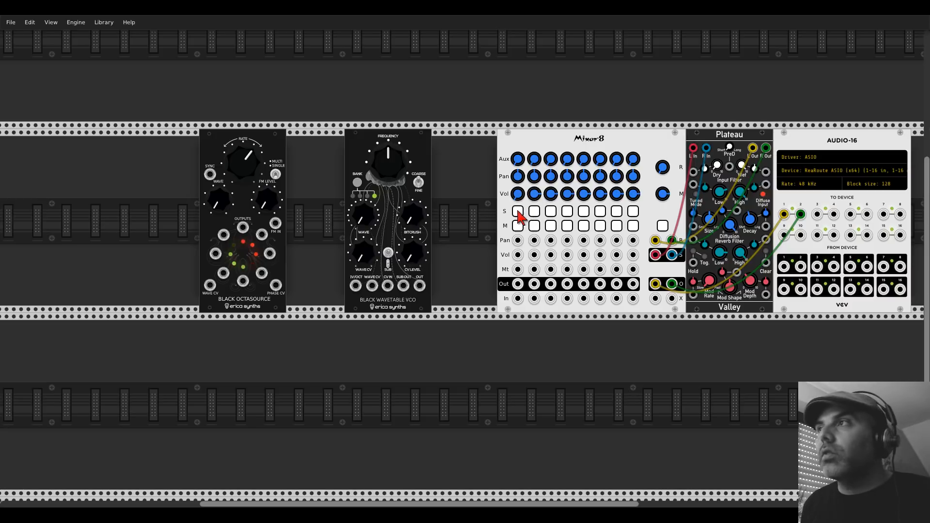
{"action": "left_click", "coordinate": [551, 212]}
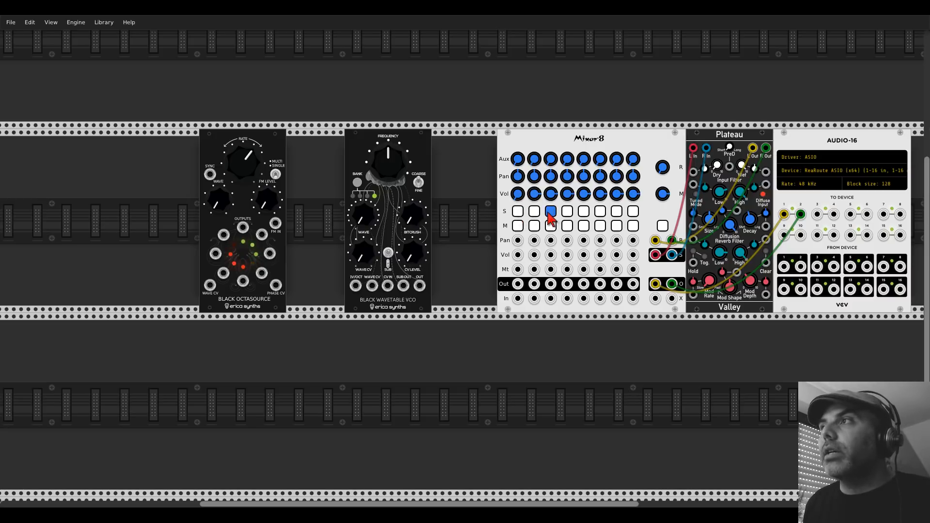
{"action": "left_click", "coordinate": [534, 213]}
{"action": "left_click", "coordinate": [583, 214]}
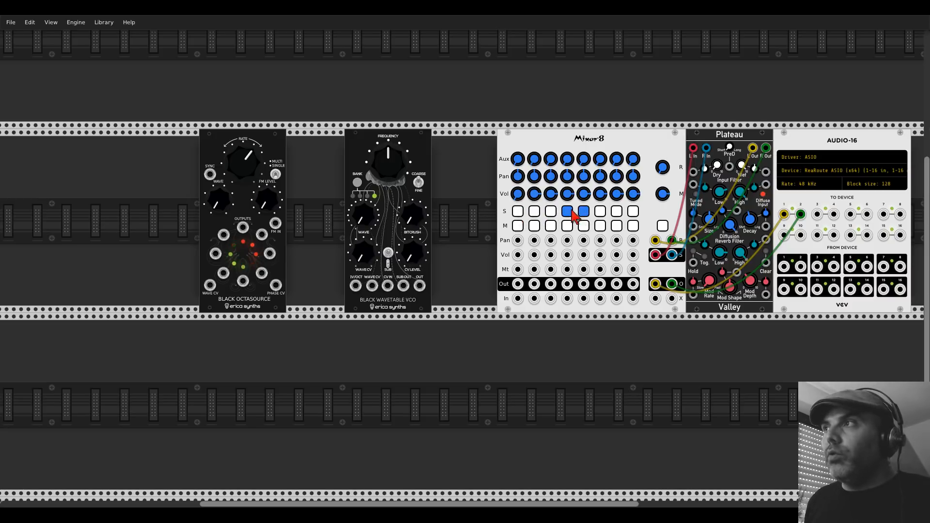
{"action": "left_click", "coordinate": [567, 212]}
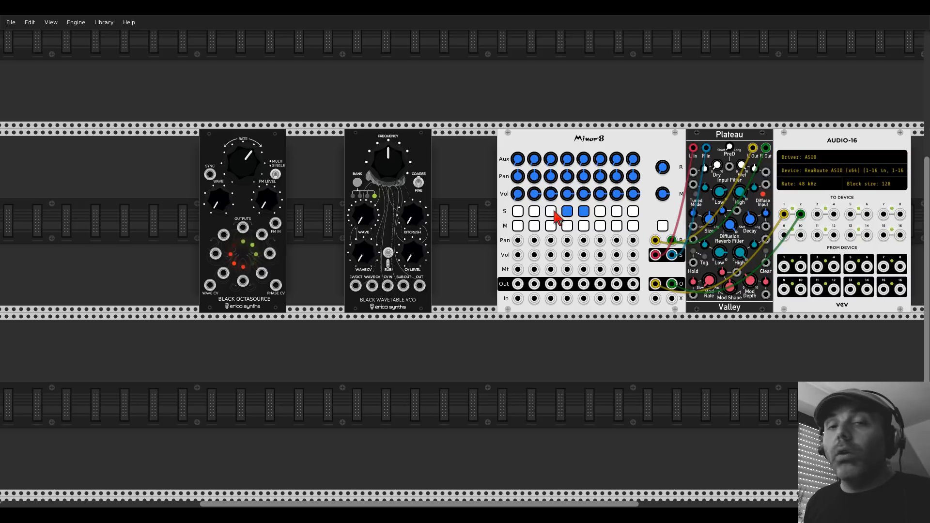
{"action": "left_click", "coordinate": [534, 211]}
{"action": "left_click", "coordinate": [617, 212]}
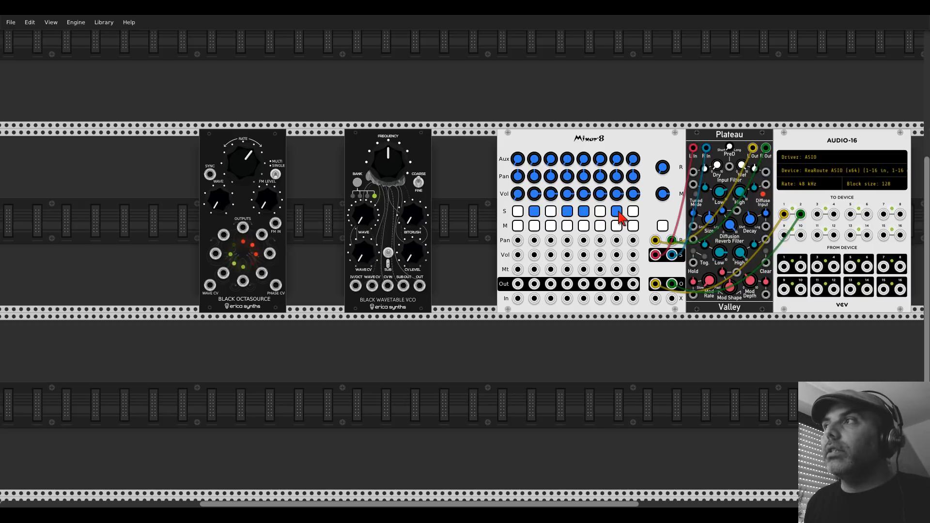
{"action": "left_click", "coordinate": [617, 212]}
{"action": "left_click", "coordinate": [583, 212]}
{"action": "left_click", "coordinate": [568, 212]}
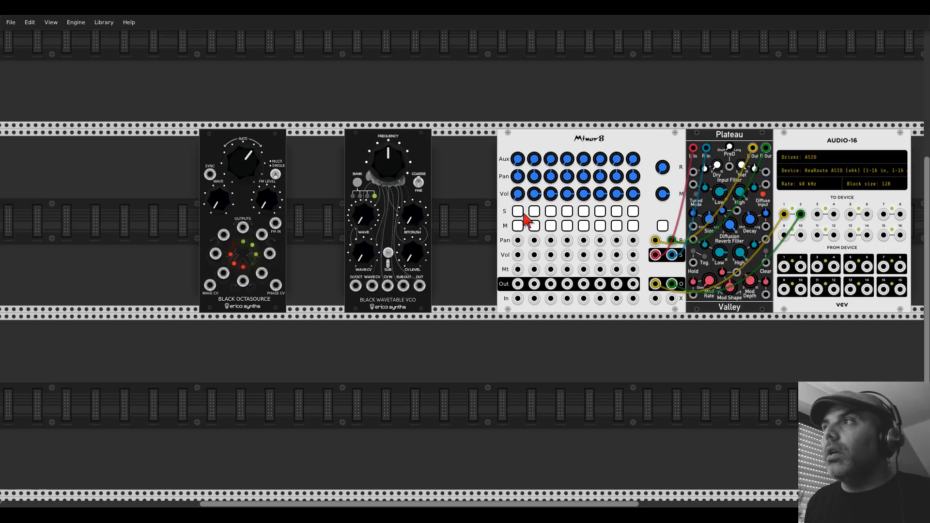
{"action": "left_click", "coordinate": [535, 211]}
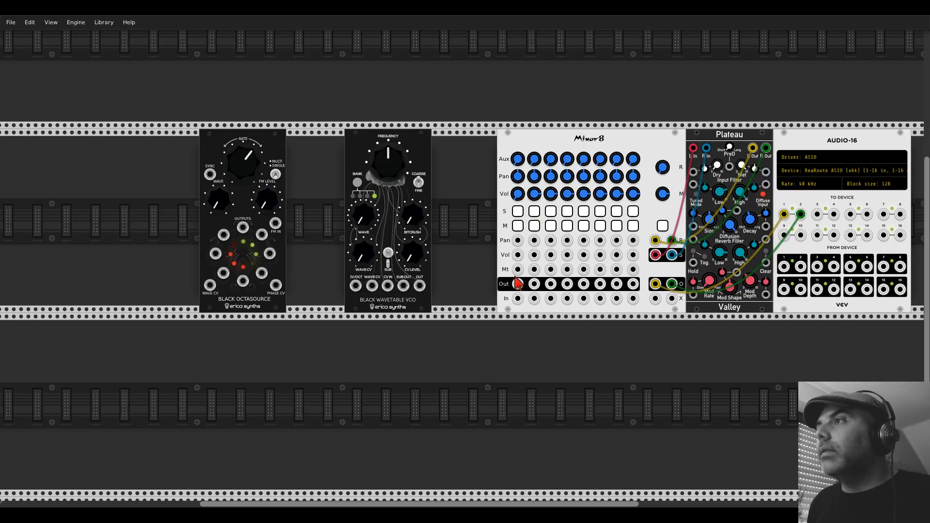
Step: Patch the Black Wavetable VCO's OUT to the mixer's first channel input and its SUB OUT to the second
{"action": "left_click_drag", "start_coordinate": [518, 298], "coordinate": [420, 287]}
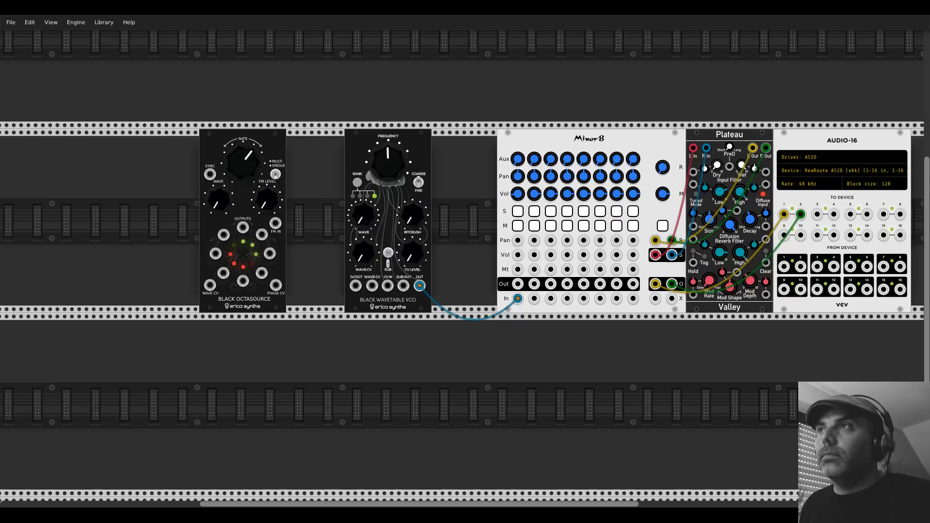
{"action": "left_click_drag", "start_coordinate": [394, 161], "coordinate": [392, 117]}
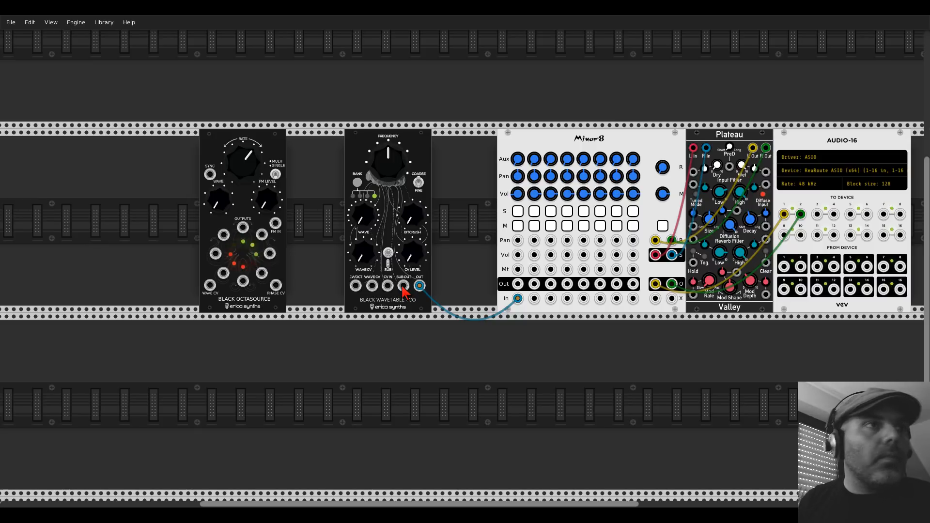
{"action": "left_click_drag", "start_coordinate": [403, 286], "coordinate": [534, 300]}
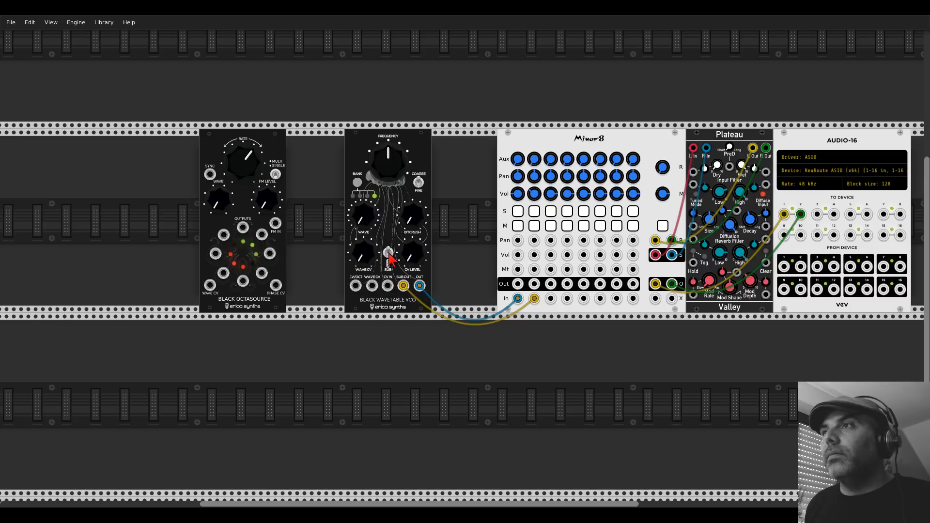
{"action": "mouse_move", "coordinate": [373, 228]}
{"action": "left_mouse_down"}
{"action": "mouse_move", "coordinate": [373, 194]}
{"action": "mouse_move", "coordinate": [373, 224]}
{"action": "left_mouse_up"}
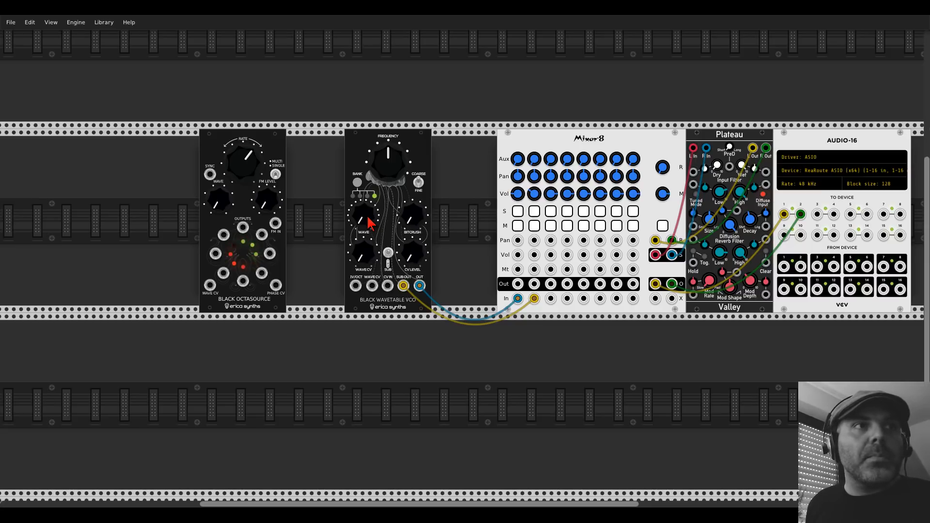
Step: Mute the mixer's master output temporarily and unmute it again
{"action": "left_click", "coordinate": [662, 225]}
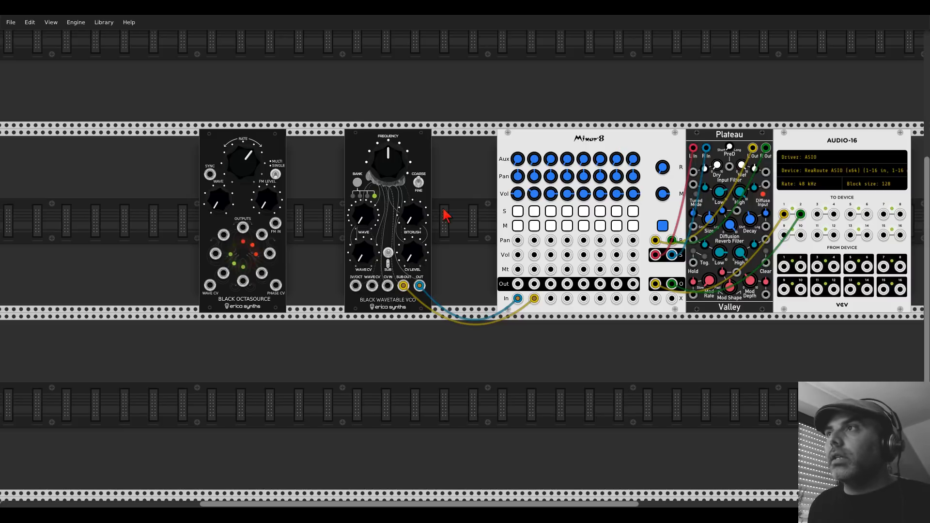
{"action": "left_click_drag", "start_coordinate": [446, 210], "coordinate": [438, 292]}
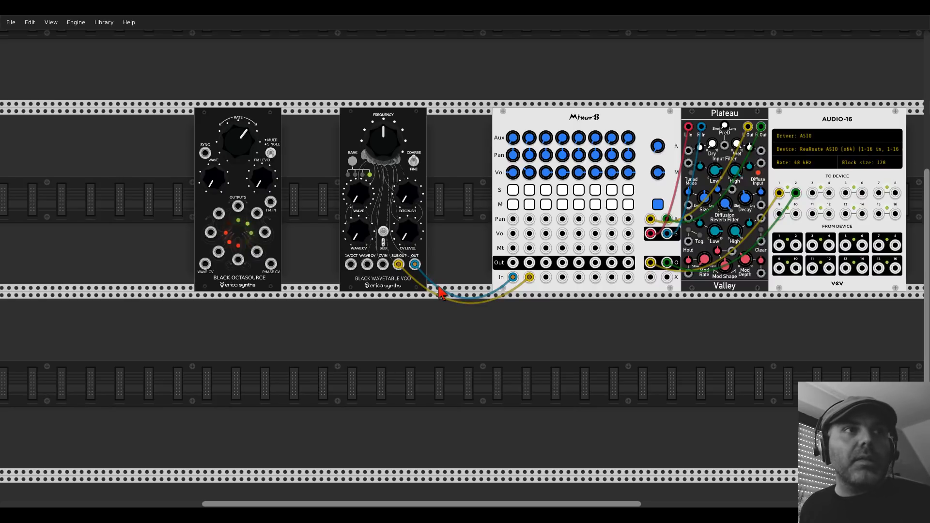
{"action": "left_click_drag", "start_coordinate": [476, 227], "coordinate": [457, 249]}
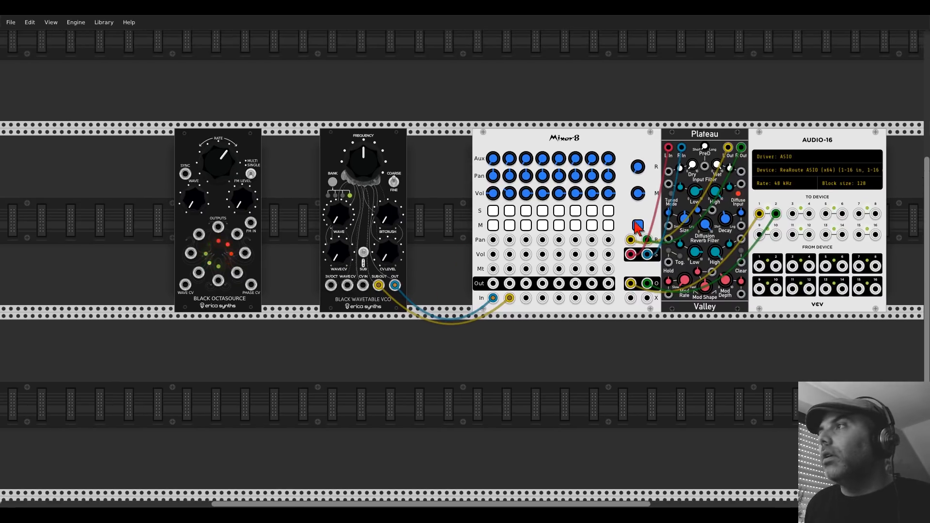
{"action": "left_click", "coordinate": [638, 226]}
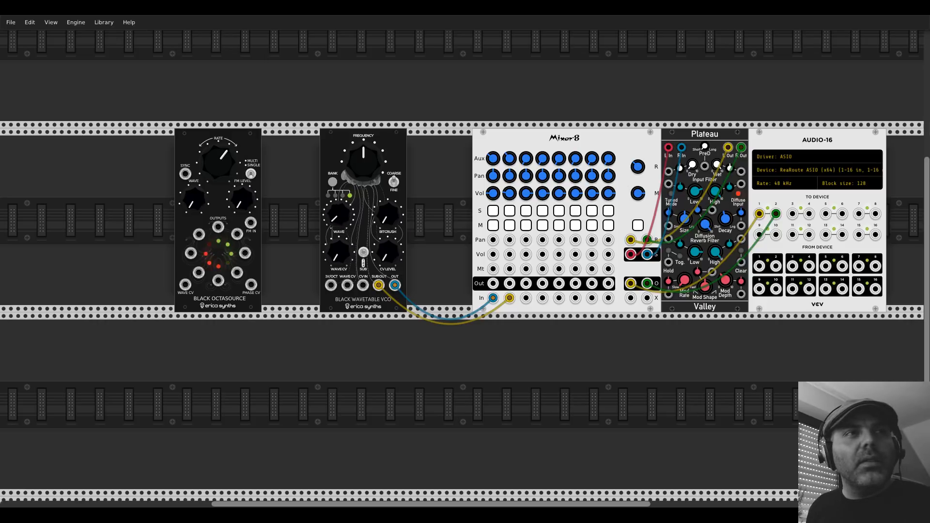
Step: Try different Wave and Bitcrush amounts on the Black Wavetable VCO and return both knobs to minimum
{"action": "left_click_drag", "start_coordinate": [339, 215], "coordinate": [339, 209]}
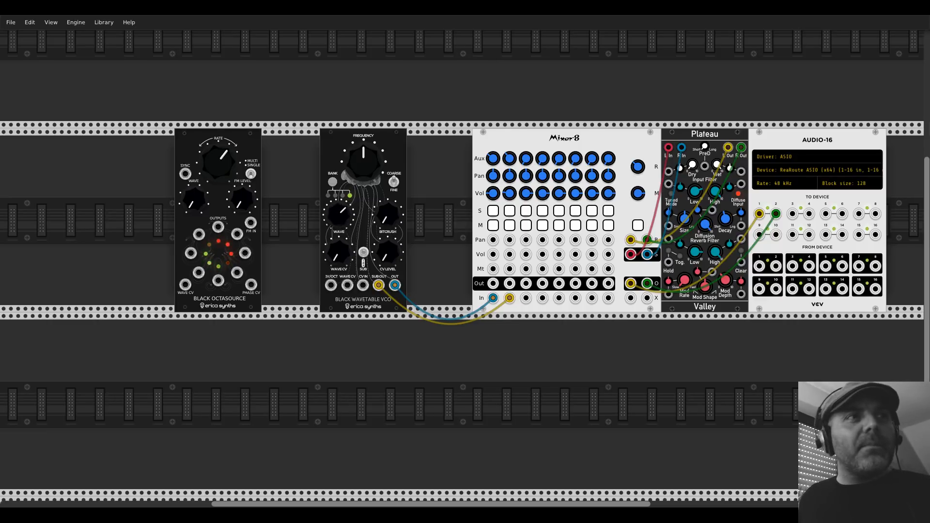
{"action": "left_click_drag", "start_coordinate": [339, 214], "coordinate": [388, 195]}
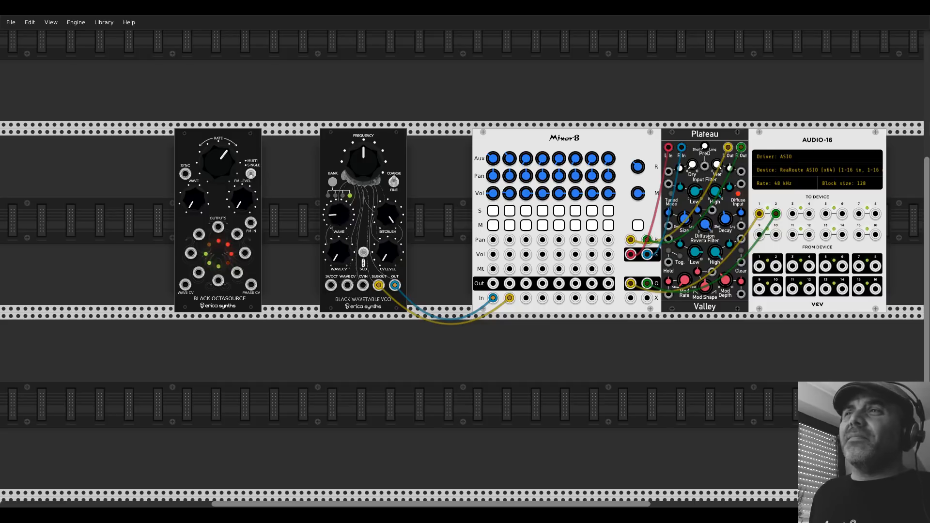
{"action": "left_click_drag", "start_coordinate": [339, 215], "coordinate": [339, 230]}
{"action": "double_click", "coordinate": [383, 214]}
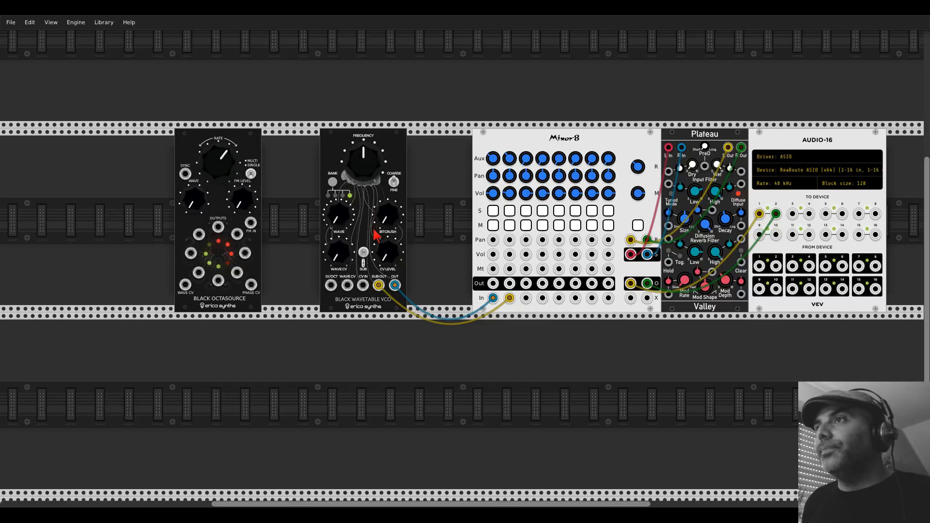
Step: Switch the Black Wavetable VCO to its third wavetable bank, try different Wave amounts and return the knob to minimum
{"action": "left_click", "coordinate": [334, 182]}
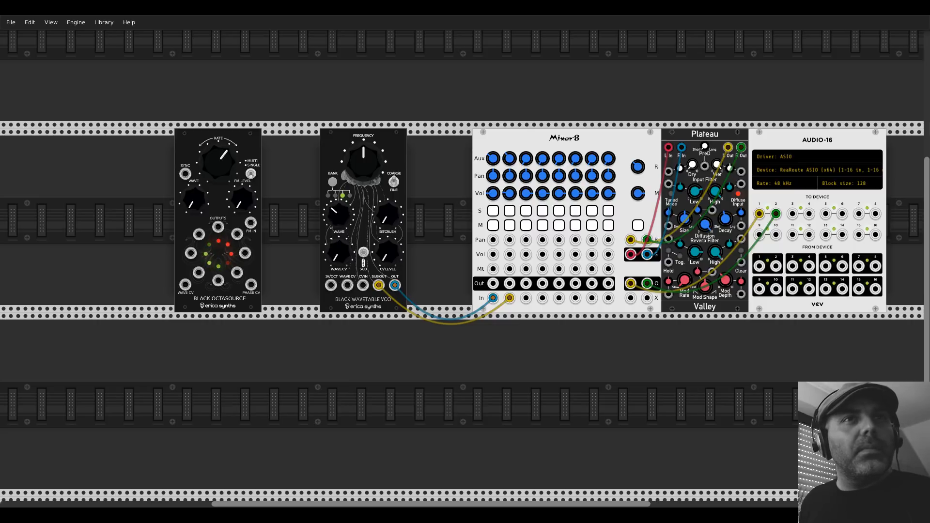
{"action": "left_click_drag", "start_coordinate": [339, 215], "coordinate": [339, 210]}
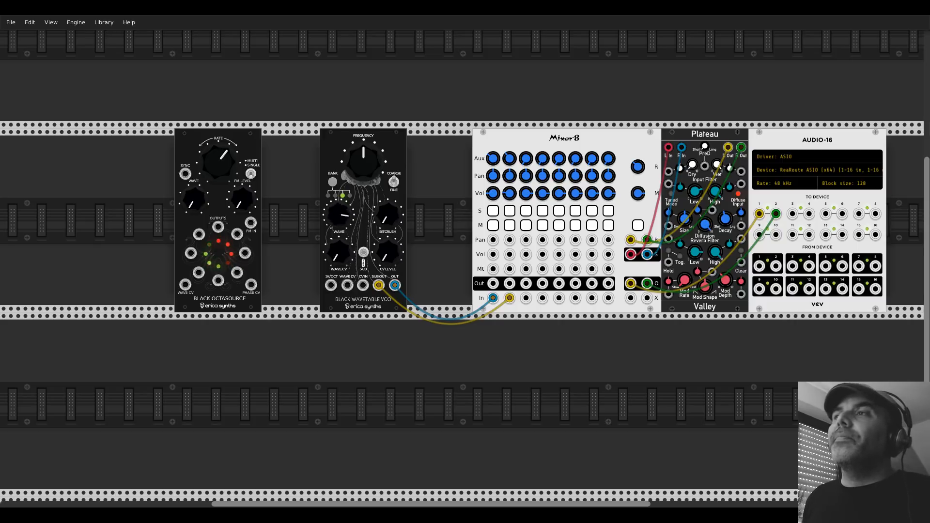
{"action": "left_click_drag", "start_coordinate": [339, 215], "coordinate": [339, 221]}
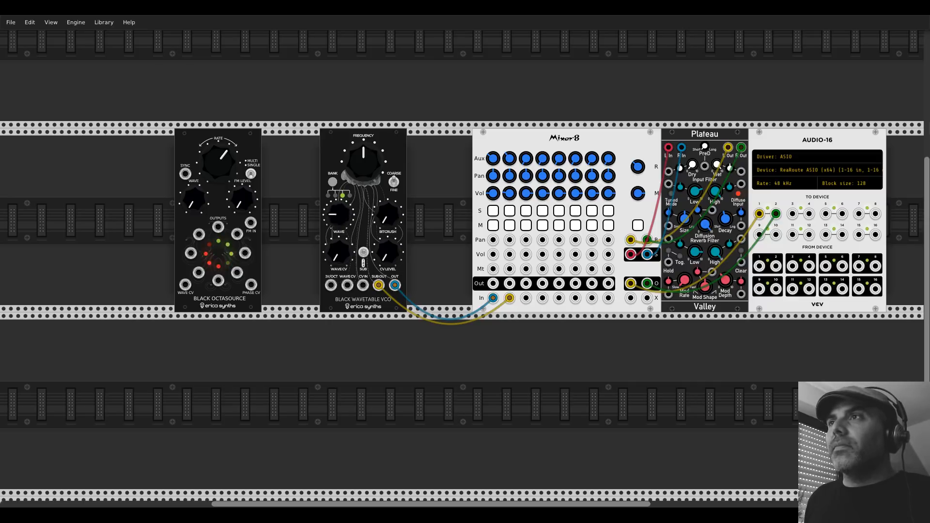
Step: Delete the Black Octasource module from the rack
{"action": "left_click_drag", "start_coordinate": [258, 158], "coordinate": [76, 150]}
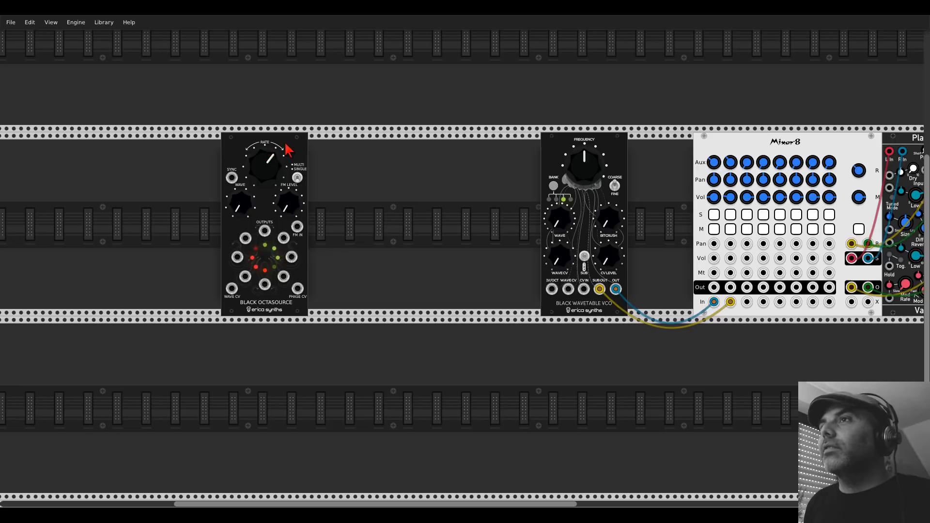
{"action": "left_click_drag", "start_coordinate": [292, 150], "coordinate": [278, 148]}
{"action": "right_click", "coordinate": [278, 147]}
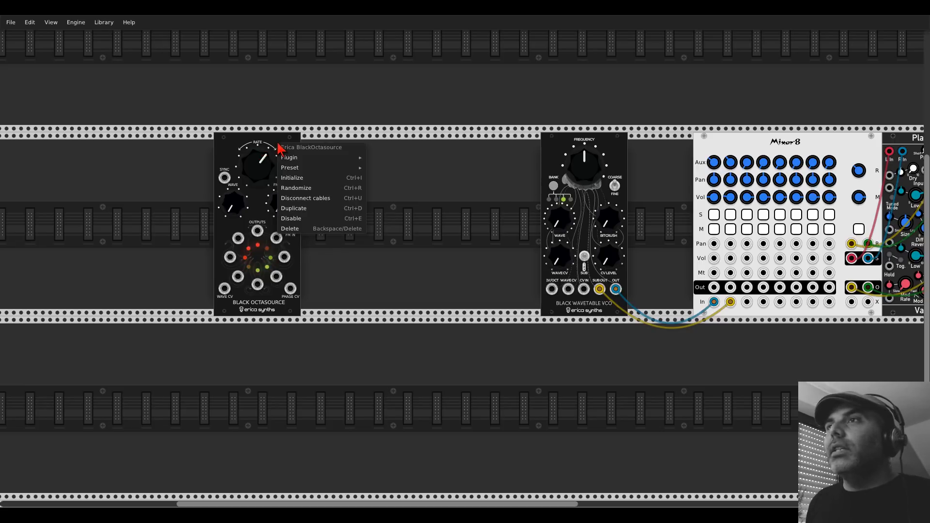
{"action": "left_click", "coordinate": [287, 236]}
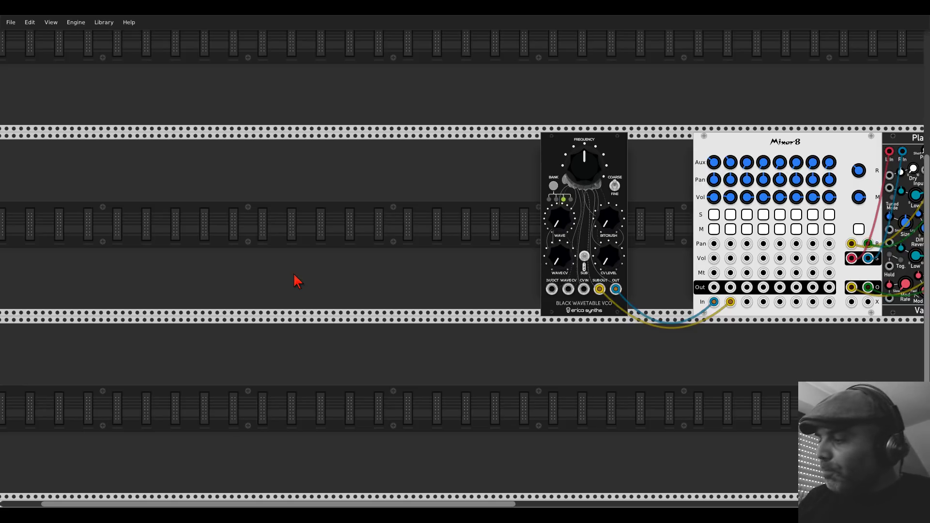
Step: Search the module library for "entro" and place the Entropia sequencer in the VCO's row, on its left side
{"action": "right_click", "coordinate": [304, 270]}
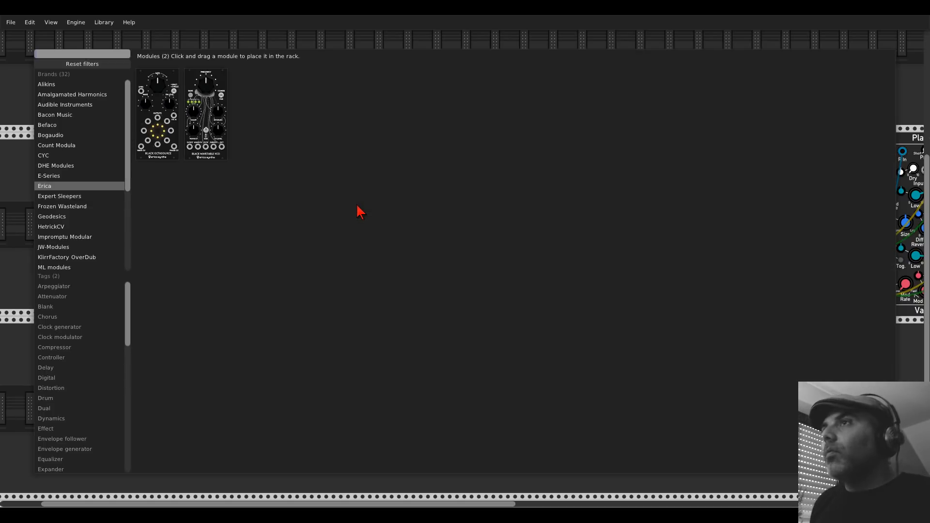
{"action": "left_click", "coordinate": [80, 64]}
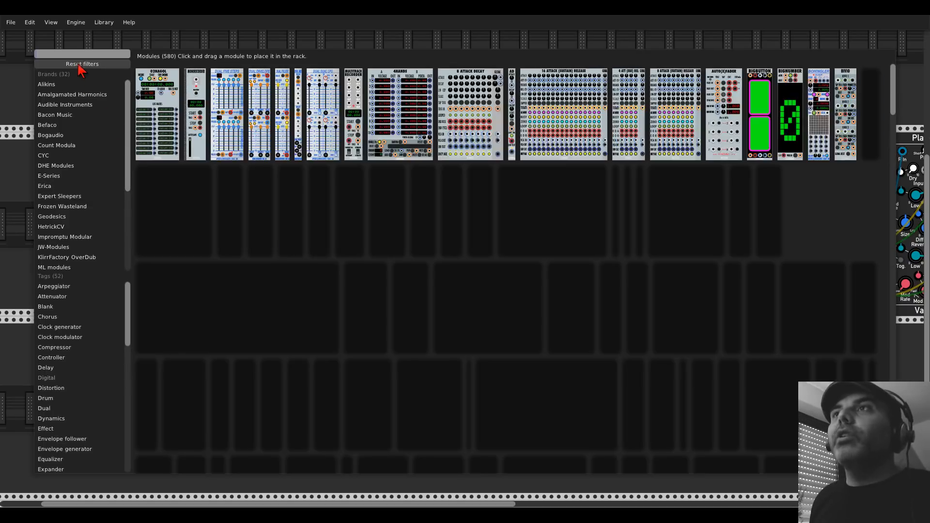
{"action": "type", "text": "ento"}
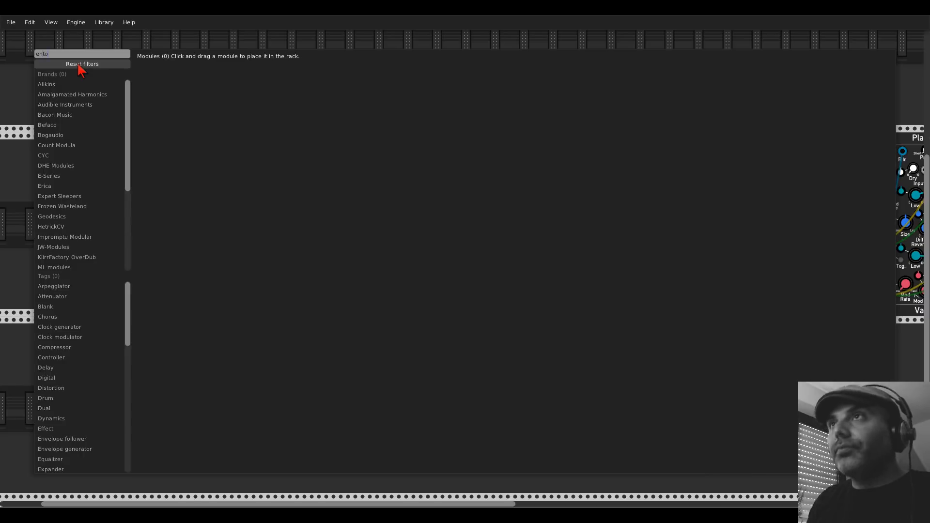
{"action": "key", "text": "BackSpace"}
{"action": "type", "text": "ro"}
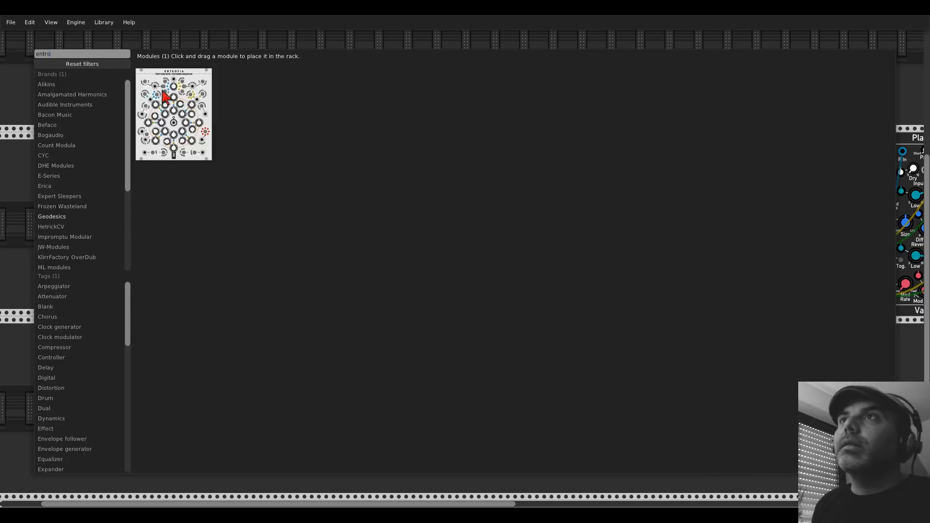
{"action": "left_click_drag", "start_coordinate": [197, 93], "coordinate": [334, 194]}
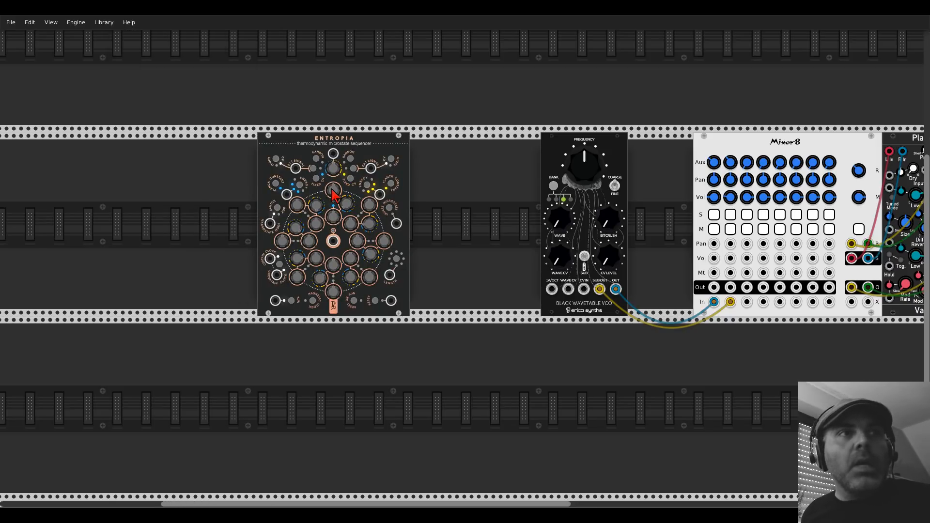
{"action": "left_click_drag", "start_coordinate": [366, 154], "coordinate": [352, 151]}
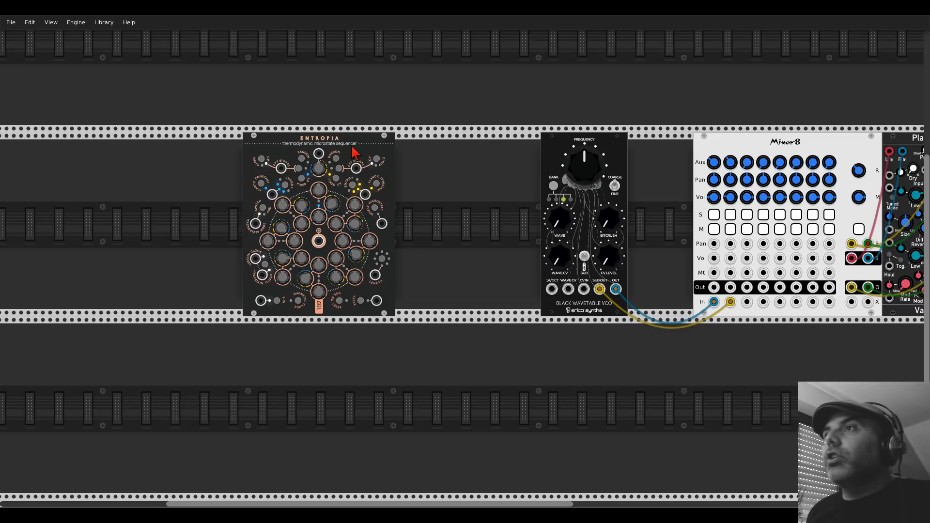
Step: Search the module library for "qua" and place the Quantum quantizer directly against Entropia's right edge
{"action": "right_click", "coordinate": [434, 207]}
{"action": "left_click", "coordinate": [81, 65]}
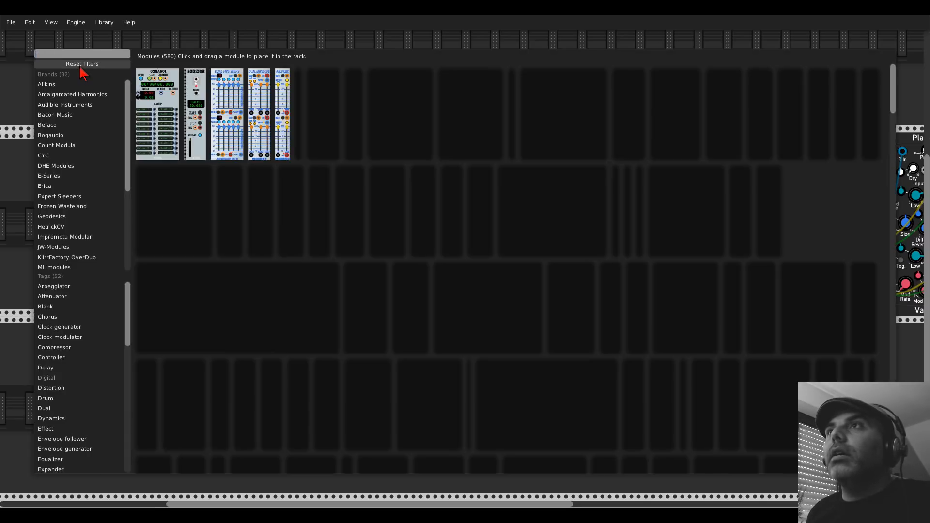
{"action": "type", "text": "qu"}
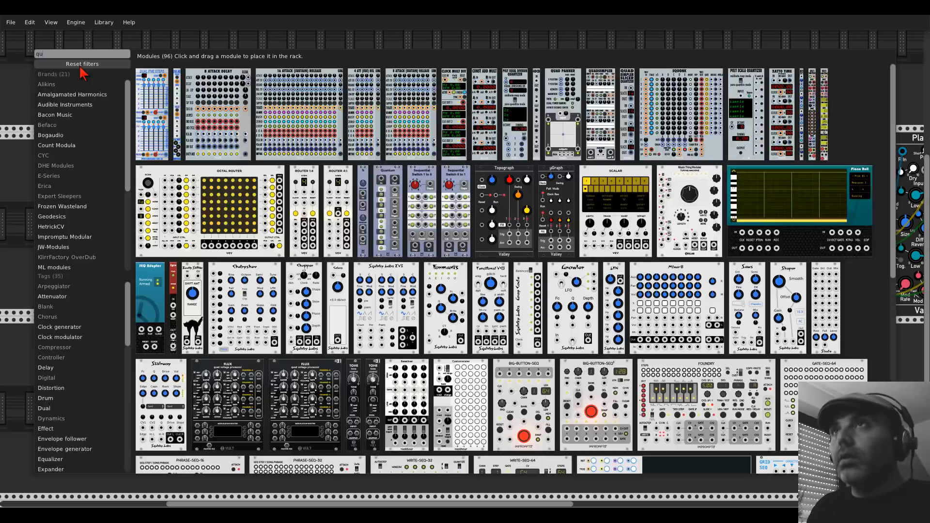
{"action": "type", "text": "a"}
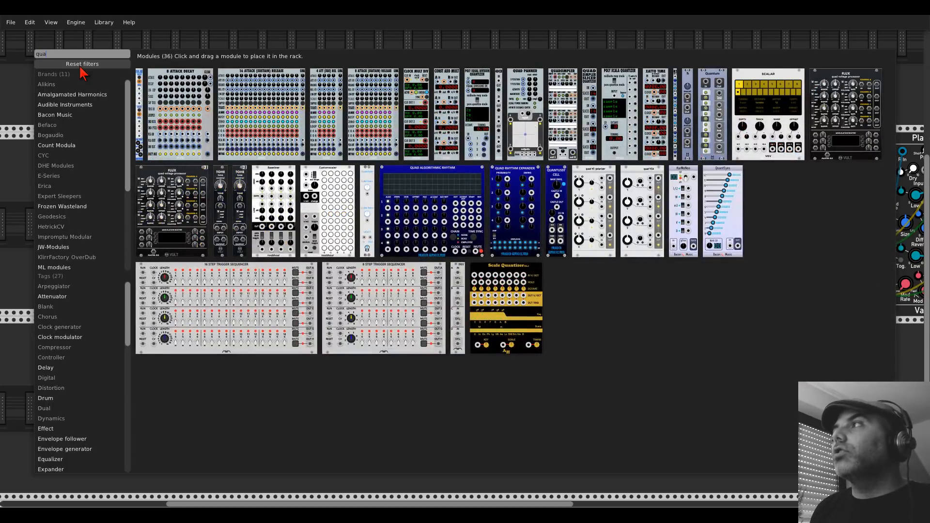
{"action": "left_click_drag", "start_coordinate": [706, 109], "coordinate": [419, 212]}
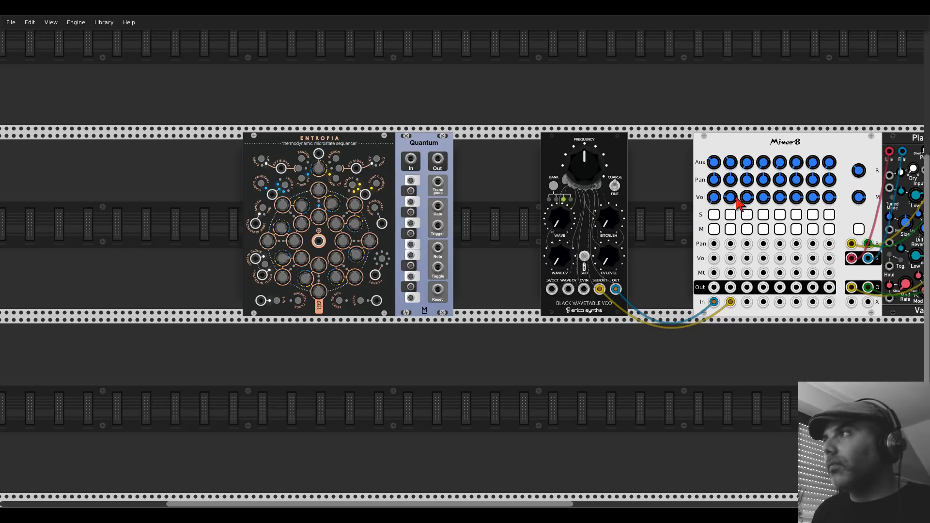
{"action": "left_click_drag", "start_coordinate": [726, 200], "coordinate": [726, 200]}
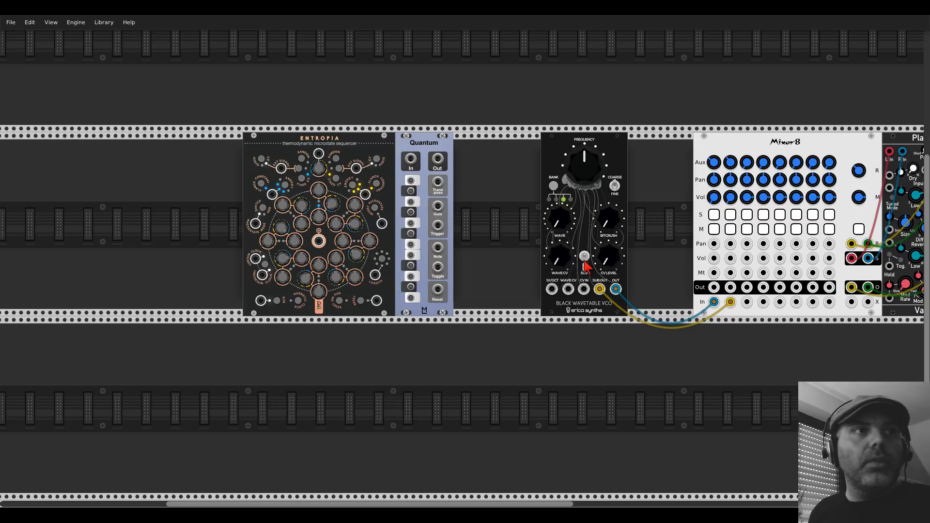
Step: Search the module library for "clocked", add the Clocked module and place it in the row above Entropia
{"action": "right_click", "coordinate": [219, 210]}
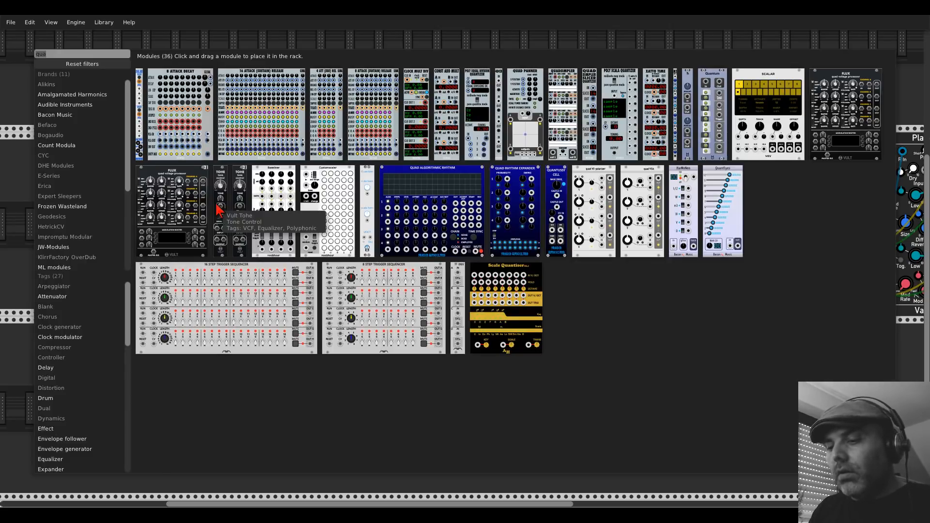
{"action": "type", "text": "cloc"}
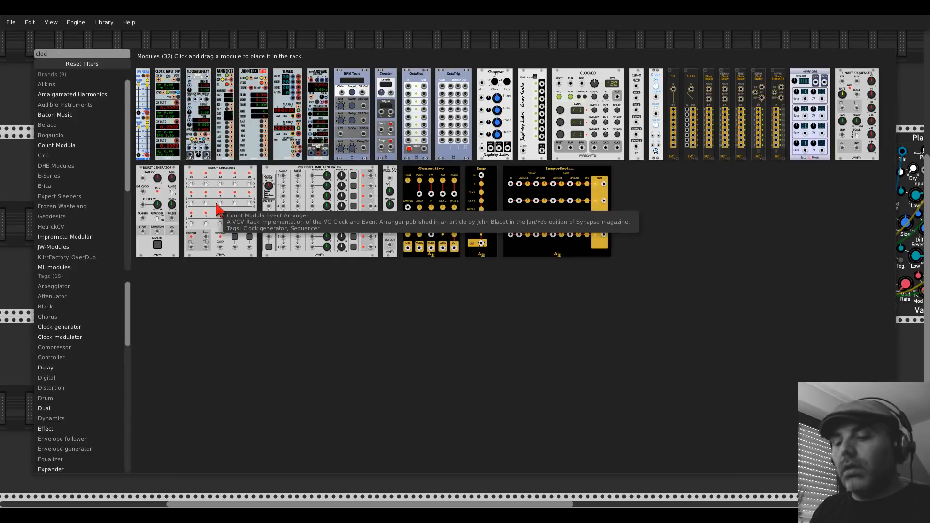
{"action": "type", "text": "ked"}
{"action": "left_click", "coordinate": [203, 138]}
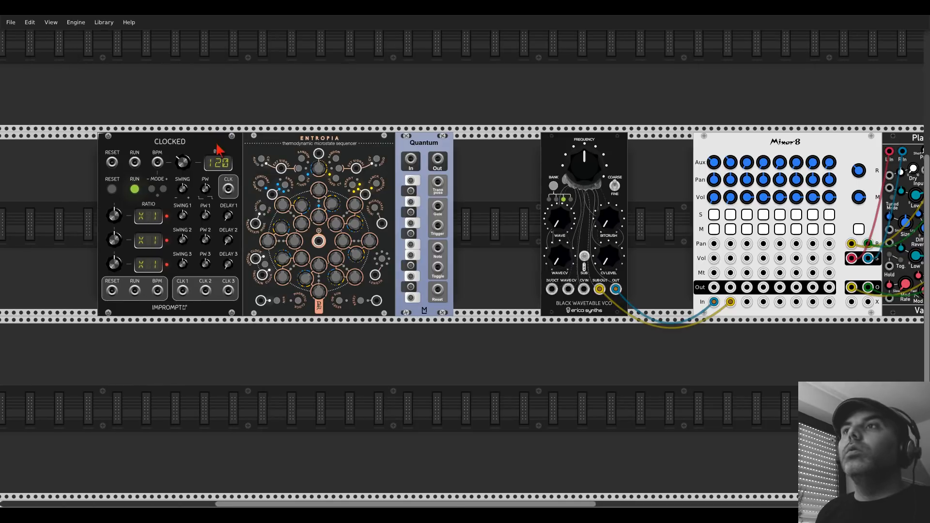
{"action": "scroll", "coordinate": [213, 250], "scroll_direction": "up", "scroll_amount": 1}
{"action": "left_click_drag", "start_coordinate": [212, 248], "coordinate": [357, 158]}
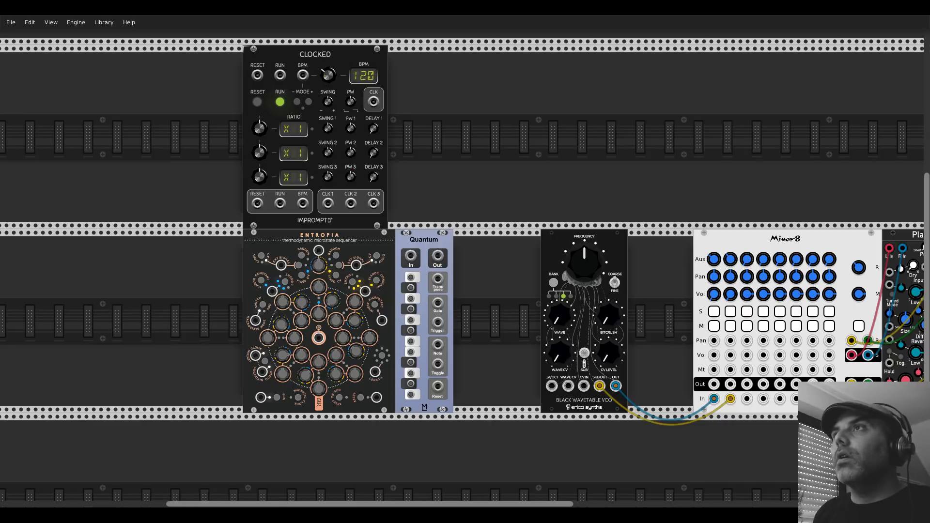
Step: Set Clocked's tempo to 45 BPM and its first clock ratio to x4
{"action": "left_click_drag", "start_coordinate": [327, 82], "coordinate": [326, 79]}
{"action": "left_click_drag", "start_coordinate": [264, 129], "coordinate": [264, 116]}
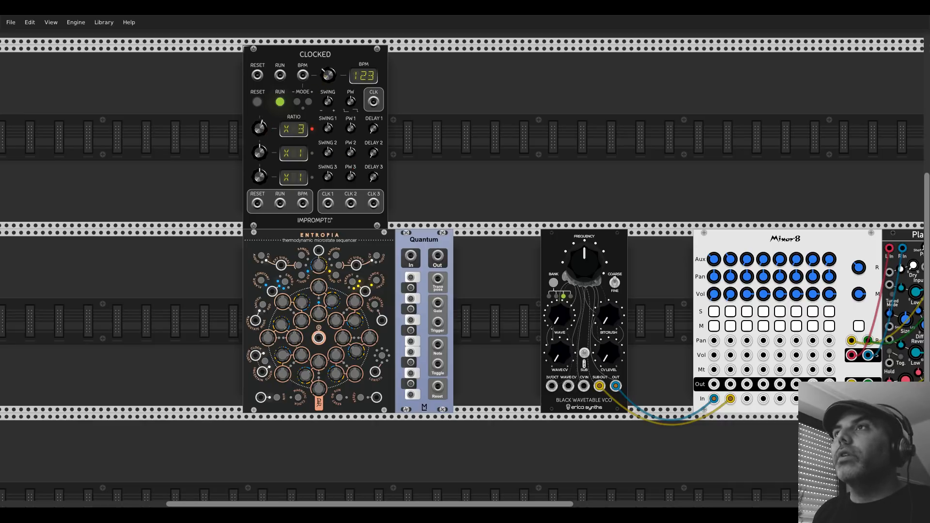
{"action": "double_click", "coordinate": [330, 74]}
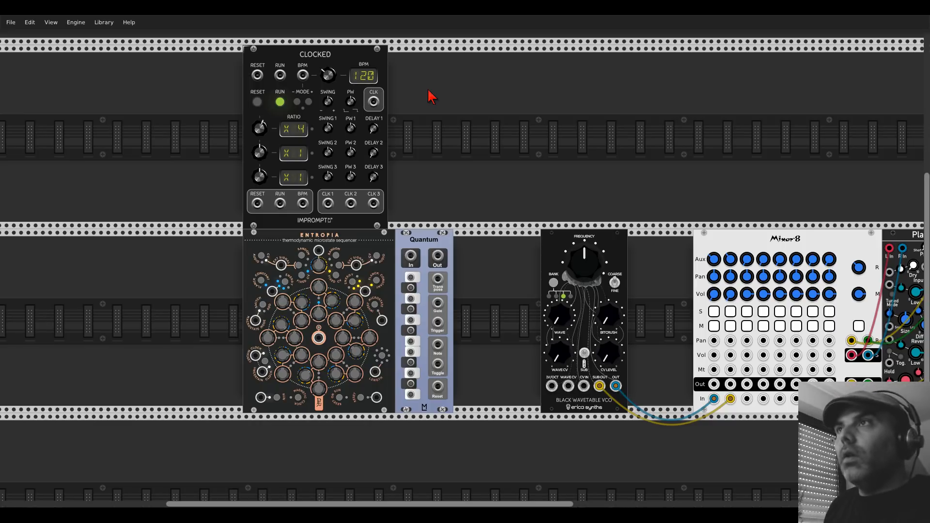
{"action": "mouse_move", "coordinate": [328, 75]}
{"action": "left_mouse_down"}
{"action": "mouse_move", "coordinate": [328, 118]}
{"action": "mouse_move", "coordinate": [333, 76]}
{"action": "left_mouse_up"}
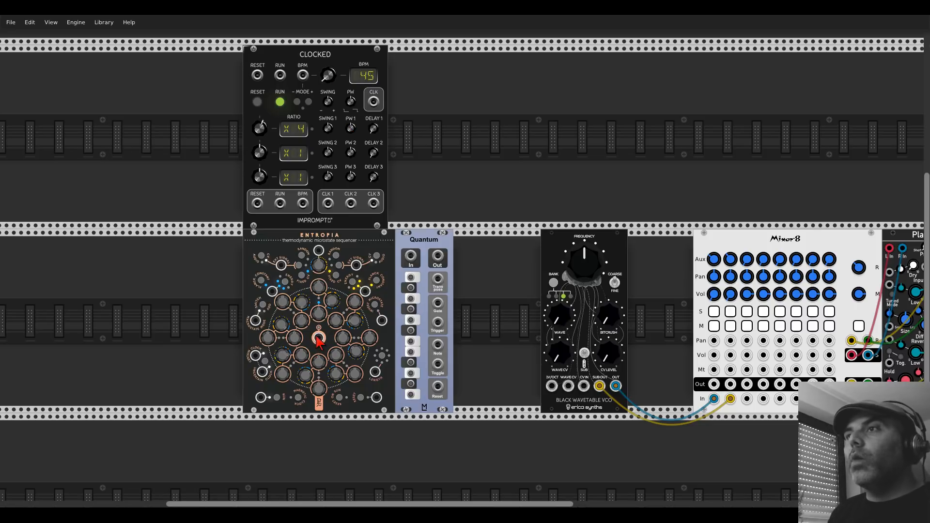
Step: Patch Entropia's central output to Quantum's In and Clocked's CLK 1 to Entropia's Certain Clock input
{"action": "left_click_drag", "start_coordinate": [318, 338], "coordinate": [410, 255]}
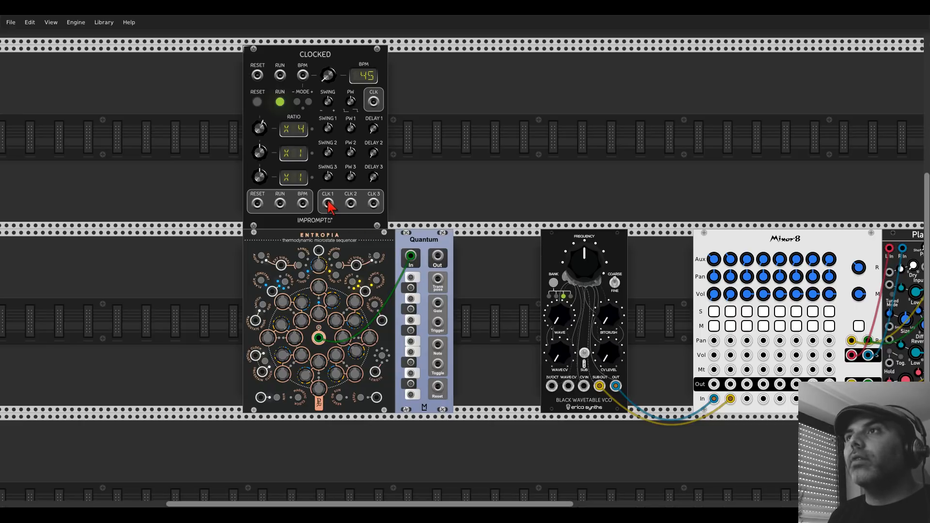
{"action": "left_click_drag", "start_coordinate": [328, 203], "coordinate": [255, 355]}
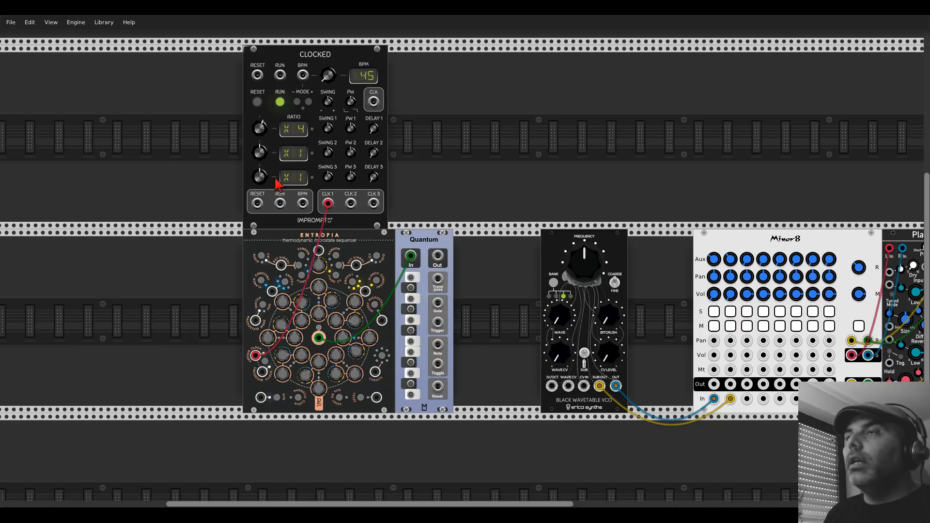
Step: Set Clocked's second clock ratio to /5 and patch CLK 2 to Entropia's Uncertain Clock input
{"action": "left_click_drag", "start_coordinate": [261, 160], "coordinate": [306, 175]}
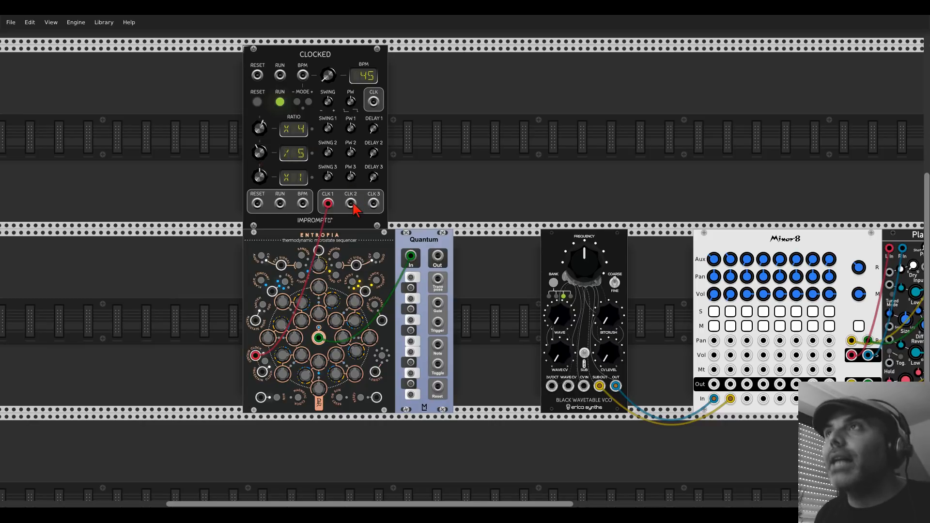
{"action": "scroll", "coordinate": [288, 356], "scroll_direction": "up", "scroll_amount": 5}
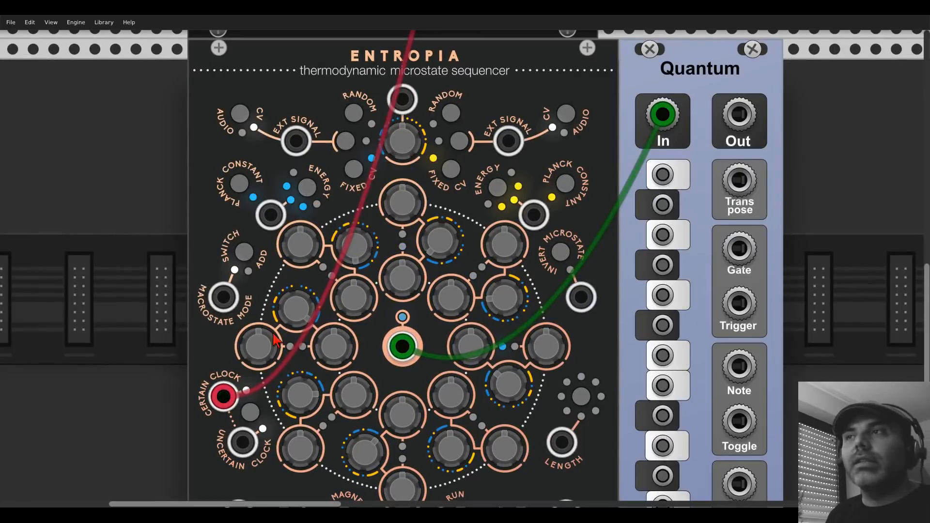
{"action": "scroll", "coordinate": [430, 69], "scroll_direction": "up", "scroll_amount": 10}
{"action": "left_click_drag", "start_coordinate": [497, 216], "coordinate": [247, 394]}
Step: Advance Entropia's Length setting by three steps and enable the C, D#, G and A# notes on Quantum
{"action": "scroll", "coordinate": [498, 216], "scroll_direction": "down", "scroll_amount": 7}
{"action": "scroll", "coordinate": [499, 217], "scroll_direction": "down", "scroll_amount": 5}
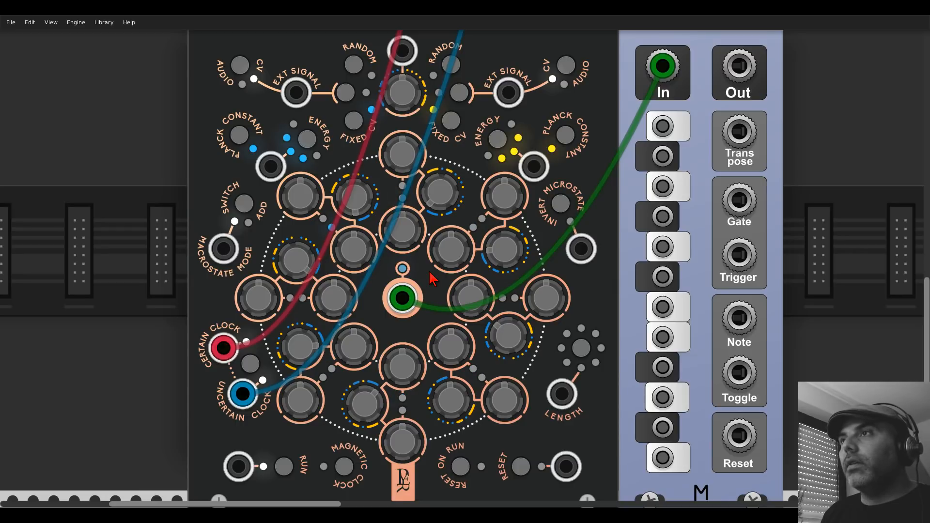
{"action": "left_click", "coordinate": [579, 350]}
{"action": "left_click", "coordinate": [579, 350]}
{"action": "left_click", "coordinate": [579, 350]}
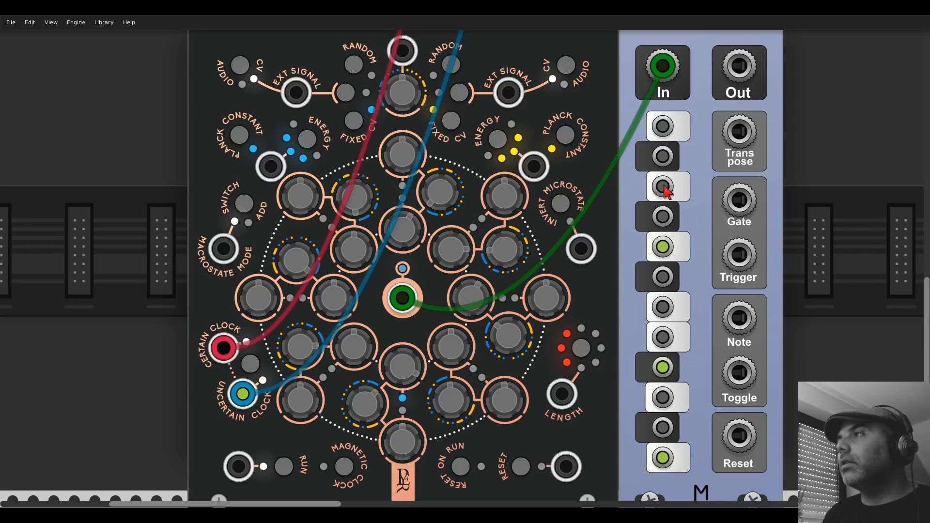
Step: Search the module library for "adsr", add the VCV ADSR beside Quantum and move the Black Wavetable VCO directly next to it
{"action": "left_click_drag", "start_coordinate": [830, 178], "coordinate": [392, 166]}
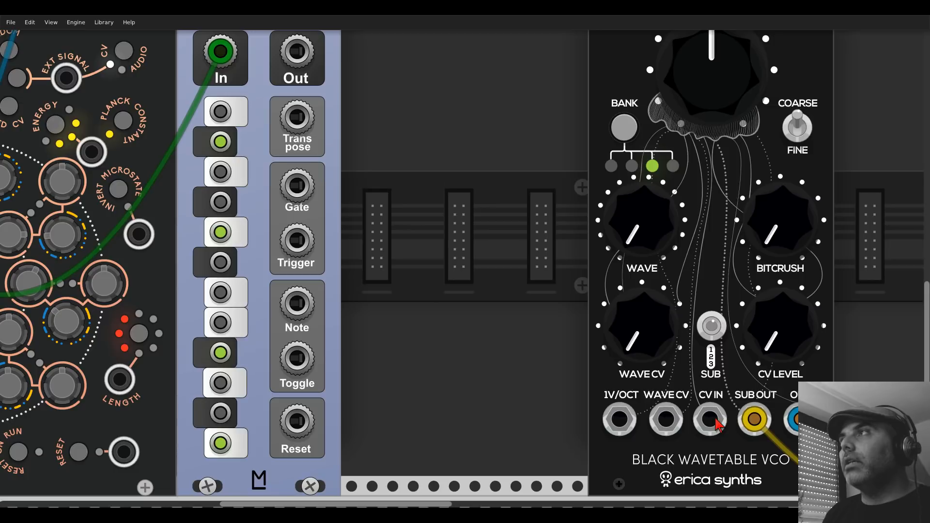
{"action": "scroll", "coordinate": [496, 197], "scroll_direction": "down", "scroll_amount": 3}
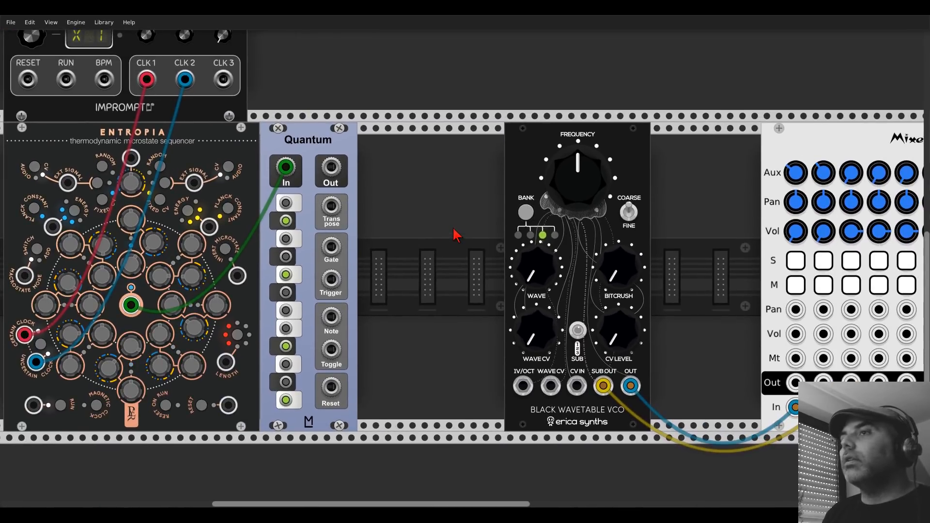
{"action": "right_click", "coordinate": [431, 237]}
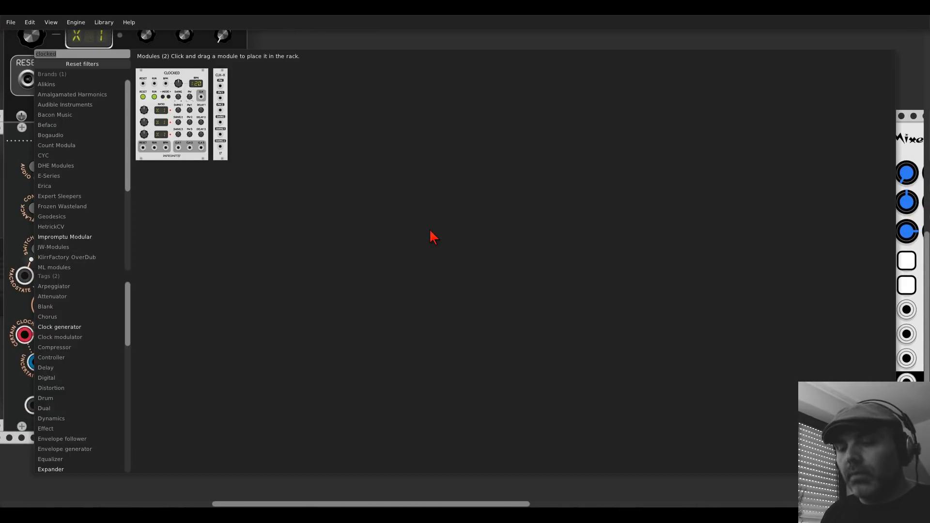
{"action": "type", "text": "adsr"}
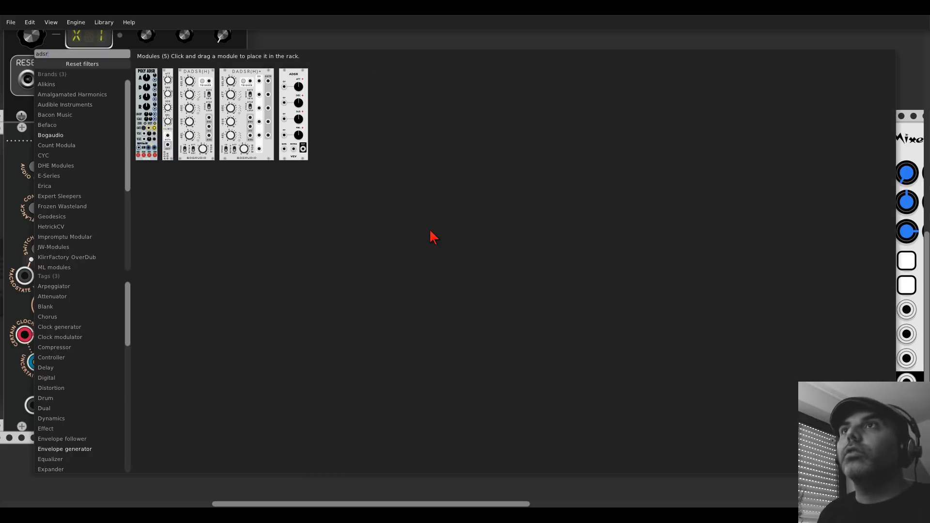
{"action": "left_click", "coordinate": [297, 80]}
{"action": "left_click_drag", "start_coordinate": [526, 145], "coordinate": [461, 141]}
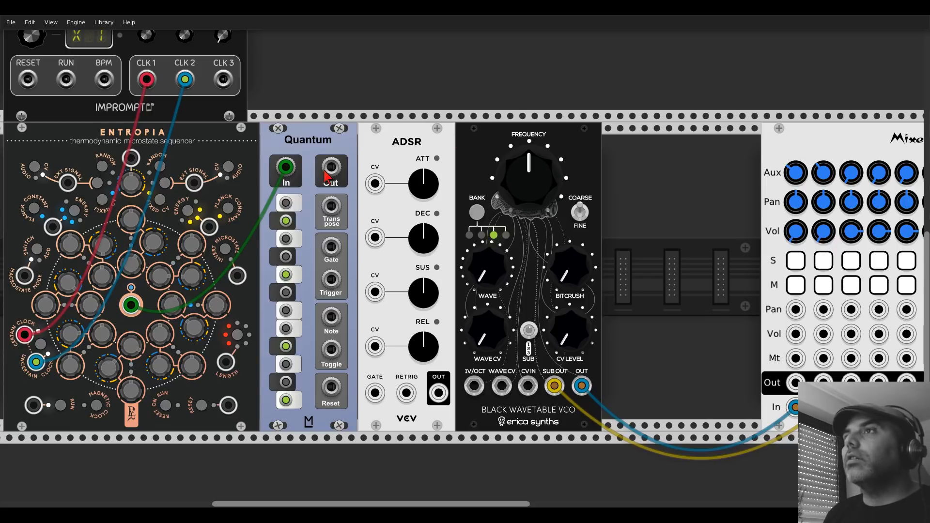
Step: Patch Quantum's Out to the Black Wavetable VCO's 1V/Oct input and Quantum's Gate to the ADSR's Gate input
{"action": "left_click_drag", "start_coordinate": [331, 170], "coordinate": [474, 385]}
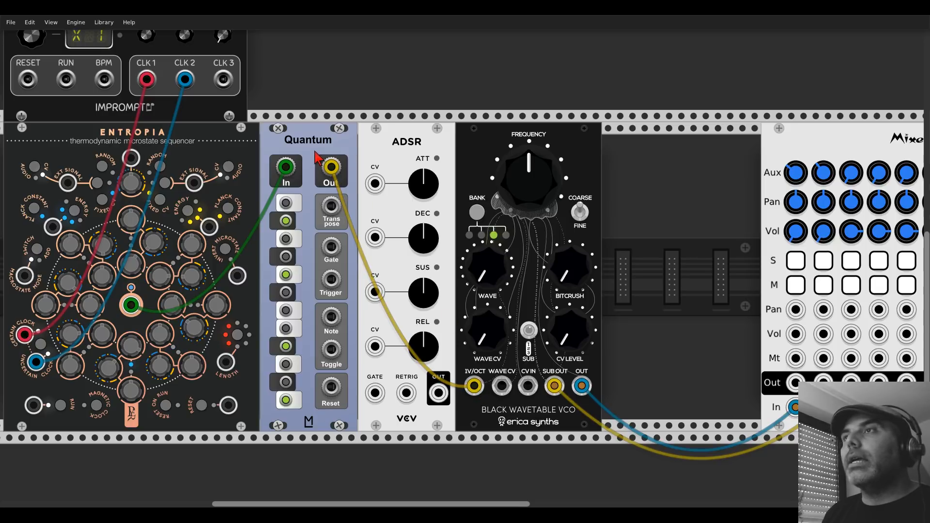
{"action": "left_click_drag", "start_coordinate": [332, 247], "coordinate": [375, 393]}
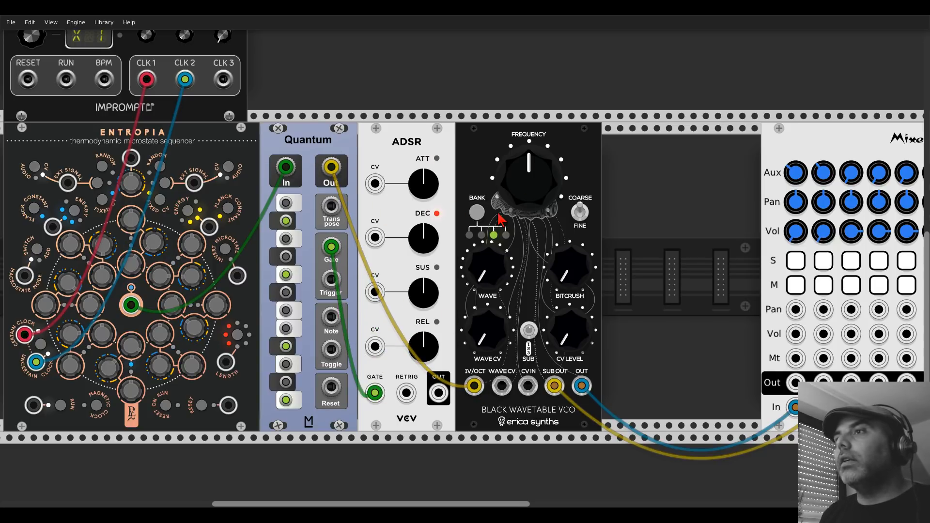
Step: Shape a plucky ADSR envelope with minimum attack and sustain, a short decay and a release just below the midpoint
{"action": "left_click_drag", "start_coordinate": [426, 191], "coordinate": [423, 349]}
{"action": "left_click_drag", "start_coordinate": [423, 242], "coordinate": [424, 266]}
{"action": "mouse_move", "coordinate": [435, 349]}
{"action": "left_mouse_down"}
{"action": "mouse_move", "coordinate": [435, 359]}
{"action": "mouse_move", "coordinate": [435, 350]}
{"action": "left_mouse_up"}
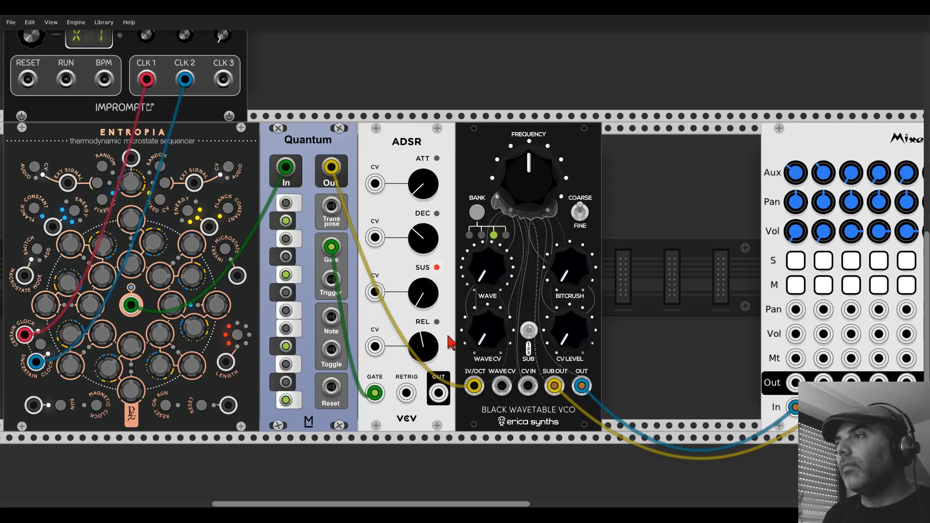
Step: Patch the ADSR's Out to the Black Wavetable VCO's CV In and set that input's routing to CV to VCA
{"action": "scroll", "coordinate": [412, 194], "scroll_direction": "up", "scroll_amount": 1}
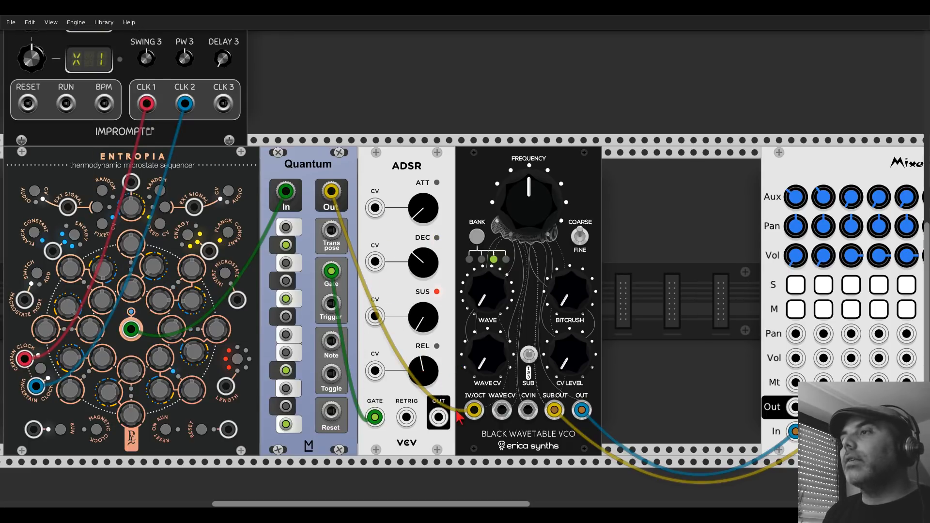
{"action": "left_click_drag", "start_coordinate": [519, 419], "coordinate": [438, 416]}
{"action": "right_click", "coordinate": [526, 281]}
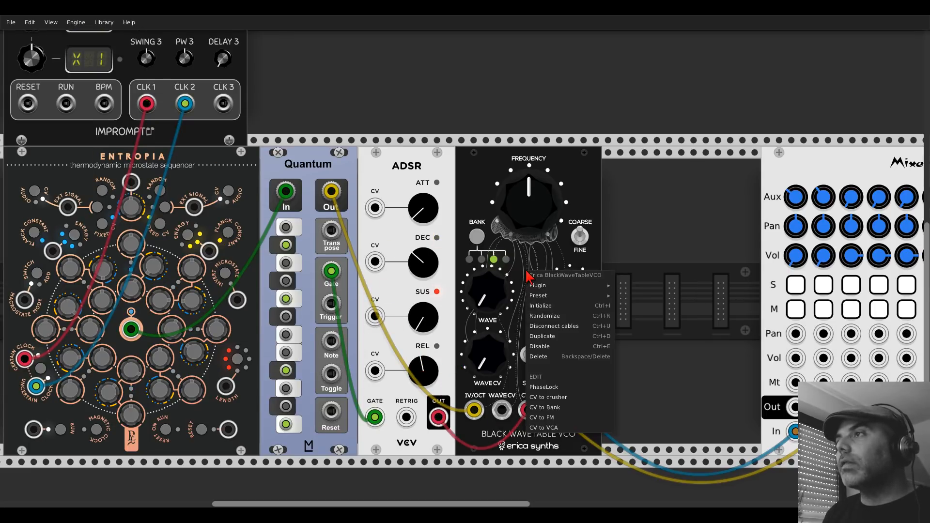
{"action": "left_click", "coordinate": [554, 428]}
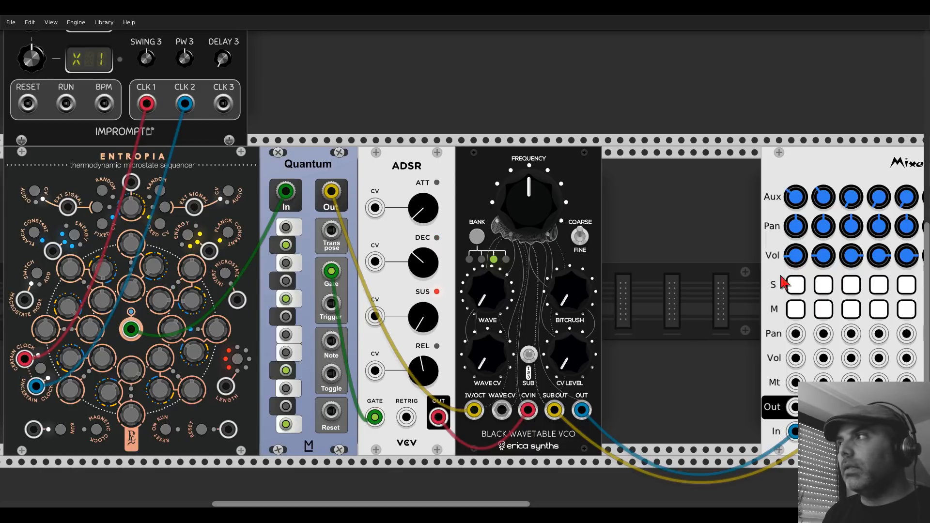
{"action": "right_click", "coordinate": [533, 302]}
{"action": "left_click", "coordinate": [552, 427]}
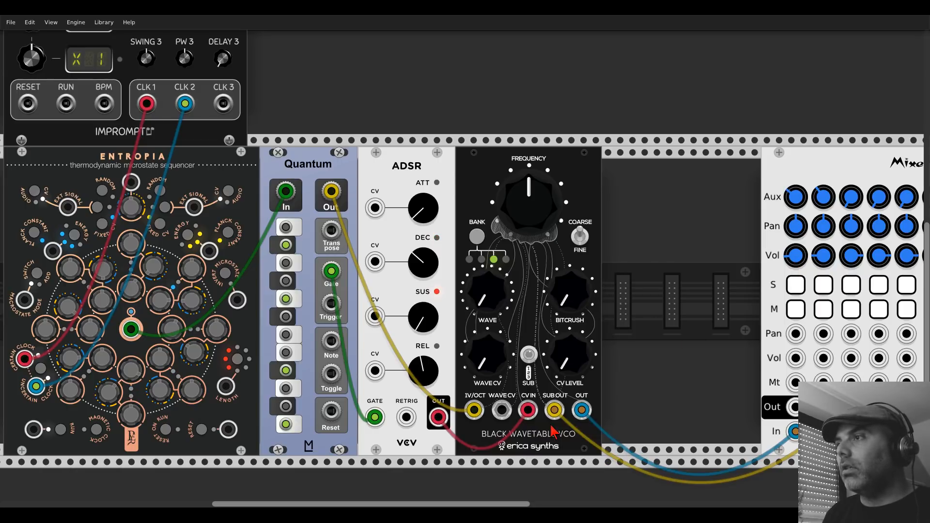
{"action": "right_click", "coordinate": [527, 303]}
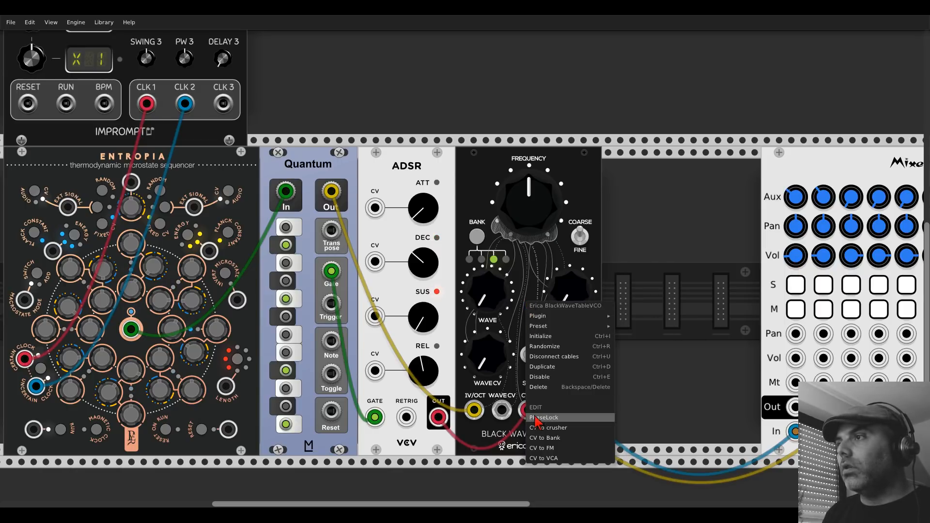
{"action": "left_click", "coordinate": [547, 458]}
Step: Try driving the VCO's CV In directly from Quantum's Gate, with the ADSR's cables removed
{"action": "left_click_drag", "start_coordinate": [331, 271], "coordinate": [332, 305]}
{"action": "right_click", "coordinate": [338, 308]}
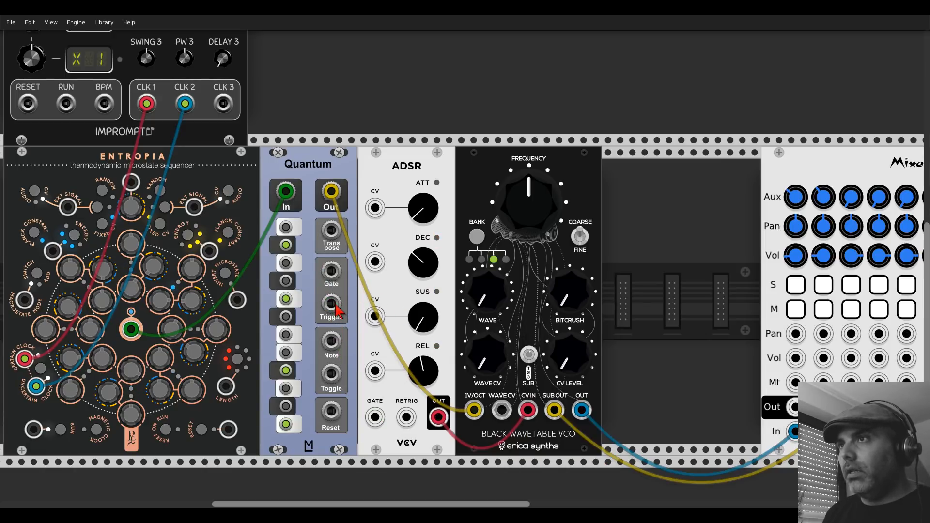
{"action": "right_click", "coordinate": [532, 410]}
{"action": "left_click_drag", "start_coordinate": [533, 411], "coordinate": [331, 272]}
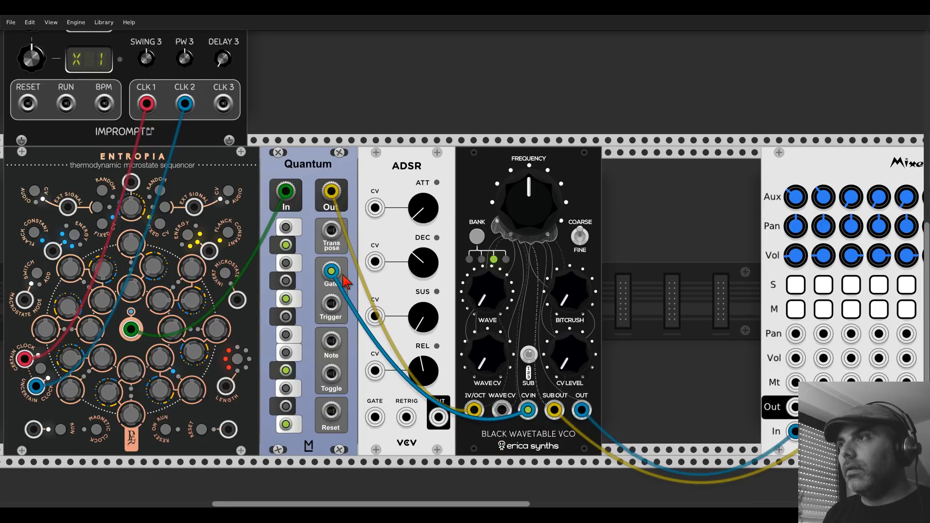
{"action": "right_click", "coordinate": [527, 414]}
{"action": "left_click_drag", "start_coordinate": [527, 414], "coordinate": [331, 274]}
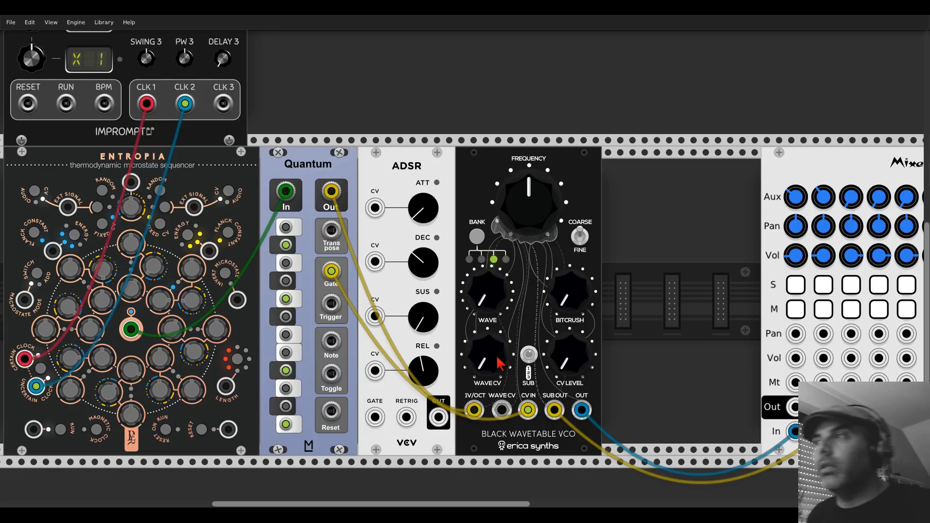
Step: Raise the VCO's CV Level to maximum and shorten the ADSR's decay and release
{"action": "left_click_drag", "start_coordinate": [568, 362], "coordinate": [569, 363]}
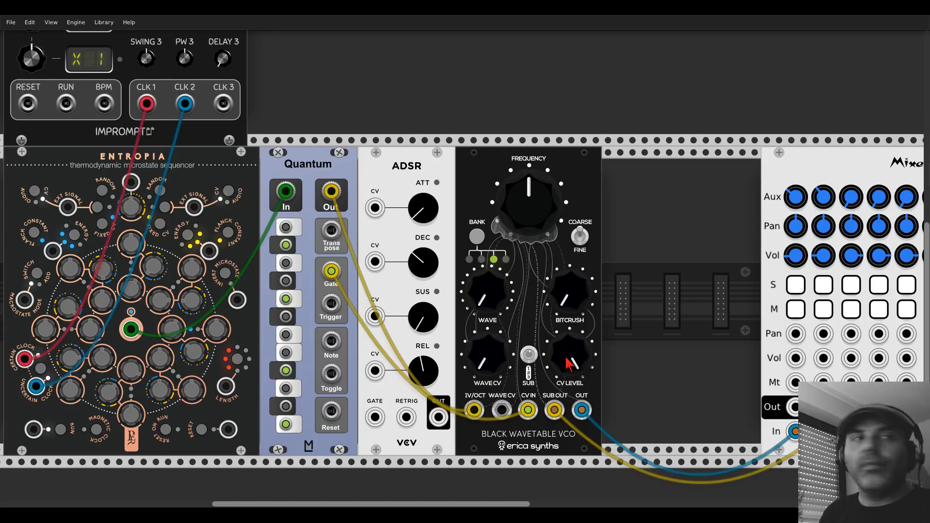
{"action": "mouse_move", "coordinate": [429, 274]}
{"action": "left_mouse_down"}
{"action": "mouse_move", "coordinate": [430, 426]}
{"action": "mouse_move", "coordinate": [425, 272]}
{"action": "left_mouse_up"}
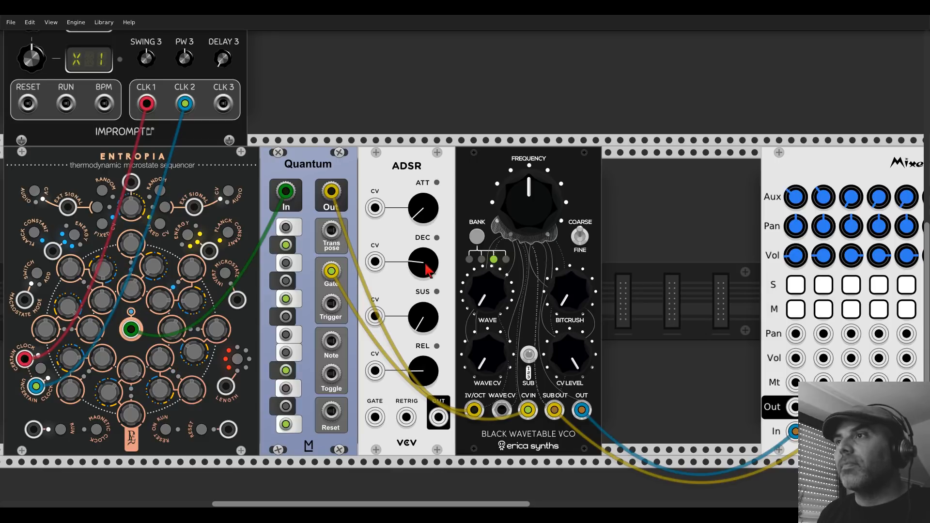
Step: Route Quantum's Gate through the ADSR into the VCO's CV In and lengthen the ADSR's decay to just below the midpoint
{"action": "left_click_drag", "start_coordinate": [528, 411], "coordinate": [374, 417]}
{"action": "left_click_drag", "start_coordinate": [438, 417], "coordinate": [528, 410]}
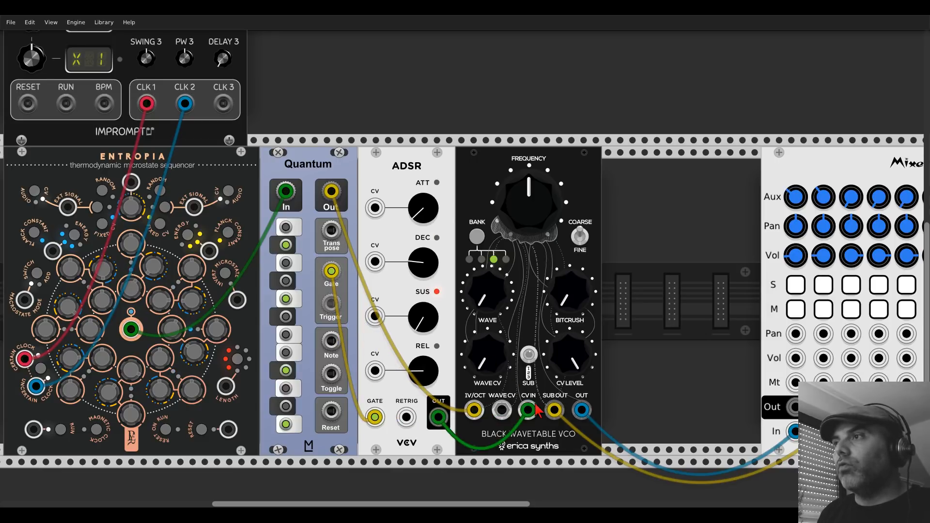
{"action": "left_click_drag", "start_coordinate": [433, 278], "coordinate": [424, 251]}
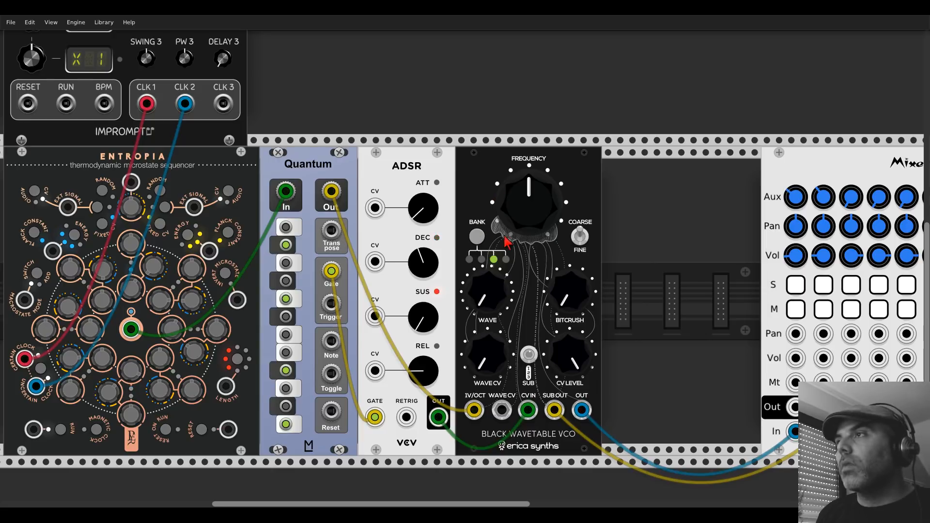
{"action": "scroll", "coordinate": [650, 245], "scroll_direction": "right", "scroll_amount": 5}
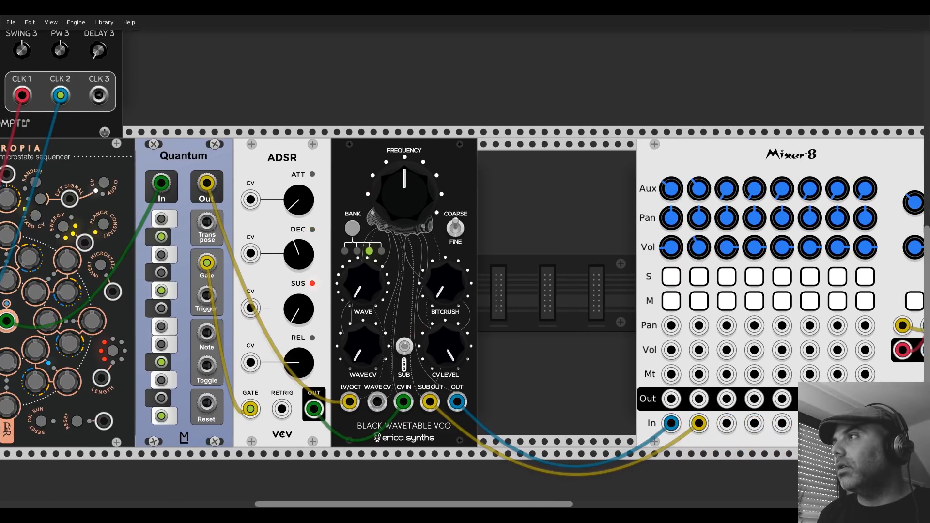
{"action": "scroll", "coordinate": [332, 165], "scroll_direction": "left", "scroll_amount": 10}
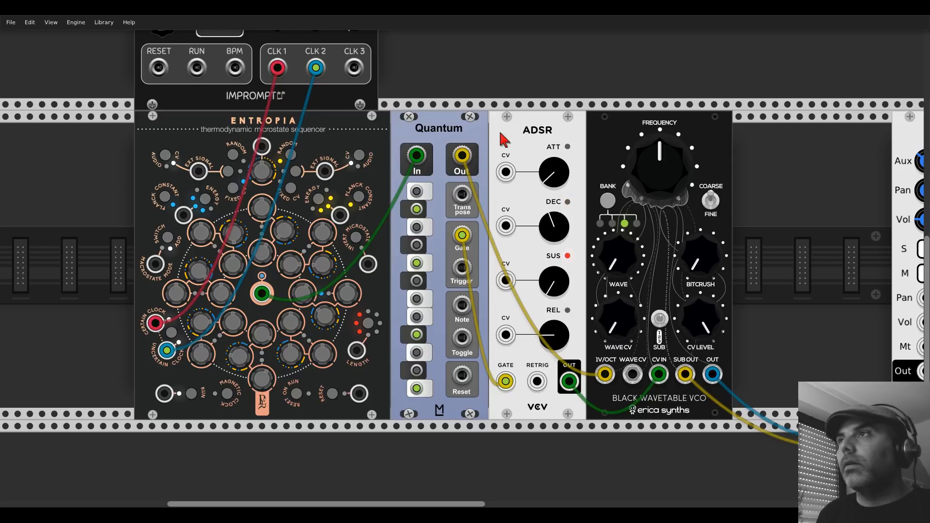
{"action": "scroll", "coordinate": [504, 139], "scroll_direction": "down", "scroll_amount": 5}
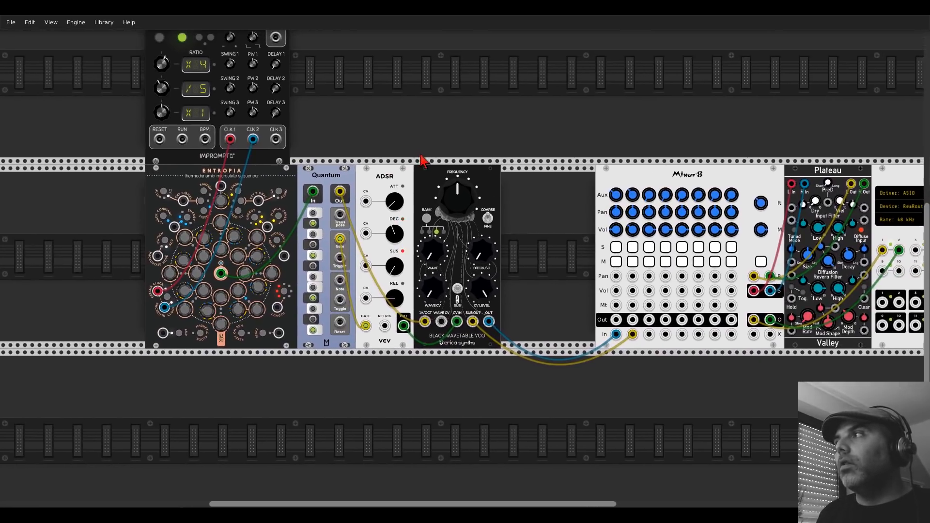
{"action": "left_click_drag", "start_coordinate": [421, 154], "coordinate": [368, 225]}
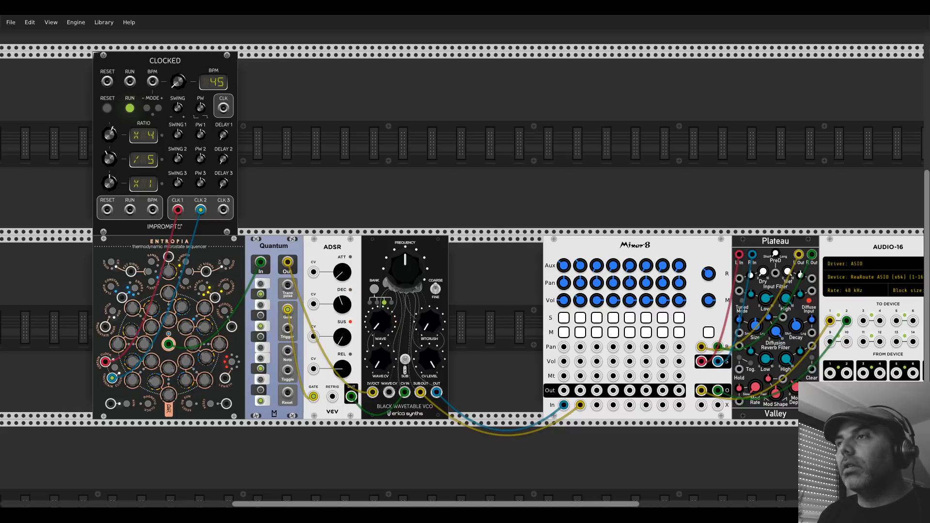
{"action": "left_click_drag", "start_coordinate": [380, 321], "coordinate": [380, 268]}
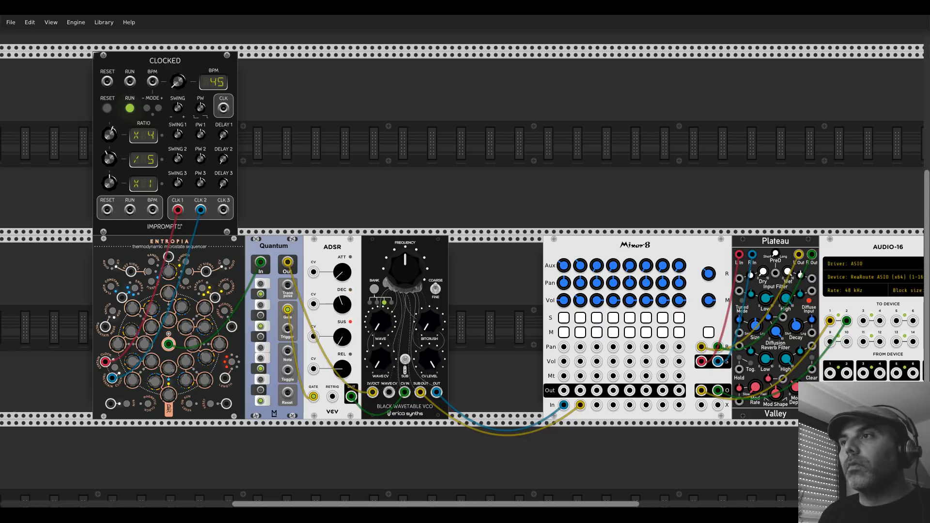
Step: Search the module library for "delay", add the VCV Delay beside the VCO and patch the VCO's Out through it into Mixer8's first input
{"action": "right_click", "coordinate": [460, 355]}
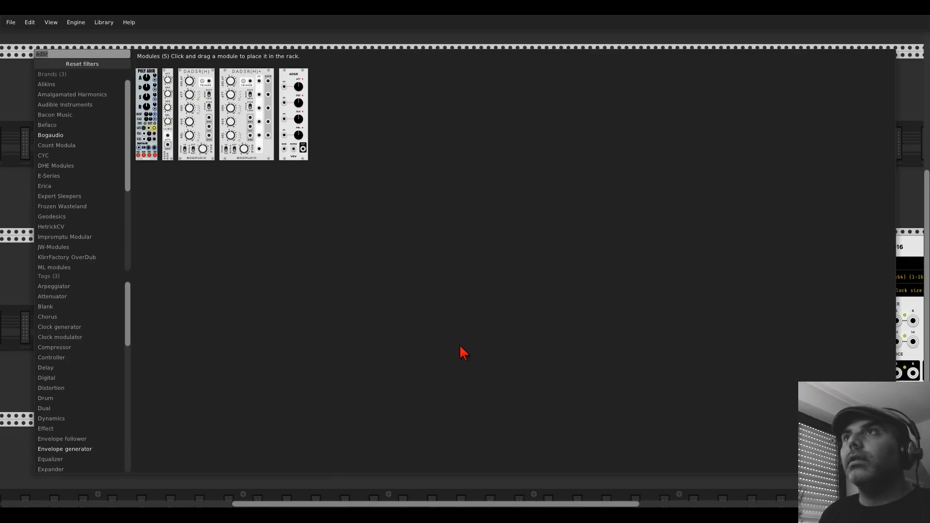
{"action": "type", "text": "delay"}
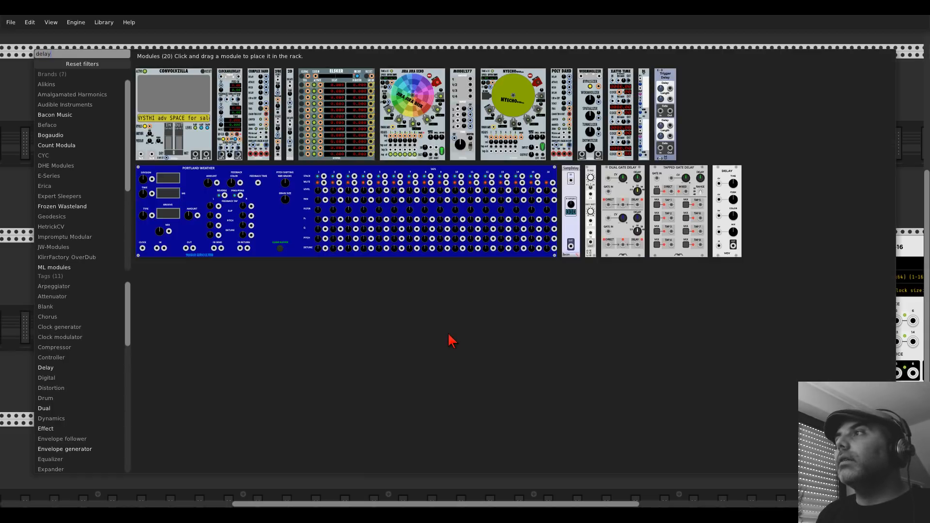
{"action": "left_click", "coordinate": [735, 180]}
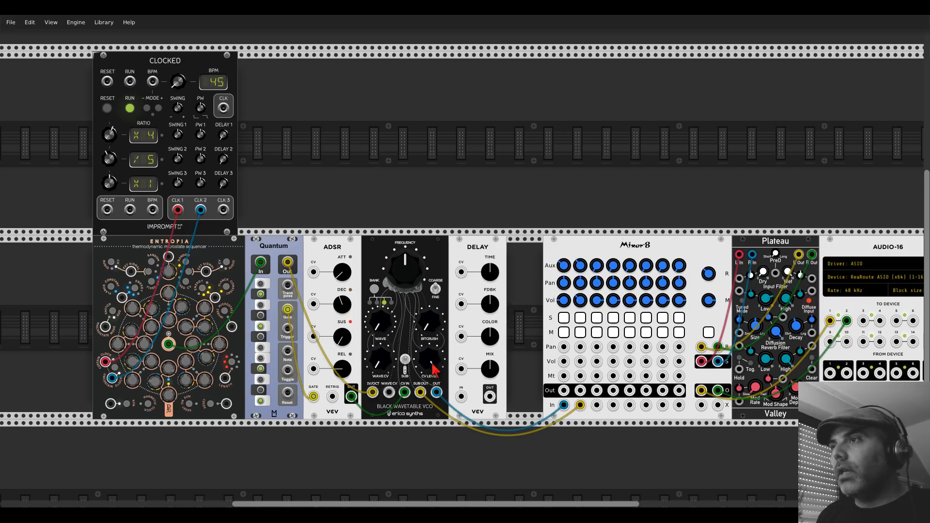
{"action": "left_click_drag", "start_coordinate": [437, 393], "coordinate": [565, 406]}
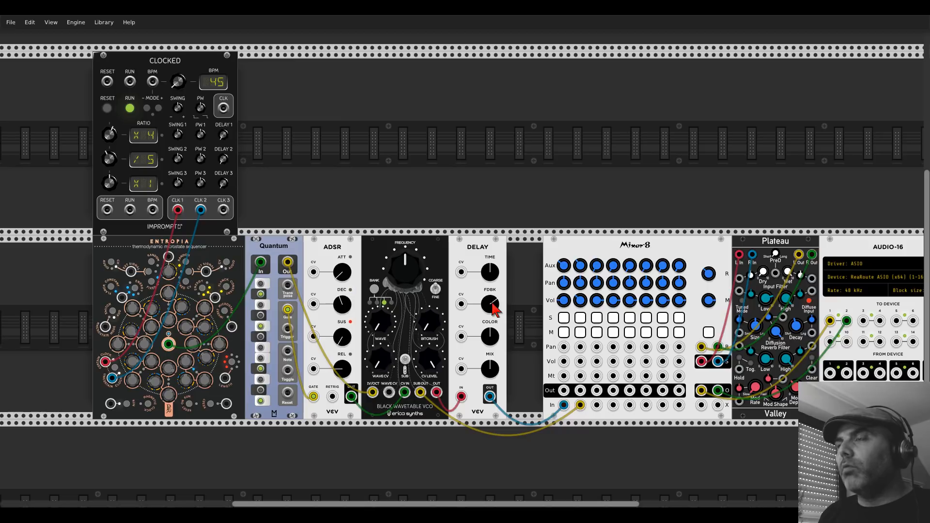
Step: Search the library for "bran", add Geodesics Branes beside Clocked and patch Clocked's CLK 1 to the central jack of Branes' upper half
{"action": "right_click", "coordinate": [407, 199]}
{"action": "type", "text": "bran"}
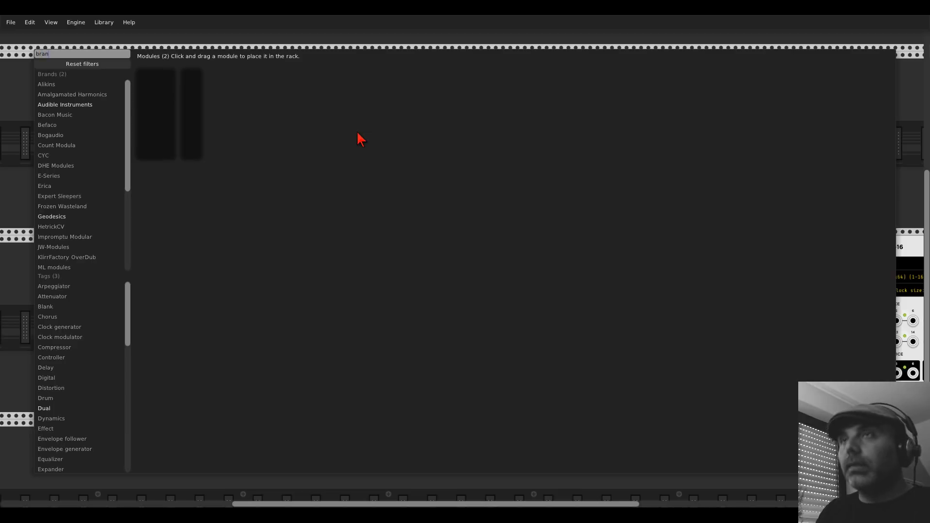
{"action": "left_click", "coordinate": [167, 99]}
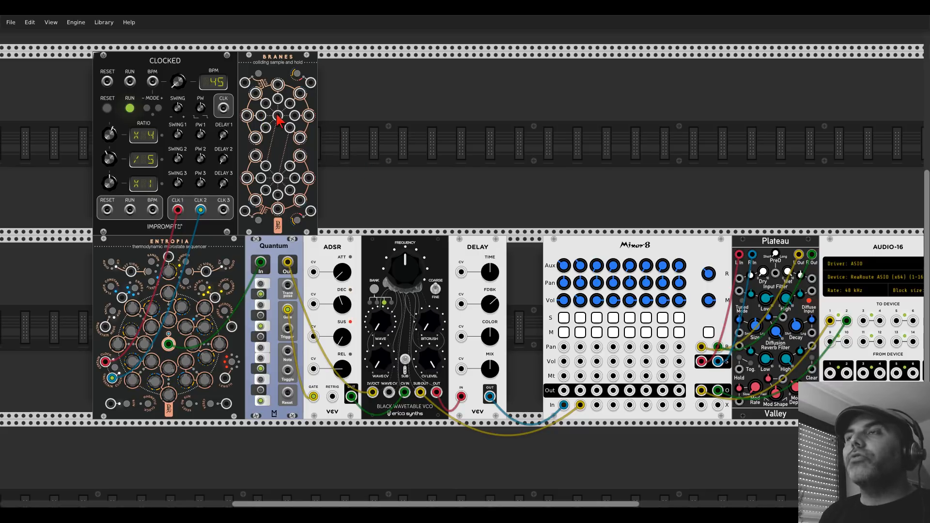
{"action": "left_click_drag", "start_coordinate": [277, 115], "coordinate": [177, 212]}
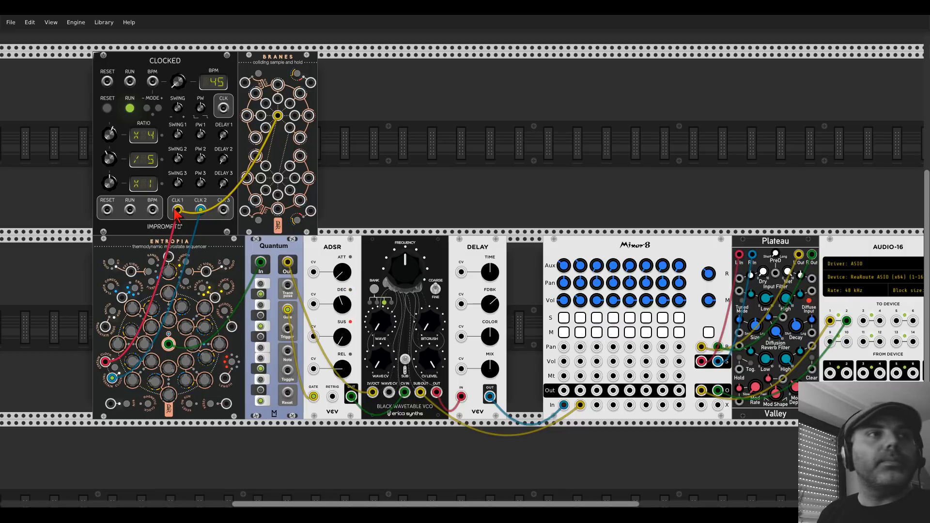
Step: Clear the library filters and examine the modules tagged Polyphonic, closing the library without adding one
{"action": "right_click", "coordinate": [336, 161]}
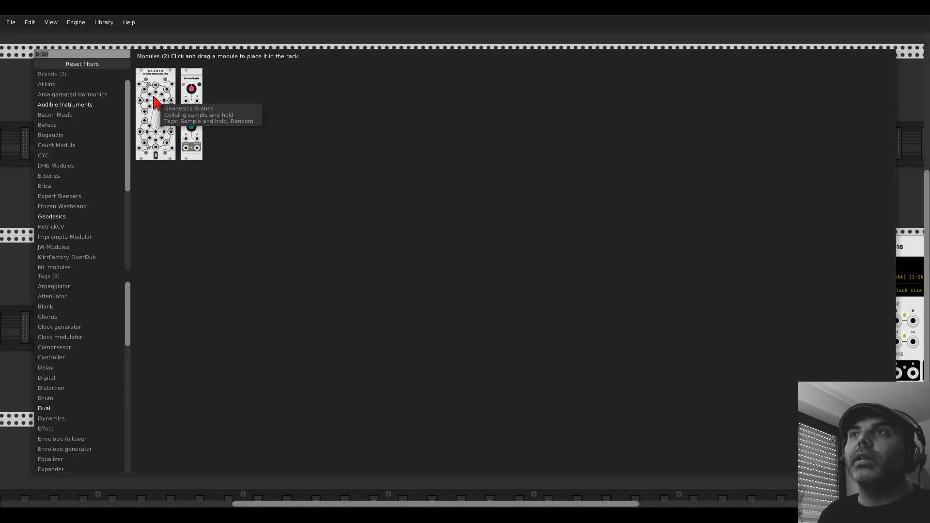
{"action": "left_click", "coordinate": [61, 64]}
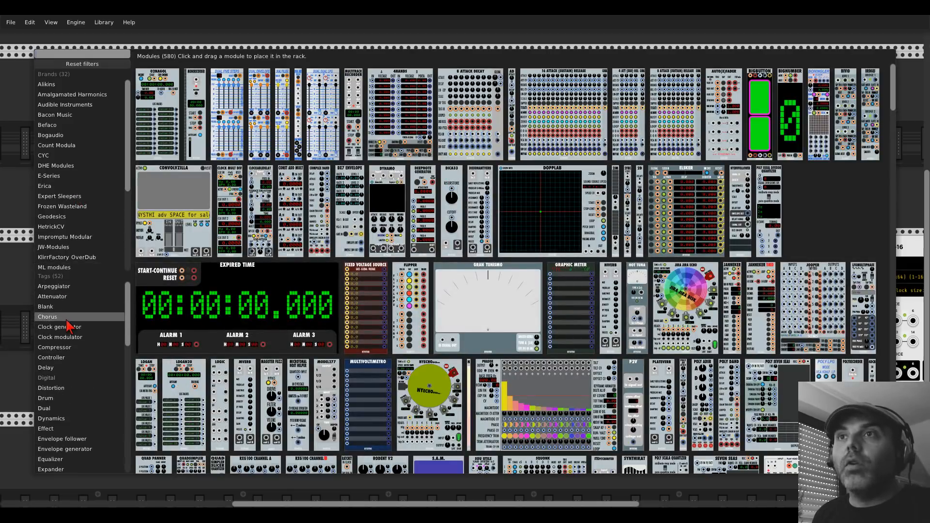
{"action": "scroll", "coordinate": [65, 368], "scroll_direction": "down", "scroll_amount": 10}
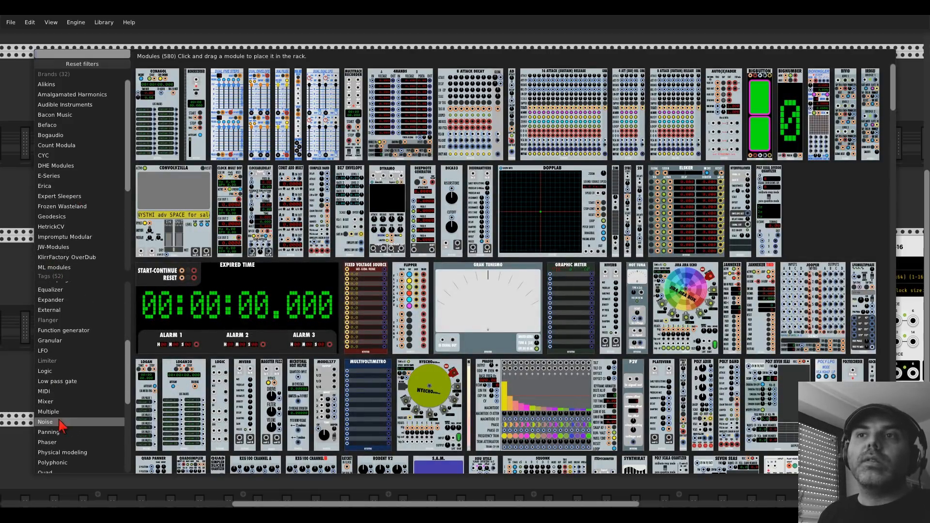
{"action": "scroll", "coordinate": [71, 397], "scroll_direction": "up", "scroll_amount": 3}
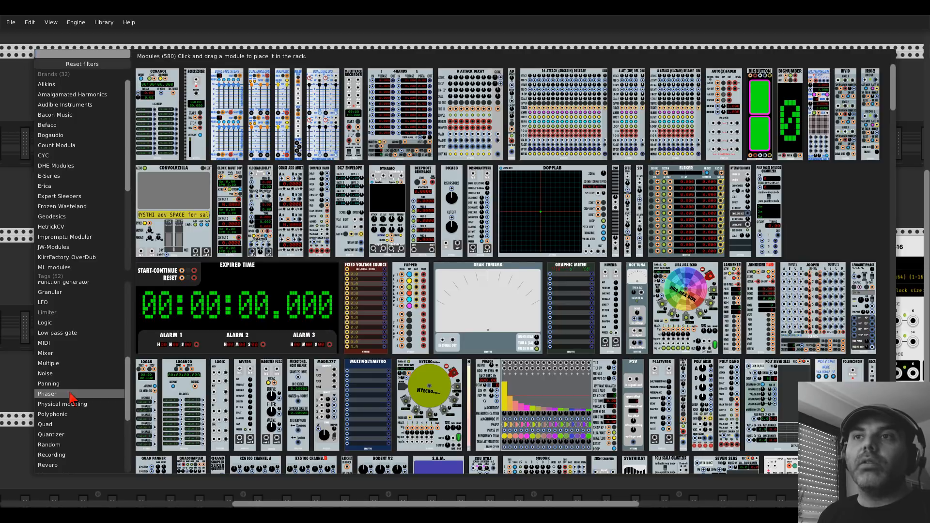
{"action": "left_click", "coordinate": [68, 415]}
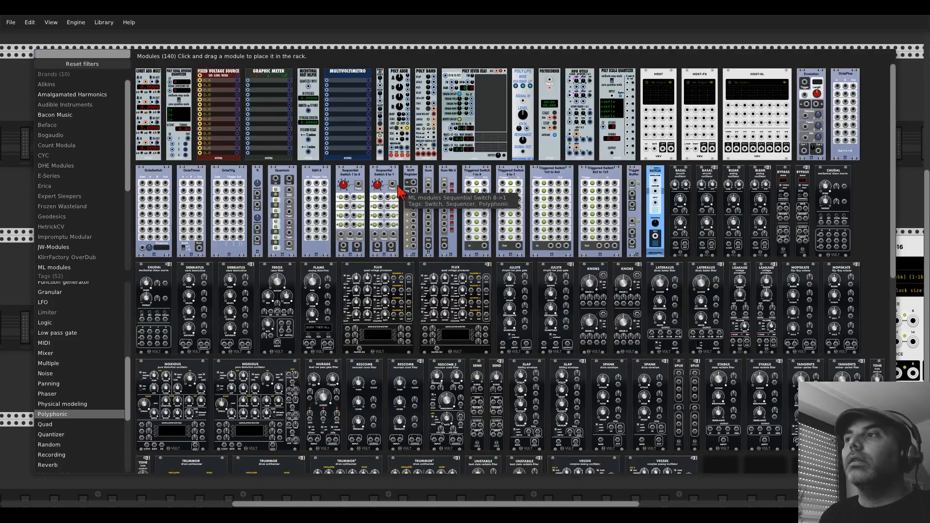
{"action": "scroll", "coordinate": [399, 192], "scroll_direction": "down", "scroll_amount": 10}
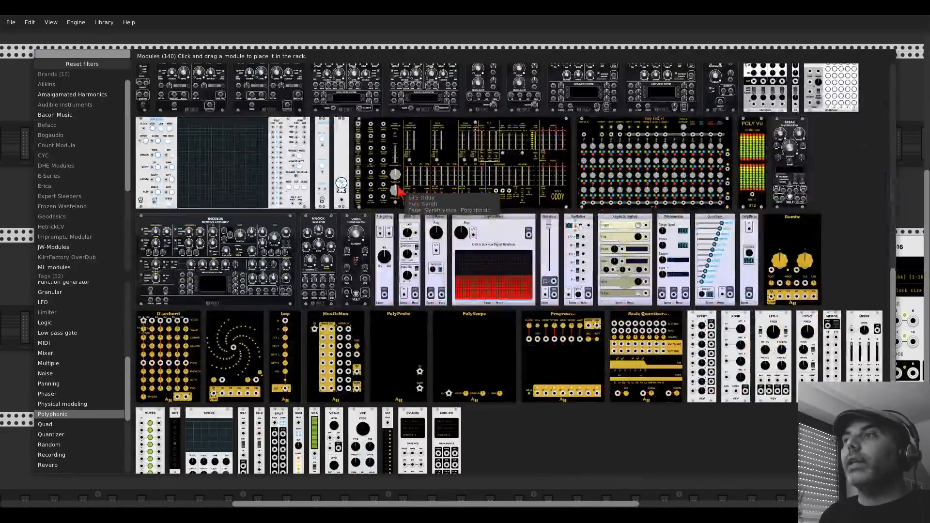
{"action": "scroll", "coordinate": [398, 192], "scroll_direction": "down", "scroll_amount": 2}
{"action": "scroll", "coordinate": [398, 191], "scroll_direction": "up", "scroll_amount": 8}
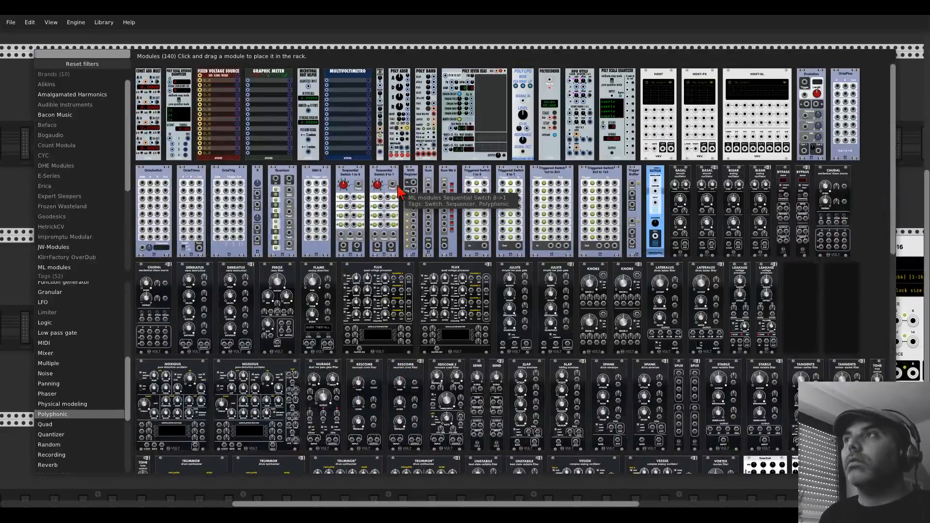
{"action": "left_click", "coordinate": [11, 131]}
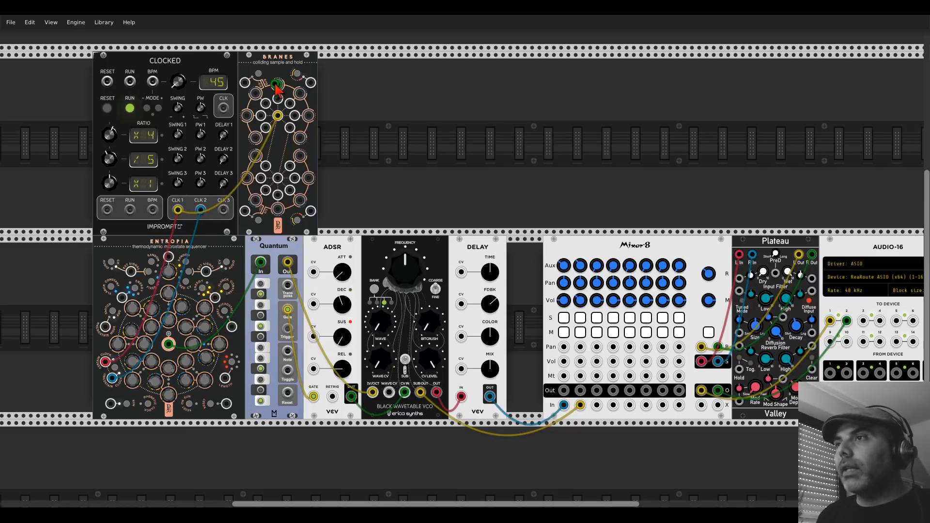
Step: Patch Branes' top jack into the Black Wavetable VCO's Wave CV input and adjust the VCO's Wave and Wave CV amounts
{"action": "left_click_drag", "start_coordinate": [277, 84], "coordinate": [382, 290]}
{"action": "left_click_drag", "start_coordinate": [382, 327], "coordinate": [382, 307]}
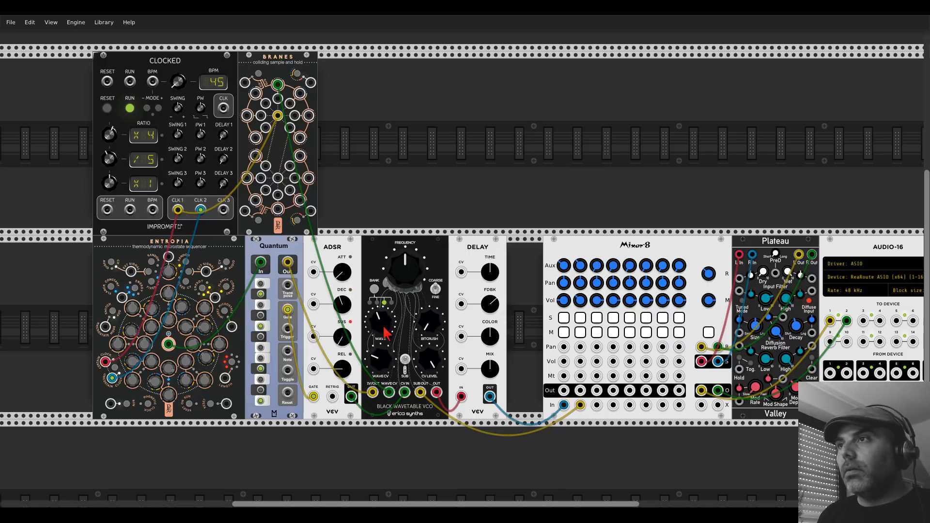
{"action": "mouse_move", "coordinate": [383, 359]}
{"action": "left_mouse_down"}
{"action": "mouse_move", "coordinate": [382, 341]}
{"action": "mouse_move", "coordinate": [382, 364]}
{"action": "mouse_move", "coordinate": [379, 353]}
{"action": "left_mouse_up"}
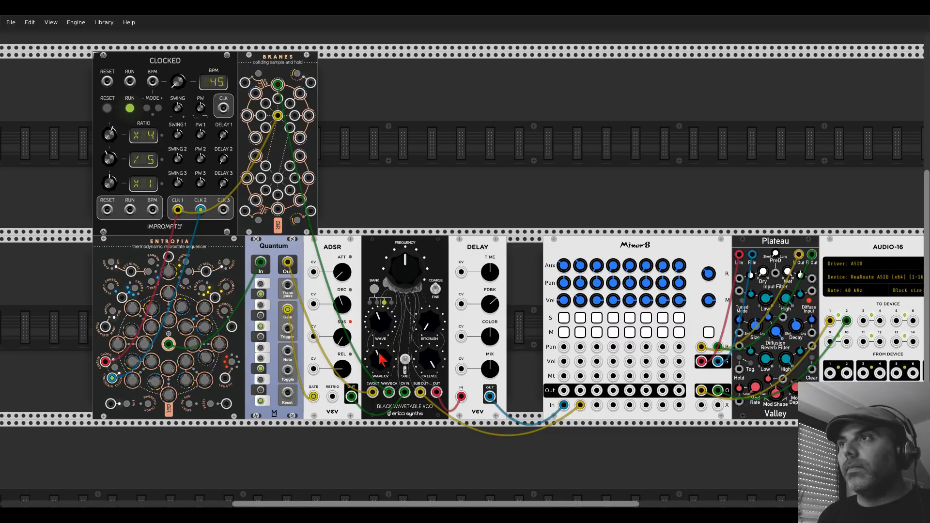
{"action": "left_click_drag", "start_coordinate": [408, 280], "coordinate": [411, 273]}
{"action": "double_click", "coordinate": [411, 273]}
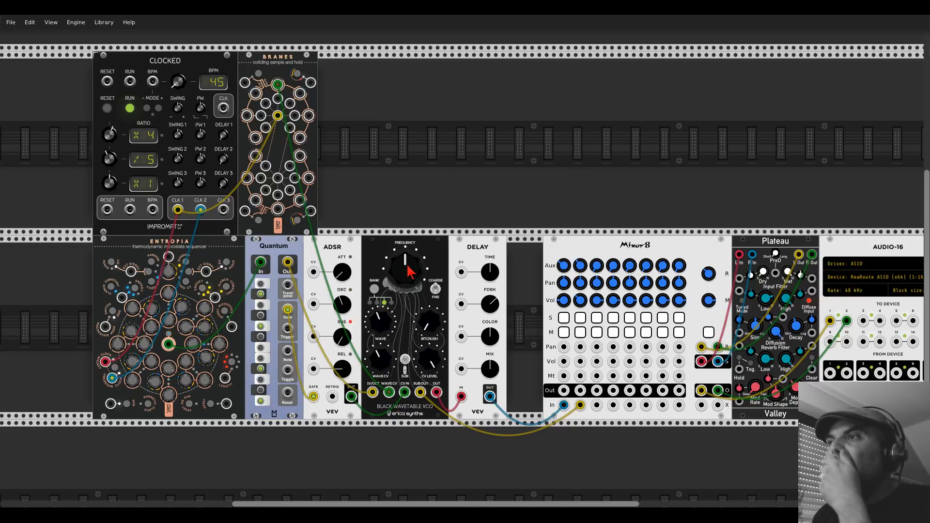
{"action": "left_click_drag", "start_coordinate": [442, 330], "coordinate": [421, 346]}
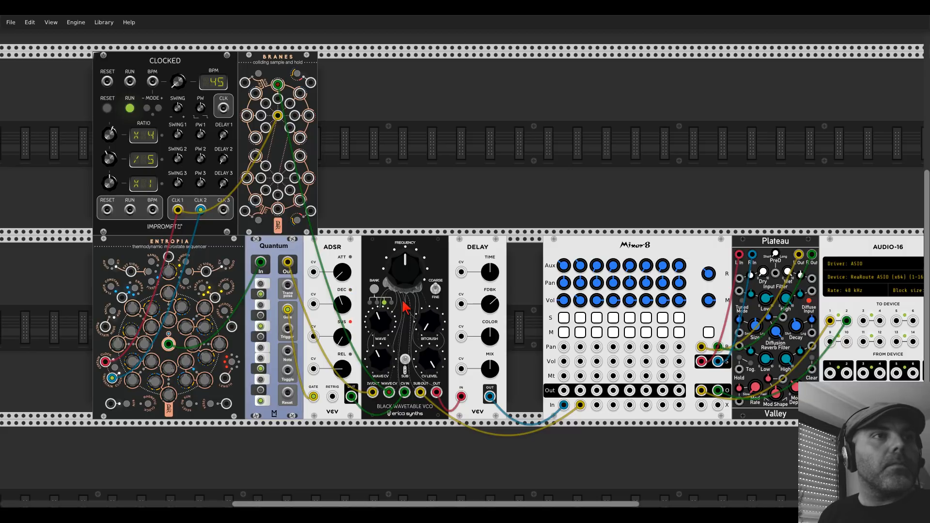
Step: Clear the module library's filters and browse the full module list, closing it without adding a module
{"action": "right_click", "coordinate": [484, 190]}
{"action": "left_click", "coordinate": [58, 64]}
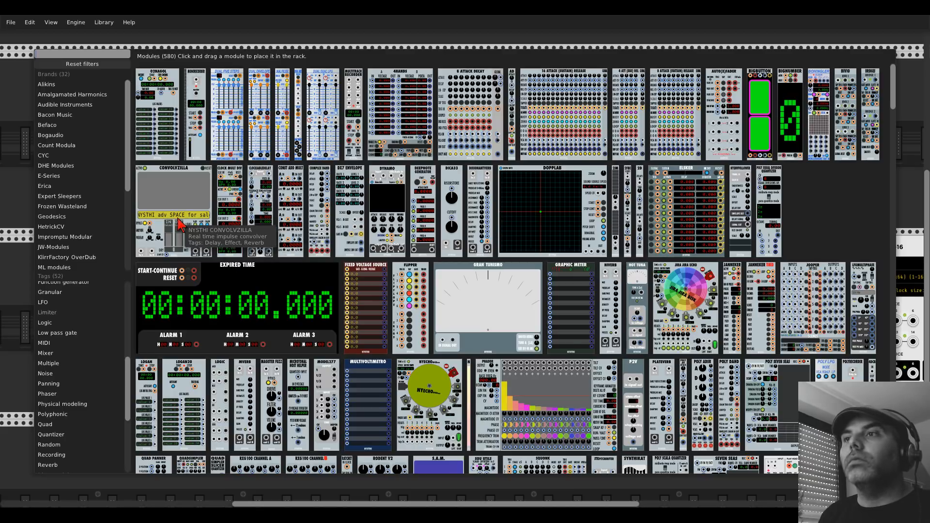
{"action": "scroll", "coordinate": [266, 213], "scroll_direction": "down", "scroll_amount": 10}
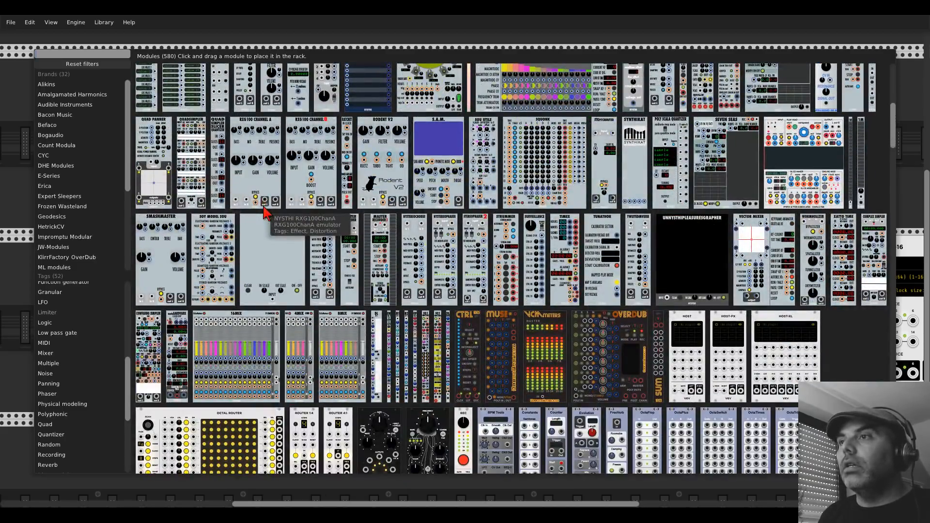
{"action": "scroll", "coordinate": [265, 213], "scroll_direction": "up", "scroll_amount": 10}
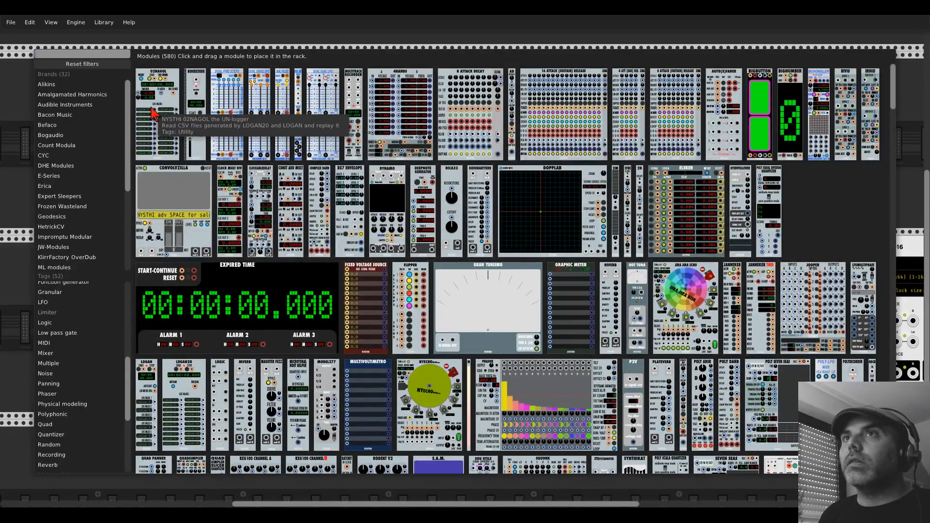
{"action": "left_click", "coordinate": [17, 109]}
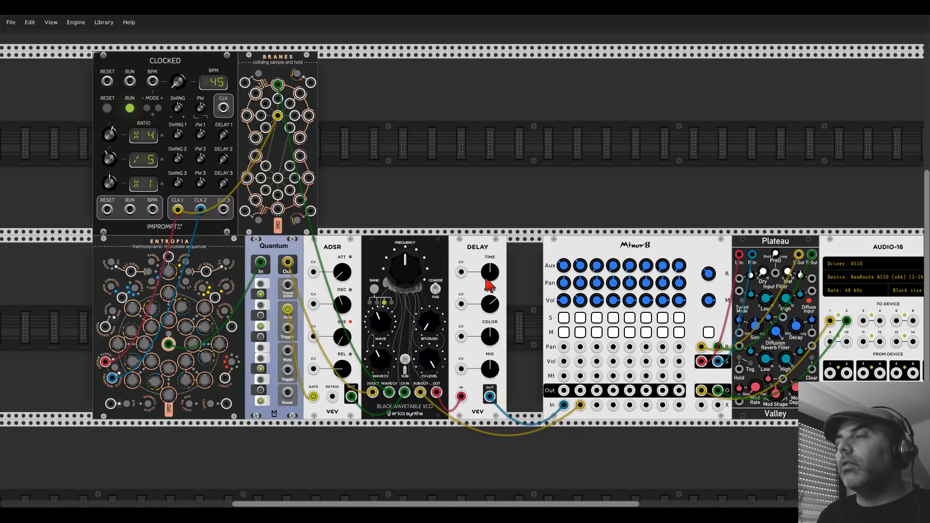
Step: Try different settings of the Delay's Time control around its midpoint
{"action": "scroll", "coordinate": [487, 285], "scroll_direction": "up", "scroll_amount": 1}
{"action": "left_click_drag", "start_coordinate": [489, 271], "coordinate": [490, 262]}
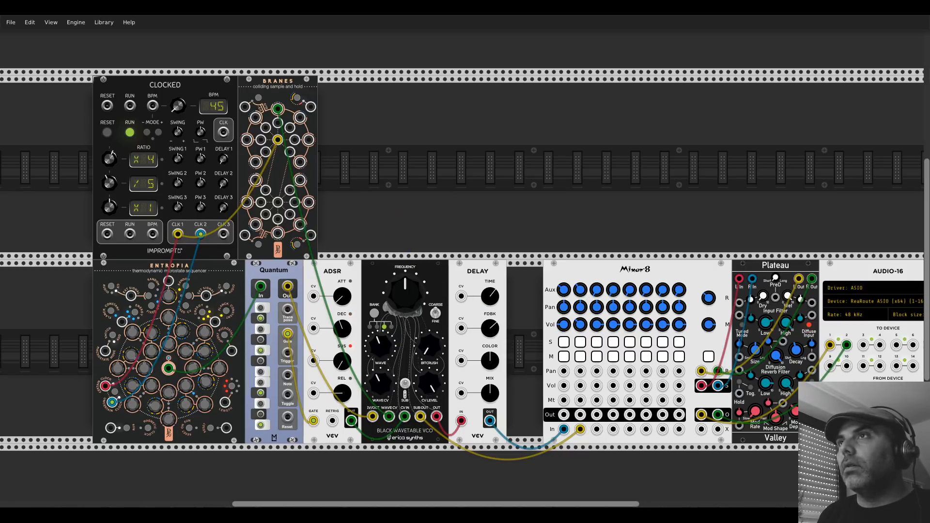
{"action": "left_click_drag", "start_coordinate": [490, 296], "coordinate": [489, 307]}
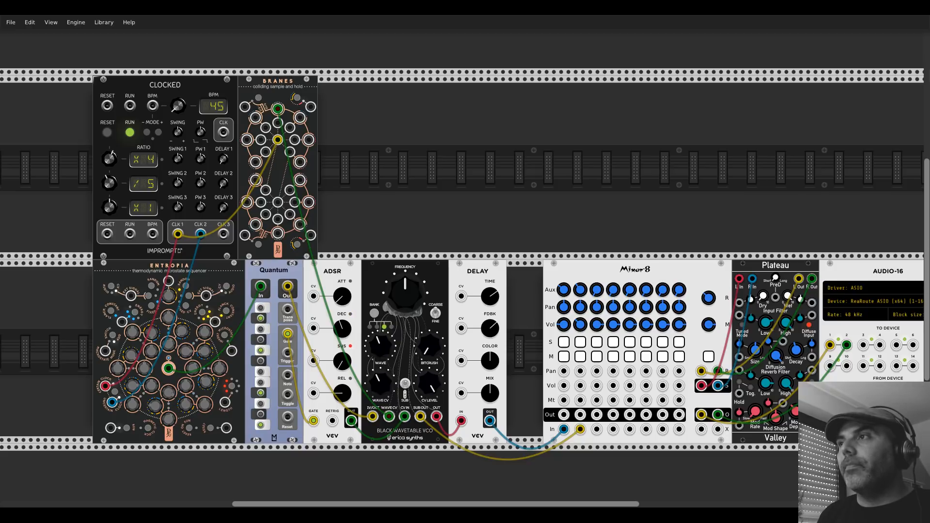
{"action": "left_click_drag", "start_coordinate": [492, 297], "coordinate": [491, 306]}
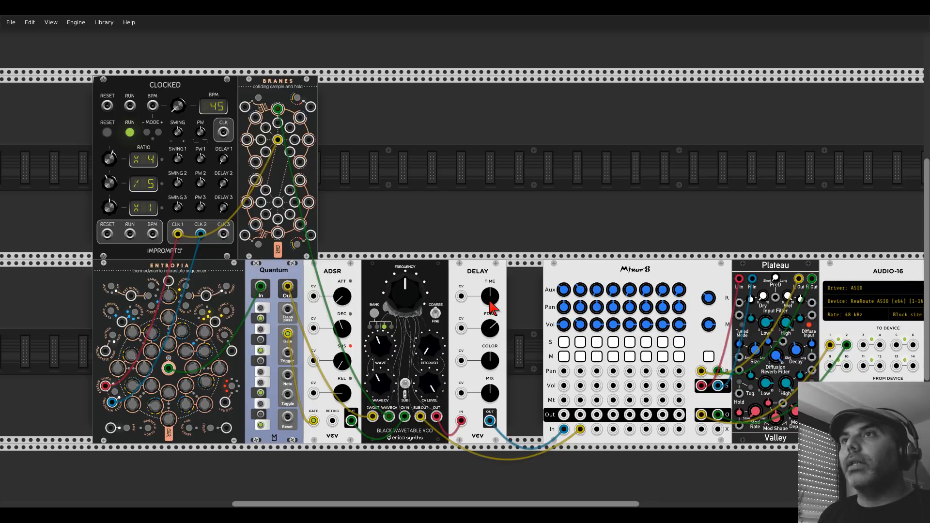
Step: Patch Clocked's CLK 2 to the central jack of Branes' lower half and Branes' bottom jack to the Delay's Time CV
{"action": "left_click_drag", "start_coordinate": [278, 202], "coordinate": [200, 236]}
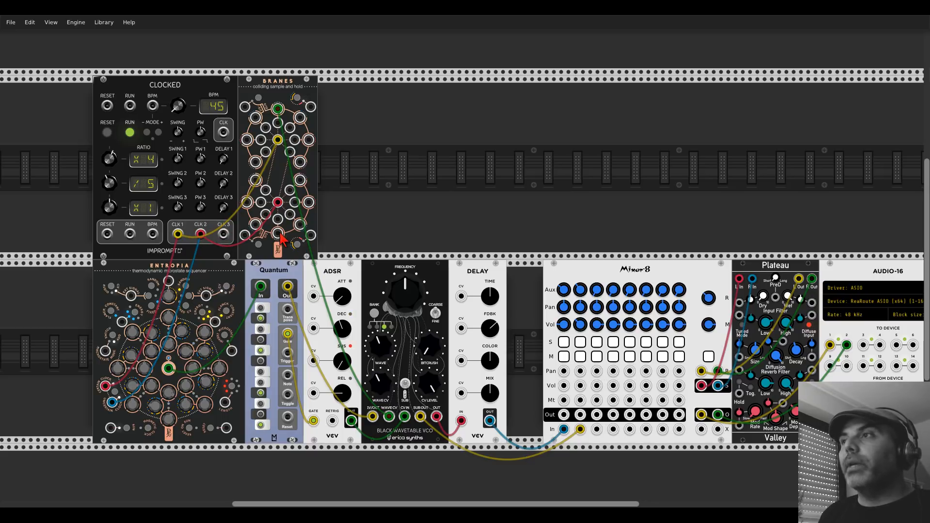
{"action": "left_click_drag", "start_coordinate": [278, 234], "coordinate": [461, 296]}
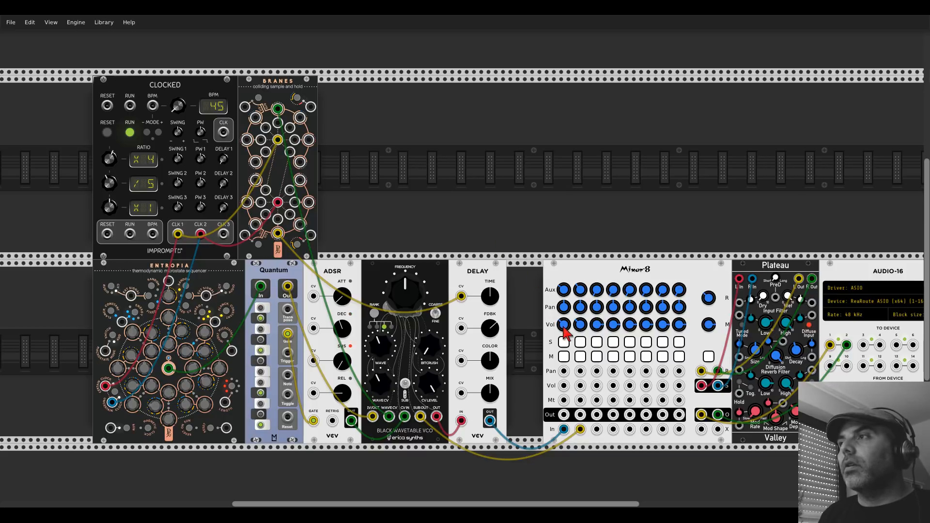
{"action": "left_click_drag", "start_coordinate": [575, 328], "coordinate": [566, 325]}
{"action": "mouse_move", "coordinate": [576, 330]}
{"action": "left_mouse_down"}
{"action": "mouse_move", "coordinate": [567, 327]}
{"action": "mouse_move", "coordinate": [578, 326]}
{"action": "left_mouse_up"}
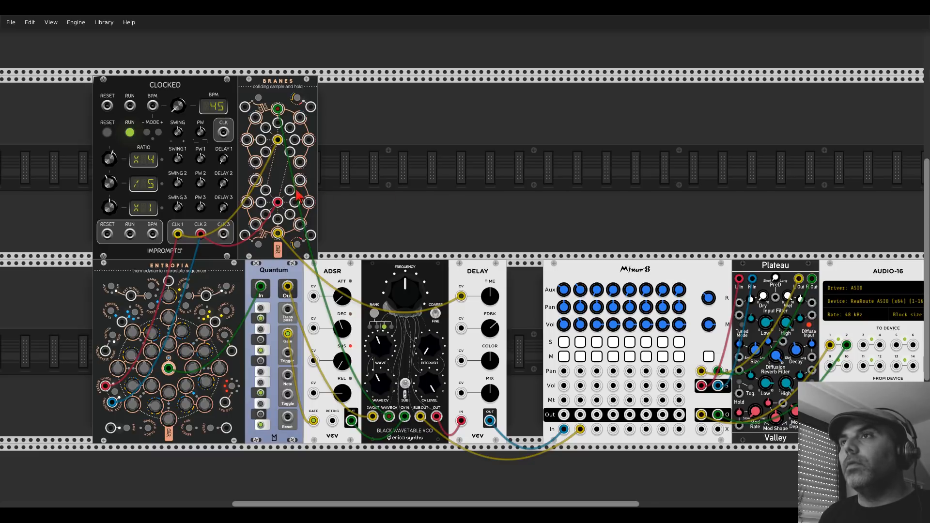
Step: Clock Branes' lower half from CLK 3 at ratio /2 instead, and patch the upper half's upper-right jack into Mixer8's first Pan input
{"action": "left_click_drag", "start_coordinate": [274, 204], "coordinate": [224, 133]}
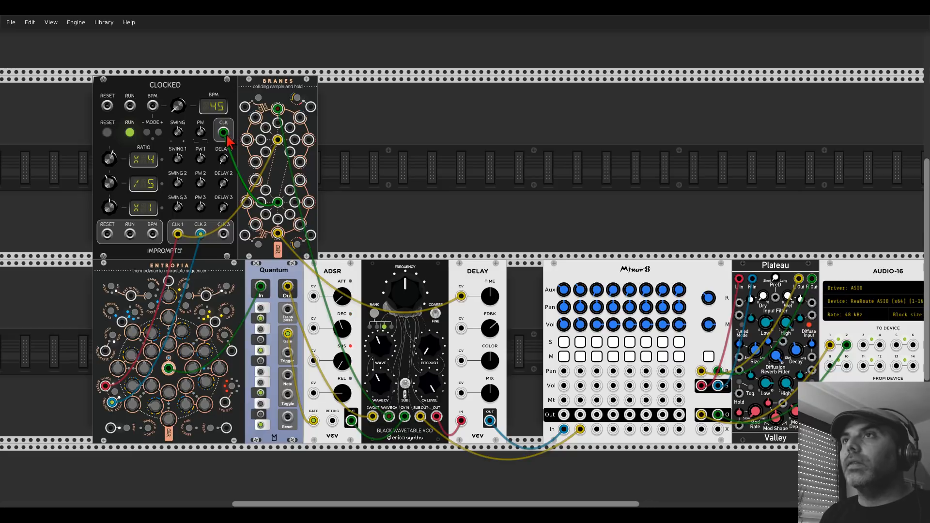
{"action": "left_click_drag", "start_coordinate": [225, 133], "coordinate": [223, 140]}
{"action": "left_click_drag", "start_coordinate": [110, 206], "coordinate": [110, 208]}
{"action": "left_click_drag", "start_coordinate": [224, 232], "coordinate": [277, 202]}
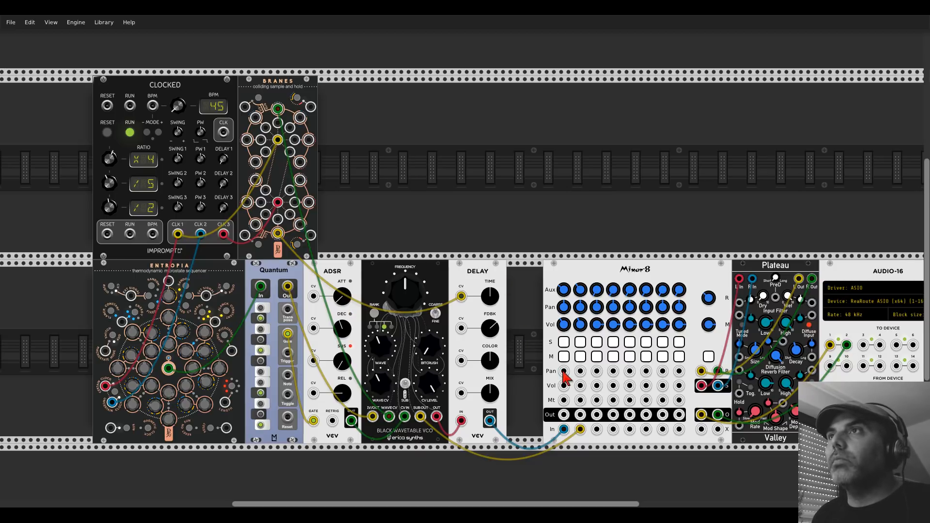
{"action": "left_click_drag", "start_coordinate": [564, 372], "coordinate": [301, 122]}
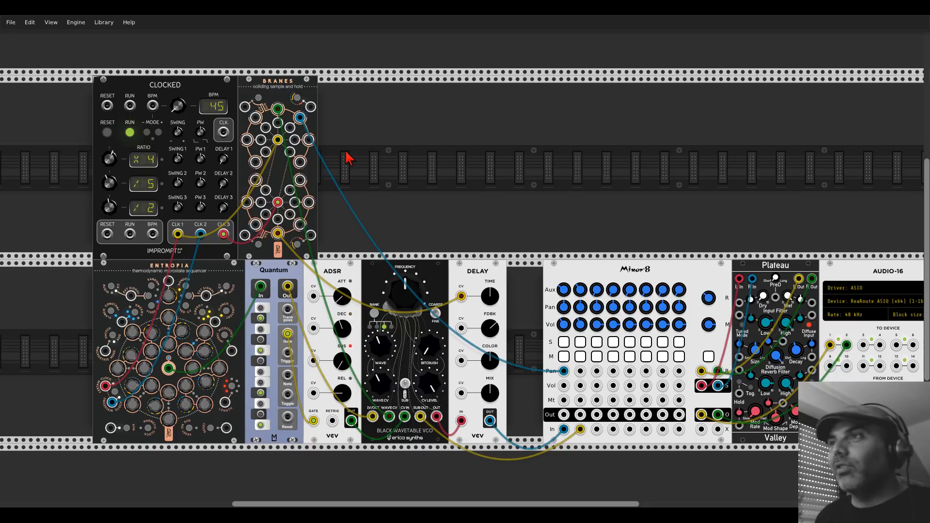
{"action": "left_click_drag", "start_coordinate": [381, 171], "coordinate": [379, 139]}
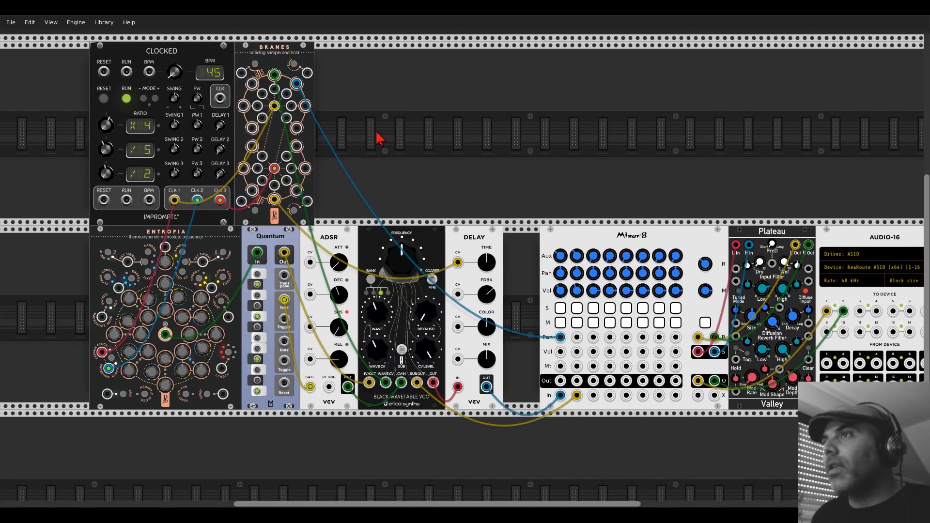
{"action": "left_click_drag", "start_coordinate": [227, 229], "coordinate": [239, 230]}
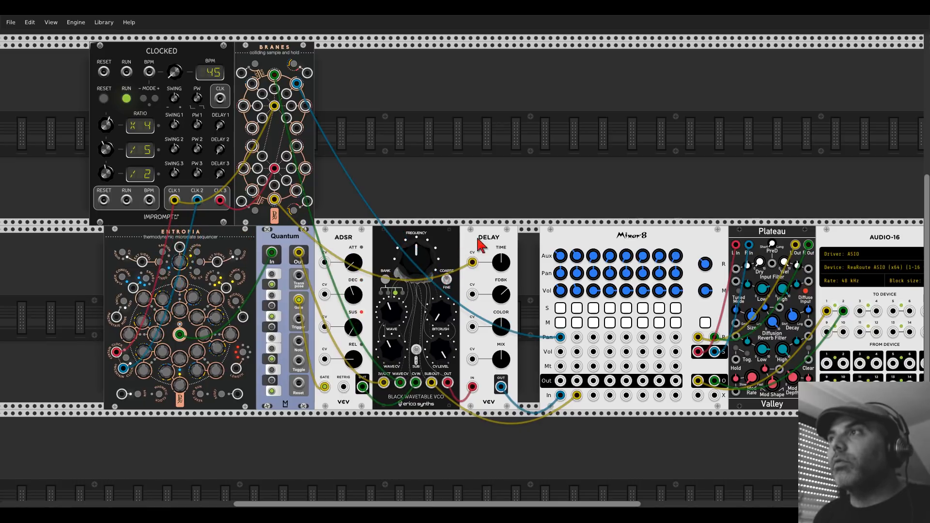
{"action": "left_click_drag", "start_coordinate": [477, 238], "coordinate": [412, 235]}
{"action": "left_click_drag", "start_coordinate": [183, 236], "coordinate": [230, 238]}
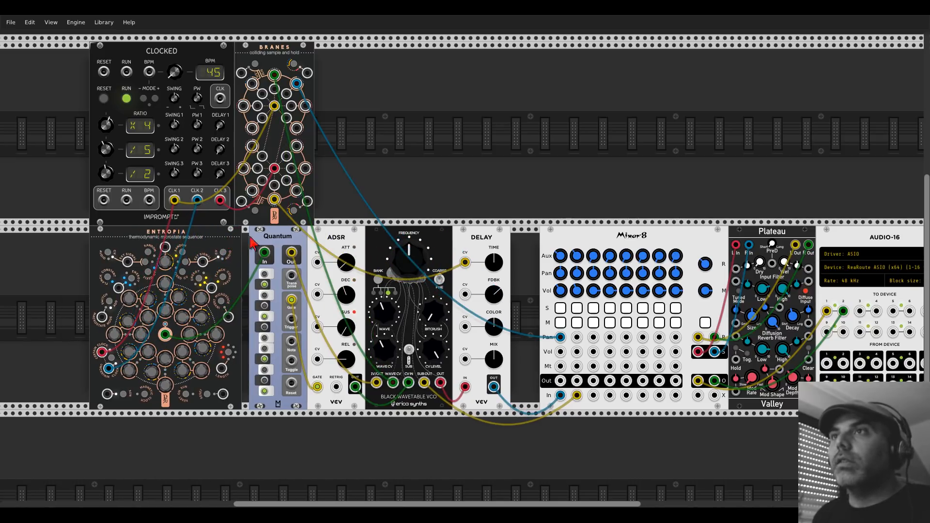
{"action": "left_click_drag", "start_coordinate": [470, 241], "coordinate": [460, 236]}
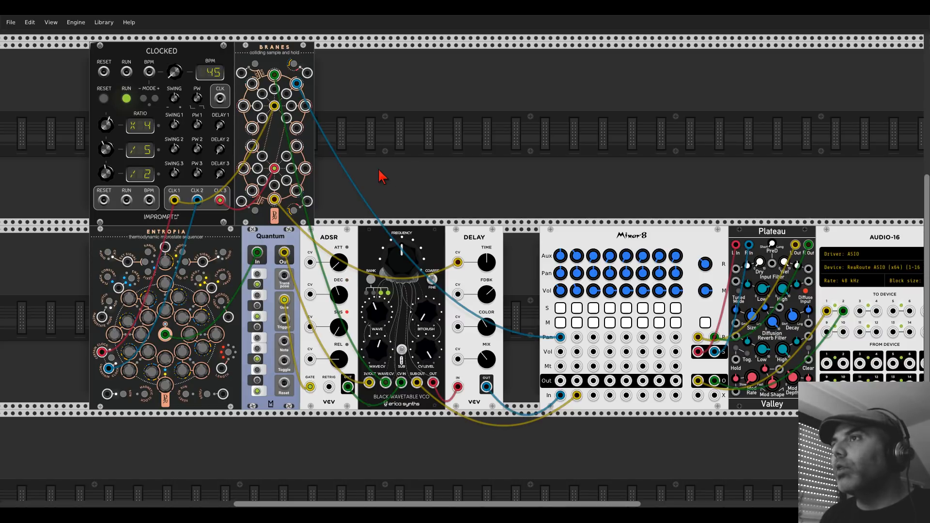
Step: Search the library for "hot", add NYSTHI Hot Tuna below the VCO and patch AUDIO-16's first From Device jack into its signal input
{"action": "scroll", "coordinate": [528, 179], "scroll_direction": "down", "scroll_amount": 5}
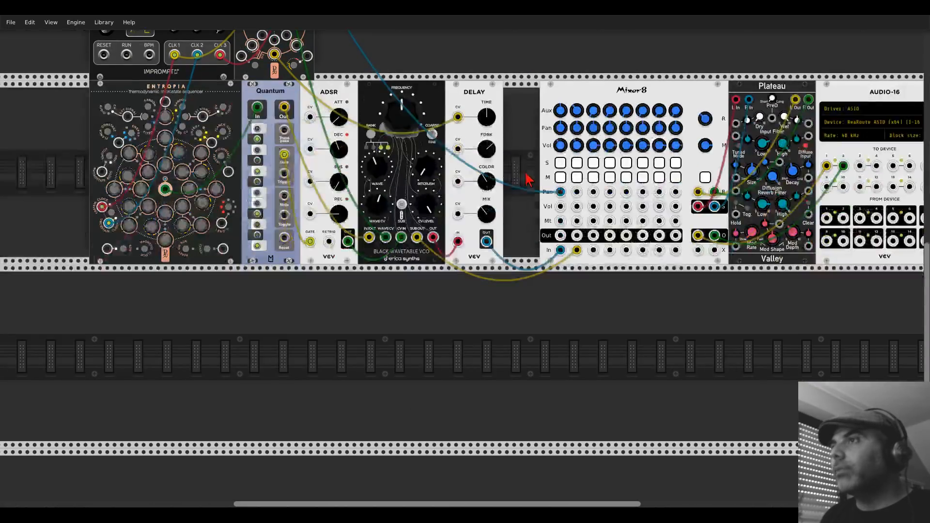
{"action": "right_click", "coordinate": [468, 355]}
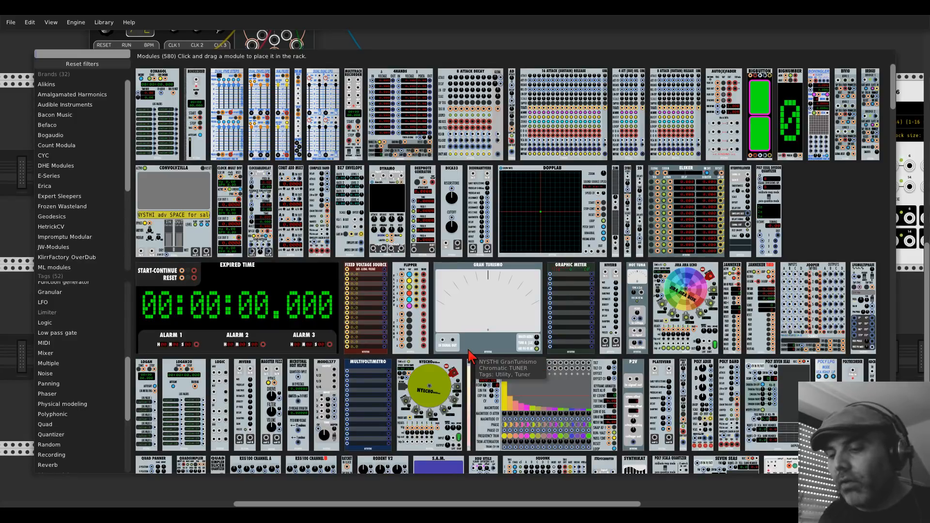
{"action": "type", "text": "h"}
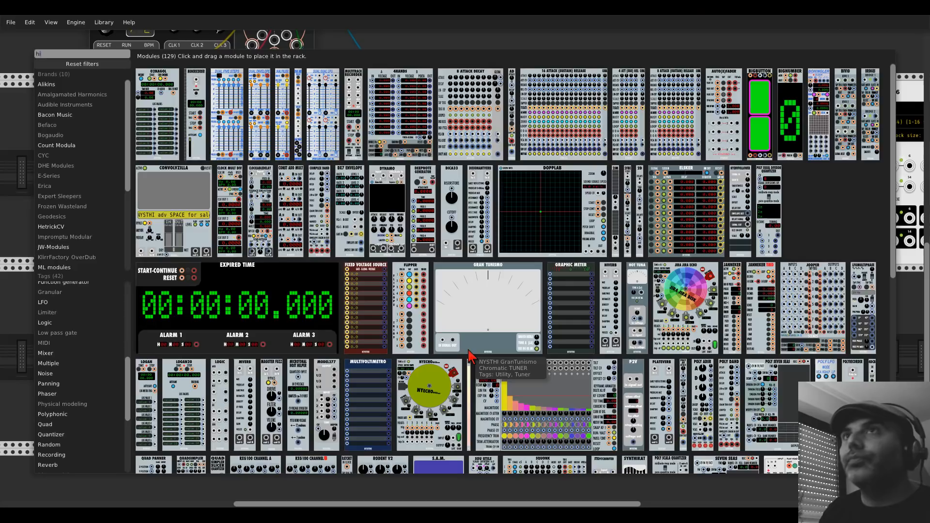
{"action": "type", "text": "ot"}
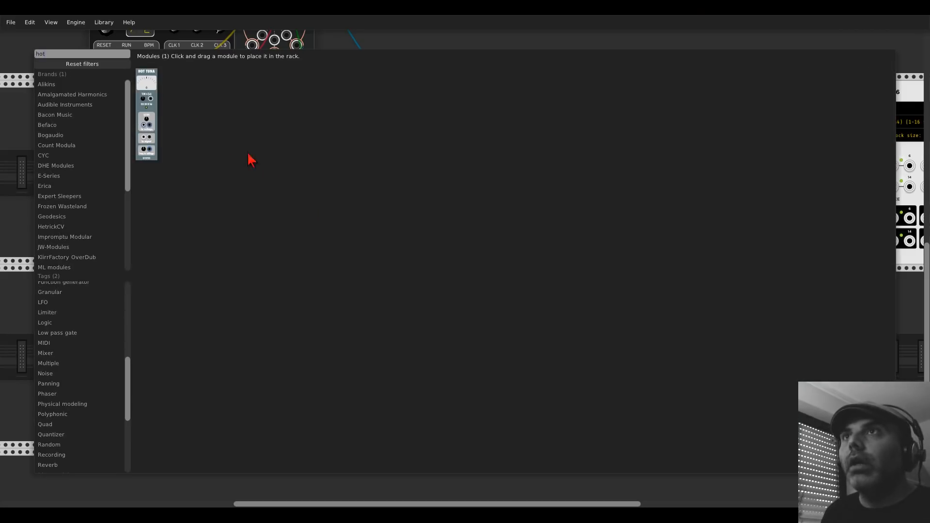
{"action": "left_click_drag", "start_coordinate": [156, 106], "coordinate": [394, 284]}
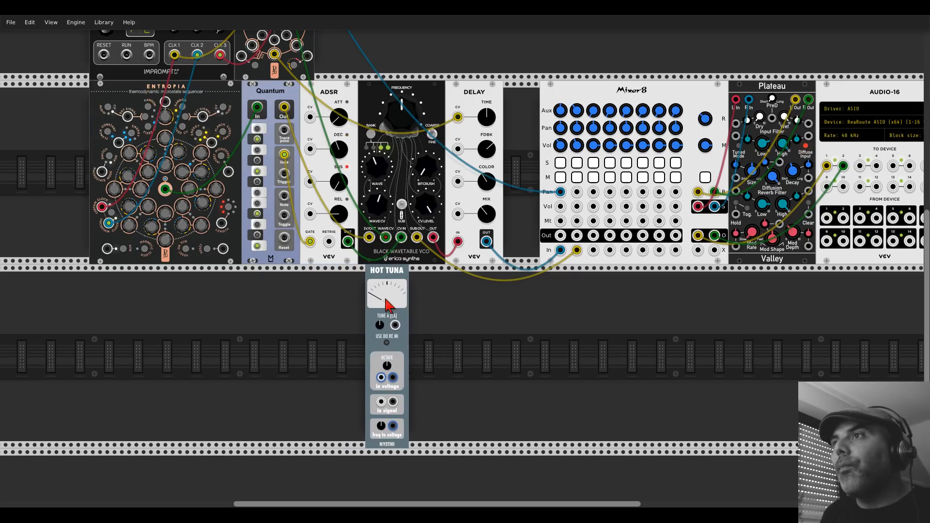
{"action": "left_click_drag", "start_coordinate": [382, 409], "coordinate": [827, 218]}
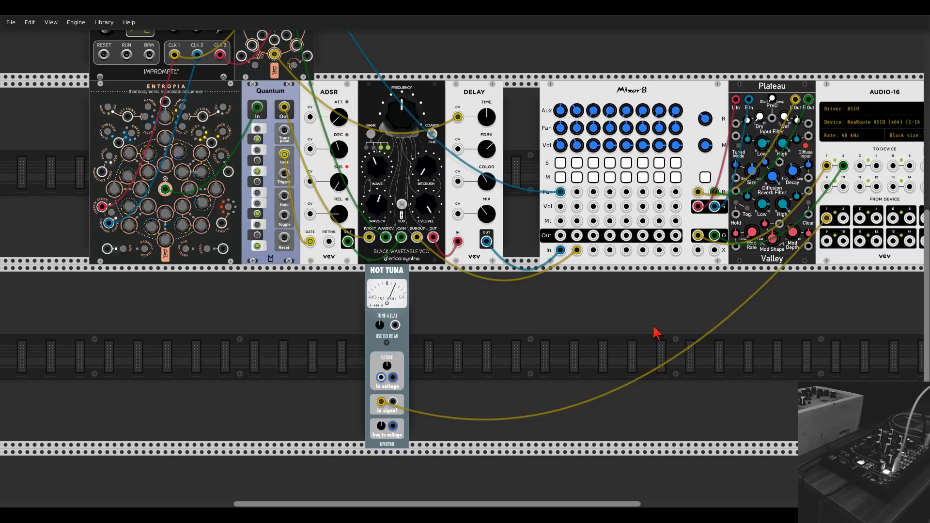
Step: Patch AUDIO-16's first From Device jack into Mixer8's third input and delete the Hot Tuna module
{"action": "left_click_drag", "start_coordinate": [593, 250], "coordinate": [826, 218]}
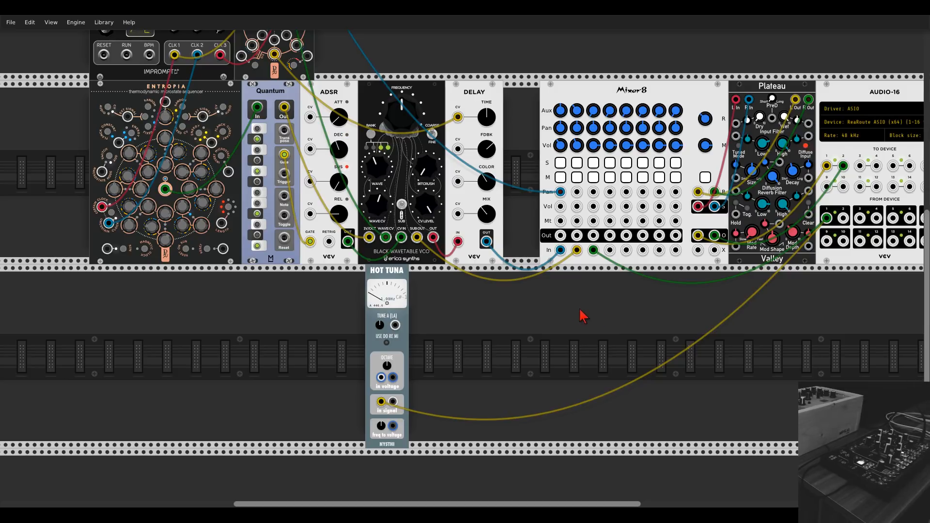
{"action": "right_click", "coordinate": [403, 272]}
{"action": "left_click", "coordinate": [413, 357]}
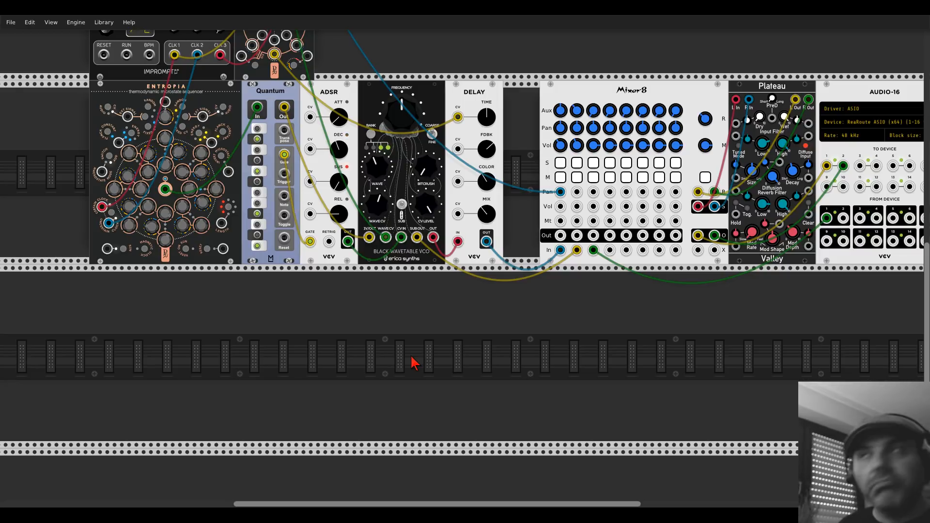
Step: Search the library for "midi", add CV-MIDI with MOTU Pro Audio Midi Out 1 as its device, and place it directly below Quantum
{"action": "right_click", "coordinate": [347, 342]}
{"action": "type", "text": "midi"}
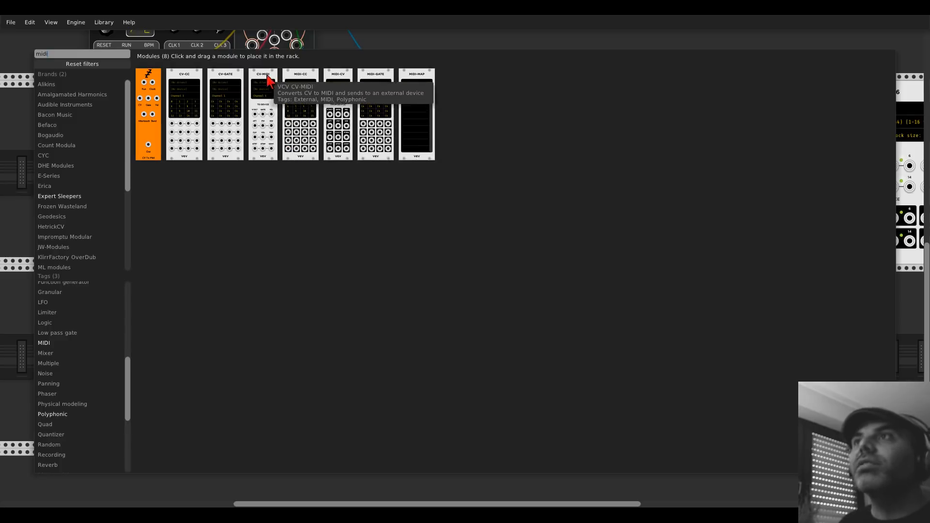
{"action": "left_click_drag", "start_coordinate": [264, 82], "coordinate": [228, 289]}
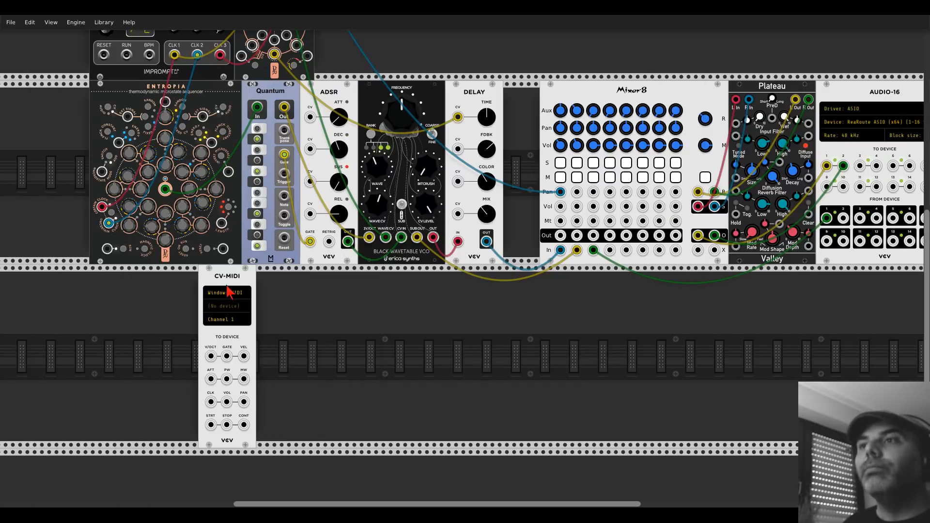
{"action": "left_click", "coordinate": [223, 307]}
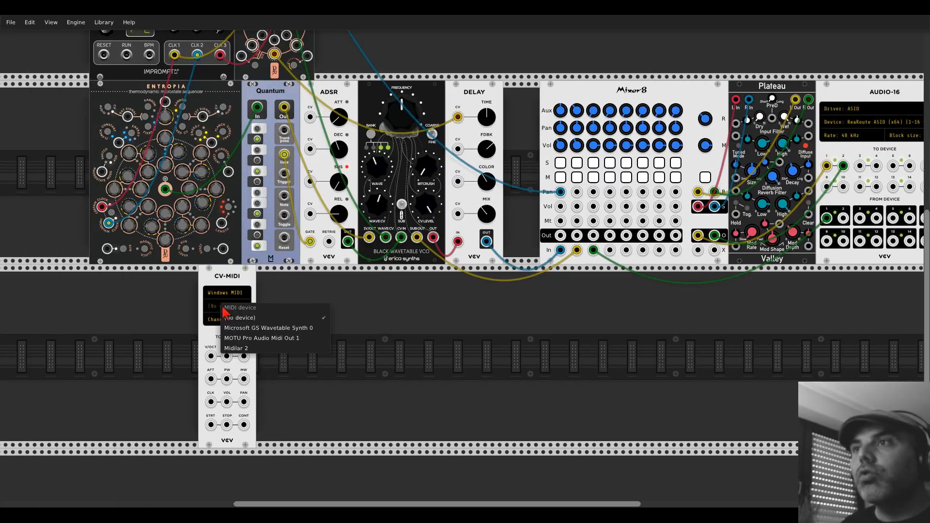
{"action": "left_click", "coordinate": [237, 338]}
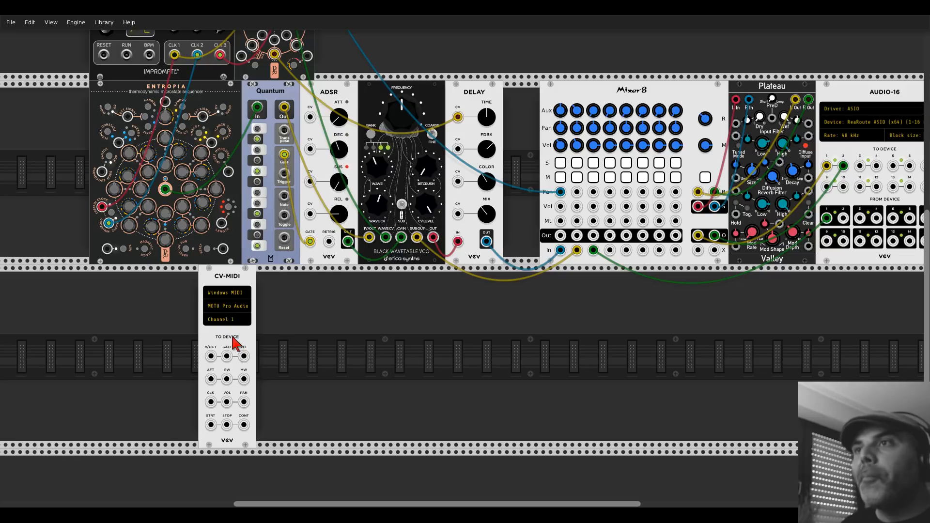
{"action": "left_click_drag", "start_coordinate": [229, 278], "coordinate": [273, 278]}
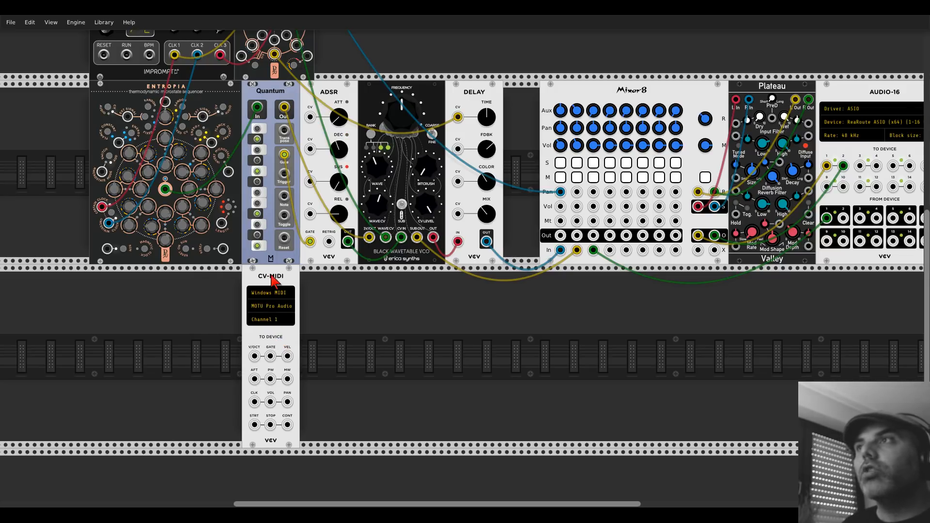
Step: Search the library for "addr", add Bogaudio ADDR-SEQ below Entropia, and place a duplicate of Quantum directly beside it
{"action": "right_click", "coordinate": [214, 314]}
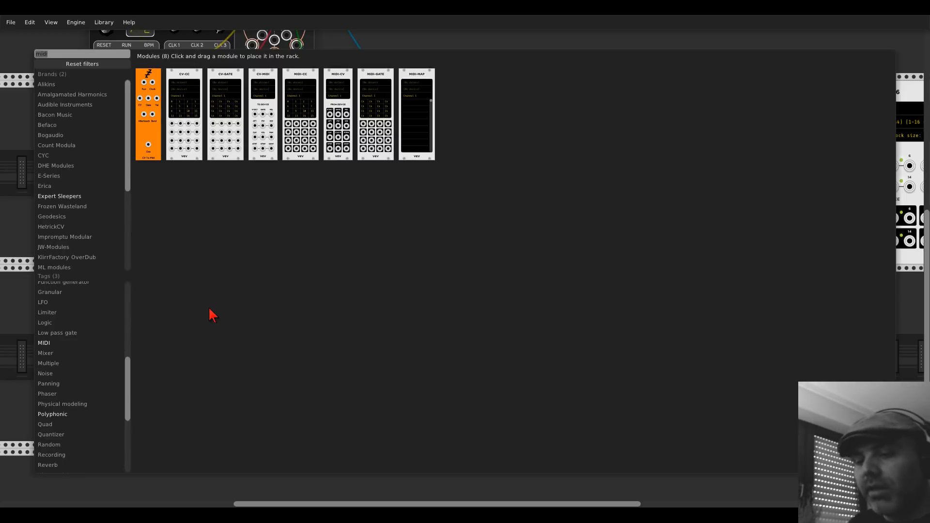
{"action": "type", "text": "addr"}
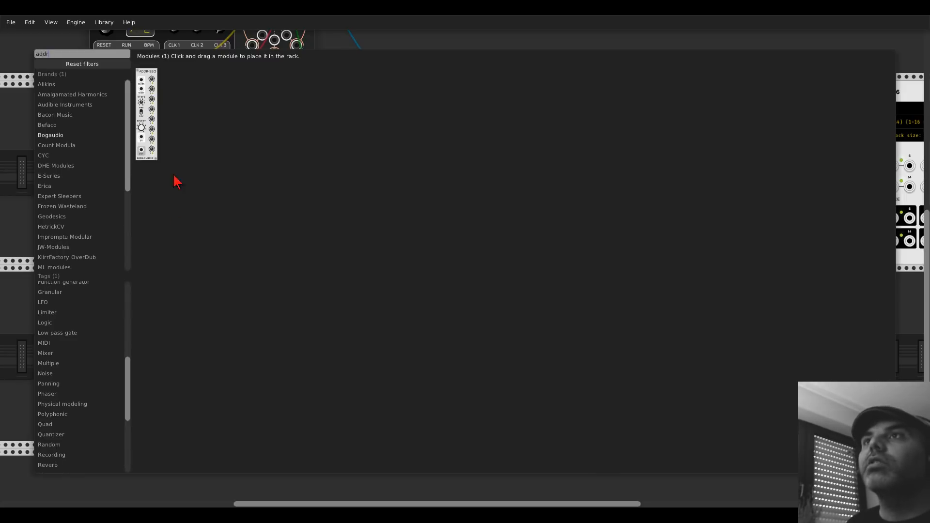
{"action": "left_click_drag", "start_coordinate": [147, 92], "coordinate": [121, 304]}
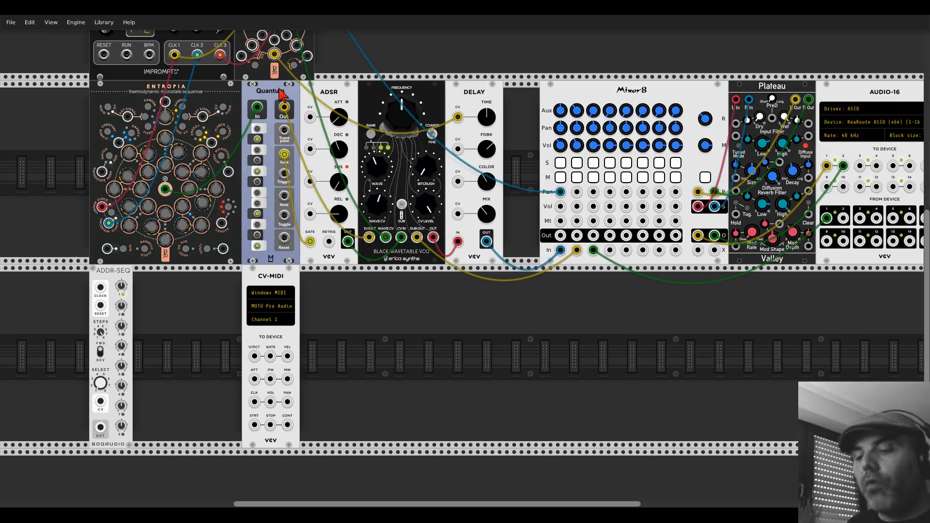
{"action": "key", "text": "ctrl+d"}
{"action": "left_click_drag", "start_coordinate": [341, 62], "coordinate": [152, 320]}
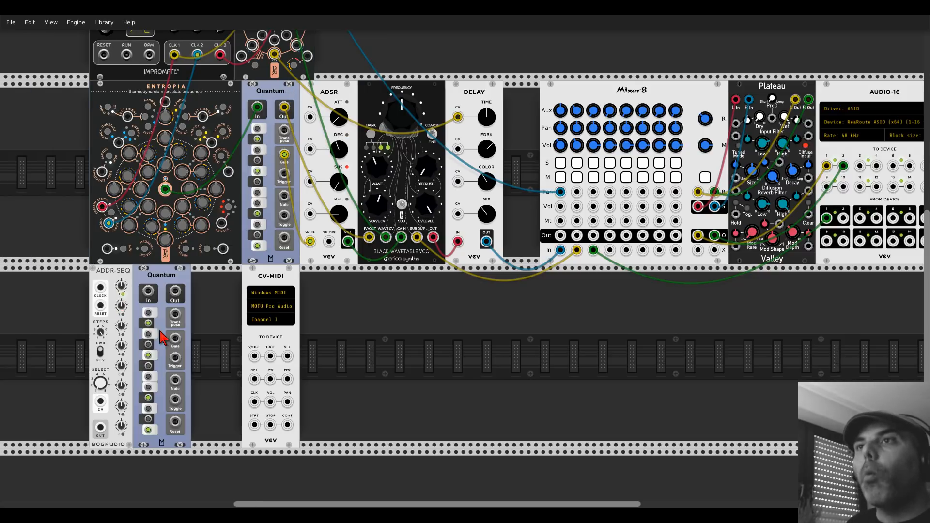
Step: Patch ADDR-SEQ through the lower Quantum into CV-MIDI's V/OCT, patch its Gate into CV-MIDI's Gate, and move CV-MIDI closer to Quantum
{"action": "left_click_drag", "start_coordinate": [100, 427], "coordinate": [253, 357]}
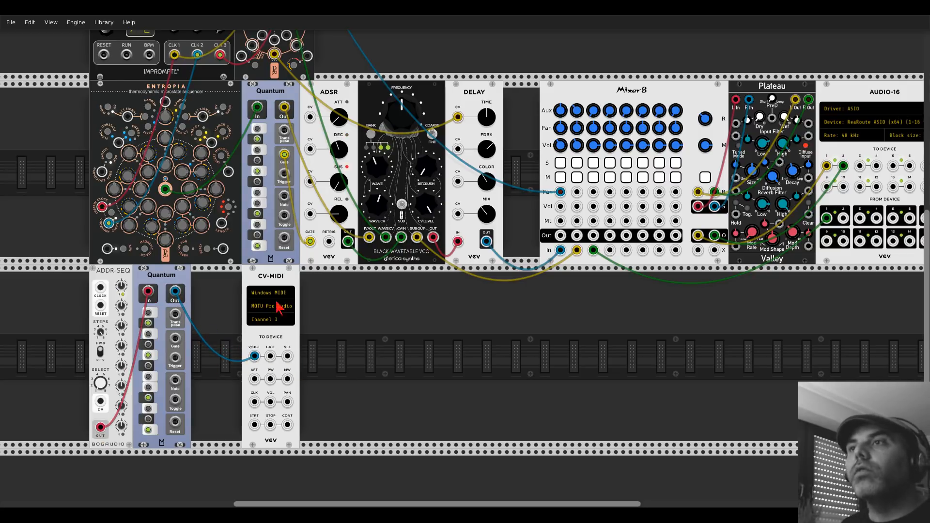
{"action": "left_click_drag", "start_coordinate": [175, 339], "coordinate": [270, 357]}
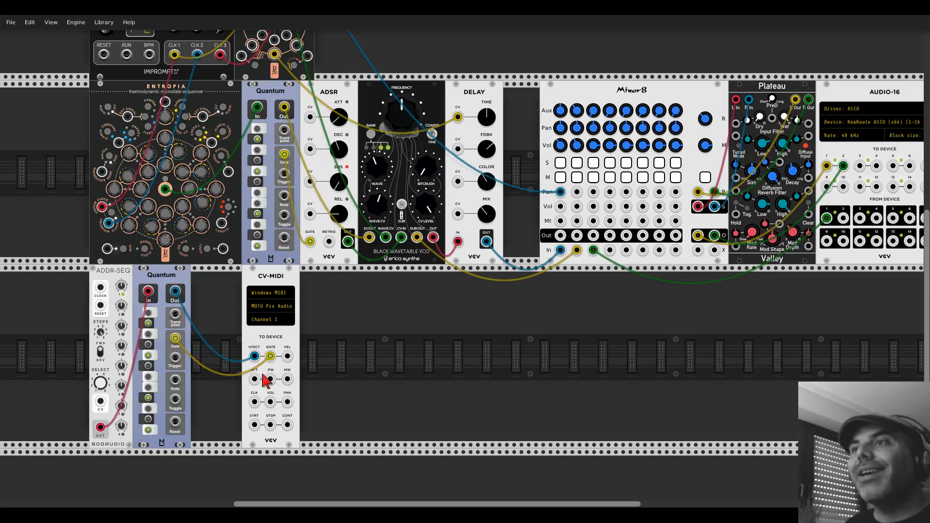
{"action": "left_click_drag", "start_coordinate": [269, 281], "coordinate": [224, 280]}
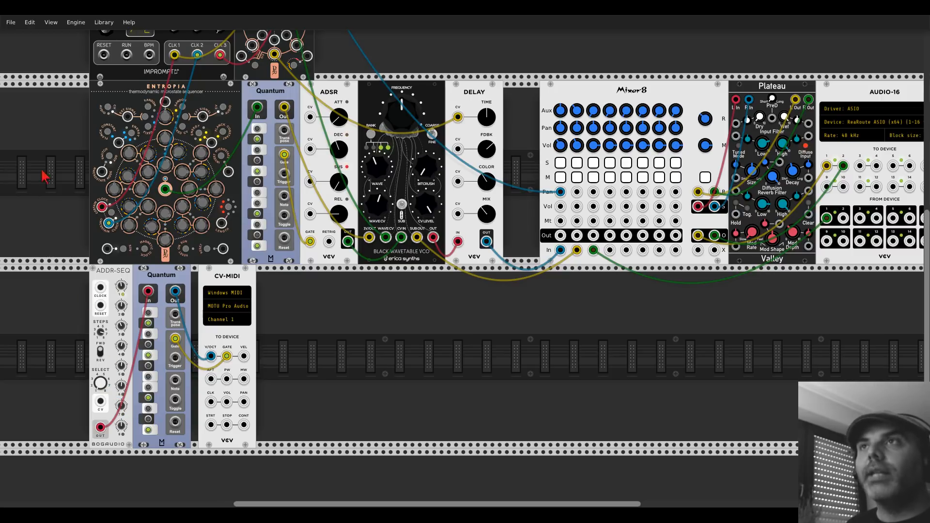
Step: Shift ADDR-SEQ, the lower Quantum and CV-MIDI below the ADSR and VCO, and place a duplicate of Clocked below Entropia
{"action": "scroll", "coordinate": [43, 177], "scroll_direction": "up", "scroll_amount": 5}
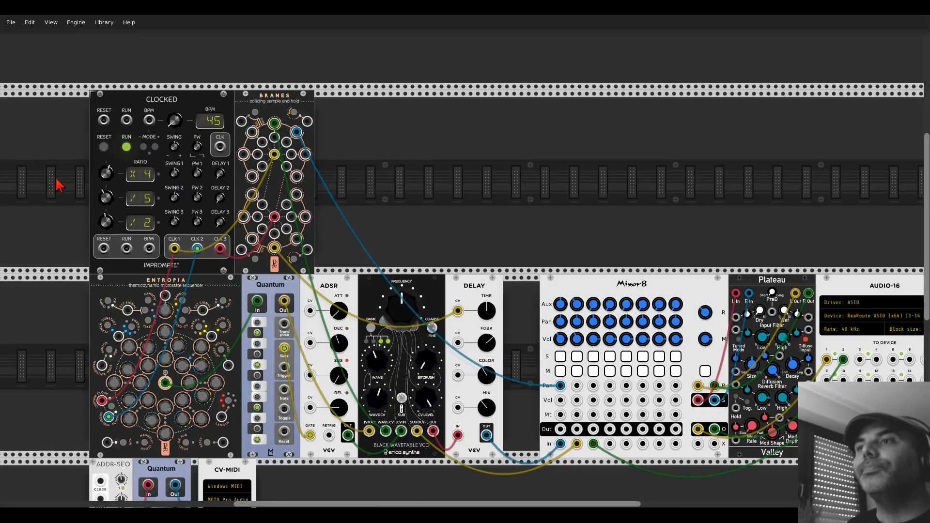
{"action": "scroll", "coordinate": [58, 184], "scroll_direction": "down", "scroll_amount": 5}
{"action": "left_click_drag", "start_coordinate": [114, 249], "coordinate": [343, 291]}
{"action": "scroll", "coordinate": [131, 231], "scroll_direction": "up", "scroll_amount": 3}
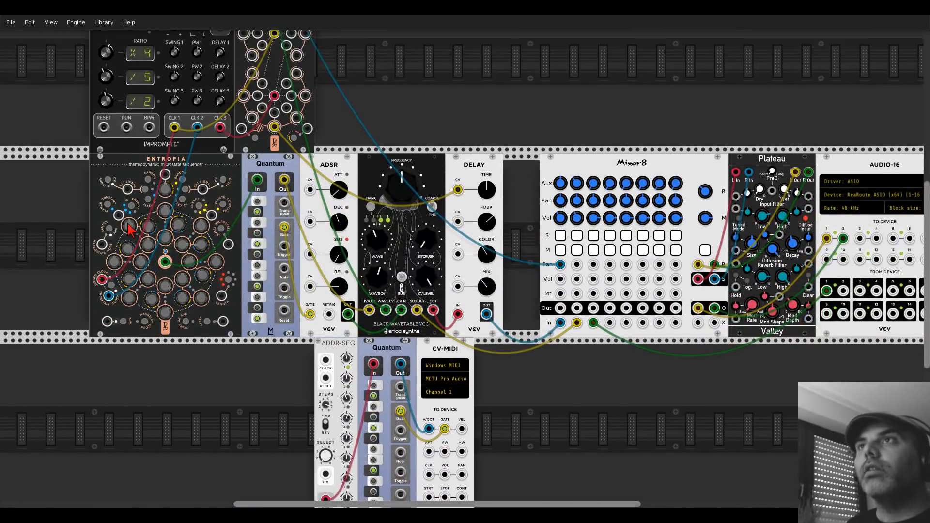
{"action": "scroll", "coordinate": [131, 231], "scroll_direction": "up", "scroll_amount": 1}
{"action": "key", "text": "ctrl+d"}
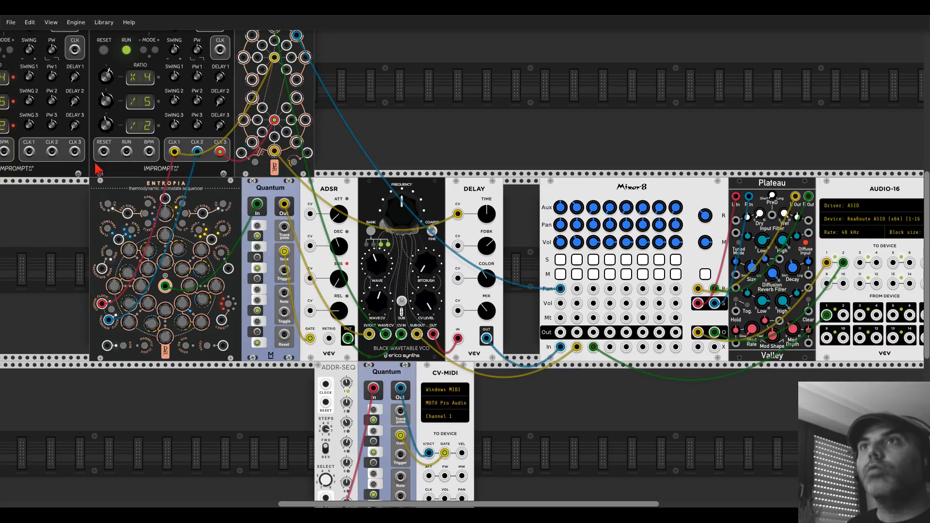
{"action": "left_click_drag", "start_coordinate": [69, 167], "coordinate": [214, 415]}
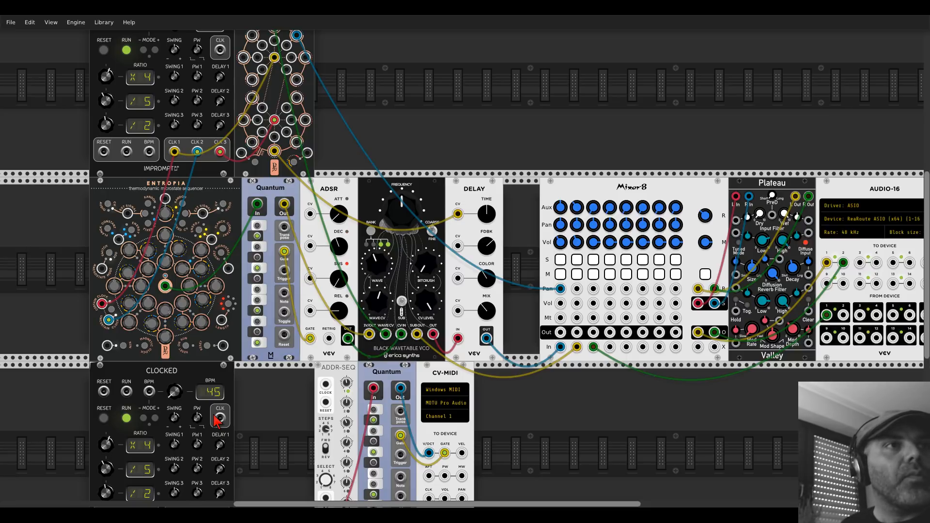
Step: Patch the upper Clocked's RESET, RUN and BPM outputs into the matching inputs of the lower Clocked
{"action": "scroll", "coordinate": [169, 356], "scroll_direction": "down", "scroll_amount": 3}
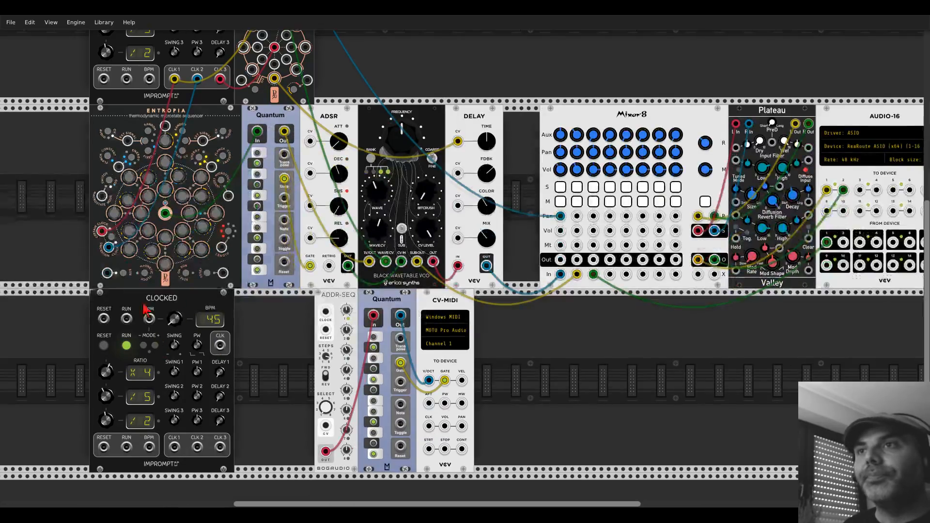
{"action": "left_click_drag", "start_coordinate": [104, 78], "coordinate": [126, 318]}
{"action": "left_click_drag", "start_coordinate": [148, 78], "coordinate": [149, 319]}
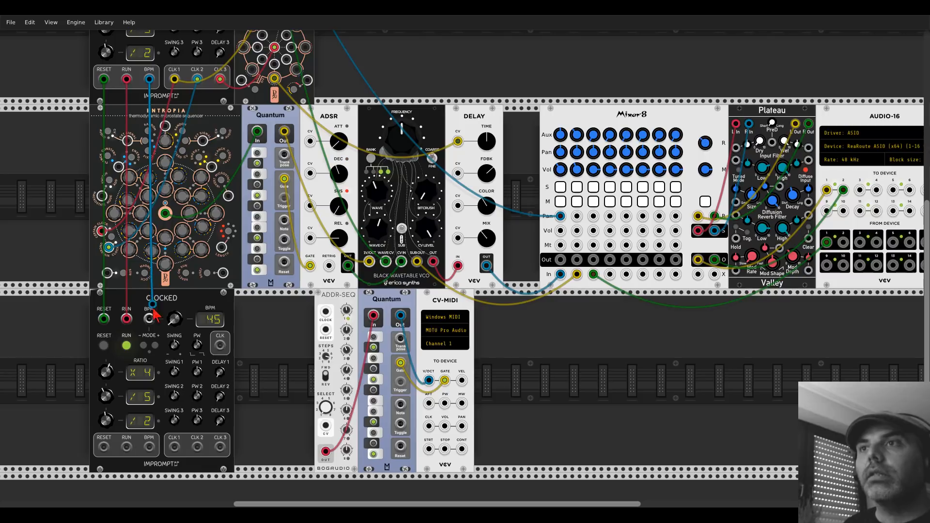
Step: Set the lower Clocked's ratios to x8 for CLK 1 and x1 for CLK 2 and CLK 3
{"action": "scroll", "coordinate": [119, 373], "scroll_direction": "down", "scroll_amount": 1}
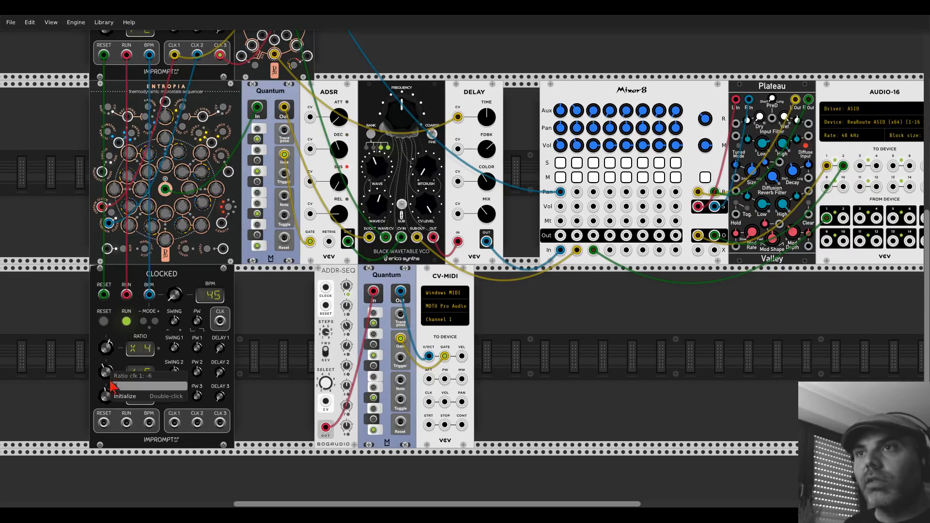
{"action": "left_click_drag", "start_coordinate": [106, 396], "coordinate": [107, 368]}
{"action": "double_click", "coordinate": [107, 372]}
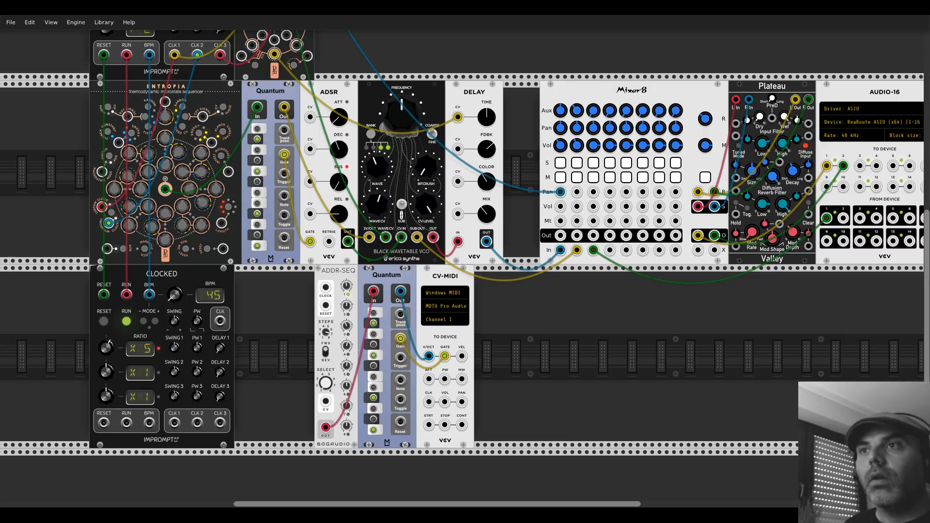
Step: Patch the lower Clocked's CLK 1 into ADDR-SEQ's clock input and line up ADDR-SEQ, Quantum and CV-MIDI directly beside Clocked
{"action": "left_click_drag", "start_coordinate": [174, 423], "coordinate": [264, 277]}
{"action": "left_click_drag", "start_coordinate": [387, 274], "coordinate": [302, 274]}
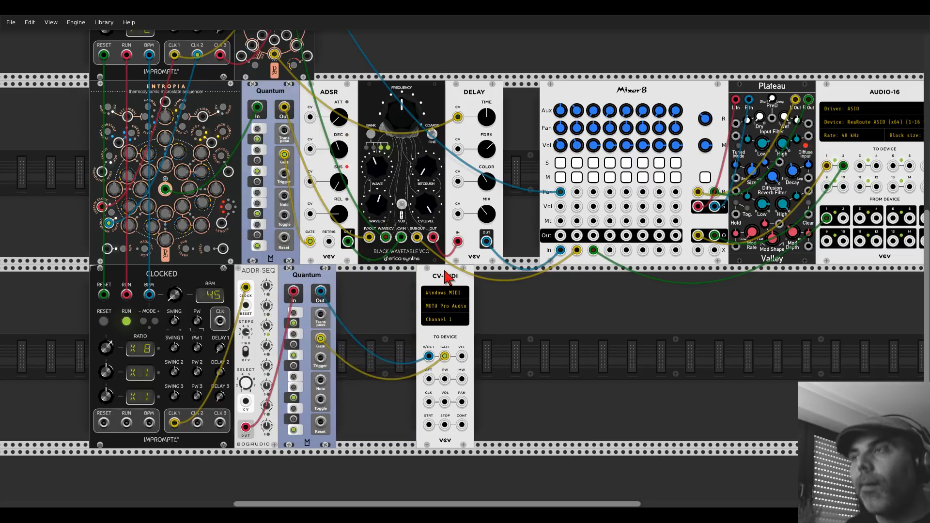
{"action": "left_click_drag", "start_coordinate": [441, 274], "coordinate": [359, 273]}
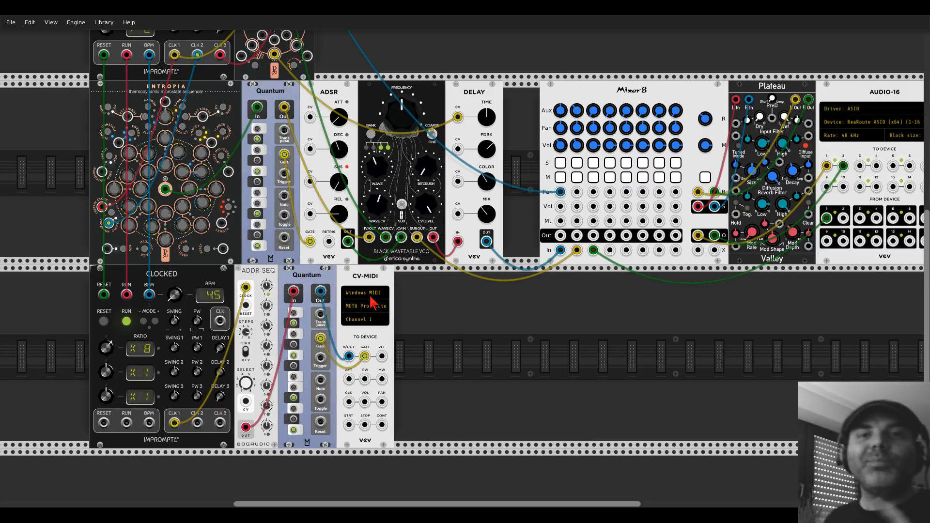
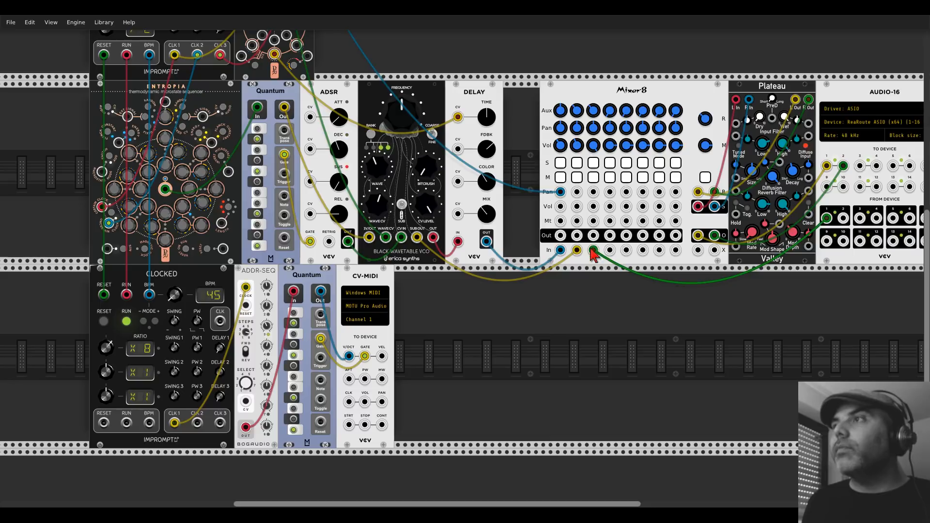
Step: Reset the library filters, filter by the Vult brand, and add the Trummor² drum synthesizer below the delay and Mixer8
{"action": "mouse_move", "coordinate": [593, 252]}
{"action": "left_mouse_down"}
{"action": "mouse_move", "coordinate": [597, 295]}
{"action": "mouse_move", "coordinate": [594, 249]}
{"action": "left_mouse_up"}
{"action": "right_click", "coordinate": [538, 333]}
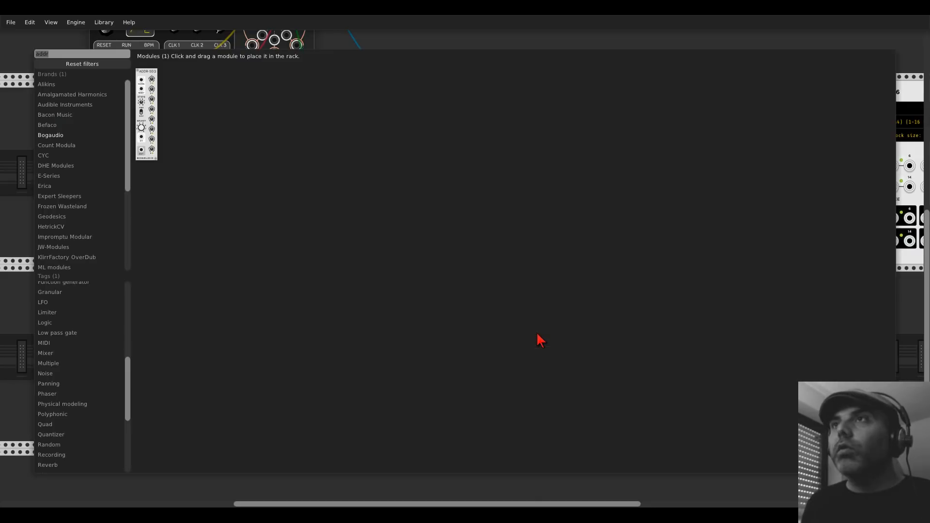
{"action": "left_click", "coordinate": [112, 66]}
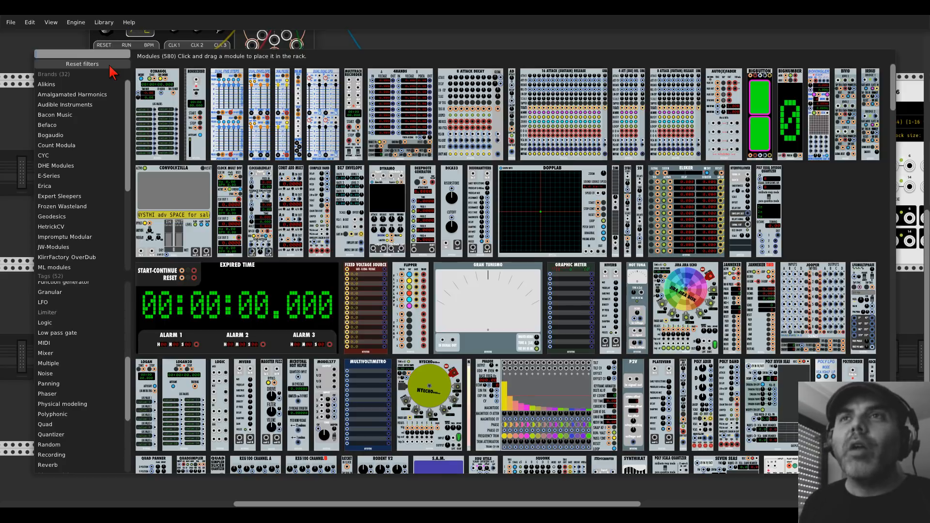
{"action": "scroll", "coordinate": [103, 157], "scroll_direction": "down", "scroll_amount": 3}
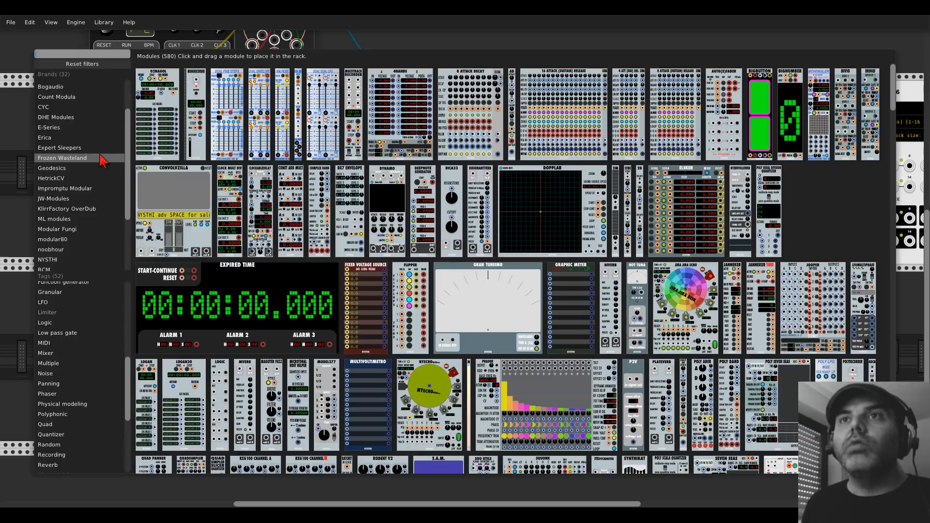
{"action": "scroll", "coordinate": [102, 160], "scroll_direction": "down", "scroll_amount": 2}
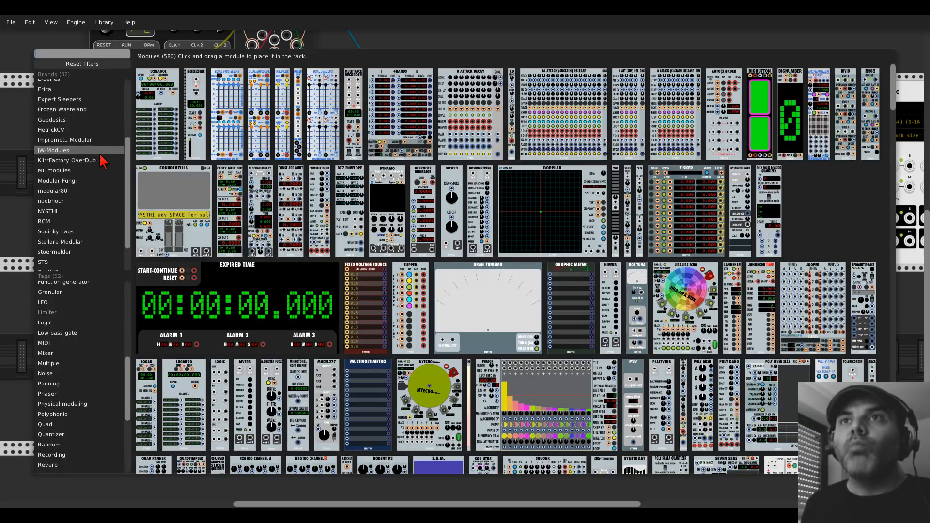
{"action": "scroll", "coordinate": [103, 161], "scroll_direction": "down", "scroll_amount": 1}
{"action": "scroll", "coordinate": [103, 162], "scroll_direction": "down", "scroll_amount": 1}
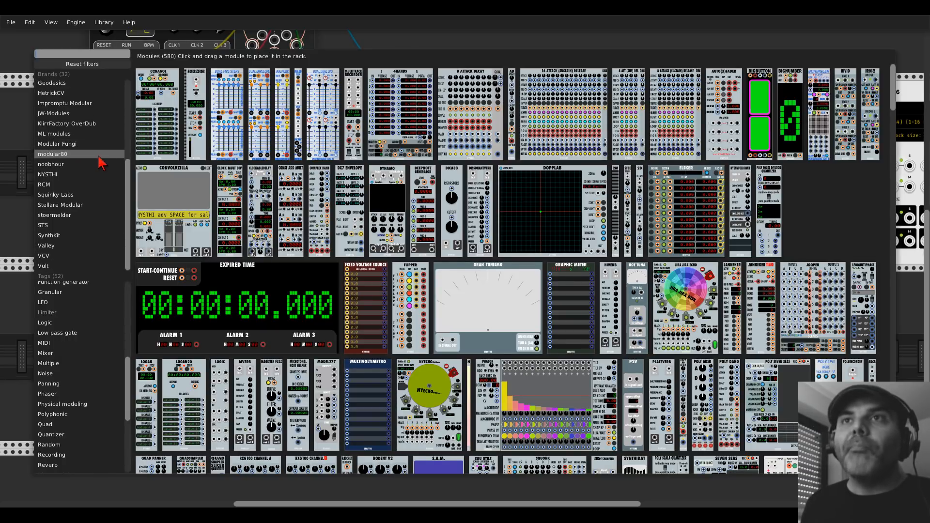
{"action": "left_click", "coordinate": [58, 266]}
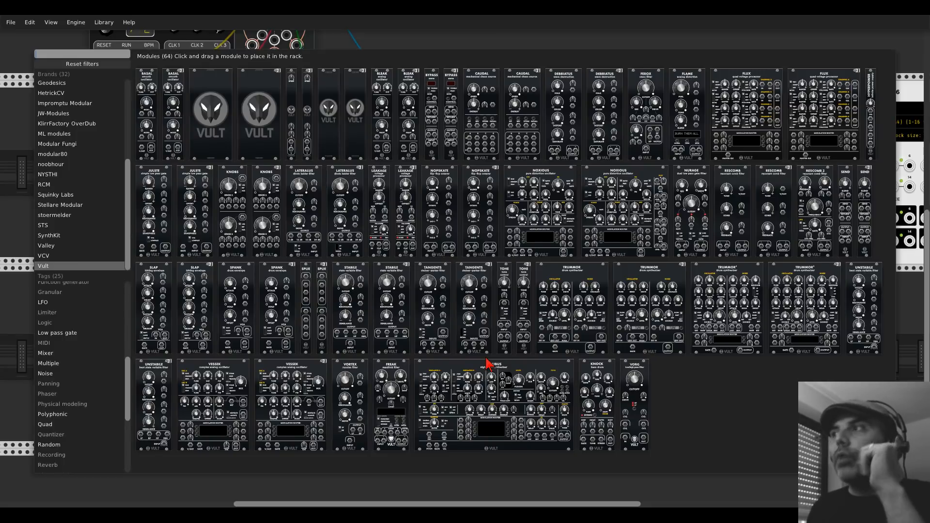
{"action": "left_click_drag", "start_coordinate": [799, 284], "coordinate": [528, 301]}
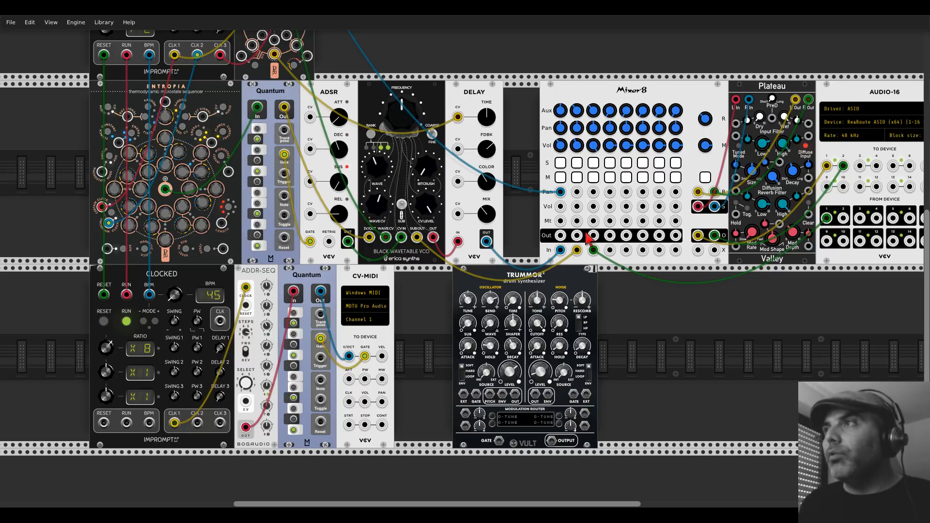
Step: Move the AUDIO-16 cable from Mixer8's third input to Trummor²'s noise EXT input and turn the noise Source fully to EXT
{"action": "left_click_drag", "start_coordinate": [594, 250], "coordinate": [587, 394]}
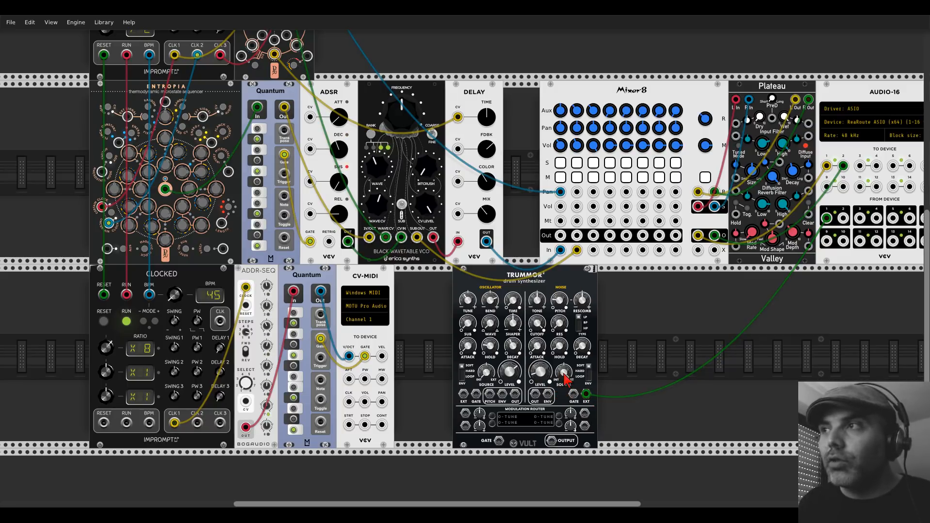
{"action": "scroll", "coordinate": [565, 379], "scroll_direction": "up", "scroll_amount": 6}
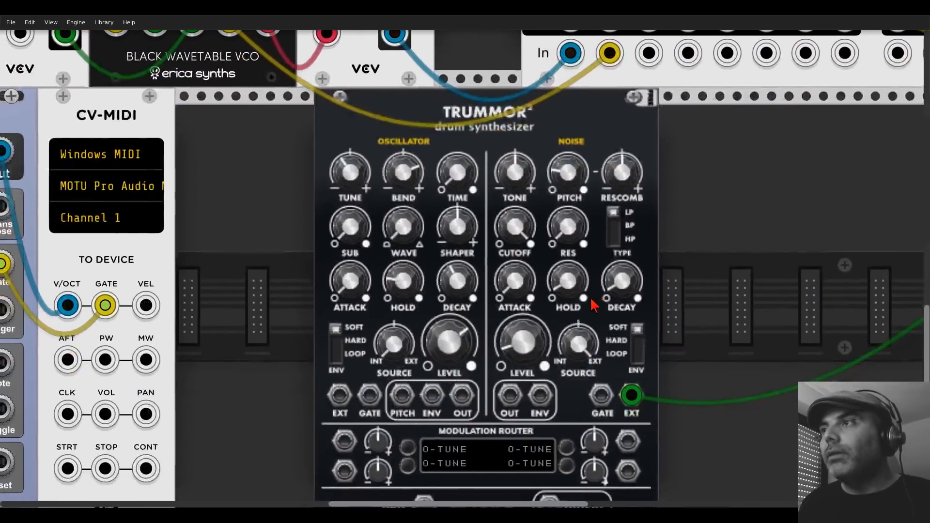
{"action": "scroll", "coordinate": [606, 315], "scroll_direction": "down", "scroll_amount": 3}
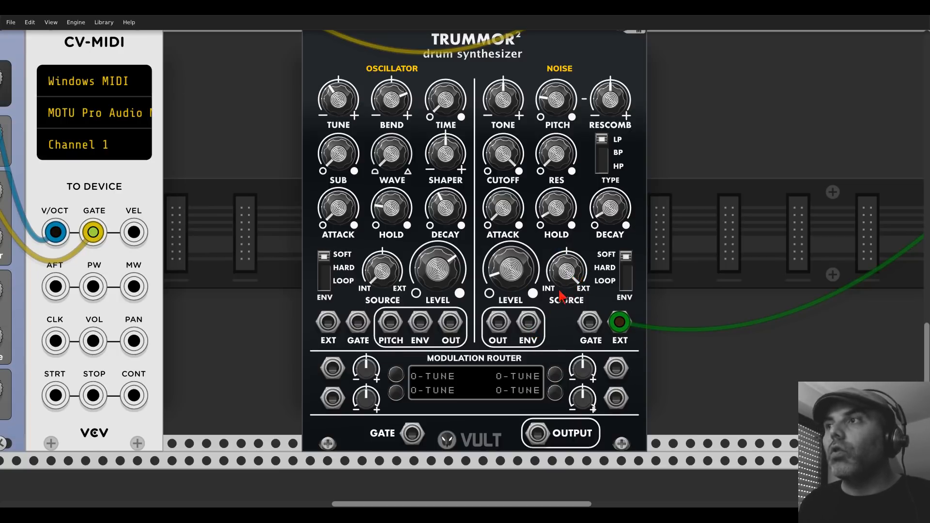
Step: Patch Trummor²'s noise OUT into Mixer8's third input and raise the noise Level to maximum
{"action": "left_click_drag", "start_coordinate": [498, 322], "coordinate": [639, 199]}
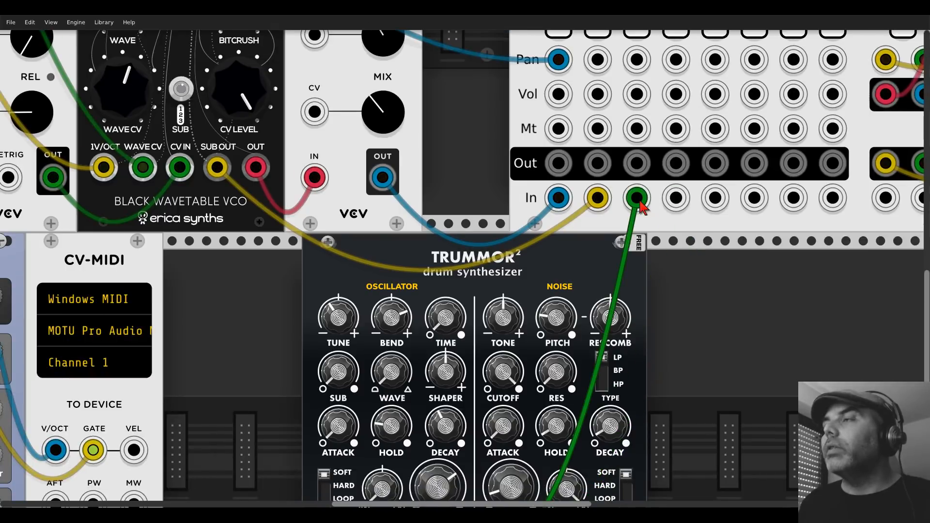
{"action": "scroll", "coordinate": [642, 207], "scroll_direction": "down", "scroll_amount": 5}
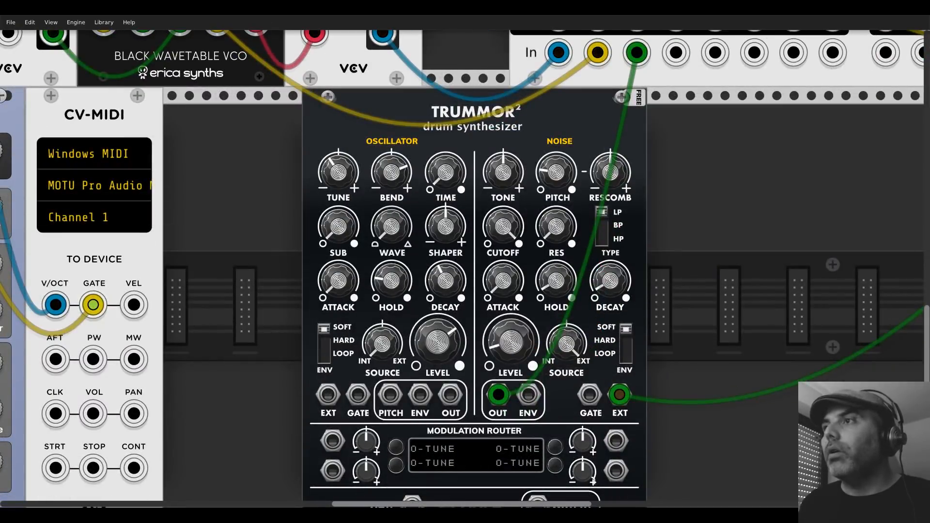
{"action": "left_click_drag", "start_coordinate": [528, 349], "coordinate": [528, 228]}
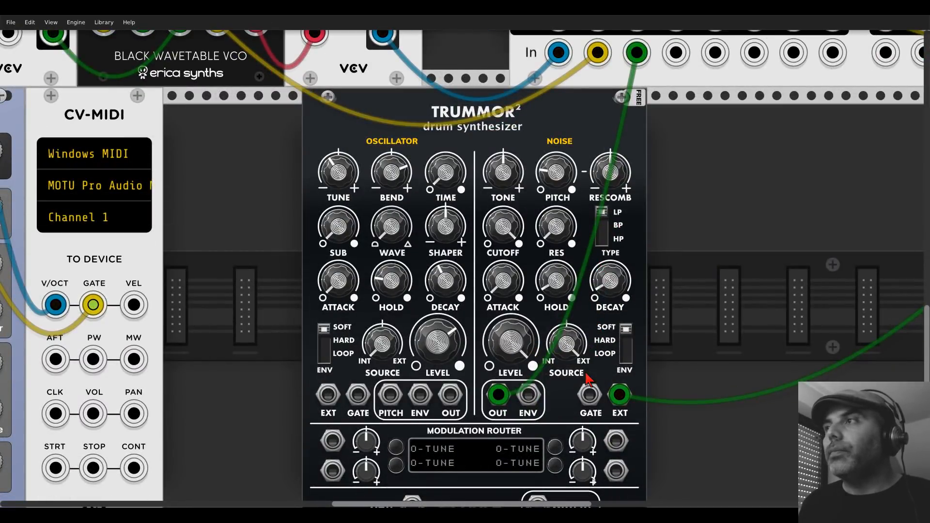
Step: Solo Mixer8's third channel and increase the Decay in Trummor²'s noise section
{"action": "scroll", "coordinate": [646, 276], "scroll_direction": "up", "scroll_amount": 12}
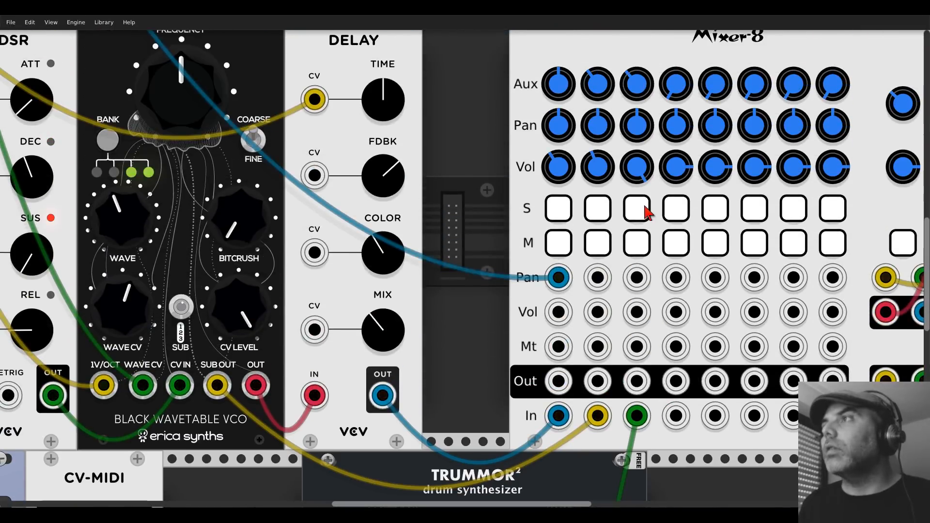
{"action": "left_click", "coordinate": [646, 211]}
{"action": "scroll", "coordinate": [667, 281], "scroll_direction": "down", "scroll_amount": 11}
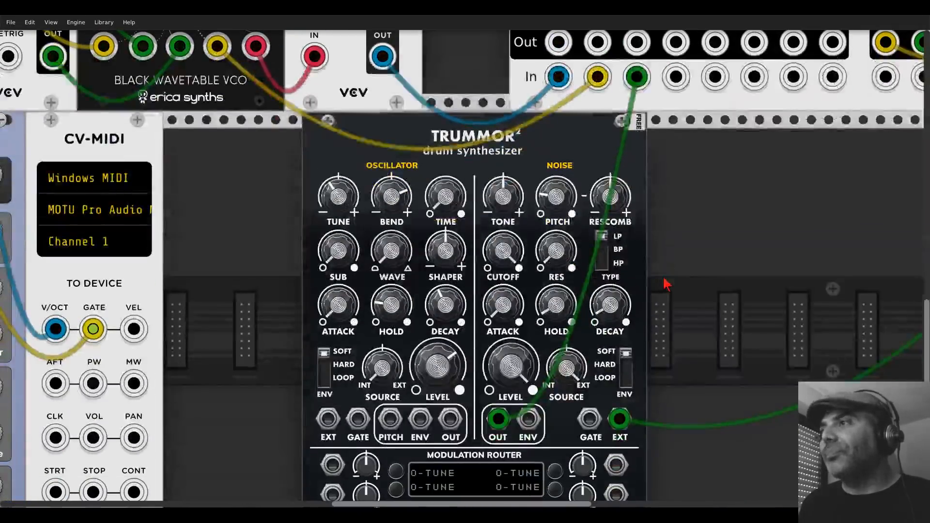
{"action": "scroll", "coordinate": [666, 281], "scroll_direction": "down", "scroll_amount": 2}
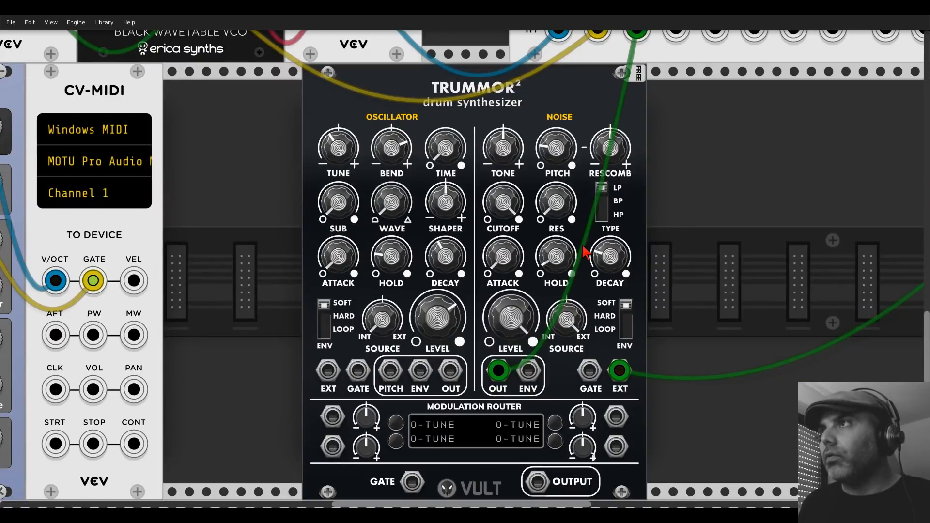
{"action": "scroll", "coordinate": [566, 240], "scroll_direction": "down", "scroll_amount": 2}
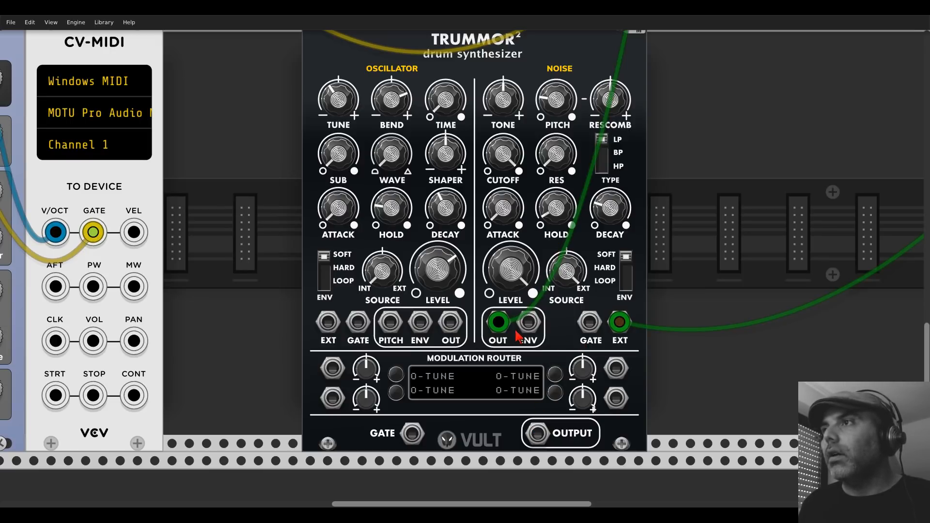
Step: Patch the lower Quantum's Gate output into Trummor²'s noise GATE input
{"action": "left_click_drag", "start_coordinate": [587, 330], "coordinate": [276, 237]}
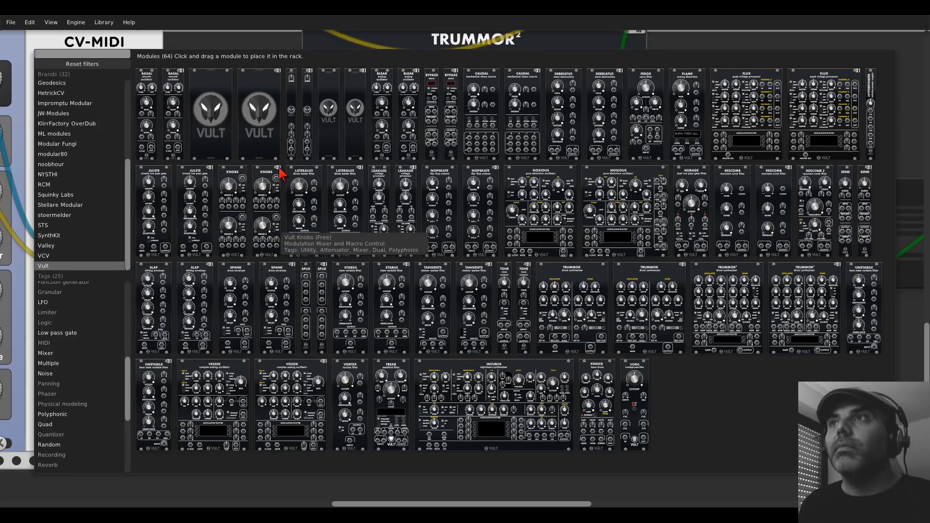
{"action": "left_click", "coordinate": [359, 36]}
{"action": "left_click_drag", "start_coordinate": [323, 151], "coordinate": [608, 142]}
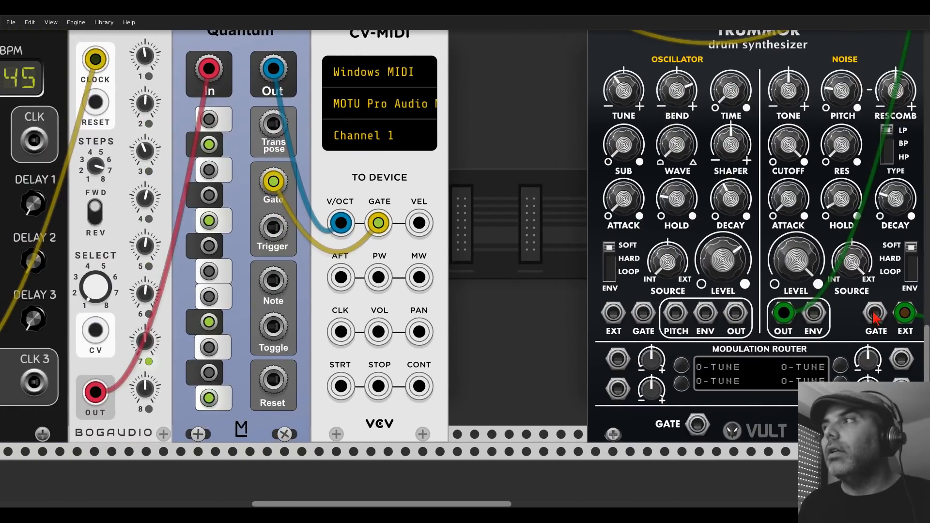
{"action": "left_click_drag", "start_coordinate": [875, 312], "coordinate": [274, 181]}
{"action": "scroll", "coordinate": [473, 184], "scroll_direction": "right", "scroll_amount": 1}
{"action": "left_click_drag", "start_coordinate": [448, 183], "coordinate": [180, 224]}
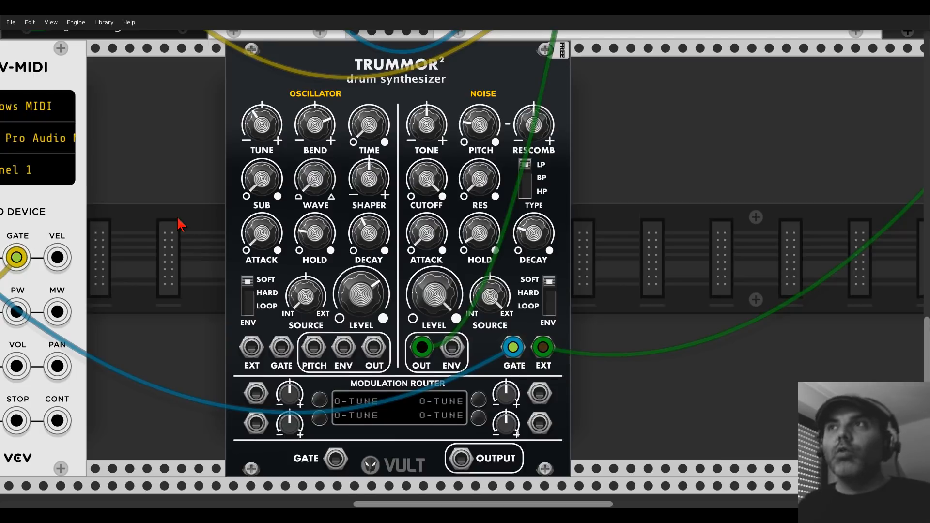
Step: Adjust the Decay slightly in Trummor²'s noise section
{"action": "scroll", "coordinate": [180, 224], "scroll_direction": "up", "scroll_amount": 10}
{"action": "scroll", "coordinate": [167, 115], "scroll_direction": "left", "scroll_amount": 4}
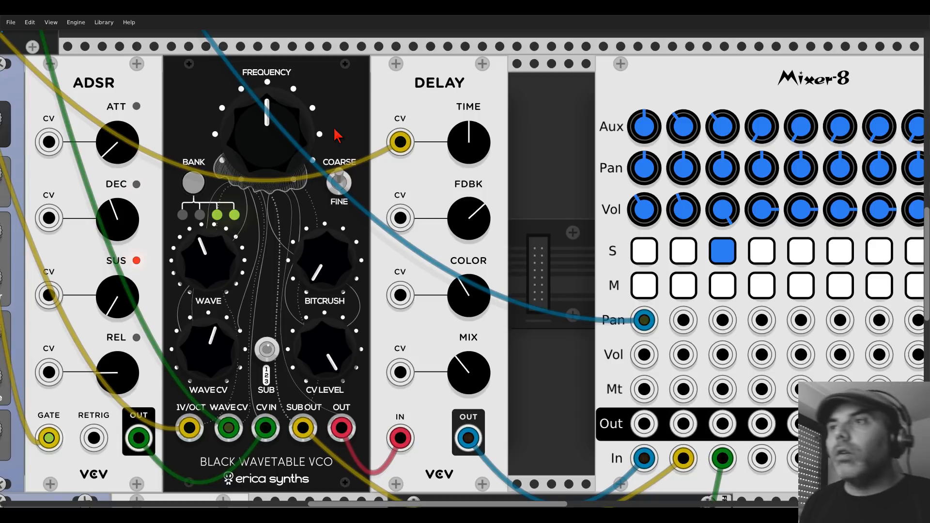
{"action": "scroll", "coordinate": [577, 193], "scroll_direction": "down", "scroll_amount": 7}
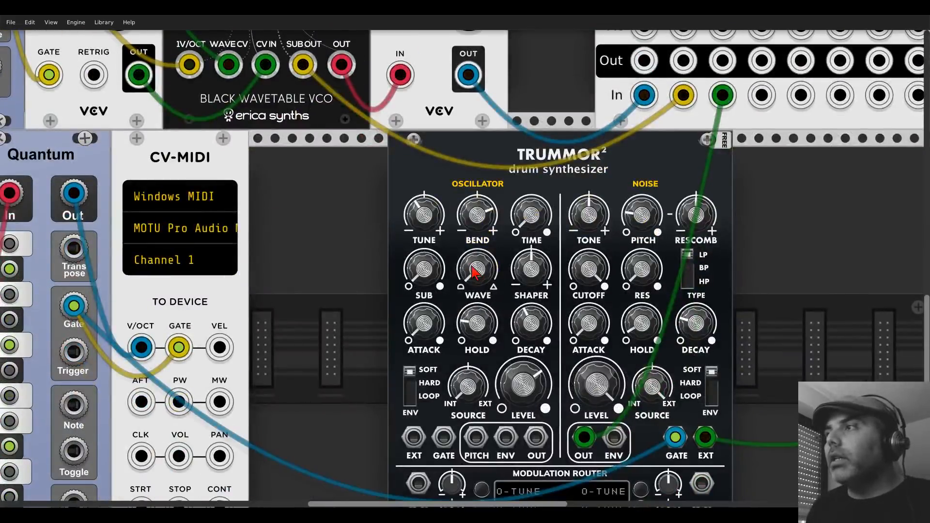
{"action": "scroll", "coordinate": [473, 271], "scroll_direction": "down", "scroll_amount": 2}
{"action": "scroll", "coordinate": [638, 237], "scroll_direction": "right", "scroll_amount": 4}
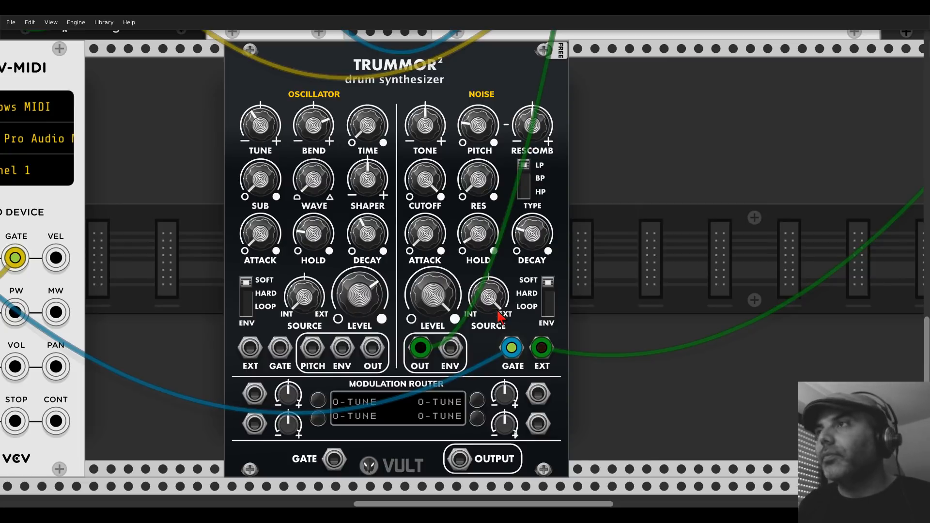
{"action": "mouse_move", "coordinate": [532, 234]}
{"action": "left_mouse_down"}
{"action": "mouse_move", "coordinate": [532, 218]}
{"action": "mouse_move", "coordinate": [532, 286]}
{"action": "mouse_move", "coordinate": [526, 241]}
{"action": "left_mouse_up"}
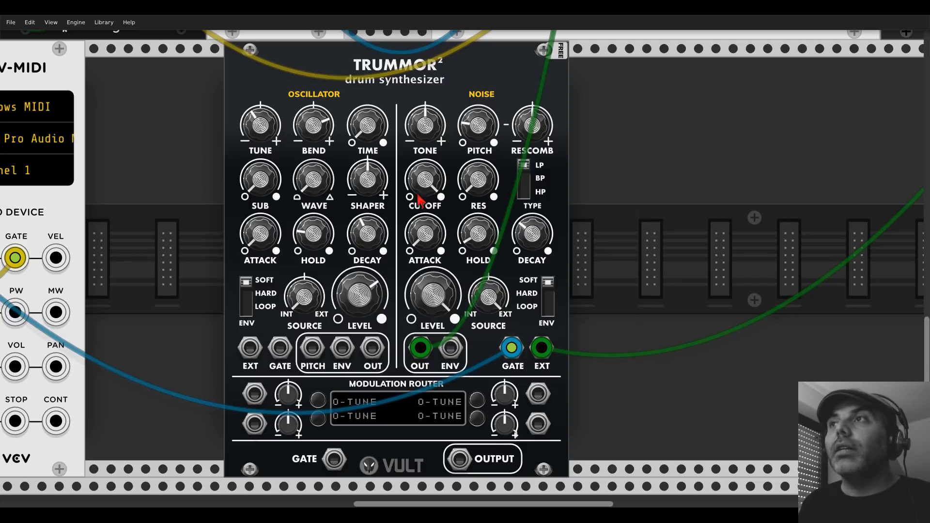
Step: Try different Cutoff, Res and Rescomb settings in Trummor²'s noise section, returning each control to its starting position
{"action": "left_click_drag", "start_coordinate": [419, 200], "coordinate": [420, 226]}
{"action": "left_click_drag", "start_coordinate": [458, 184], "coordinate": [458, 140]}
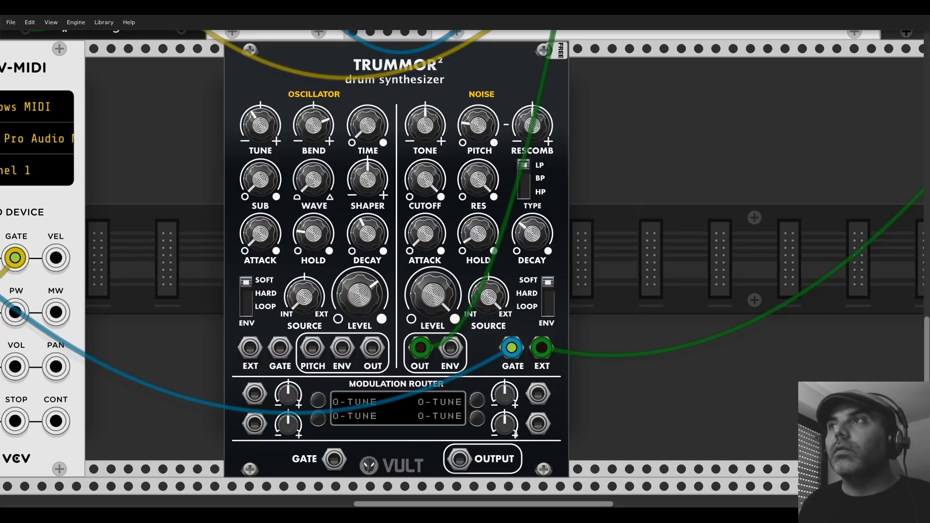
{"action": "mouse_move", "coordinate": [425, 179]}
{"action": "left_mouse_down"}
{"action": "mouse_move", "coordinate": [425, 194]}
{"action": "mouse_move", "coordinate": [428, 170]}
{"action": "left_mouse_up"}
{"action": "left_click_drag", "start_coordinate": [482, 193], "coordinate": [482, 209]}
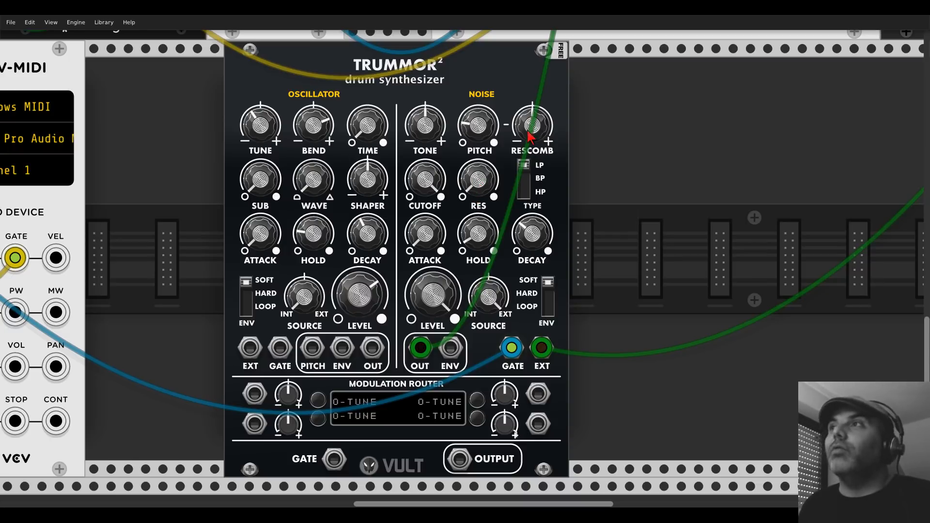
{"action": "left_click_drag", "start_coordinate": [530, 132], "coordinate": [531, 145]}
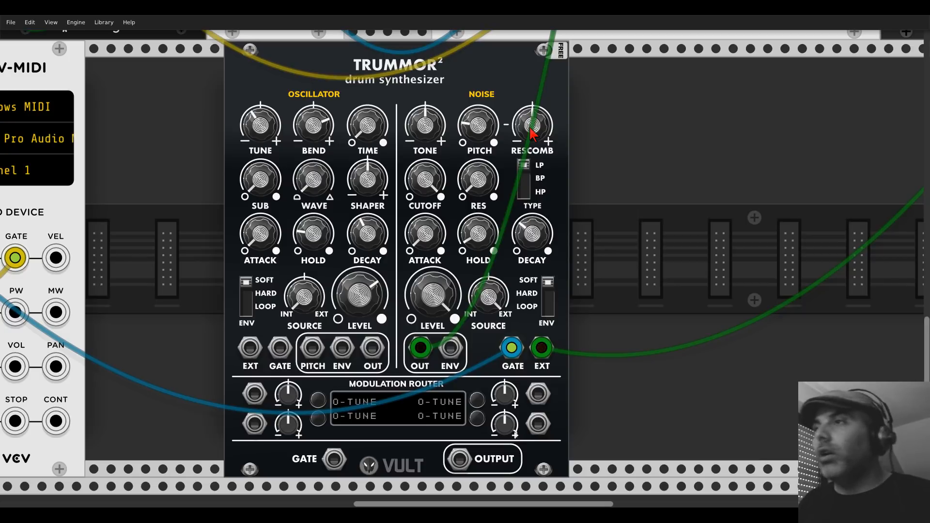
Step: Assign Trummor²'s upper-right modulation router slot to N-RESCOM and patch a Branes sample-and-hold output into that slot's input
{"action": "left_click", "coordinate": [477, 400]}
{"action": "left_click_drag", "start_coordinate": [532, 125], "coordinate": [532, 121]}
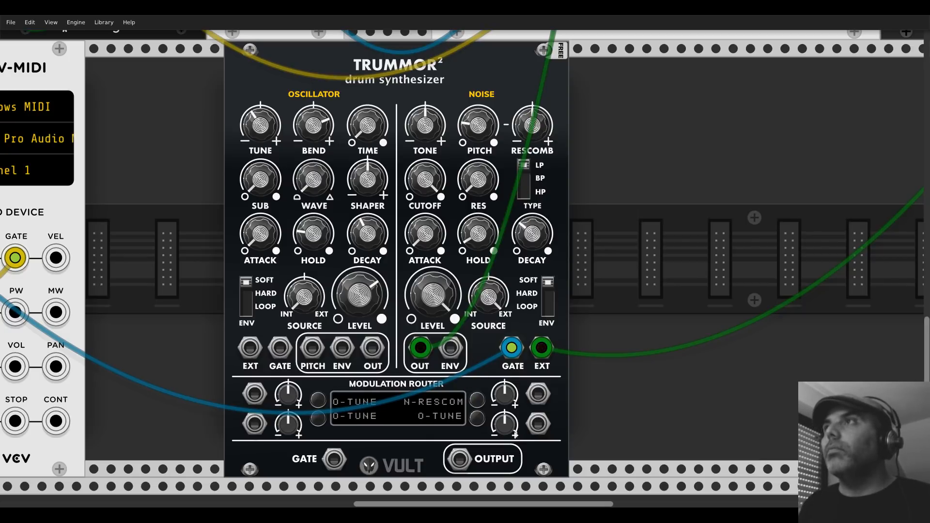
{"action": "scroll", "coordinate": [479, 298], "scroll_direction": "down", "scroll_amount": 5}
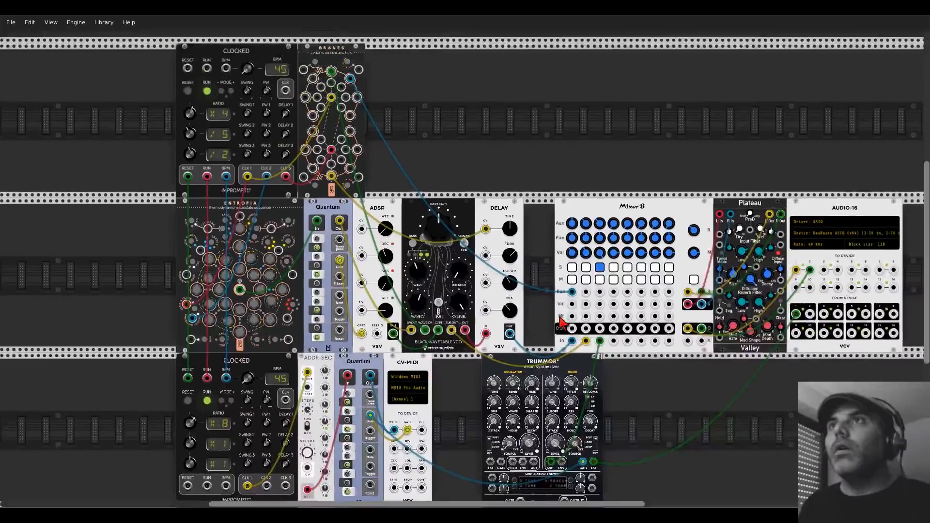
{"action": "left_click_drag", "start_coordinate": [560, 317], "coordinate": [558, 313]}
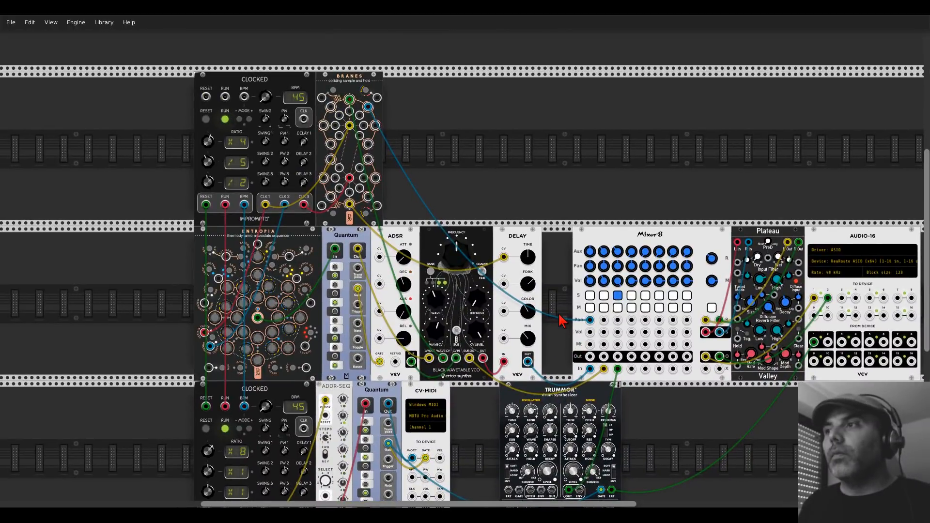
{"action": "scroll", "coordinate": [560, 320], "scroll_direction": "down", "scroll_amount": 4}
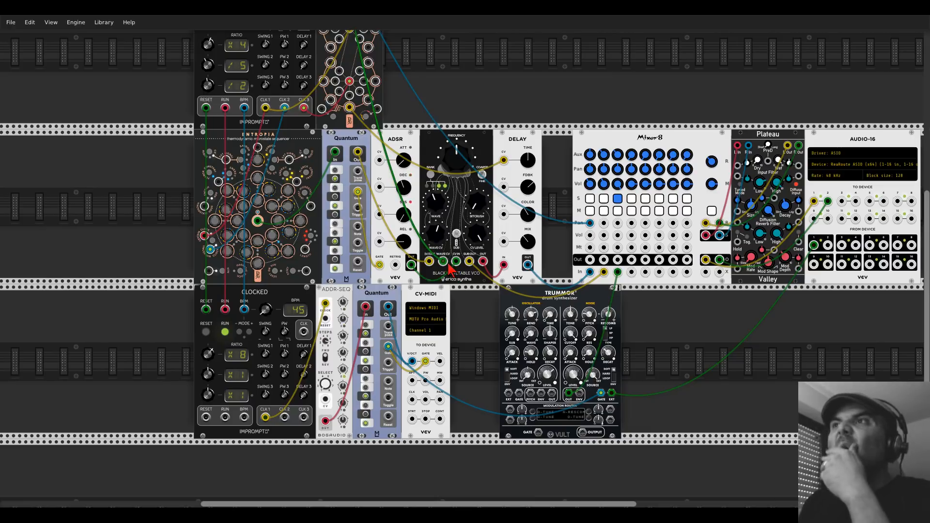
{"action": "scroll", "coordinate": [450, 267], "scroll_direction": "up", "scroll_amount": 3}
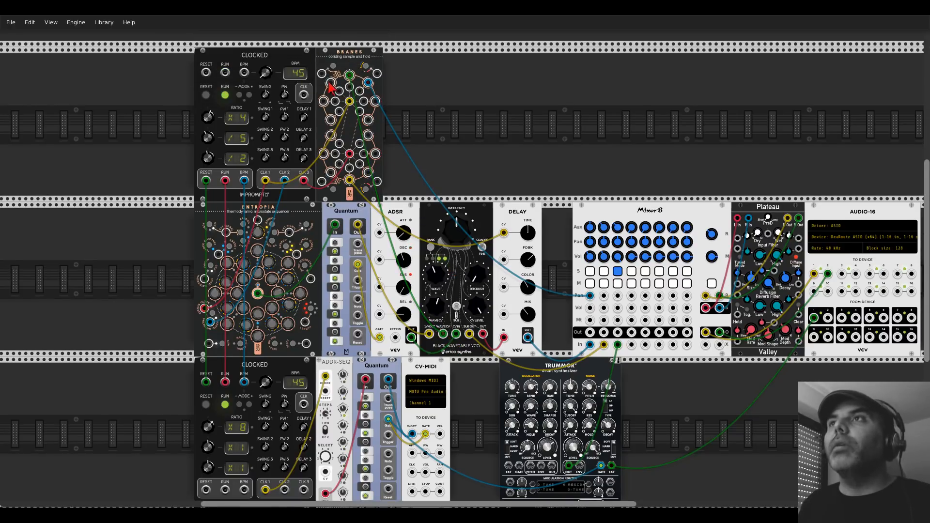
{"action": "scroll", "coordinate": [436, 242], "scroll_direction": "down", "scroll_amount": 4}
{"action": "left_click_drag", "start_coordinate": [330, 82], "coordinate": [610, 386]}
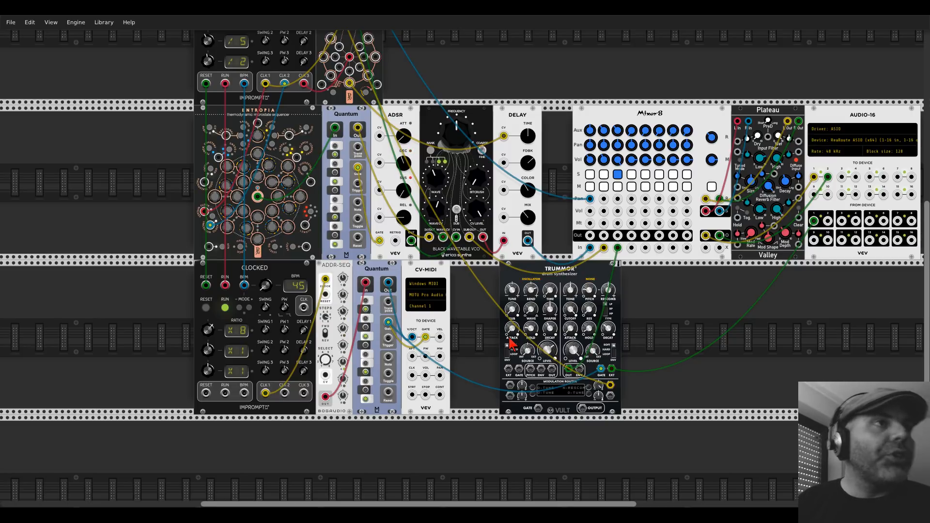
Step: Turn off the solo on Mixer8's third channel
{"action": "scroll", "coordinate": [627, 364], "scroll_direction": "up", "scroll_amount": 5}
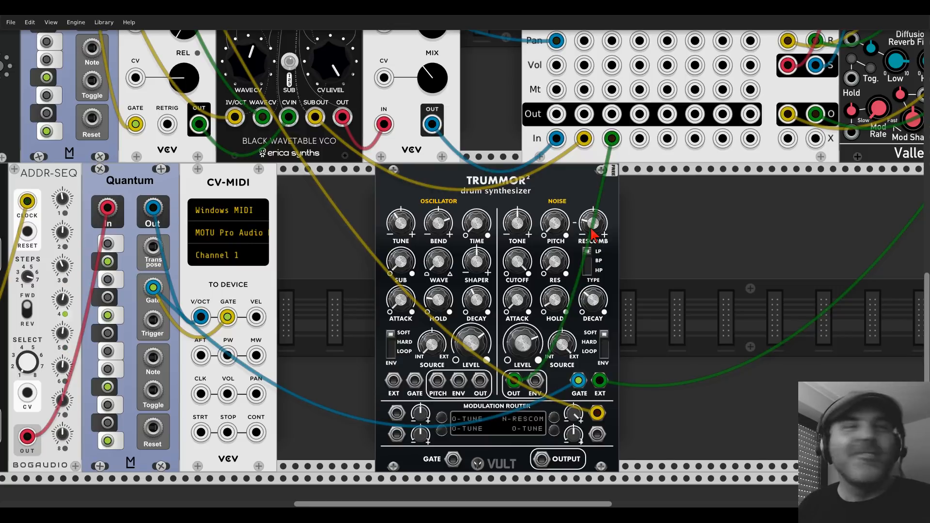
{"action": "scroll", "coordinate": [641, 292], "scroll_direction": "up", "scroll_amount": 3}
{"action": "scroll", "coordinate": [641, 292], "scroll_direction": "up", "scroll_amount": 5}
{"action": "left_click", "coordinate": [578, 179]}
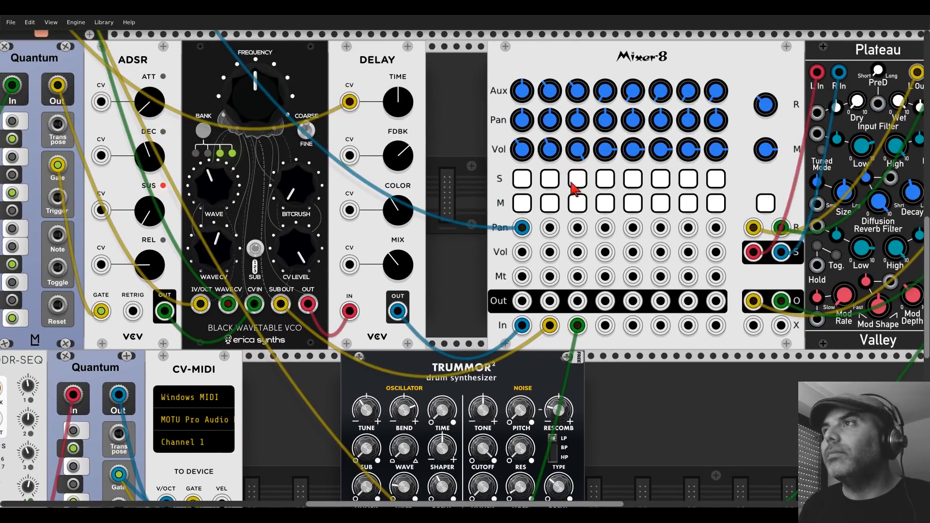
Step: Add Vult's Basal oscillator beside Trummor² and try its output as the CV-MIDI V/OCT source in place of Quantum's Out
{"action": "scroll", "coordinate": [474, 223], "scroll_direction": "down", "scroll_amount": 5}
{"action": "left_click_drag", "start_coordinate": [467, 233], "coordinate": [502, 280]}
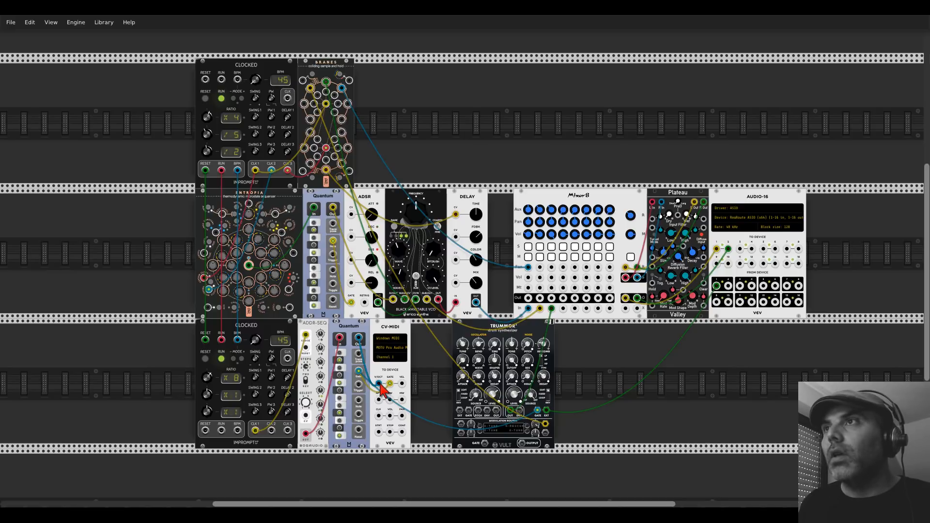
{"action": "right_click", "coordinate": [584, 383]}
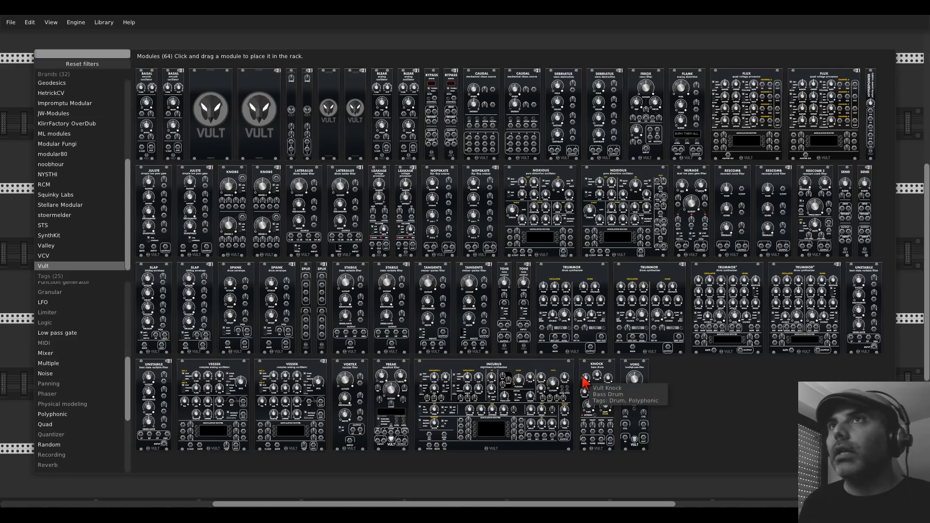
{"action": "left_click_drag", "start_coordinate": [144, 78], "coordinate": [548, 348]}
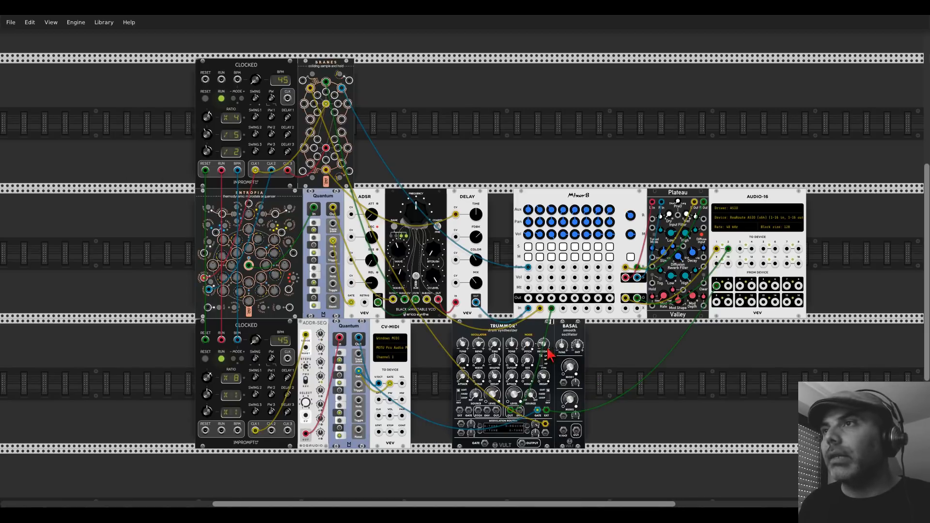
{"action": "right_click", "coordinate": [379, 383]}
{"action": "left_click_drag", "start_coordinate": [379, 383], "coordinate": [577, 431]}
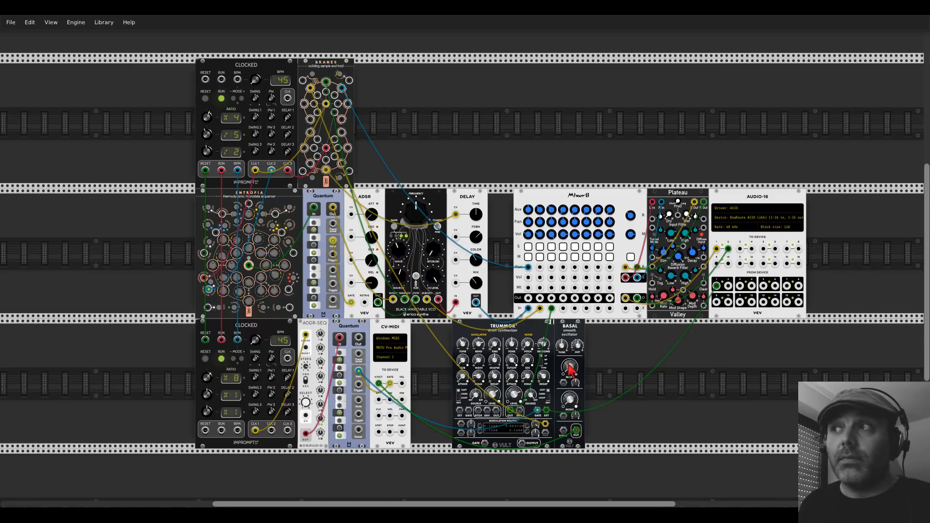
{"action": "left_click_drag", "start_coordinate": [578, 346], "coordinate": [577, 341]}
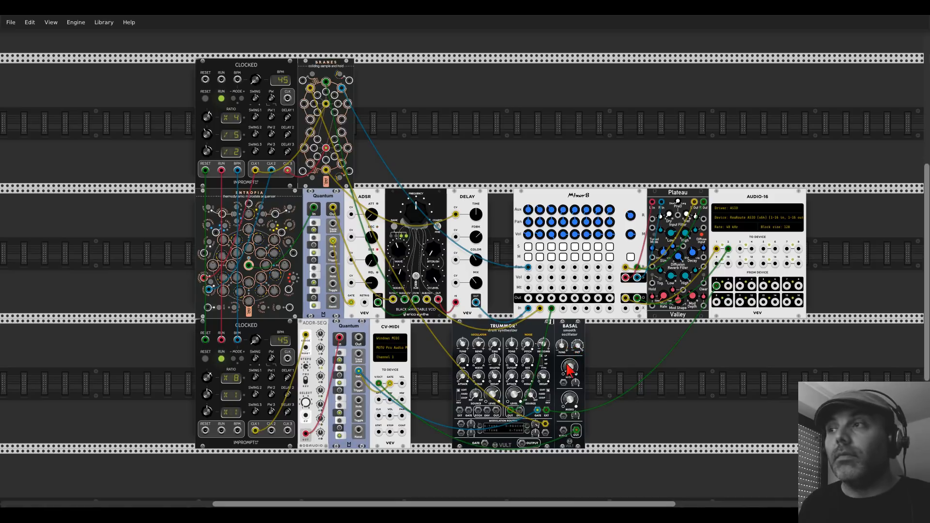
Step: Disconnect Basal, reconnect the lower Quantum's Out to CV-MIDI's V/OCT input, and delete the Basal module
{"action": "left_click_drag", "start_coordinate": [577, 430], "coordinate": [518, 414]}
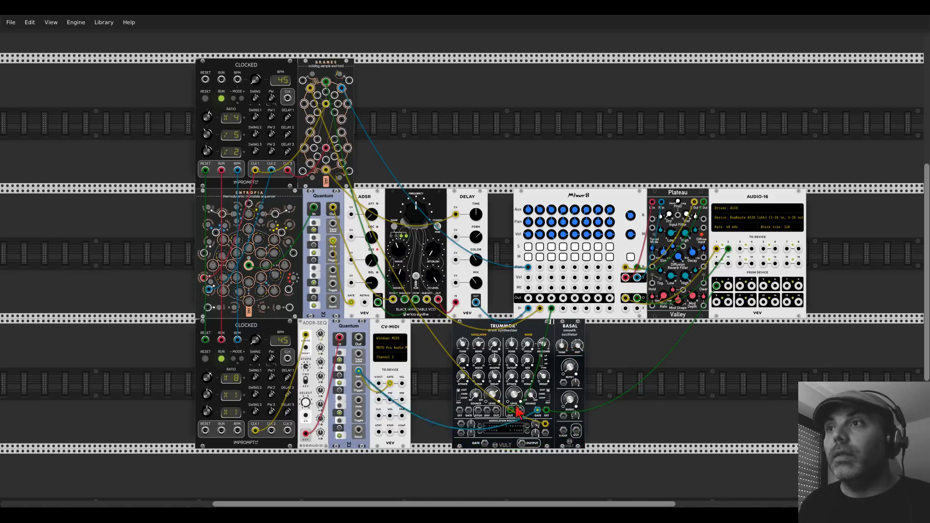
{"action": "left_click_drag", "start_coordinate": [378, 383], "coordinate": [358, 338]}
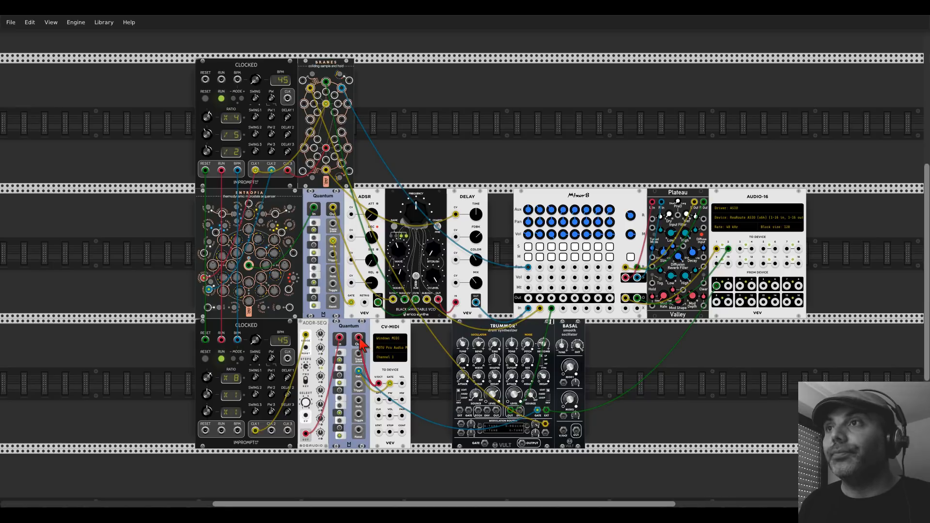
{"action": "right_click", "coordinate": [561, 334]}
{"action": "left_click", "coordinate": [577, 421]}
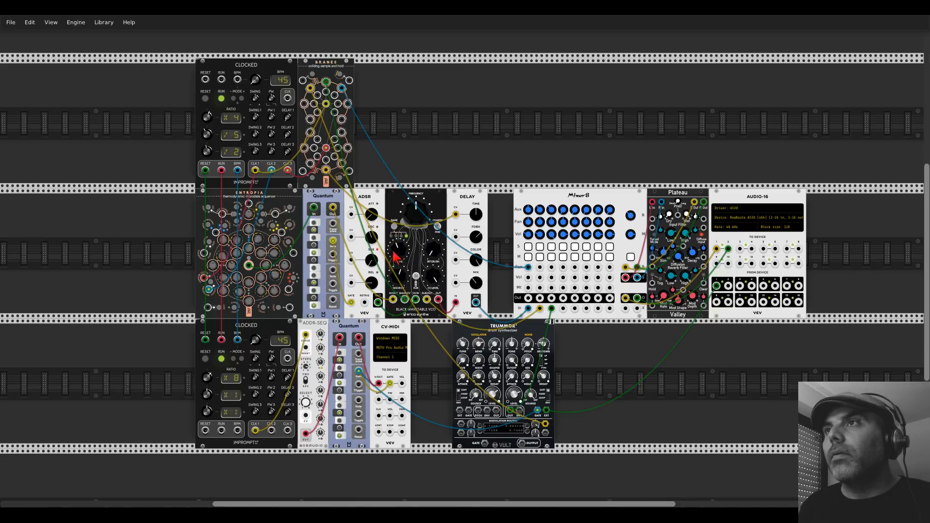
Step: Change the wavetable bank on the Black Wavetable VCO
{"action": "left_click", "coordinate": [393, 228]}
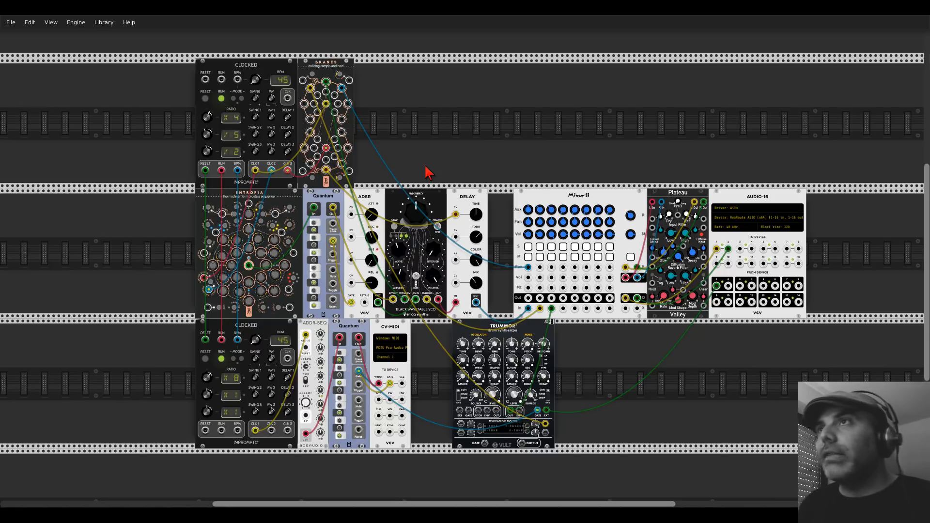
Step: Search the module library for "midi" with the filters reset and add VCV MIDI-Map to the row beside Branes
{"action": "scroll", "coordinate": [423, 172], "scroll_direction": "up", "scroll_amount": 3}
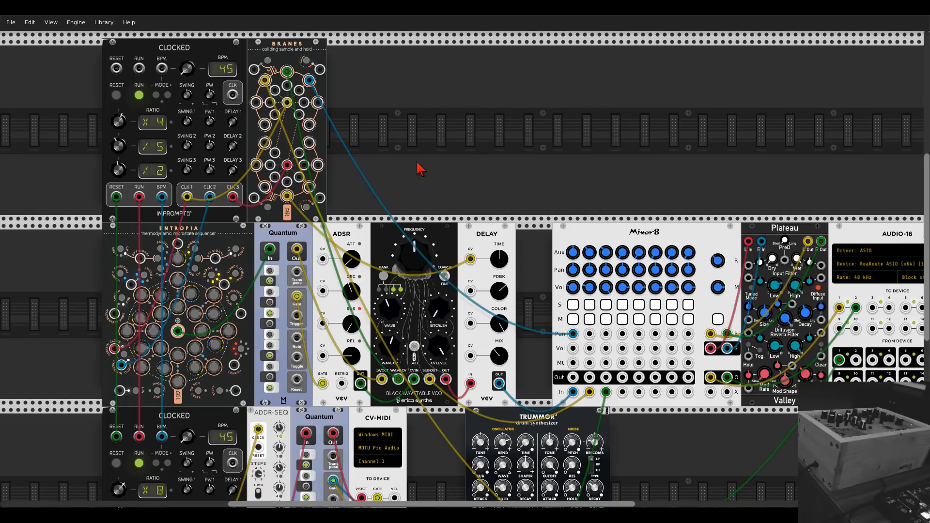
{"action": "right_click", "coordinate": [417, 163]}
{"action": "type", "text": "midi"}
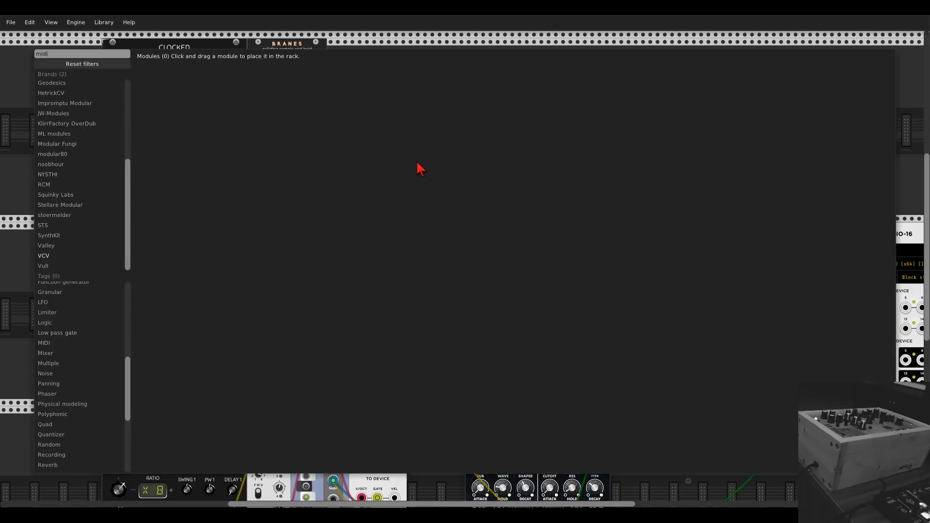
{"action": "left_click", "coordinate": [105, 67]}
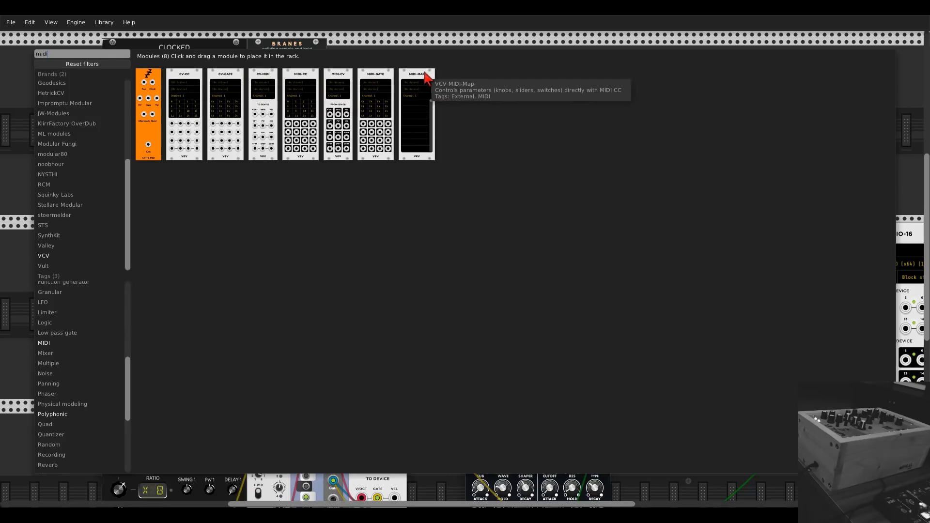
{"action": "left_click", "coordinate": [412, 154]}
{"action": "scroll", "coordinate": [416, 82], "scroll_direction": "up", "scroll_amount": 3}
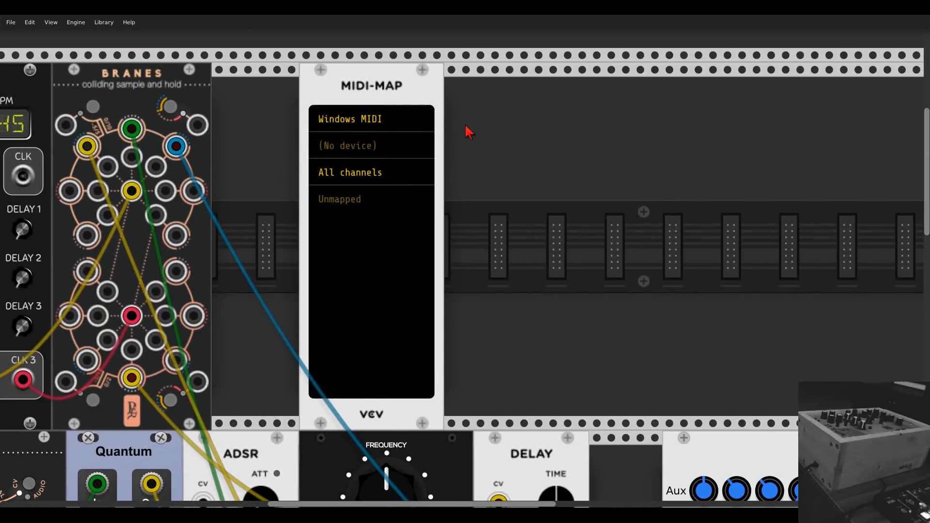
Step: Set MIDI-Map's MIDI device to Midilar 2 and move the module into the row beside Entropia
{"action": "left_click_drag", "start_coordinate": [274, 113], "coordinate": [492, 118]}
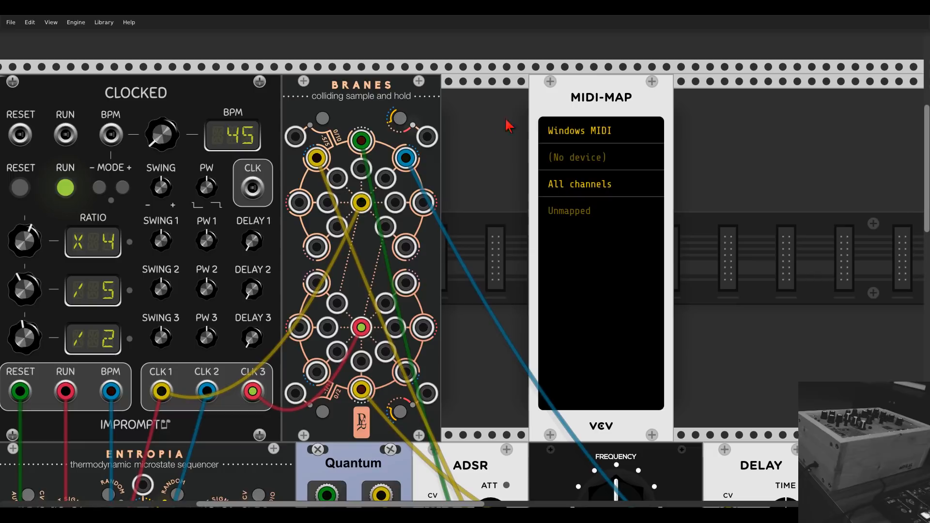
{"action": "left_click", "coordinate": [587, 163]}
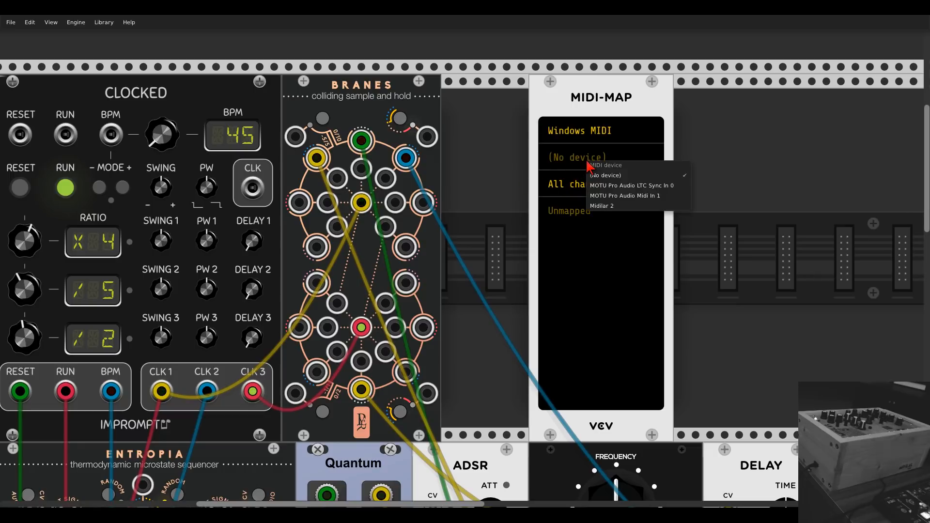
{"action": "left_click", "coordinate": [601, 206]}
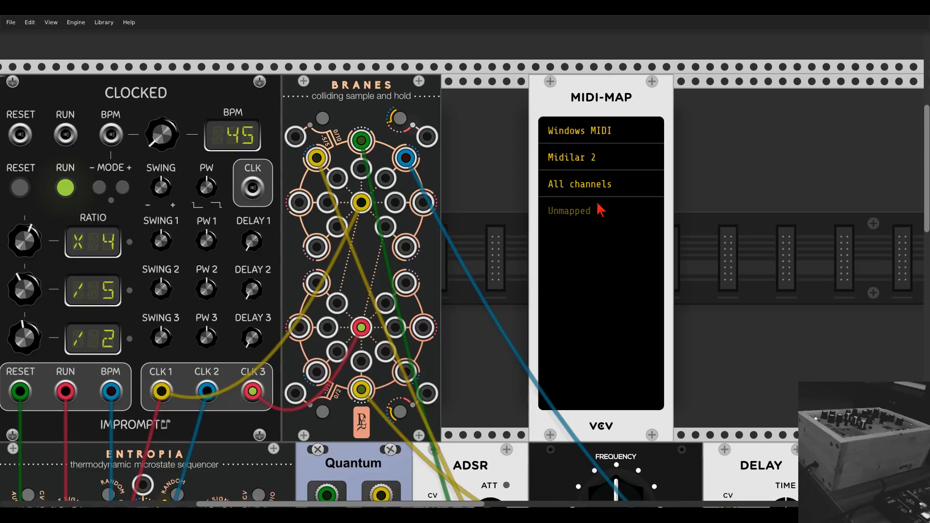
{"action": "left_click_drag", "start_coordinate": [501, 312], "coordinate": [623, 233]}
{"action": "left_click_drag", "start_coordinate": [657, 48], "coordinate": [138, 402]}
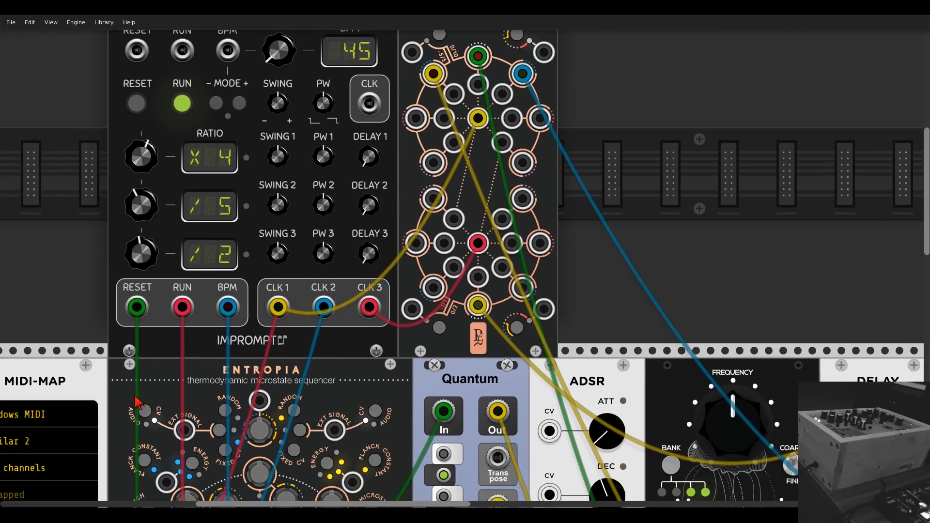
Step: Map the hardware controller's CC22 to Entropia's Blue CV step 1 in MIDI-Map and clear the extra mapping slot
{"action": "scroll", "coordinate": [138, 402], "scroll_direction": "down", "scroll_amount": 10}
{"action": "scroll", "coordinate": [488, 269], "scroll_direction": "left", "scroll_amount": 10}
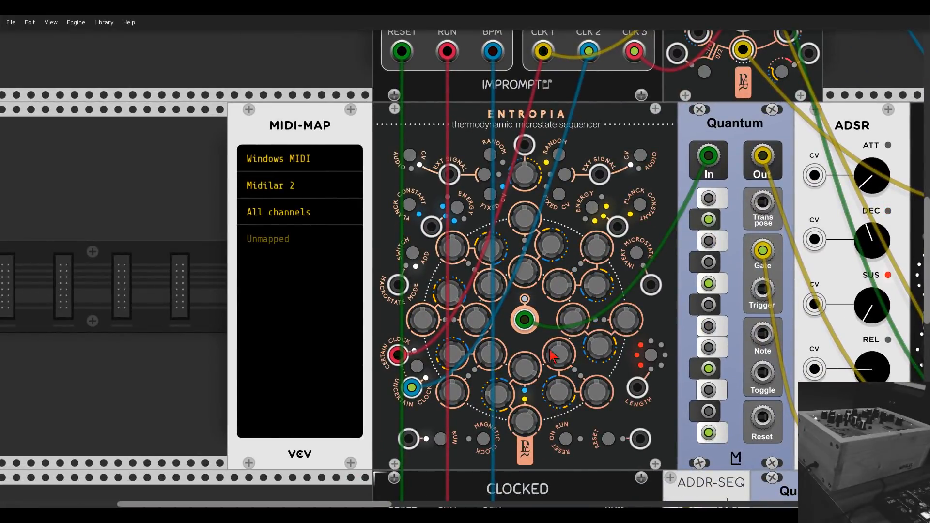
{"action": "left_click", "coordinate": [276, 242]}
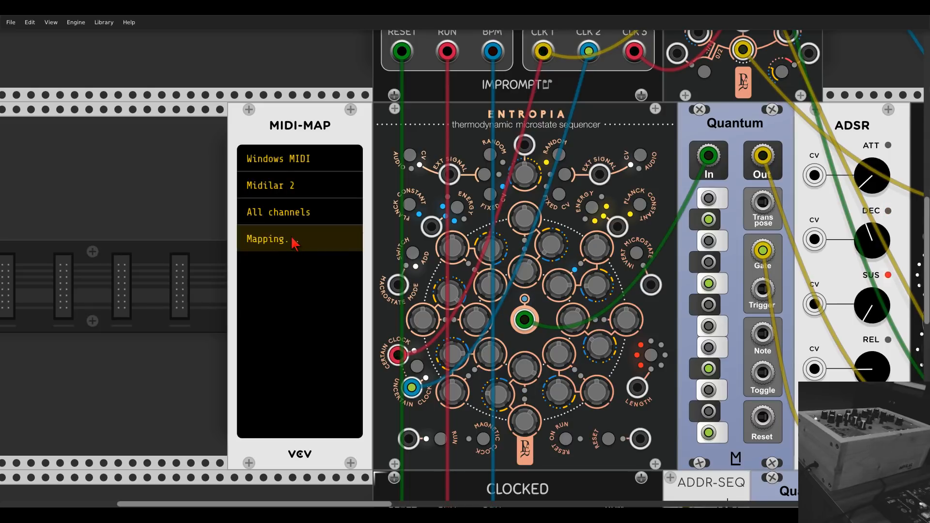
{"action": "left_click", "coordinate": [522, 272]}
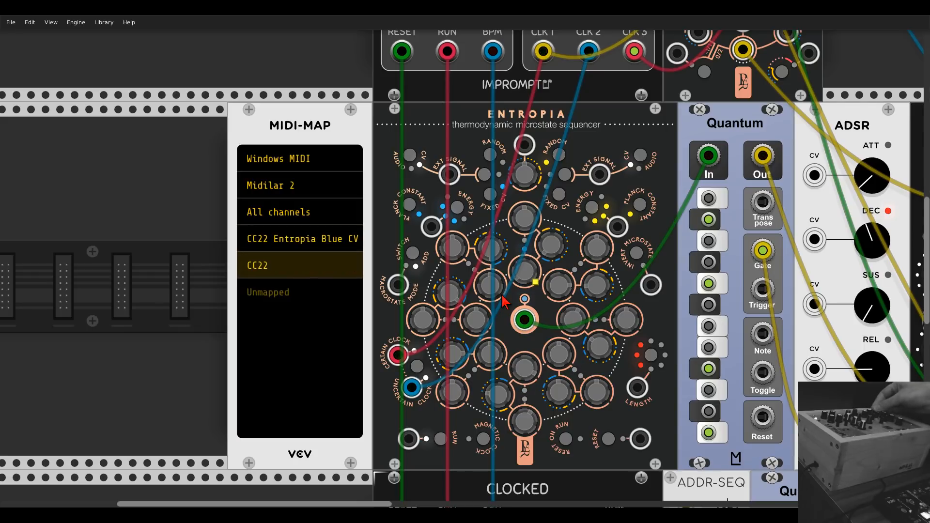
{"action": "left_click", "coordinate": [353, 266]}
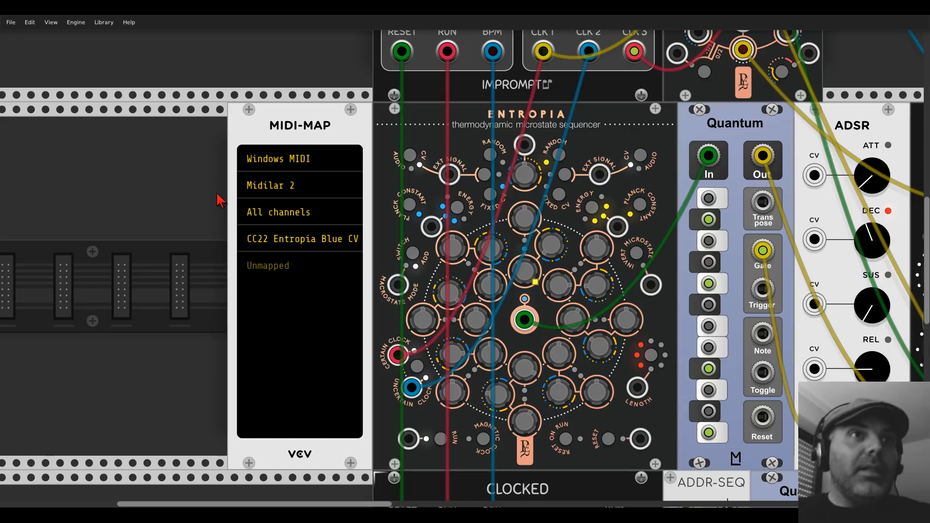
Step: Delete MIDI-Map and add stoermelder's CV-MAP from the module library, placing it directly beside Entropia
{"action": "right_click", "coordinate": [281, 125]}
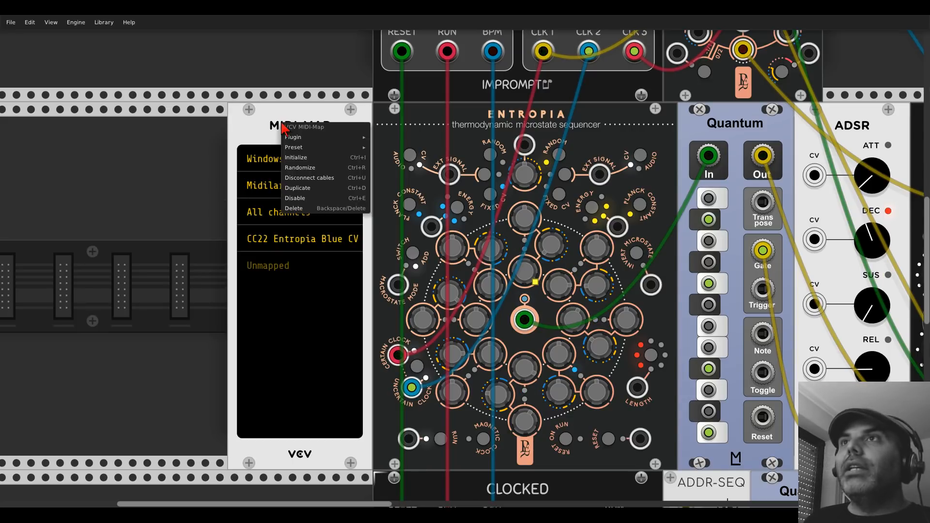
{"action": "left_click", "coordinate": [299, 214]}
{"action": "right_click", "coordinate": [305, 222]}
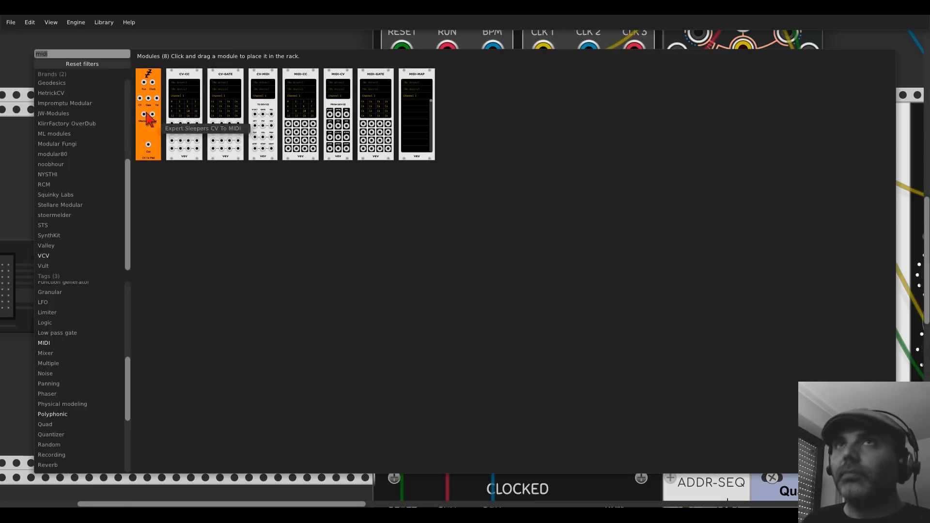
{"action": "left_click", "coordinate": [108, 67]}
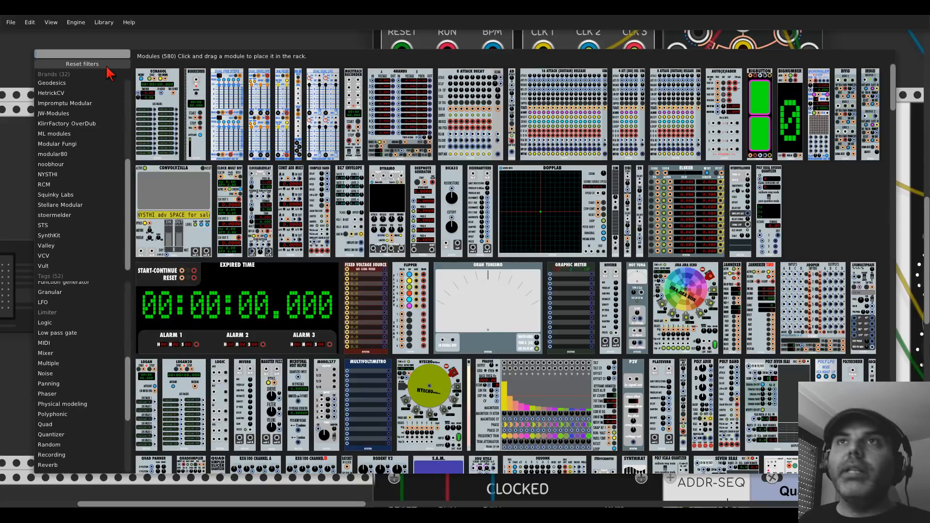
{"action": "left_click", "coordinate": [71, 216]}
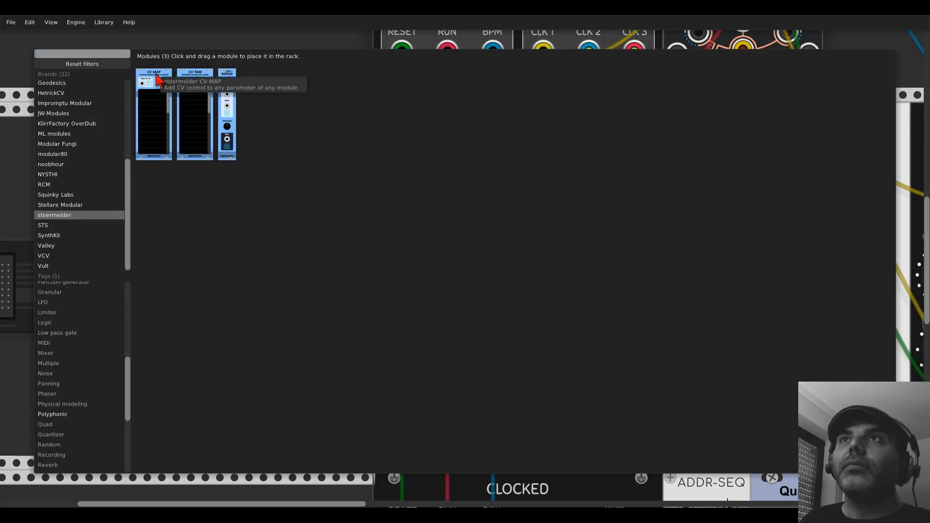
{"action": "left_click_drag", "start_coordinate": [155, 77], "coordinate": [190, 127]}
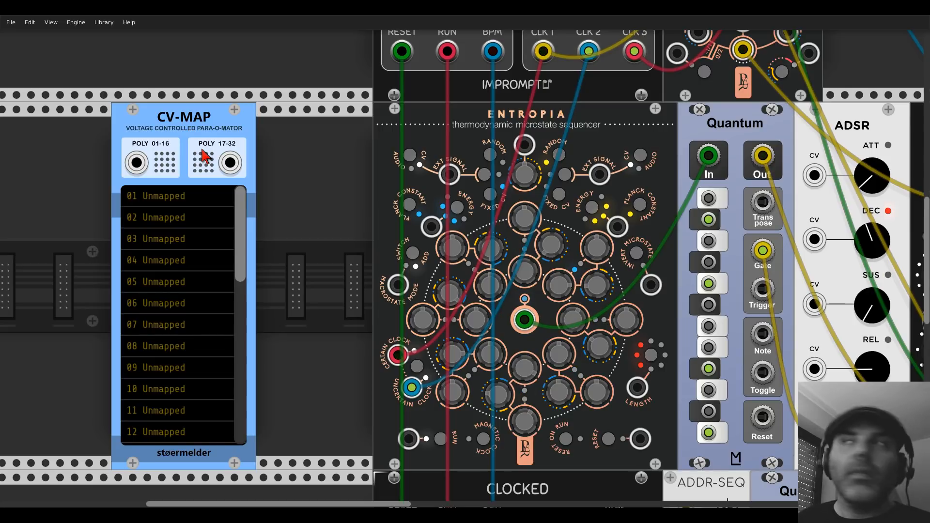
{"action": "left_click_drag", "start_coordinate": [173, 127], "coordinate": [289, 127]}
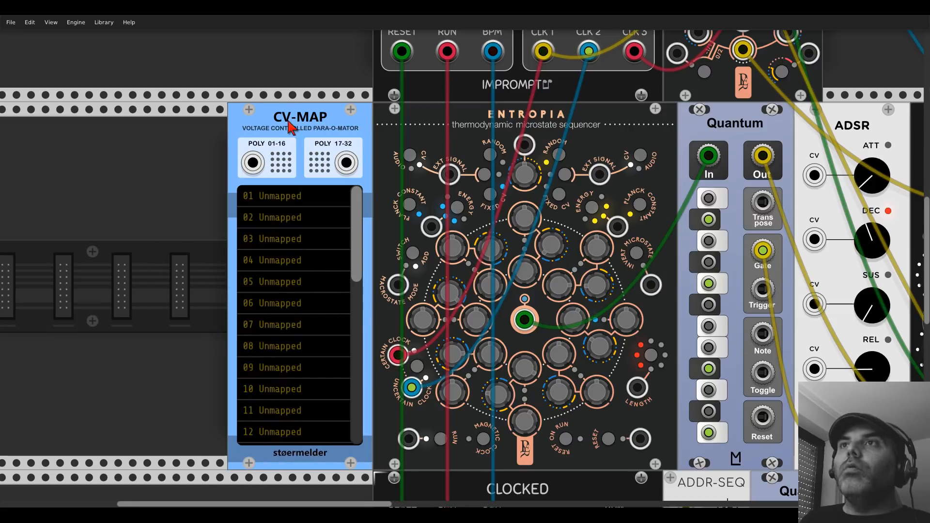
Step: Map CV-MAP slot 01 to Entropia's Blue CV step 1 knob and stop the mapping mode
{"action": "left_click", "coordinate": [272, 199]}
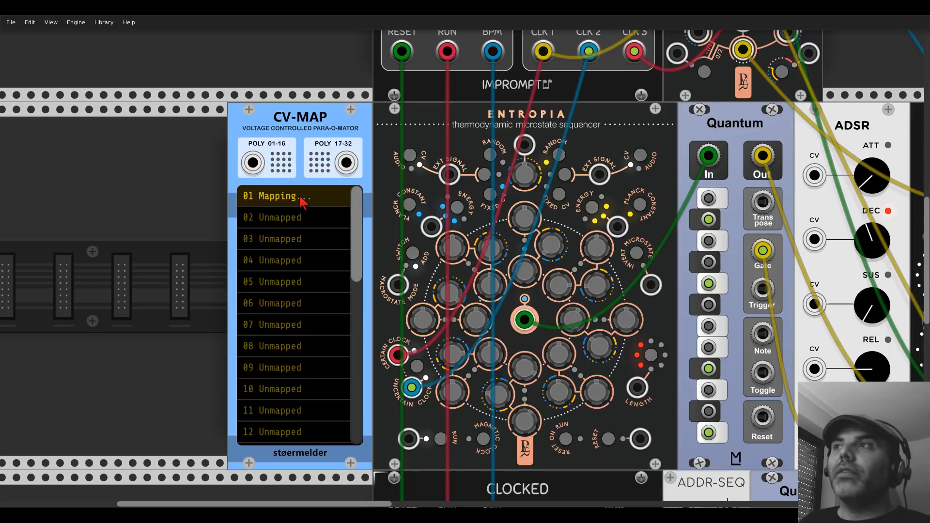
{"action": "left_click", "coordinate": [524, 261]}
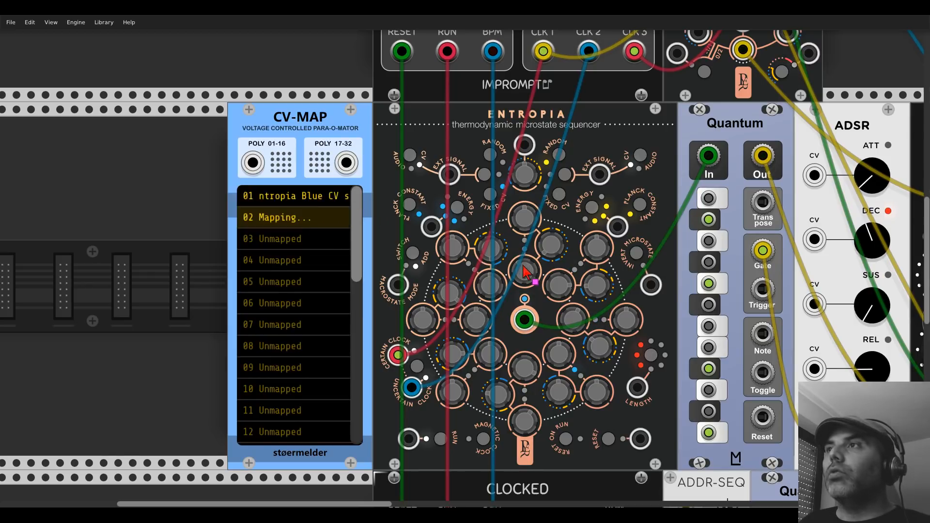
{"action": "right_click", "coordinate": [320, 224]}
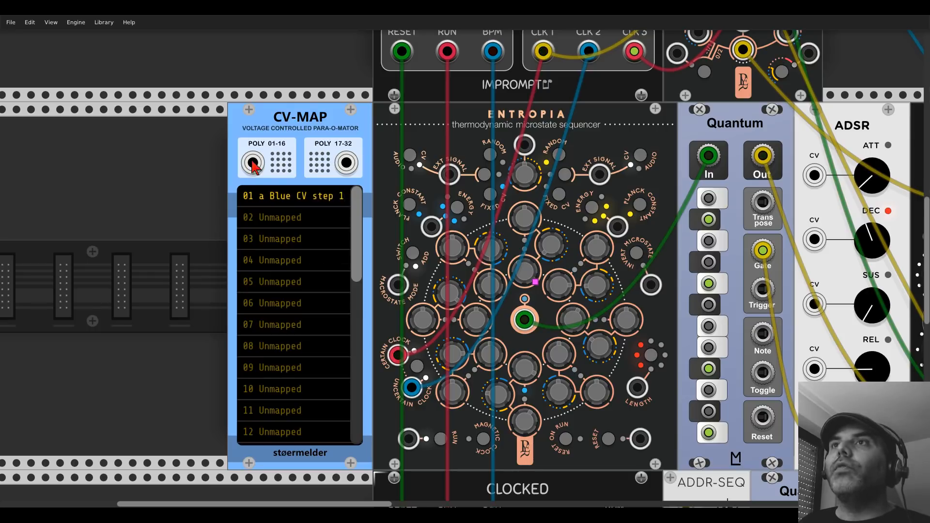
Step: Patch CV-MAP's Poly 01-16 input to a free output in the upper half of Branes
{"action": "left_click_drag", "start_coordinate": [253, 163], "coordinate": [679, 85]}
{"action": "scroll", "coordinate": [527, 213], "scroll_direction": "up", "scroll_amount": 6}
{"action": "scroll", "coordinate": [527, 213], "scroll_direction": "up", "scroll_amount": 5}
{"action": "scroll", "coordinate": [571, 198], "scroll_direction": "down", "scroll_amount": 6}
{"action": "scroll", "coordinate": [533, 264], "scroll_direction": "down", "scroll_amount": 3}
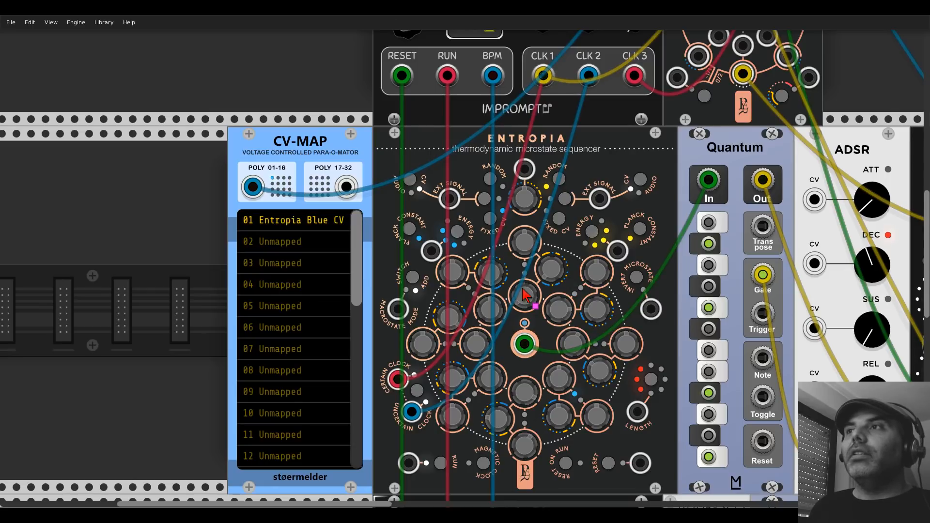
Step: Map CV-MAP slot 02 to Entropia's Blue CV step 4 knob and leave slot 03 unmapped
{"action": "left_click", "coordinate": [313, 242]}
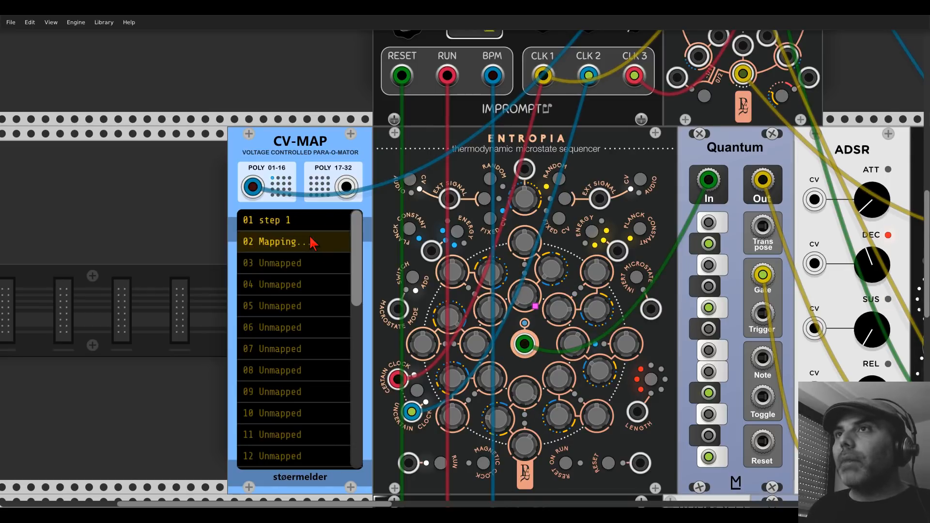
{"action": "left_click", "coordinate": [568, 387]}
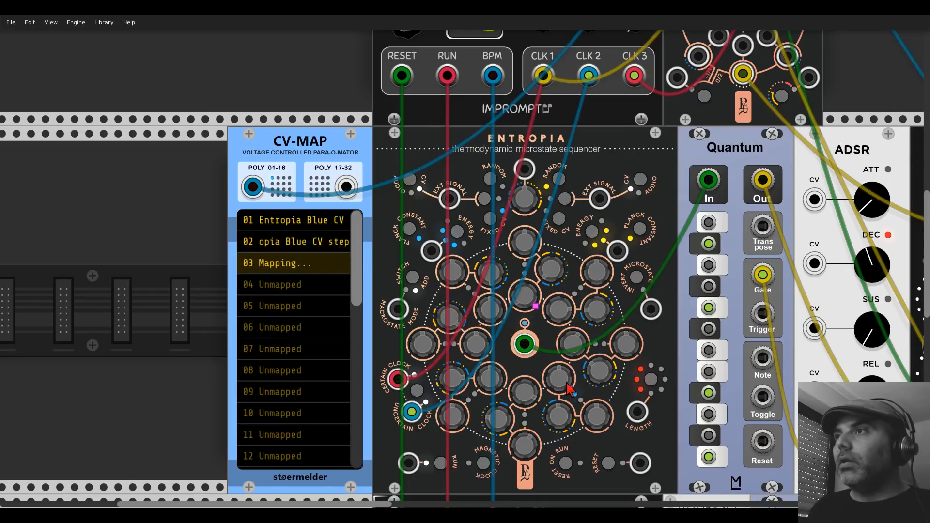
{"action": "right_click", "coordinate": [336, 259]}
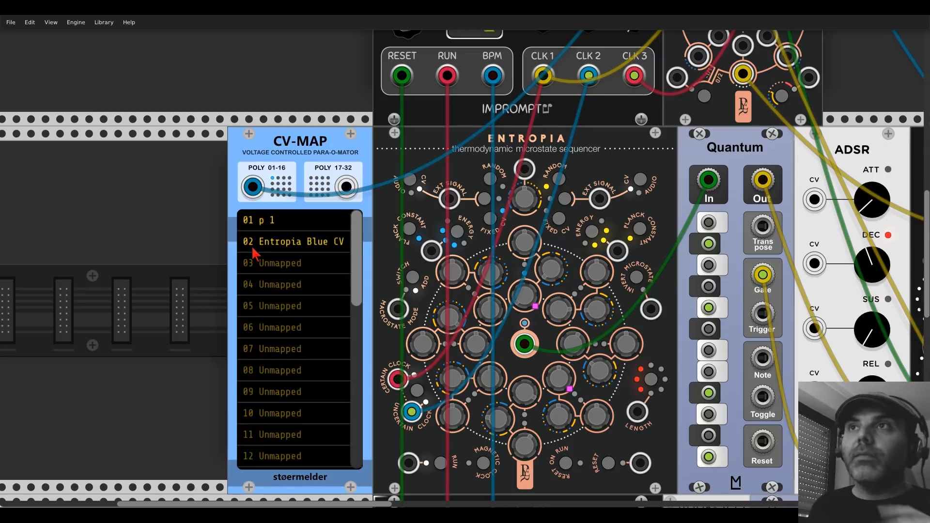
Step: Search the module library for "merge" with the filters reset and add VCV Merge beside CV-MAP
{"action": "key", "text": "Return"}
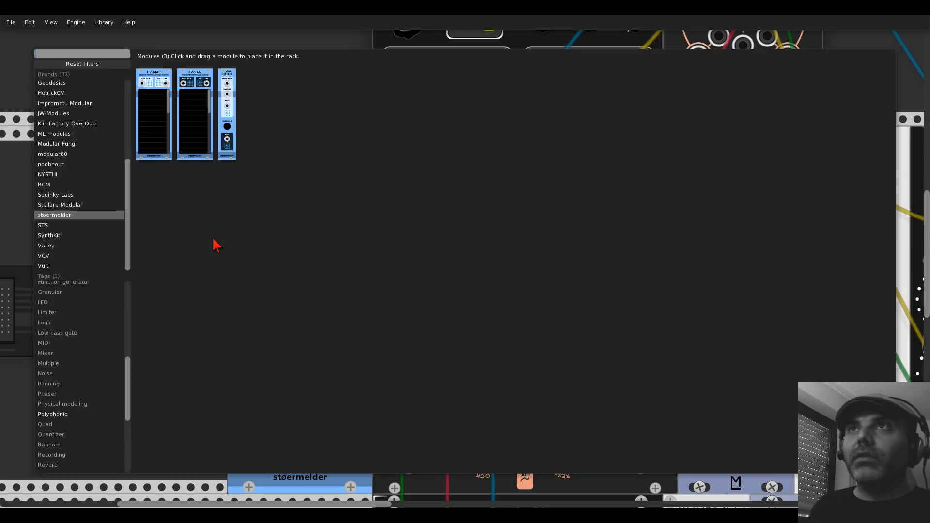
{"action": "left_click", "coordinate": [62, 66]}
{"action": "type", "text": "merge"}
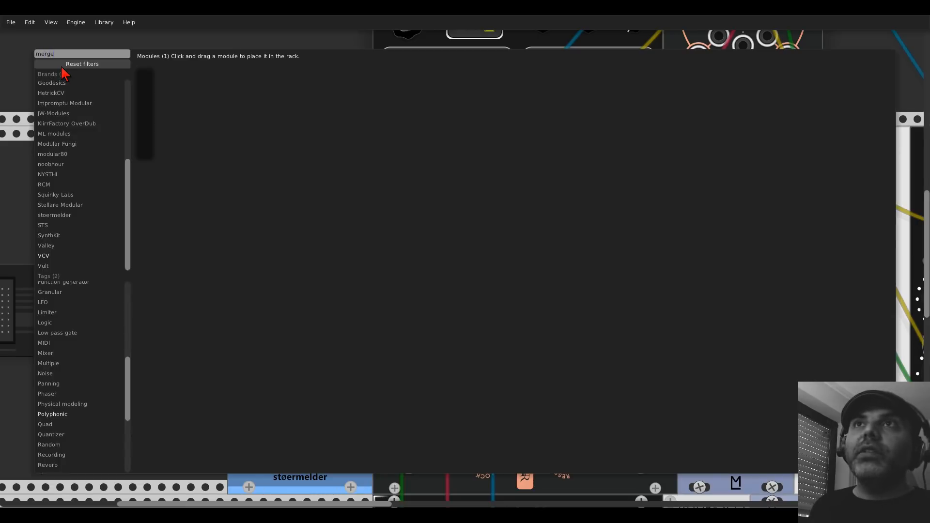
{"action": "left_click", "coordinate": [144, 92]}
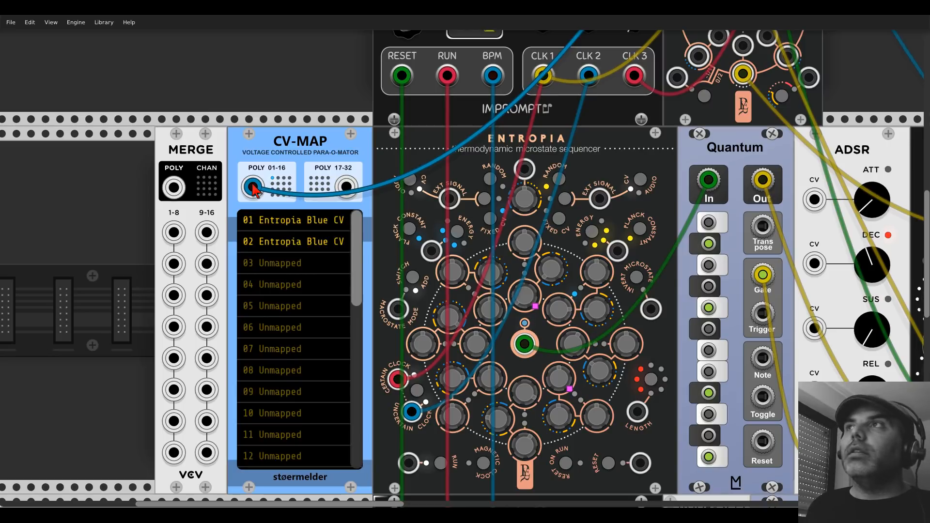
Step: Route two upper Branes outputs into Merge's first two inputs and patch Merge's Poly output to CV-MAP's Poly 01-16 input
{"action": "left_click_drag", "start_coordinate": [252, 188], "coordinate": [174, 232]}
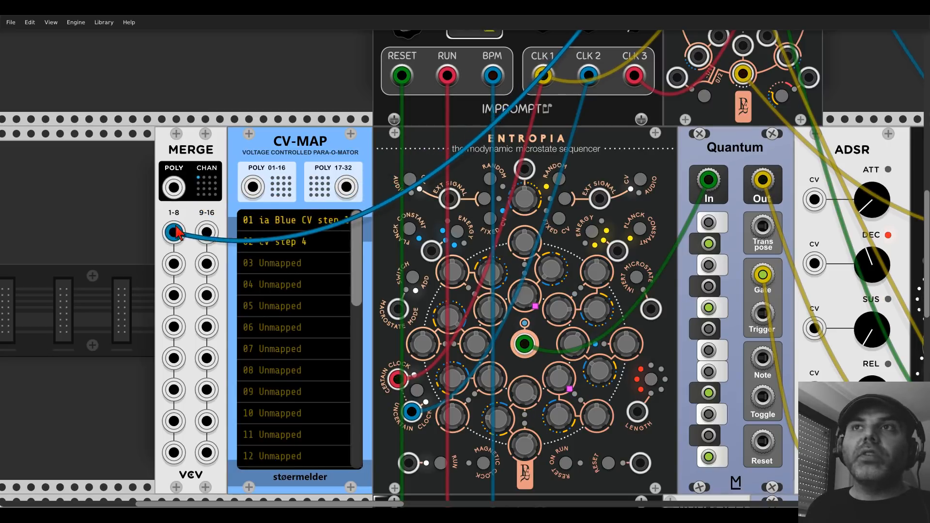
{"action": "left_click_drag", "start_coordinate": [174, 264], "coordinate": [805, 177]}
{"action": "scroll", "coordinate": [697, 189], "scroll_direction": "up", "scroll_amount": 11}
{"action": "scroll", "coordinate": [702, 181], "scroll_direction": "up", "scroll_amount": 1}
{"action": "scroll", "coordinate": [349, 225], "scroll_direction": "down", "scroll_amount": 9}
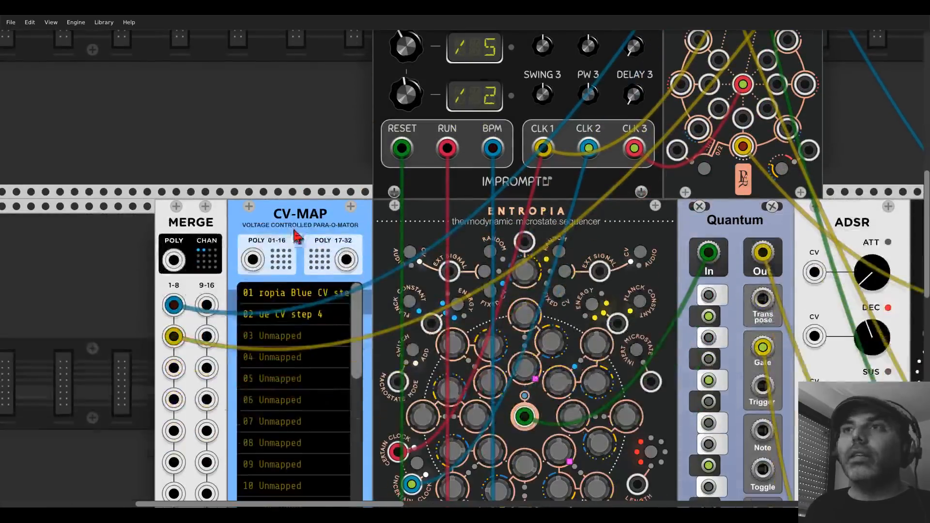
{"action": "scroll", "coordinate": [187, 339], "scroll_direction": "down", "scroll_amount": 2}
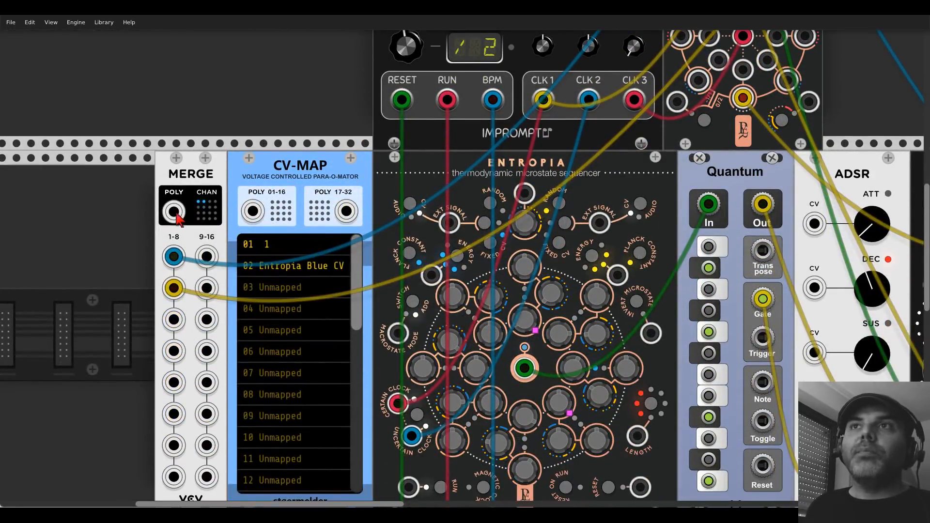
{"action": "left_click_drag", "start_coordinate": [173, 211], "coordinate": [253, 211]}
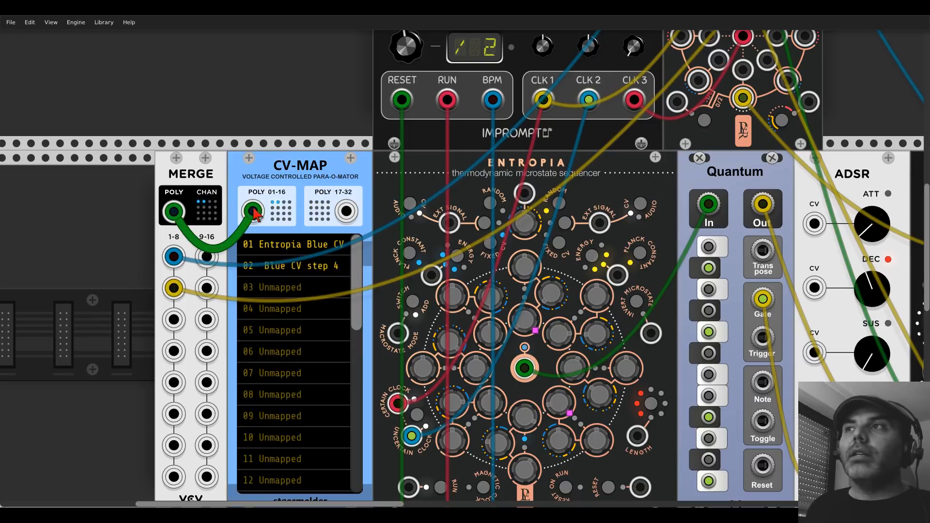
{"action": "scroll", "coordinate": [343, 247], "scroll_direction": "down", "scroll_amount": 1}
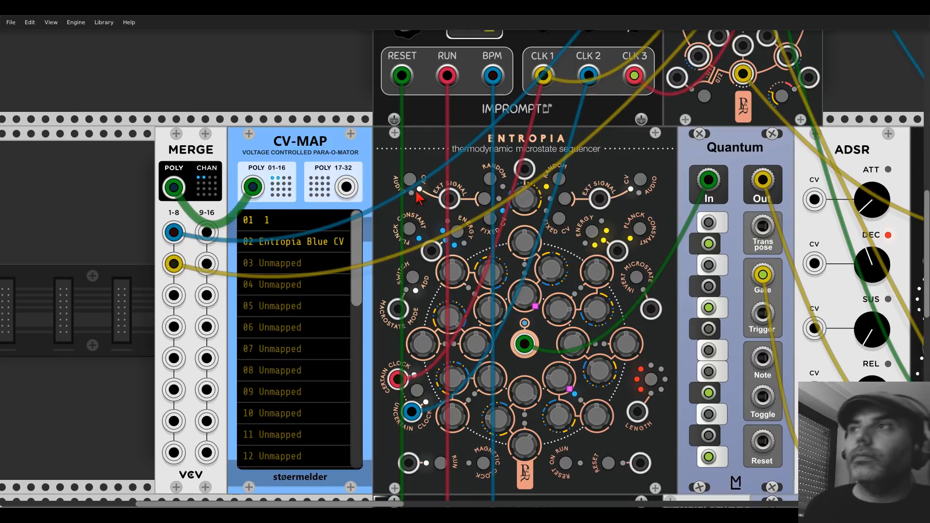
Step: Look over the whole patch, from the clocks and sequencers to CV-MIDI, Trummor², the wavetable voice and the mixer
{"action": "left_click_drag", "start_coordinate": [612, 138], "coordinate": [480, 415]}
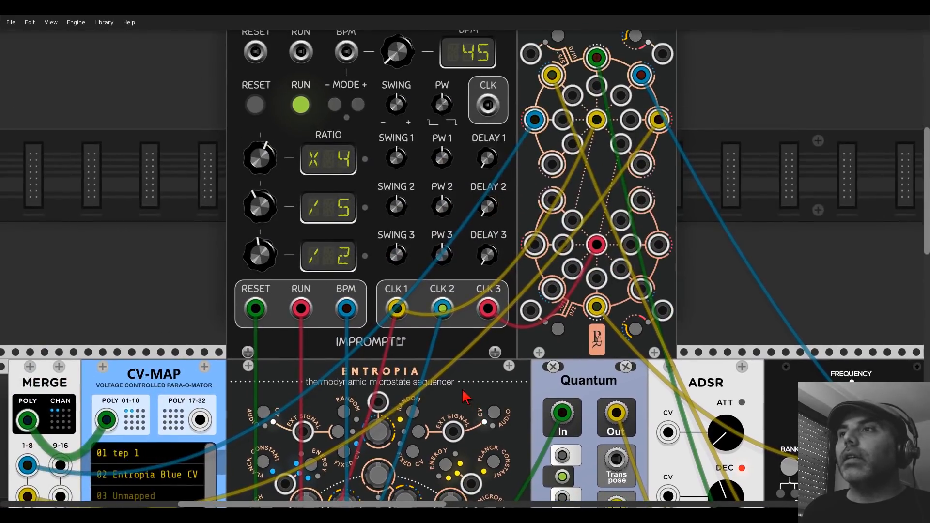
{"action": "scroll", "coordinate": [463, 394], "scroll_direction": "down", "scroll_amount": 17}
{"action": "scroll", "coordinate": [450, 276], "scroll_direction": "down", "scroll_amount": 10}
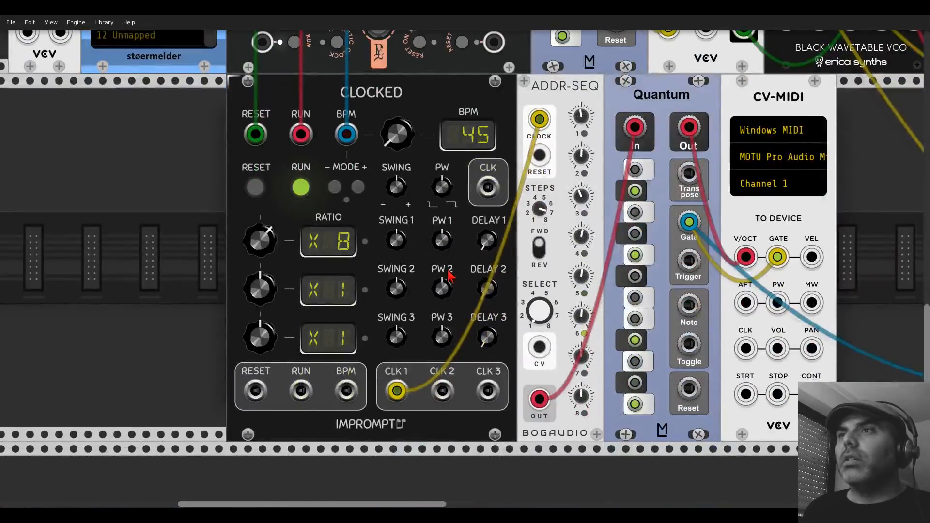
{"action": "left_click_drag", "start_coordinate": [716, 107], "coordinate": [262, 141]}
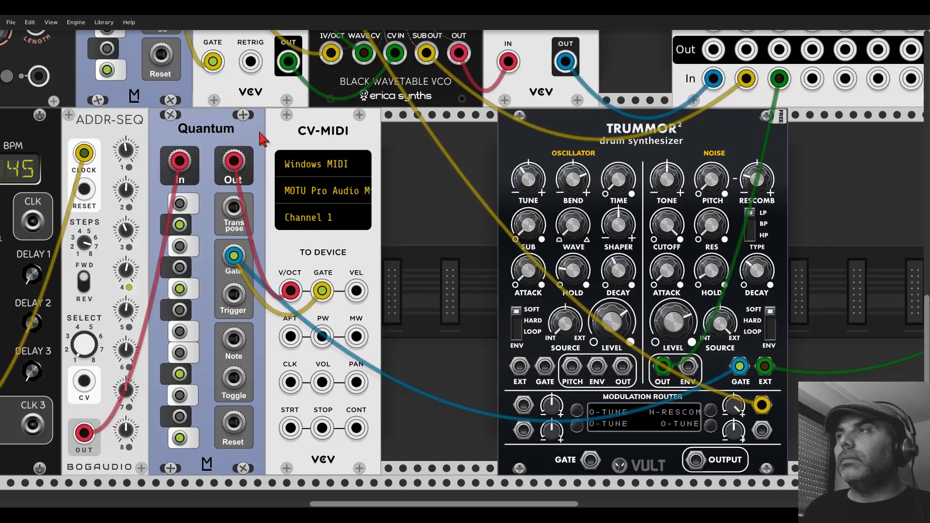
{"action": "scroll", "coordinate": [453, 204], "scroll_direction": "up", "scroll_amount": 9}
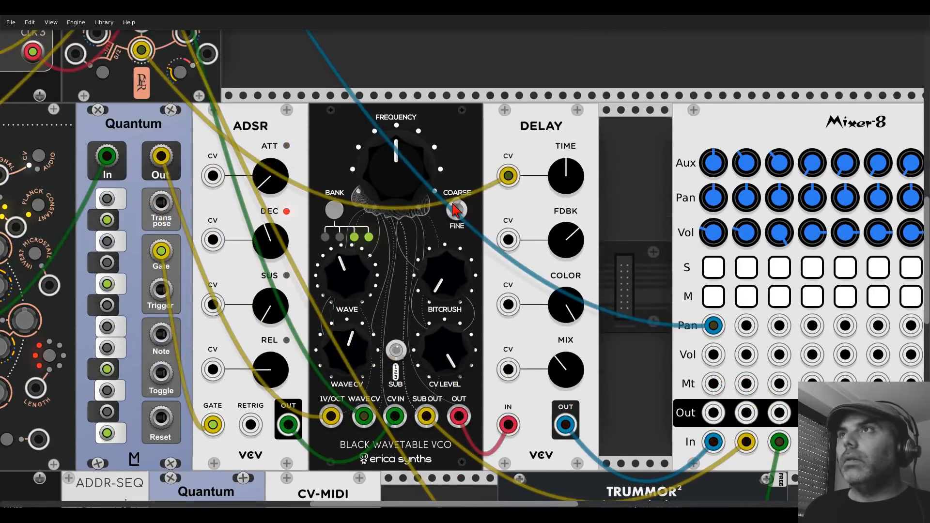
{"action": "left_click_drag", "start_coordinate": [344, 151], "coordinate": [609, 86]}
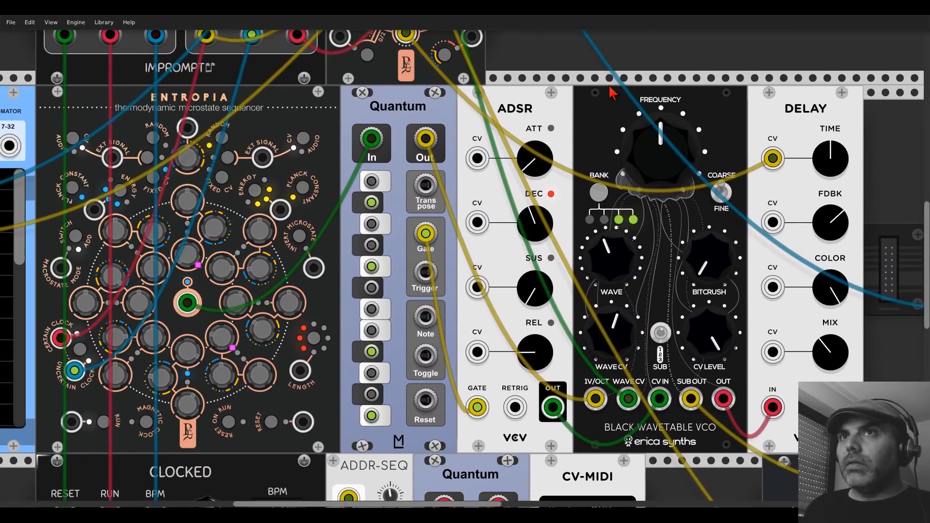
{"action": "left_click_drag", "start_coordinate": [289, 109], "coordinate": [582, 154]}
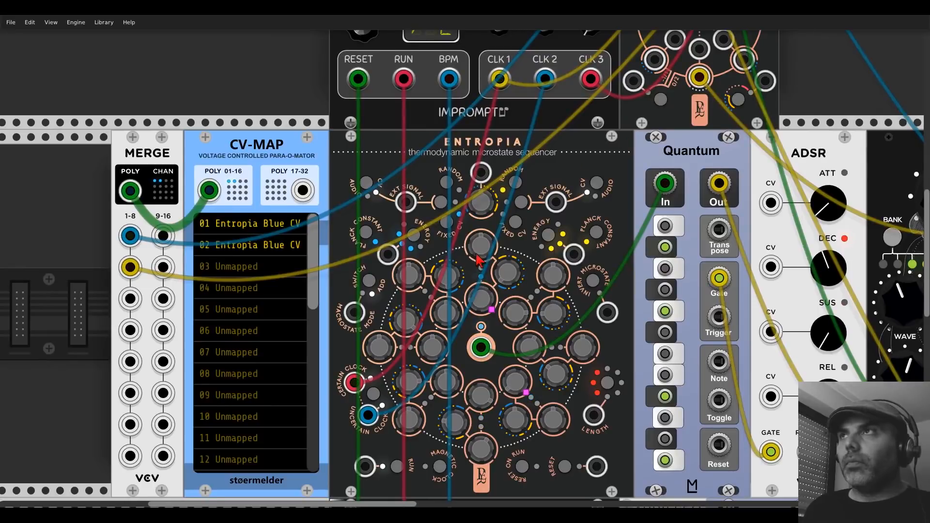
Step: Set the first clock ratio on the upper Clocked module to x6 and reset the clock
{"action": "scroll", "coordinate": [463, 187], "scroll_direction": "up", "scroll_amount": 5}
{"action": "scroll", "coordinate": [463, 187], "scroll_direction": "up", "scroll_amount": 2}
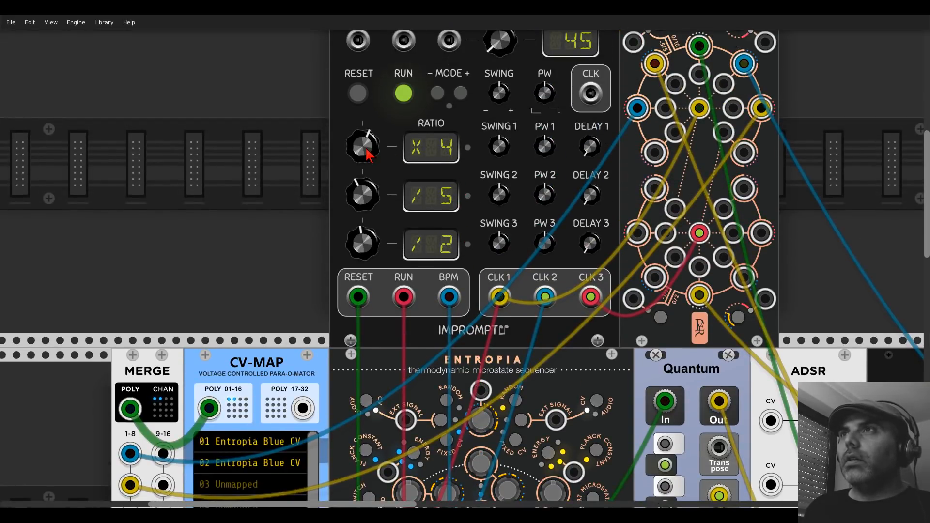
{"action": "mouse_move", "coordinate": [368, 154]}
{"action": "left_mouse_down"}
{"action": "mouse_move", "coordinate": [368, 165]}
{"action": "mouse_move", "coordinate": [369, 155]}
{"action": "left_mouse_up"}
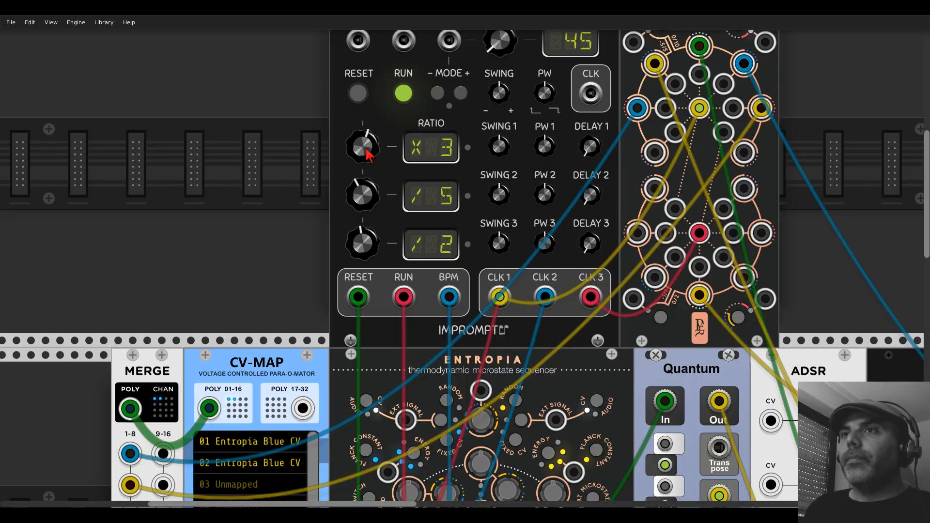
{"action": "left_click_drag", "start_coordinate": [368, 154], "coordinate": [368, 140]}
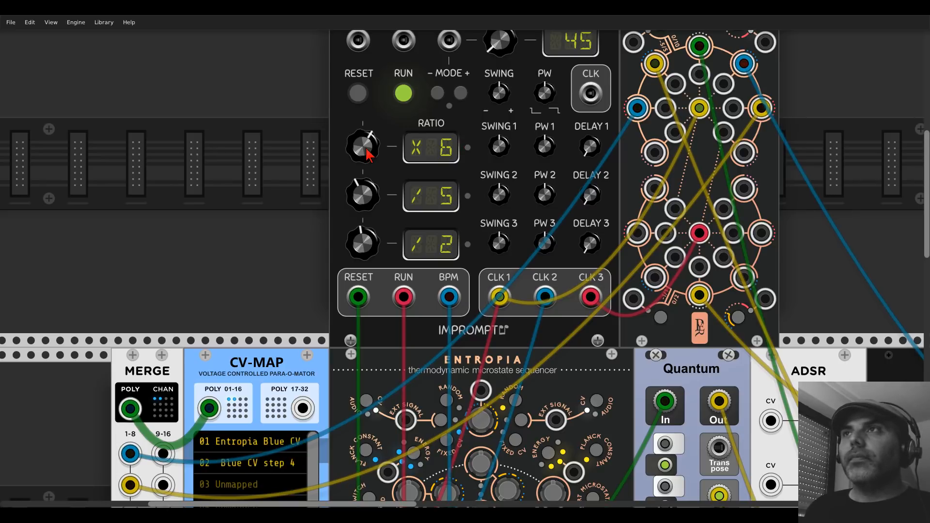
{"action": "left_click", "coordinate": [359, 98]}
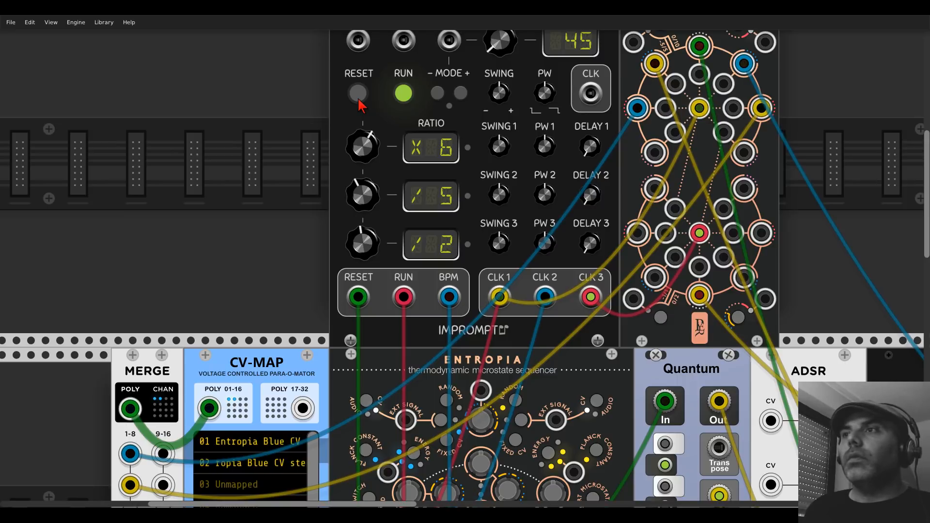
Step: Set the first clock ratio on the upper Clocked module to x8
{"action": "left_click_drag", "start_coordinate": [361, 146], "coordinate": [360, 135]}
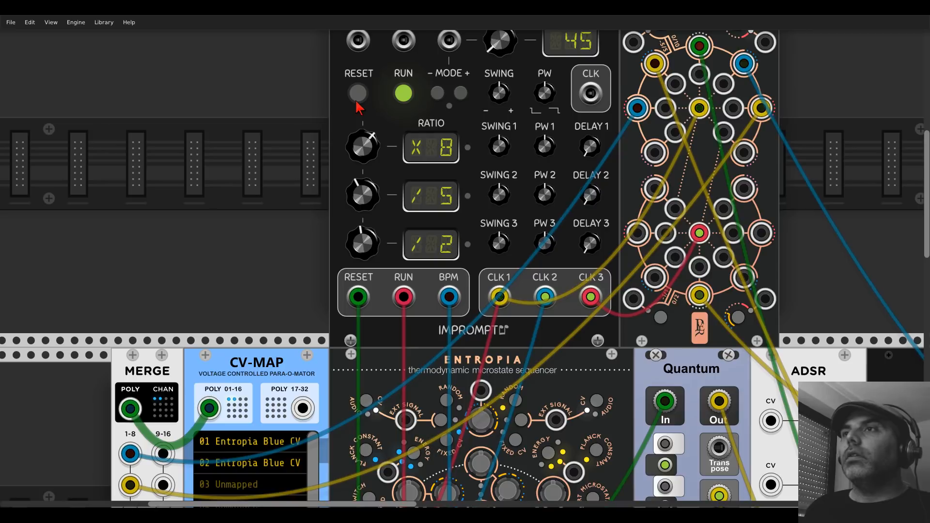
Step: Look over Entropia and its CV-MAP modulation, the lower sequencer row, Branes and the rest of the patch
{"action": "scroll", "coordinate": [604, 178], "scroll_direction": "down", "scroll_amount": 5}
{"action": "scroll", "coordinate": [604, 178], "scroll_direction": "down", "scroll_amount": 5}
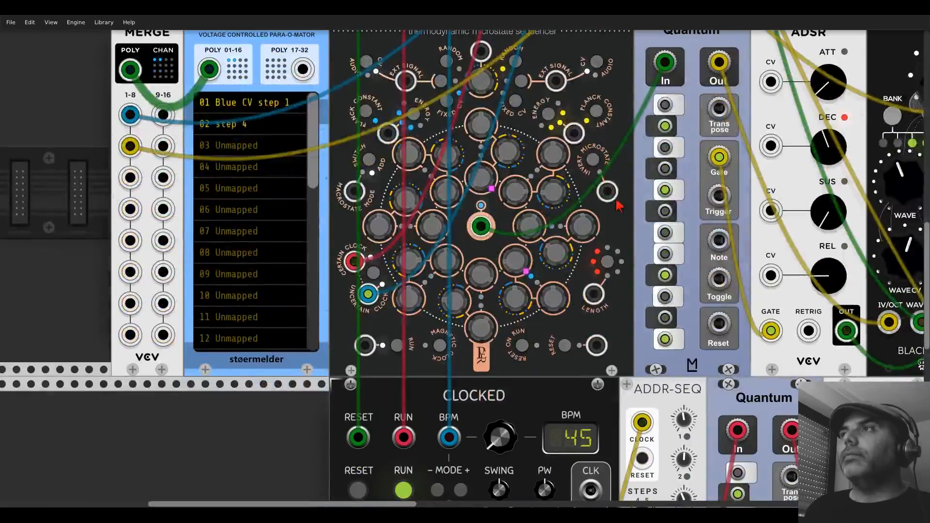
{"action": "scroll", "coordinate": [339, 148], "scroll_direction": "right", "scroll_amount": 6}
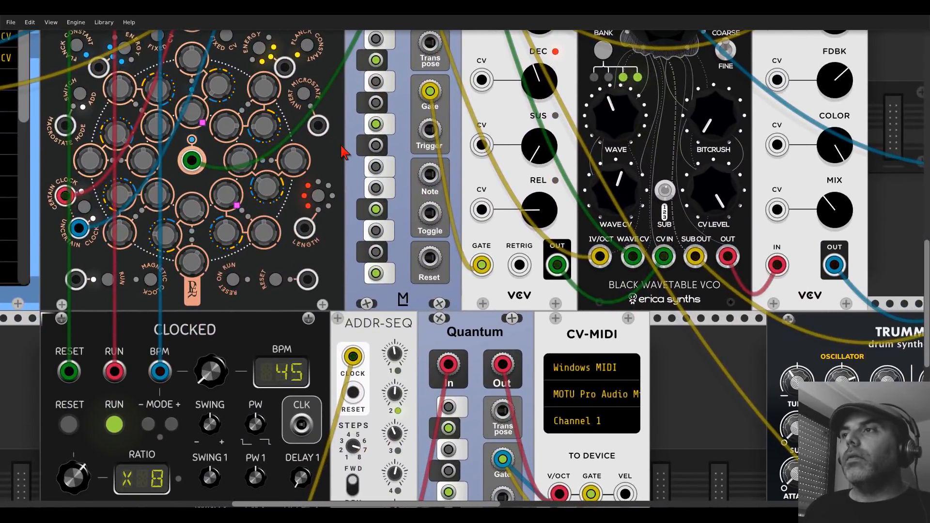
{"action": "scroll", "coordinate": [339, 148], "scroll_direction": "down", "scroll_amount": 4}
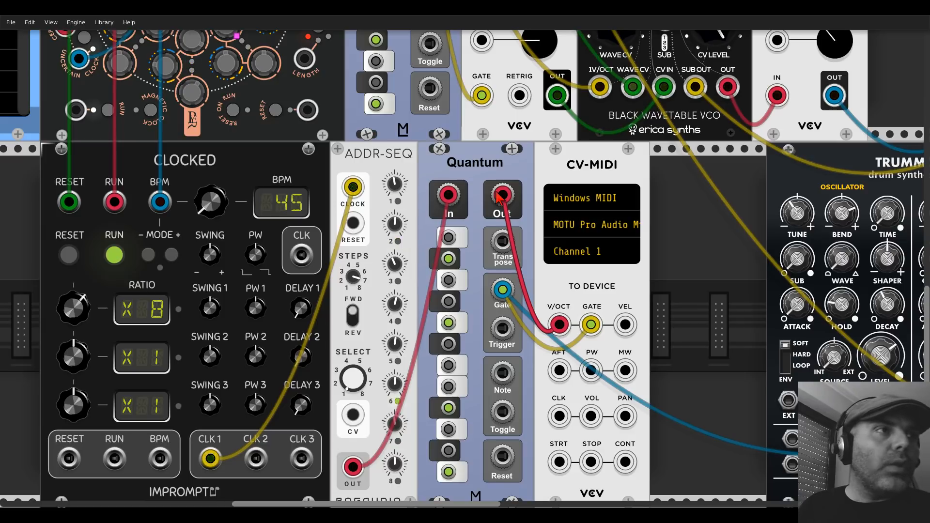
{"action": "scroll", "coordinate": [236, 154], "scroll_direction": "left", "scroll_amount": 1}
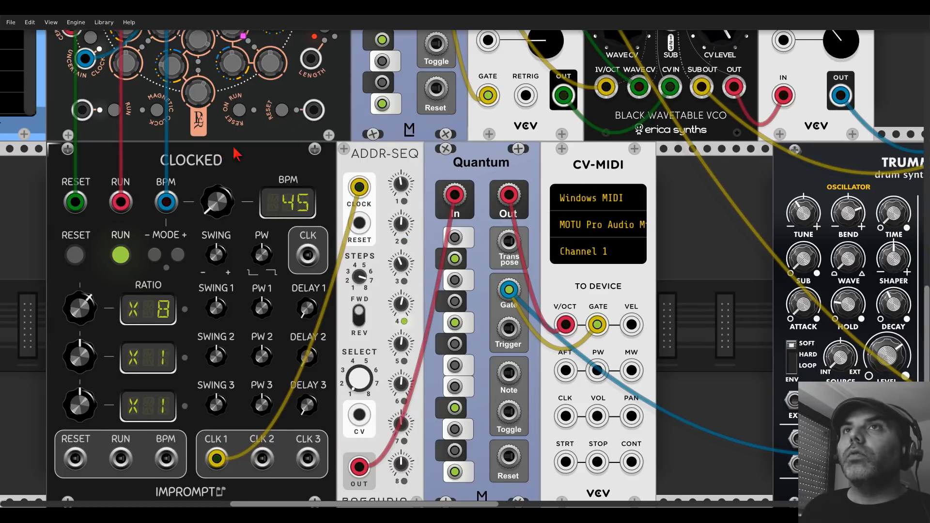
{"action": "left_click_drag", "start_coordinate": [236, 154], "coordinate": [536, 155]}
{"action": "scroll", "coordinate": [482, 210], "scroll_direction": "up", "scroll_amount": 5}
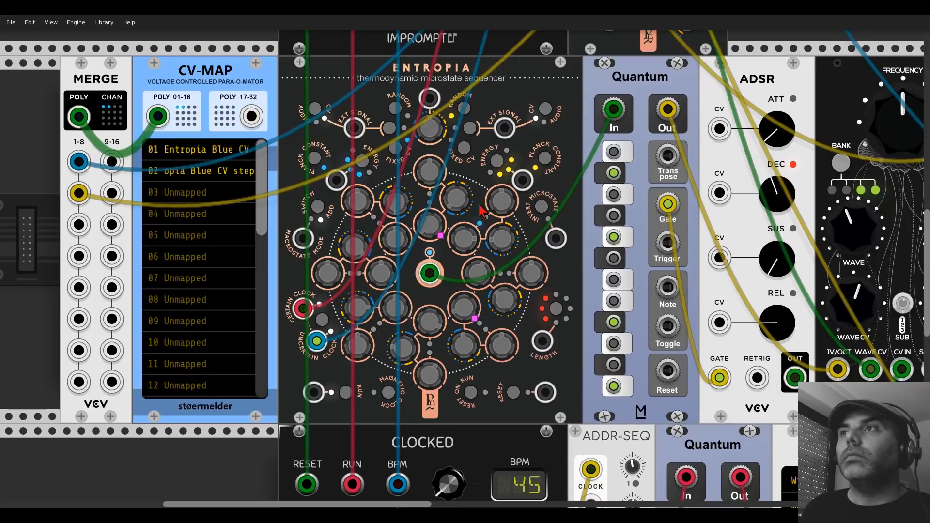
{"action": "scroll", "coordinate": [482, 211], "scroll_direction": "up", "scroll_amount": 2}
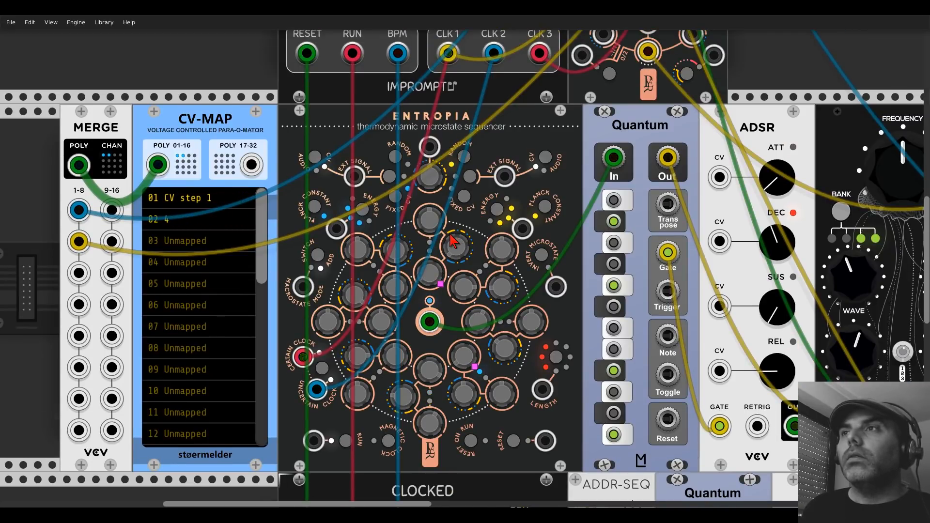
{"action": "scroll", "coordinate": [654, 125], "scroll_direction": "up", "scroll_amount": 7}
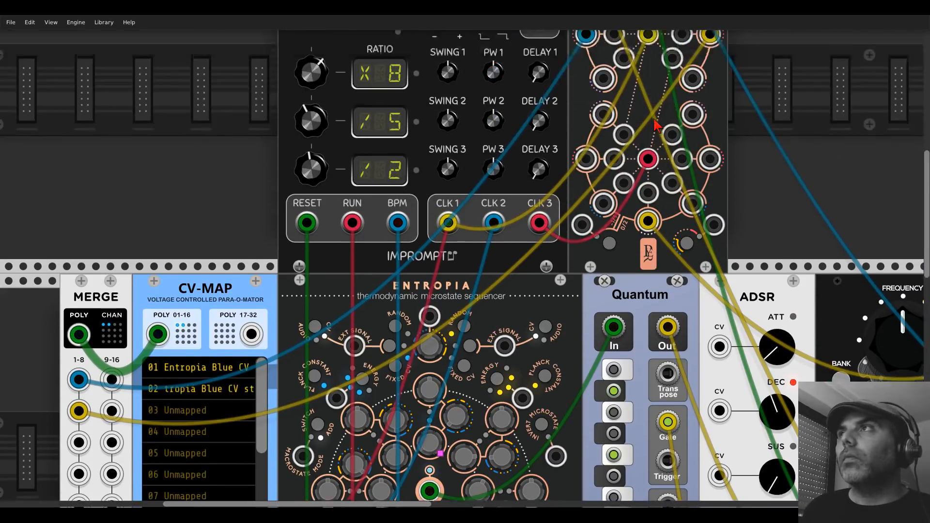
{"action": "scroll", "coordinate": [654, 125], "scroll_direction": "up", "scroll_amount": 5}
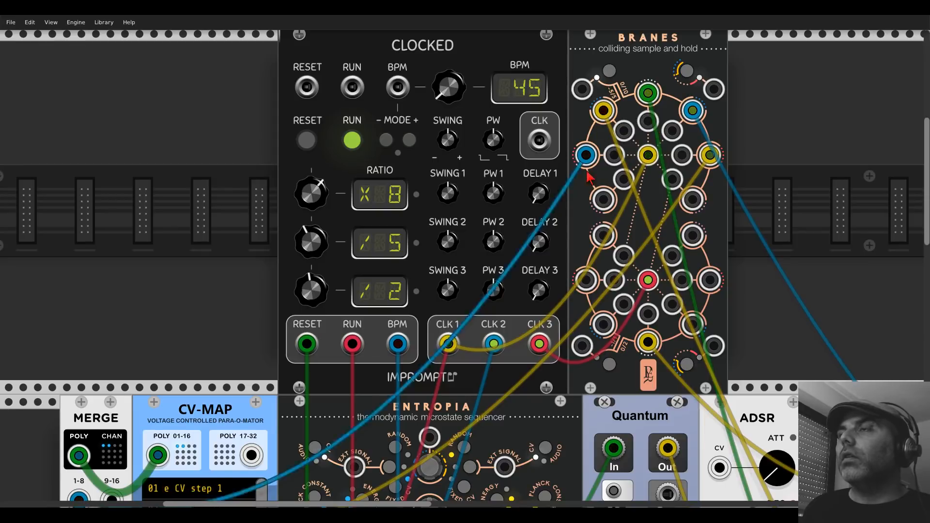
{"action": "scroll", "coordinate": [589, 176], "scroll_direction": "down", "scroll_amount": 9}
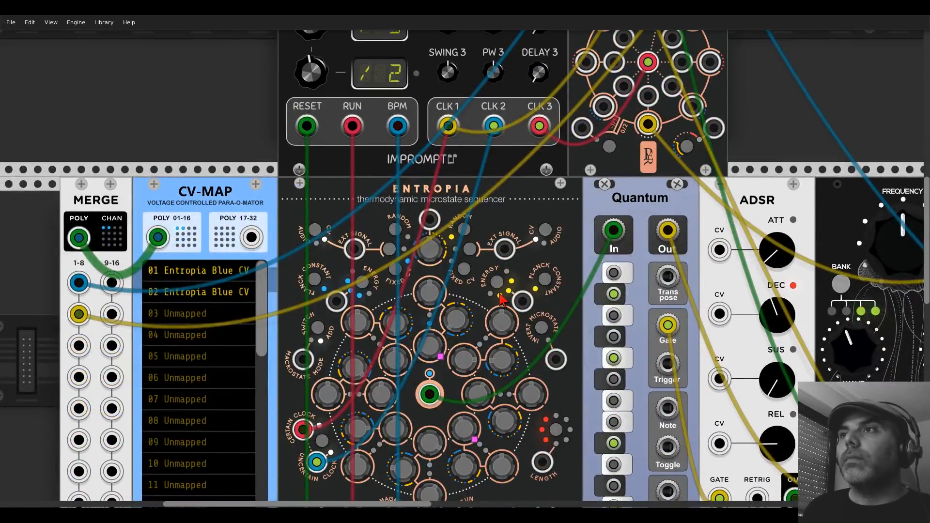
{"action": "scroll", "coordinate": [502, 300], "scroll_direction": "down", "scroll_amount": 5}
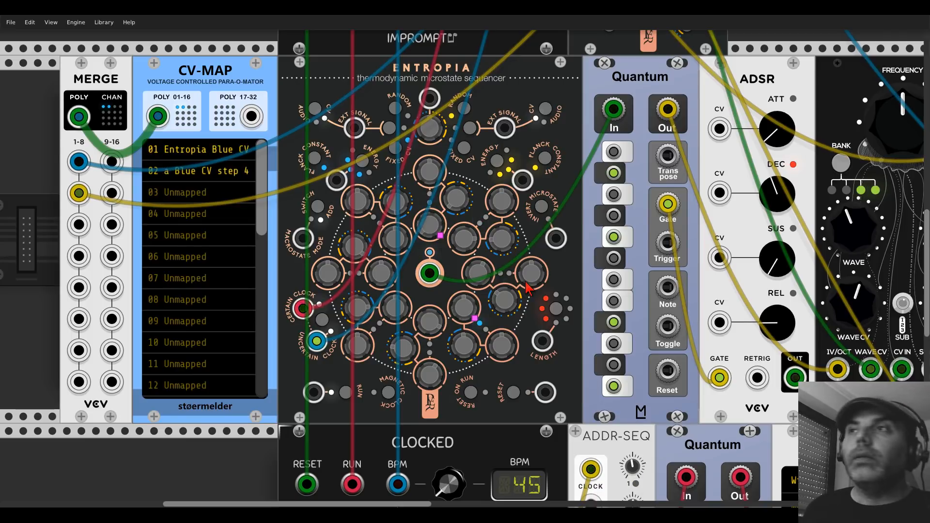
{"action": "scroll", "coordinate": [727, 285], "scroll_direction": "down", "scroll_amount": 5}
{"action": "scroll", "coordinate": [729, 283], "scroll_direction": "up", "scroll_amount": 6}
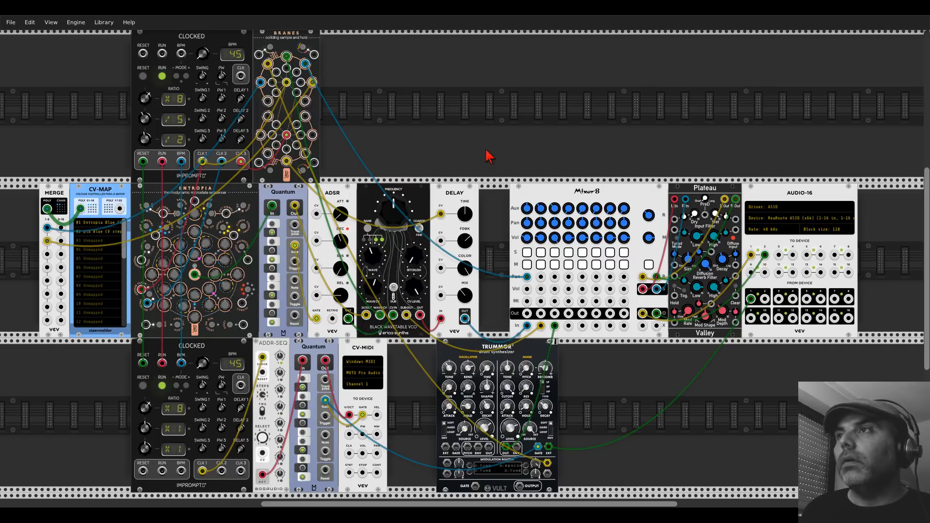
Step: Map CV-MAP slot 03 to the step 7 knob of ADDR-SEQ and end the mapping
{"action": "scroll", "coordinate": [489, 156], "scroll_direction": "down", "scroll_amount": 2}
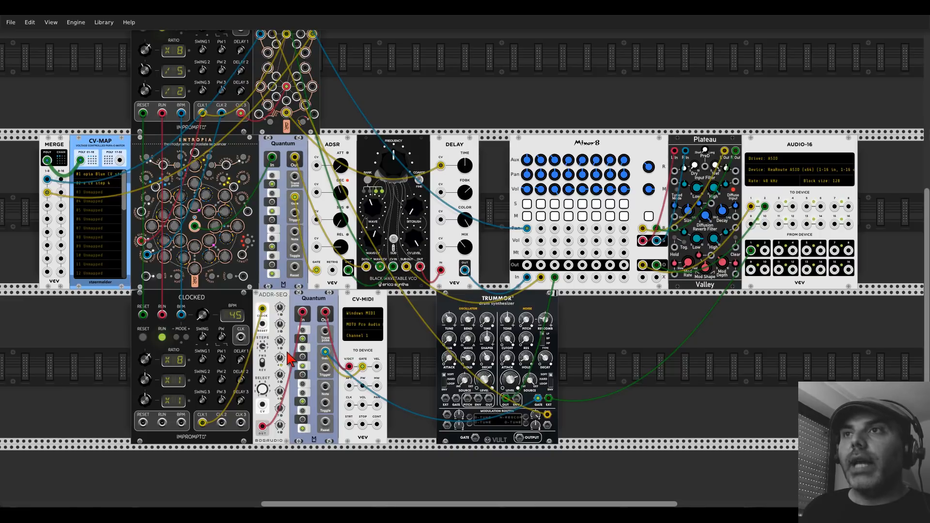
{"action": "left_click", "coordinate": [99, 193]}
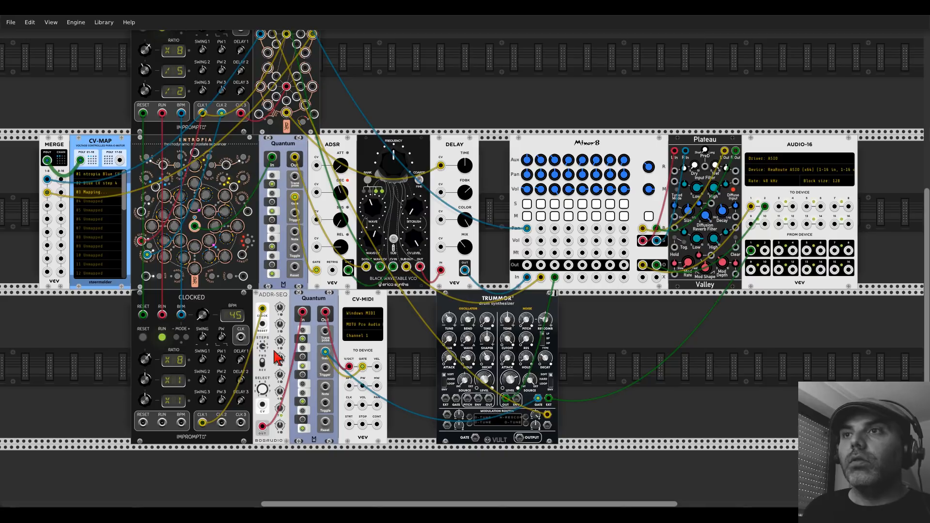
{"action": "left_click", "coordinate": [280, 408]}
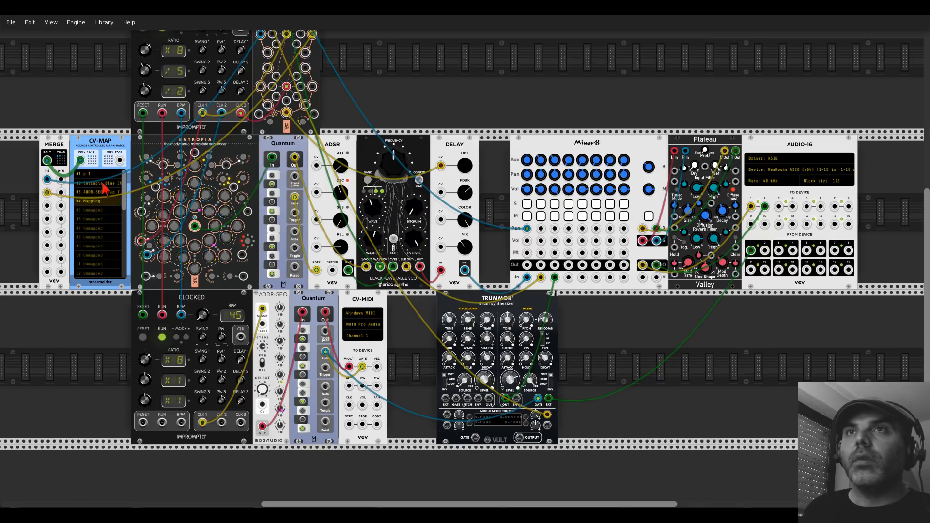
{"action": "right_click", "coordinate": [92, 201]}
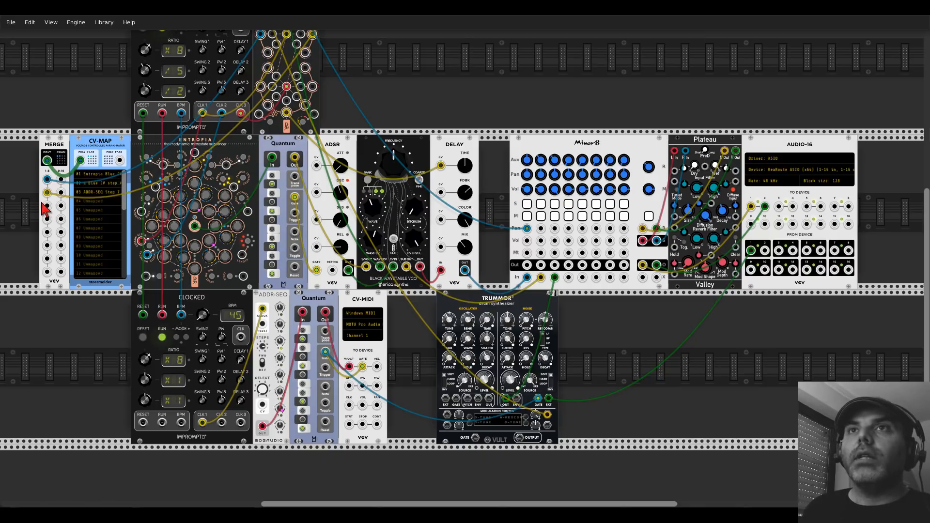
Step: Patch a free Branes output to Merge's third input and check the modulated ADDR-SEQ step knob
{"action": "left_click_drag", "start_coordinate": [46, 205], "coordinate": [280, 131]}
{"action": "scroll", "coordinate": [44, 204], "scroll_direction": "up", "scroll_amount": 3}
{"action": "scroll", "coordinate": [260, 135], "scroll_direction": "down", "scroll_amount": 3}
{"action": "scroll", "coordinate": [257, 271], "scroll_direction": "up", "scroll_amount": 3}
{"action": "scroll", "coordinate": [281, 194], "scroll_direction": "down", "scroll_amount": 6}
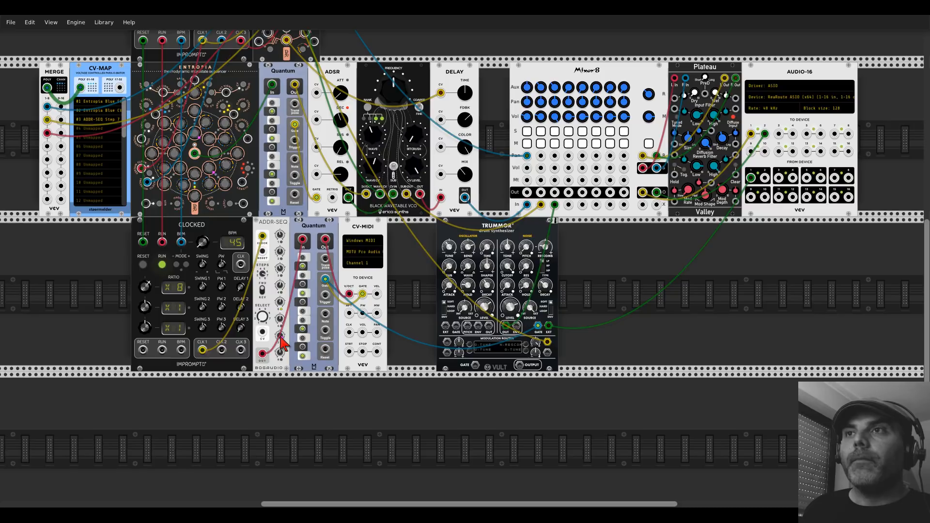
{"action": "scroll", "coordinate": [284, 346], "scroll_direction": "up", "scroll_amount": 6}
{"action": "scroll", "coordinate": [293, 136], "scroll_direction": "down", "scroll_amount": 6}
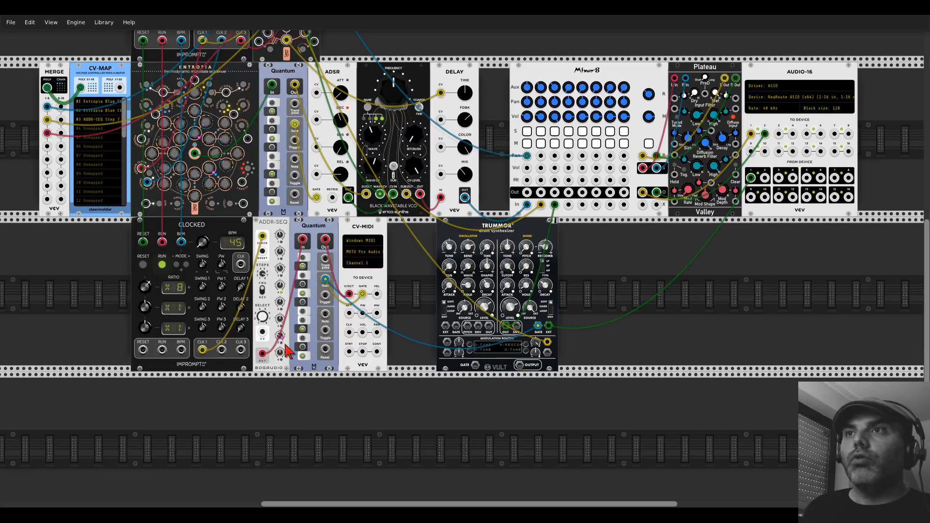
Step: Reset the module library filters, filter by the Befaco brand and add the Dual Atenuverter directly beside Merge
{"action": "right_click", "coordinate": [28, 151]}
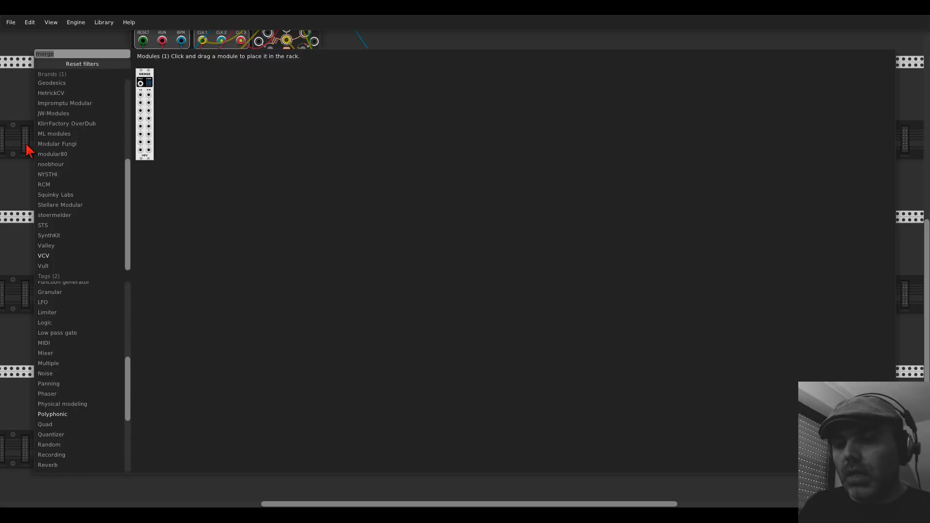
{"action": "type", "text": "sual"}
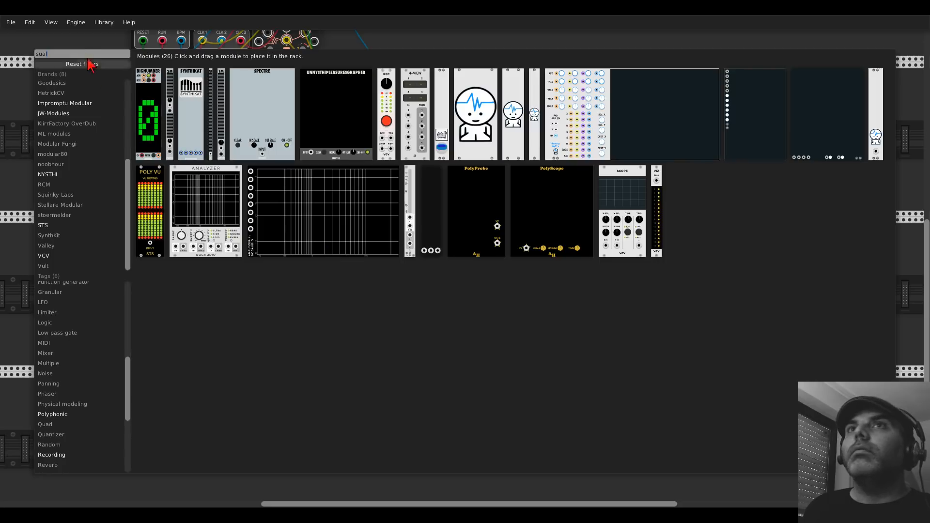
{"action": "left_click", "coordinate": [72, 64]}
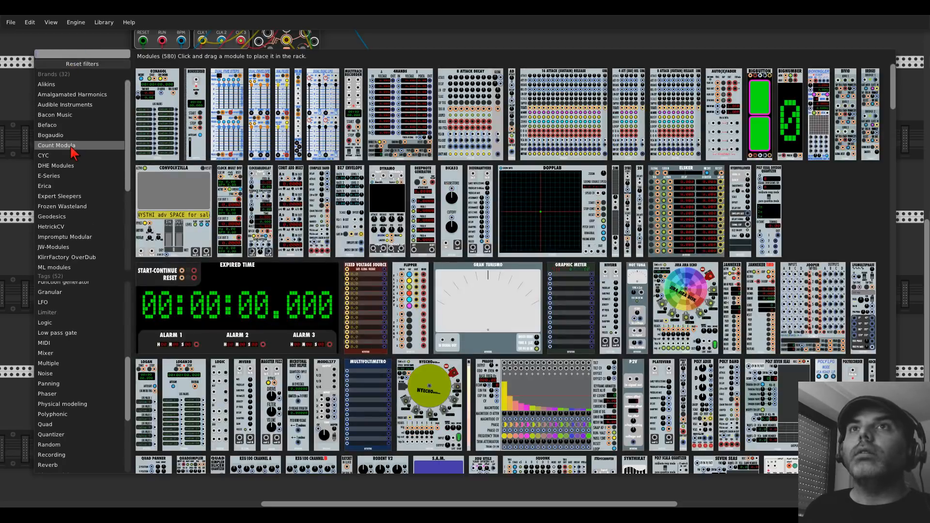
{"action": "left_click", "coordinate": [60, 126]}
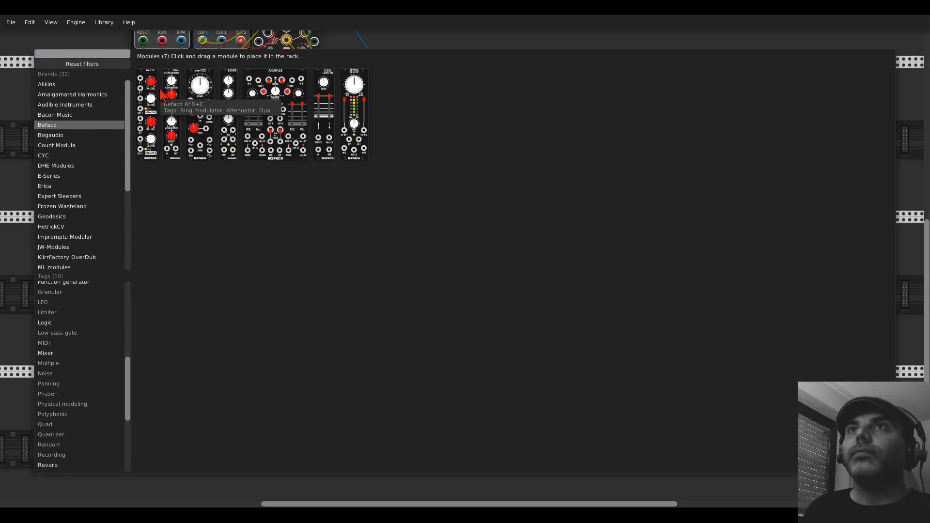
{"action": "key", "text": "Escape"}
{"action": "left_click_drag", "start_coordinate": [117, 99], "coordinate": [57, 107]}
{"action": "left_click_drag", "start_coordinate": [64, 225], "coordinate": [192, 282]}
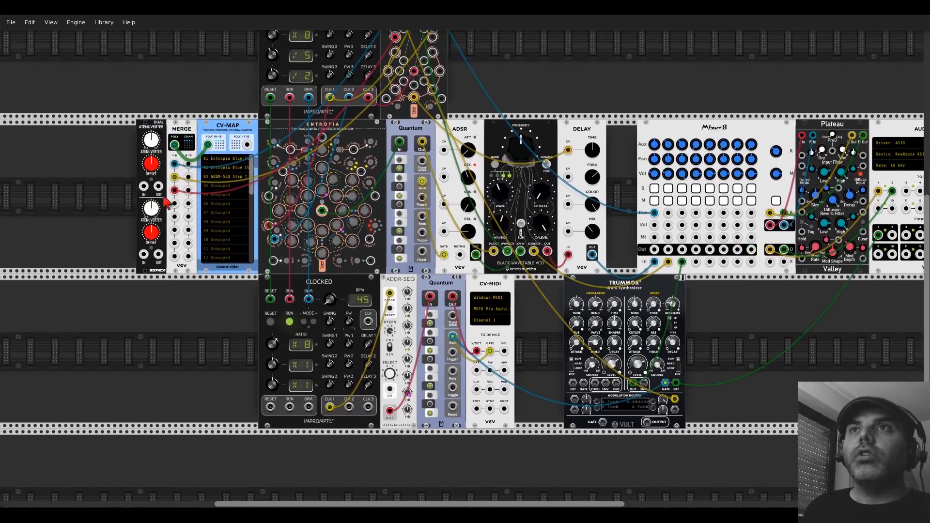
Step: Route the Branes signal through the Dual Atenuverter's first channel into Merge's third input, and turn up that channel's attenuverter and offset
{"action": "mouse_move", "coordinate": [174, 191]}
{"action": "left_mouse_down"}
{"action": "mouse_move", "coordinate": [144, 186]}
{"action": "mouse_move", "coordinate": [174, 190]}
{"action": "left_mouse_up"}
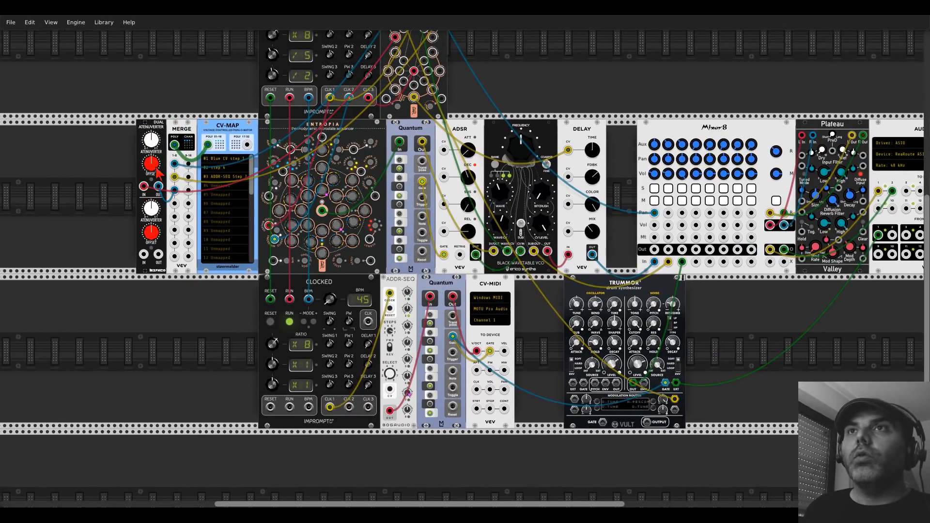
{"action": "left_click_drag", "start_coordinate": [155, 137], "coordinate": [155, 58]}
{"action": "left_click_drag", "start_coordinate": [155, 165], "coordinate": [155, 127]}
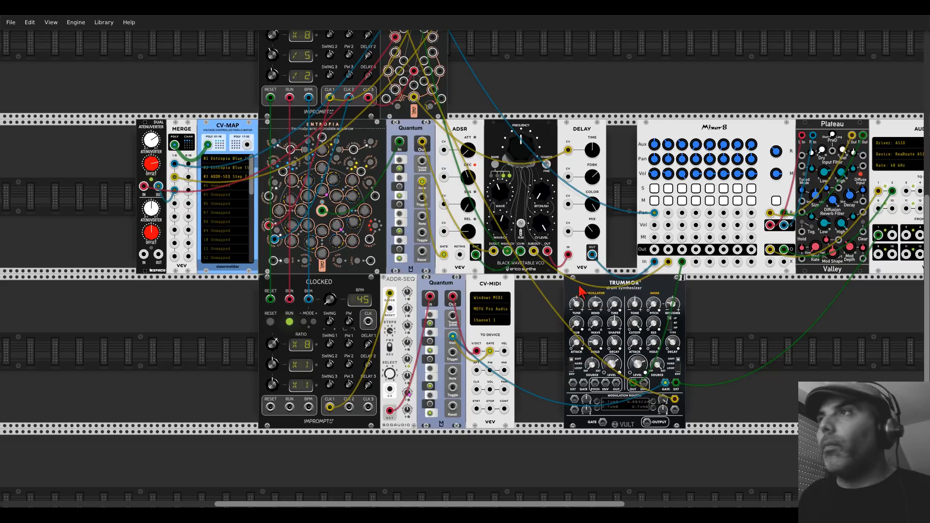
Step: Move Trummor² farther from CV-MIDI along the lower row to open up rack space between them
{"action": "left_click_drag", "start_coordinate": [575, 295], "coordinate": [679, 296]}
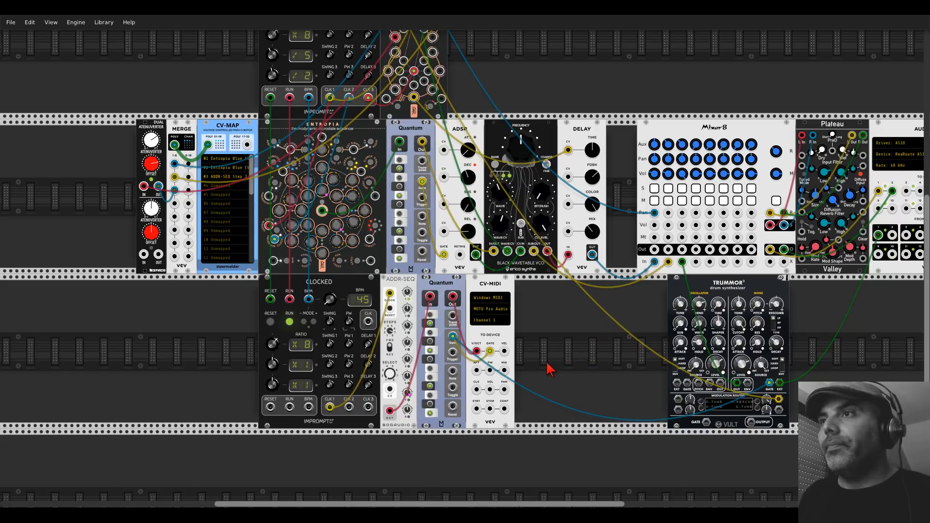
{"action": "scroll", "coordinate": [596, 362], "scroll_direction": "up", "scroll_amount": 2}
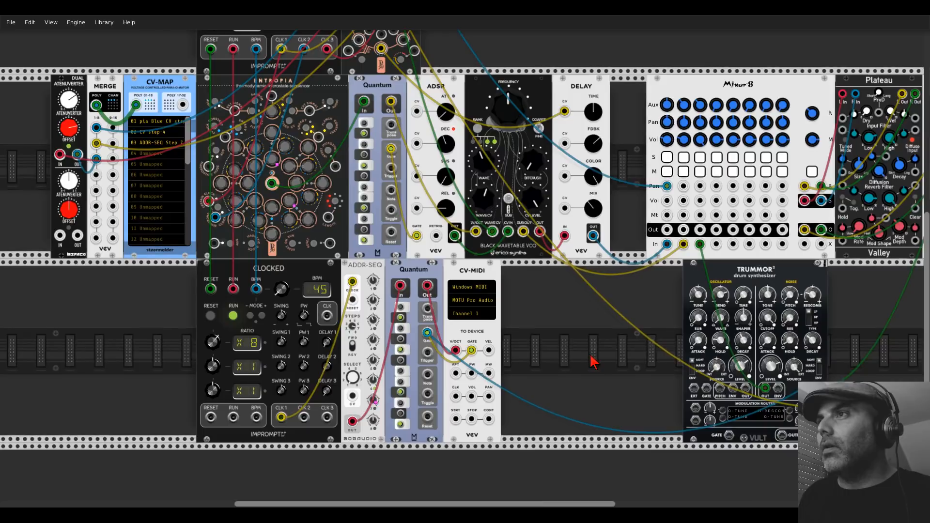
{"action": "scroll", "coordinate": [434, 333], "scroll_direction": "up", "scroll_amount": 2}
{"action": "scroll", "coordinate": [622, 326], "scroll_direction": "up", "scroll_amount": 3}
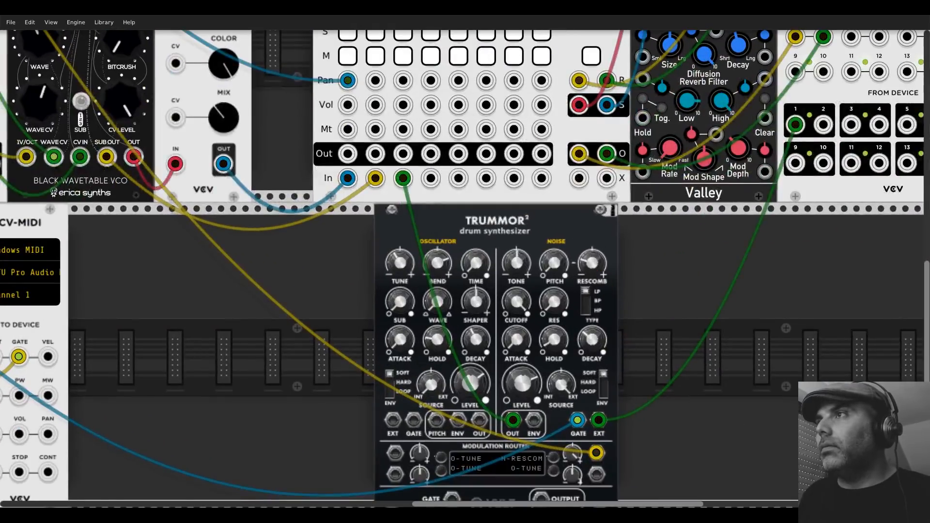
{"action": "scroll", "coordinate": [616, 252], "scroll_direction": "up", "scroll_amount": 1}
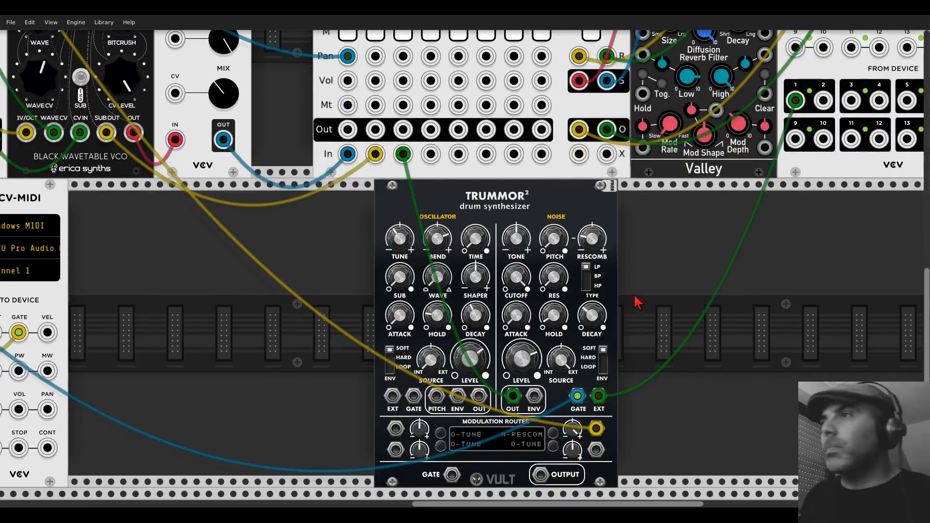
{"action": "scroll", "coordinate": [625, 308], "scroll_direction": "down", "scroll_amount": 2}
{"action": "scroll", "coordinate": [625, 307], "scroll_direction": "left", "scroll_amount": 1}
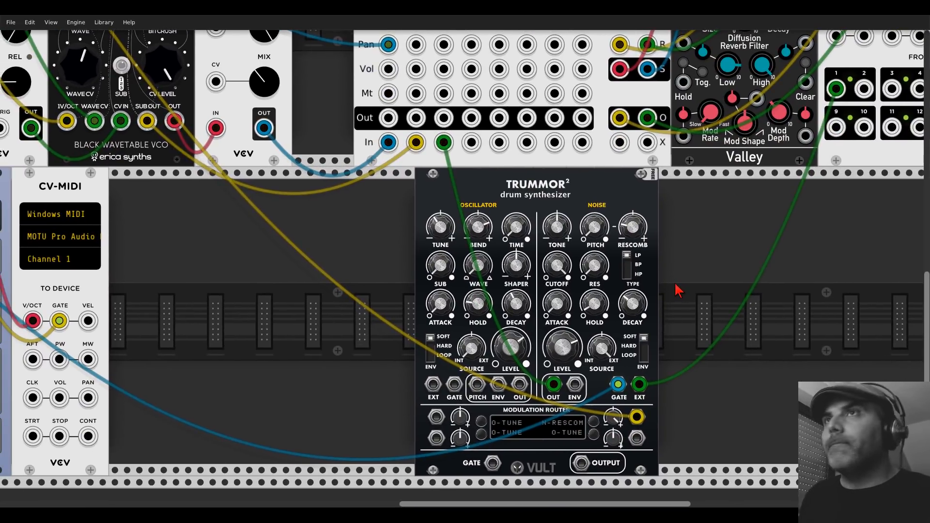
{"action": "left_click_drag", "start_coordinate": [468, 204], "coordinate": [567, 204]}
{"action": "scroll", "coordinate": [425, 231], "scroll_direction": "left", "scroll_amount": 3}
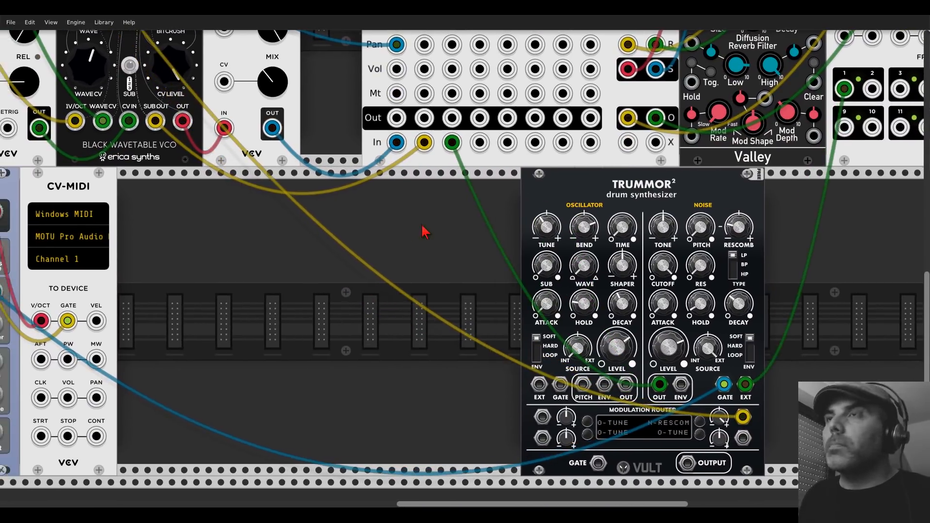
Step: Reset the module library's filters and browse the full module list for further modules for the rack
{"action": "right_click", "coordinate": [527, 220]}
{"action": "left_click", "coordinate": [78, 66]}
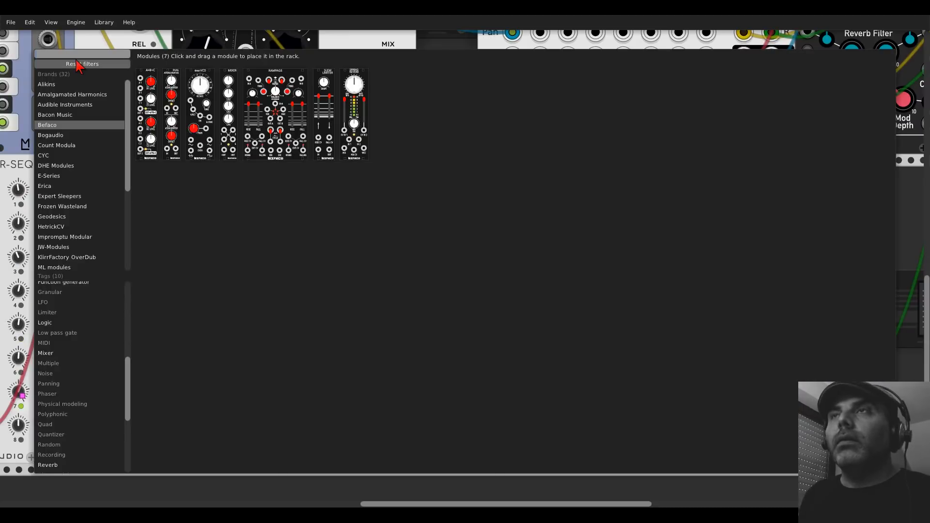
{"action": "scroll", "coordinate": [252, 213], "scroll_direction": "down", "scroll_amount": 5}
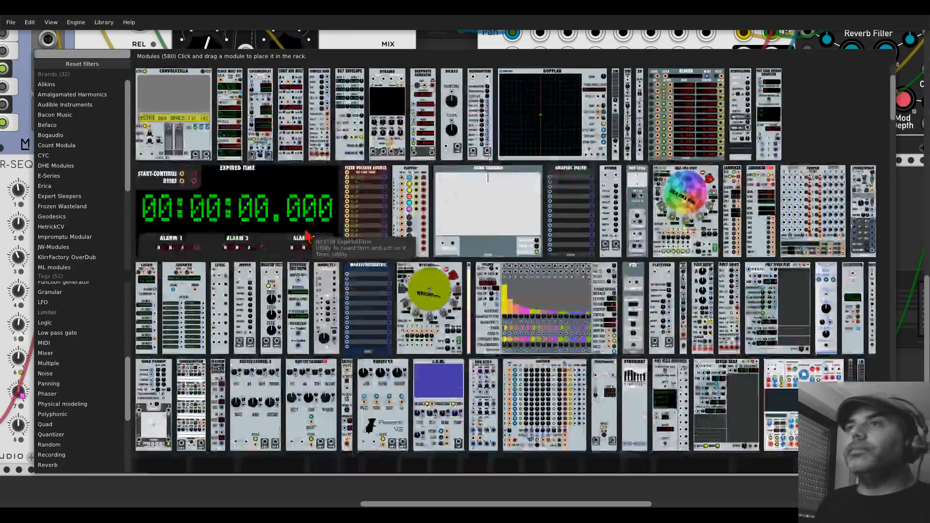
{"action": "scroll", "coordinate": [306, 236], "scroll_direction": "up", "scroll_amount": 3}
{"action": "scroll", "coordinate": [305, 237], "scroll_direction": "up", "scroll_amount": 2}
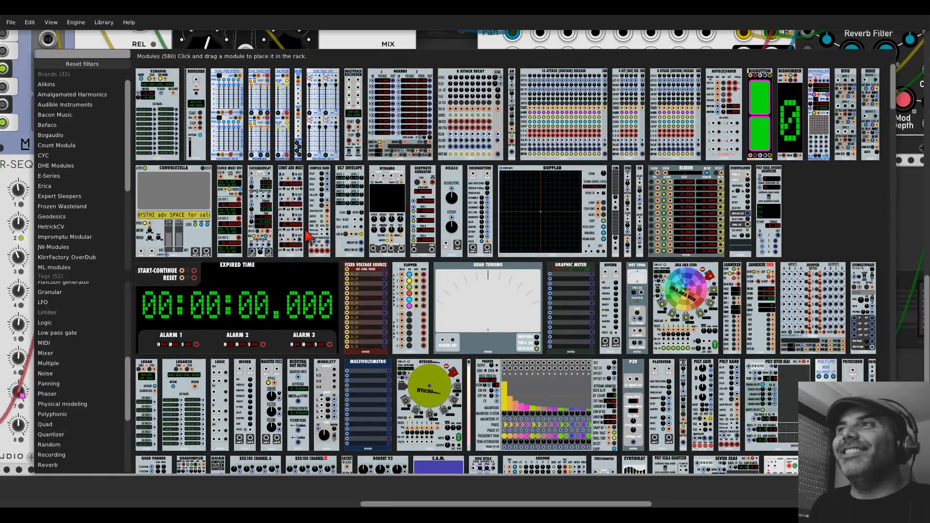
{"action": "scroll", "coordinate": [305, 236], "scroll_direction": "down", "scroll_amount": 6}
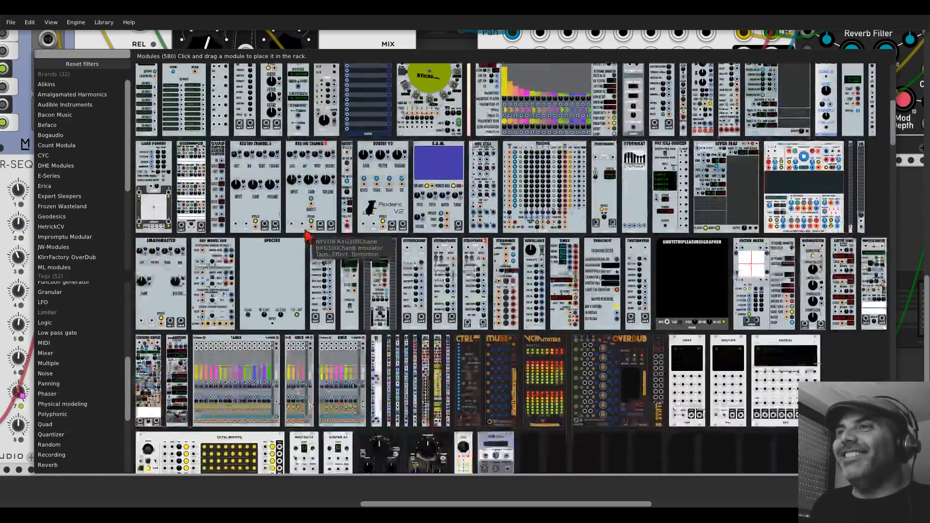
{"action": "scroll", "coordinate": [306, 237], "scroll_direction": "down", "scroll_amount": 1}
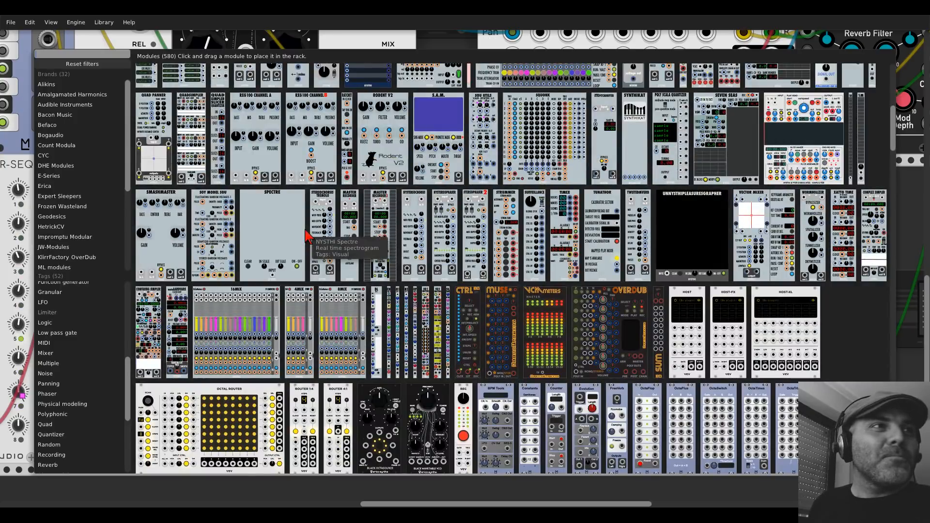
{"action": "scroll", "coordinate": [305, 236], "scroll_direction": "down", "scroll_amount": 3}
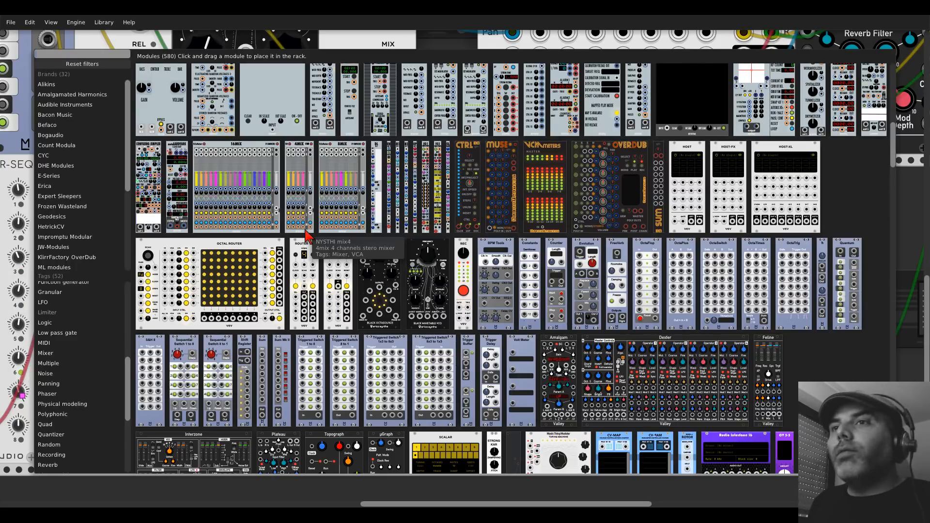
{"action": "scroll", "coordinate": [305, 236], "scroll_direction": "down", "scroll_amount": 3}
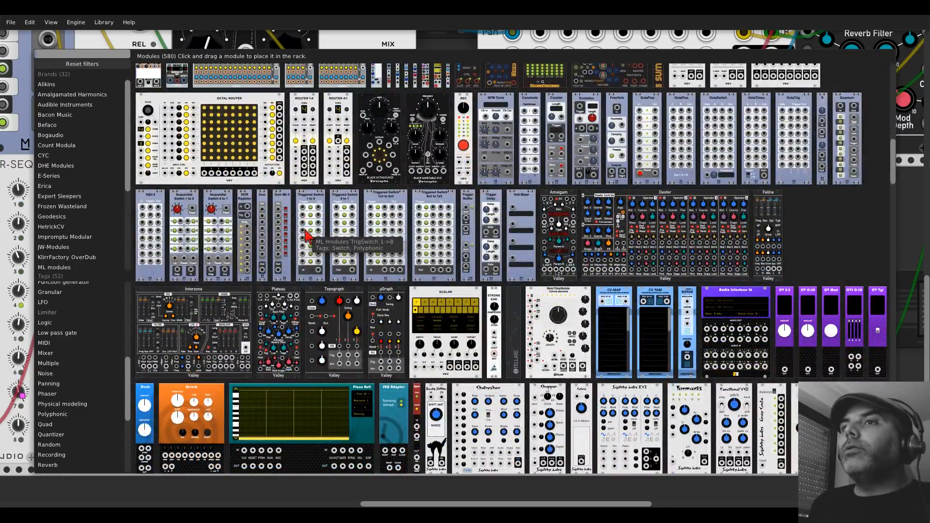
{"action": "scroll", "coordinate": [305, 237], "scroll_direction": "down", "scroll_amount": 5}
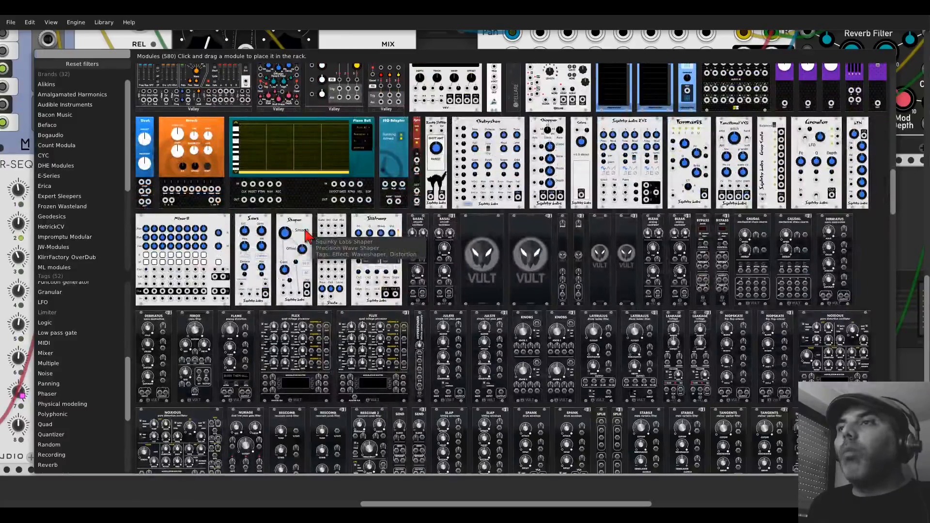
{"action": "scroll", "coordinate": [306, 236], "scroll_direction": "down", "scroll_amount": 5}
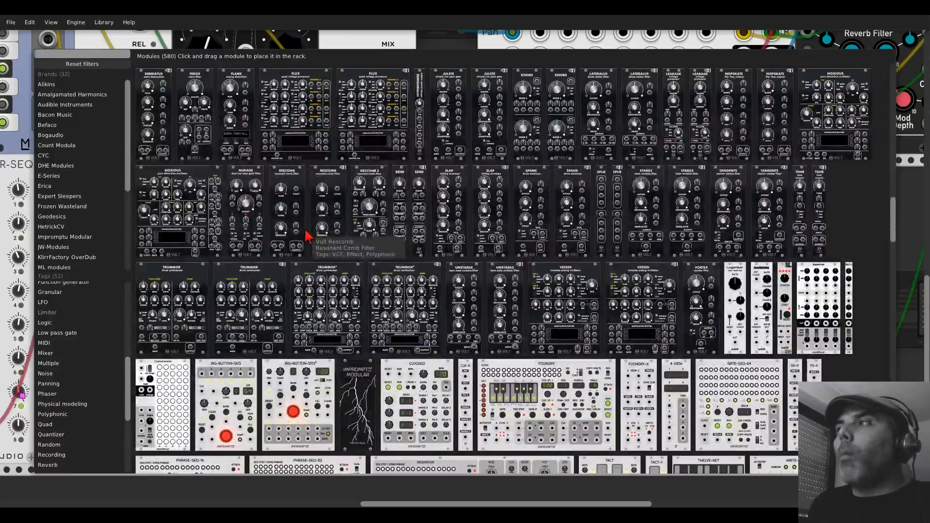
{"action": "scroll", "coordinate": [305, 237], "scroll_direction": "down", "scroll_amount": 4}
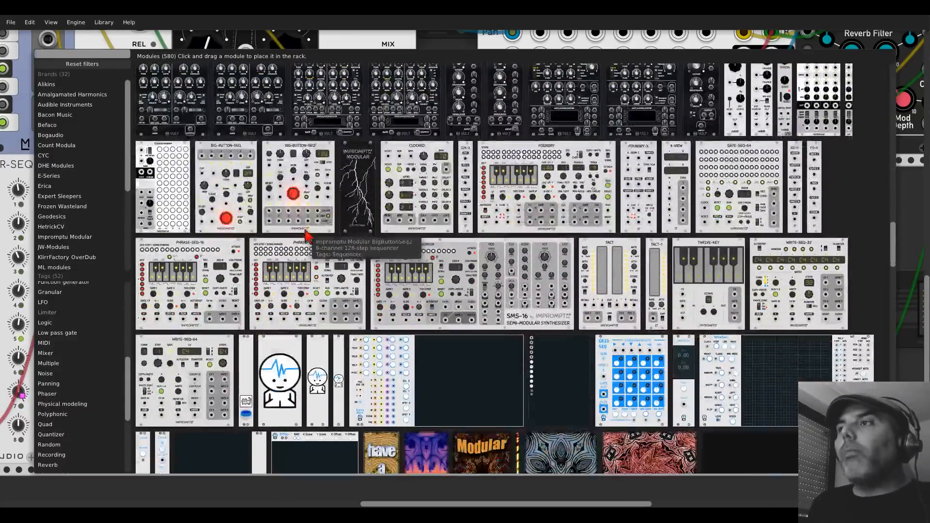
{"action": "scroll", "coordinate": [305, 236], "scroll_direction": "down", "scroll_amount": 5}
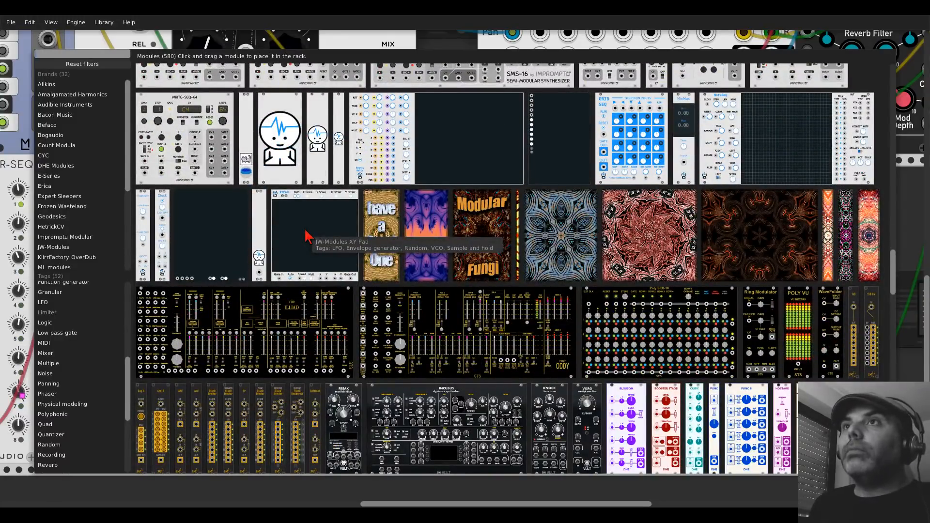
{"action": "scroll", "coordinate": [307, 236], "scroll_direction": "up", "scroll_amount": 1}
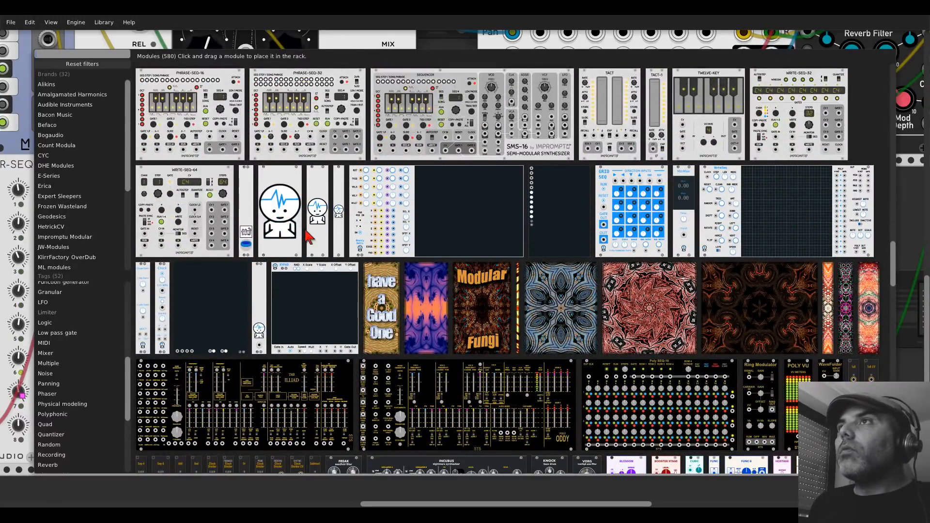
{"action": "scroll", "coordinate": [305, 231], "scroll_direction": "up", "scroll_amount": 4}
{"action": "left_click", "coordinate": [905, 190]}
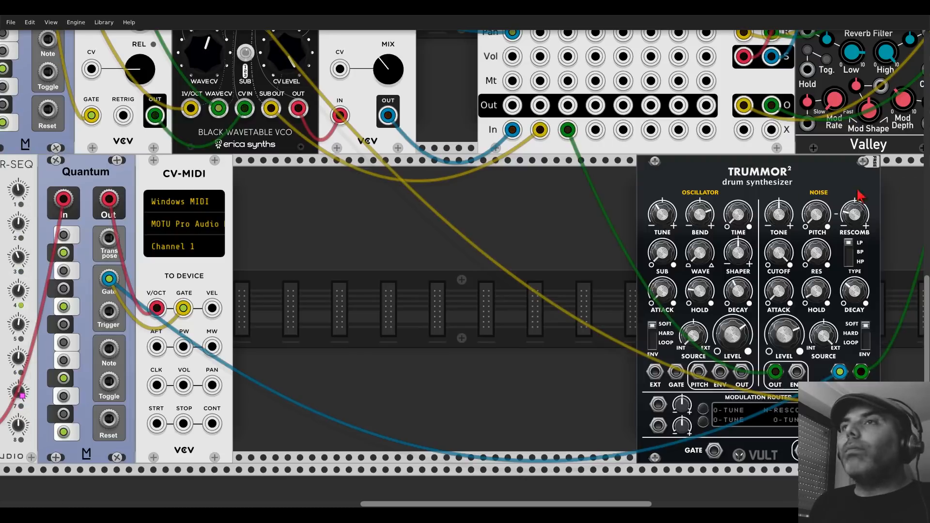
Step: Search the module library for "kinks" and add the Audible Instruments Utilities module in the lower row near CV-MIDI
{"action": "left_click_drag", "start_coordinate": [284, 328], "coordinate": [612, 269]}
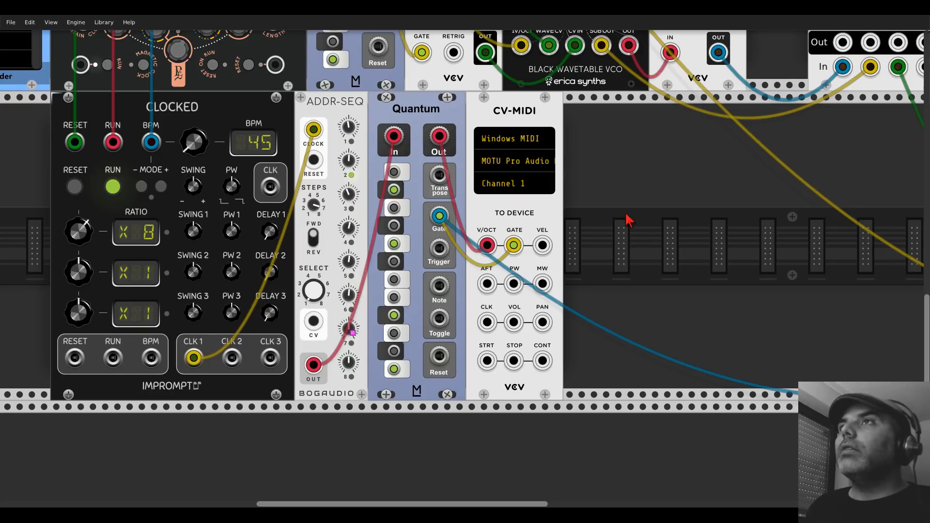
{"action": "scroll", "coordinate": [531, 290], "scroll_direction": "down", "scroll_amount": 5}
{"action": "right_click", "coordinate": [529, 291]}
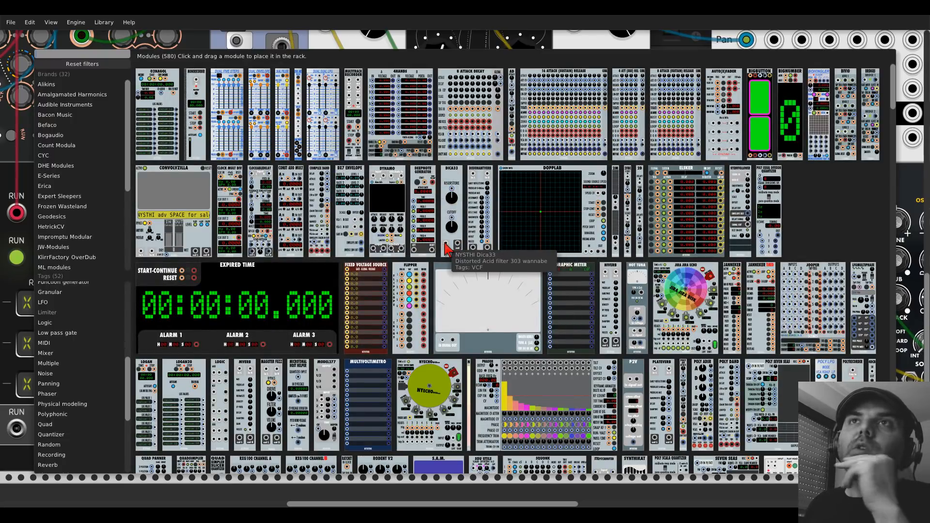
{"action": "type", "text": "kinks"}
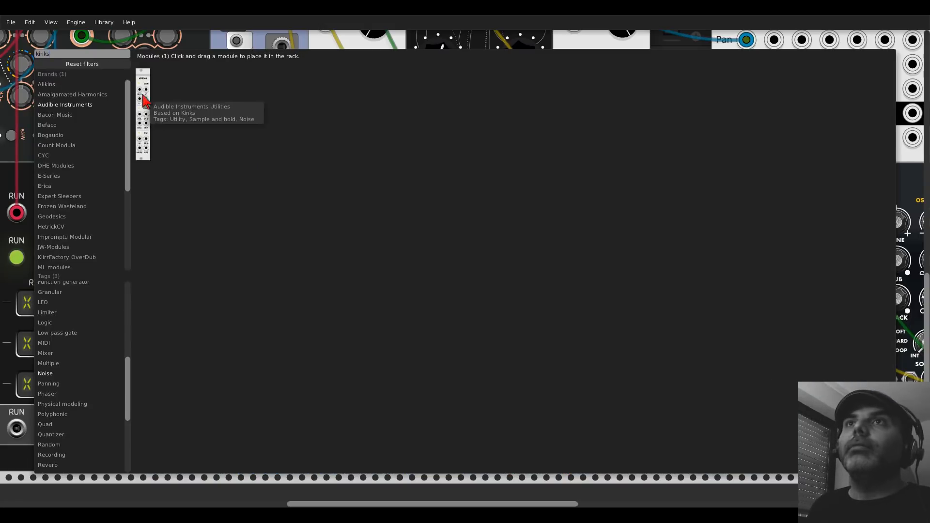
{"action": "left_click_drag", "start_coordinate": [144, 101], "coordinate": [533, 276]}
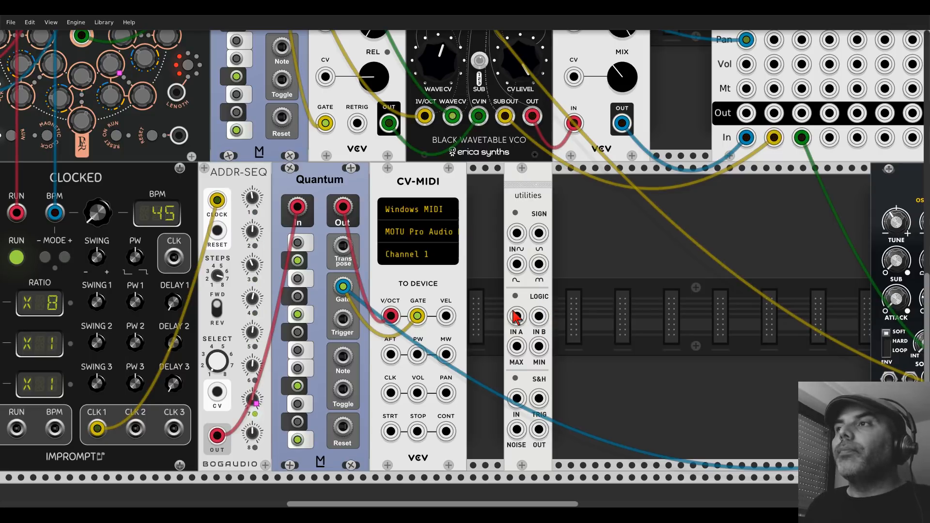
Step: Patch the upper Quantum's output to Utilities' logic IN A and the lower Quantum's output to logic IN B
{"action": "left_click_drag", "start_coordinate": [417, 316], "coordinate": [339, 126]}
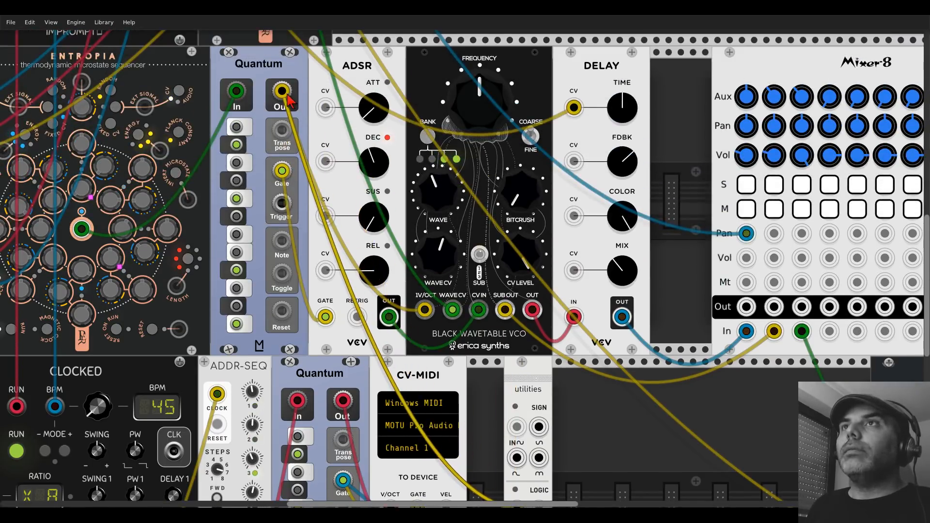
{"action": "scroll", "coordinate": [322, 124], "scroll_direction": "down", "scroll_amount": 5}
{"action": "left_click_drag", "start_coordinate": [540, 350], "coordinate": [343, 232]}
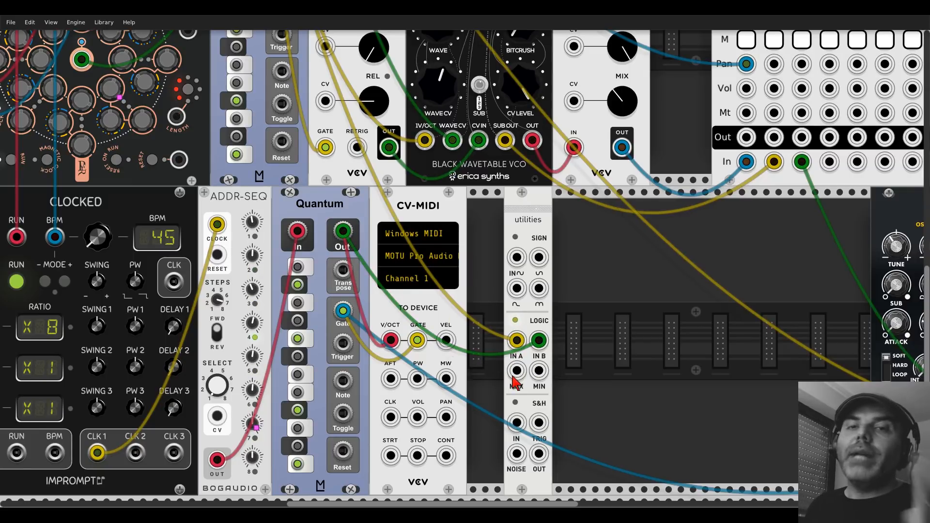
Step: Search the module library for "mer" and add a second Merge module directly beside Utilities
{"action": "left_click_drag", "start_coordinate": [602, 268], "coordinate": [503, 220]}
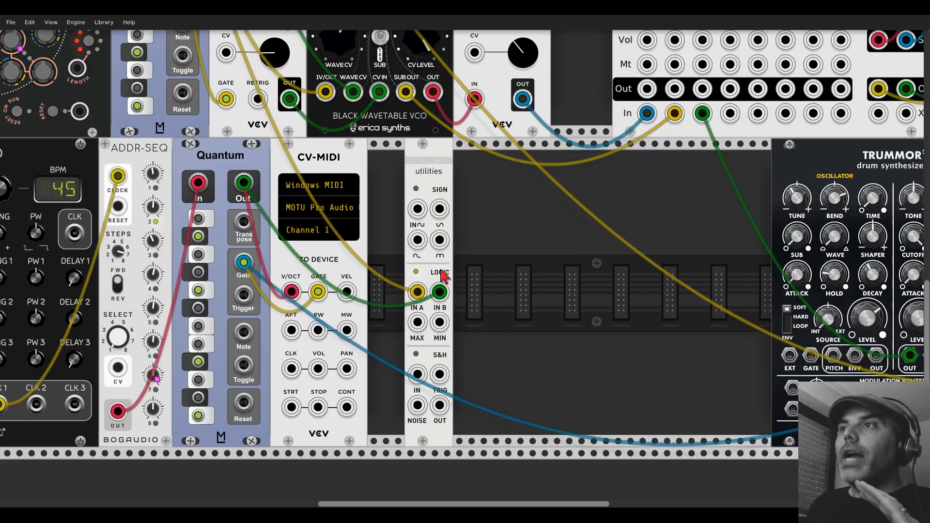
{"action": "right_click", "coordinate": [474, 291]}
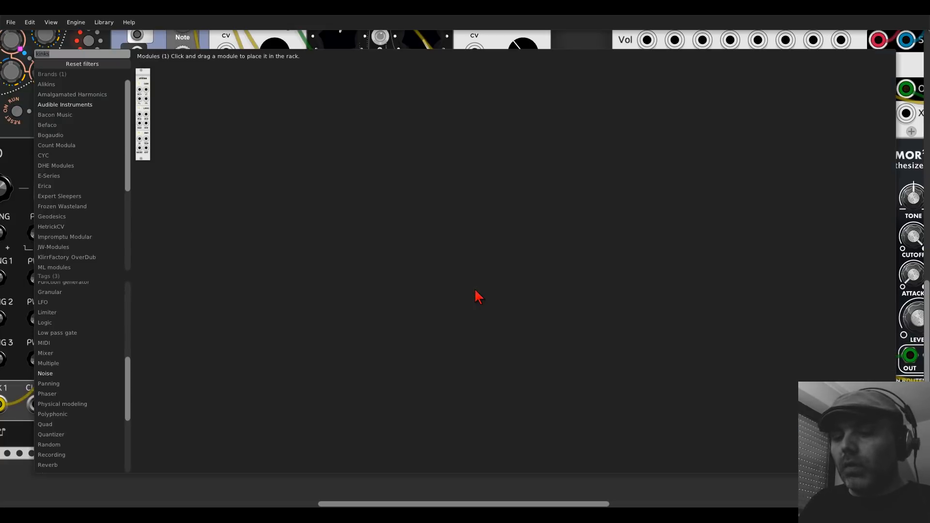
{"action": "type", "text": "meg"}
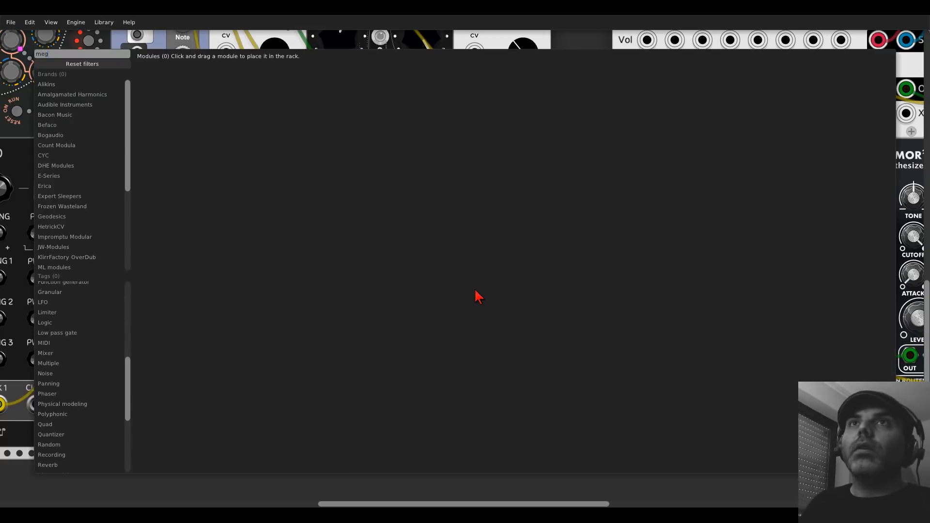
{"action": "key", "text": "BackSpace"}
{"action": "type", "text": "r"}
{"action": "left_click", "coordinate": [245, 97]}
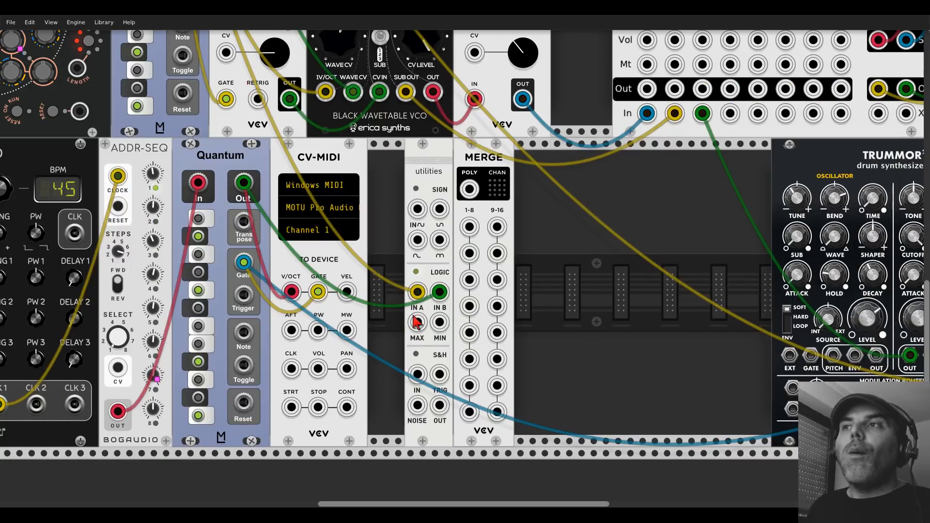
Step: Patch Utilities' logic MAX and MIN outputs to the new Merge's first and second inputs, and shift both modules slightly closer to CV-MIDI
{"action": "left_click_drag", "start_coordinate": [417, 322], "coordinate": [470, 233]}
{"action": "left_click_drag", "start_coordinate": [439, 322], "coordinate": [469, 253]}
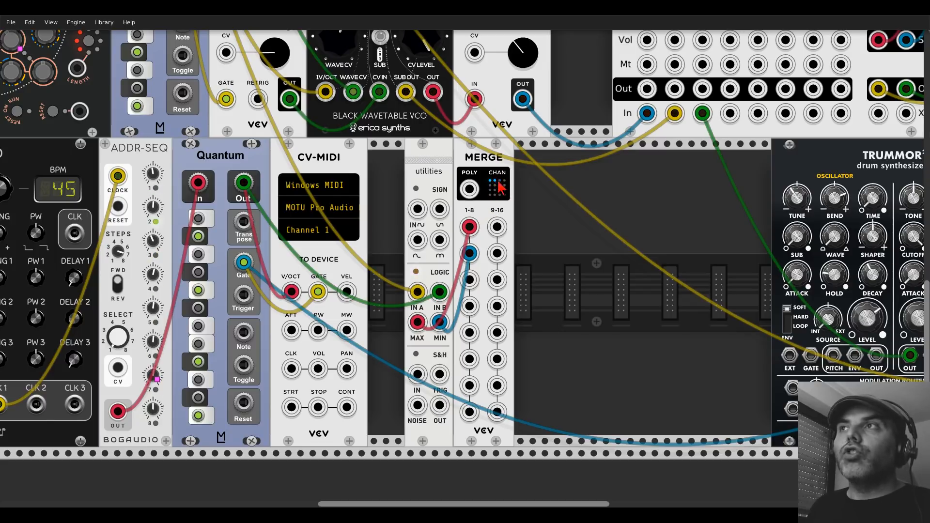
{"action": "left_click_drag", "start_coordinate": [441, 165], "coordinate": [459, 154]}
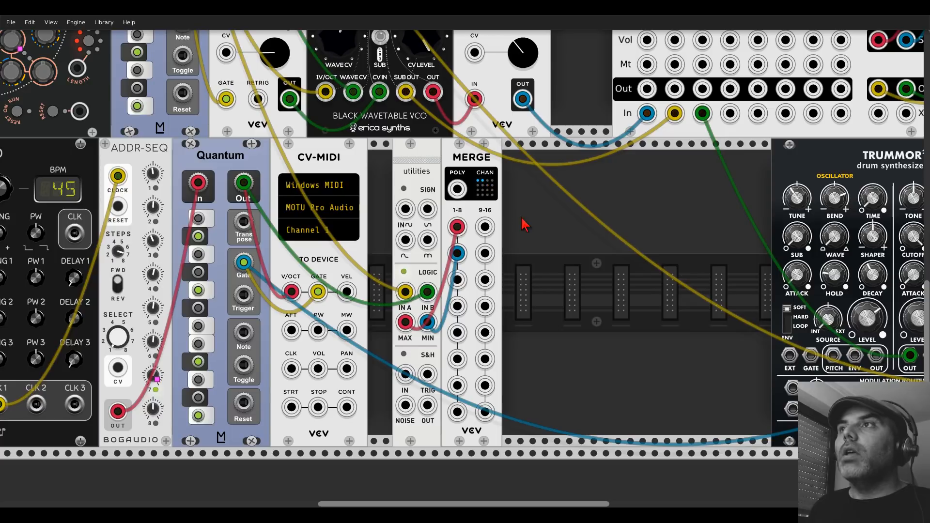
Step: Search the module library for "basal" and add the Vult Basal (Free) oscillator directly beside the new Merge
{"action": "right_click", "coordinate": [527, 227]}
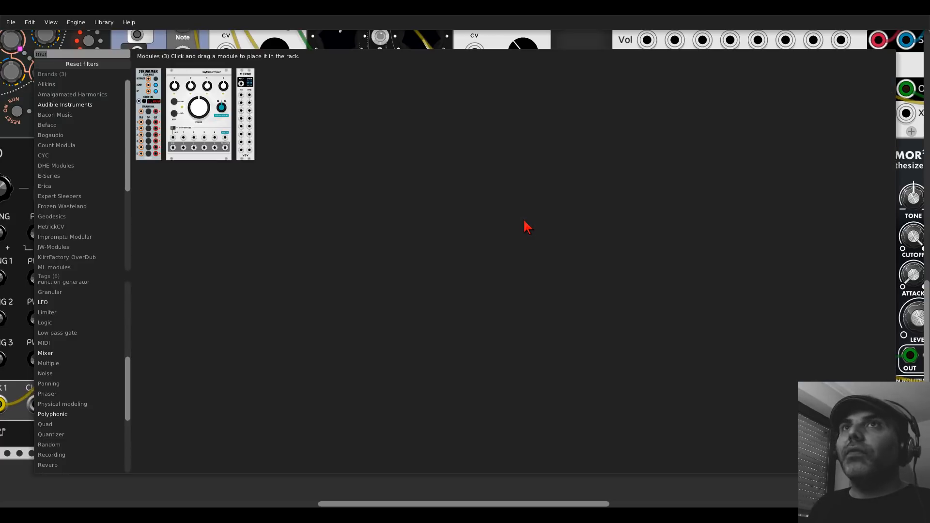
{"action": "type", "text": "basal"}
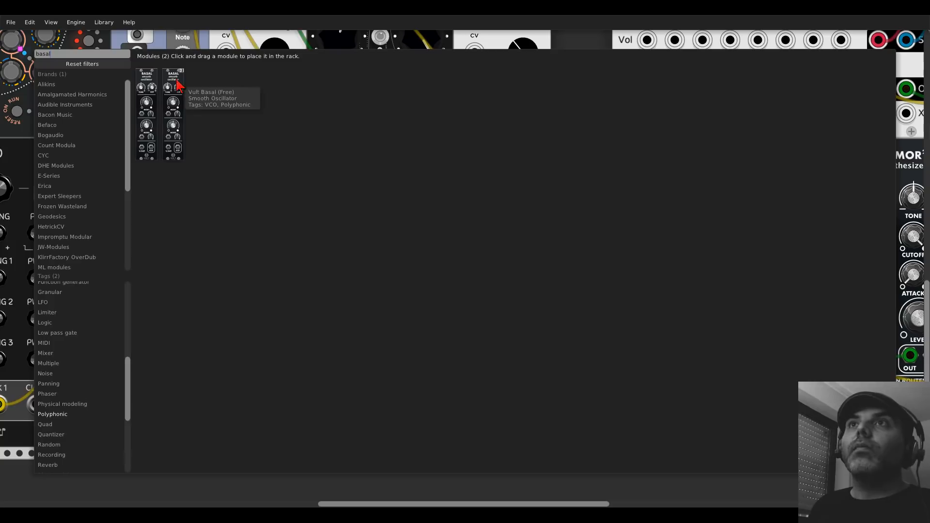
{"action": "left_click", "coordinate": [176, 107]}
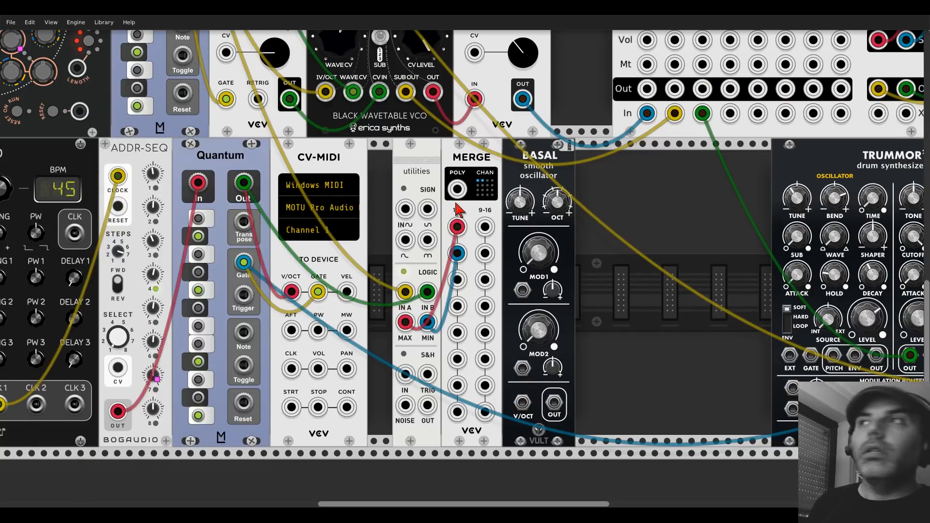
{"action": "scroll", "coordinate": [552, 256], "scroll_direction": "up", "scroll_amount": 5}
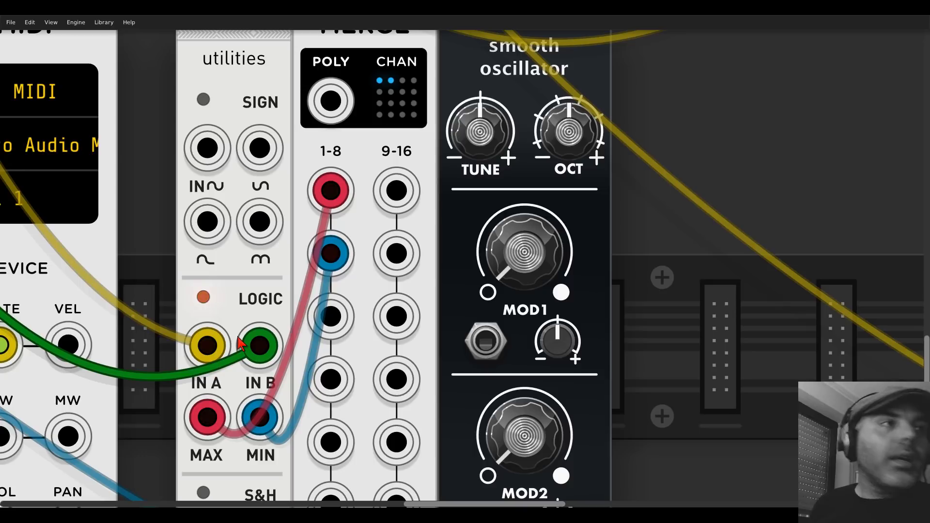
{"action": "scroll", "coordinate": [352, 257], "scroll_direction": "down", "scroll_amount": 7}
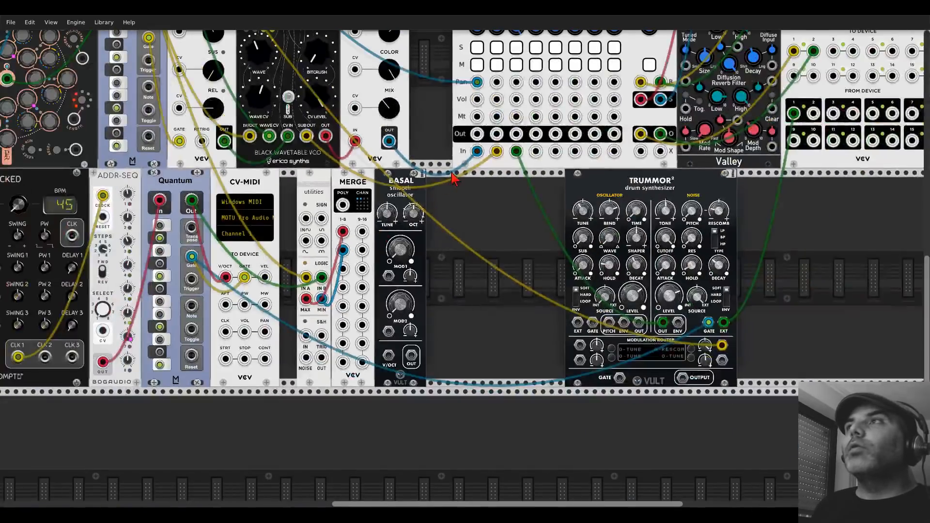
Step: Mute the master output of Mixer-8 and unmute it again
{"action": "left_click_drag", "start_coordinate": [562, 71], "coordinate": [400, 185]}
{"action": "left_click", "coordinate": [488, 179]}
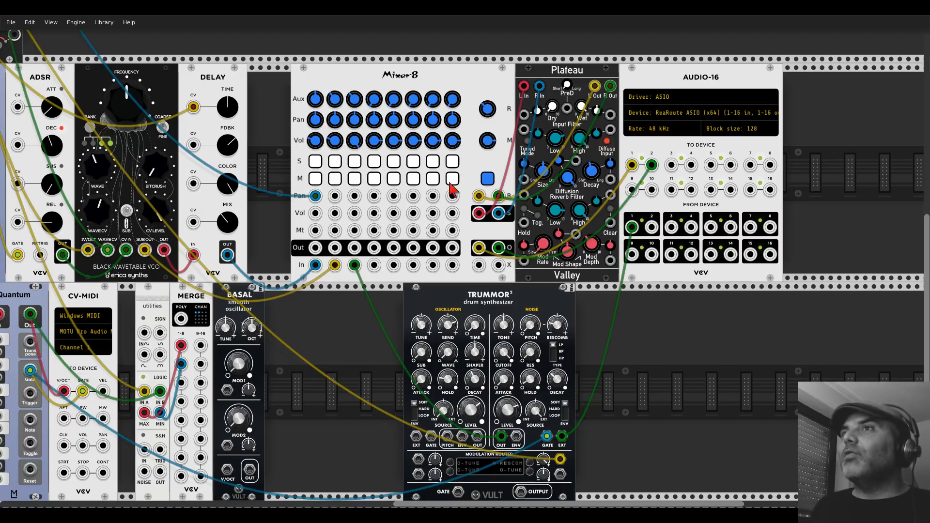
{"action": "left_click", "coordinate": [485, 180]}
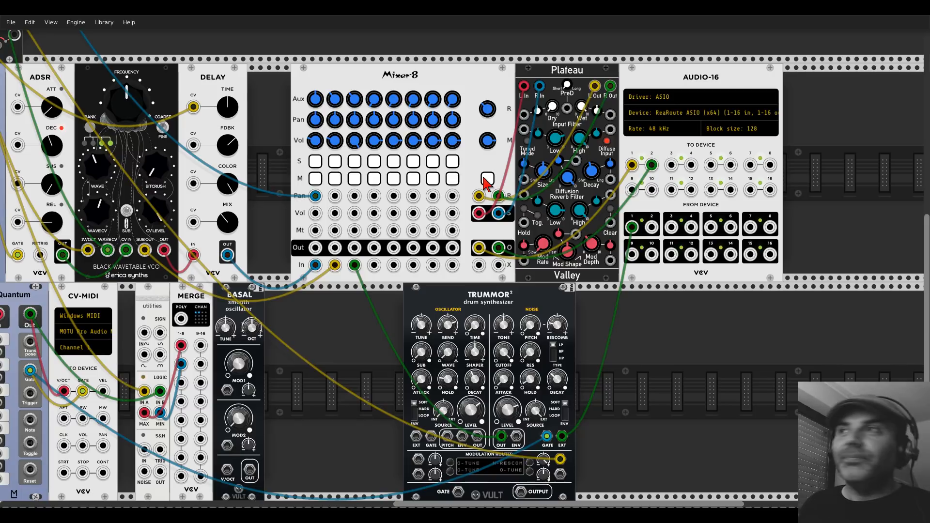
Step: Patch the polyphonic output of MERGE into the V/OCT input of the BASAL oscillator
{"action": "left_click_drag", "start_coordinate": [307, 380], "coordinate": [453, 307]}
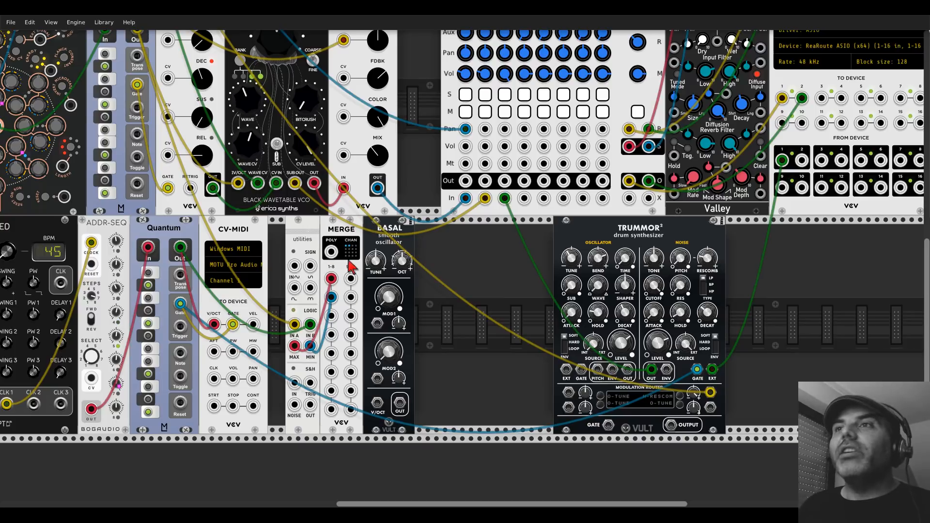
{"action": "left_click_drag", "start_coordinate": [331, 297], "coordinate": [303, 347]}
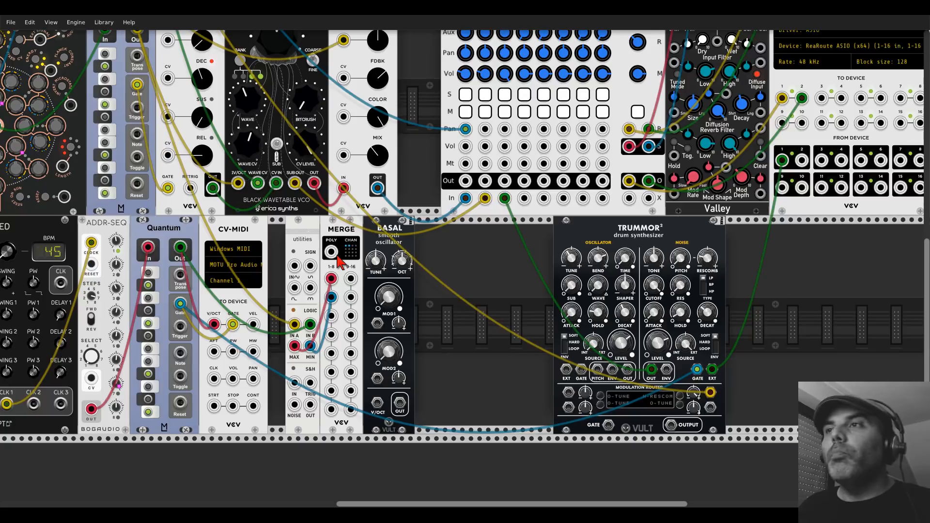
{"action": "scroll", "coordinate": [338, 262], "scroll_direction": "up", "scroll_amount": 2}
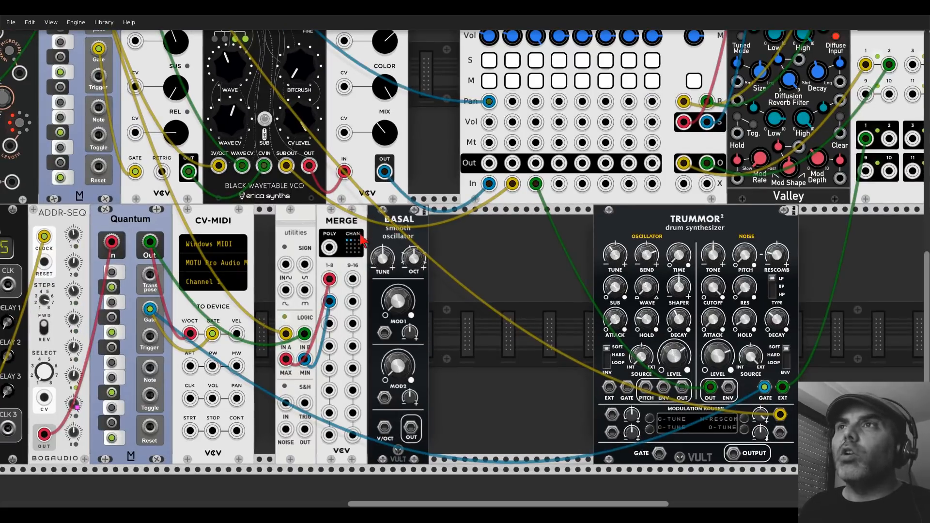
{"action": "left_click_drag", "start_coordinate": [329, 247], "coordinate": [386, 427]}
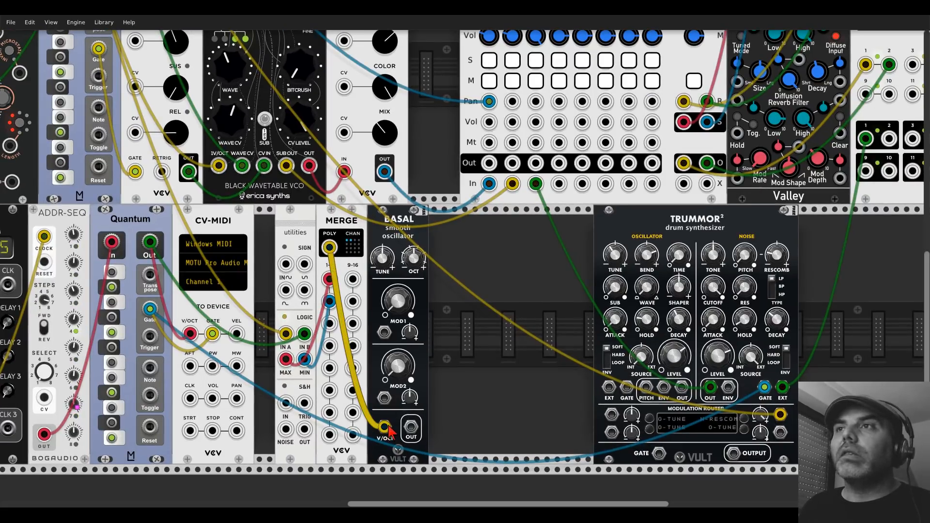
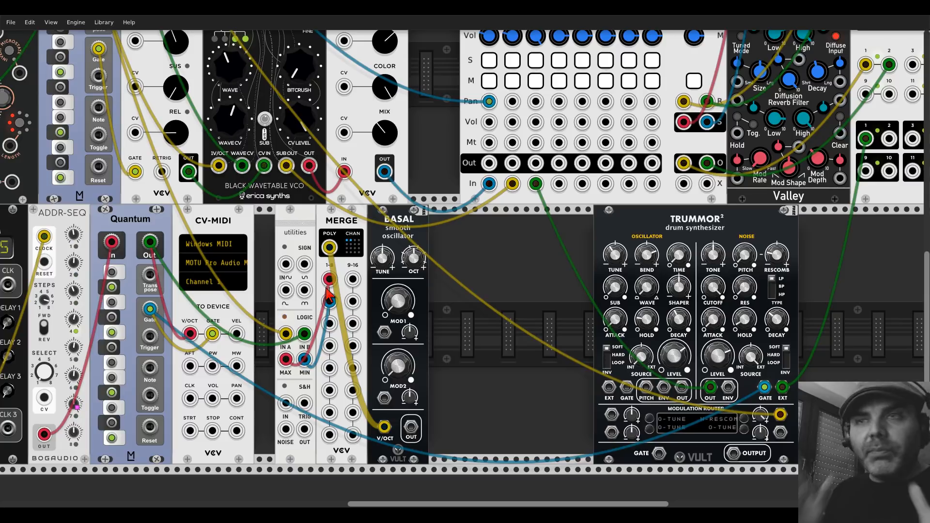
Step: Add the VCV Split module beside BASAL and patch BASAL's output into its polyphonic input
{"action": "right_click", "coordinate": [463, 324]}
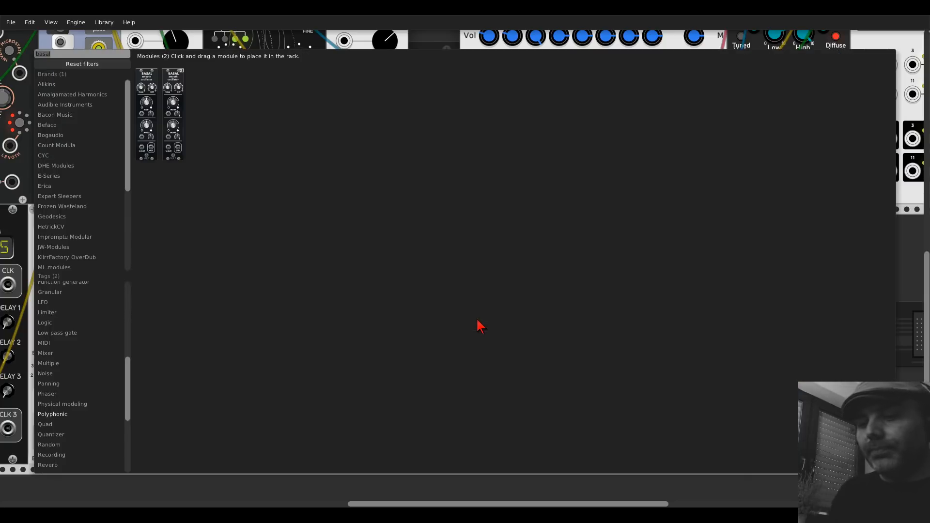
{"action": "type", "text": "split"}
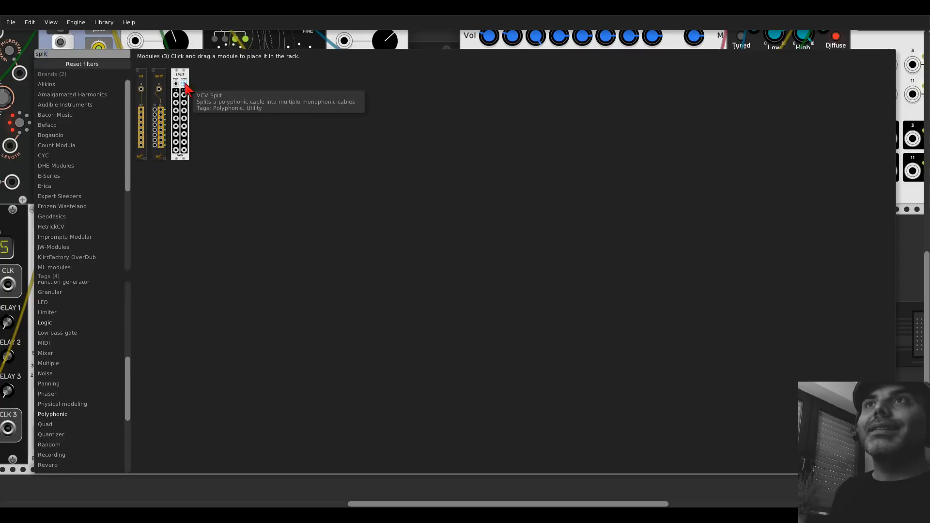
{"action": "left_click", "coordinate": [187, 89]}
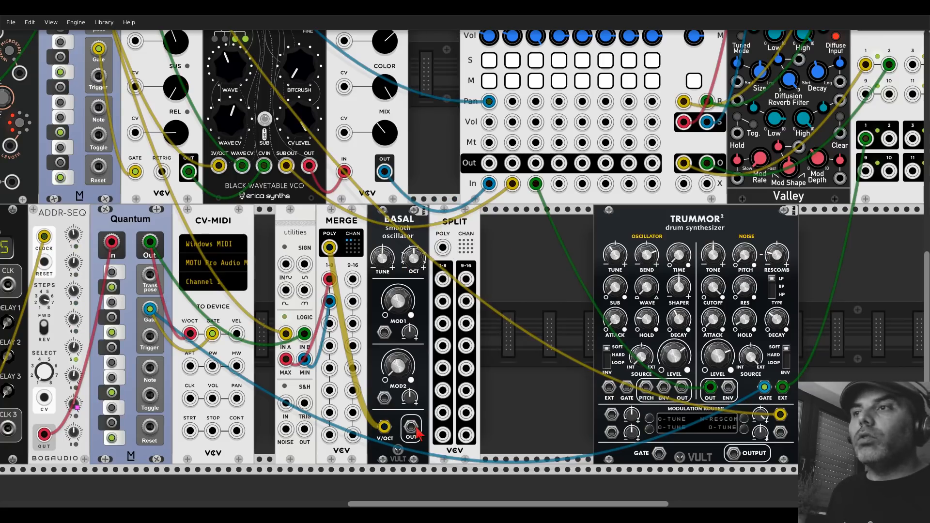
{"action": "left_click_drag", "start_coordinate": [411, 427], "coordinate": [441, 248]}
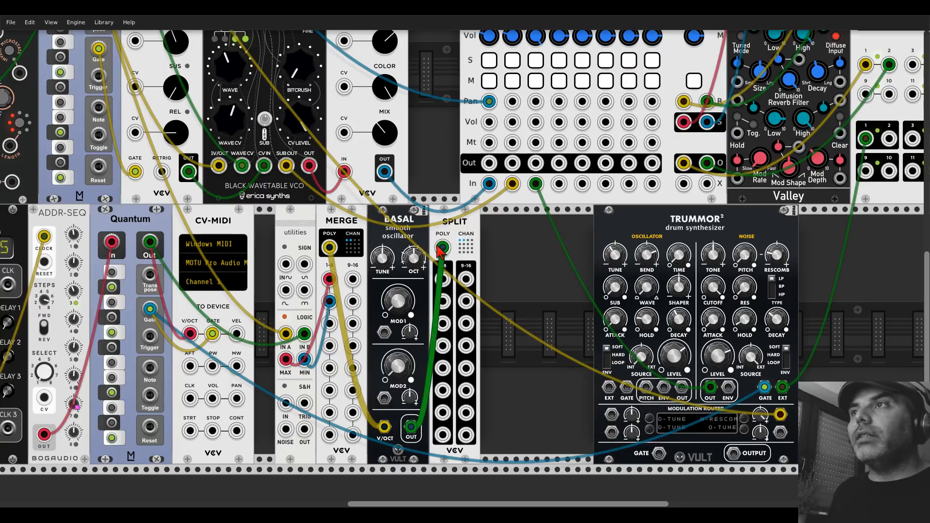
Step: Patch the first and second outputs of SPLIT into Mixer-8 inputs 4 and 5
{"action": "scroll", "coordinate": [463, 247], "scroll_direction": "up", "scroll_amount": 3}
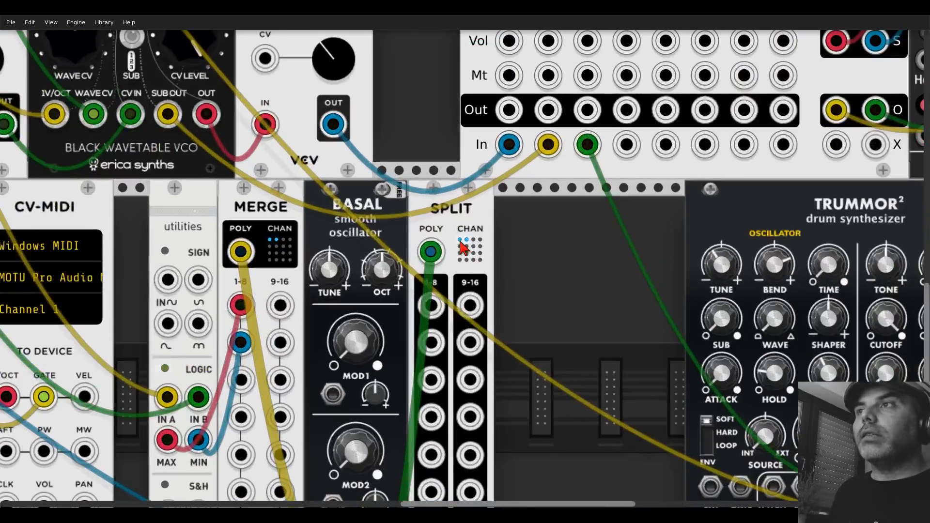
{"action": "scroll", "coordinate": [463, 247], "scroll_direction": "down", "scroll_amount": 2}
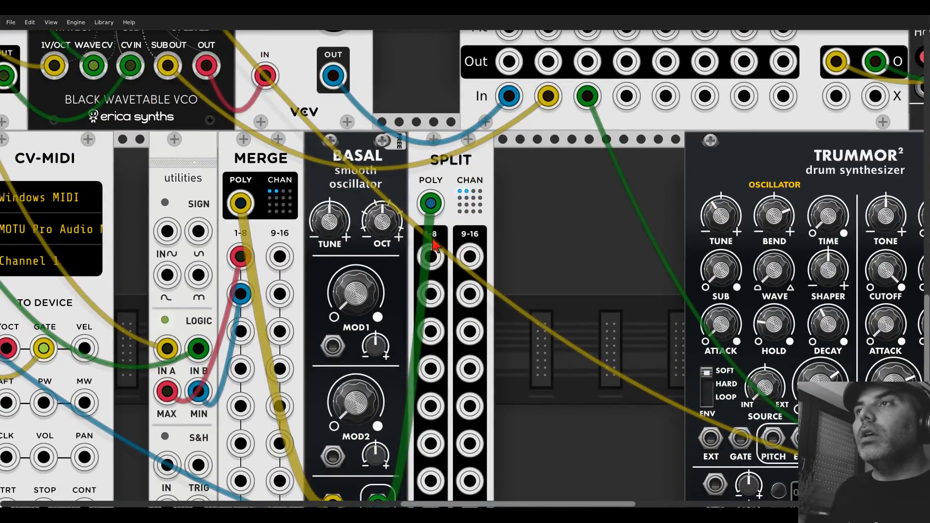
{"action": "left_click_drag", "start_coordinate": [433, 257], "coordinate": [431, 391]}
{"action": "scroll", "coordinate": [434, 256], "scroll_direction": "up", "scroll_amount": 4}
{"action": "scroll", "coordinate": [434, 257], "scroll_direction": "up", "scroll_amount": 2}
{"action": "scroll", "coordinate": [629, 264], "scroll_direction": "down", "scroll_amount": 2}
Step: Lower the volumes of Mixer-8 channels 4 and 5, and pan channel 4 hard left and channel 5 hard right
{"action": "scroll", "coordinate": [603, 228], "scroll_direction": "up", "scroll_amount": 11}
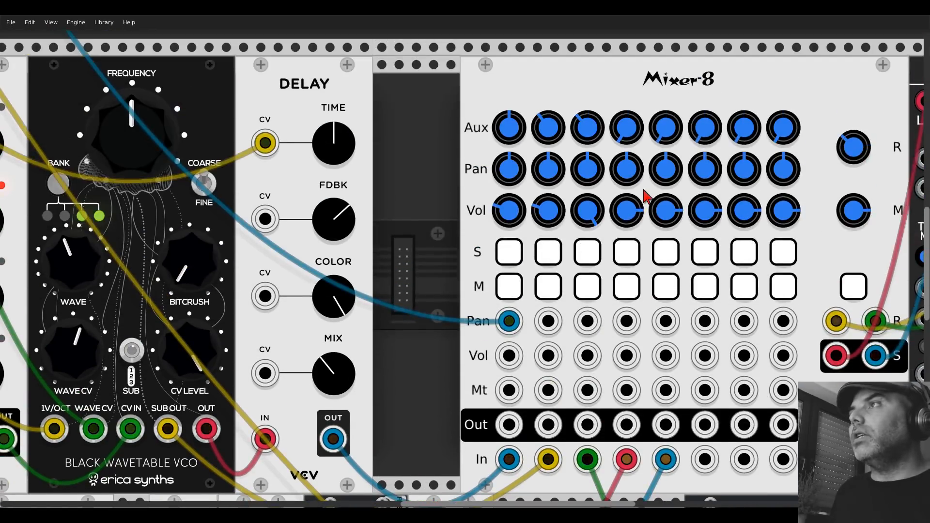
{"action": "left_click_drag", "start_coordinate": [626, 210], "coordinate": [626, 276]}
{"action": "left_click_drag", "start_coordinate": [666, 210], "coordinate": [666, 260]}
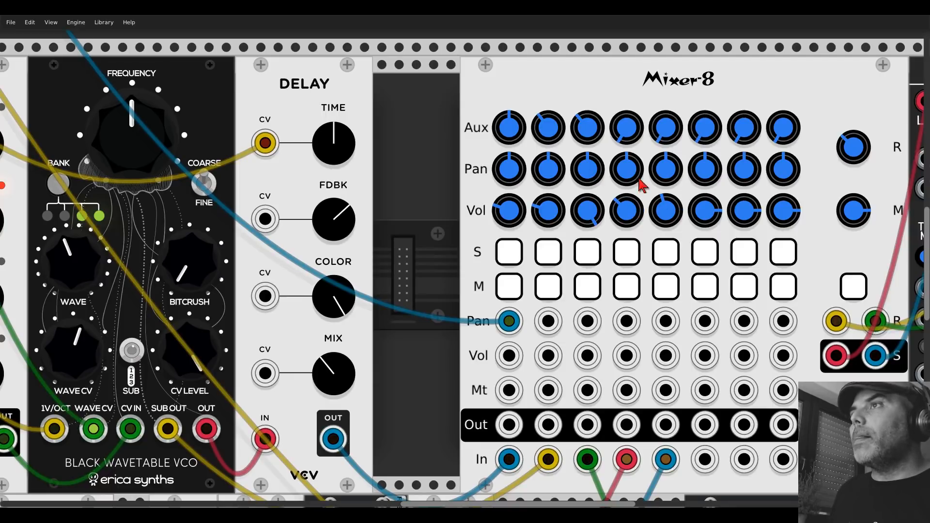
{"action": "left_click_drag", "start_coordinate": [642, 184], "coordinate": [641, 218]}
{"action": "left_click_drag", "start_coordinate": [667, 184], "coordinate": [667, 160]}
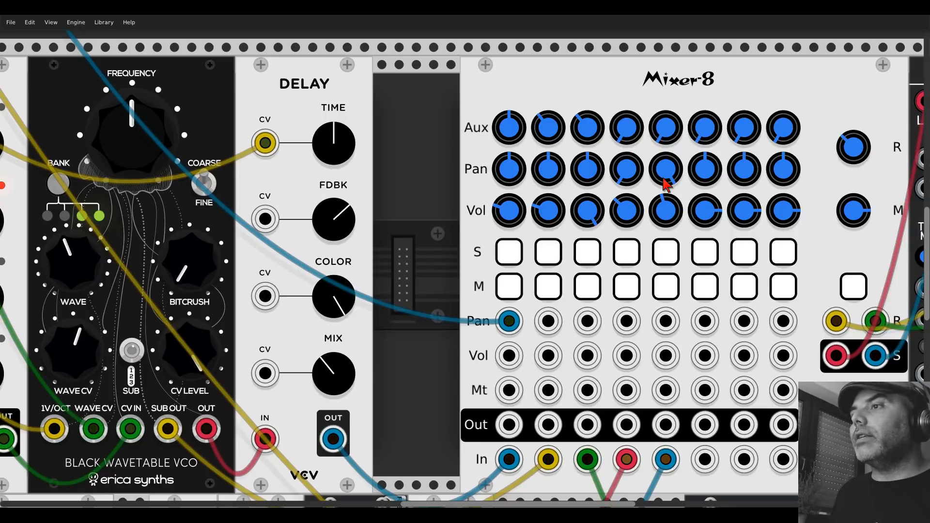
Step: Raise BASAL's MOD1 knob to about 11 o'clock and its MOD2 knob to about 9 o'clock
{"action": "scroll", "coordinate": [661, 183], "scroll_direction": "down", "scroll_amount": 7}
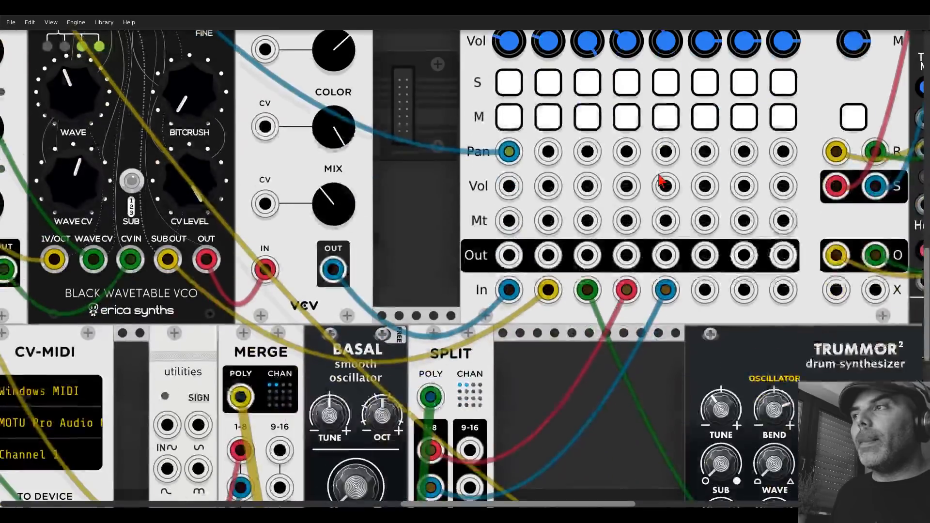
{"action": "scroll", "coordinate": [661, 183], "scroll_direction": "down", "scroll_amount": 10}
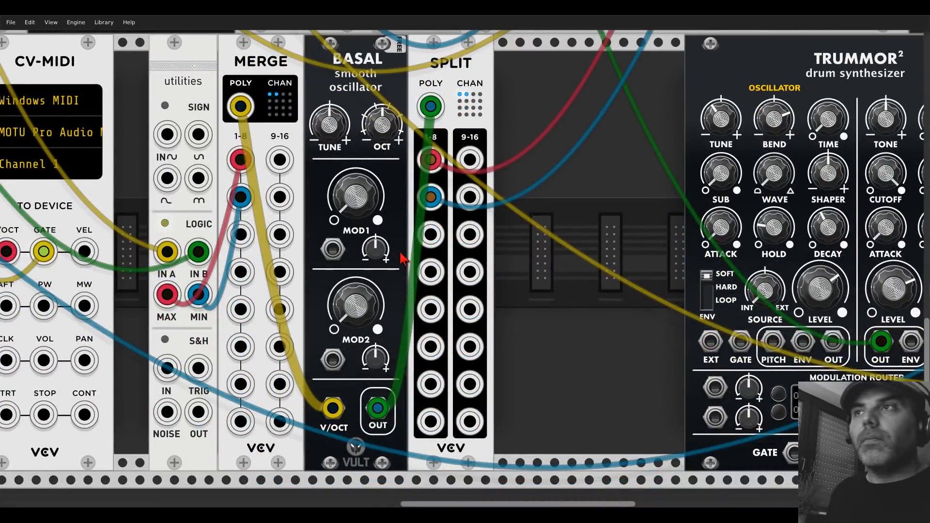
{"action": "left_click_drag", "start_coordinate": [355, 305], "coordinate": [355, 264]}
{"action": "left_click_drag", "start_coordinate": [355, 197], "coordinate": [355, 160]}
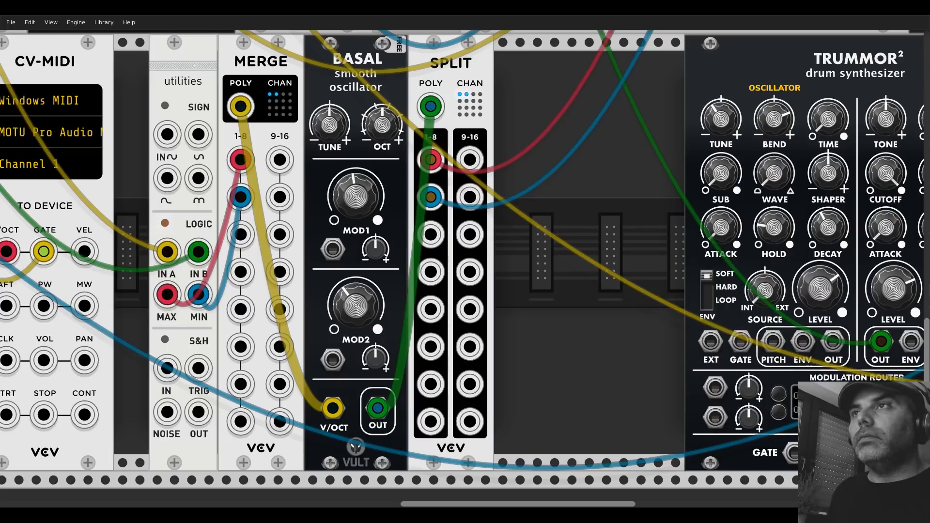
{"action": "left_click_drag", "start_coordinate": [366, 213], "coordinate": [366, 208]}
{"action": "left_click_drag", "start_coordinate": [367, 305], "coordinate": [366, 320]}
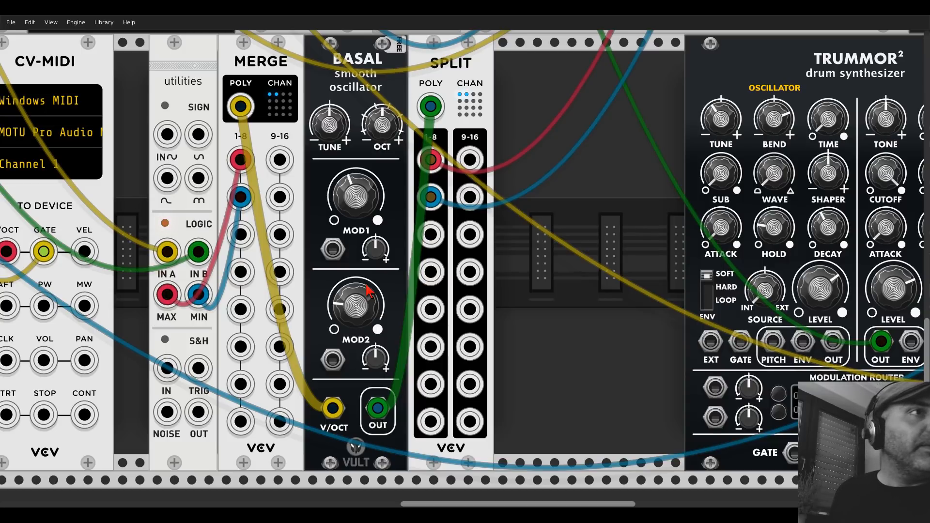
Step: Look over the patch from the mixer and drum synthesizer back to the clock, sequencer, quantizer and utilities modules
{"action": "scroll", "coordinate": [368, 290], "scroll_direction": "down", "scroll_amount": 5}
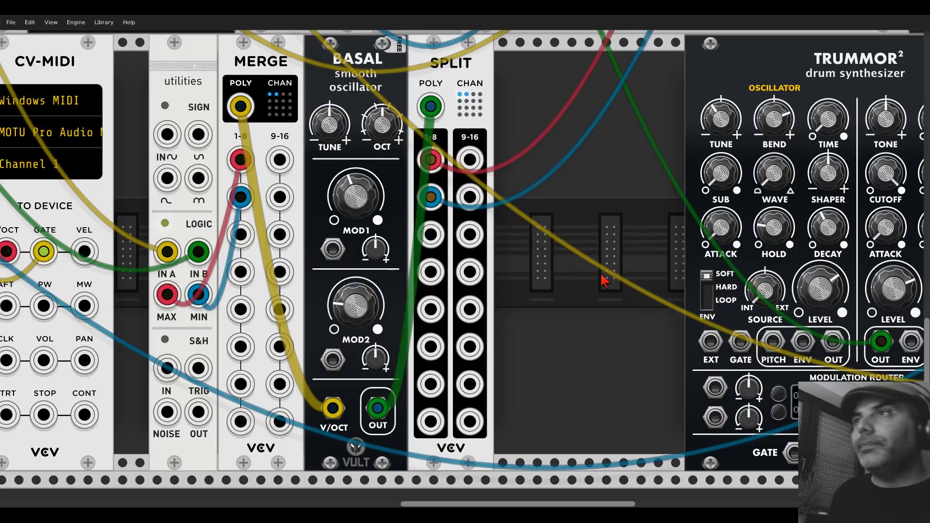
{"action": "scroll", "coordinate": [509, 100], "scroll_direction": "up", "scroll_amount": 2}
{"action": "scroll", "coordinate": [510, 99], "scroll_direction": "up", "scroll_amount": 1}
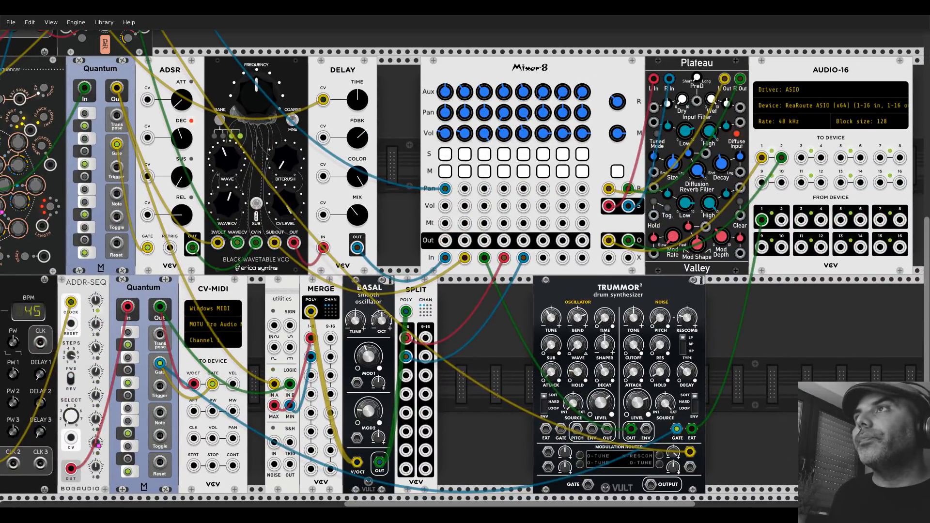
{"action": "scroll", "coordinate": [476, 245], "scroll_direction": "down", "scroll_amount": 4}
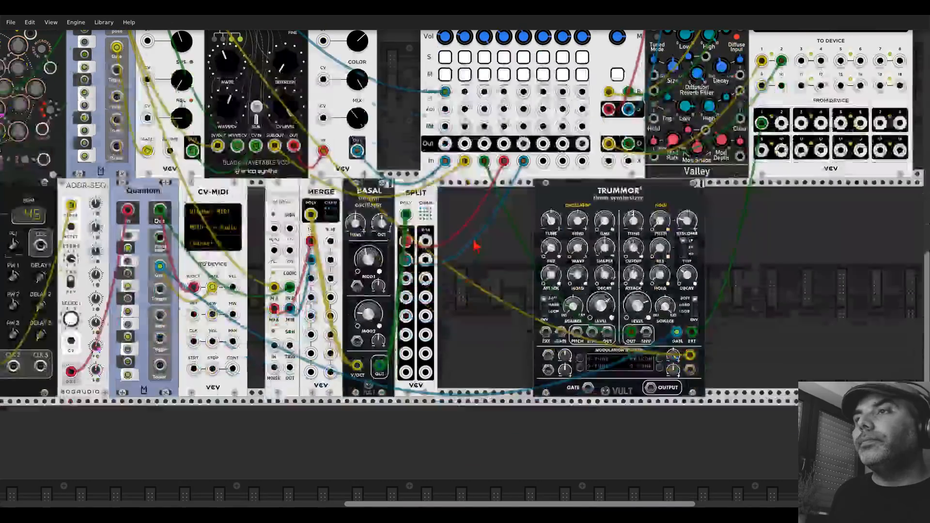
{"action": "left_click_drag", "start_coordinate": [476, 245], "coordinate": [540, 246]}
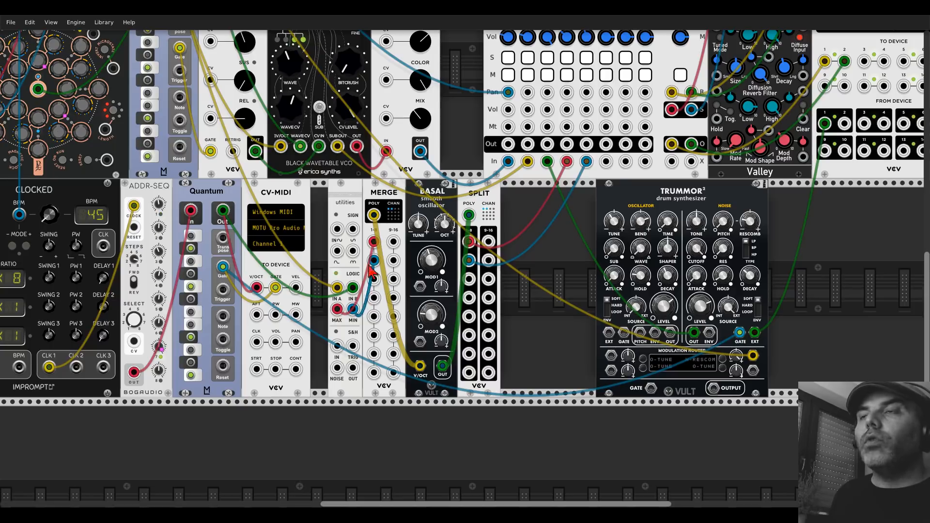
{"action": "scroll", "coordinate": [416, 228], "scroll_direction": "left", "scroll_amount": 3}
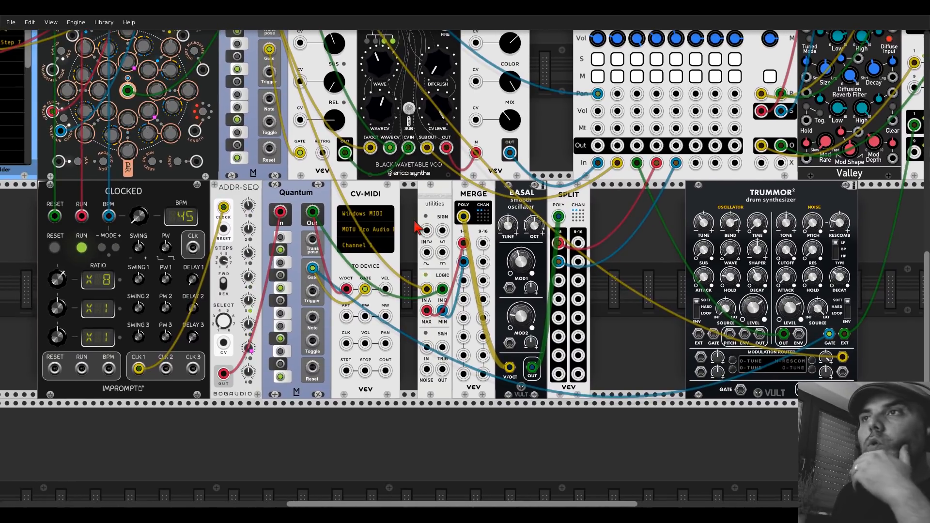
{"action": "scroll", "coordinate": [409, 227], "scroll_direction": "left", "scroll_amount": 6}
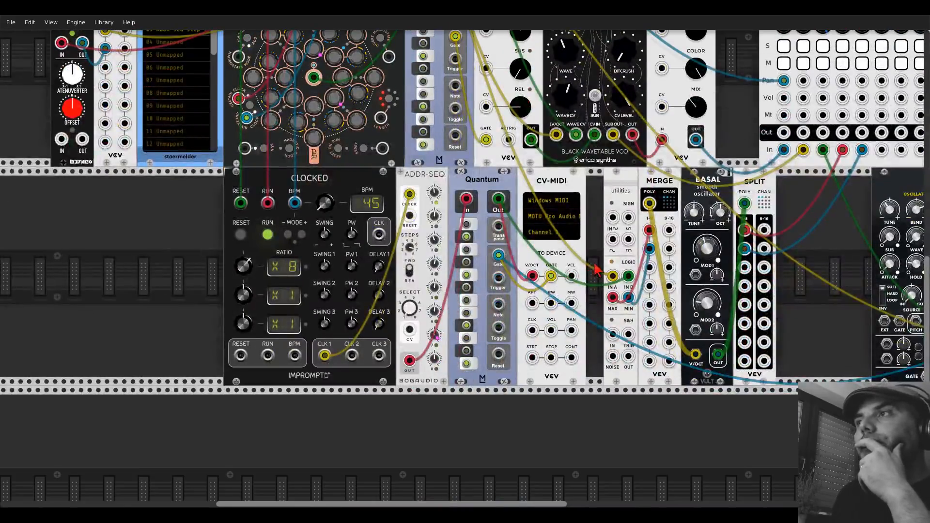
{"action": "scroll", "coordinate": [433, 220], "scroll_direction": "right", "scroll_amount": 5}
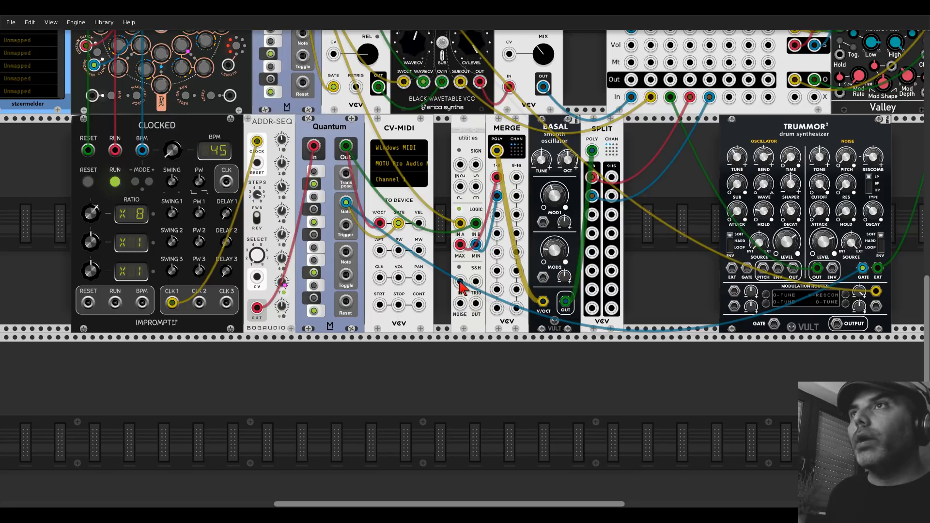
Step: Patch the lower Quantum's main output into the S&H input and CLK 2 into its trigger, setting the second clock ratio to /4
{"action": "left_click_drag", "start_coordinate": [461, 283], "coordinate": [346, 146]}
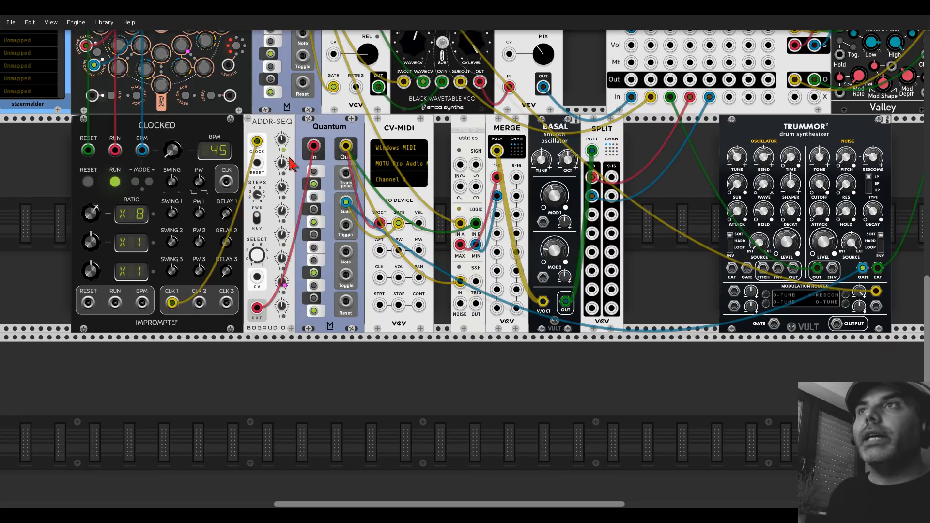
{"action": "left_click_drag", "start_coordinate": [474, 281], "coordinate": [200, 315]}
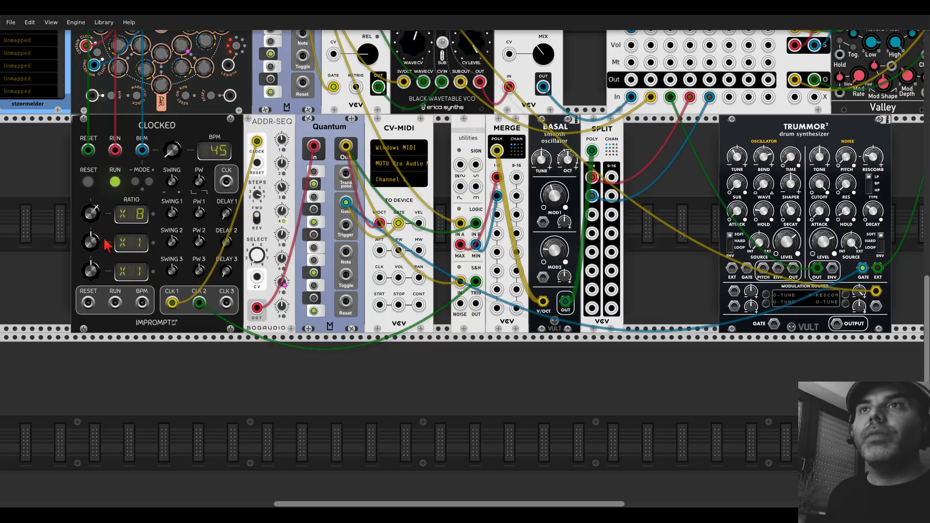
{"action": "left_click_drag", "start_coordinate": [91, 242], "coordinate": [91, 236]}
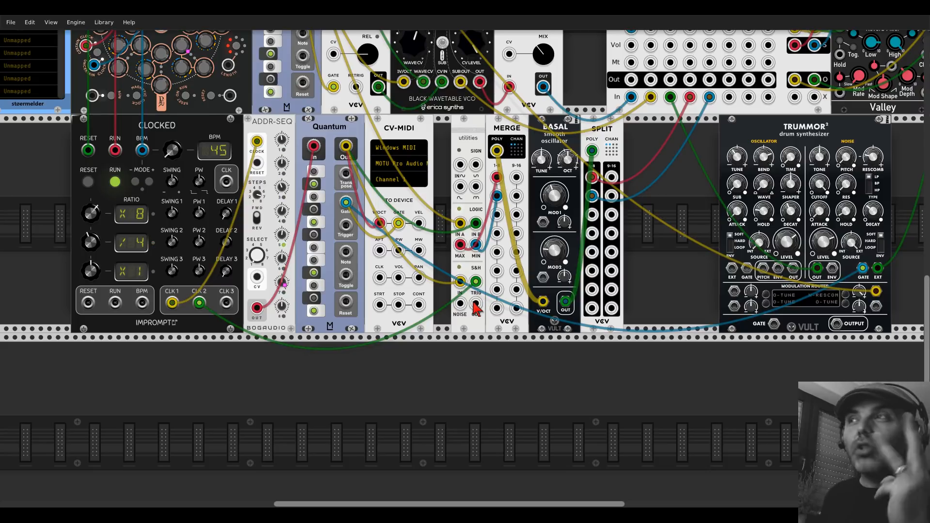
Step: Patch the S&H output into MERGE's third input and SPLIT's third output into Mixer-8 input 6
{"action": "left_click_drag", "start_coordinate": [476, 309], "coordinate": [497, 214]}
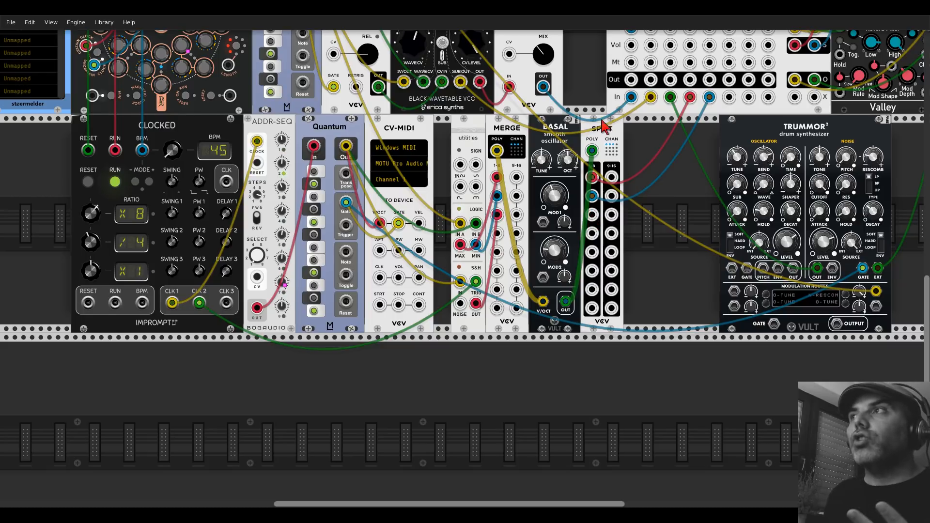
{"action": "scroll", "coordinate": [697, 213], "scroll_direction": "up", "scroll_amount": 4}
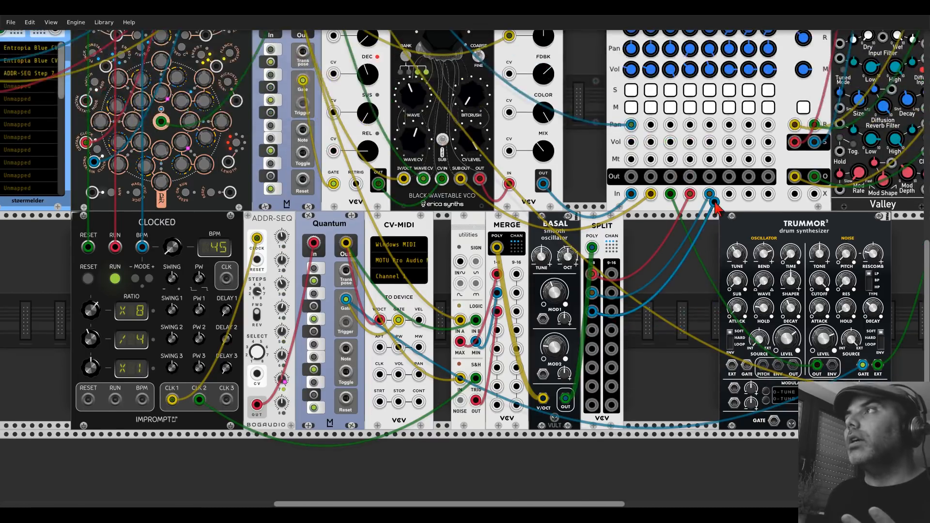
{"action": "left_click_drag", "start_coordinate": [716, 208], "coordinate": [730, 194]}
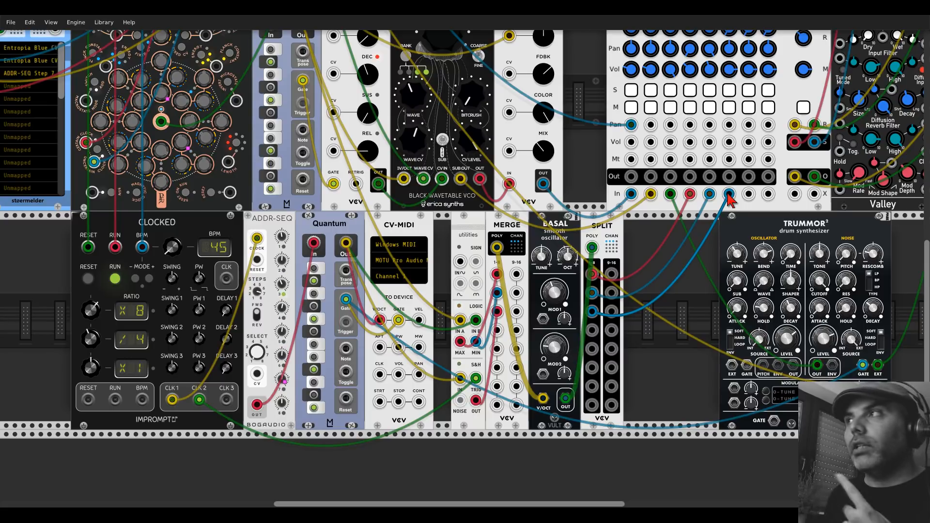
Step: Solo channel 6 on Mixer-8
{"action": "left_click", "coordinate": [729, 90]}
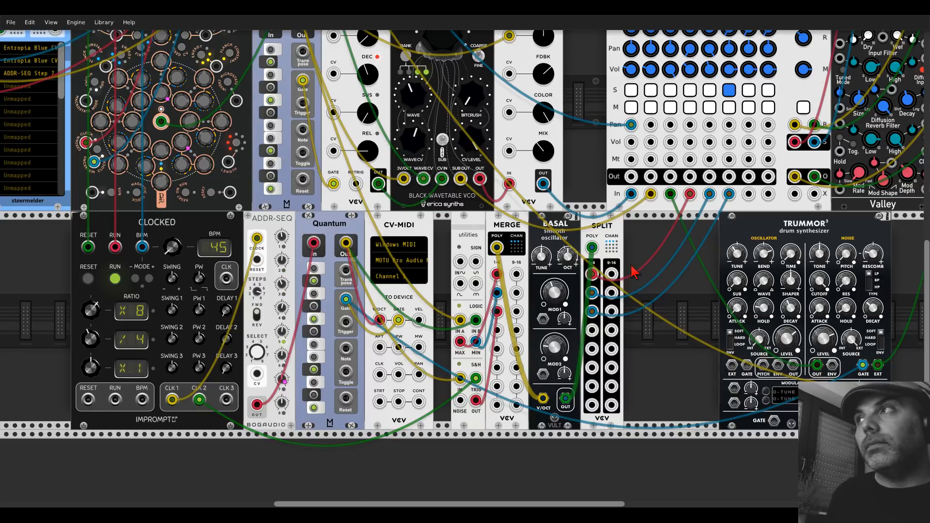
{"action": "scroll", "coordinate": [779, 126], "scroll_direction": "up", "scroll_amount": 4}
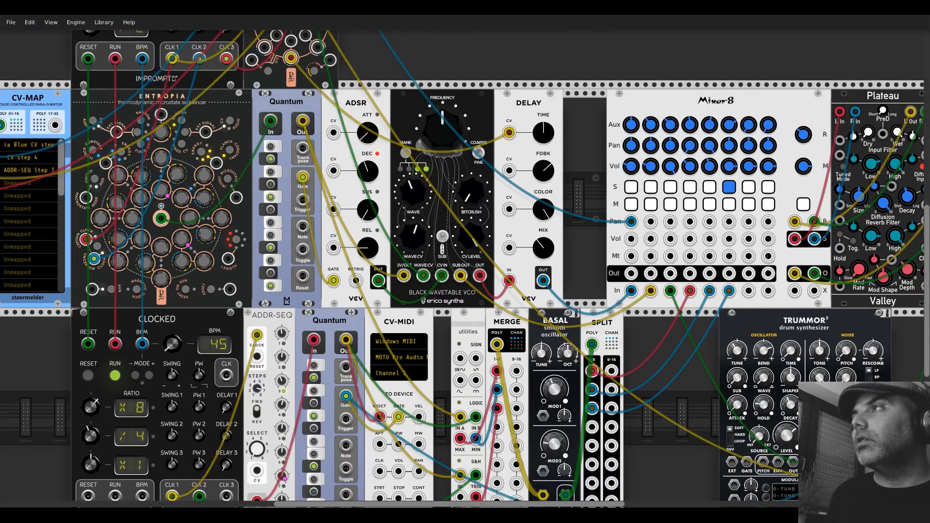
Step: Take channel 6 on Mixer-8 out of solo
{"action": "left_click", "coordinate": [729, 188]}
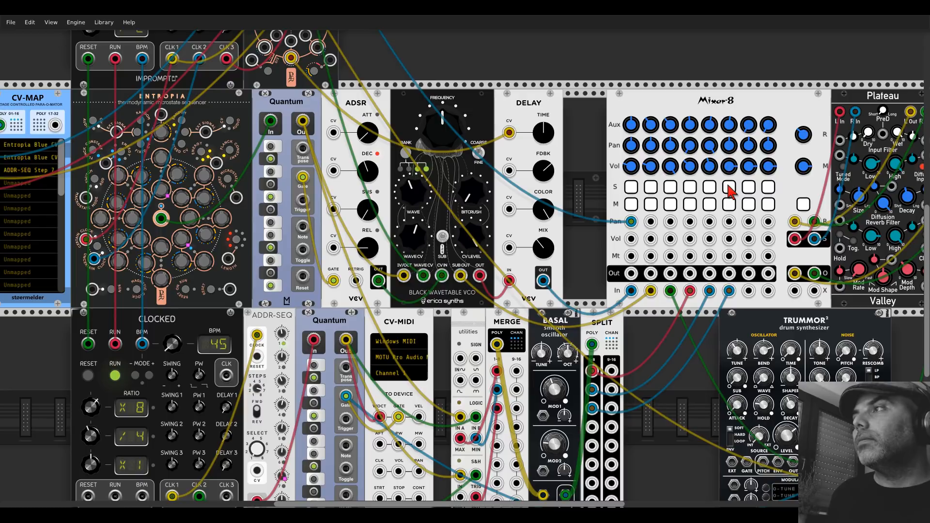
{"action": "scroll", "coordinate": [694, 255], "scroll_direction": "down", "scroll_amount": 4}
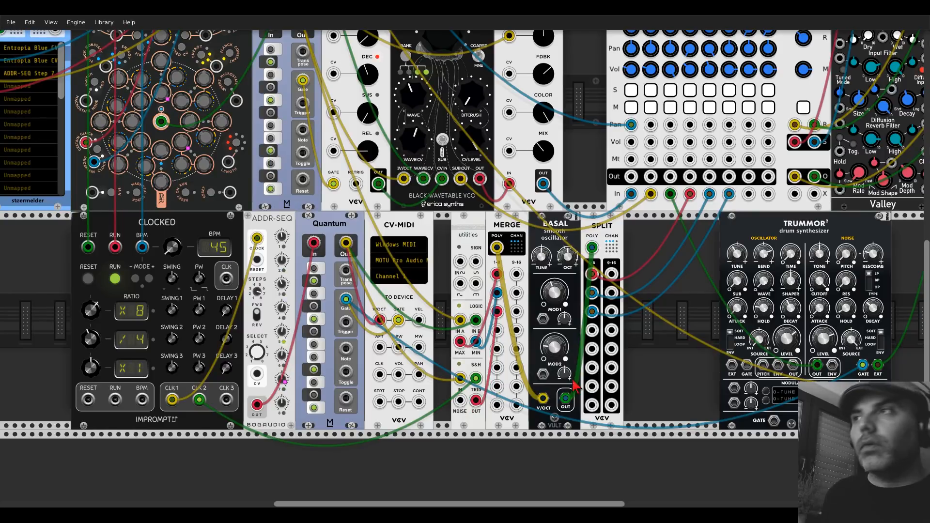
{"action": "scroll", "coordinate": [670, 301], "scroll_direction": "up", "scroll_amount": 2}
{"action": "scroll", "coordinate": [671, 300], "scroll_direction": "up", "scroll_amount": 1}
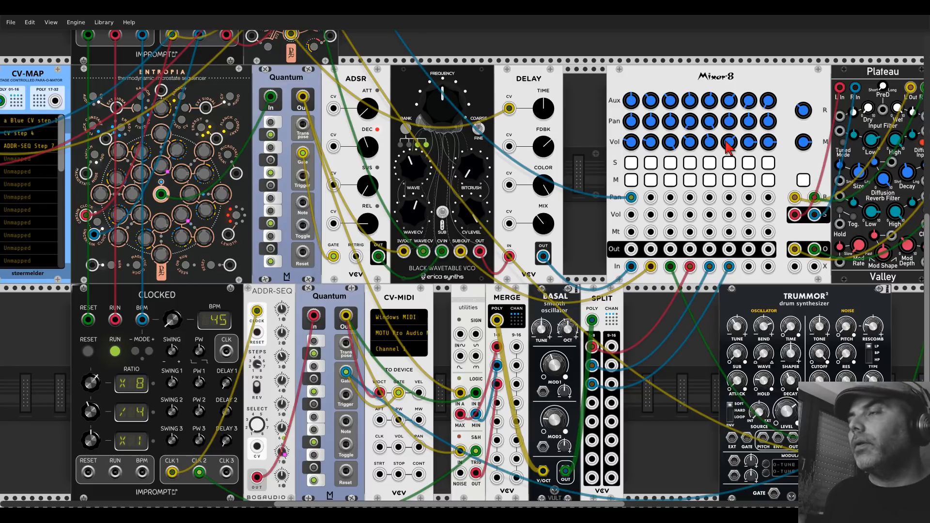
Step: Patch the utilities module's NOISE output into BASAL's MOD1 input and briefly solo channel 6 on Mixer-8 to audition it
{"action": "scroll", "coordinate": [668, 264], "scroll_direction": "down", "scroll_amount": 4}
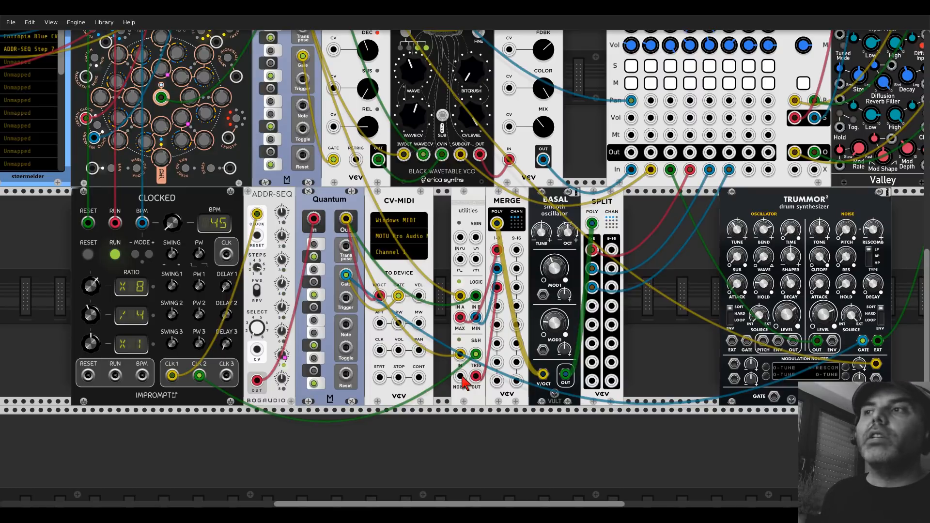
{"action": "left_click_drag", "start_coordinate": [462, 378], "coordinate": [543, 295]}
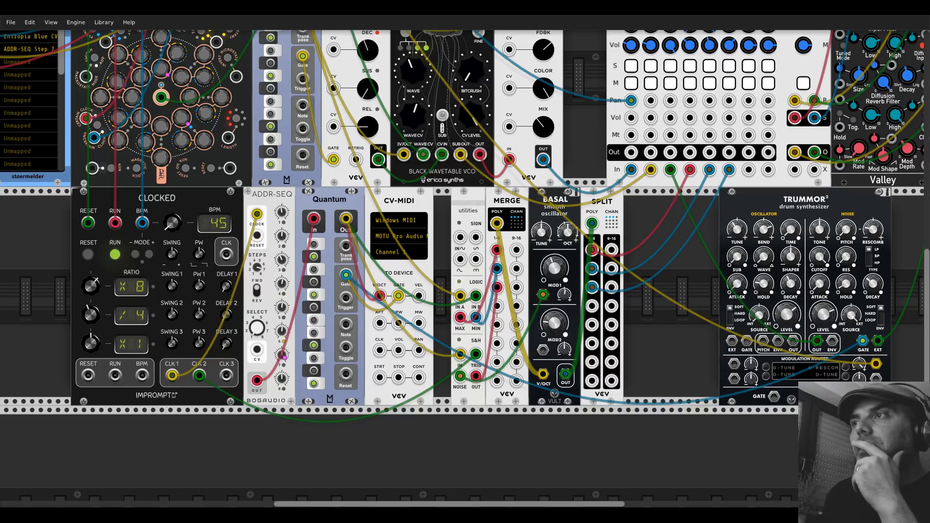
{"action": "left_click", "coordinate": [729, 65]}
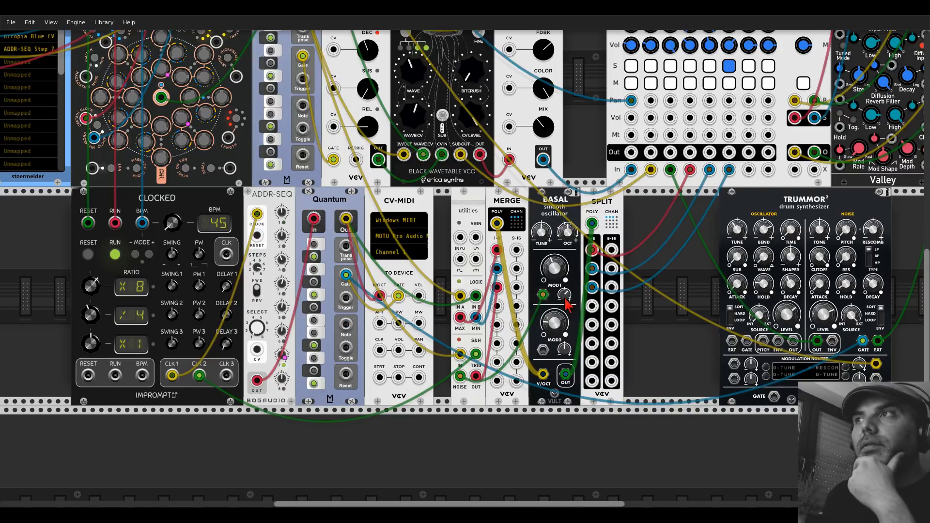
{"action": "left_click", "coordinate": [729, 65]}
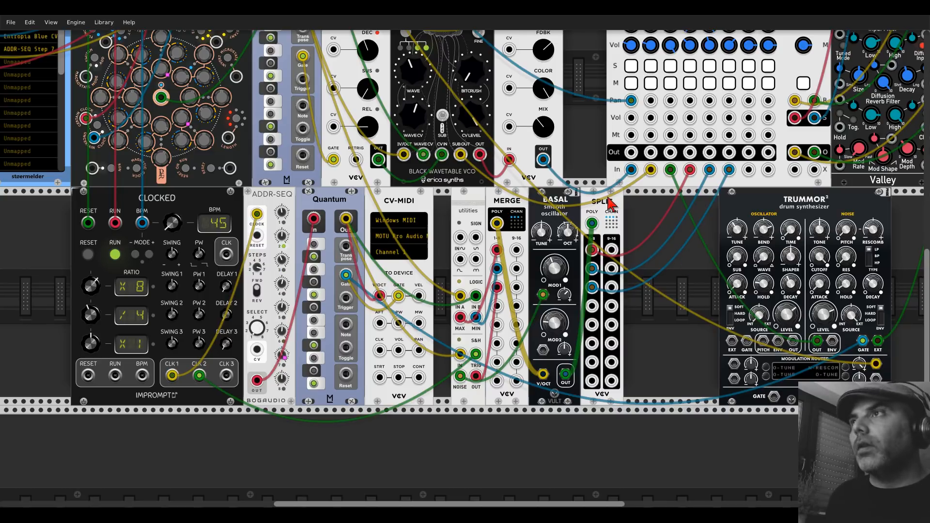
Step: Slide the utilities, MERGE, BASAL and SPLIT modules together up against CV-MIDI and save the patch
{"action": "left_click_drag", "start_coordinate": [611, 202], "coordinate": [593, 203]}
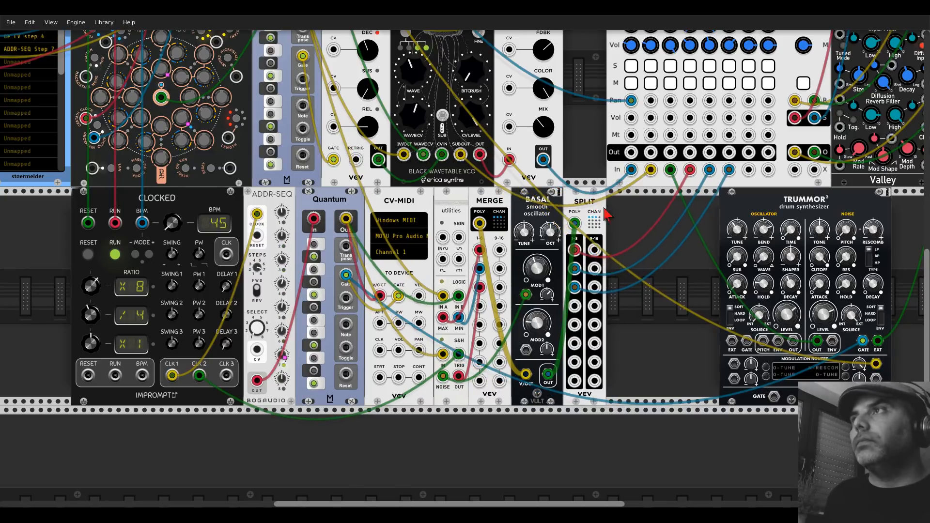
{"action": "scroll", "coordinate": [646, 244], "scroll_direction": "up", "scroll_amount": 1}
{"action": "scroll", "coordinate": [646, 245], "scroll_direction": "up", "scroll_amount": 3}
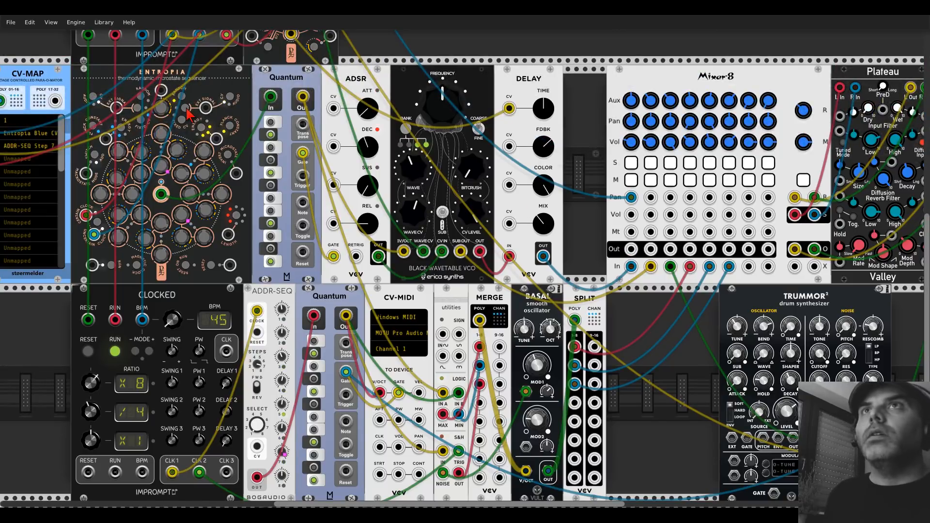
{"action": "left_click", "coordinate": [12, 23]}
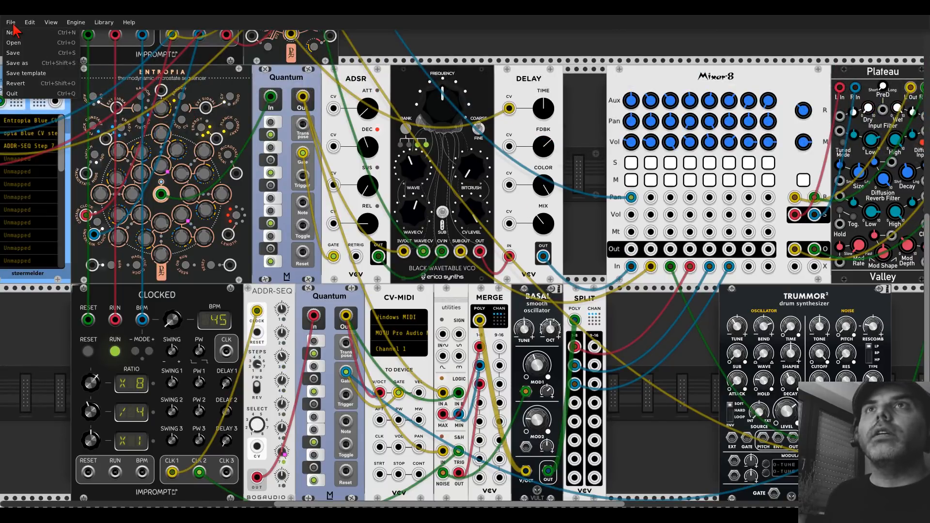
{"action": "left_click", "coordinate": [16, 49]}
Step: Reposition the TRUMMOR² drum synthesizer in the bottom row, leaving a wide empty gap between it and SPLIT
{"action": "scroll", "coordinate": [267, 286], "scroll_direction": "down", "scroll_amount": 5}
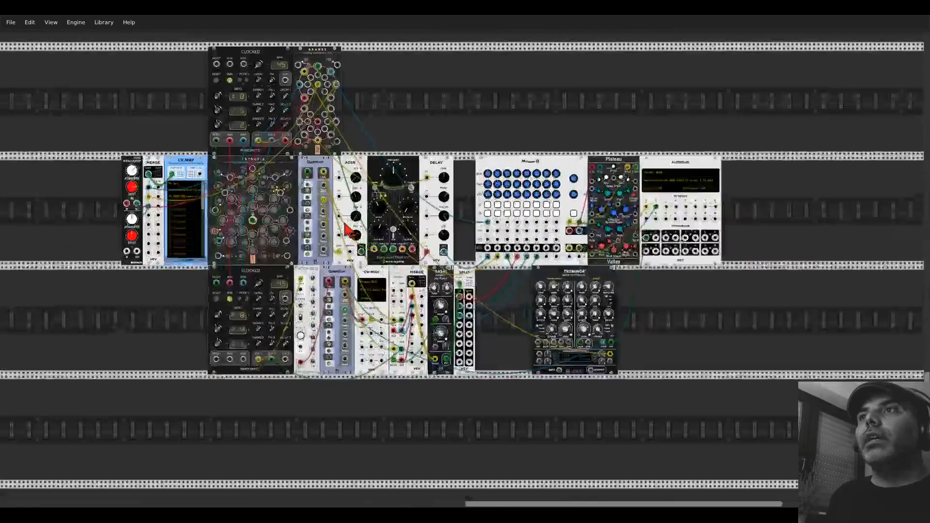
{"action": "scroll", "coordinate": [268, 286], "scroll_direction": "up", "scroll_amount": 4}
{"action": "left_click_drag", "start_coordinate": [266, 289], "coordinate": [389, 294]}
{"action": "left_click_drag", "start_coordinate": [691, 296], "coordinate": [555, 295]}
{"action": "left_click_drag", "start_coordinate": [154, 291], "coordinate": [171, 293]}
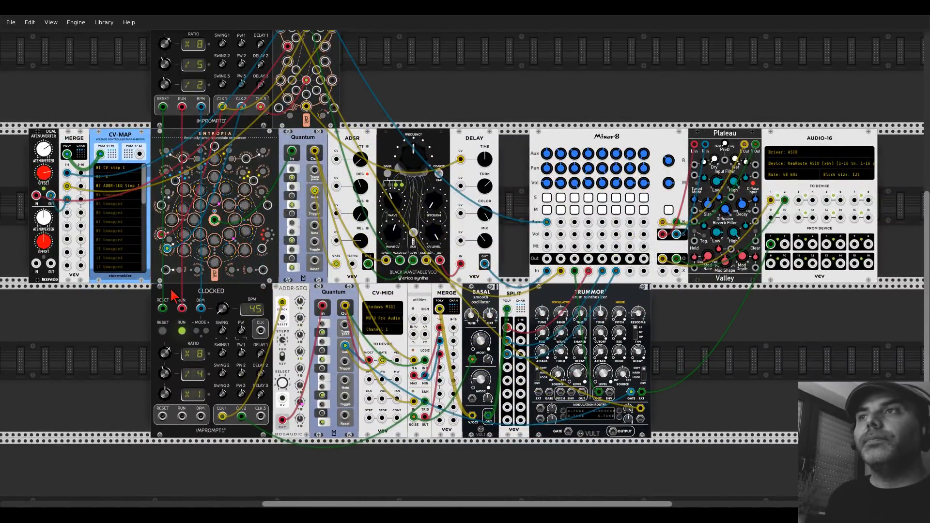
{"action": "left_click_drag", "start_coordinate": [515, 294], "coordinate": [603, 304]}
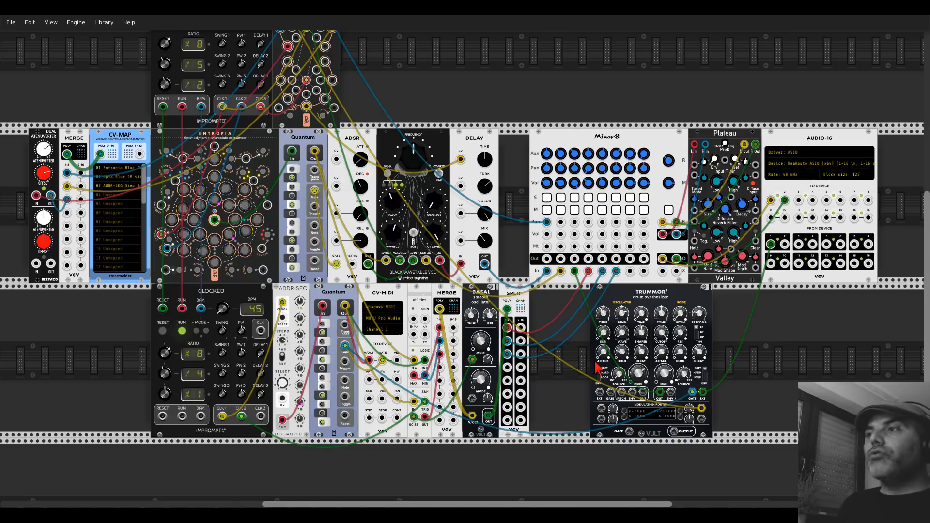
{"action": "left_click_drag", "start_coordinate": [628, 303], "coordinate": [699, 302]}
Step: Reset the module browser's filters and look through the full module list for a suitable module
{"action": "right_click", "coordinate": [573, 339]}
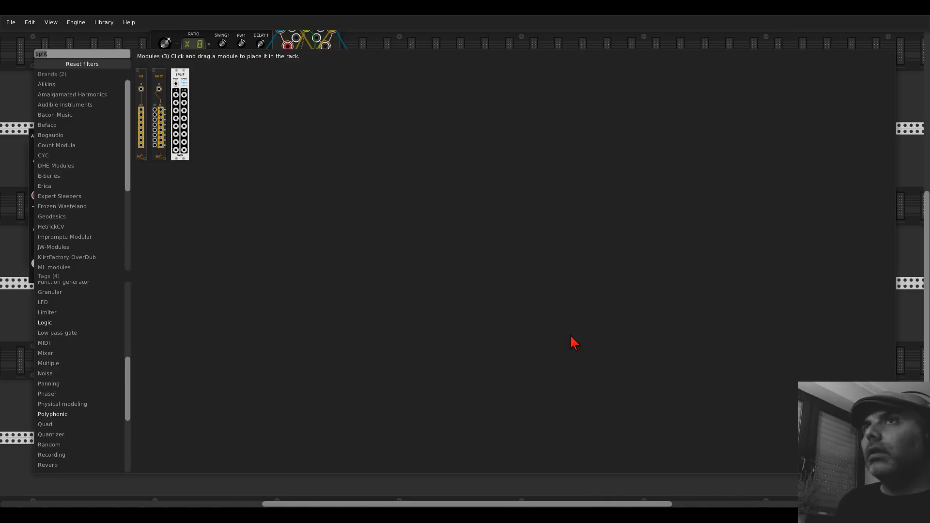
{"action": "left_click", "coordinate": [85, 65]}
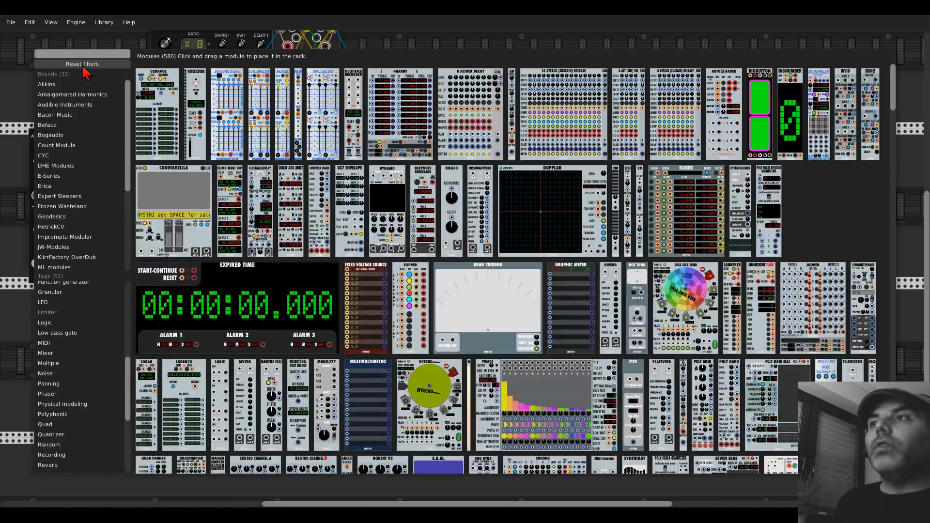
{"action": "scroll", "coordinate": [310, 216], "scroll_direction": "down", "scroll_amount": 10}
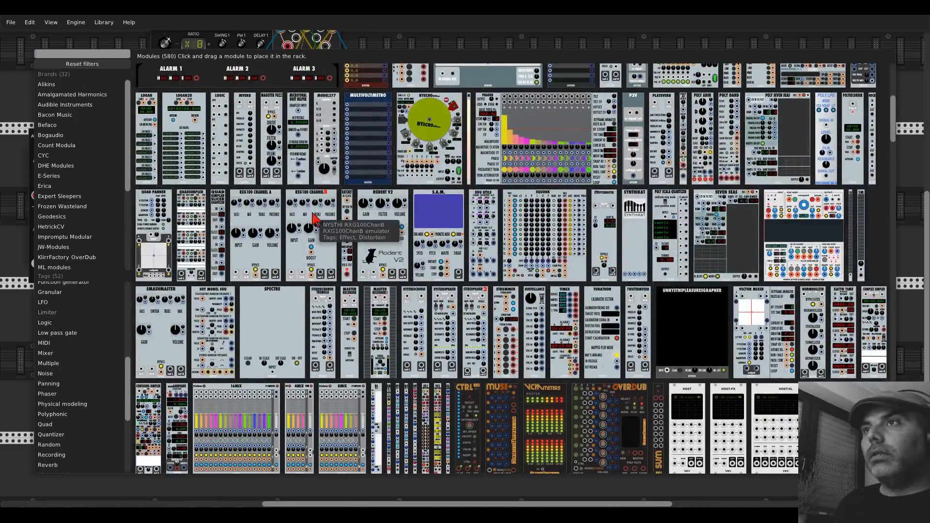
{"action": "scroll", "coordinate": [313, 221], "scroll_direction": "down", "scroll_amount": 3}
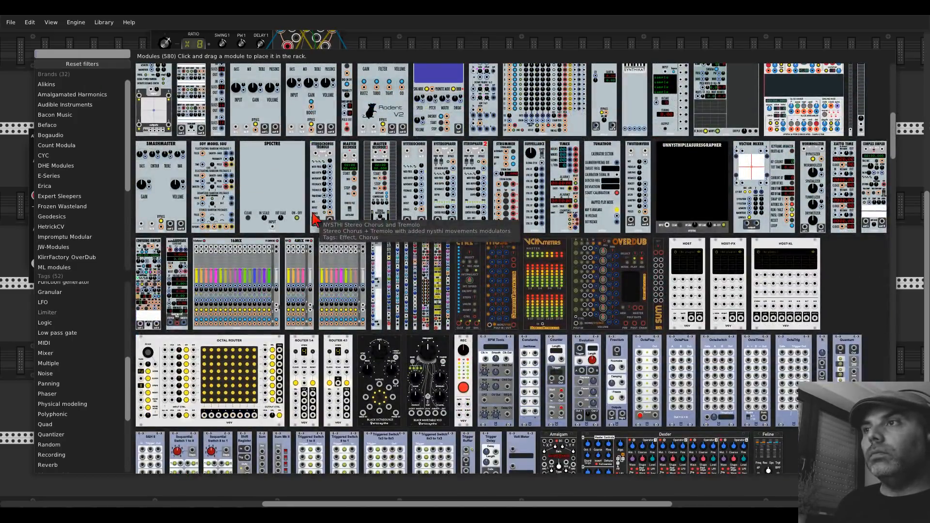
{"action": "scroll", "coordinate": [313, 221], "scroll_direction": "down", "scroll_amount": 5}
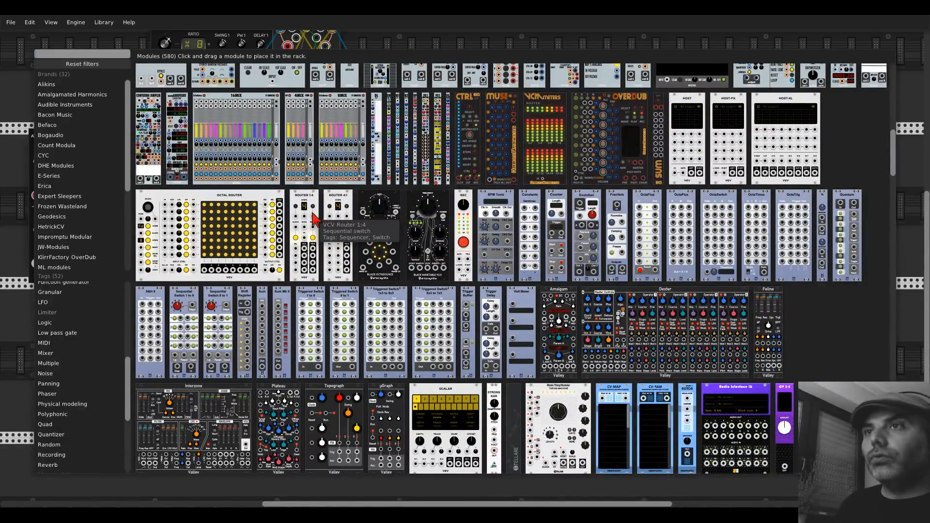
{"action": "scroll", "coordinate": [312, 221], "scroll_direction": "down", "scroll_amount": 4}
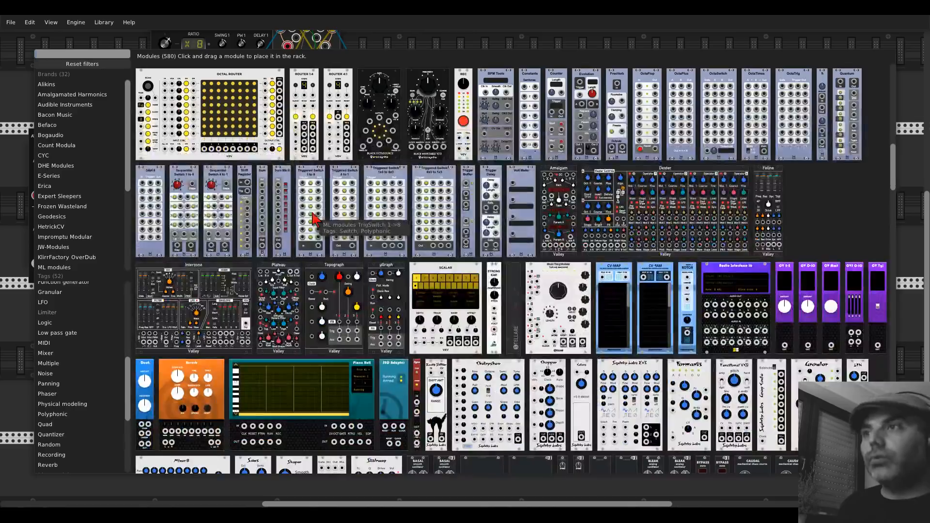
{"action": "scroll", "coordinate": [313, 220], "scroll_direction": "down", "scroll_amount": 3}
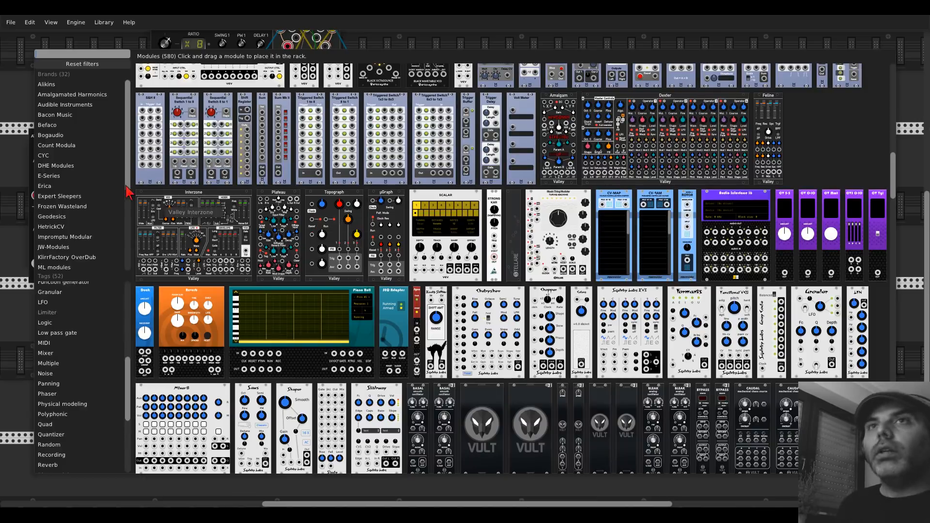
{"action": "left_click", "coordinate": [20, 166]}
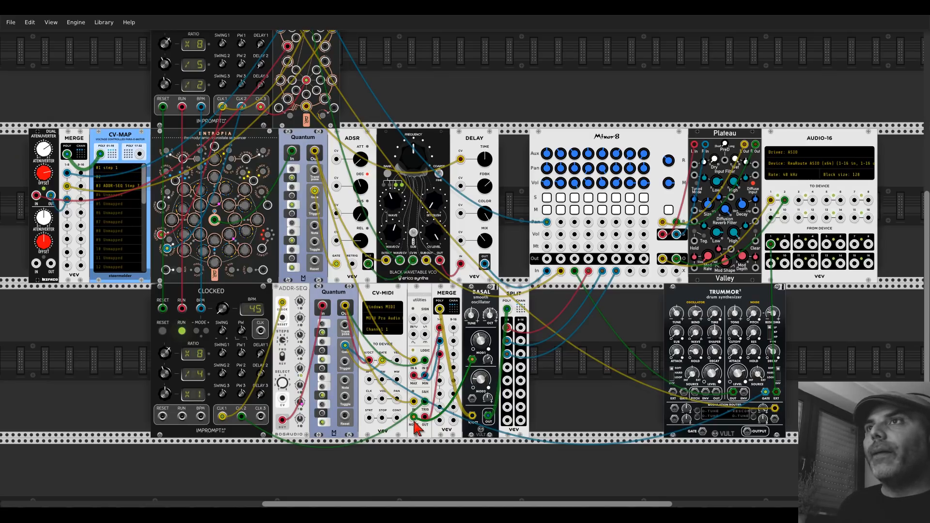
Step: Search the module browser for "vca" and place a VCV VCA in the gap before TRUMMOR²
{"action": "left_click_drag", "start_coordinate": [414, 423], "coordinate": [456, 394]}
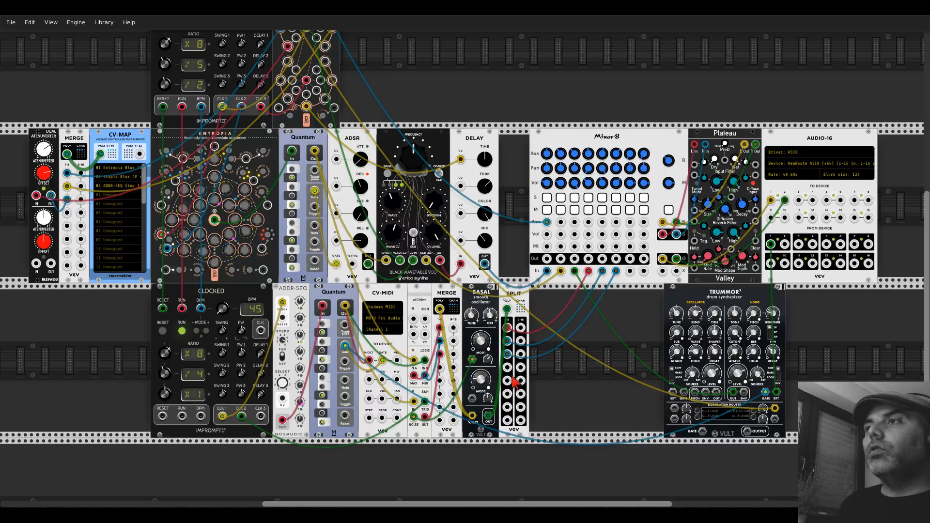
{"action": "right_click", "coordinate": [556, 373]}
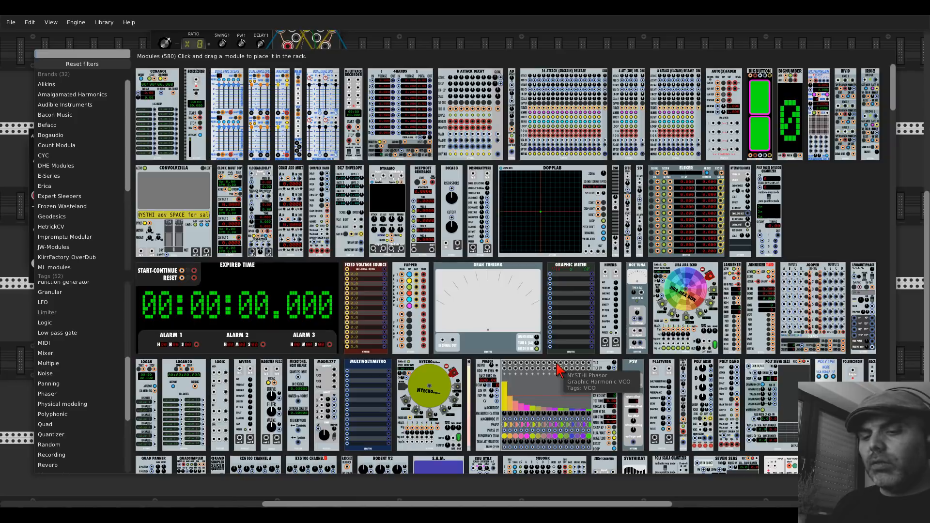
{"action": "type", "text": "vca"}
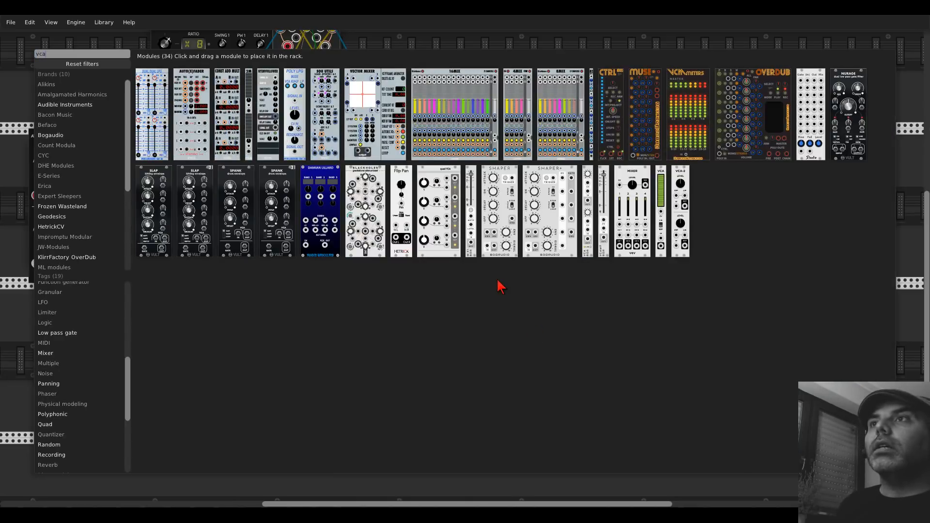
{"action": "left_click_drag", "start_coordinate": [659, 193], "coordinate": [574, 330]}
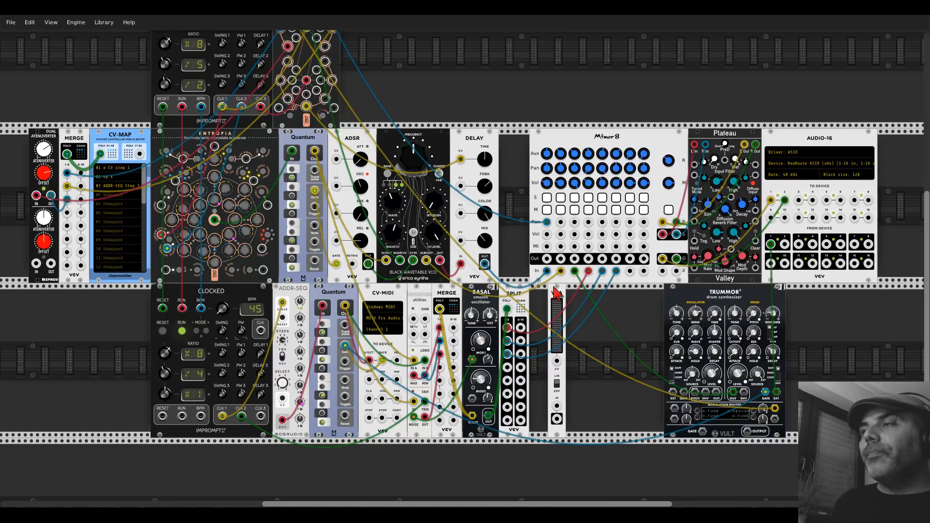
{"action": "left_click_drag", "start_coordinate": [555, 299], "coordinate": [603, 300]}
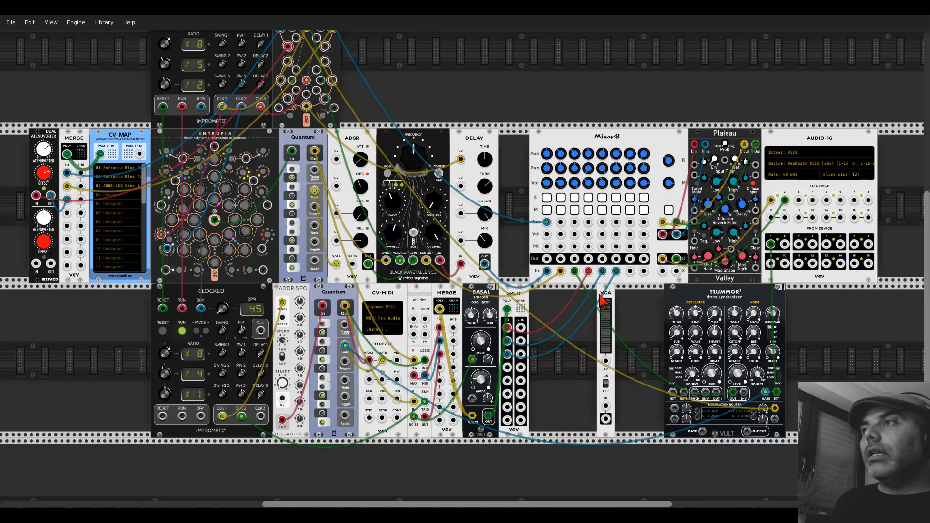
Step: Search the module browser for "tange" and place the second TANGENTS filter between SPLIT and the VCA, leaving space after SPLIT
{"action": "right_click", "coordinate": [573, 324]}
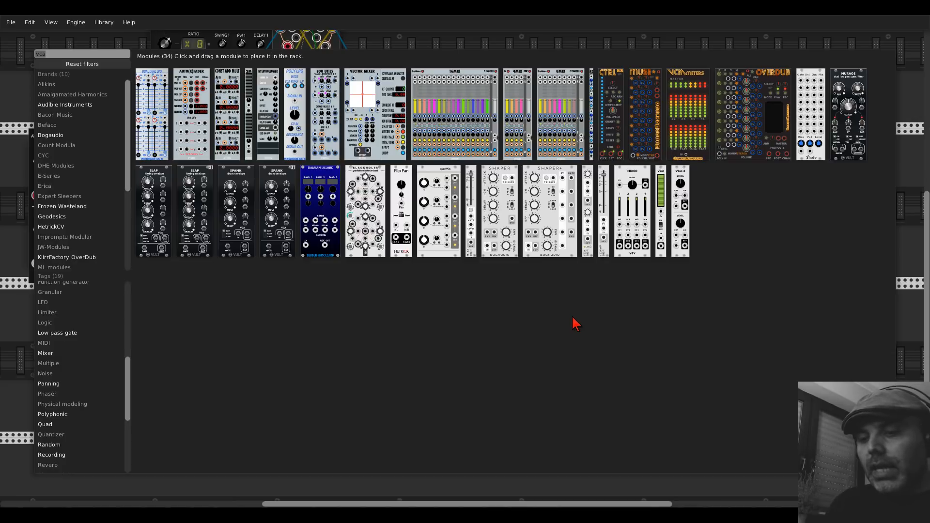
{"action": "type", "text": "tahng"}
{"action": "key", "text": "BackSpace"}
{"action": "key", "text": "BackSpace"}
{"action": "key", "text": "BackSpace"}
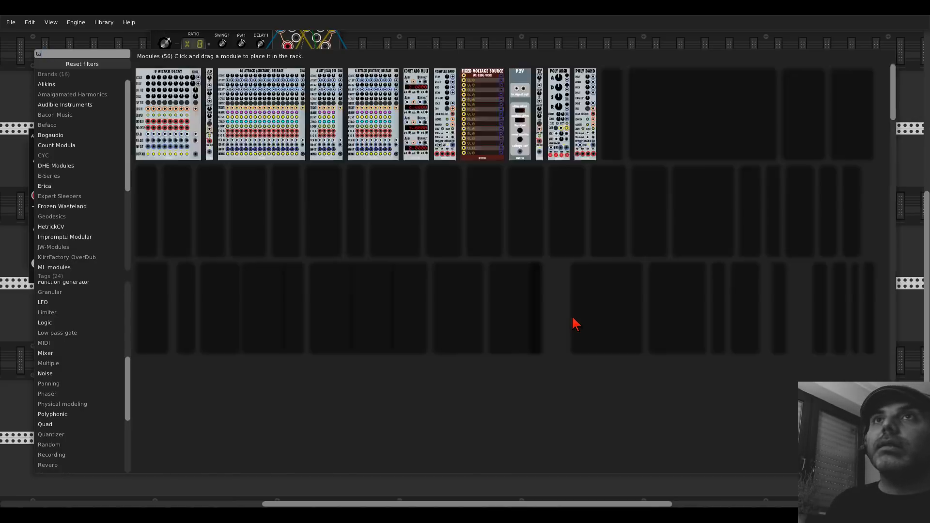
{"action": "type", "text": "nge"}
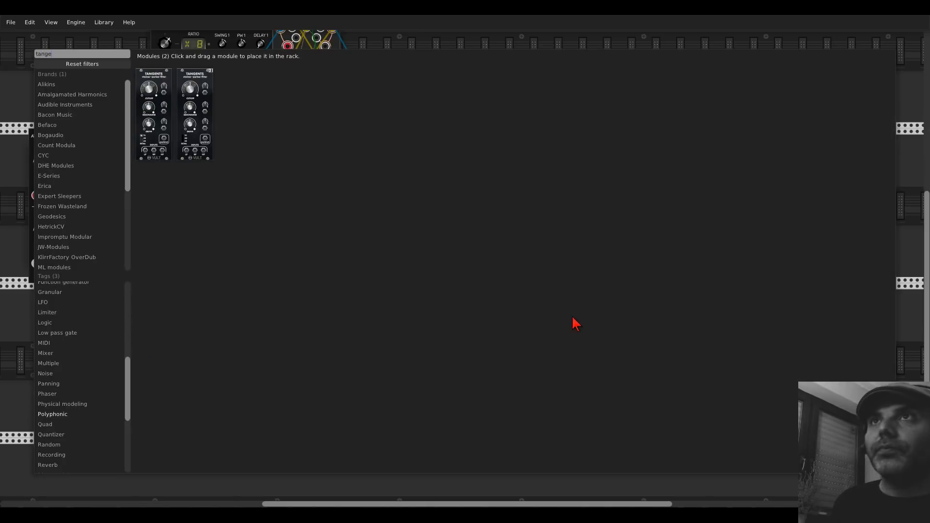
{"action": "left_click", "coordinate": [195, 114]}
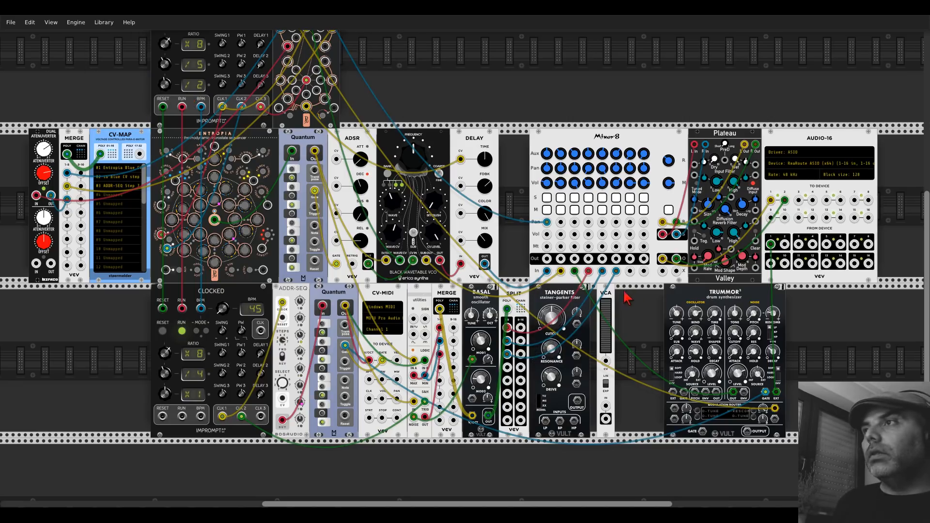
{"action": "mouse_move", "coordinate": [611, 292]}
{"action": "left_mouse_down"}
{"action": "mouse_move", "coordinate": [631, 293]}
{"action": "mouse_move", "coordinate": [589, 288]}
{"action": "mouse_move", "coordinate": [598, 291]}
{"action": "left_mouse_up"}
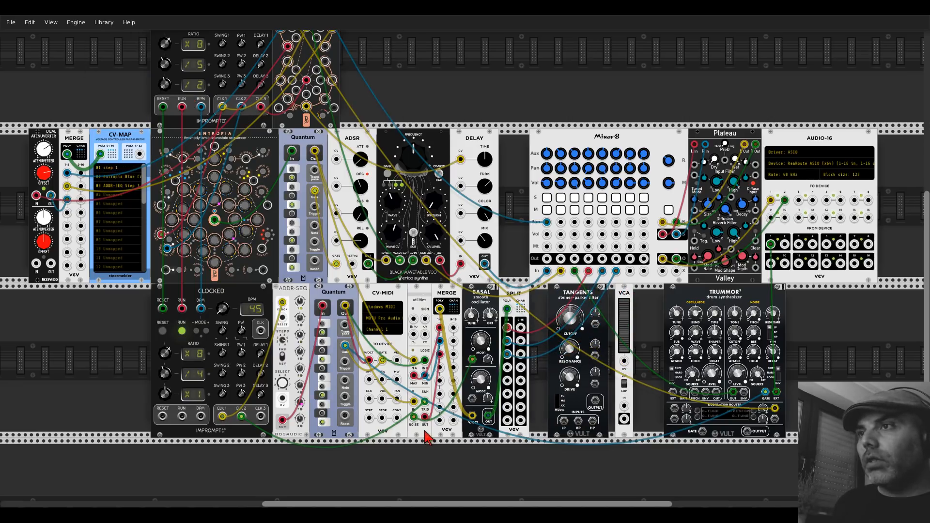
Step: Patch the NOISE output into TANGENTS' BP input and the filter's output into the VCA's IN
{"action": "left_click_drag", "start_coordinate": [578, 421], "coordinate": [492, 419]}
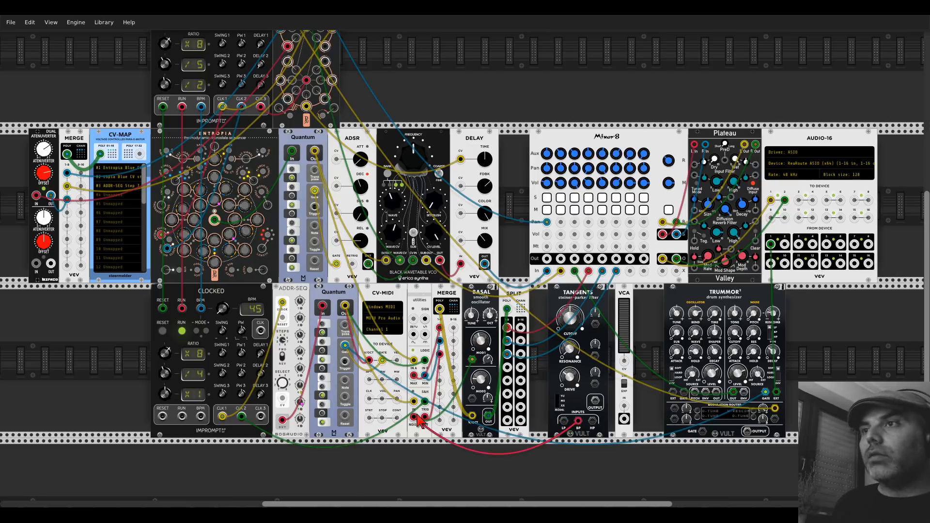
{"action": "left_click_drag", "start_coordinate": [595, 401], "coordinate": [624, 407]}
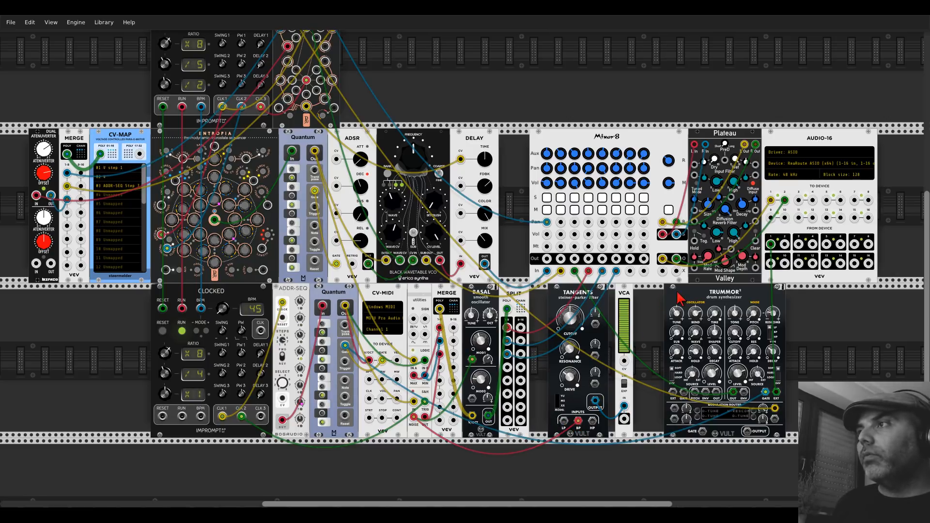
Step: Shift TRUMMOR² away to free space, search the module browser for "adsr" and place a VCV ADSR directly after the VCA
{"action": "left_click_drag", "start_coordinate": [677, 294], "coordinate": [726, 295]}
{"action": "left_click_drag", "start_coordinate": [628, 288], "coordinate": [620, 287]}
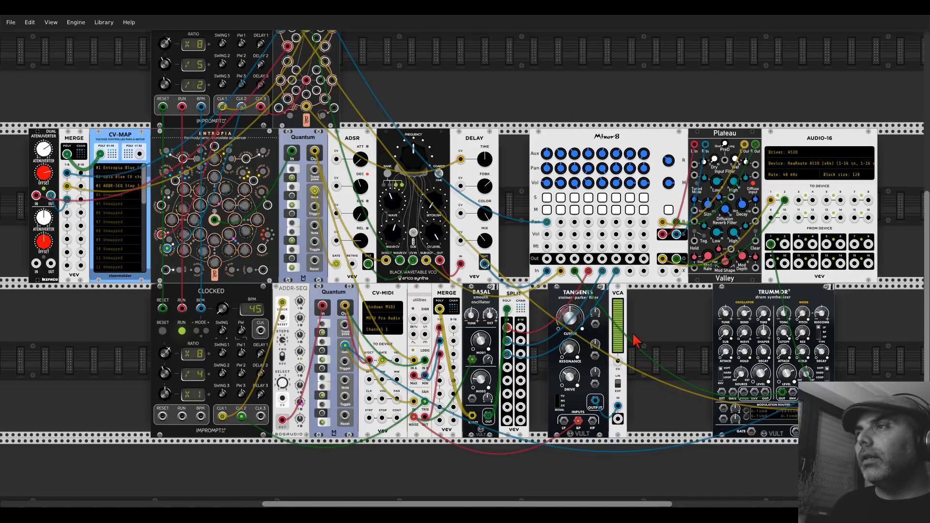
{"action": "right_click", "coordinate": [643, 345]}
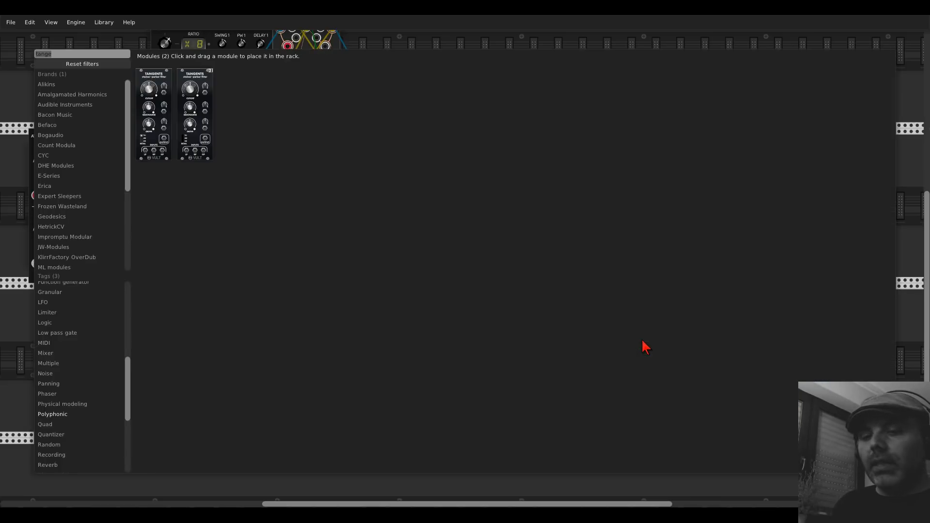
{"action": "type", "text": "addsr"}
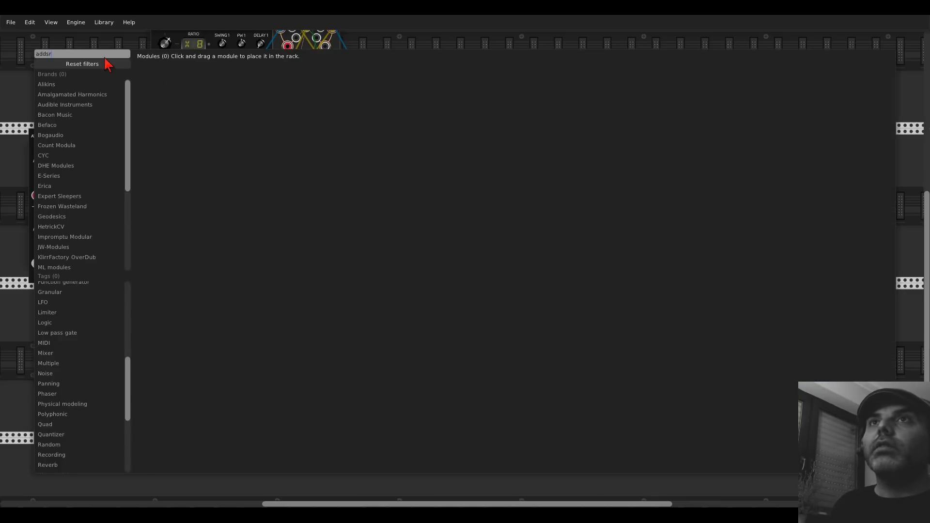
{"action": "left_click", "coordinate": [104, 63]}
{"action": "type", "text": "adsr"}
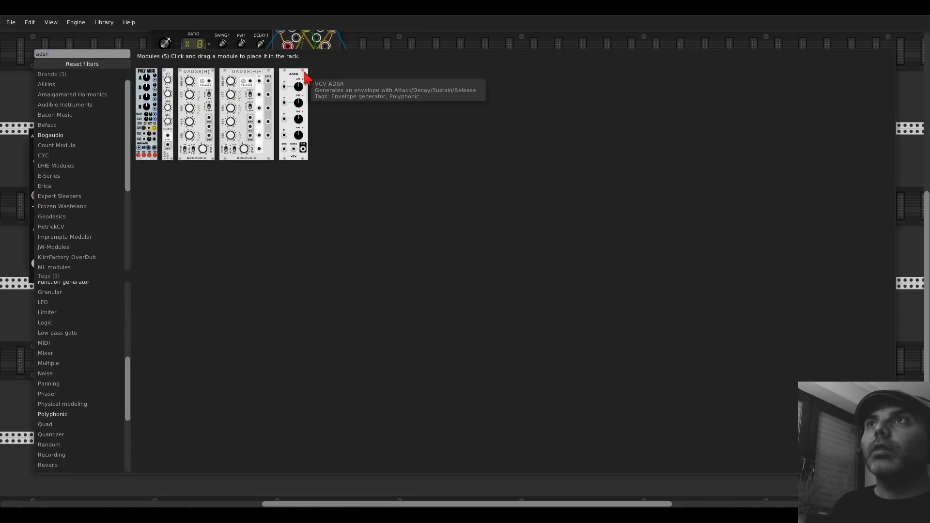
{"action": "left_click_drag", "start_coordinate": [298, 97], "coordinate": [571, 303]}
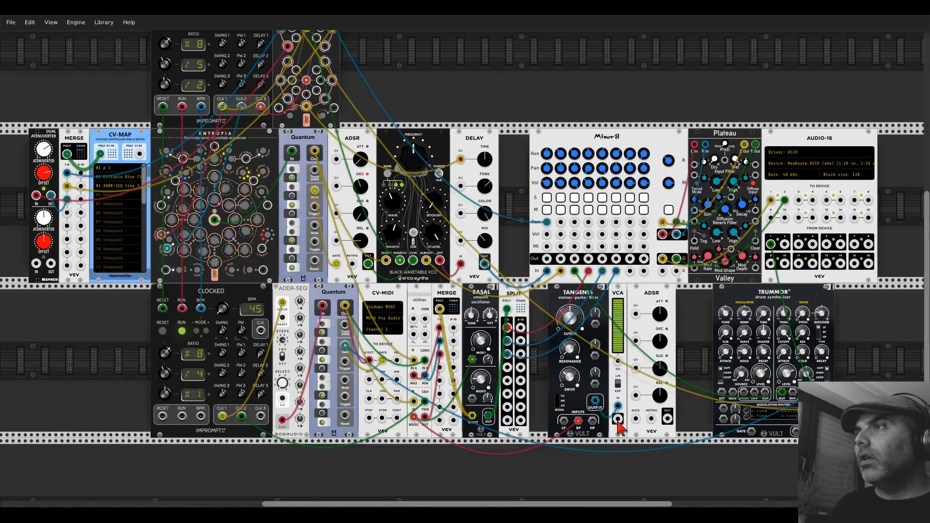
Step: Patch the new ADSR's output into the VCA's CV and the VCA's output into mixer channel 7, solo that channel and fine-tune TANGENTS' resonance
{"action": "left_click_drag", "start_coordinate": [668, 417], "coordinate": [618, 361]}
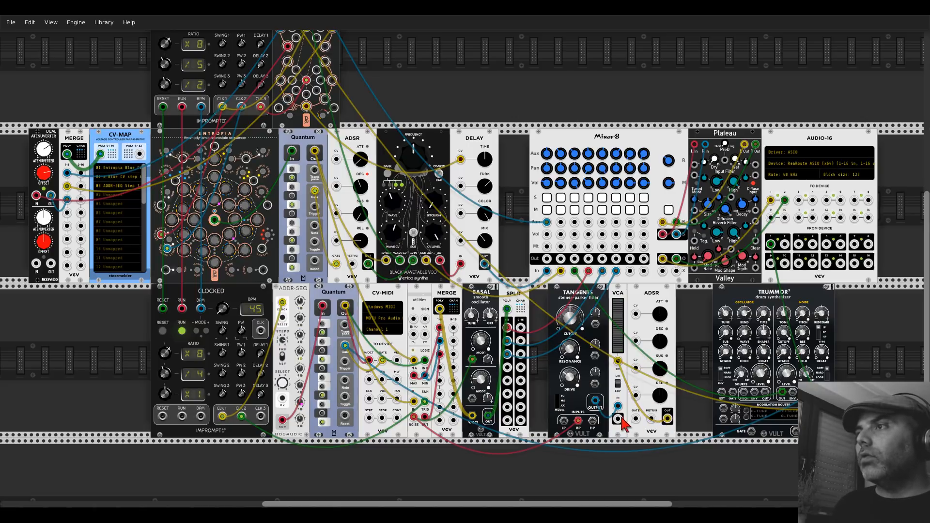
{"action": "left_click_drag", "start_coordinate": [618, 420], "coordinate": [630, 271]}
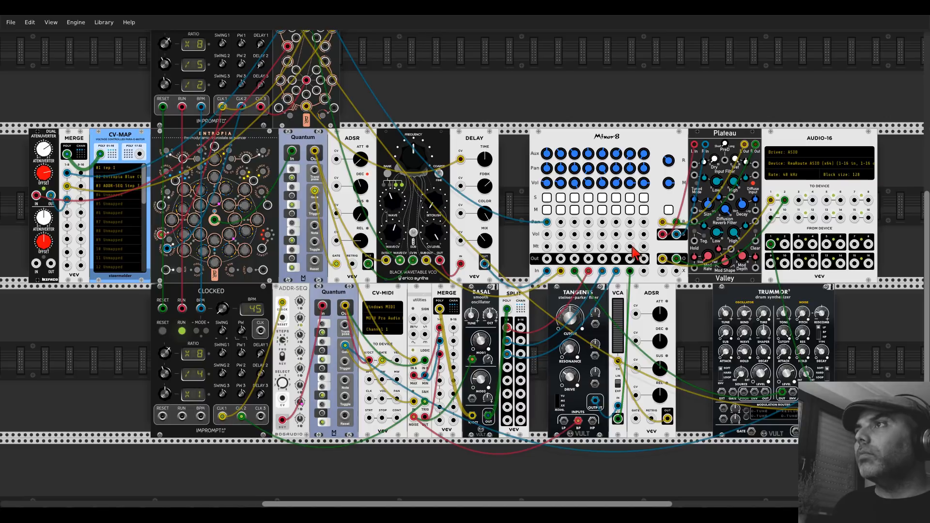
{"action": "left_click", "coordinate": [630, 198]}
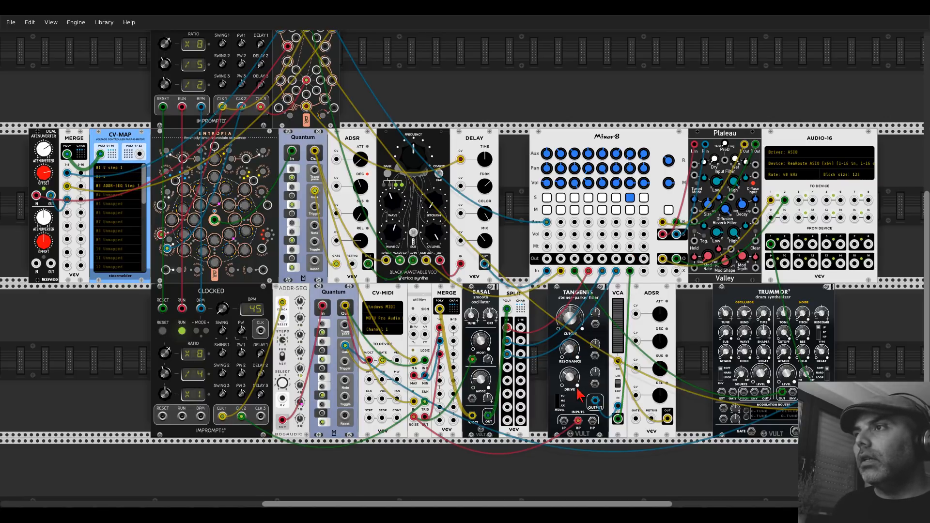
{"action": "left_click_drag", "start_coordinate": [569, 351], "coordinate": [569, 347]}
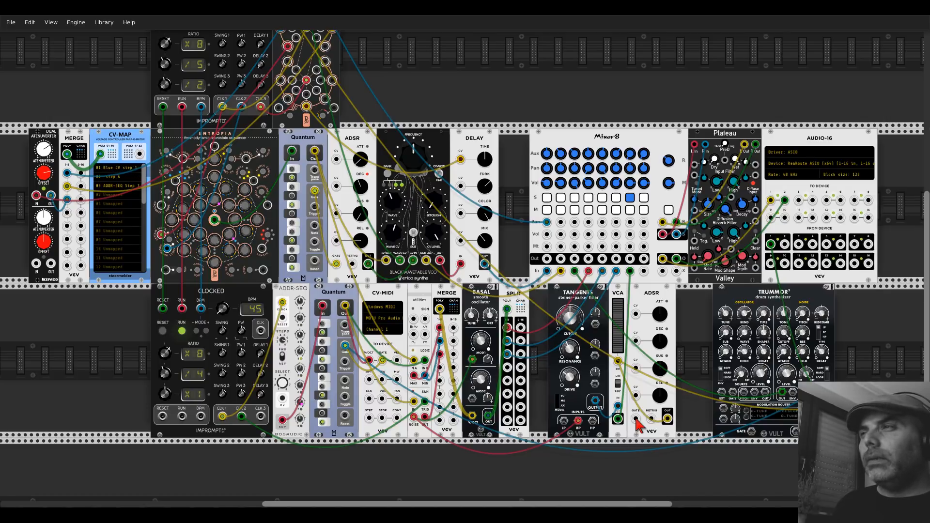
Step: Patch CLOCKED's CLK1 output into the new ADSR's GATE, shorten the envelope by lowering sustain and decay, and adjust TANGENTS' cutoff
{"action": "left_click_drag", "start_coordinate": [636, 419], "coordinate": [222, 417]}
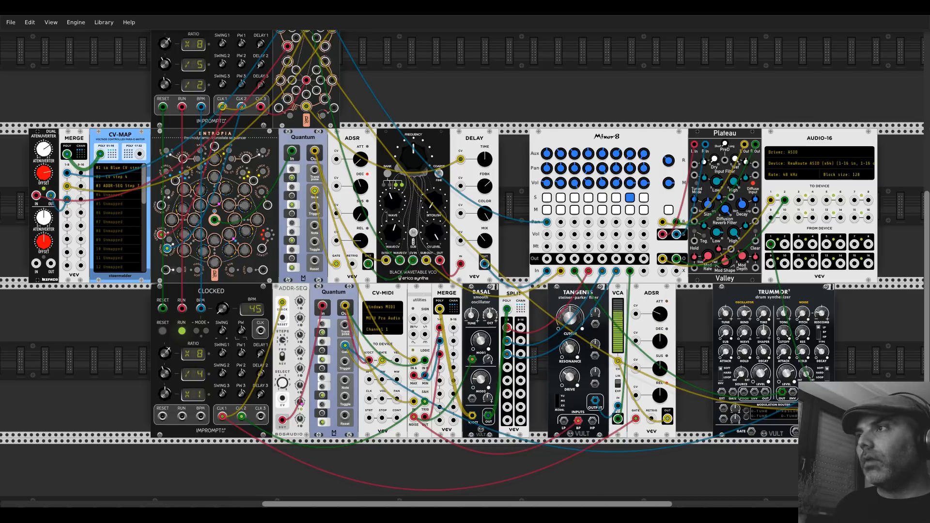
{"action": "left_click_drag", "start_coordinate": [664, 366], "coordinate": [663, 429]}
{"action": "left_click_drag", "start_coordinate": [661, 347], "coordinate": [662, 360]}
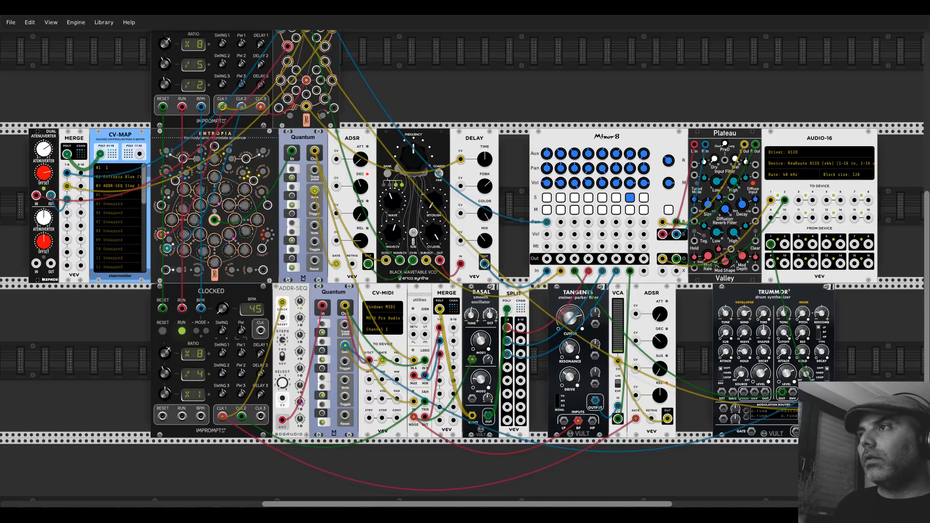
{"action": "left_click_drag", "start_coordinate": [578, 327], "coordinate": [578, 342]}
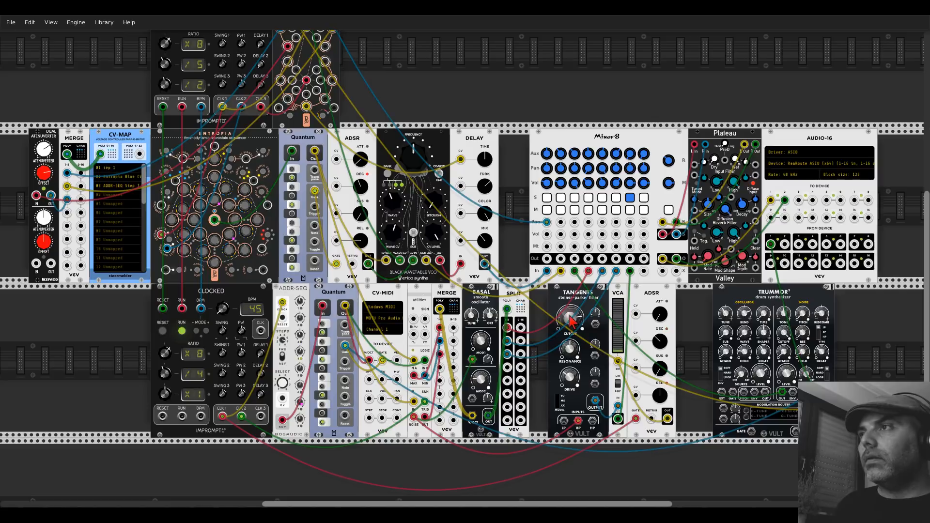
Step: Search the module browser for "llfo", place the Bogaudio LLFO after the ADSR and patch its output into TANGENTS' cutoff CV input
{"action": "right_click", "coordinate": [702, 329]}
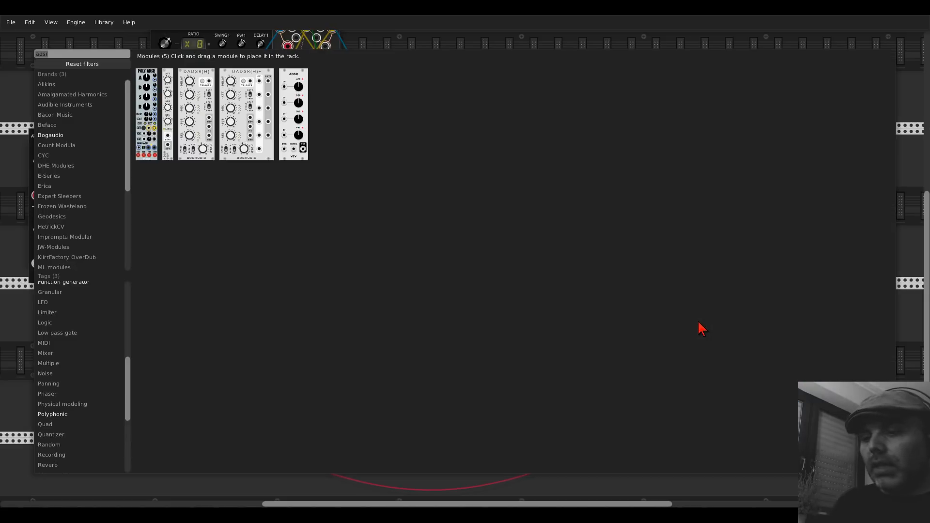
{"action": "type", "text": "llfo"}
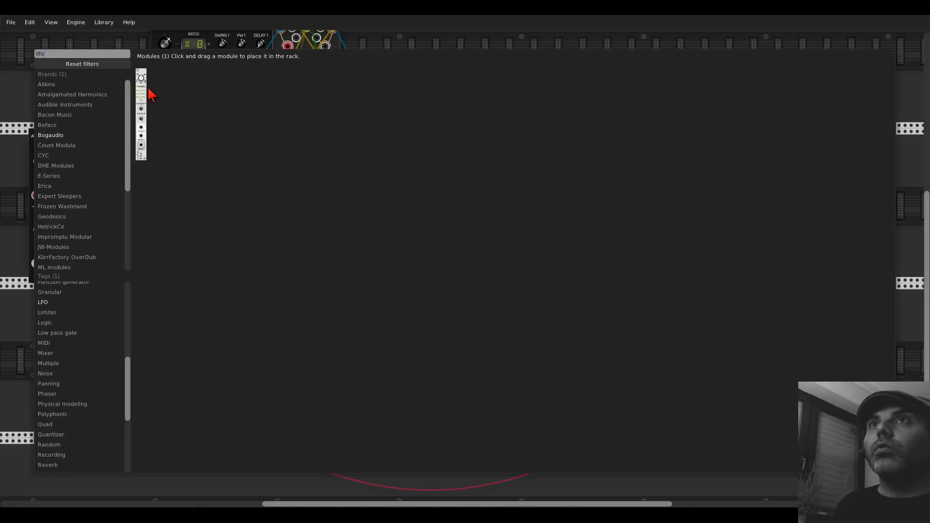
{"action": "left_click_drag", "start_coordinate": [144, 91], "coordinate": [657, 333]}
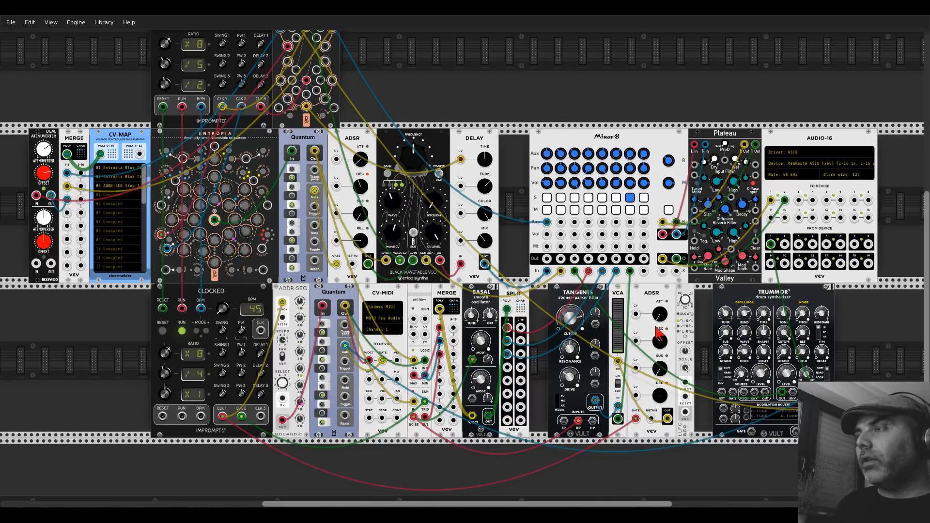
{"action": "left_click_drag", "start_coordinate": [685, 413], "coordinate": [595, 324]}
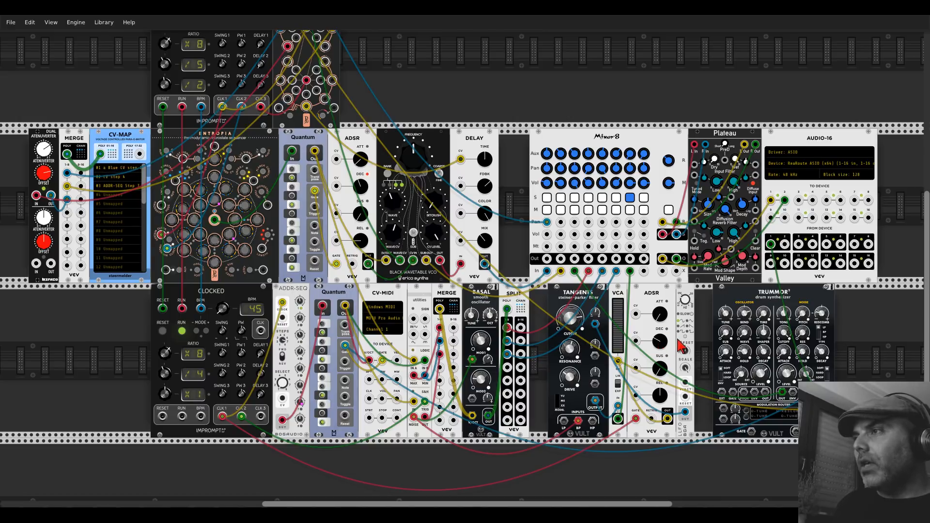
Step: Make room after the VCA, duplicate it, and insert the copy between the ADSR's output and the first VCA's CV input
{"action": "left_click_drag", "start_coordinate": [734, 302], "coordinate": [781, 299]}
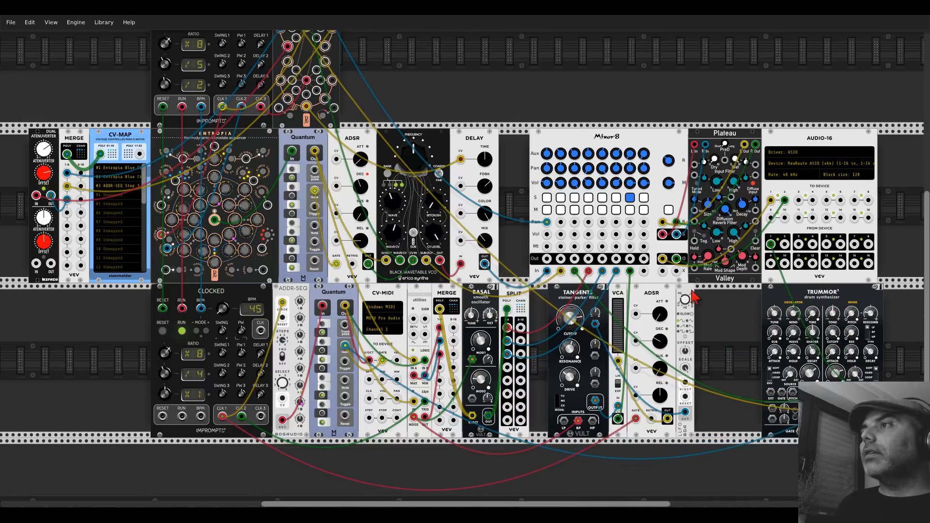
{"action": "left_click_drag", "start_coordinate": [691, 293], "coordinate": [726, 300]}
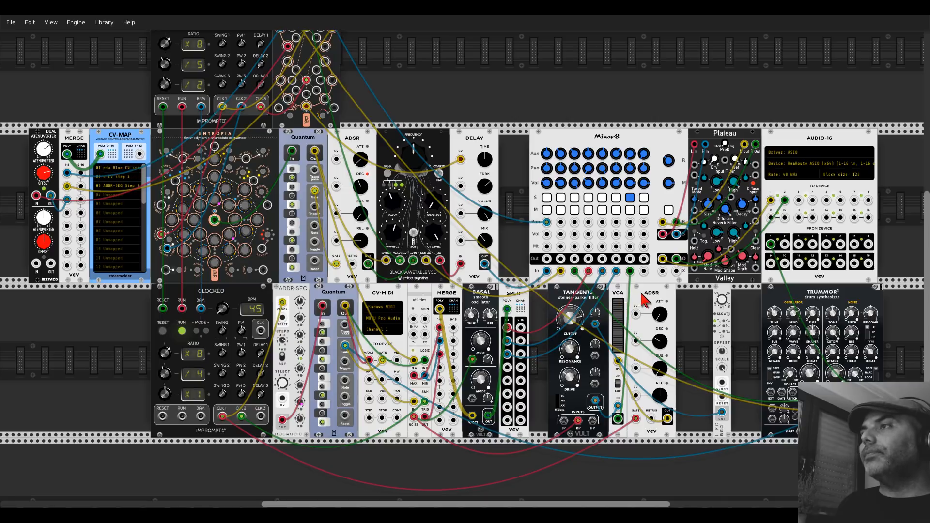
{"action": "left_click_drag", "start_coordinate": [647, 297], "coordinate": [698, 295]}
{"action": "key", "text": "ctrl+d"}
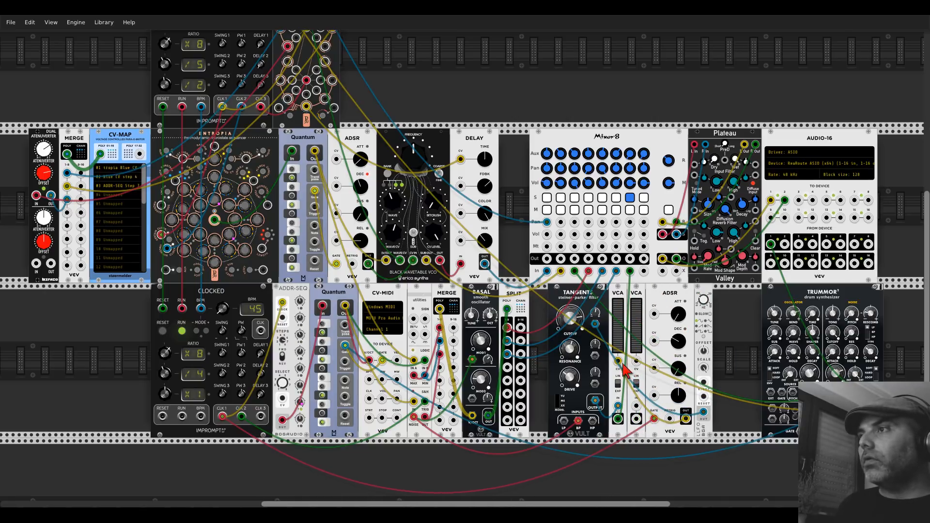
{"action": "mouse_move", "coordinate": [618, 361]}
{"action": "left_mouse_down"}
{"action": "mouse_move", "coordinate": [637, 406]}
{"action": "mouse_move", "coordinate": [617, 361]}
{"action": "left_mouse_up"}
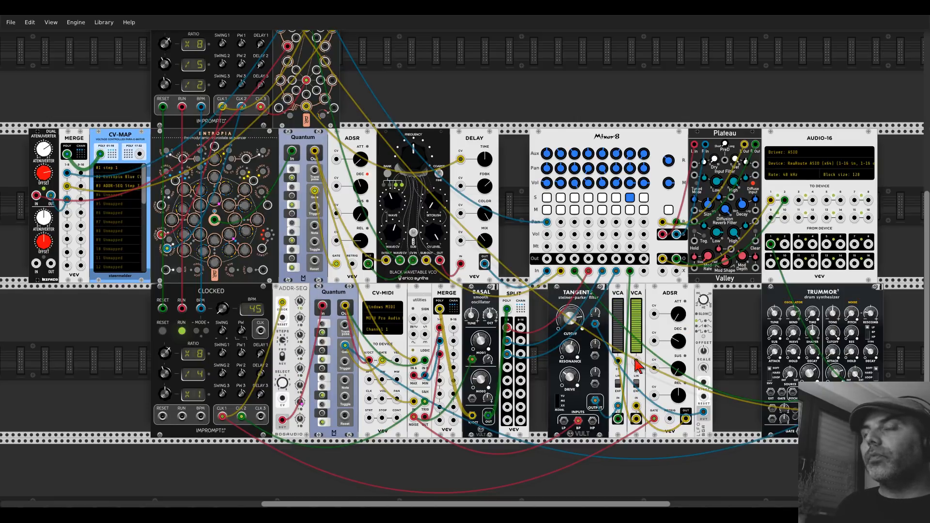
Step: Duplicate ADDR-SEQ between LLFO and TRUMMOR², patch its output into the second VCA's CV and adjust its step levels
{"action": "key", "text": "ctrl+d"}
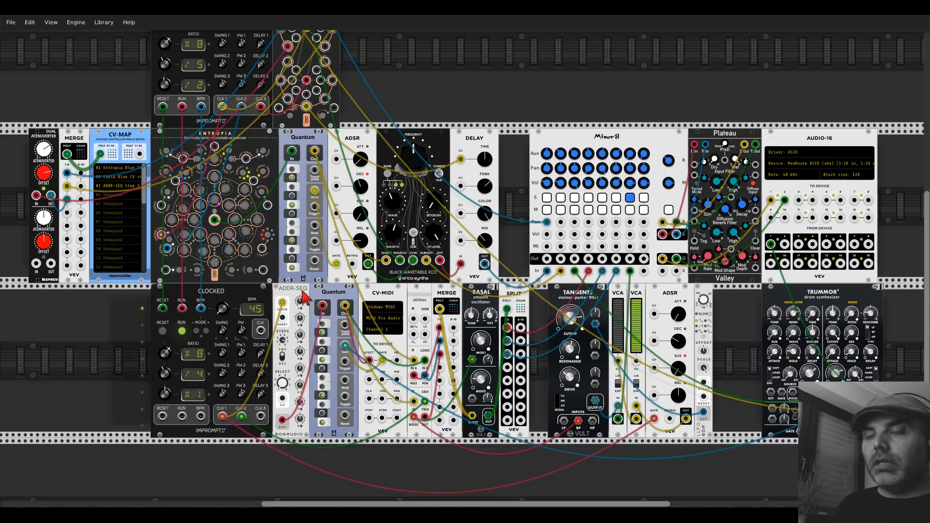
{"action": "left_click_drag", "start_coordinate": [134, 305], "coordinate": [289, 131]}
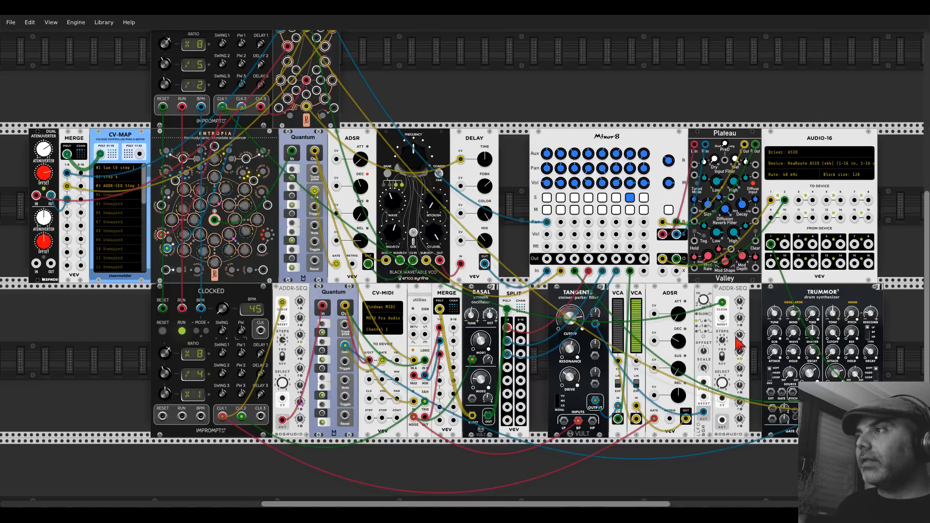
{"action": "left_click_drag", "start_coordinate": [727, 416], "coordinate": [636, 361]}
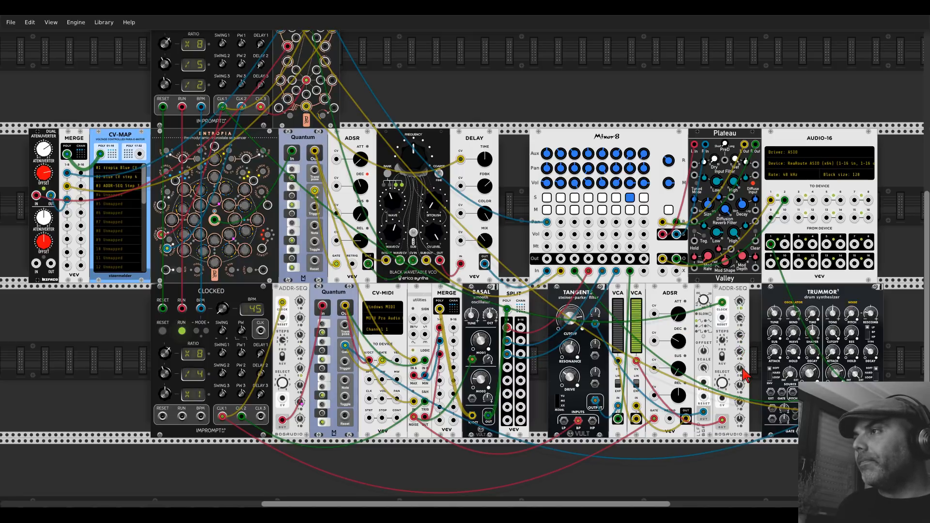
{"action": "left_click_drag", "start_coordinate": [742, 370], "coordinate": [741, 415]}
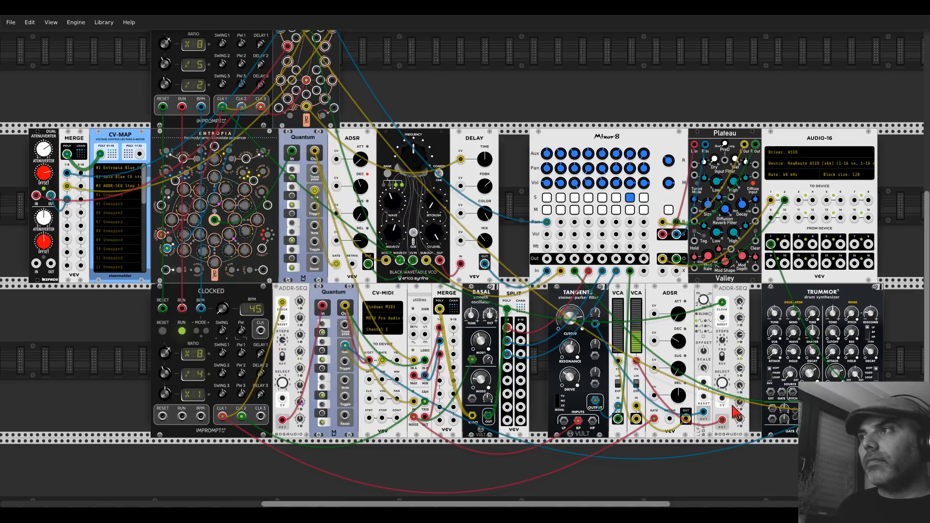
Step: Adjust mixer channel 7's aux send and unsolo the channel, fine-tune TANGENTS' cutoff, and save the patch
{"action": "left_click_drag", "start_coordinate": [631, 153], "coordinate": [631, 154]}
{"action": "left_click", "coordinate": [629, 198]}
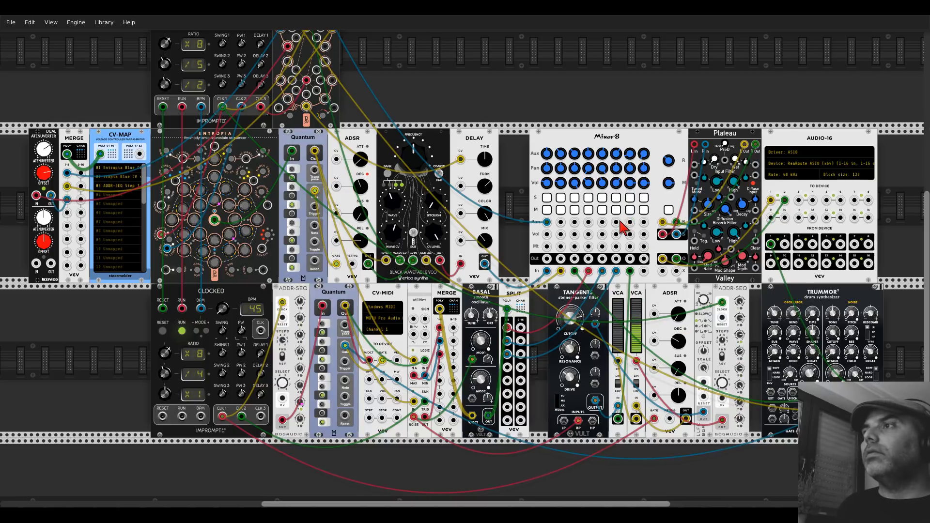
{"action": "left_click_drag", "start_coordinate": [575, 321], "coordinate": [575, 320]}
{"action": "left_click", "coordinate": [15, 21]}
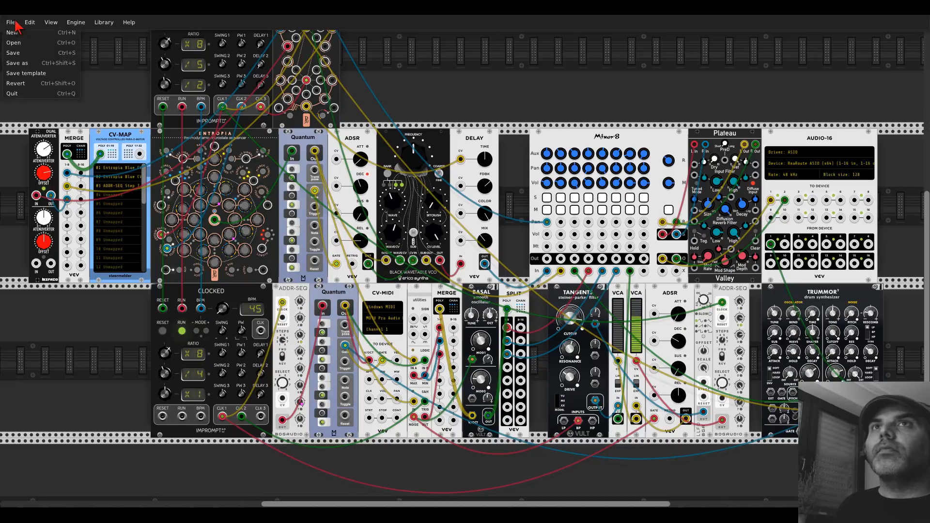
{"action": "left_click", "coordinate": [21, 54]}
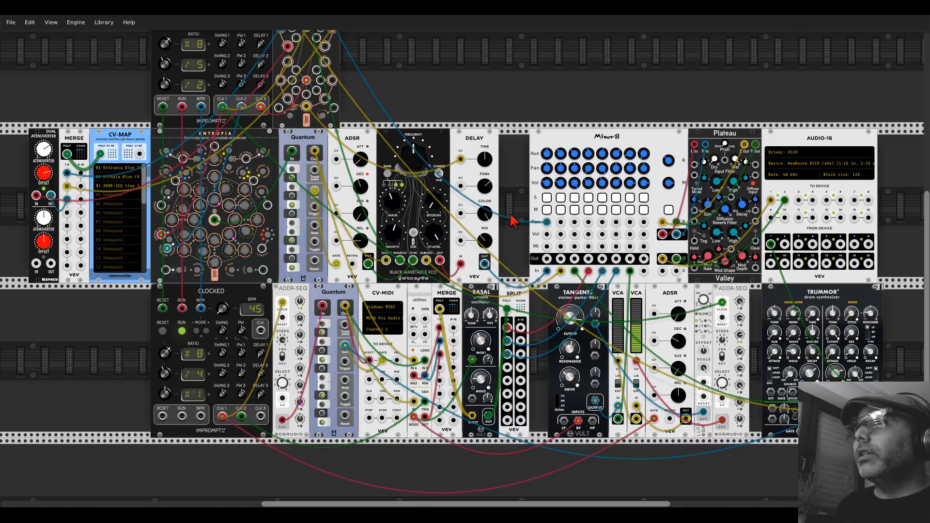
Step: Clear the module browser's filters and browse the full module list for another module to add
{"action": "scroll", "coordinate": [514, 221], "scroll_direction": "down", "scroll_amount": 5}
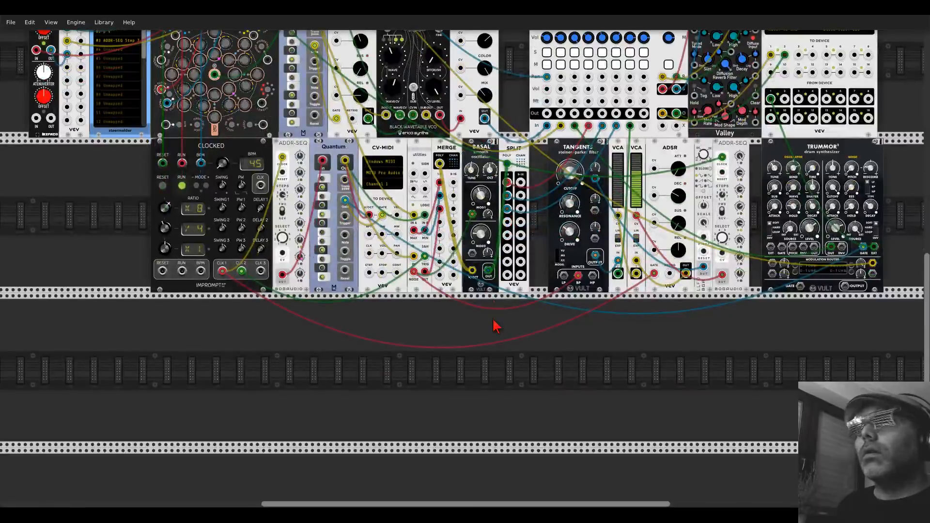
{"action": "right_click", "coordinate": [495, 326]}
{"action": "left_click", "coordinate": [111, 64]}
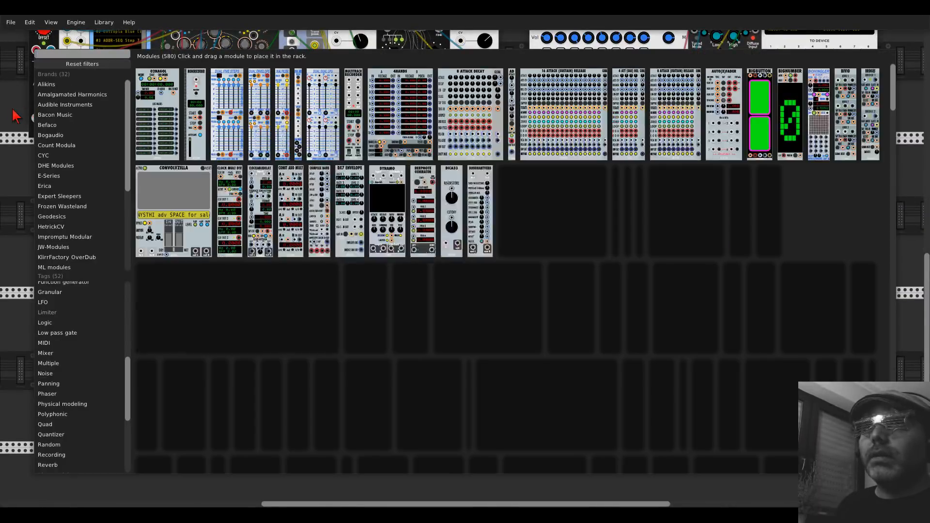
{"action": "left_click", "coordinate": [11, 114]}
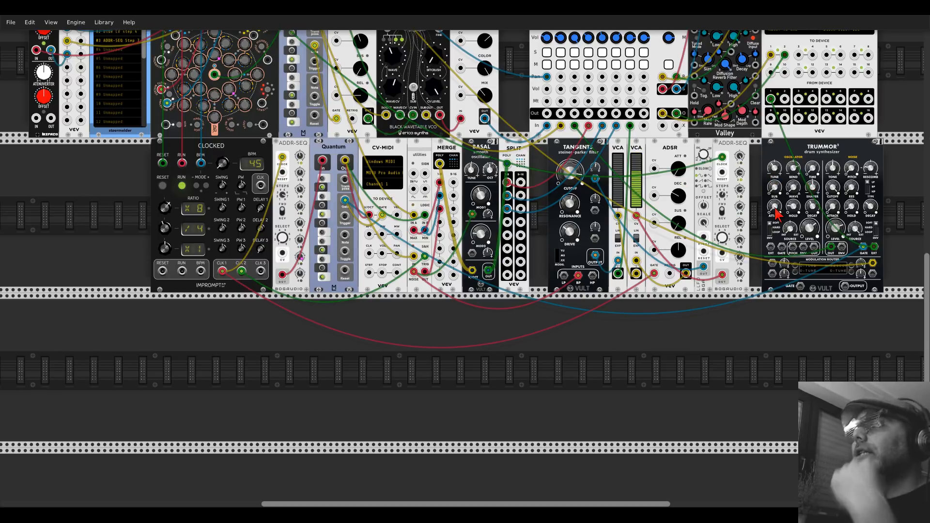
{"action": "scroll", "coordinate": [746, 215], "scroll_direction": "up", "scroll_amount": 3}
{"action": "scroll", "coordinate": [746, 215], "scroll_direction": "up", "scroll_amount": 3}
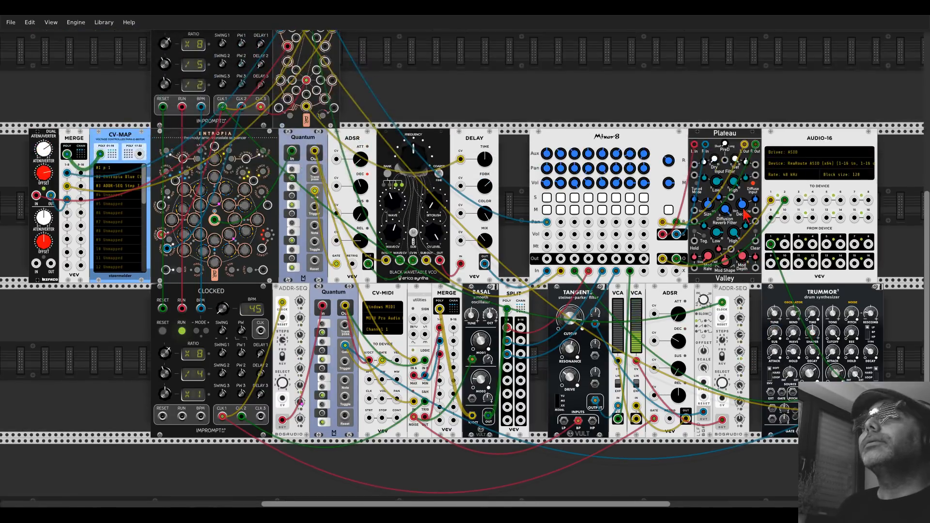
{"action": "scroll", "coordinate": [498, 135], "scroll_direction": "up", "scroll_amount": 3}
{"action": "right_click", "coordinate": [499, 136]}
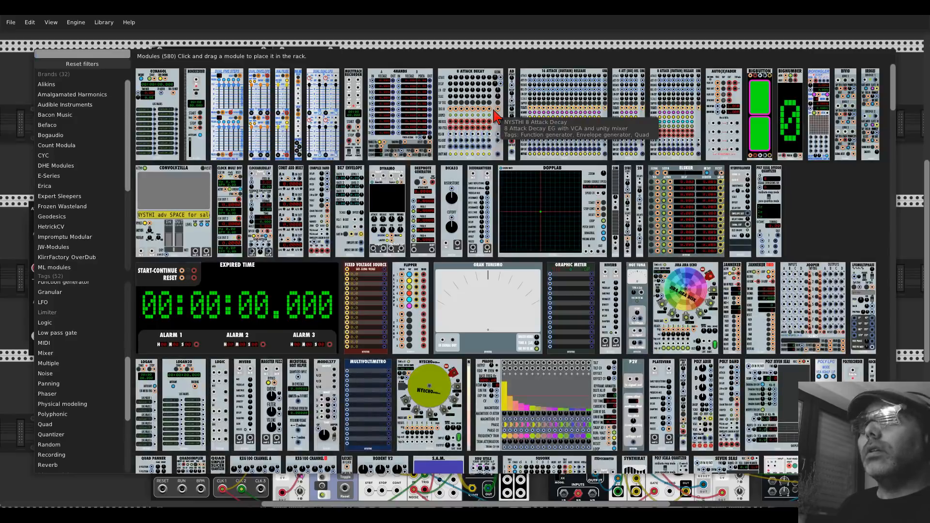
{"action": "key", "text": "Escape"}
{"action": "scroll", "coordinate": [483, 140], "scroll_direction": "down", "scroll_amount": 3}
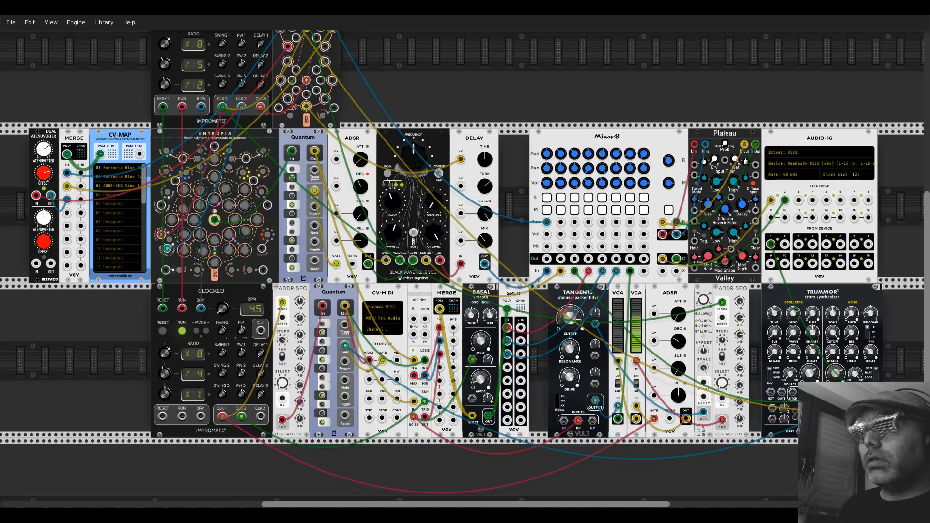
Step: Fine-tune the upper of BASAL's two large knobs
{"action": "right_click", "coordinate": [471, 390]}
{"action": "left_click", "coordinate": [481, 350]}
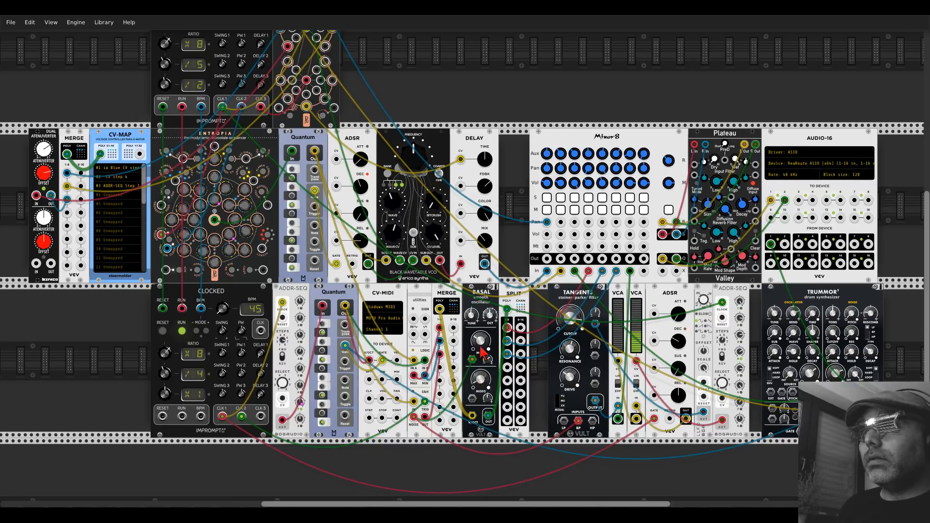
{"action": "left_click_drag", "start_coordinate": [480, 345], "coordinate": [480, 344]}
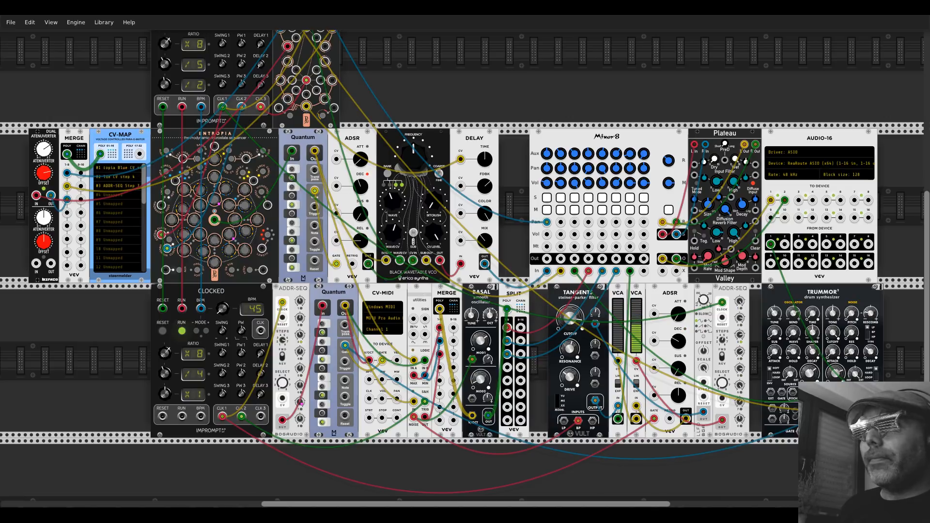
Step: Readjust the upper of BASAL's two large knobs and add a UMIX mixer between SPLIT and TANGENTS
{"action": "left_click_drag", "start_coordinate": [480, 344], "coordinate": [480, 386]}
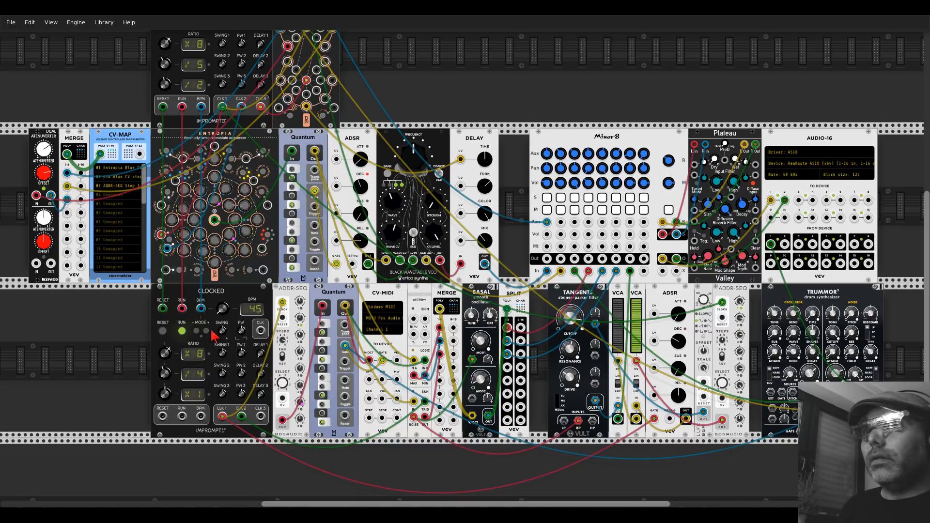
{"action": "key", "text": "Return"}
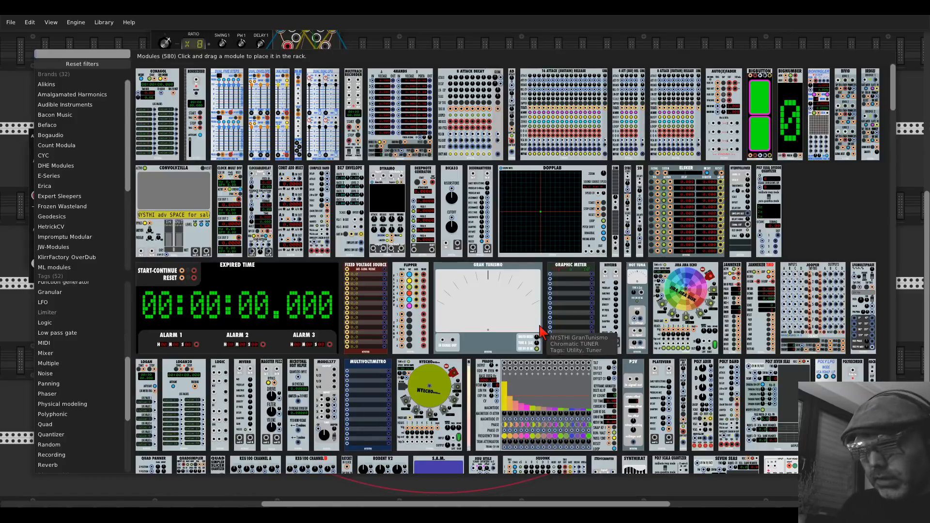
{"action": "type", "text": "umix"}
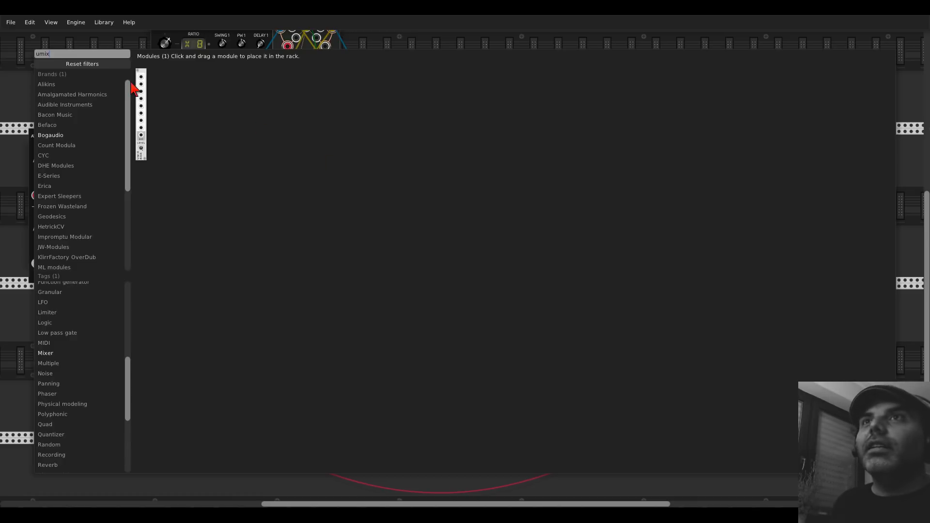
{"action": "left_click_drag", "start_coordinate": [141, 97], "coordinate": [506, 341]}
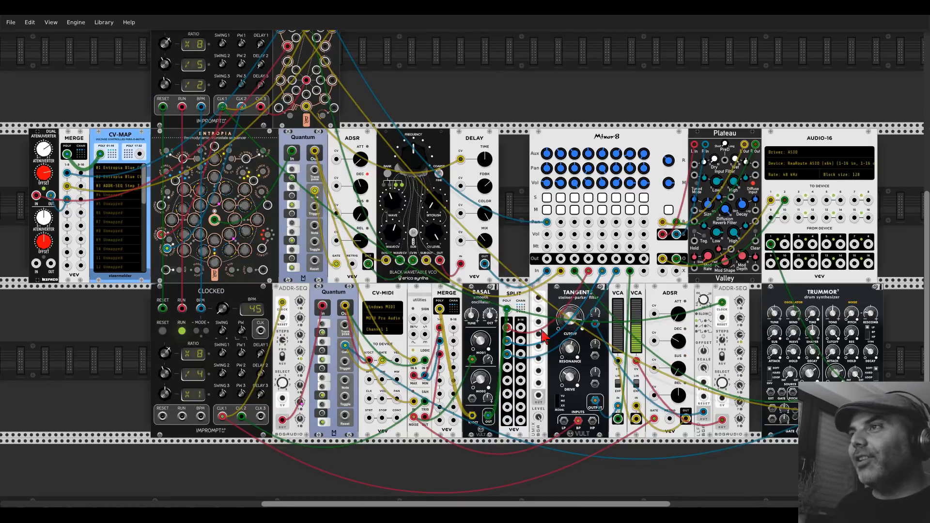
Step: Patch LLFO's output and a utilities output into UMIX, and UMIX's output into BASAL's upper modulation input
{"action": "left_click_drag", "start_coordinate": [539, 297], "coordinate": [704, 414]}
{"action": "left_click_drag", "start_coordinate": [538, 311], "coordinate": [414, 417]}
{"action": "left_click_drag", "start_coordinate": [472, 359], "coordinate": [538, 399]}
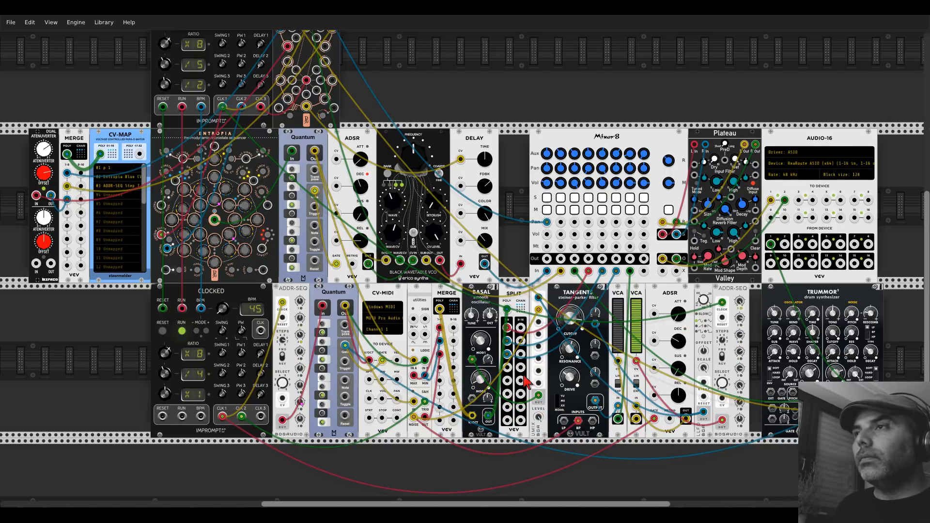
{"action": "left_click_drag", "start_coordinate": [488, 416], "coordinate": [539, 313]}
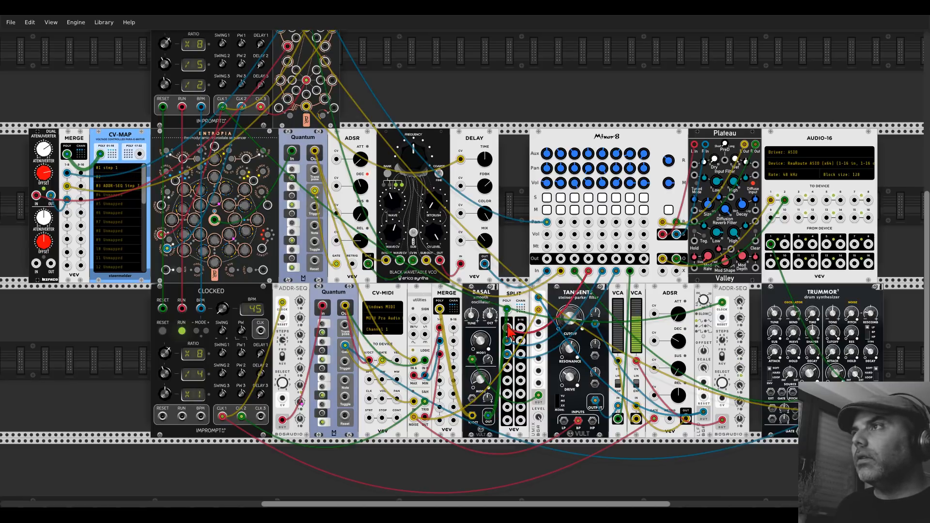
Step: Solo mixer channels 4 and 5 to hear them together, unsolo both and save the patch
{"action": "left_click", "coordinate": [588, 198]}
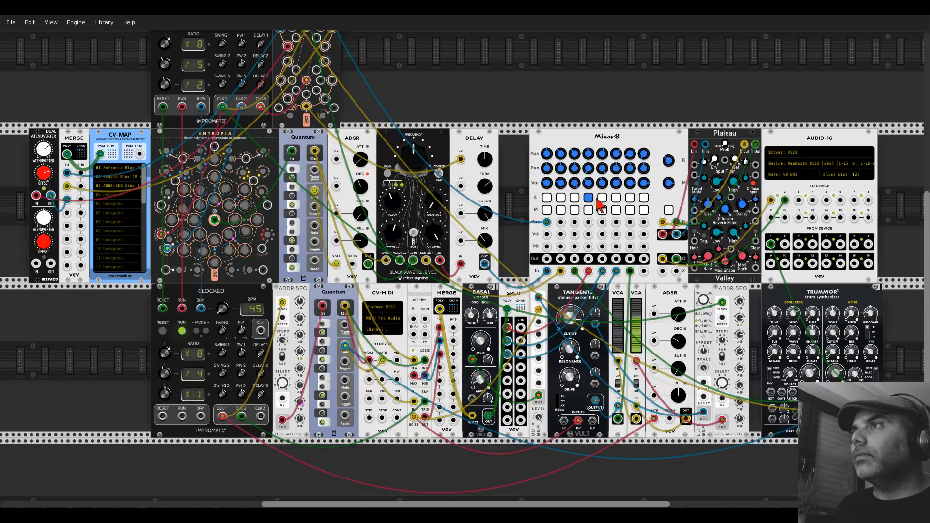
{"action": "left_click", "coordinate": [602, 197]}
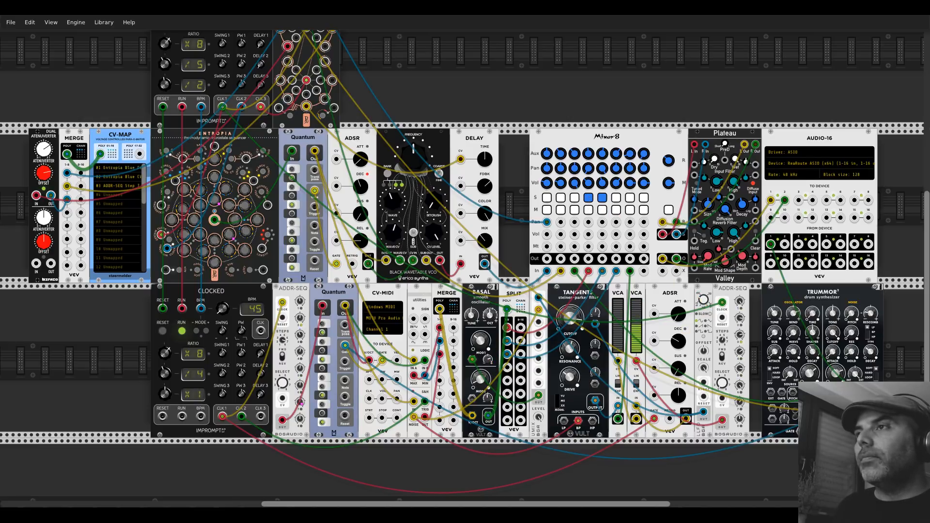
{"action": "left_click", "coordinate": [588, 198]}
{"action": "left_click", "coordinate": [602, 197]}
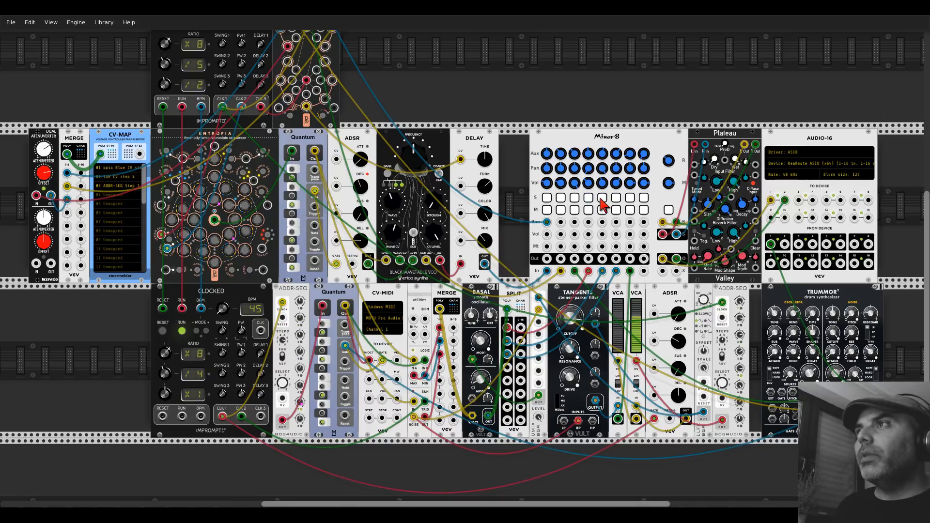
{"action": "left_click", "coordinate": [10, 22]}
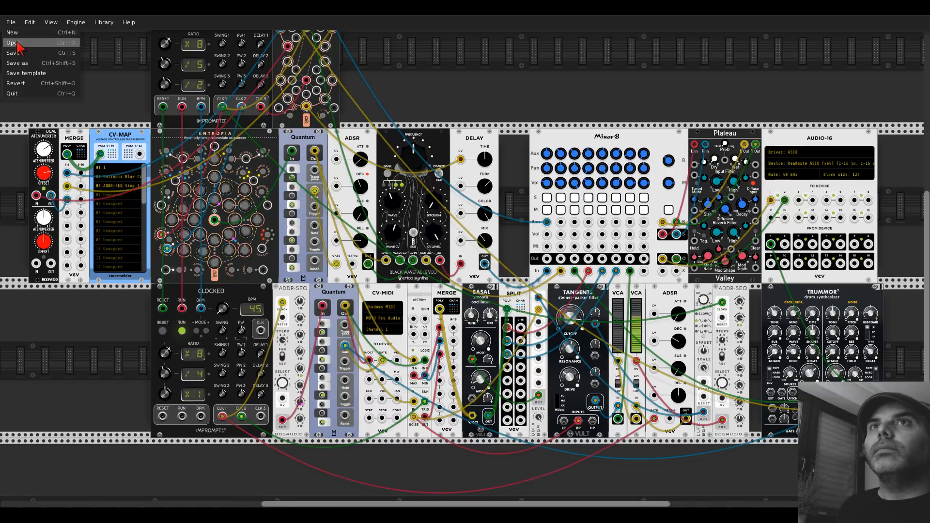
{"action": "left_click", "coordinate": [18, 53]}
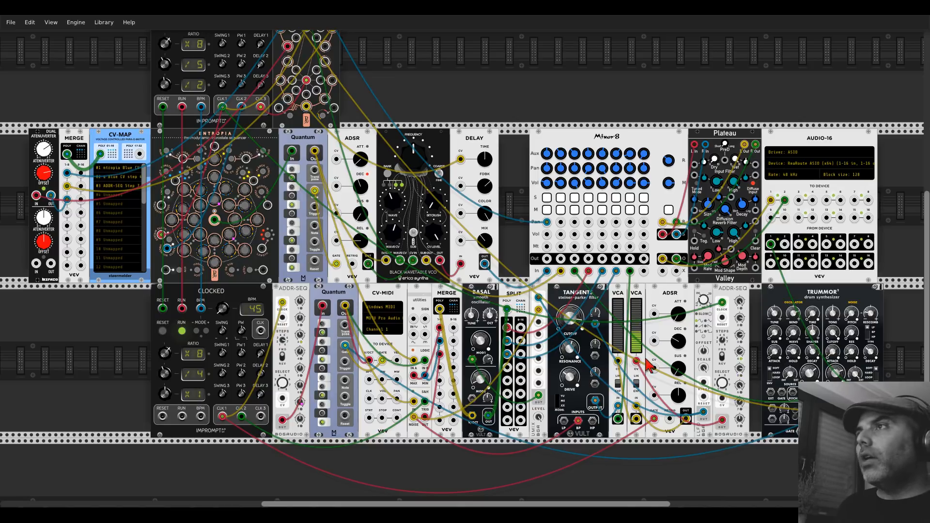
Step: Patch the upper CLOCKED's master clock output into TRUMMOR²'s gate and route the drum to mixer channel 8
{"action": "scroll", "coordinate": [469, 201], "scroll_direction": "up", "scroll_amount": 5}
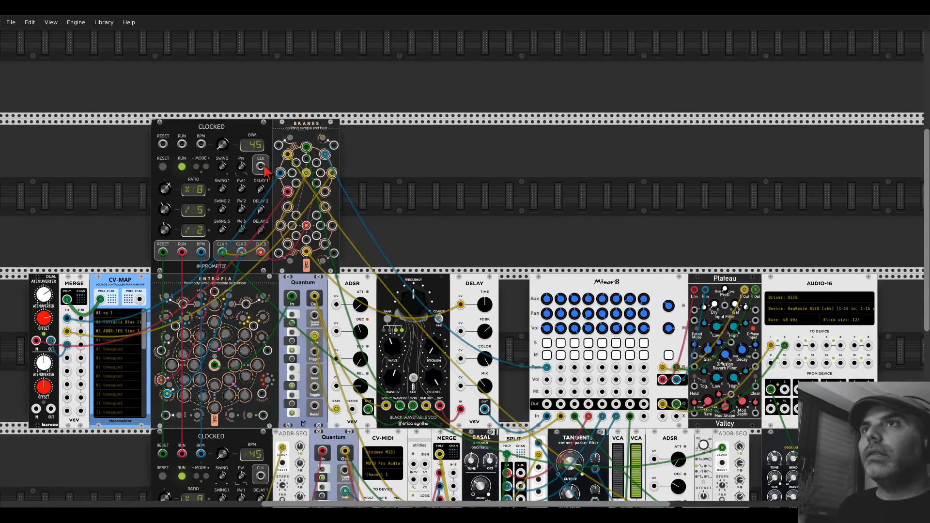
{"action": "scroll", "coordinate": [264, 167], "scroll_direction": "down", "scroll_amount": 9}
{"action": "left_click_drag", "start_coordinate": [264, 166], "coordinate": [643, 199]}
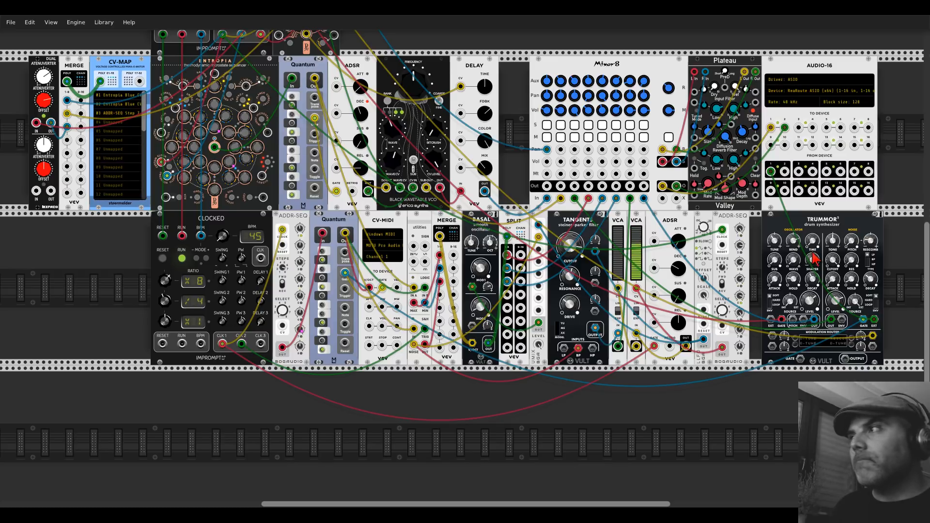
Step: Fine-tune the TRUMMOR² drum sound and save the patch
{"action": "left_click_drag", "start_coordinate": [813, 276], "coordinate": [814, 273]}
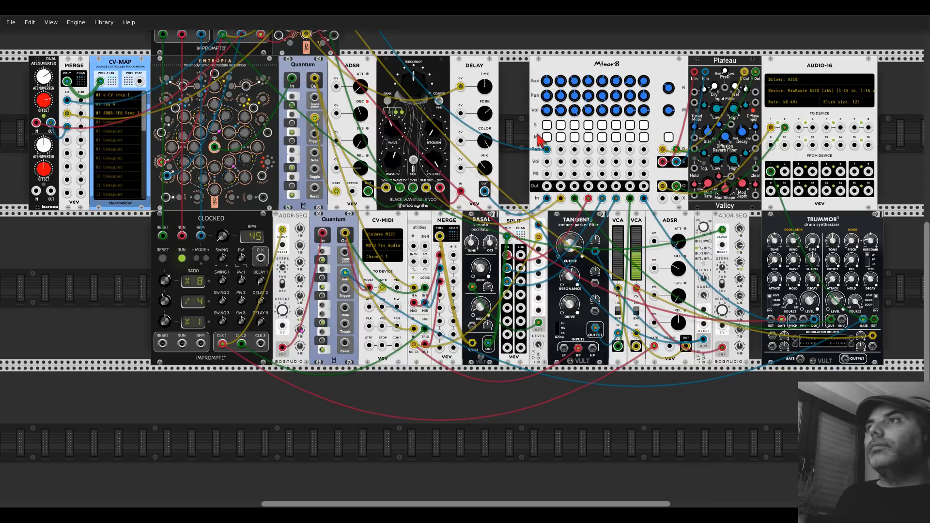
{"action": "scroll", "coordinate": [539, 140], "scroll_direction": "up", "scroll_amount": 5}
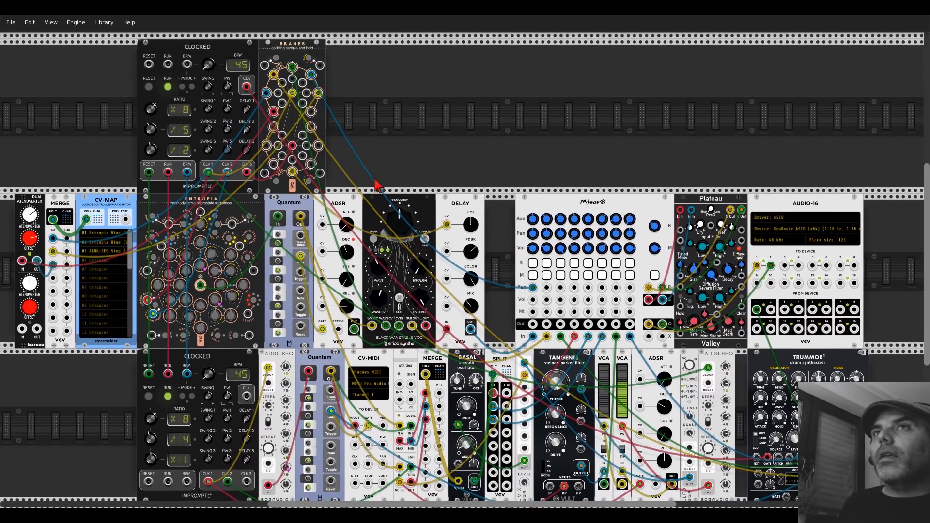
{"action": "left_click", "coordinate": [10, 22]}
{"action": "left_click", "coordinate": [21, 59]}
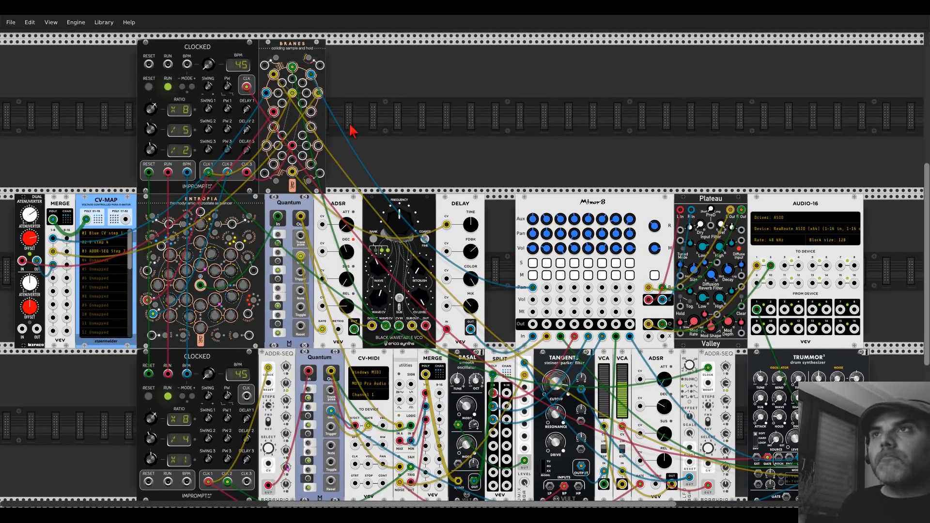
Step: Solo mixer channel 1 and add a Befaco Dual Atenuverter directly beside BRANES
{"action": "scroll", "coordinate": [415, 142], "scroll_direction": "down", "scroll_amount": 1}
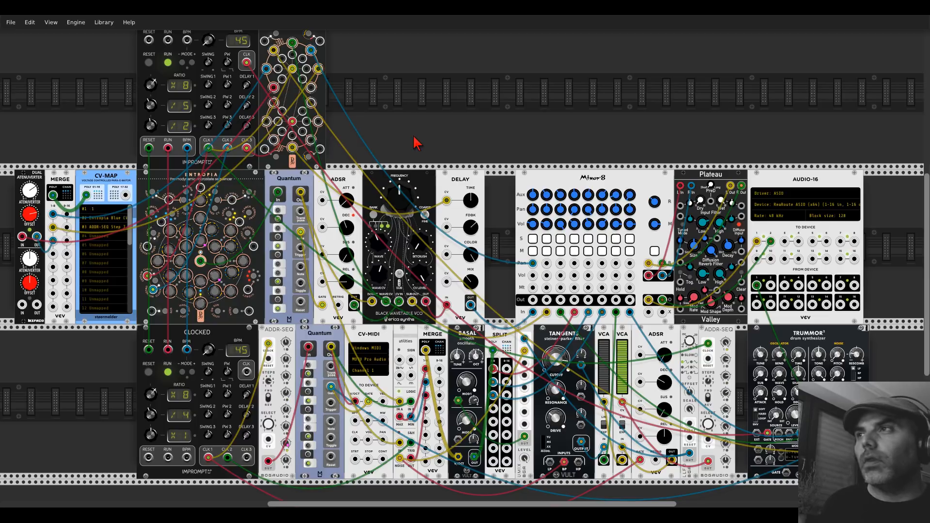
{"action": "left_click", "coordinate": [533, 239]}
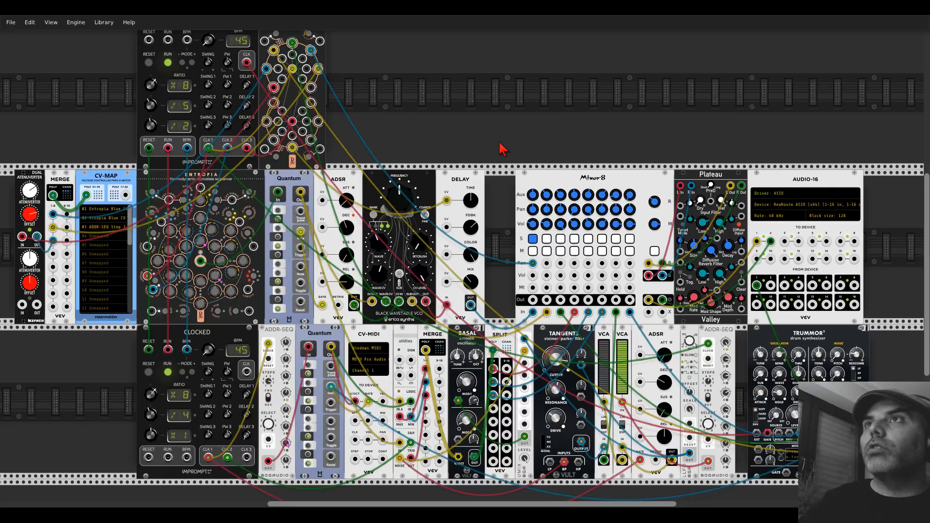
{"action": "scroll", "coordinate": [347, 102], "scroll_direction": "up", "scroll_amount": 3}
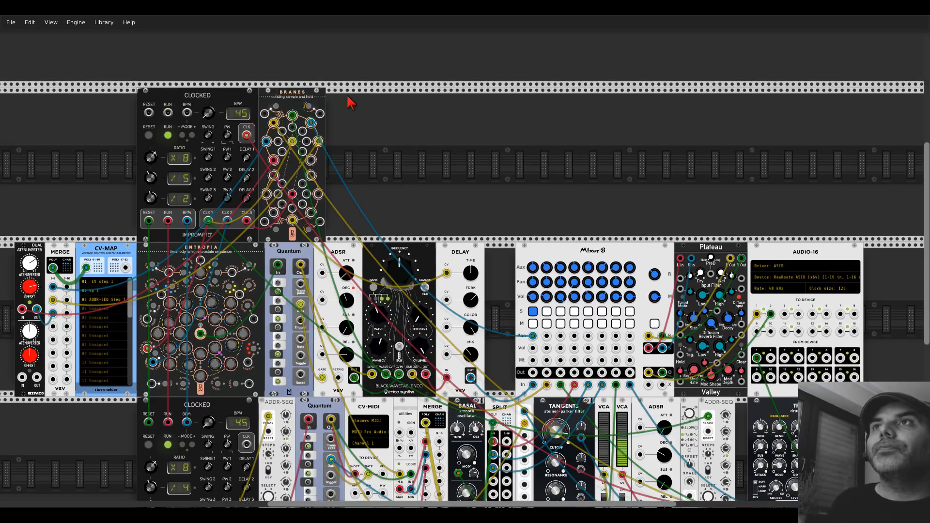
{"action": "right_click", "coordinate": [370, 164]}
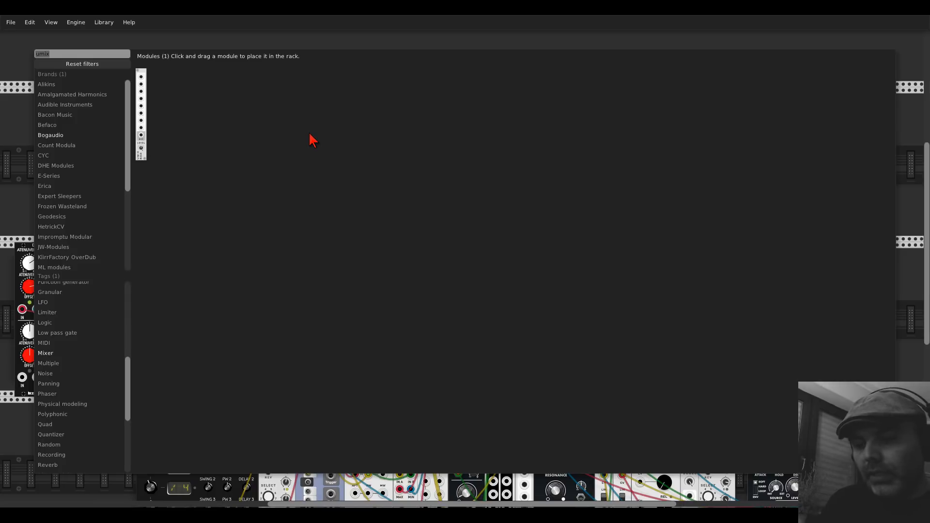
{"action": "type", "text": "befa"}
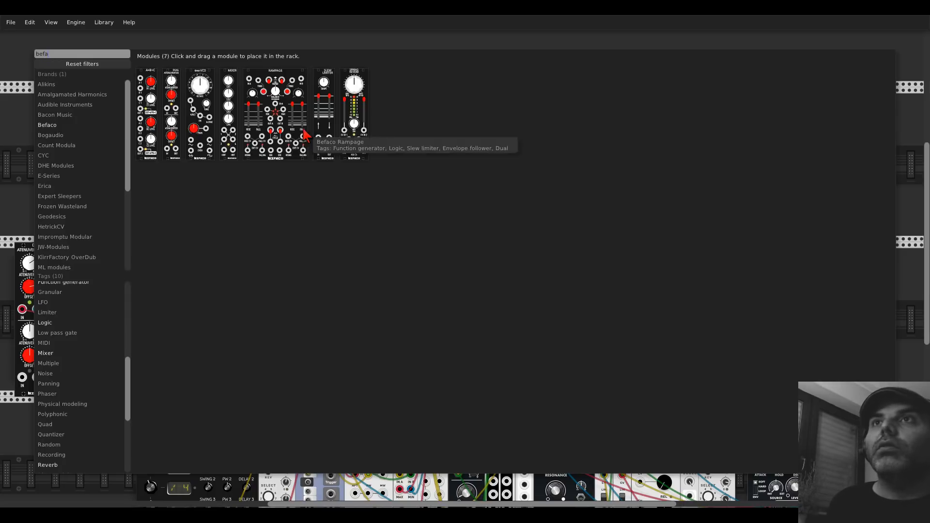
{"action": "left_click", "coordinate": [313, 138]}
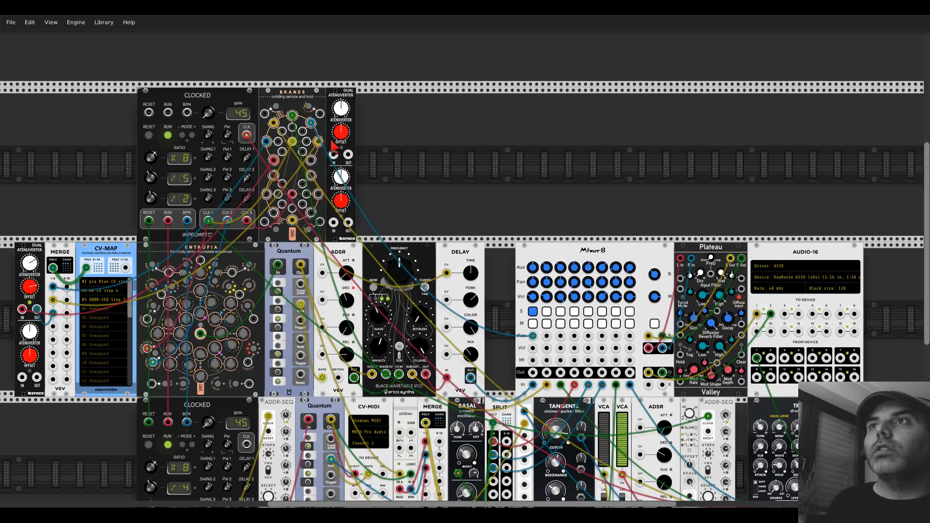
Step: Route the BRANES pan modulation through the new atenuverter's upper section into mixer channel 1's pan input, and adjust its attenuation and offset
{"action": "mouse_move", "coordinate": [532, 335]}
{"action": "left_mouse_down"}
{"action": "mouse_move", "coordinate": [334, 154]}
{"action": "mouse_move", "coordinate": [368, 175]}
{"action": "mouse_move", "coordinate": [533, 335]}
{"action": "left_mouse_up"}
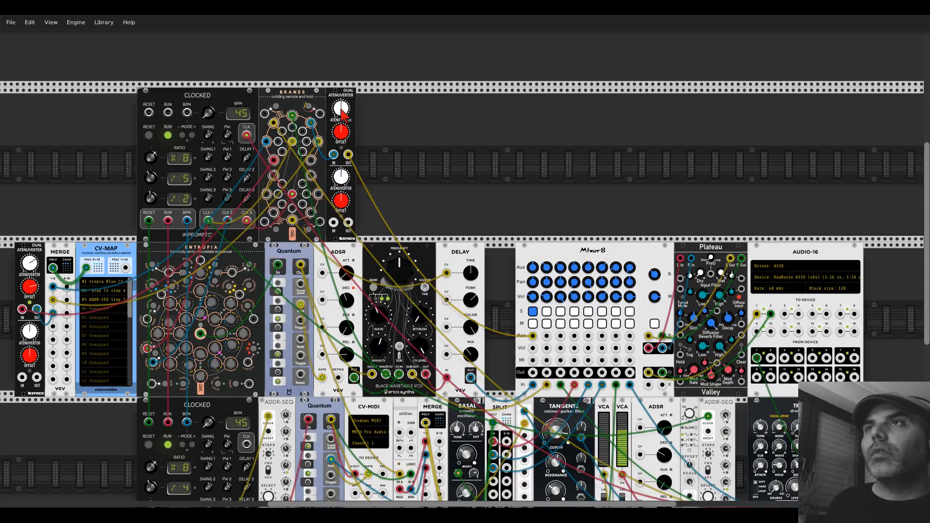
{"action": "left_click_drag", "start_coordinate": [341, 109], "coordinate": [342, 43]}
{"action": "left_click_drag", "start_coordinate": [340, 128], "coordinate": [340, 92]}
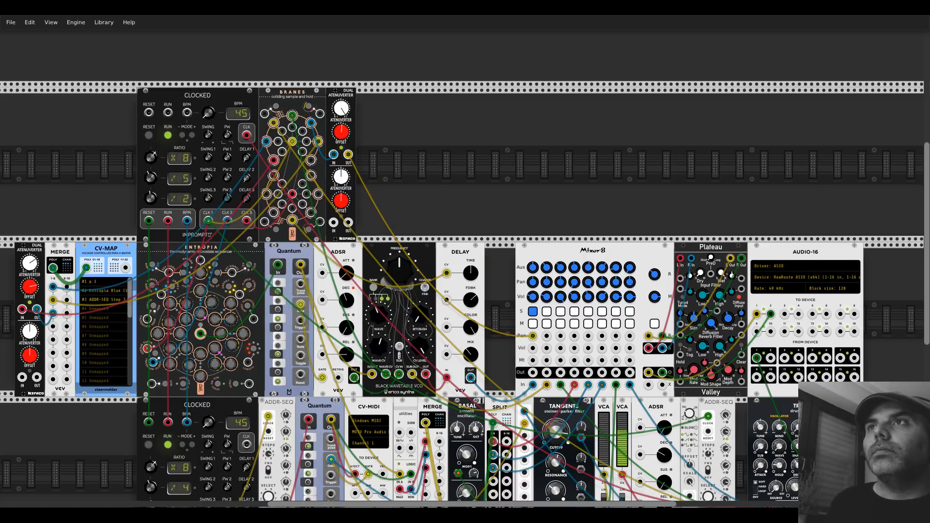
{"action": "mouse_move", "coordinate": [341, 132]}
{"action": "left_mouse_down"}
{"action": "mouse_move", "coordinate": [341, 175]}
{"action": "mouse_move", "coordinate": [341, 136]}
{"action": "left_mouse_up"}
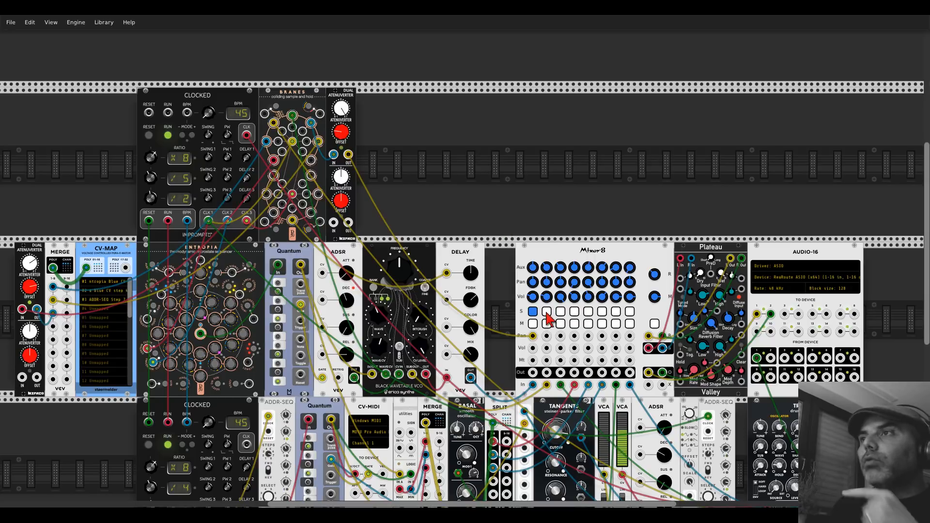
Step: Compare the mix with channel 1's solo off and on, and switch the solo to mixer channel 2
{"action": "left_click", "coordinate": [532, 310]}
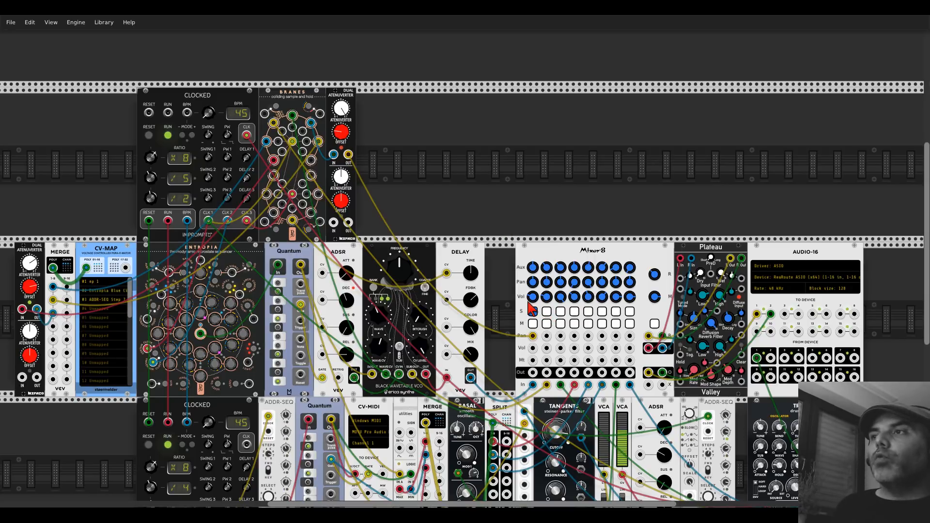
{"action": "left_click", "coordinate": [532, 311]}
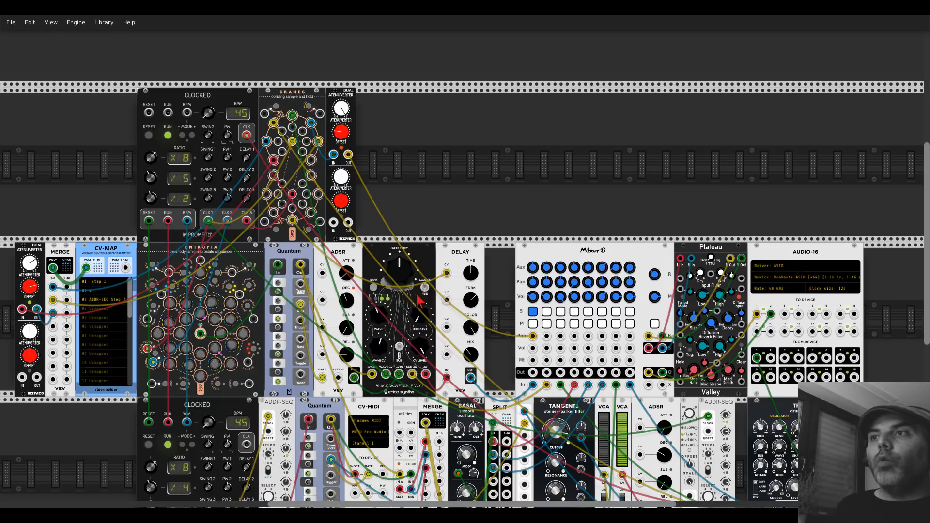
{"action": "left_click", "coordinate": [546, 312]}
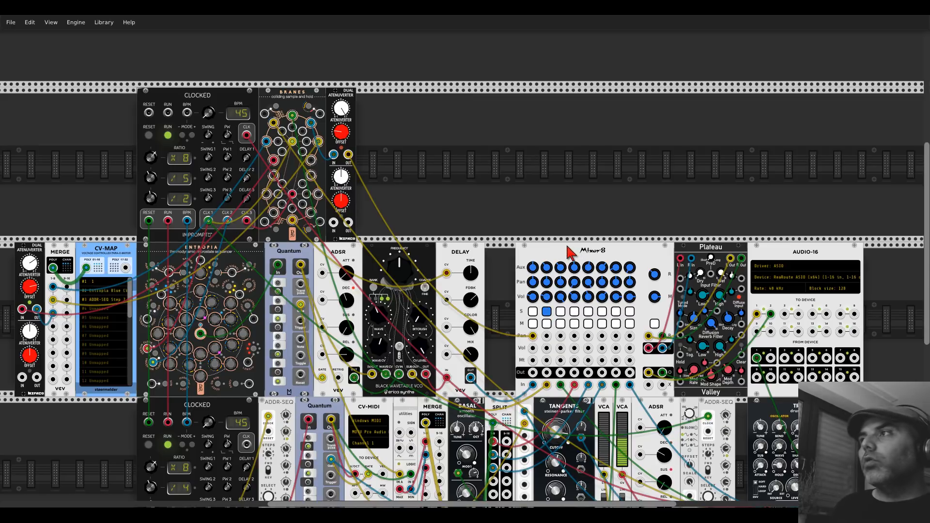
Step: Move the mixer away from DELAY to make room and add a TANGENTS filter in the gap
{"action": "left_click_drag", "start_coordinate": [564, 249], "coordinate": [708, 260]}
{"action": "right_click", "coordinate": [533, 295]}
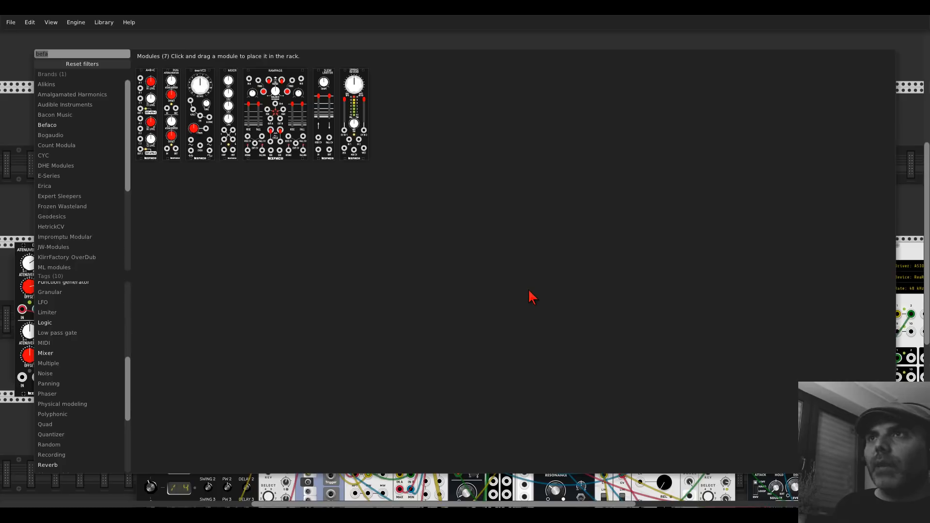
{"action": "left_click", "coordinate": [93, 64]}
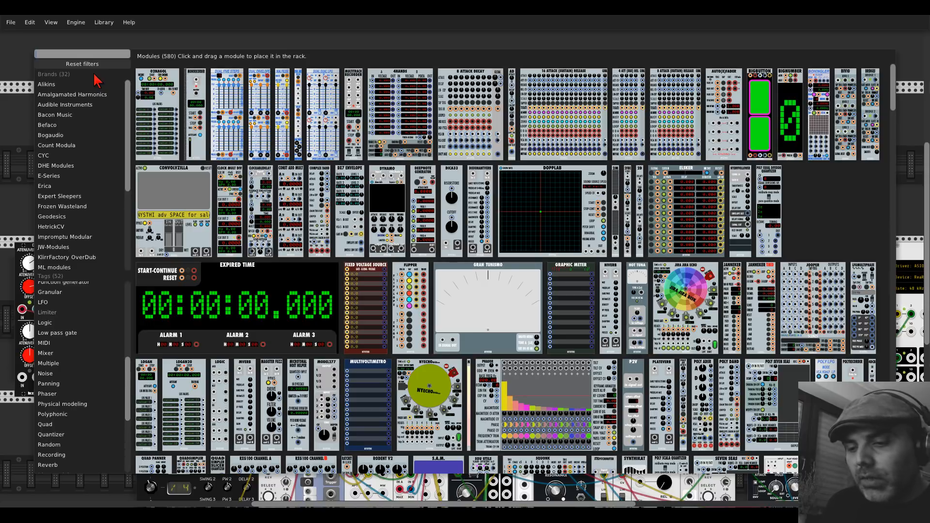
{"action": "type", "text": "tang"}
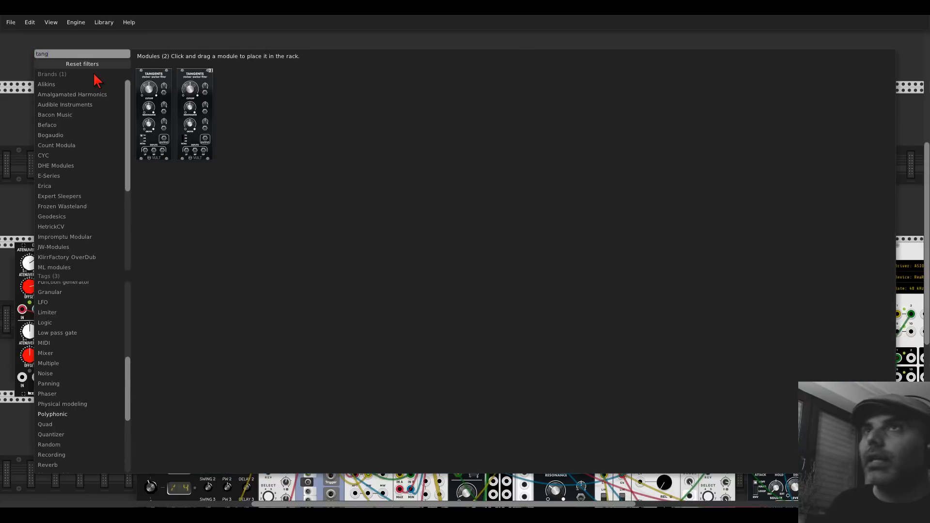
{"action": "left_click_drag", "start_coordinate": [180, 100], "coordinate": [471, 279]}
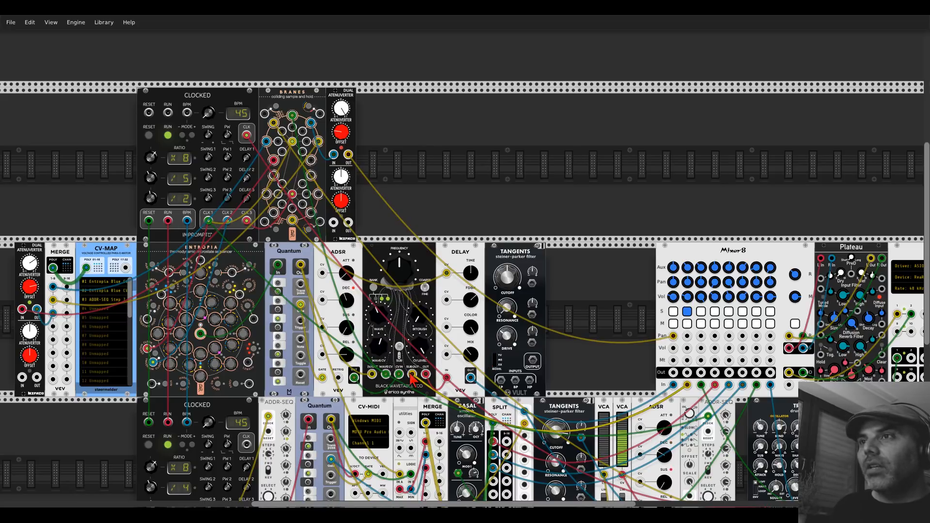
Step: Patch the wavetable VCO's sub output through the new TANGENTS into mixer channel 2 with an adjusted cutoff, and move the solo to channel 3
{"action": "left_click_drag", "start_coordinate": [412, 375], "coordinate": [533, 359]}
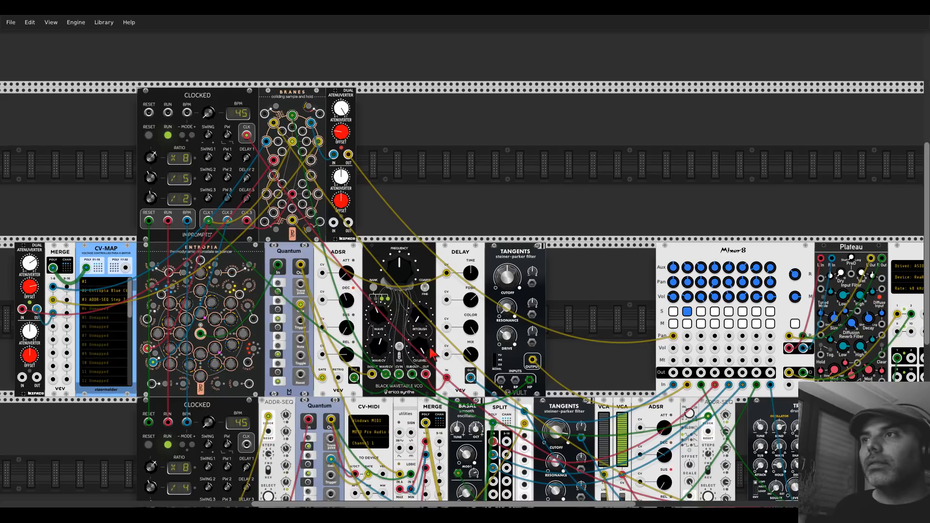
{"action": "mouse_move", "coordinate": [507, 279]}
{"action": "left_mouse_down"}
{"action": "mouse_move", "coordinate": [508, 301]}
{"action": "mouse_move", "coordinate": [511, 294]}
{"action": "left_mouse_up"}
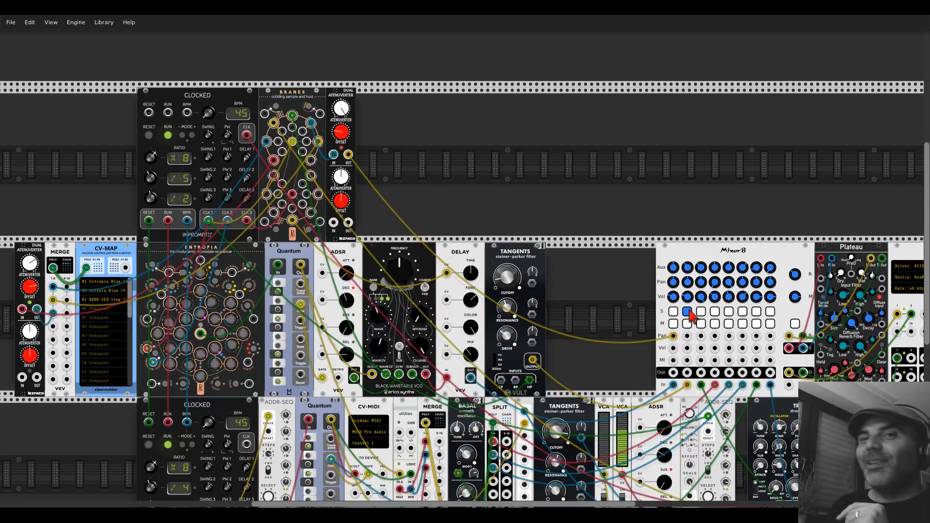
{"action": "left_click", "coordinate": [688, 311]}
{"action": "left_click", "coordinate": [700, 312]}
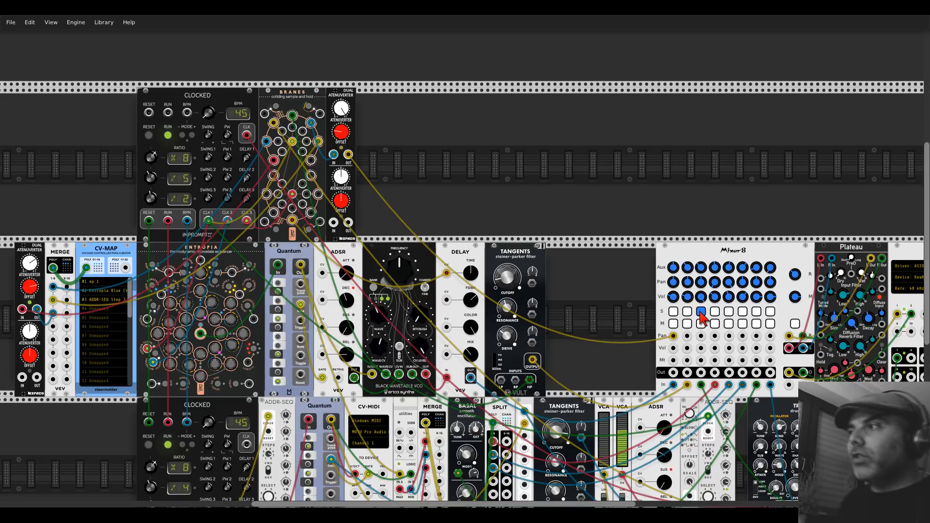
Step: Compare mixer channels 3 and 4 in solo and bring channel 5 into solo alongside channel 4
{"action": "scroll", "coordinate": [775, 290], "scroll_direction": "down", "scroll_amount": 4}
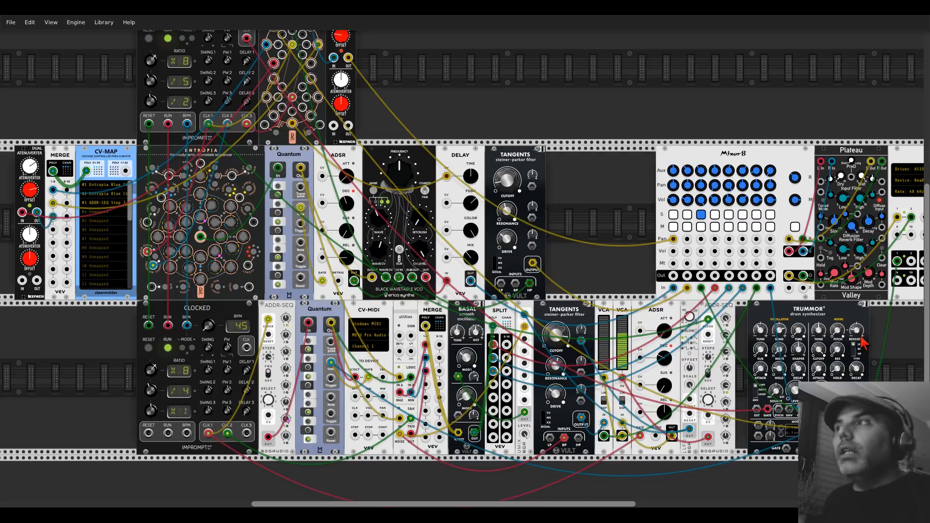
{"action": "left_click", "coordinate": [716, 216]}
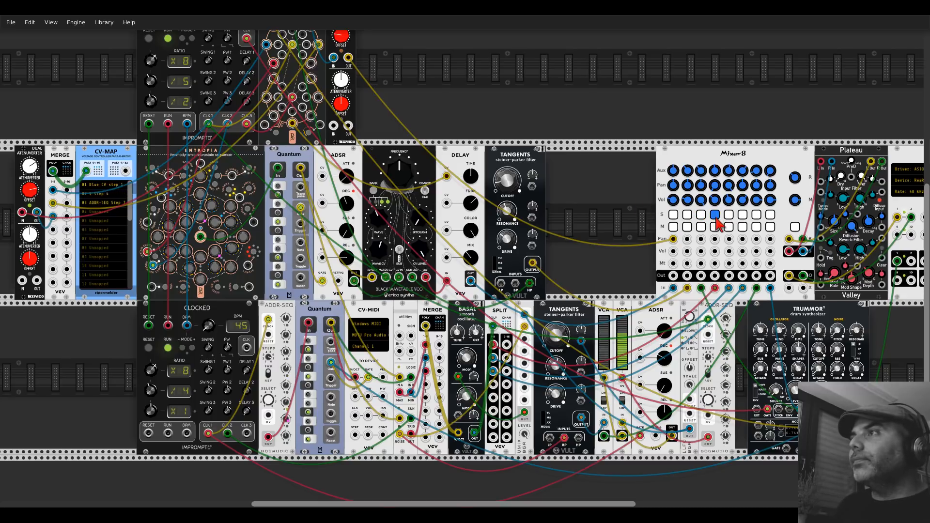
{"action": "left_click", "coordinate": [701, 216]}
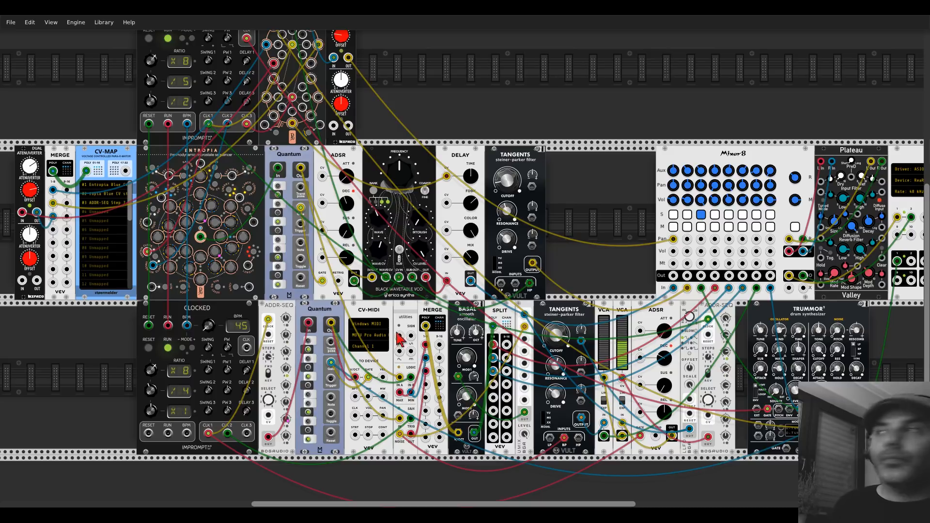
{"action": "left_click", "coordinate": [715, 215]}
{"action": "left_click", "coordinate": [729, 217]}
{"action": "left_click", "coordinate": [729, 217]}
{"action": "left_click", "coordinate": [729, 217]}
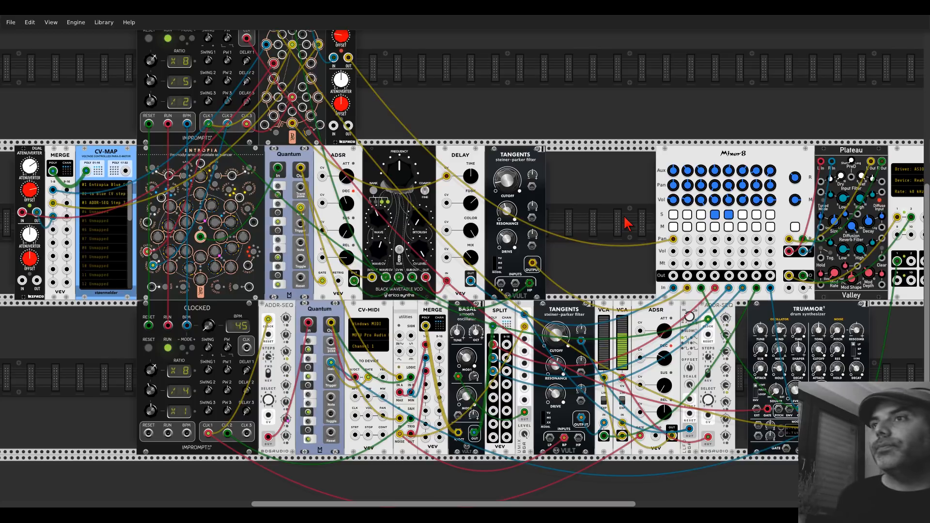
Step: Audition mixer channels 6, 7 and 8 in turn and end with every channel solo off
{"action": "left_click", "coordinate": [742, 216]}
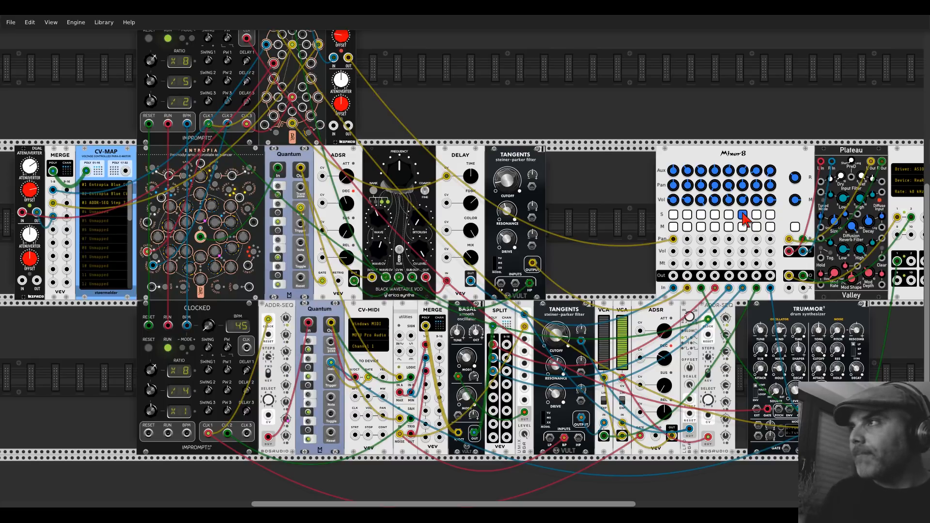
{"action": "left_click", "coordinate": [756, 216]}
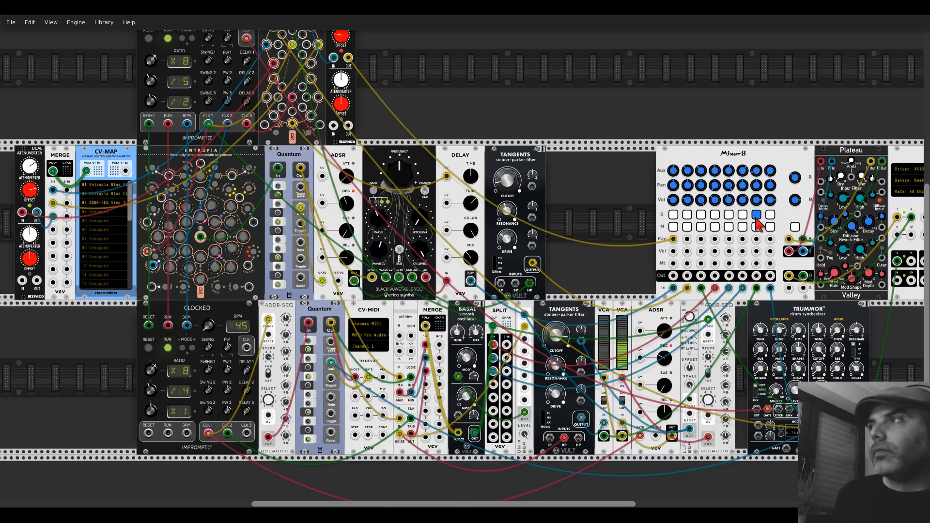
{"action": "left_click", "coordinate": [769, 216]}
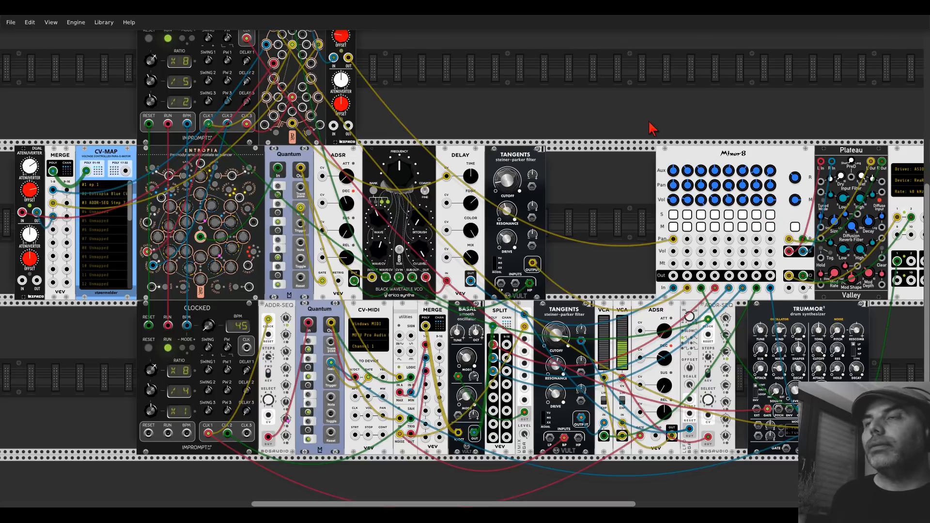
Step: Save the patch, shift the middle module row so its Dual Atenuverter lines up beneath the top CLOCKED, and save again
{"action": "left_click", "coordinate": [11, 22]}
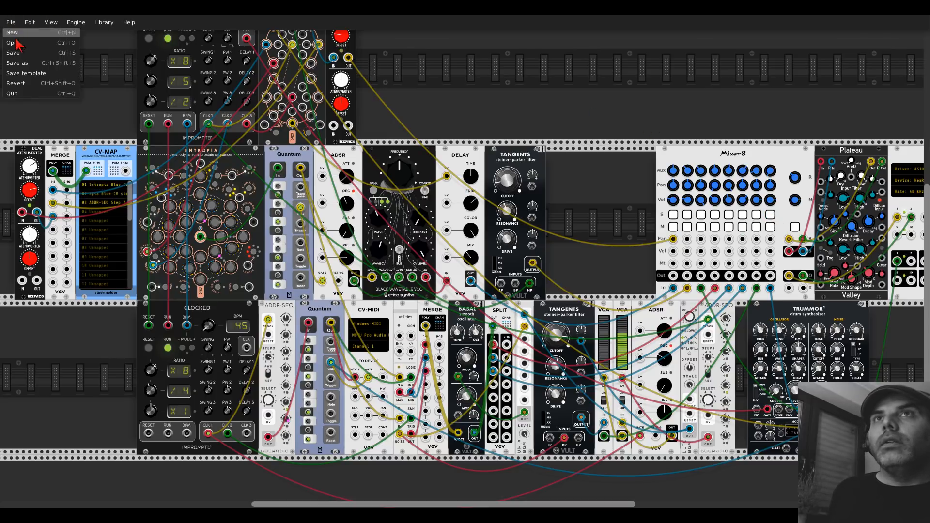
{"action": "left_click", "coordinate": [18, 52]}
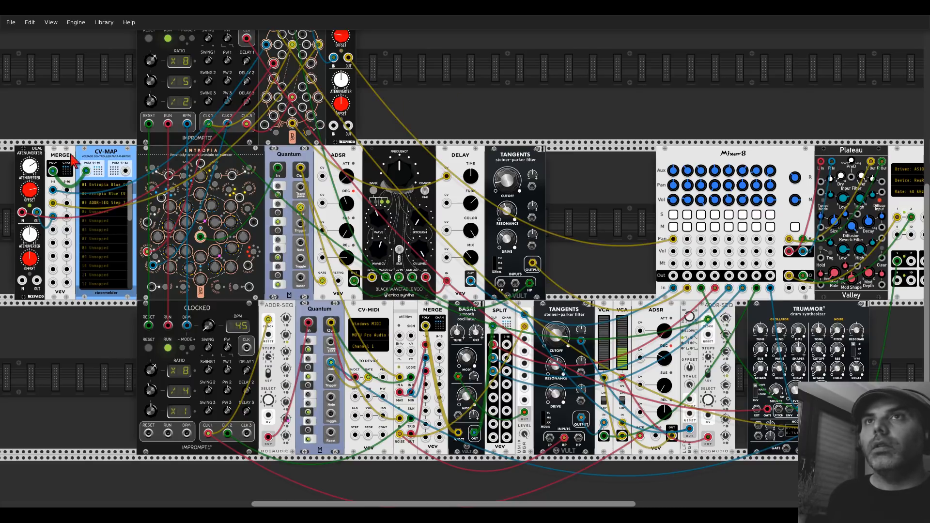
{"action": "left_click_drag", "start_coordinate": [37, 160], "coordinate": [158, 160]}
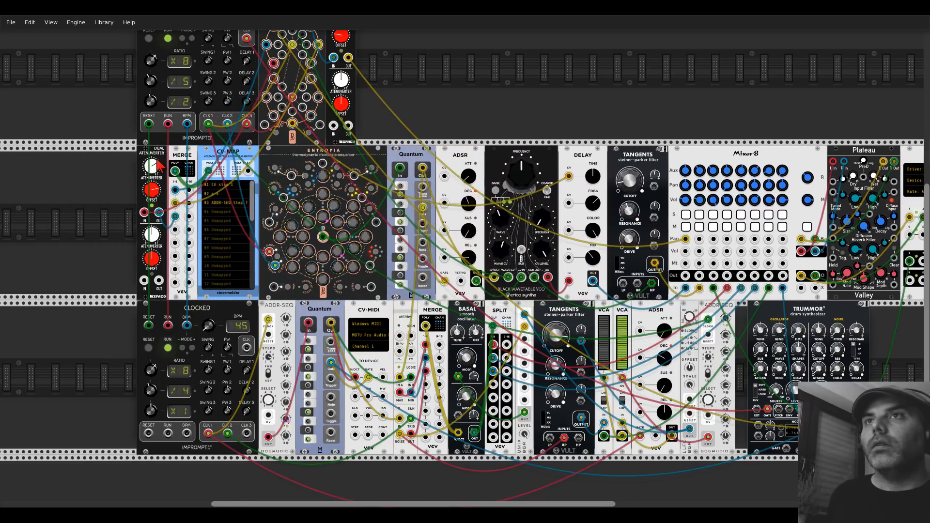
{"action": "left_click_drag", "start_coordinate": [593, 120], "coordinate": [526, 110]}
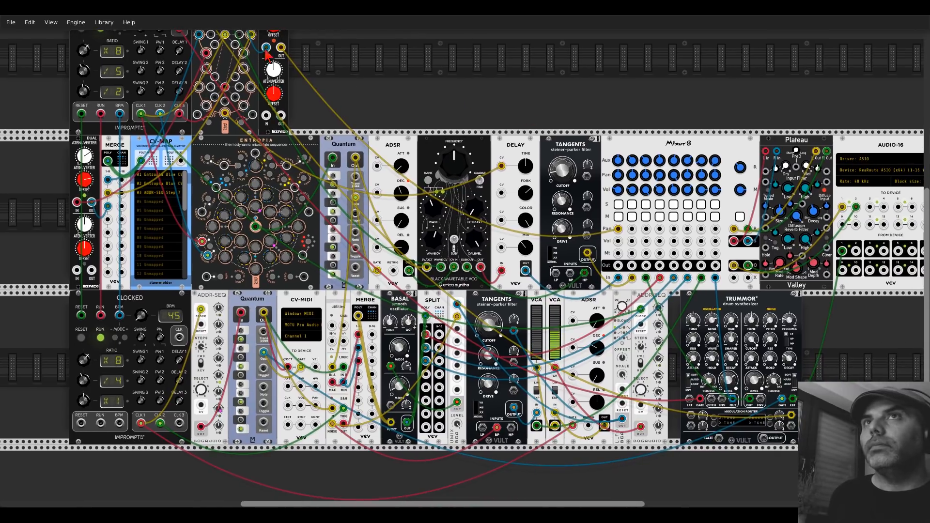
{"action": "left_click", "coordinate": [12, 22]}
{"action": "left_click", "coordinate": [17, 52]}
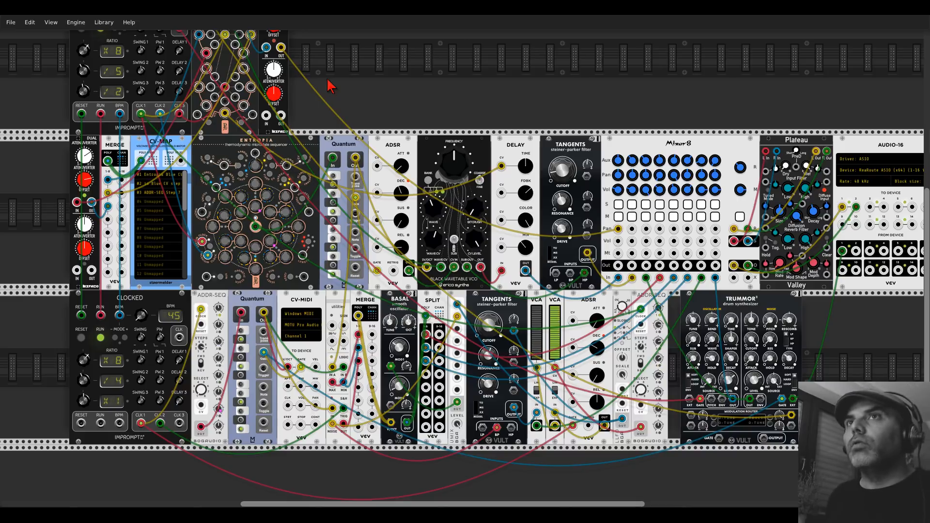
Step: Mute the mixer's master output and add a MIDI-MAP module to the top row with Midilar 2 as its device
{"action": "left_click", "coordinate": [740, 217]}
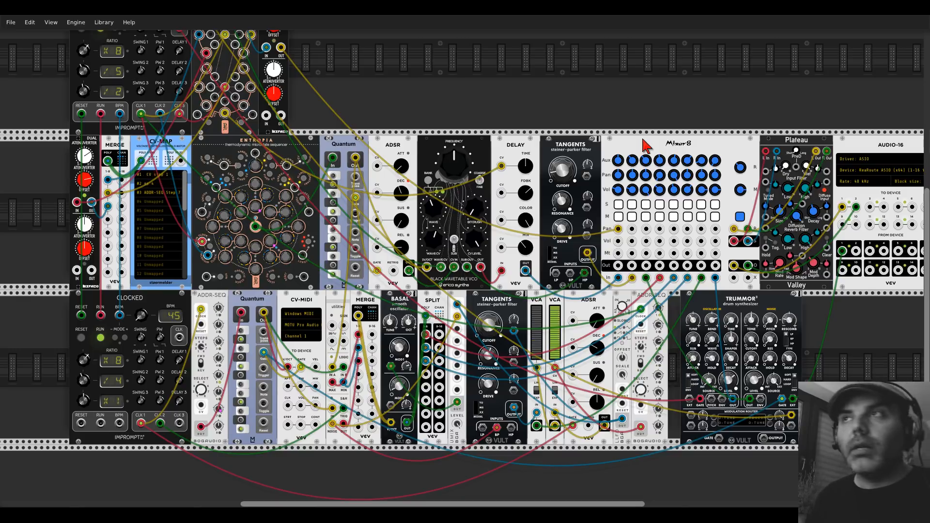
{"action": "scroll", "coordinate": [476, 118], "scroll_direction": "up", "scroll_amount": 3}
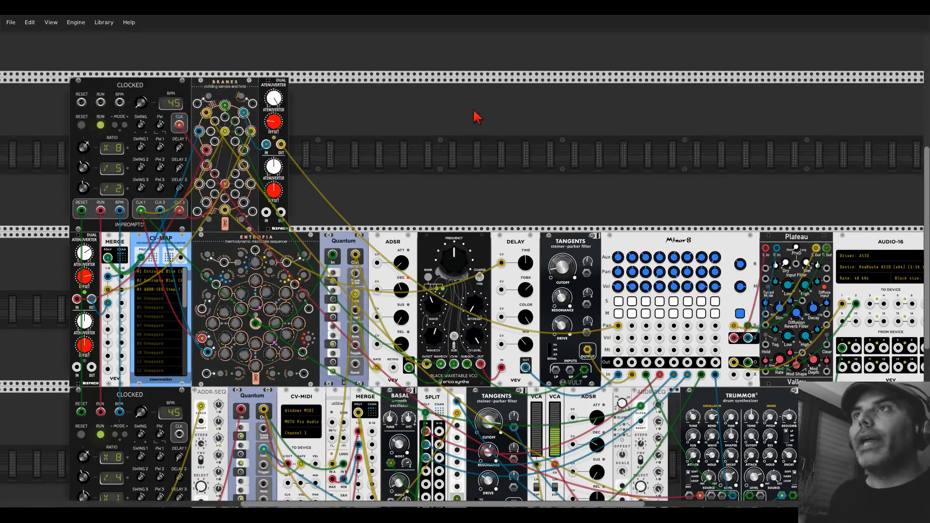
{"action": "right_click", "coordinate": [479, 136]}
{"action": "type", "text": "midi"}
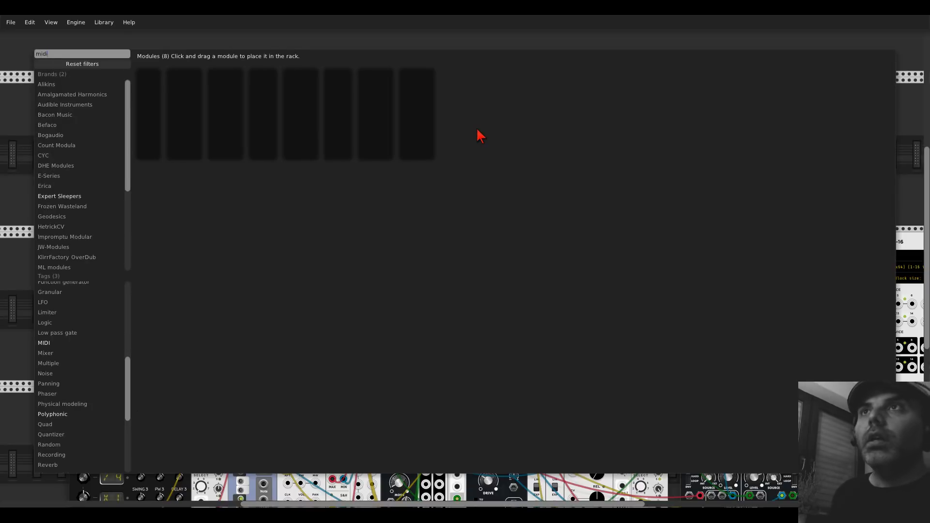
{"action": "left_click_drag", "start_coordinate": [417, 114], "coordinate": [422, 103]}
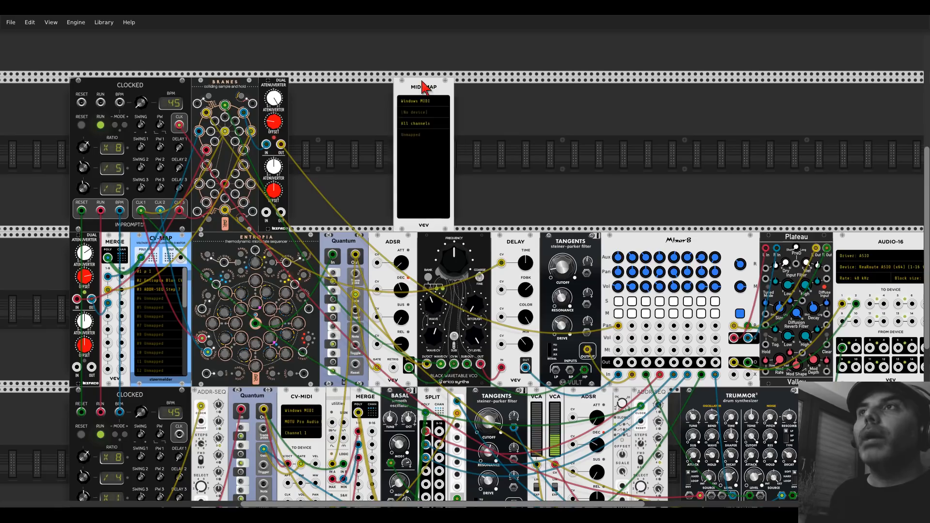
{"action": "left_click", "coordinate": [412, 111]}
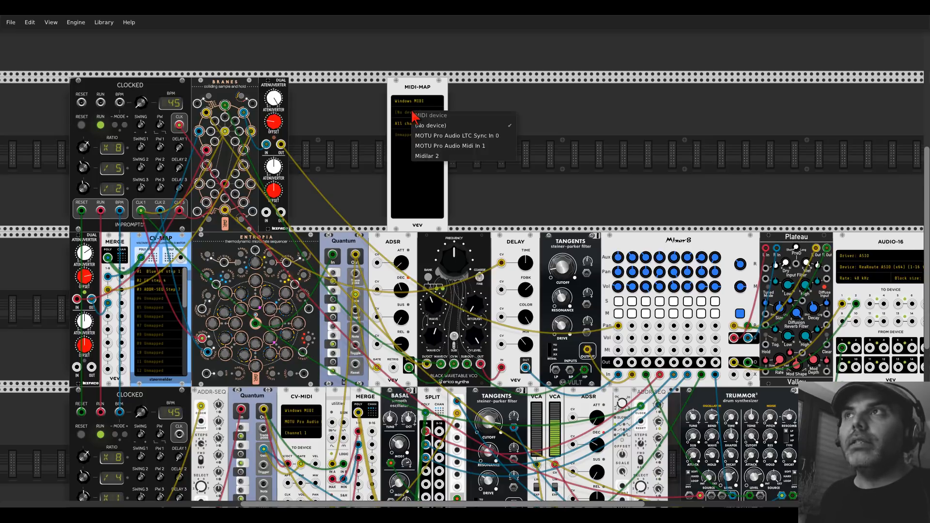
{"action": "left_click", "coordinate": [427, 156]}
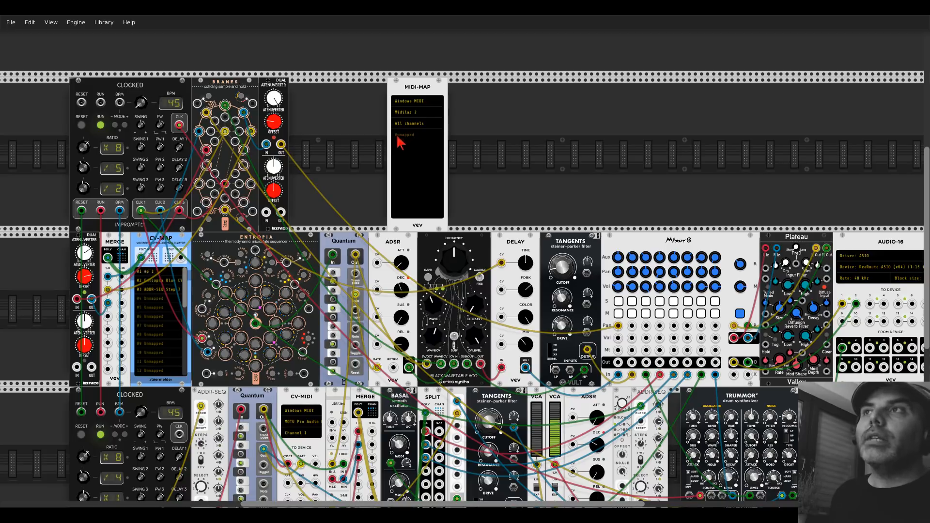
Step: Try to map the bottom CLOCKED's Delay 1 knob in the first MIDI-MAP slot
{"action": "left_click", "coordinate": [406, 138]}
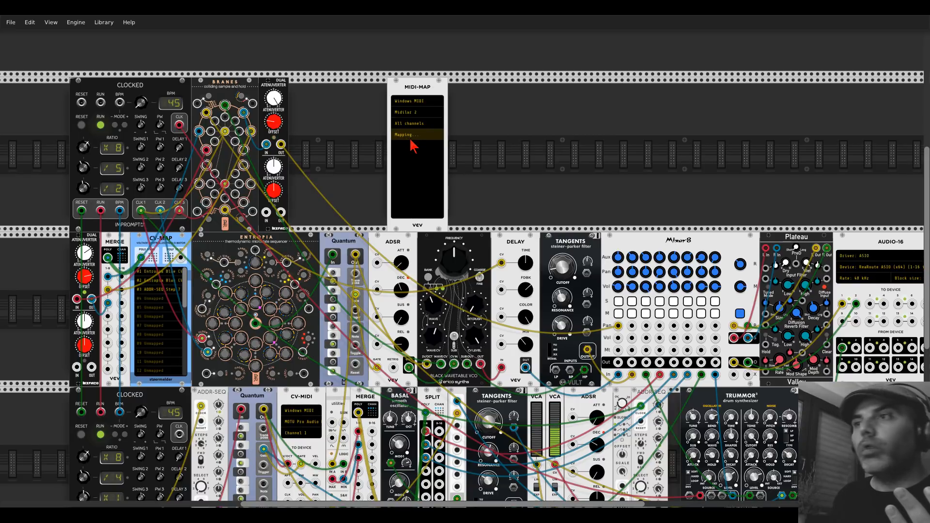
{"action": "scroll", "coordinate": [412, 144], "scroll_direction": "down", "scroll_amount": 2}
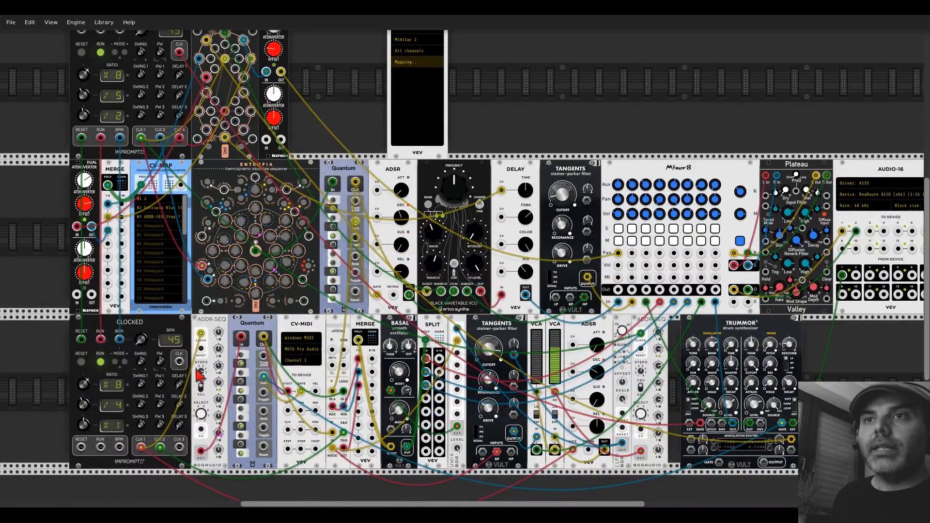
{"action": "left_click", "coordinate": [180, 385]}
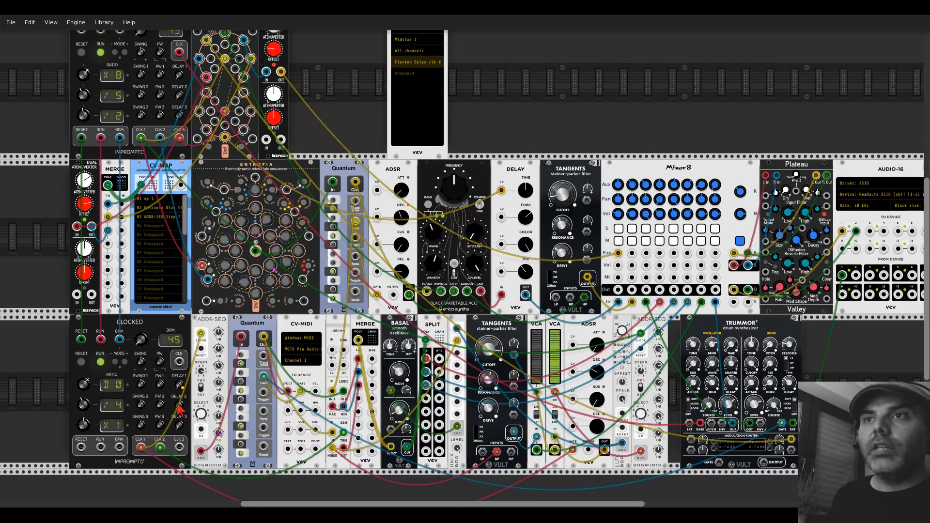
{"action": "scroll", "coordinate": [180, 394], "scroll_direction": "up", "scroll_amount": 6}
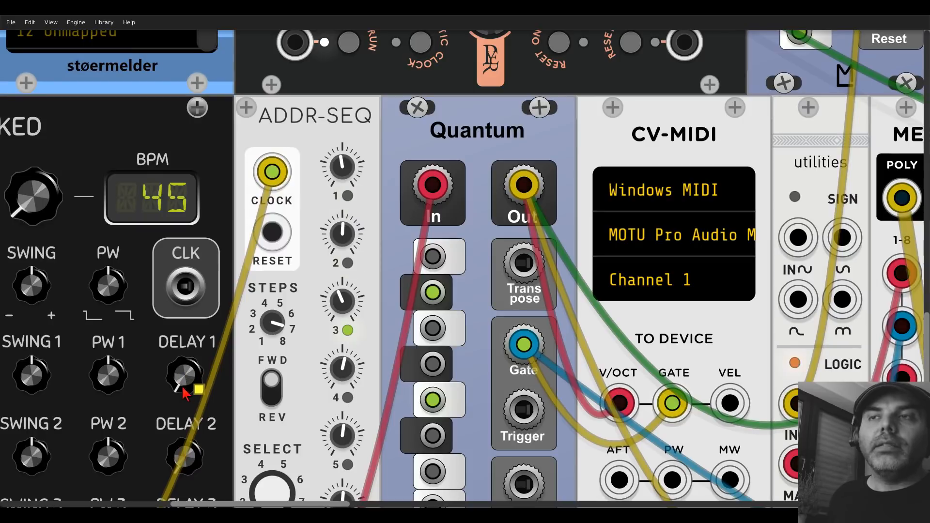
{"action": "scroll", "coordinate": [236, 274], "scroll_direction": "down", "scroll_amount": 6}
{"action": "scroll", "coordinate": [236, 274], "scroll_direction": "down", "scroll_amount": 2}
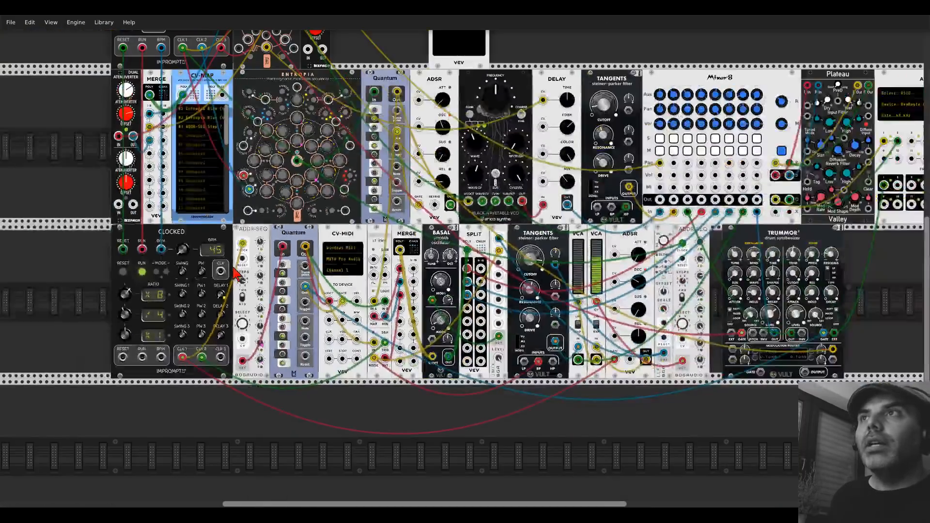
{"action": "scroll", "coordinate": [324, 205], "scroll_direction": "up", "scroll_amount": 5}
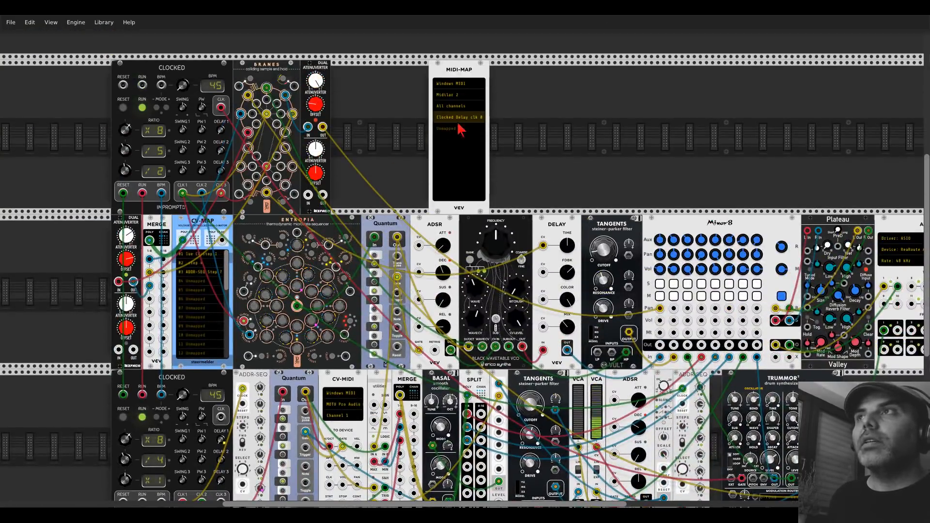
{"action": "left_click", "coordinate": [634, 91]}
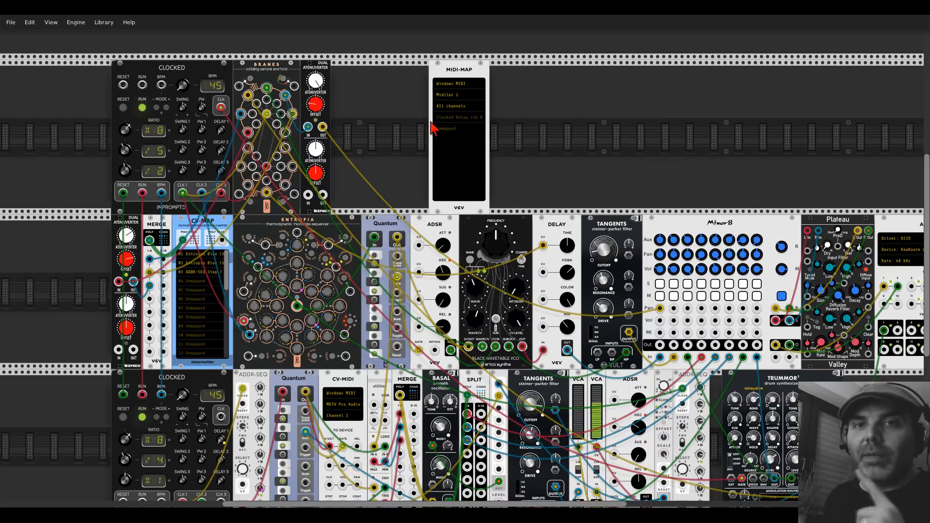
Step: Clear the first MIDI-MAP slot, map the bottom CLOCKED's Delay 1 to a Midilar 2 control, and check the knob's response
{"action": "scroll", "coordinate": [402, 138], "scroll_direction": "down", "scroll_amount": 1}
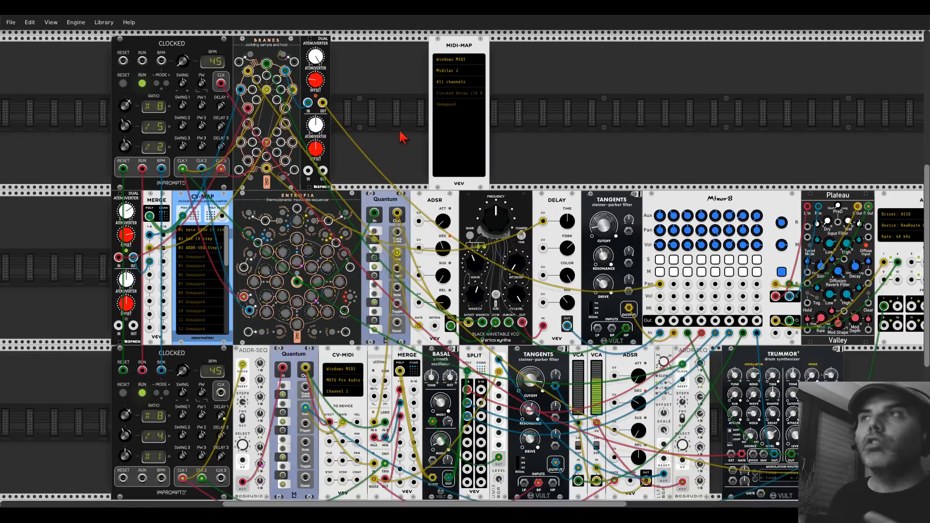
{"action": "left_click", "coordinate": [450, 93]}
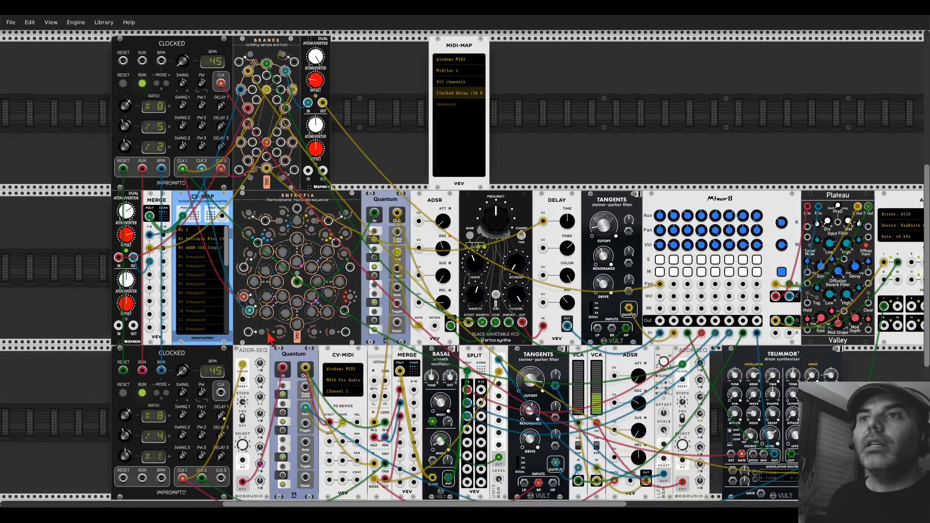
{"action": "left_click", "coordinate": [223, 413]}
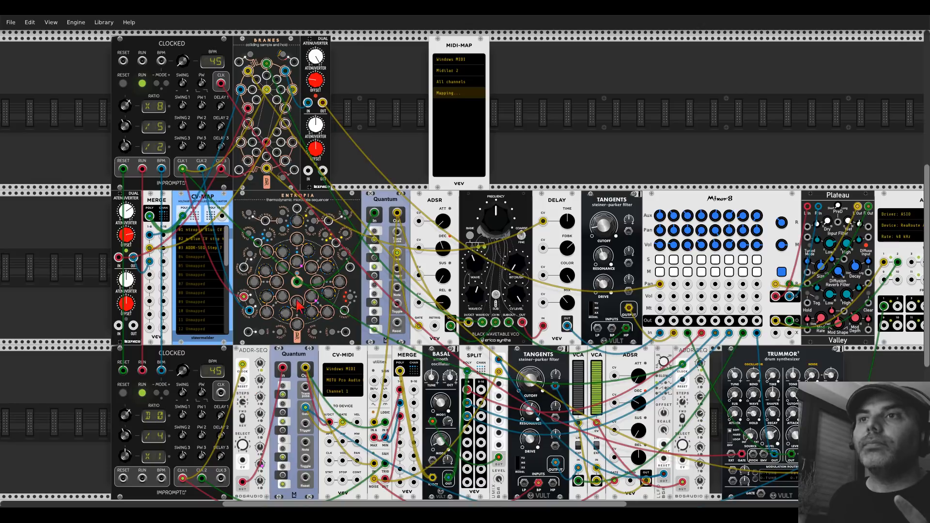
{"action": "right_click", "coordinate": [447, 91]}
{"action": "left_click", "coordinate": [448, 92]}
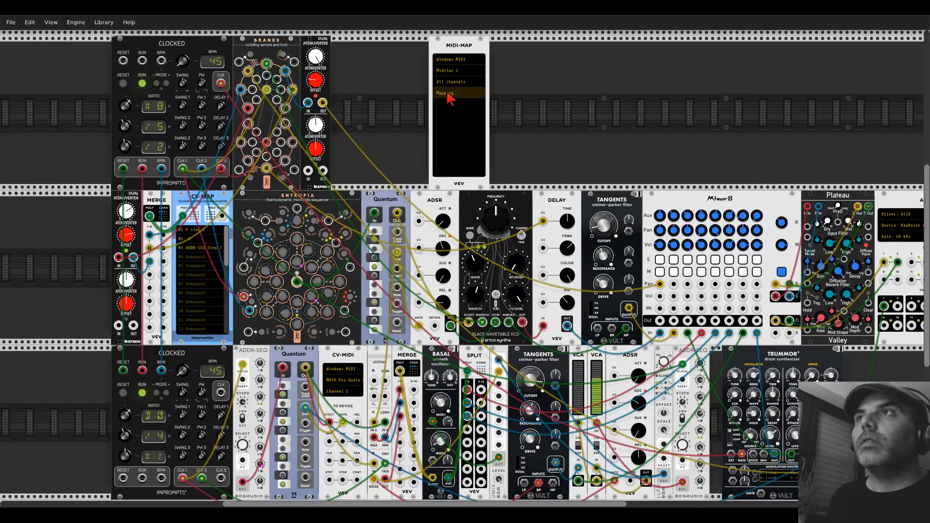
{"action": "left_click", "coordinate": [221, 418]}
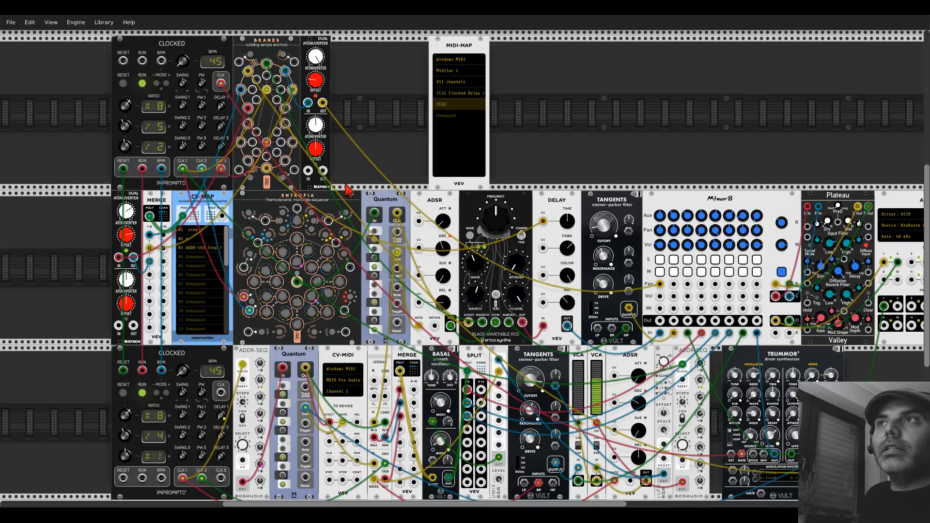
{"action": "left_click", "coordinate": [395, 102]}
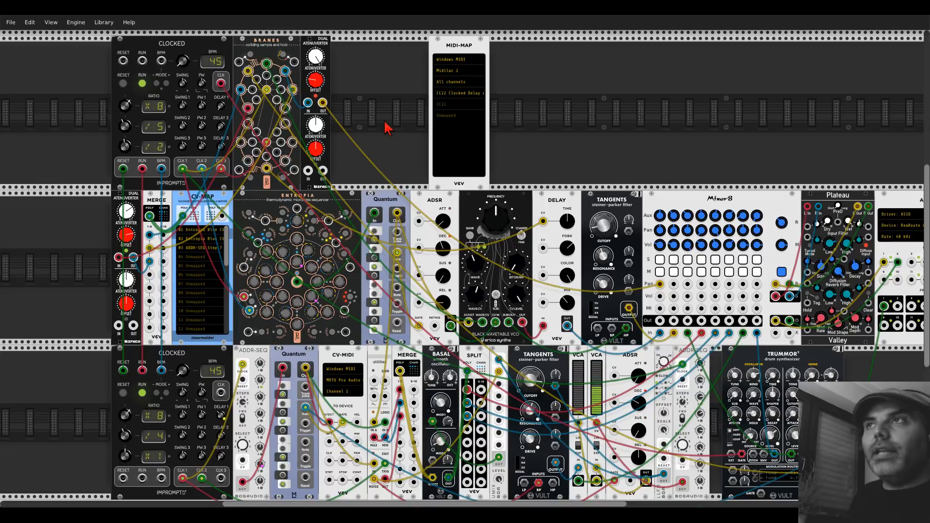
{"action": "scroll", "coordinate": [217, 427], "scroll_direction": "up", "scroll_amount": 5}
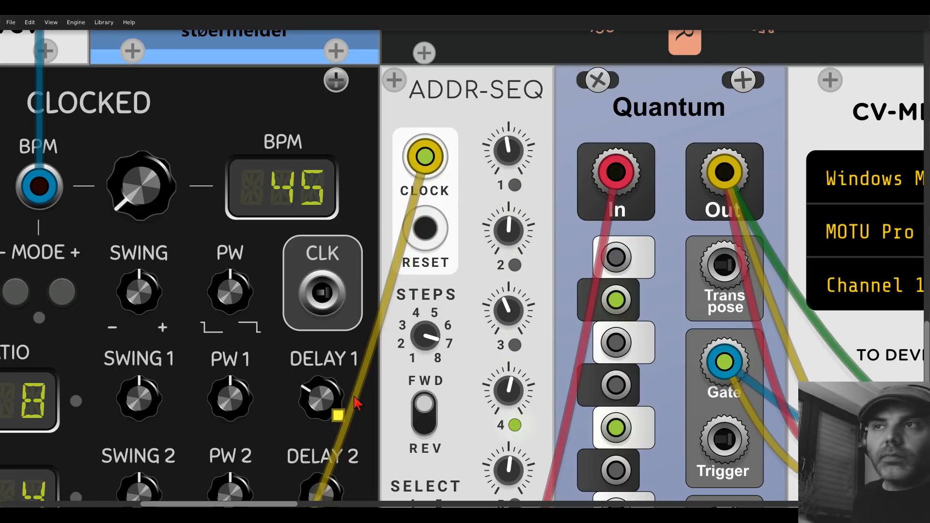
{"action": "scroll", "coordinate": [356, 402], "scroll_direction": "down", "scroll_amount": 5}
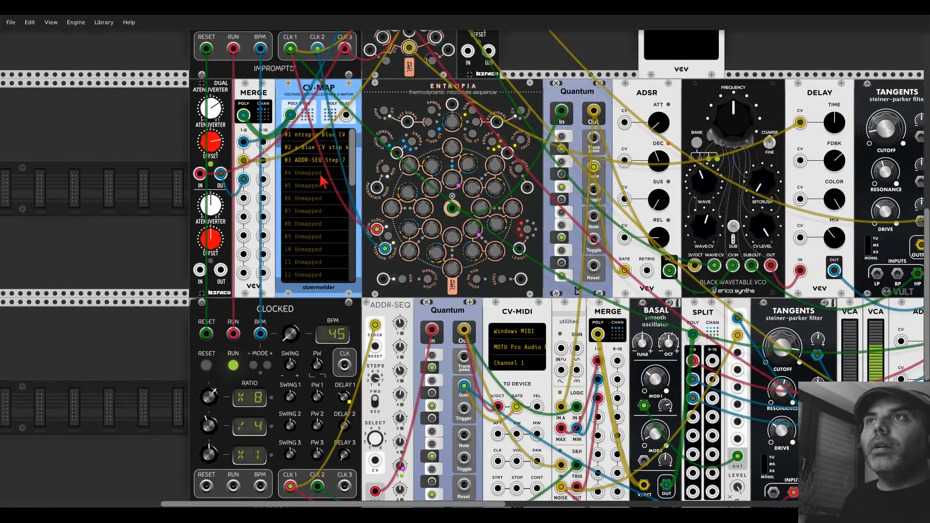
Step: Filter the module library by the stoermelder brand and view its CV-MAP module
{"action": "scroll", "coordinate": [319, 118], "scroll_direction": "up", "scroll_amount": 3}
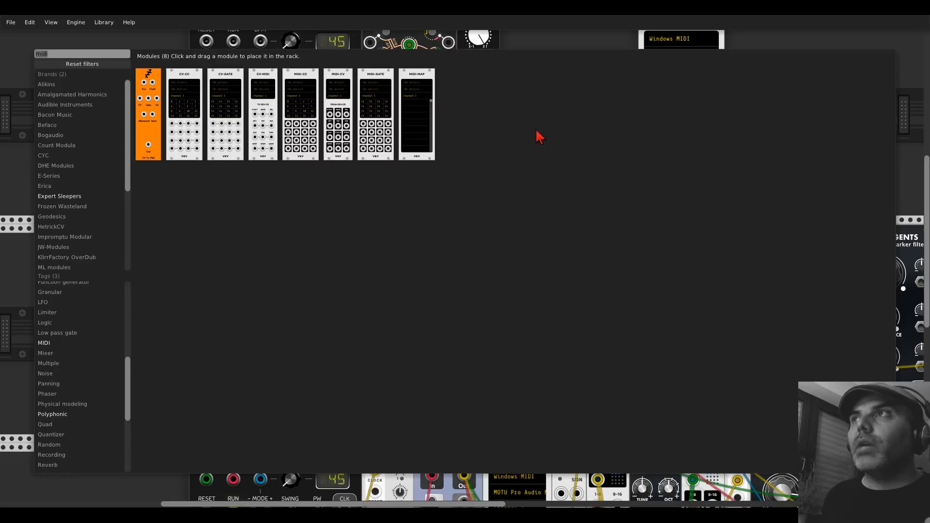
{"action": "right_click", "coordinate": [538, 137]}
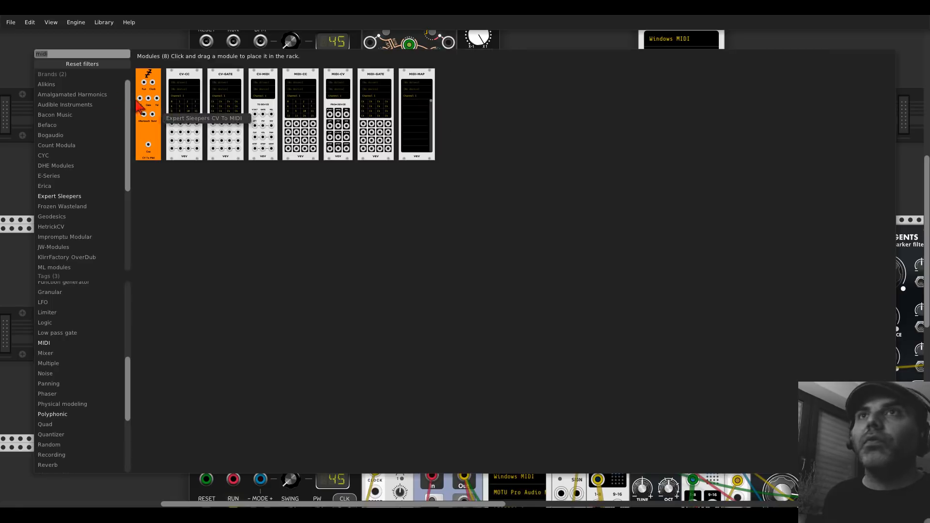
{"action": "left_click", "coordinate": [65, 64]}
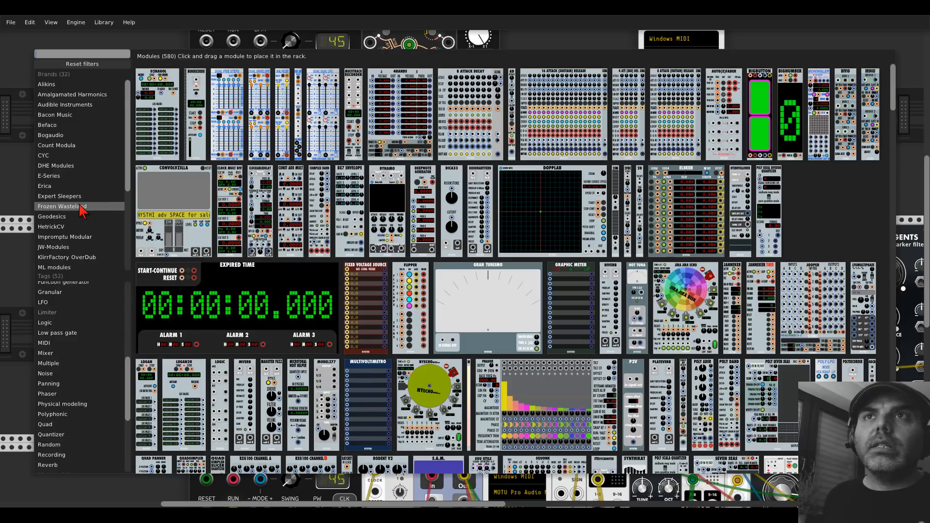
{"action": "scroll", "coordinate": [87, 198], "scroll_direction": "down", "scroll_amount": 5}
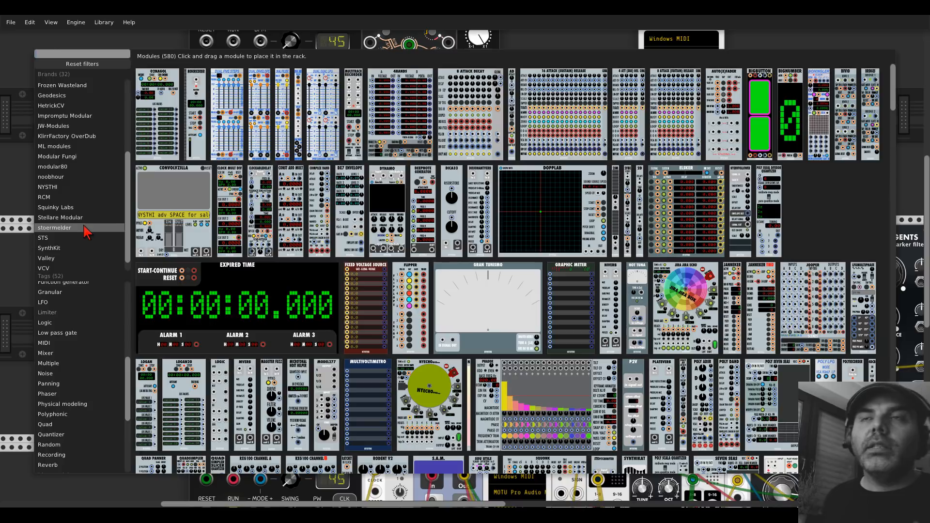
{"action": "left_click", "coordinate": [85, 228]}
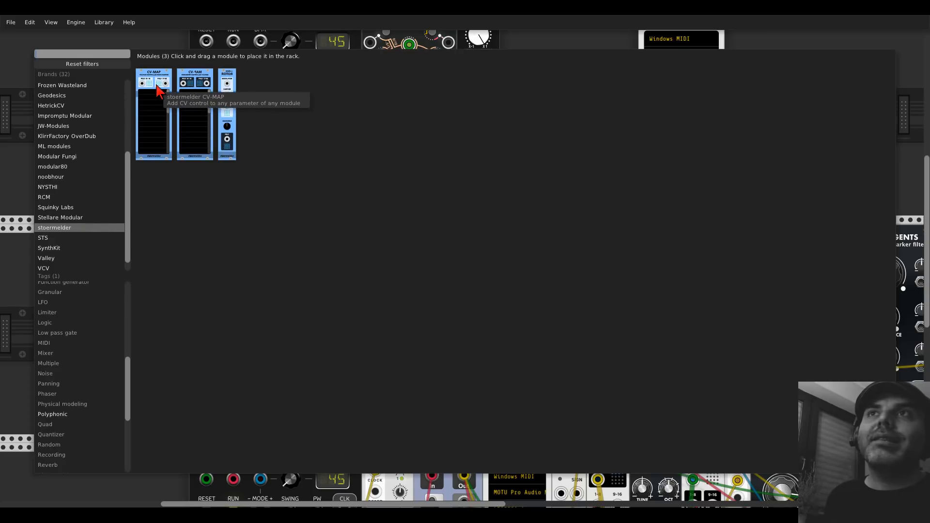
{"action": "left_click_drag", "start_coordinate": [157, 90], "coordinate": [302, 269]}
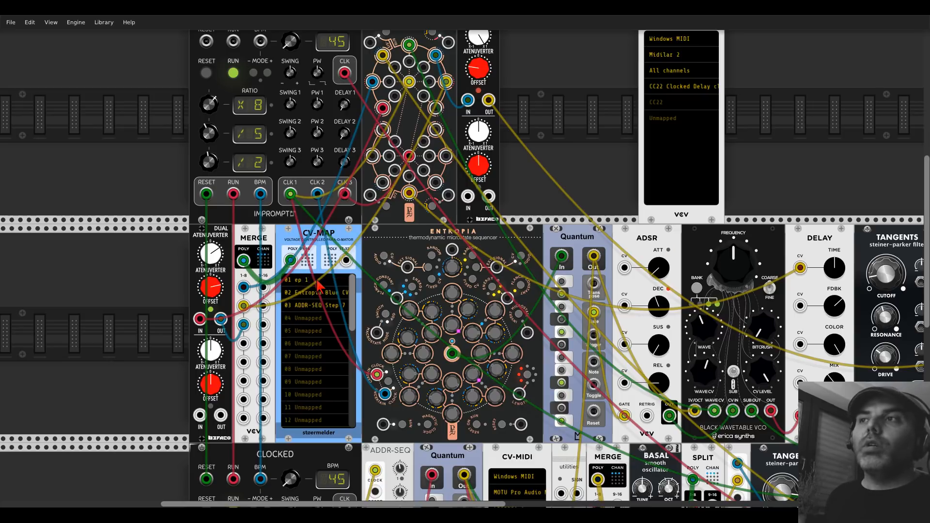
Step: Examine the CV-MAP assignments and the mapped Entropia steps up close, and look over the middle and lower module rows
{"action": "scroll", "coordinate": [448, 340], "scroll_direction": "up", "scroll_amount": 4}
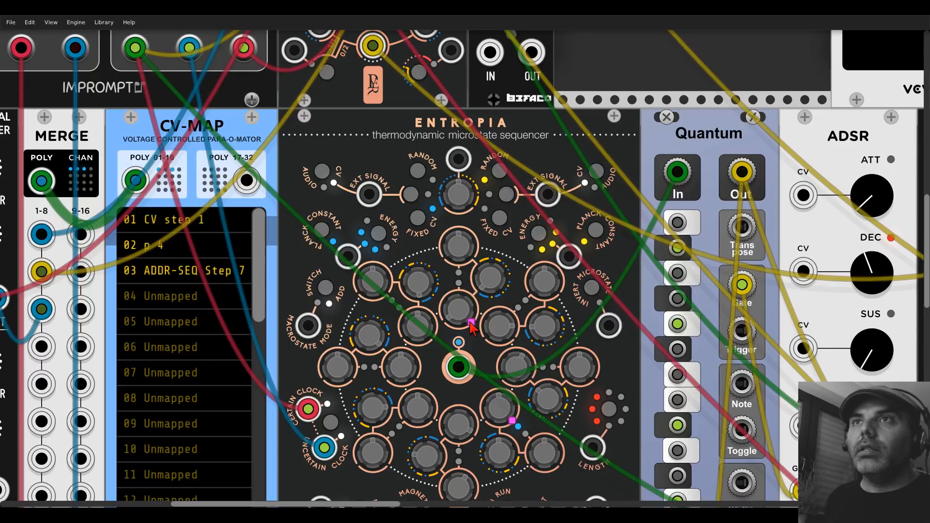
{"action": "scroll", "coordinate": [461, 323], "scroll_direction": "down", "scroll_amount": 1}
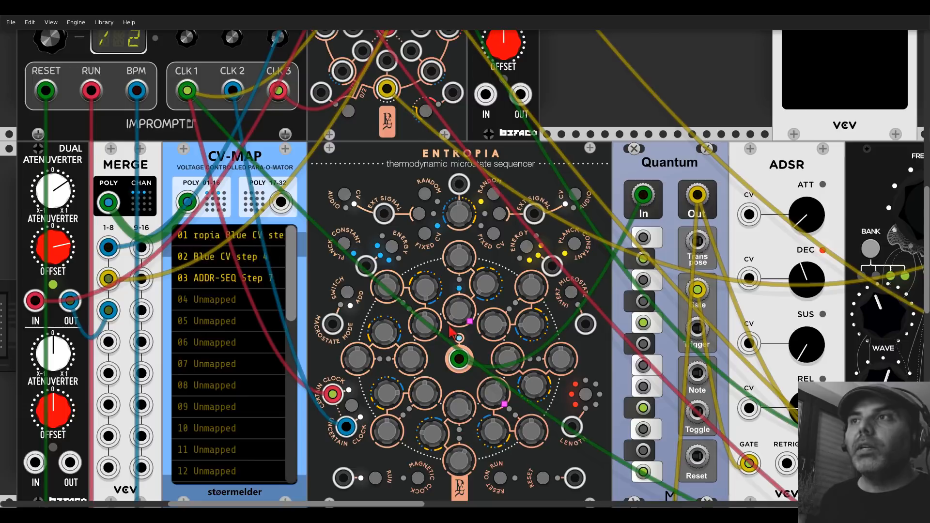
{"action": "scroll", "coordinate": [455, 327], "scroll_direction": "down", "scroll_amount": 4}
{"action": "left_click_drag", "start_coordinate": [575, 196], "coordinate": [314, 75]}
{"action": "scroll", "coordinate": [412, 257], "scroll_direction": "down", "scroll_amount": 1}
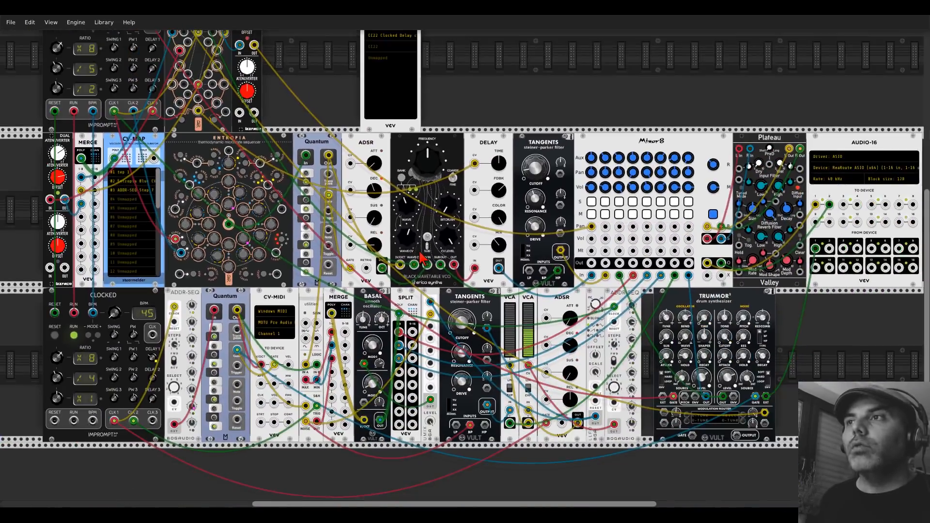
{"action": "left_click_drag", "start_coordinate": [537, 116], "coordinate": [499, 117]}
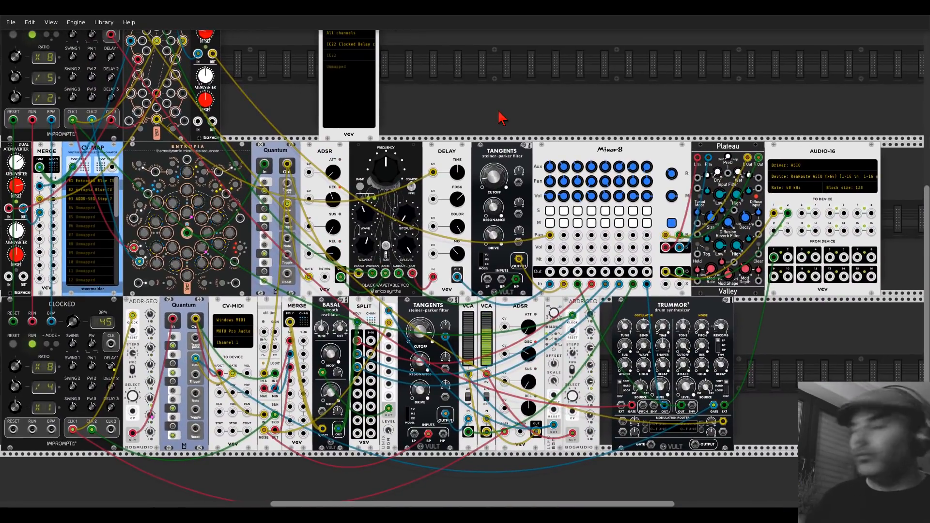
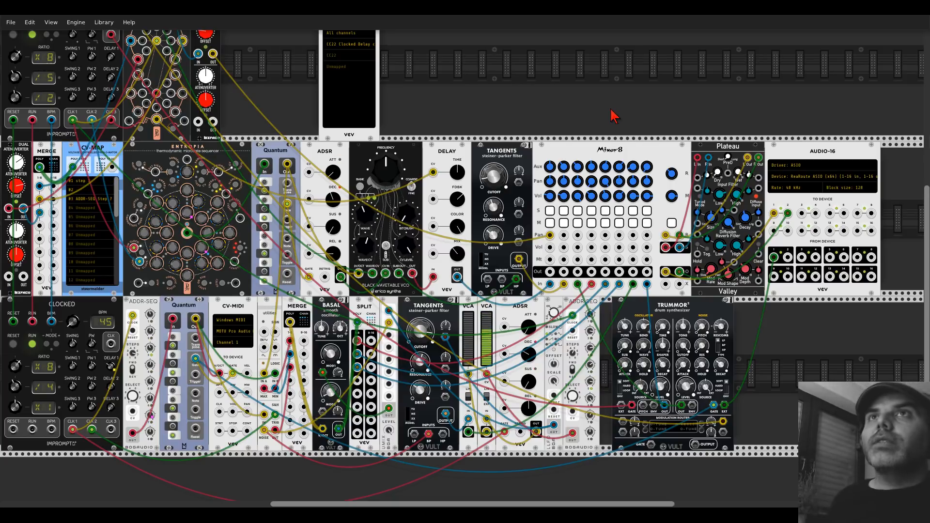
Step: Save the finished patch, and save it again as a separate file
{"action": "left_click", "coordinate": [10, 23]}
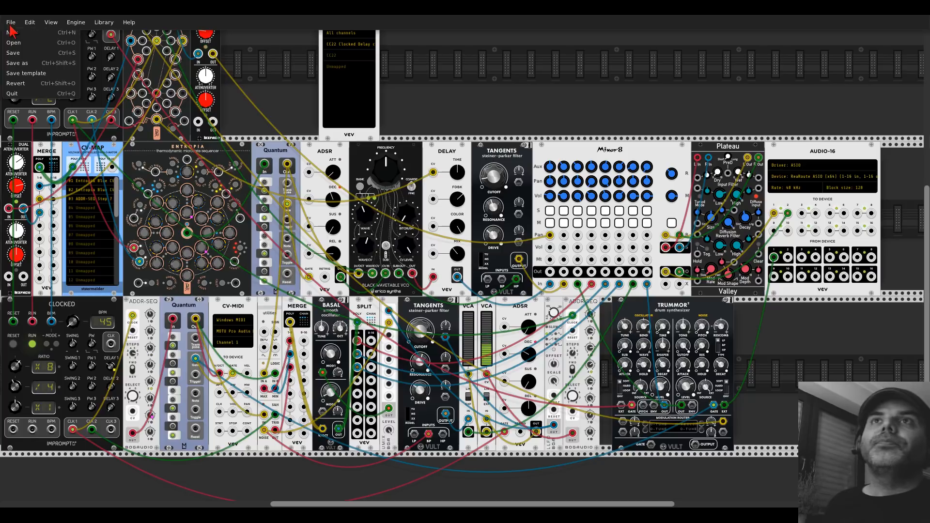
{"action": "left_click", "coordinate": [19, 54]}
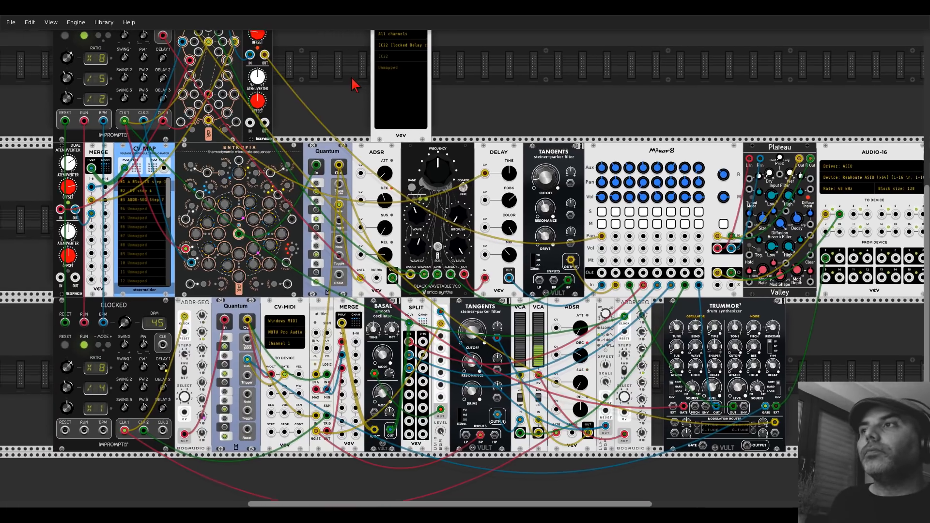
{"action": "left_click_drag", "start_coordinate": [296, 78], "coordinate": [367, 77]}
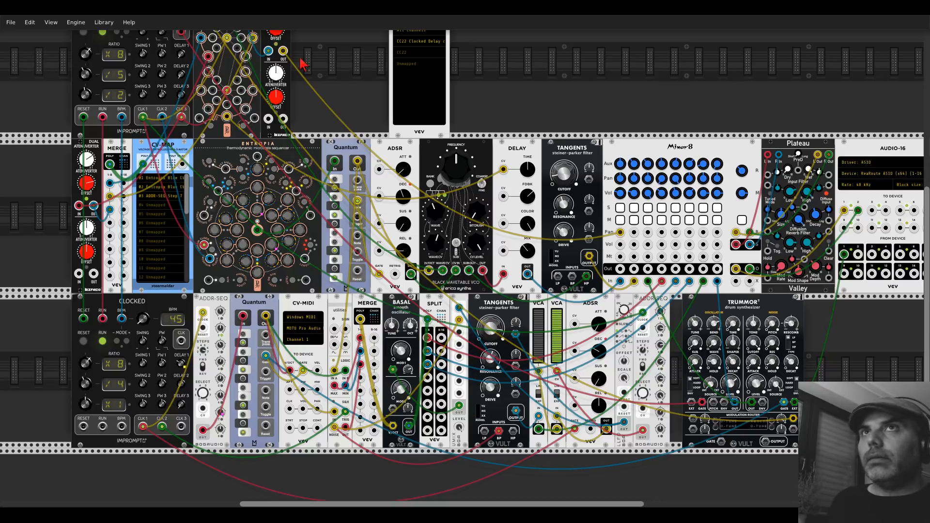
{"action": "left_click", "coordinate": [10, 22]}
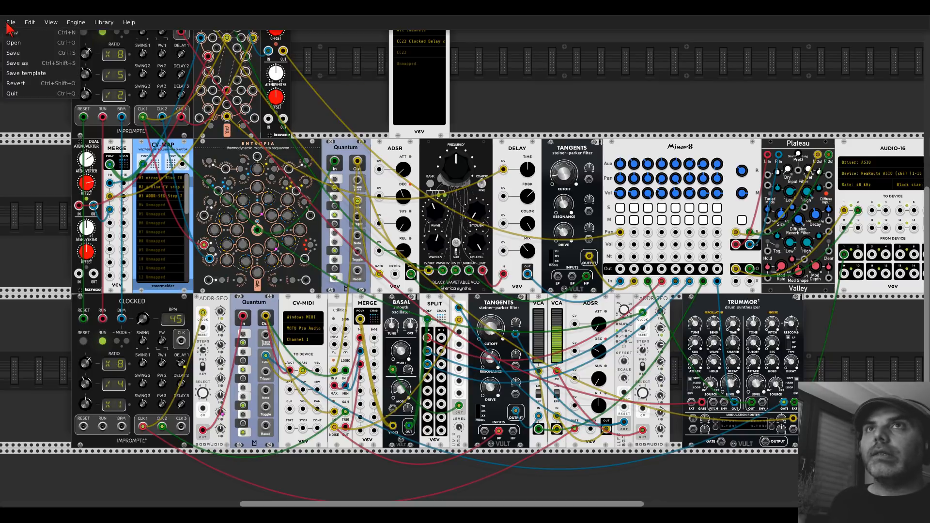
{"action": "left_click", "coordinate": [21, 63]}
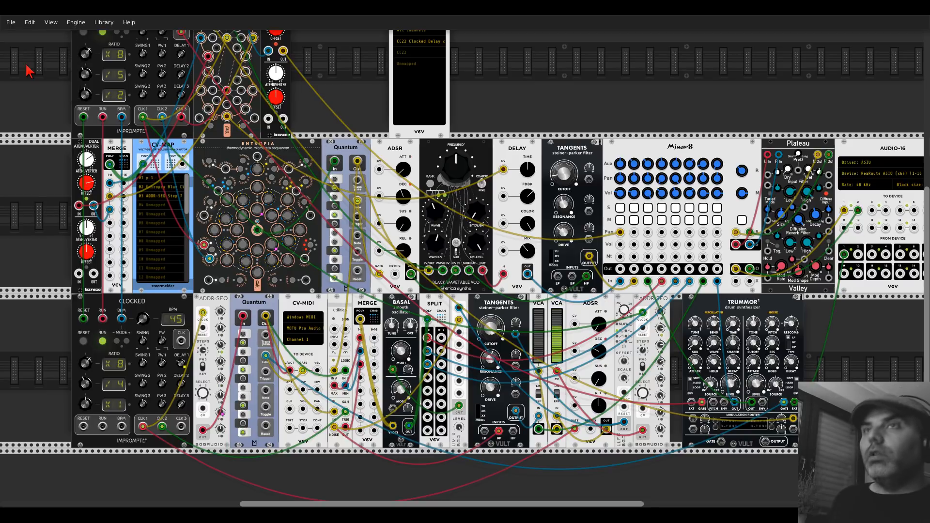
Step: Delete all modules from the rack except the top CLOCKED, Mixor8, Plateau and AUDIO-16
{"action": "key", "text": "Delete"}
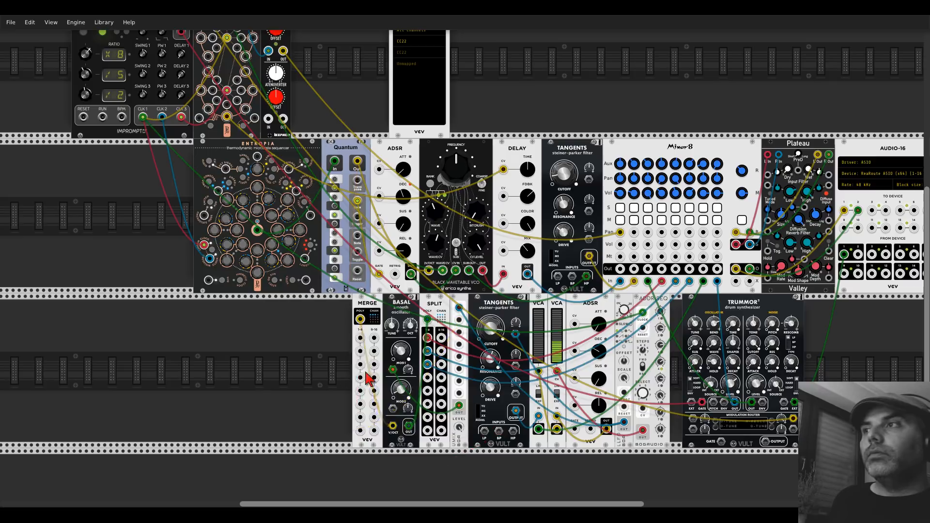
{"action": "key", "text": "Delete"}
{"action": "key", "text": "Delete"}
{"action": "key", "text": "Delete"}
{"action": "key", "text": "Delete"}
{"action": "key", "text": "Delete"}
{"action": "key", "text": "Delete"}
{"action": "key", "text": "Delete"}
{"action": "key", "text": "Delete"}
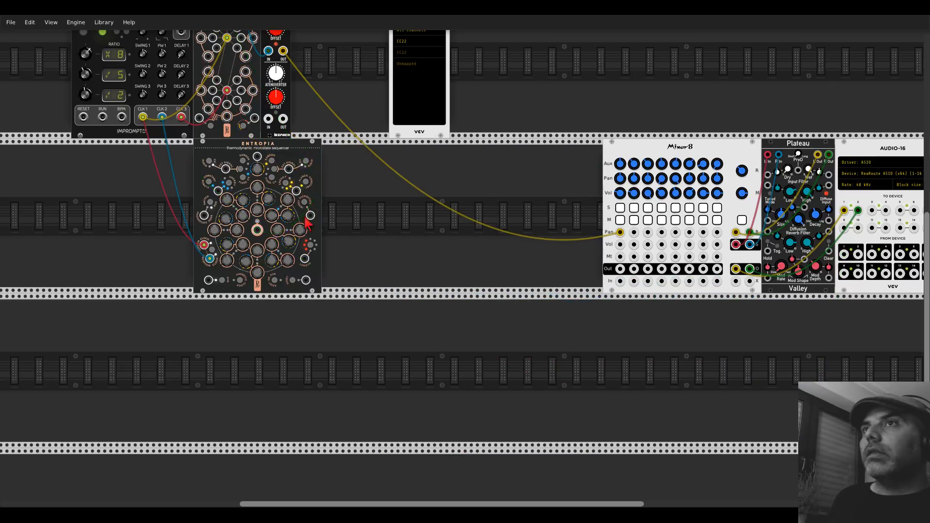
{"action": "key", "text": "Delete"}
{"action": "key", "text": "Delete"}
{"action": "key", "text": "Delete"}
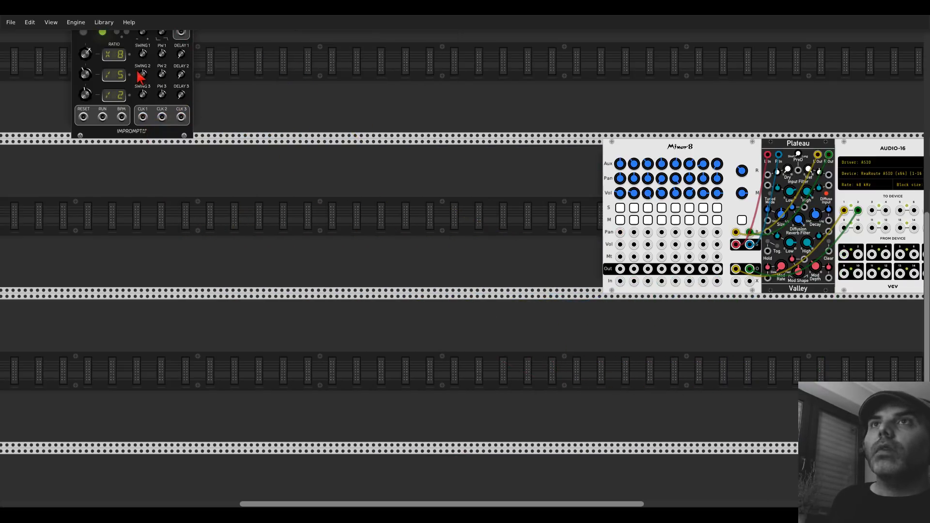
Step: Initialize the remaining CLOCKED module to its default settings and save the patch
{"action": "scroll", "coordinate": [139, 76], "scroll_direction": "up", "scroll_amount": 3}
{"action": "right_click", "coordinate": [139, 119]}
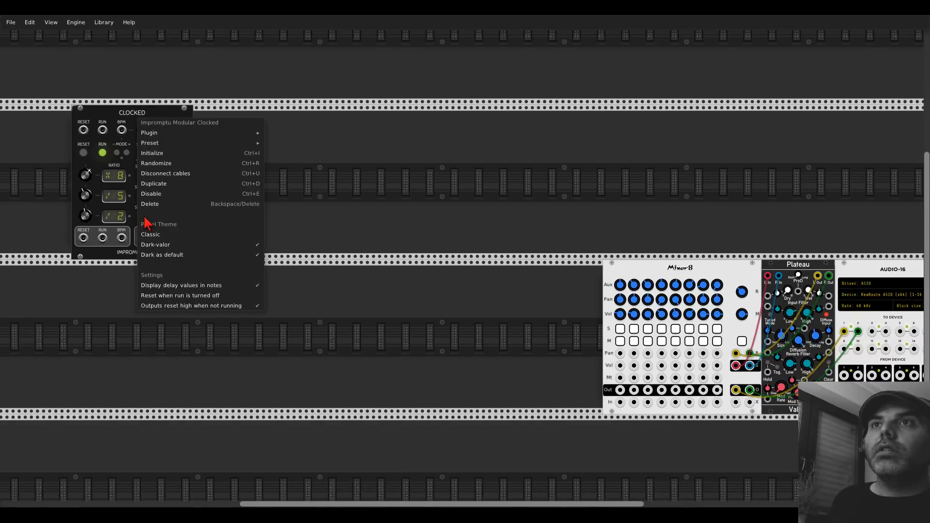
{"action": "left_click", "coordinate": [156, 154]}
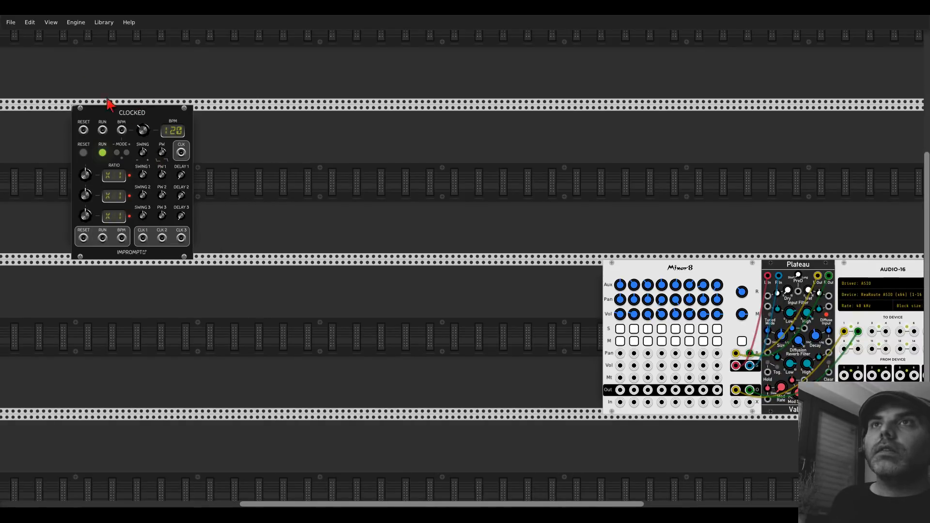
{"action": "left_click", "coordinate": [12, 23]}
{"action": "left_click", "coordinate": [25, 54]}
Step: Initialize the Mixor8 module and shift CLOCKED along the top row closer to the mixer
{"action": "left_click_drag", "start_coordinate": [132, 118], "coordinate": [217, 120]}
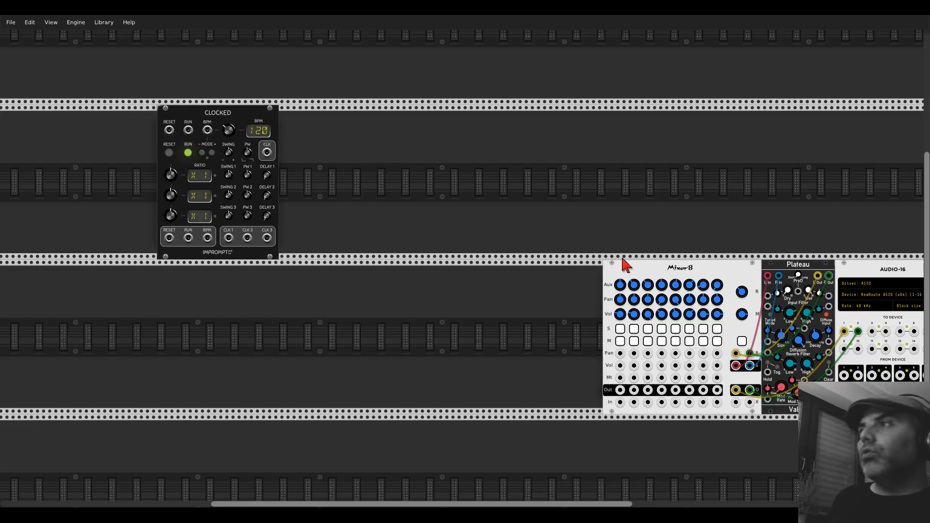
{"action": "right_click", "coordinate": [651, 274]}
{"action": "left_click", "coordinate": [660, 308]}
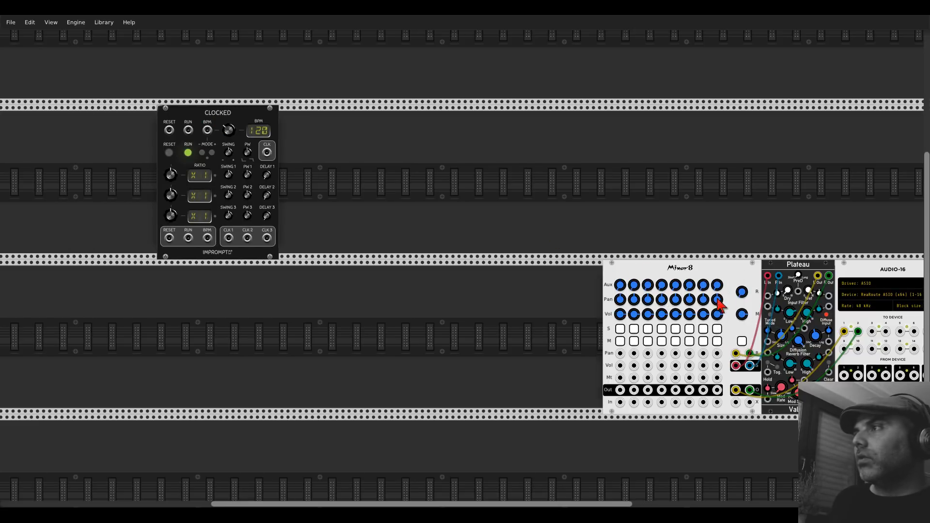
{"action": "scroll", "coordinate": [557, 233], "scroll_direction": "down", "scroll_amount": 2}
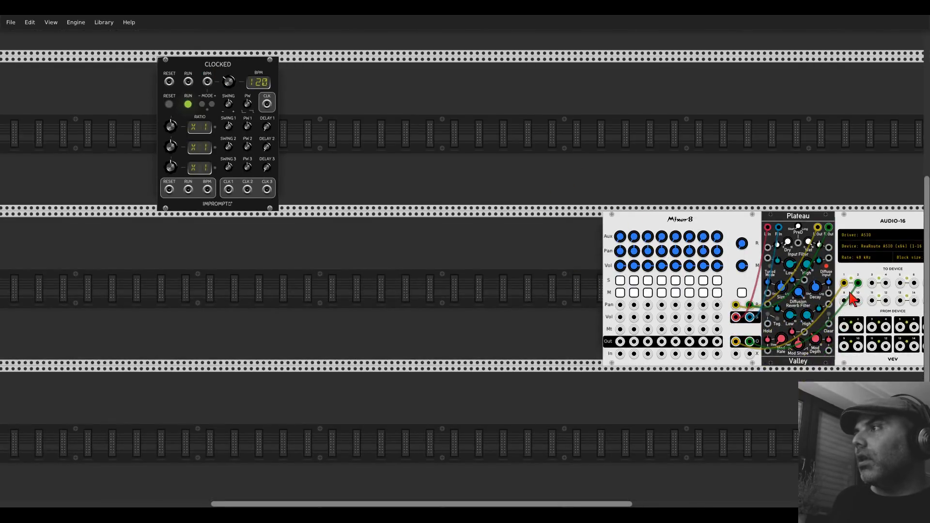
{"action": "left_click_drag", "start_coordinate": [467, 235], "coordinate": [405, 205]}
{"action": "left_click_drag", "start_coordinate": [187, 48], "coordinate": [299, 112]}
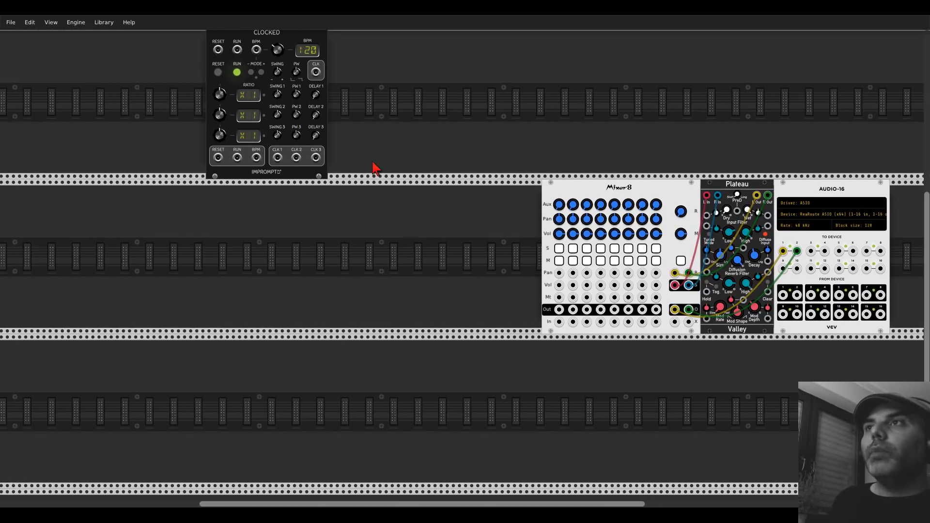
{"action": "scroll", "coordinate": [402, 193], "scroll_direction": "up", "scroll_amount": 1}
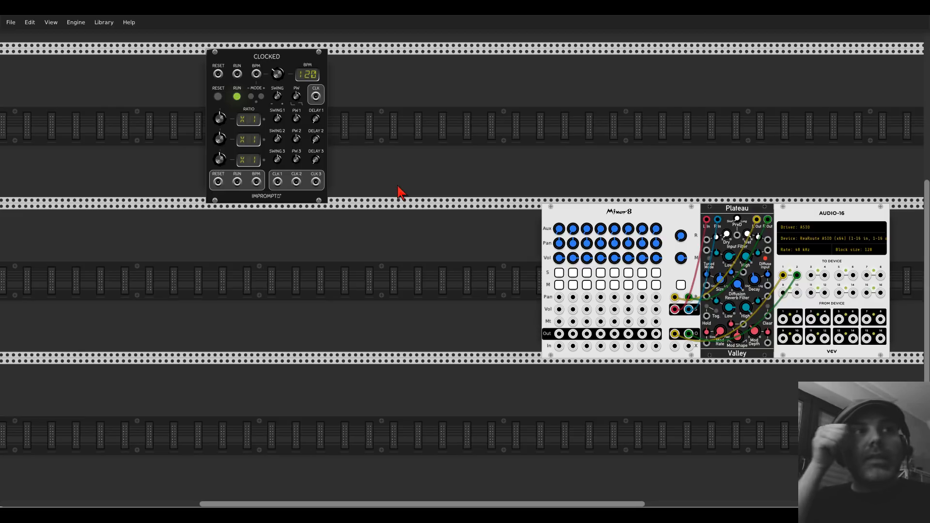
Step: Add the Geodesics Energy oscillator to the mixer's row, in the empty space before Mixor8
{"action": "right_click", "coordinate": [381, 245]}
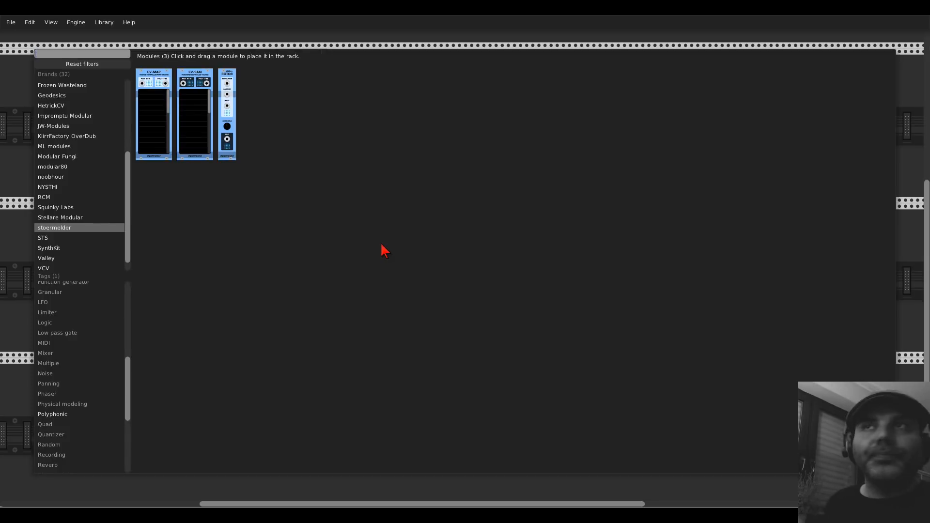
{"action": "left_click", "coordinate": [111, 66]}
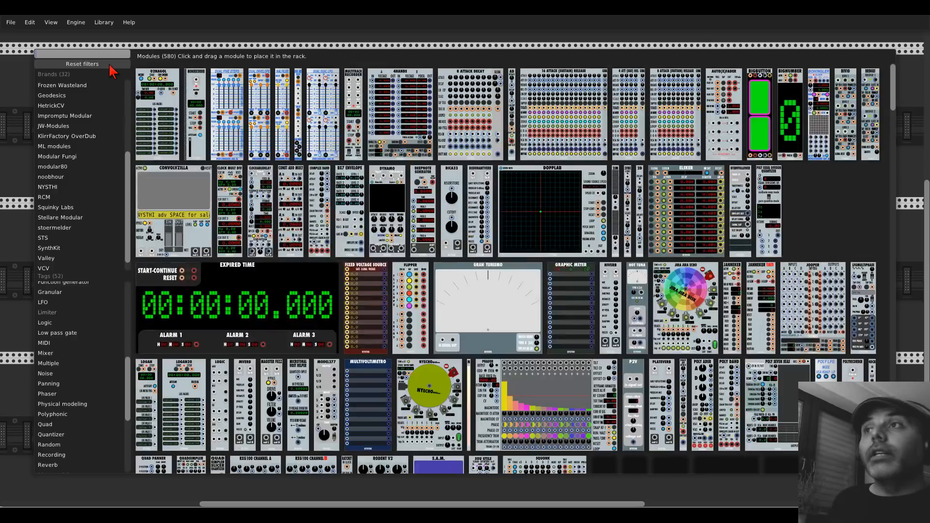
{"action": "scroll", "coordinate": [68, 122], "scroll_direction": "up", "scroll_amount": 2}
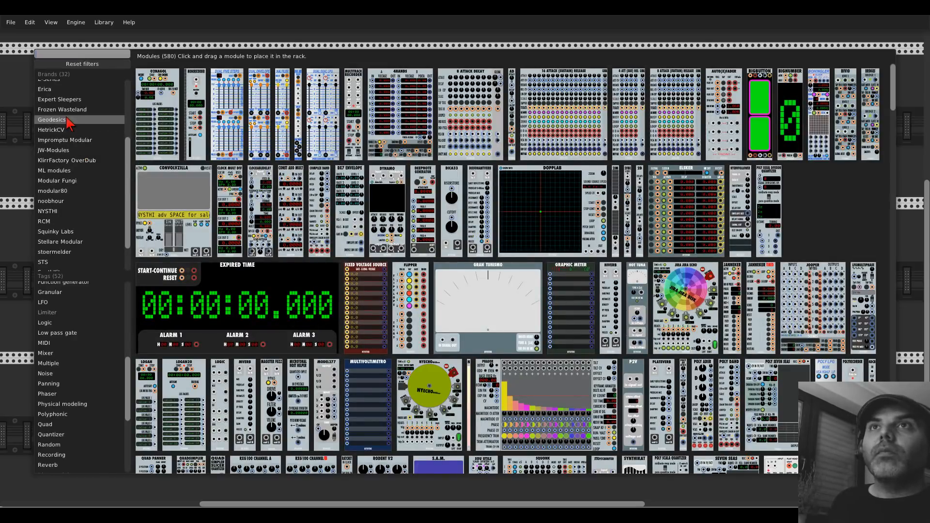
{"action": "left_click", "coordinate": [67, 119]}
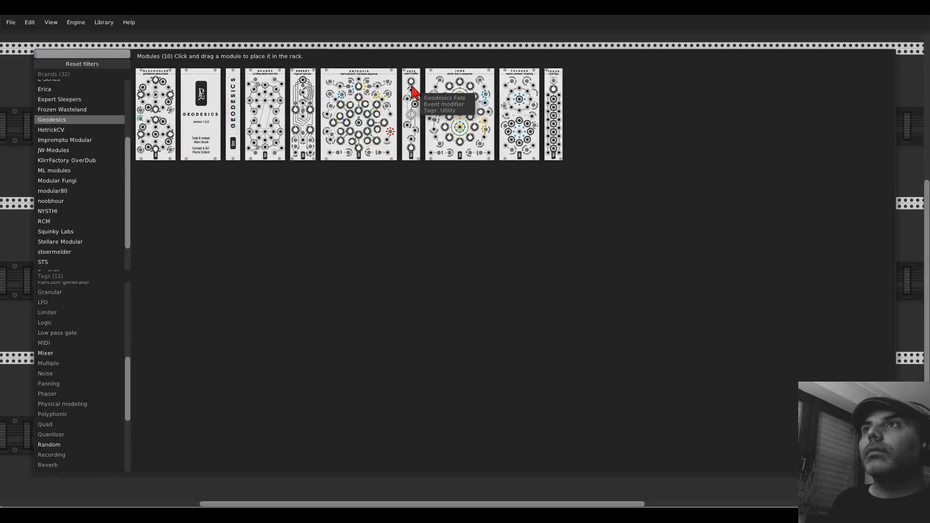
{"action": "left_click", "coordinate": [302, 92]}
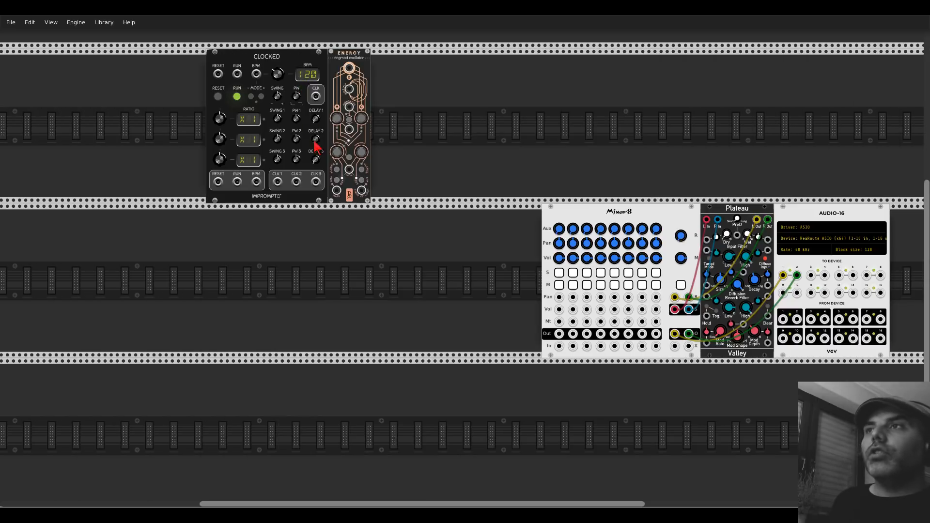
{"action": "left_click_drag", "start_coordinate": [315, 146], "coordinate": [378, 264]}
Step: Slide the Energy module along its row closer to Mixor8
{"action": "scroll", "coordinate": [373, 278], "scroll_direction": "up", "scroll_amount": 2}
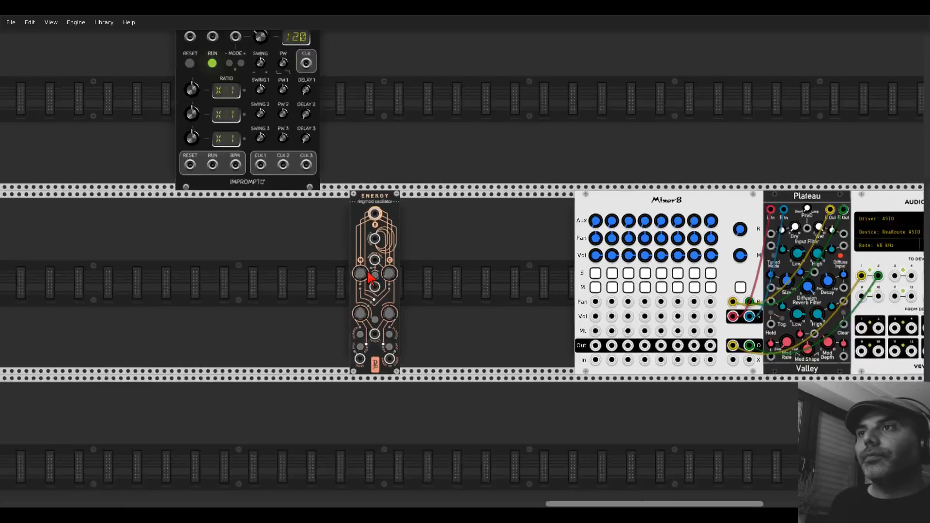
{"action": "scroll", "coordinate": [371, 278], "scroll_direction": "up", "scroll_amount": 3}
{"action": "scroll", "coordinate": [437, 271], "scroll_direction": "down", "scroll_amount": 3}
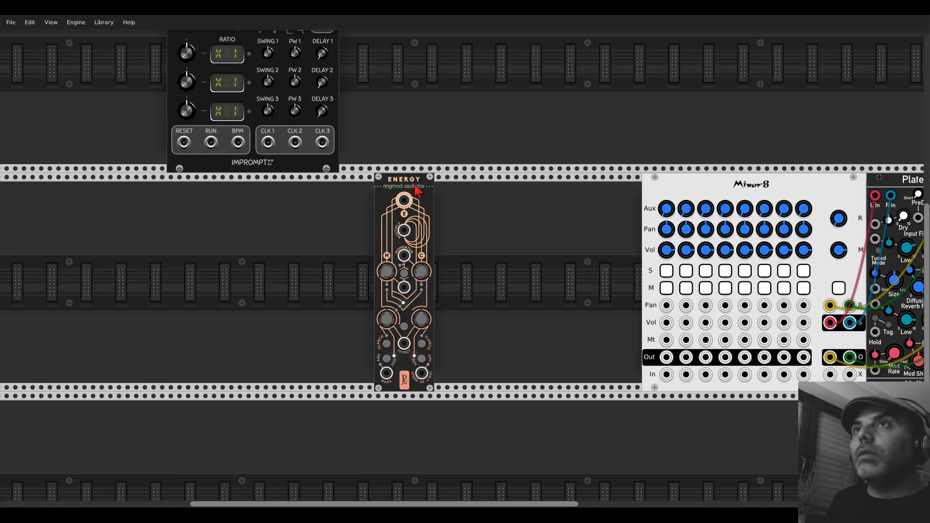
{"action": "left_click_drag", "start_coordinate": [416, 188], "coordinate": [509, 195]}
{"action": "scroll", "coordinate": [297, 257], "scroll_direction": "up", "scroll_amount": 5}
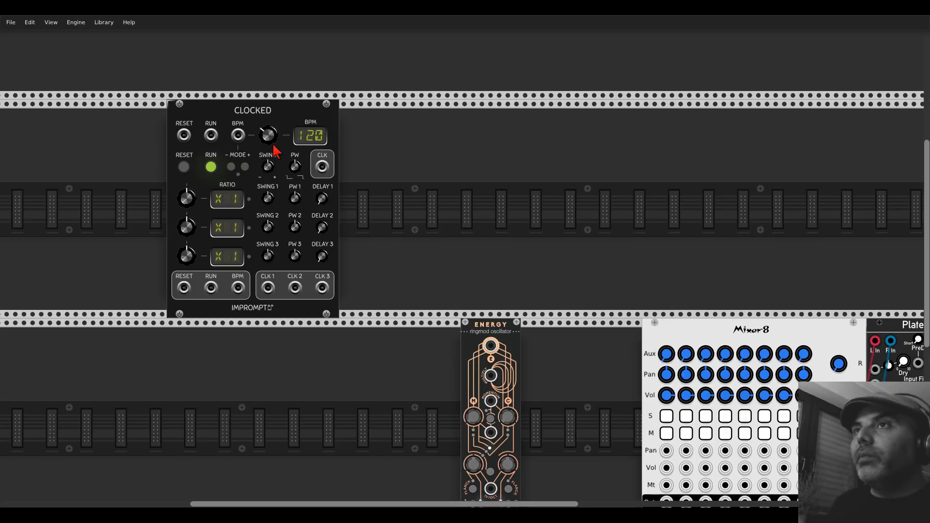
{"action": "scroll", "coordinate": [446, 270], "scroll_direction": "down", "scroll_amount": 3}
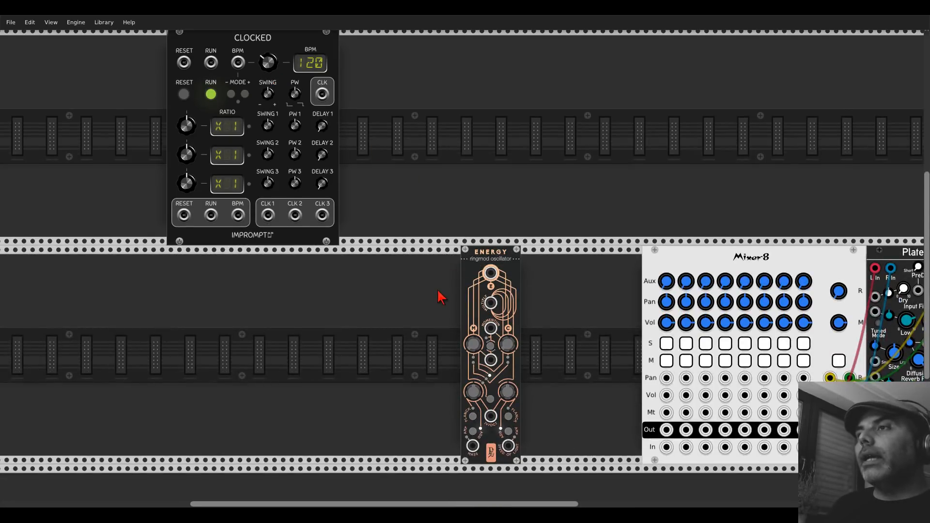
Step: Add the Stellare Modular Turing Machine to the mixer's row and position it directly beneath CLOCKED
{"action": "right_click", "coordinate": [414, 306]}
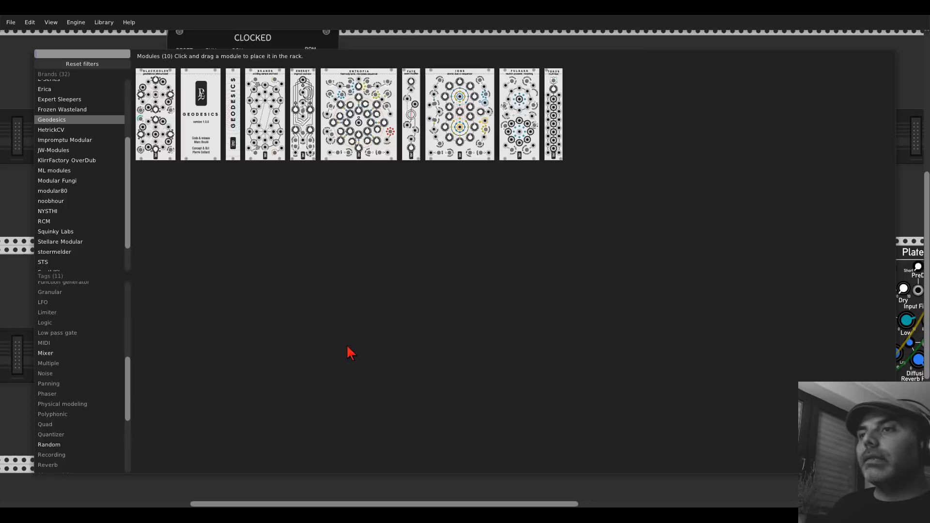
{"action": "left_click", "coordinate": [114, 64]}
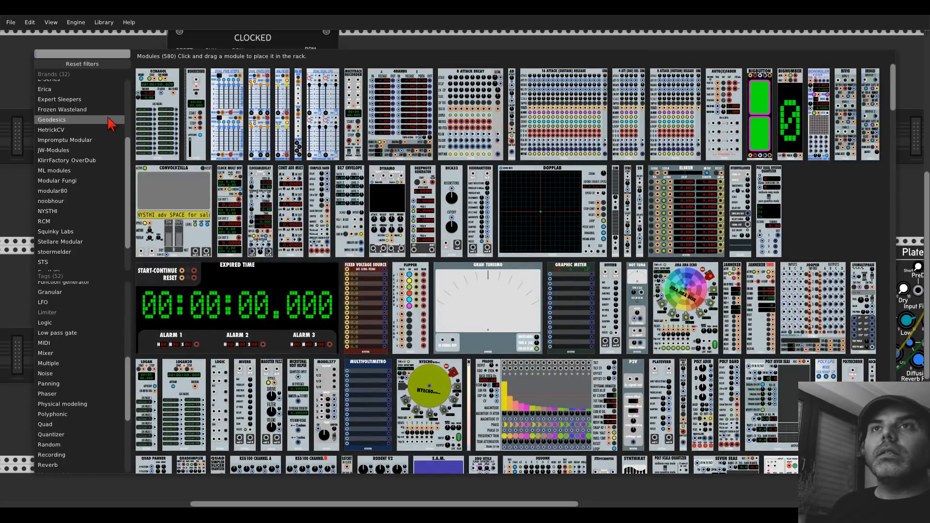
{"action": "scroll", "coordinate": [89, 175], "scroll_direction": "down", "scroll_amount": 2}
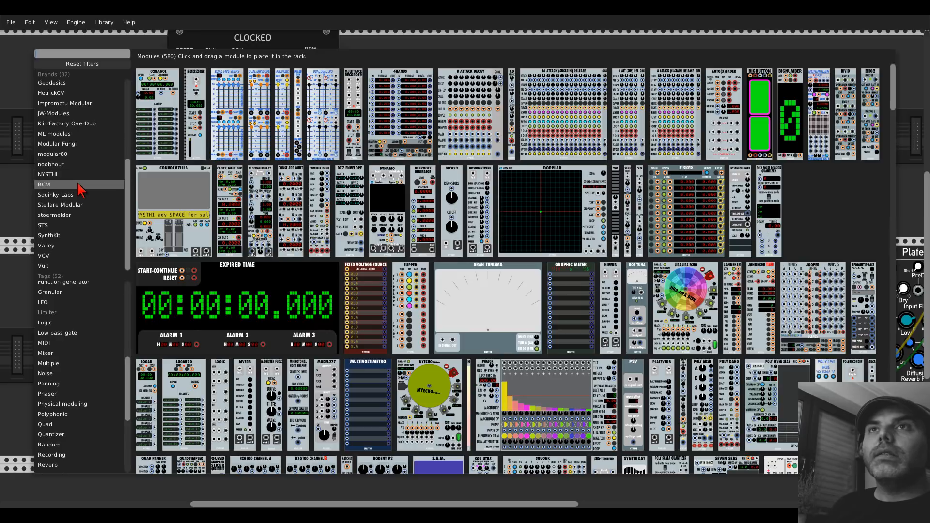
{"action": "scroll", "coordinate": [80, 189], "scroll_direction": "up", "scroll_amount": 7}
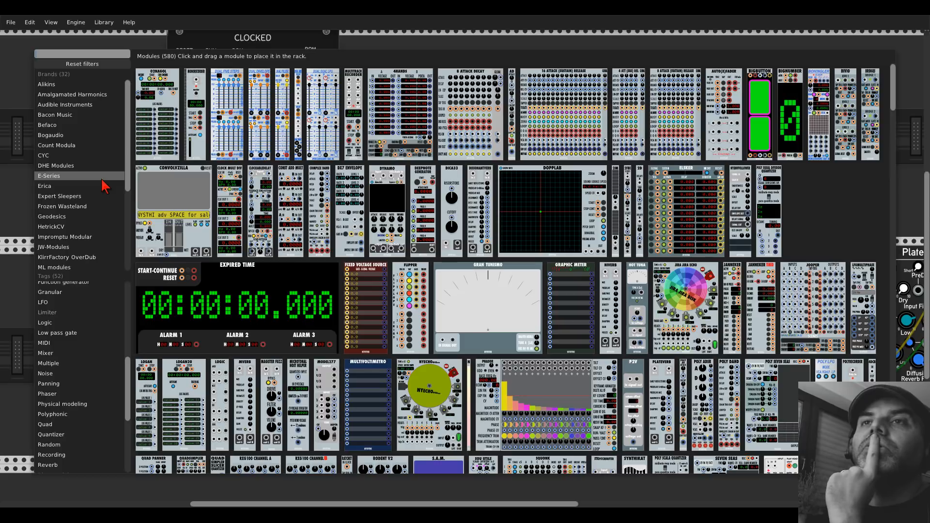
{"action": "scroll", "coordinate": [104, 186], "scroll_direction": "down", "scroll_amount": 2}
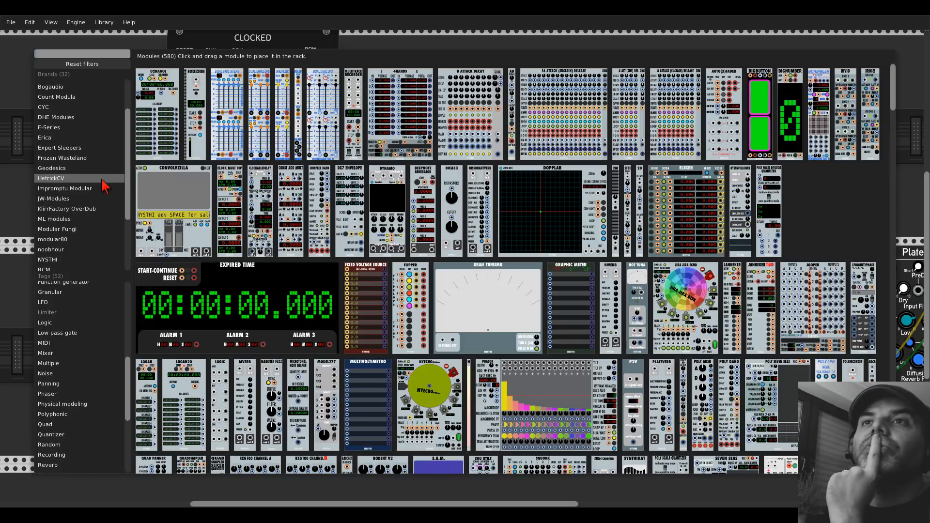
{"action": "scroll", "coordinate": [104, 185], "scroll_direction": "down", "scroll_amount": 1}
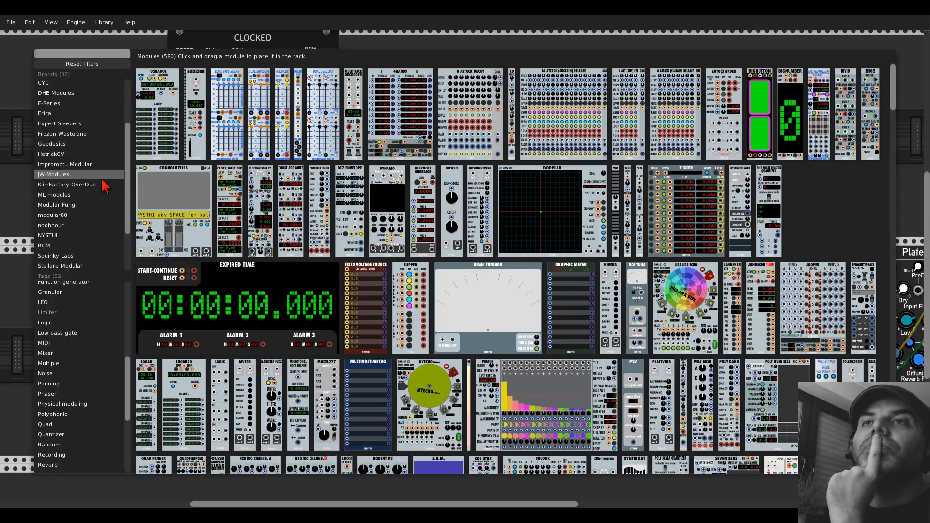
{"action": "left_click", "coordinate": [74, 266]}
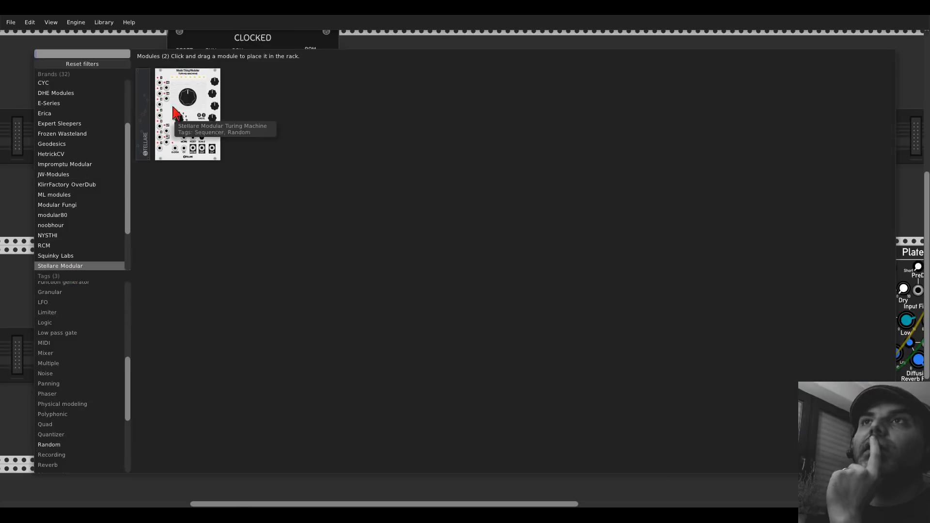
{"action": "left_click", "coordinate": [167, 119]}
{"action": "left_click_drag", "start_coordinate": [252, 170], "coordinate": [324, 295]}
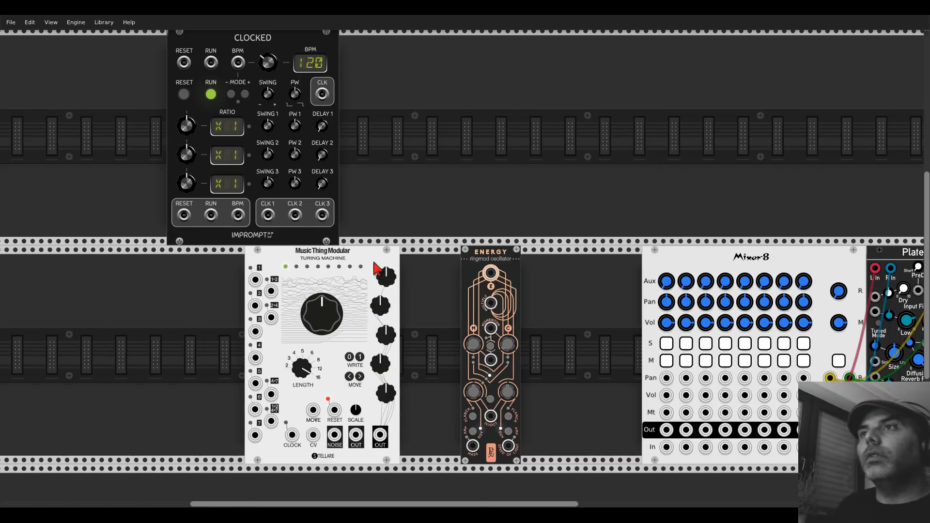
{"action": "left_click_drag", "start_coordinate": [376, 264], "coordinate": [314, 270]}
Step: Find the JW-Modules Quantizer in the module library and place it flush against the Turing Machine, on the side facing Energy
{"action": "right_click", "coordinate": [350, 280]}
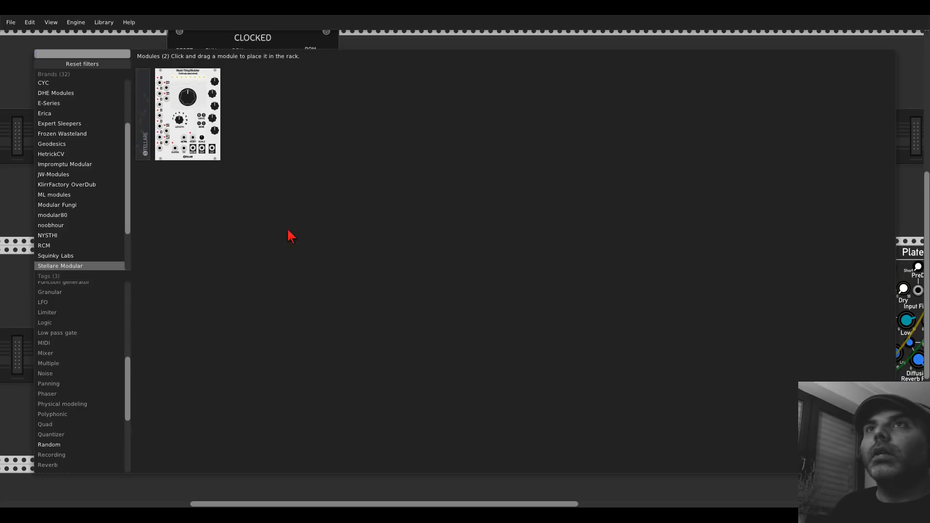
{"action": "left_click", "coordinate": [90, 64]}
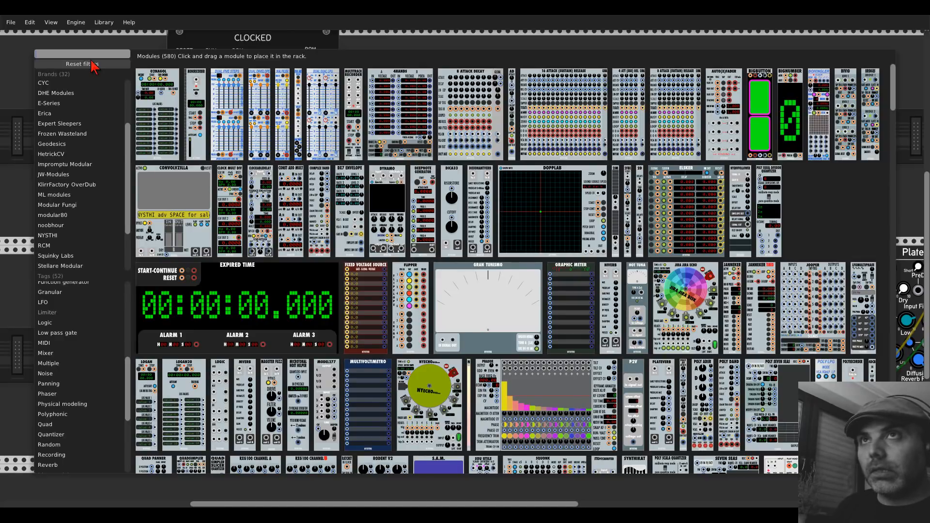
{"action": "type", "text": "jw"}
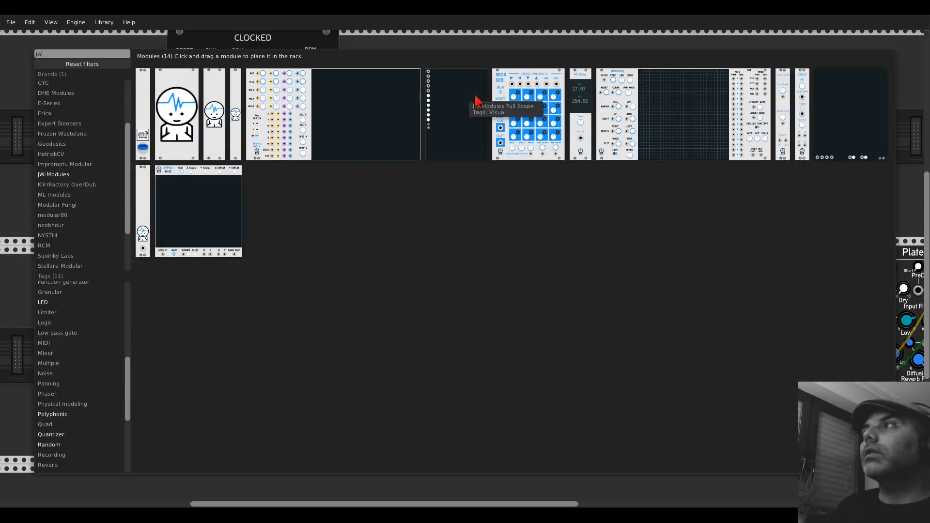
{"action": "left_click", "coordinate": [780, 85]}
{"action": "left_click_drag", "start_coordinate": [547, 291], "coordinate": [357, 291]}
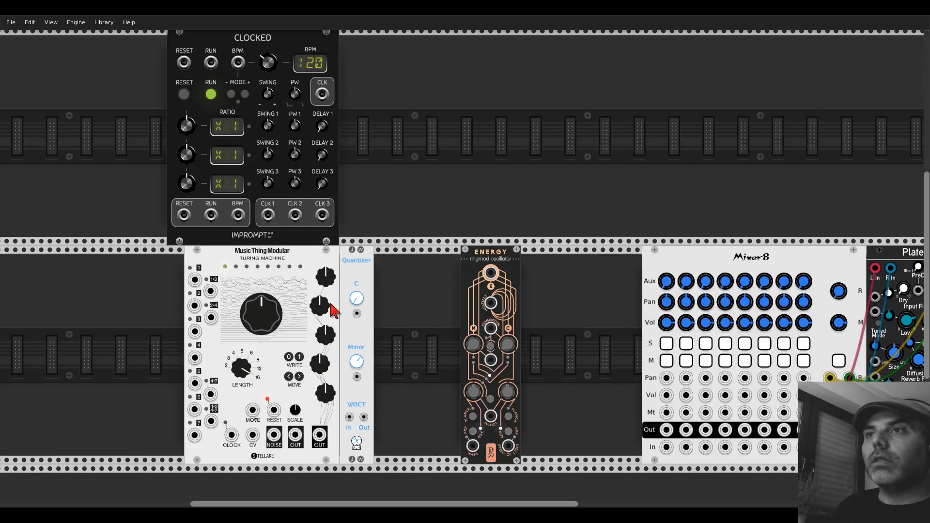
Step: Patch the Turing Machine through the Quantizer into Energy's V/OCT input, and Energy's output into Mixor8's first channel with its aux level adjusted
{"action": "left_click_drag", "start_coordinate": [295, 435], "coordinate": [413, 417]}
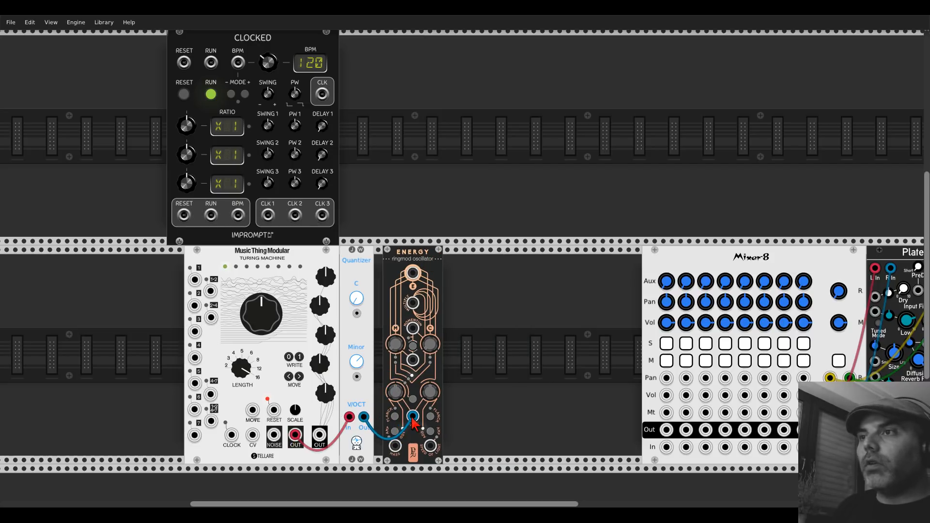
{"action": "left_click_drag", "start_coordinate": [413, 273], "coordinate": [667, 447]}
{"action": "left_click_drag", "start_coordinate": [668, 289], "coordinate": [668, 284]}
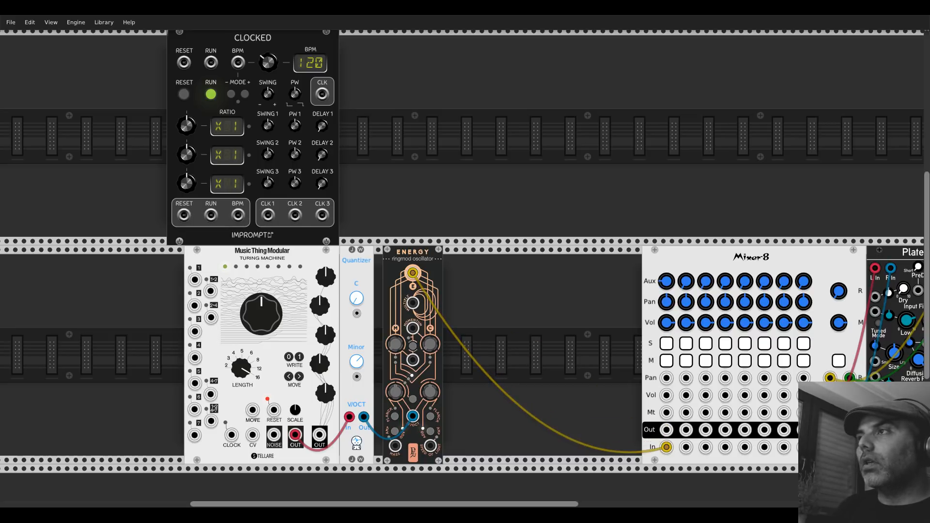
{"action": "left_click_drag", "start_coordinate": [836, 288], "coordinate": [836, 276]}
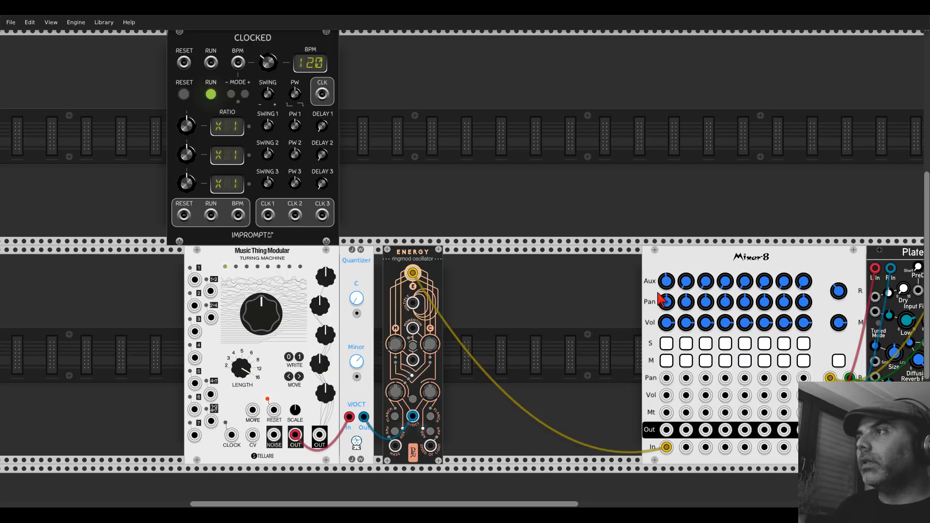
{"action": "left_click_drag", "start_coordinate": [668, 281], "coordinate": [668, 285]}
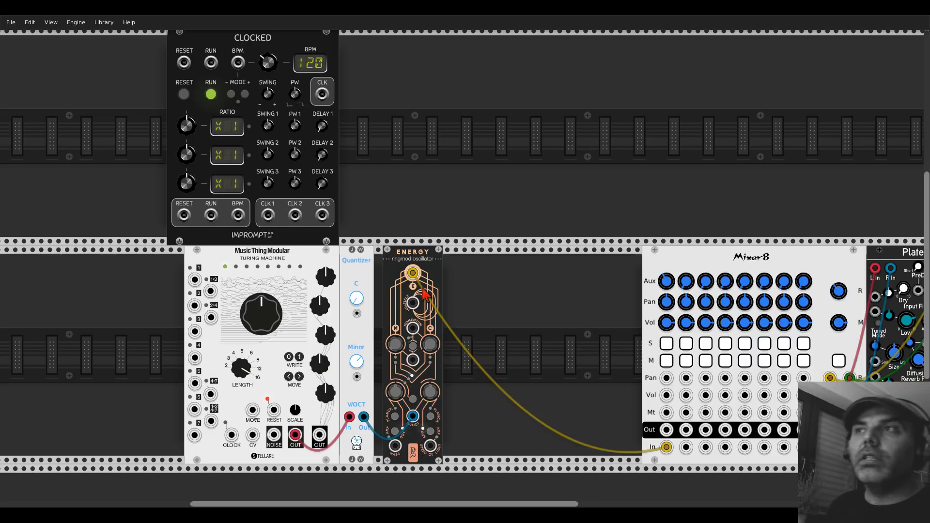
Step: Slide the Energy module flush against the Quantizer
{"action": "scroll", "coordinate": [345, 347], "scroll_direction": "up", "scroll_amount": 3}
{"action": "left_click_drag", "start_coordinate": [398, 318], "coordinate": [437, 232]}
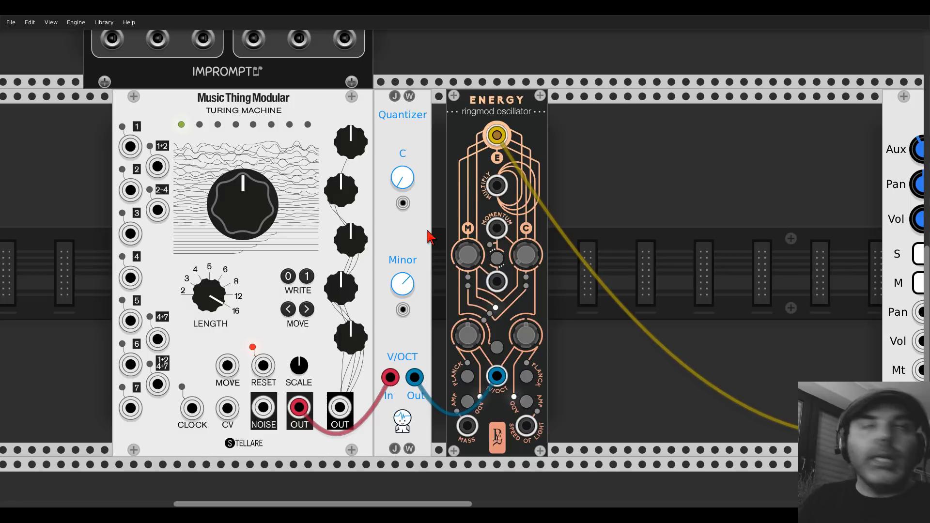
{"action": "left_click_drag", "start_coordinate": [497, 118], "coordinate": [482, 118]}
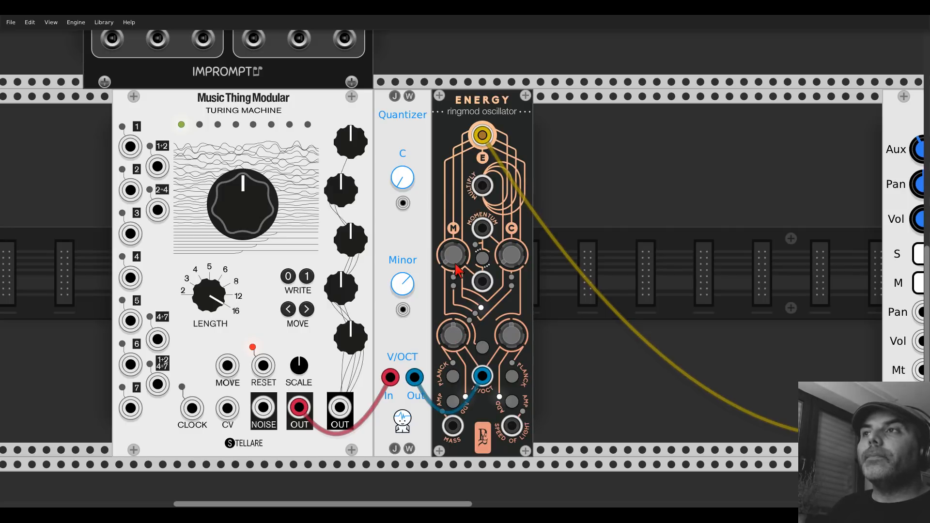
Step: Enable the Planck option on both the Mass and Speed of Light sides of the Energy oscillator
{"action": "scroll", "coordinate": [454, 339], "scroll_direction": "up", "scroll_amount": 1}
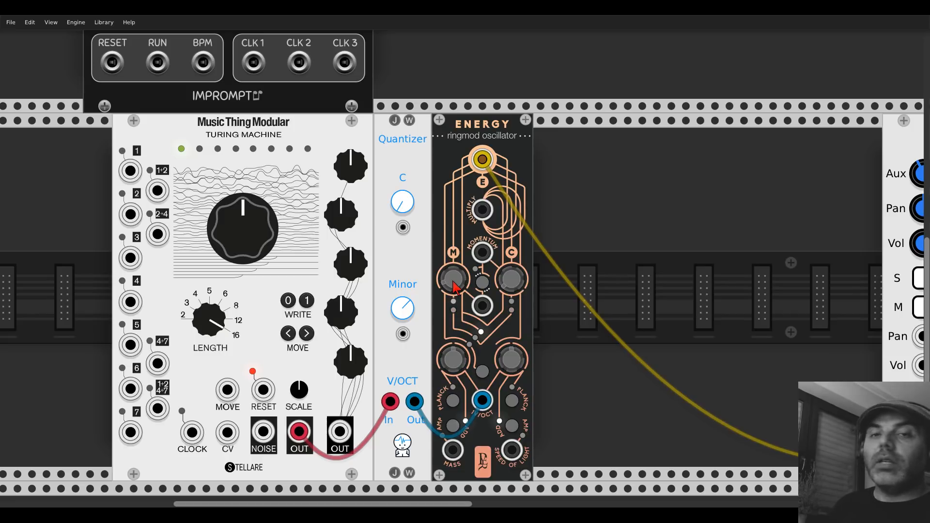
{"action": "left_click_drag", "start_coordinate": [456, 287], "coordinate": [508, 300]}
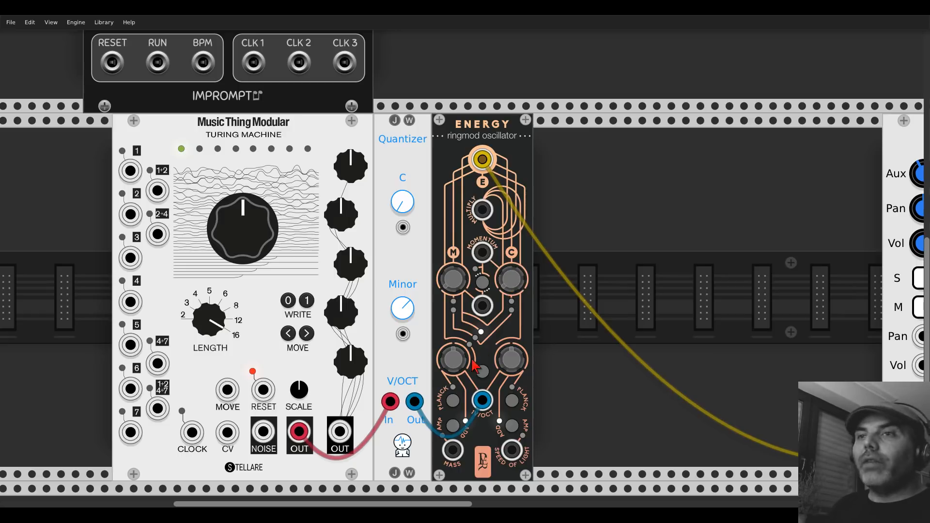
{"action": "left_click", "coordinate": [452, 400]}
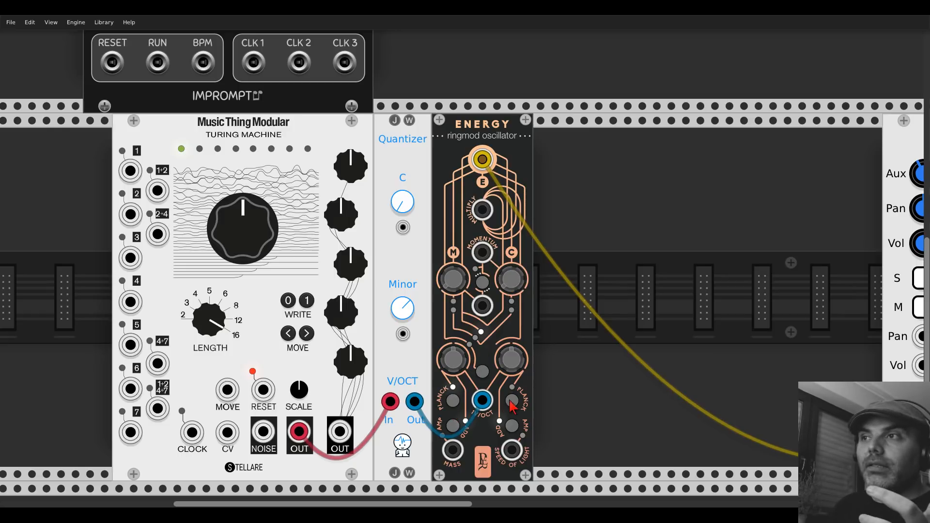
{"action": "left_click", "coordinate": [512, 401]}
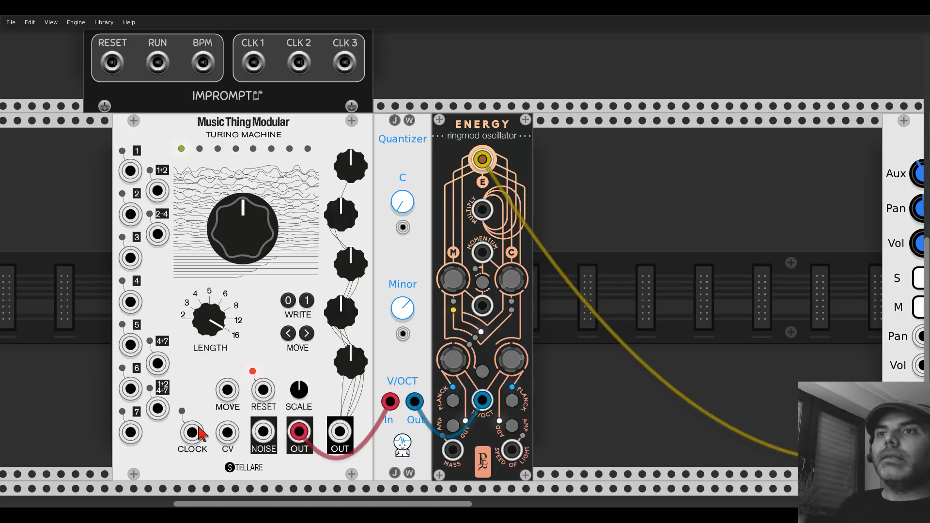
Step: Lower the Turing Machine's Scale knob and patch CLOCKED's CLK 1 output into its Clock input
{"action": "left_click_drag", "start_coordinate": [294, 395], "coordinate": [295, 410]}
{"action": "left_click_drag", "start_coordinate": [192, 432], "coordinate": [254, 328]}
{"action": "scroll", "coordinate": [201, 389], "scroll_direction": "up", "scroll_amount": 11}
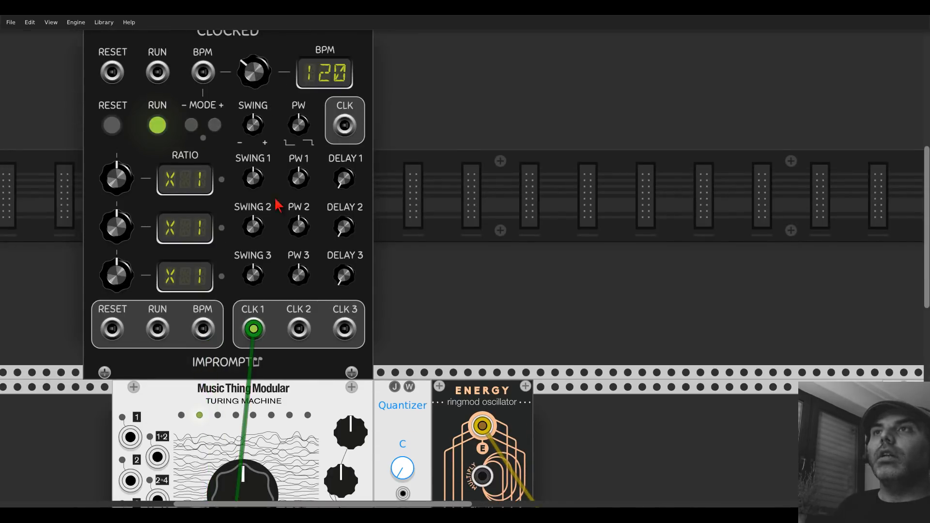
Step: Set CLOCKED's tempo to 100 BPM and the first clock's ratio to x4
{"action": "left_click_drag", "start_coordinate": [254, 72], "coordinate": [256, 69]}
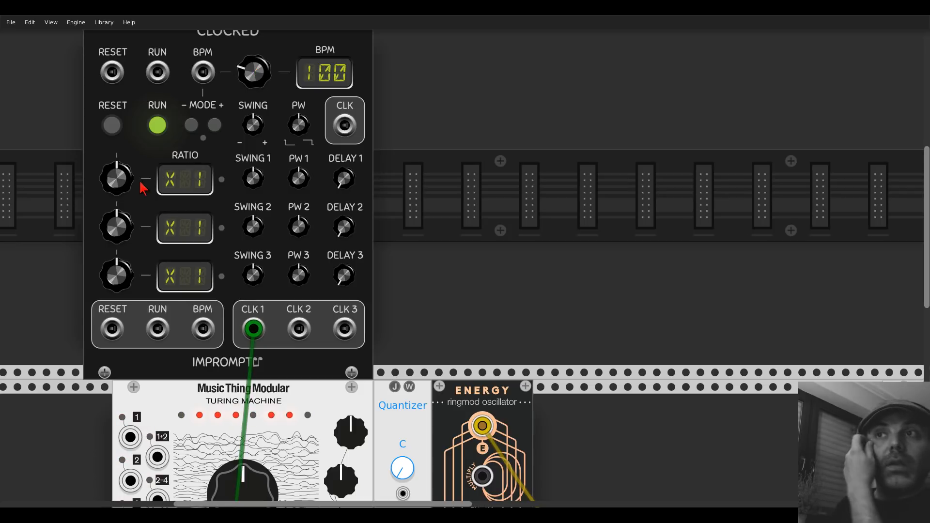
{"action": "mouse_move", "coordinate": [131, 185]}
{"action": "left_mouse_down"}
{"action": "mouse_move", "coordinate": [132, 169]}
{"action": "mouse_move", "coordinate": [131, 181]}
{"action": "left_mouse_up"}
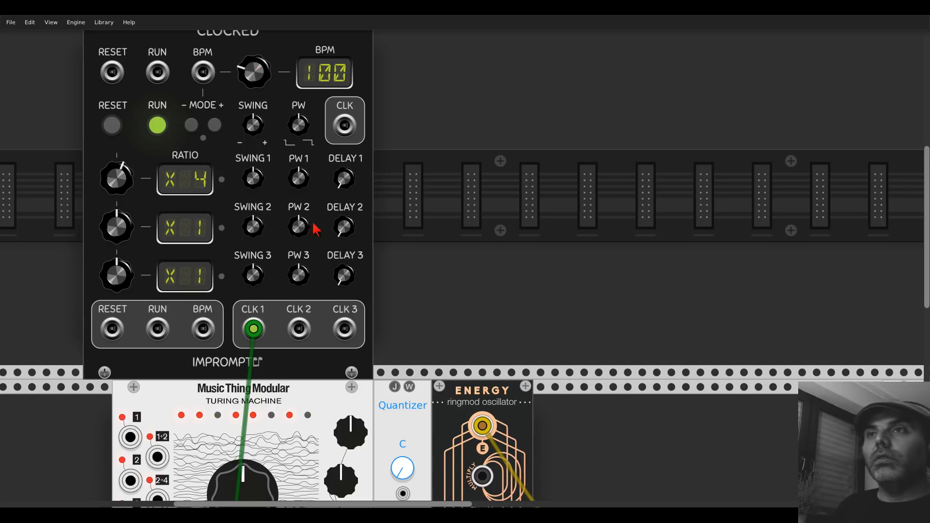
{"action": "scroll", "coordinate": [379, 234], "scroll_direction": "down", "scroll_amount": 7}
{"action": "scroll", "coordinate": [383, 236], "scroll_direction": "up", "scroll_amount": 2}
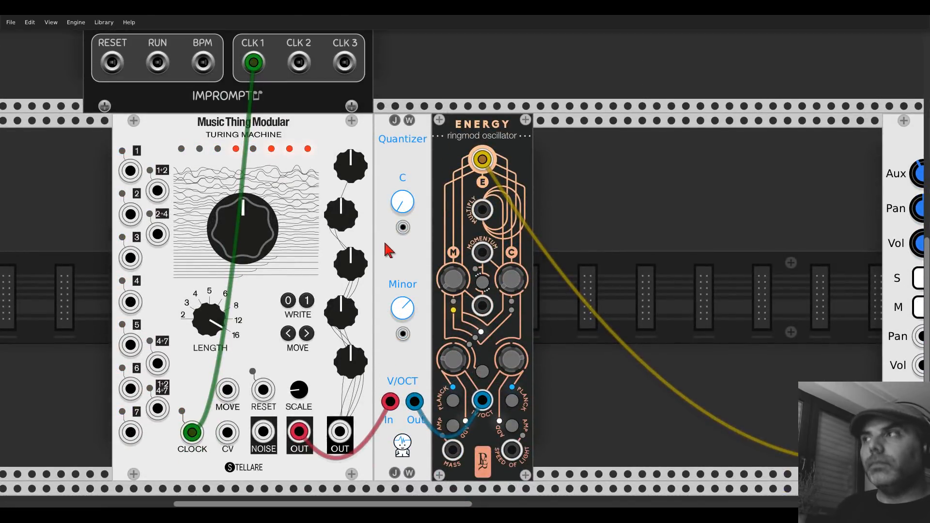
Step: Patch the Turing Machine's gate output 1 into Energy's Multiply input
{"action": "scroll", "coordinate": [600, 271], "scroll_direction": "down", "scroll_amount": 1}
{"action": "scroll", "coordinate": [601, 271], "scroll_direction": "down", "scroll_amount": 3}
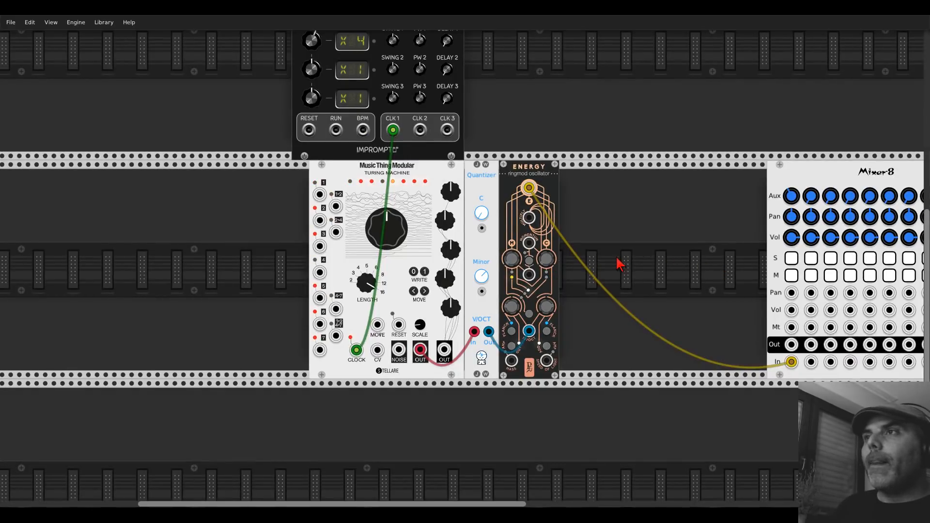
{"action": "scroll", "coordinate": [532, 218], "scroll_direction": "up", "scroll_amount": 4}
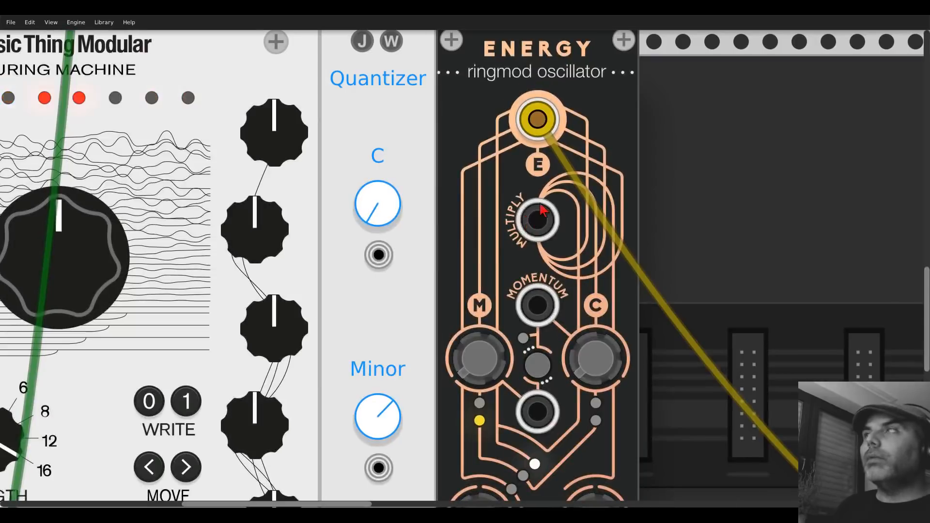
{"action": "scroll", "coordinate": [541, 209], "scroll_direction": "down", "scroll_amount": 4}
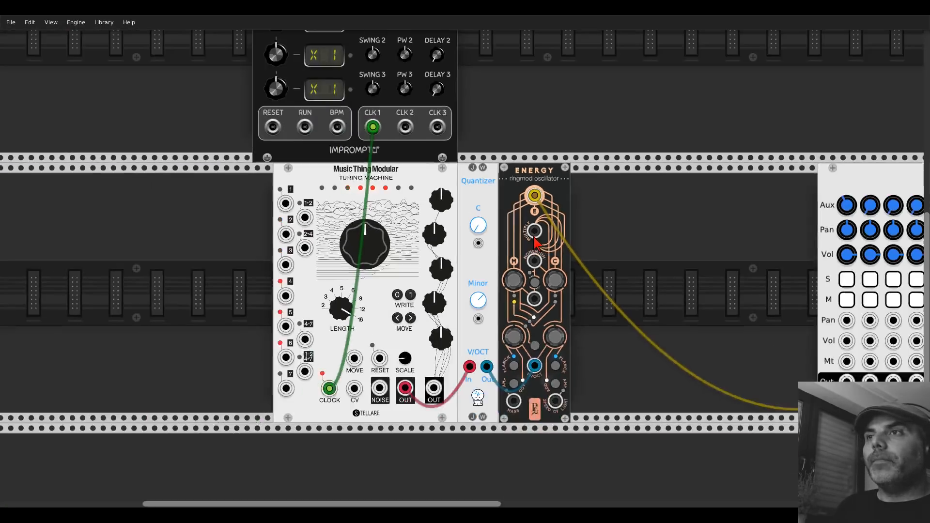
{"action": "scroll", "coordinate": [535, 238], "scroll_direction": "up", "scroll_amount": 2}
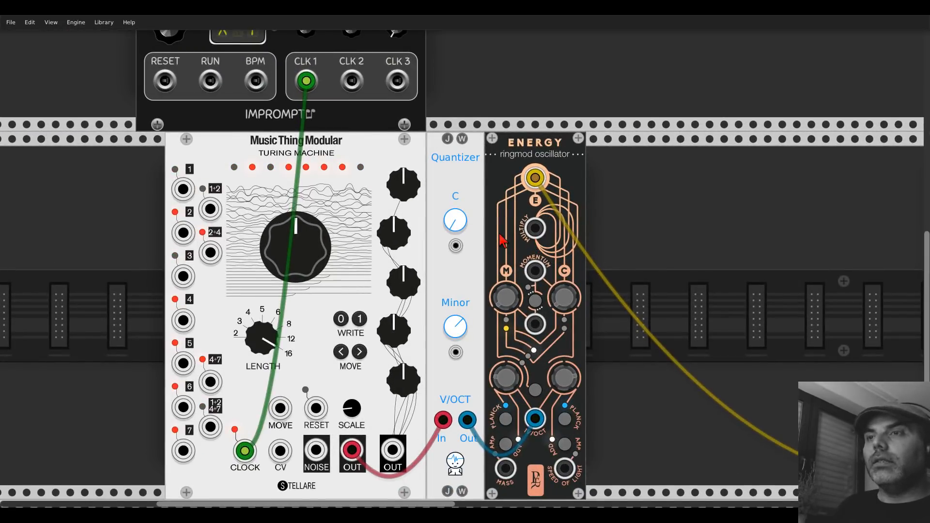
{"action": "left_click_drag", "start_coordinate": [535, 228], "coordinate": [183, 190]}
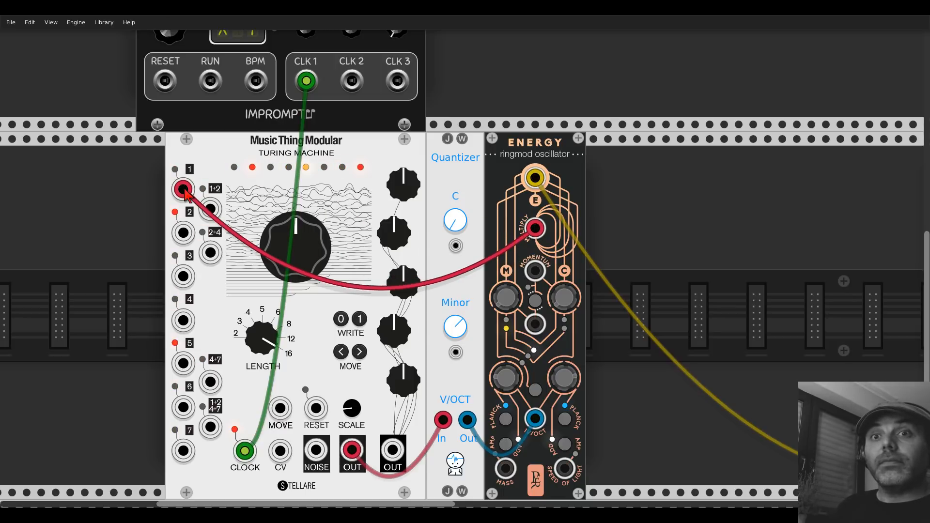
Step: Shorten the Turing Machine's Length to about 5 and turn its large main knob well clockwise
{"action": "left_click_drag", "start_coordinate": [265, 335], "coordinate": [265, 359]}
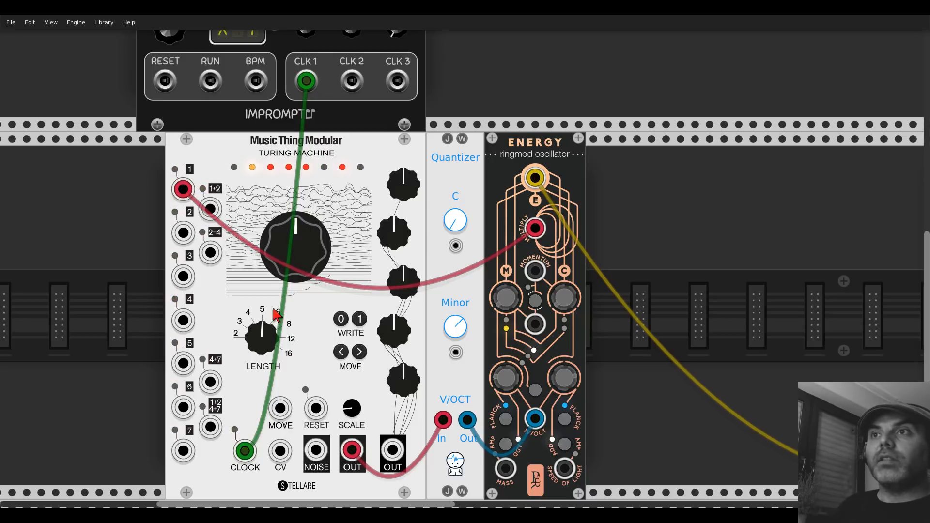
{"action": "mouse_move", "coordinate": [317, 266]}
{"action": "left_mouse_down"}
{"action": "mouse_move", "coordinate": [331, 249]}
{"action": "mouse_move", "coordinate": [312, 237]}
{"action": "mouse_move", "coordinate": [313, 266]}
{"action": "left_mouse_up"}
{"action": "double_click", "coordinate": [313, 252]}
{"action": "left_click_drag", "start_coordinate": [325, 226], "coordinate": [313, 230]}
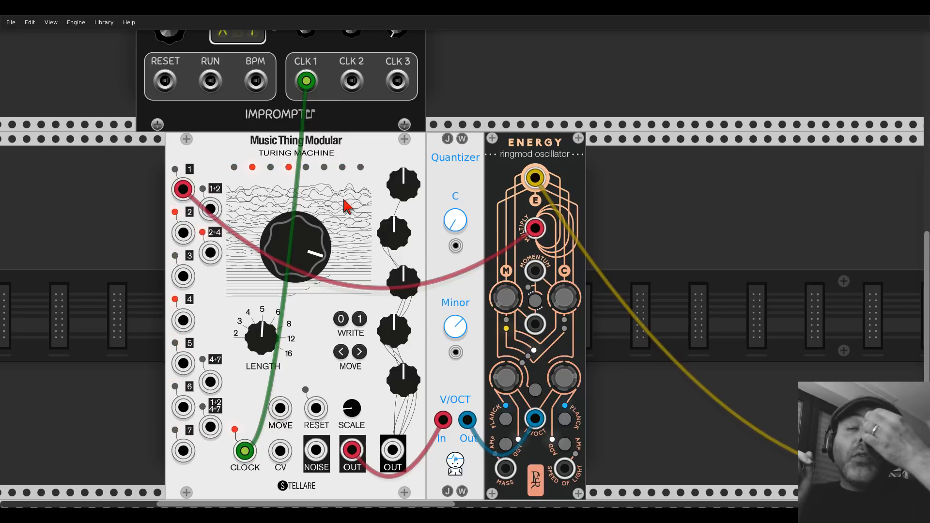
Step: Switch Energy's central routing button below Momentum and patch the Turing Machine's second OUT into the jack beneath that button
{"action": "left_click", "coordinate": [537, 303]}
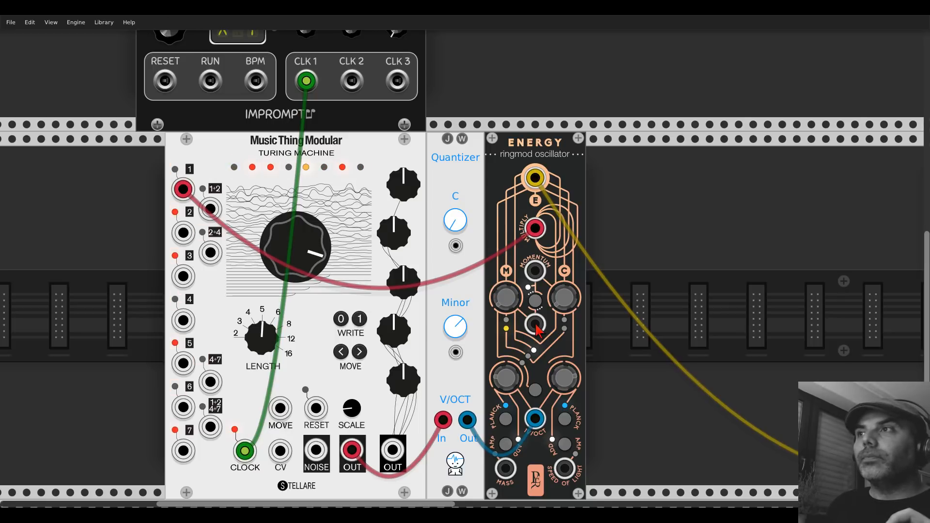
{"action": "left_click_drag", "start_coordinate": [535, 324], "coordinate": [402, 448]}
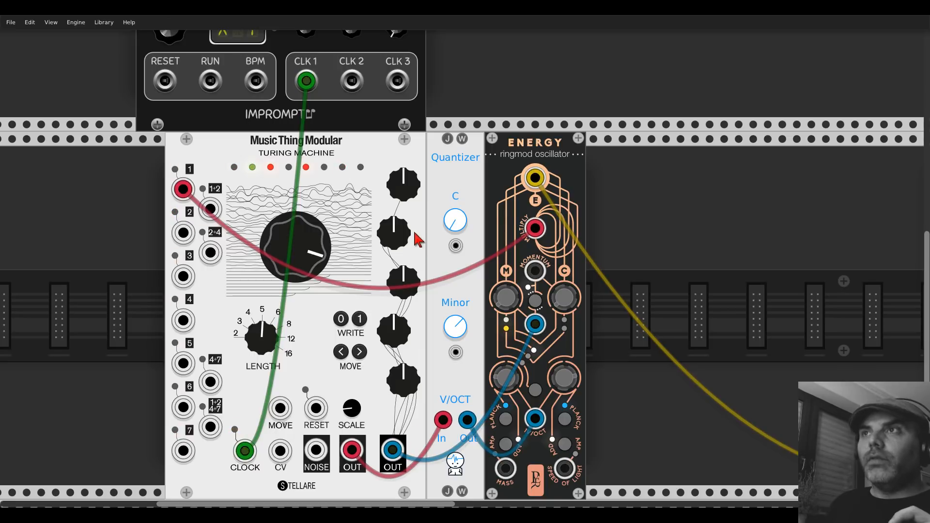
Step: Vary the Turing Machine's five small bit knobs: first turned left, second right, third to maximum, fourth to minimum, fifth right
{"action": "left_click_drag", "start_coordinate": [403, 184], "coordinate": [403, 199]}
{"action": "left_click_drag", "start_coordinate": [393, 232], "coordinate": [393, 221]}
{"action": "left_click_drag", "start_coordinate": [403, 281], "coordinate": [403, 269]}
{"action": "left_click_drag", "start_coordinate": [394, 330], "coordinate": [394, 343]}
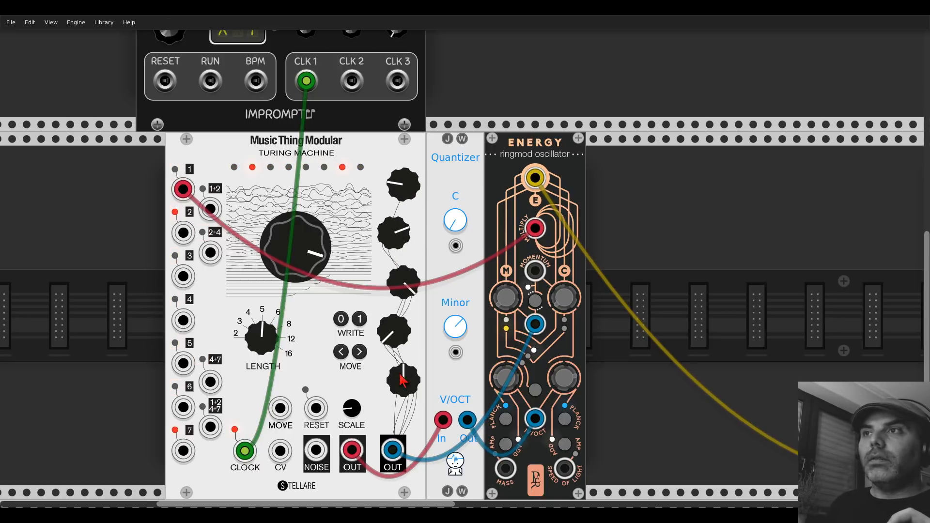
{"action": "left_click_drag", "start_coordinate": [404, 383], "coordinate": [404, 367]}
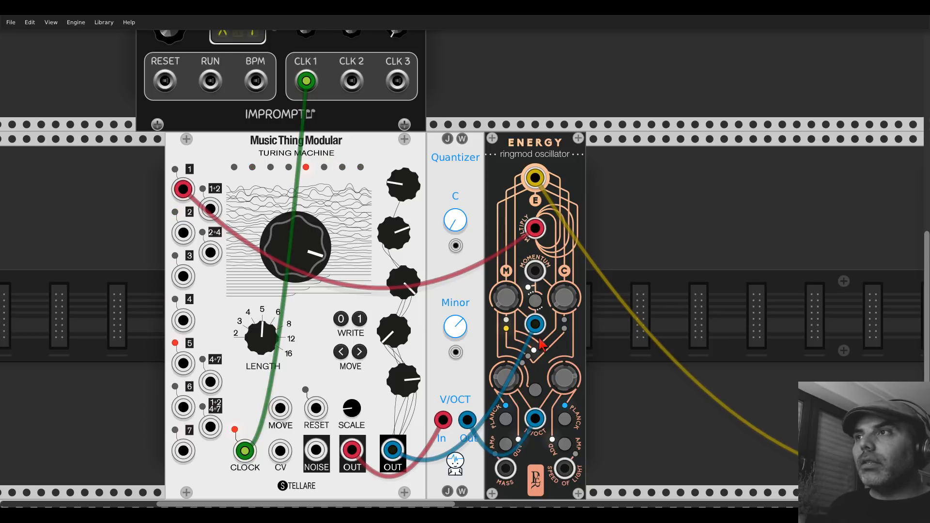
Step: Add a VCV Scope showing the Turing Machine's second OUT on X IN, slow its time base, and leave a gap beside Energy
{"action": "right_click", "coordinate": [637, 249]}
{"action": "type", "text": "scope"}
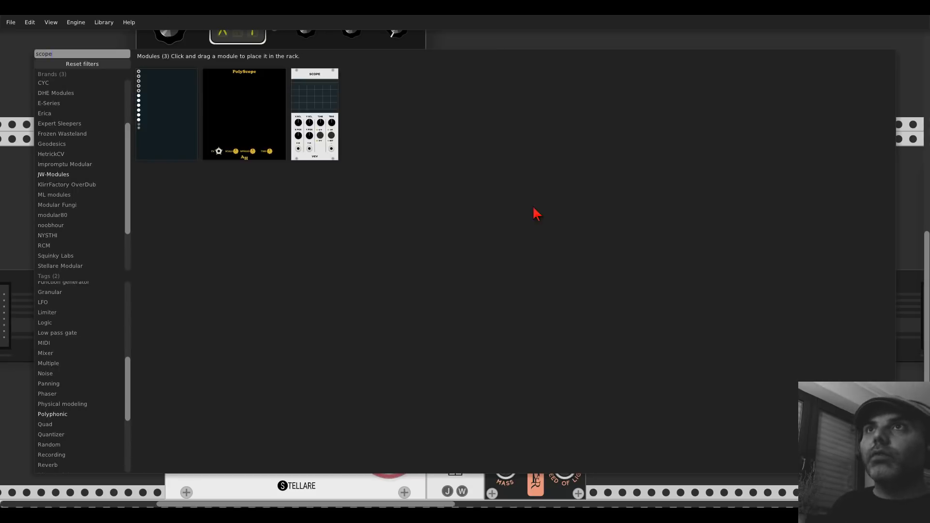
{"action": "left_click", "coordinate": [307, 89]}
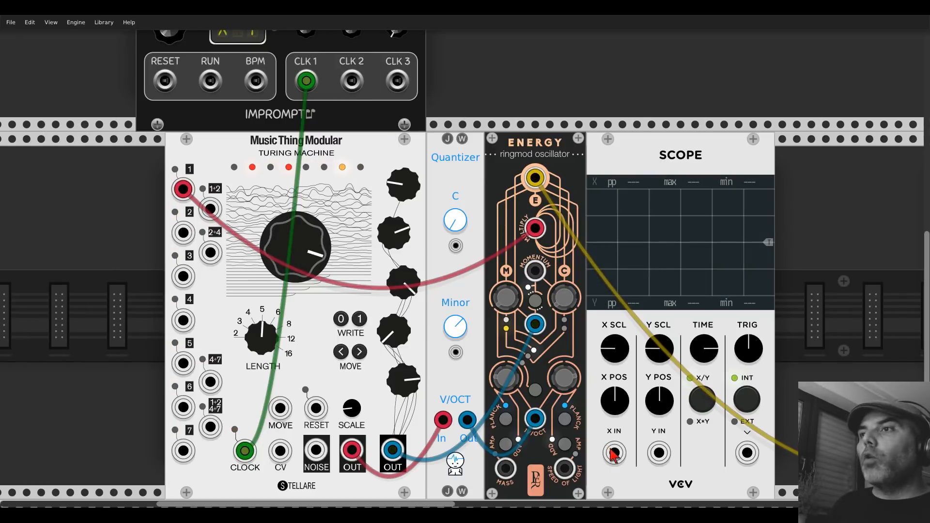
{"action": "left_click_drag", "start_coordinate": [610, 452], "coordinate": [614, 455]}
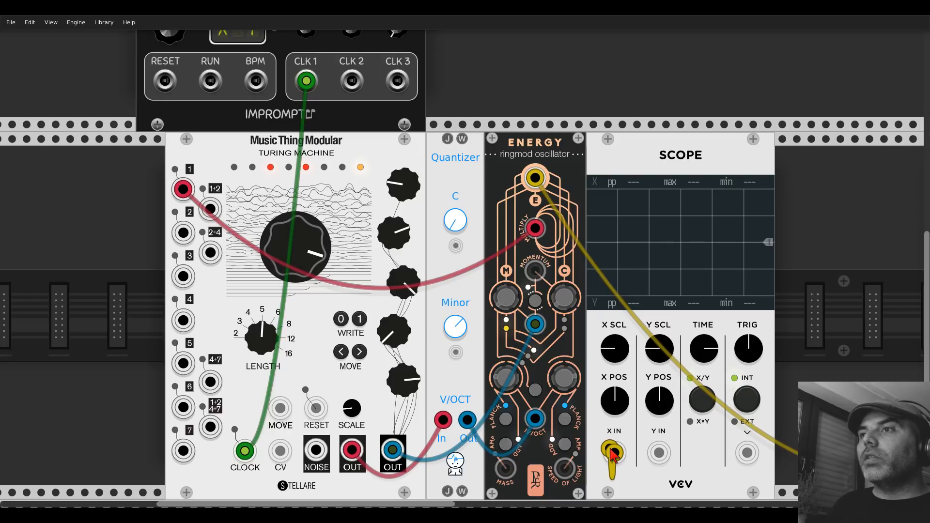
{"action": "left_click_drag", "start_coordinate": [614, 454], "coordinate": [392, 449]}
{"action": "left_click_drag", "start_coordinate": [617, 179], "coordinate": [733, 186]}
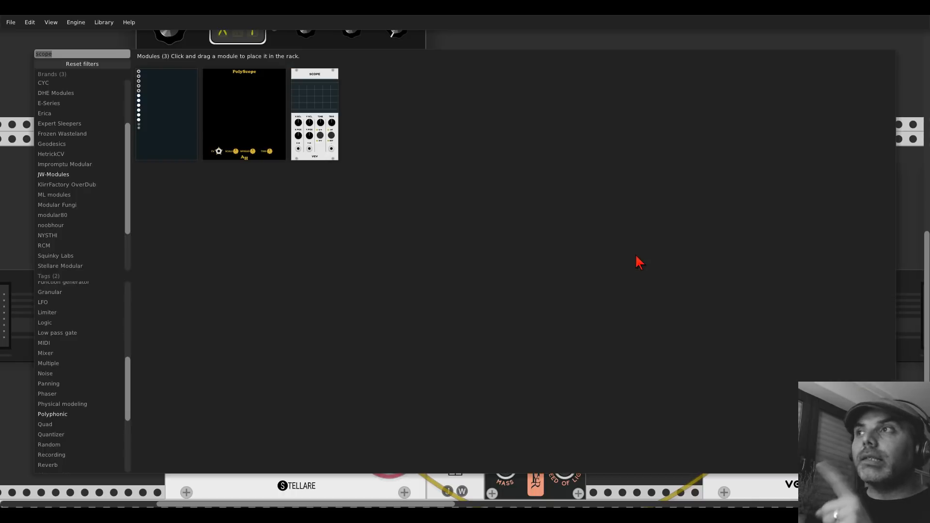
Step: Add a Befaco Dual Atenuverter beside Energy and patch the Turing Machine's second OUT through its first channel to Scope's Y IN
{"action": "right_click", "coordinate": [615, 247]}
{"action": "type", "text": "befaco"}
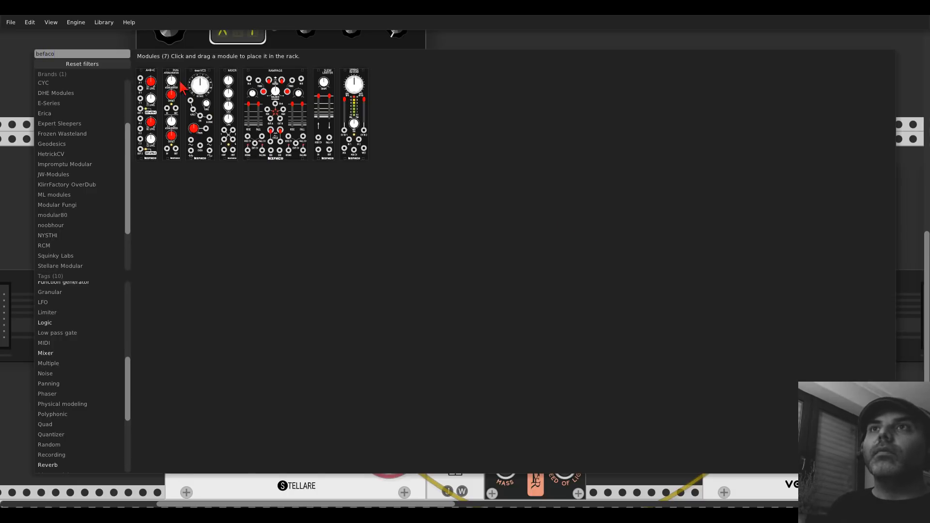
{"action": "left_click", "coordinate": [608, 243]}
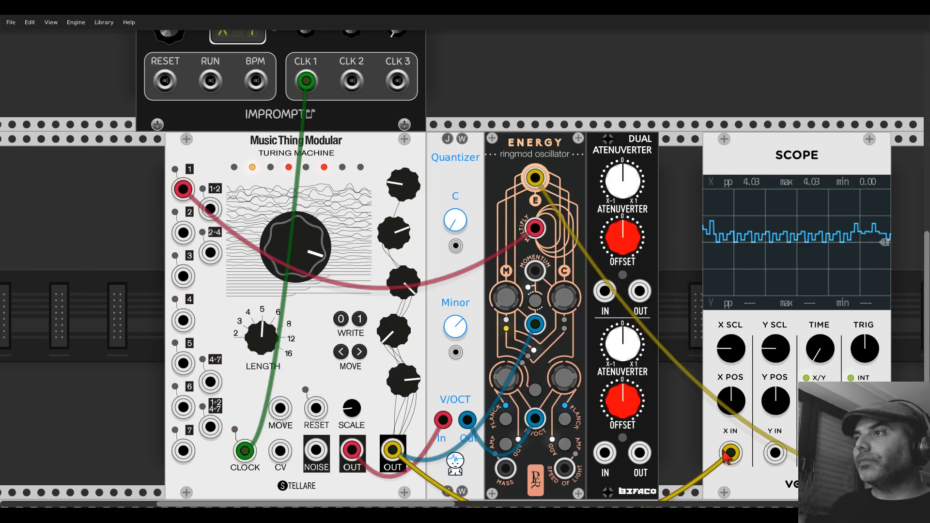
{"action": "left_click_drag", "start_coordinate": [604, 291], "coordinate": [393, 449]}
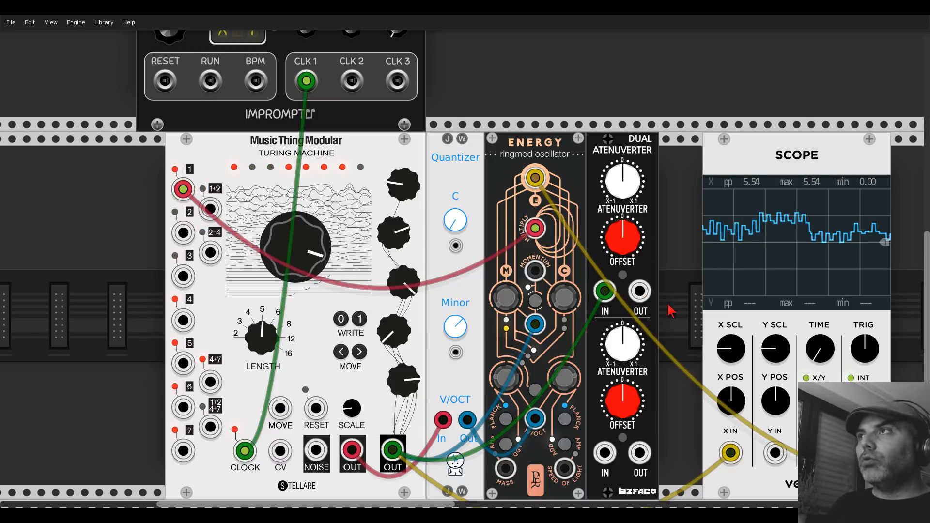
{"action": "mouse_move", "coordinate": [639, 291]}
{"action": "left_mouse_down"}
{"action": "mouse_move", "coordinate": [693, 368]}
{"action": "mouse_move", "coordinate": [775, 453]}
{"action": "left_mouse_up"}
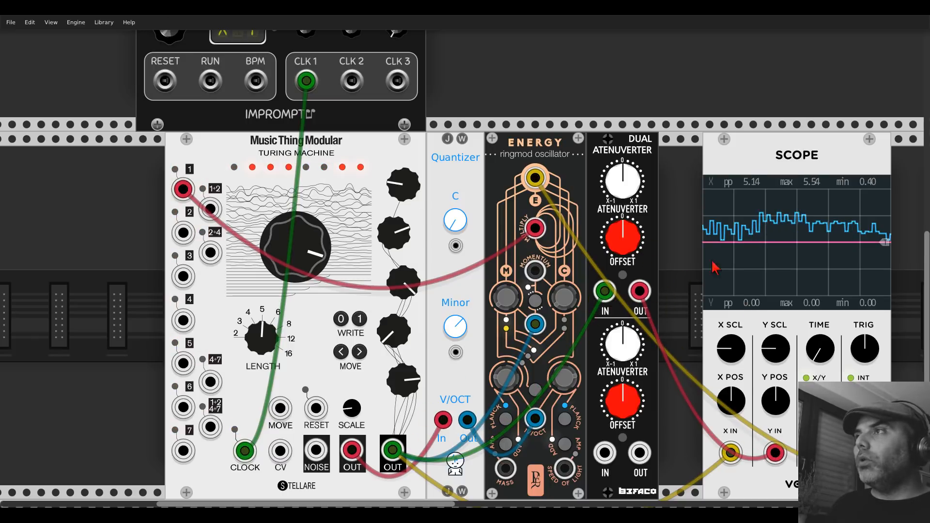
Step: Set the Dual Atenuverter's first channel to full positive with a negative offset, and use its OUT to feed Energy's jack below Momentum
{"action": "left_click_drag", "start_coordinate": [627, 187], "coordinate": [626, 80]}
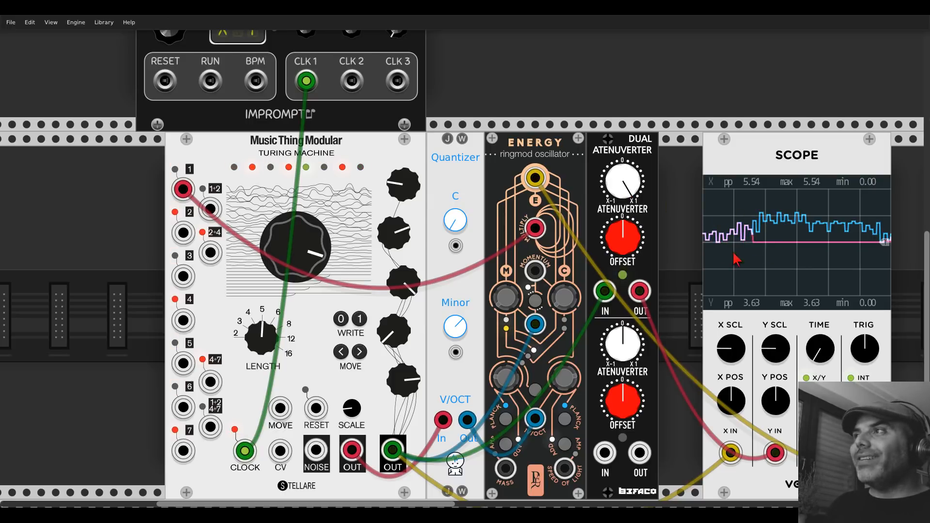
{"action": "mouse_move", "coordinate": [623, 237]}
{"action": "left_mouse_down"}
{"action": "mouse_move", "coordinate": [622, 248]}
{"action": "mouse_move", "coordinate": [632, 239]}
{"action": "left_mouse_up"}
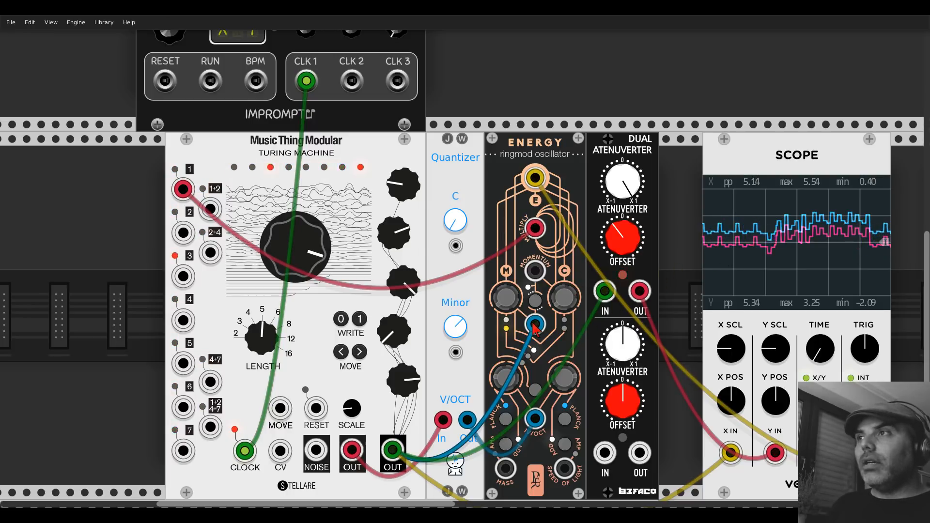
{"action": "left_click_drag", "start_coordinate": [535, 324], "coordinate": [639, 291]}
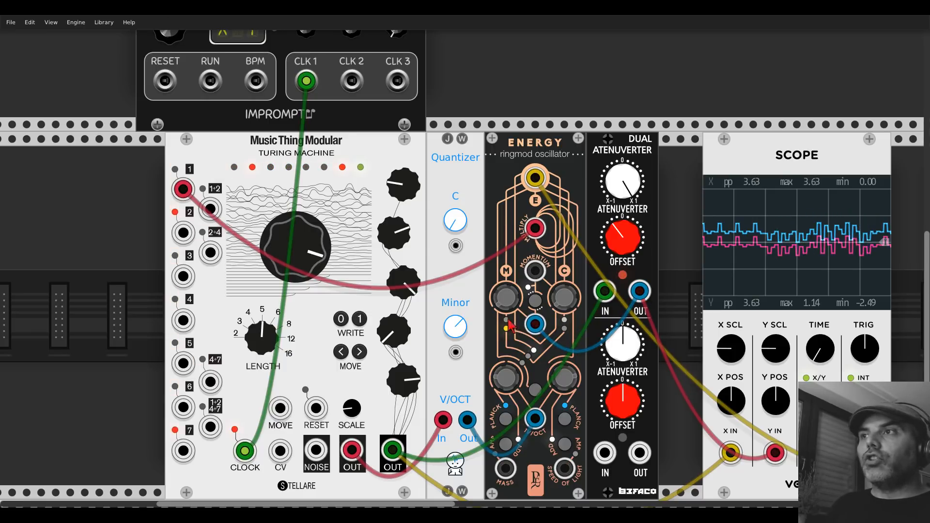
Step: Delete the Scope module from the rack
{"action": "right_click", "coordinate": [742, 162]}
{"action": "left_click", "coordinate": [743, 245]}
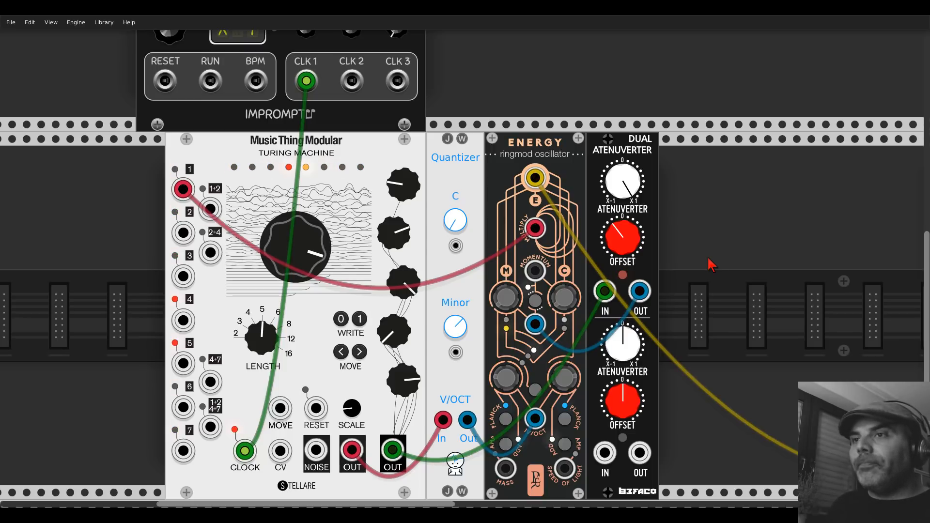
Step: Add Valley's Amalgam beside the Dual Atenuverter and move Mixer-8 farther right to make room
{"action": "scroll", "coordinate": [713, 259], "scroll_direction": "down", "scroll_amount": 2}
{"action": "scroll", "coordinate": [713, 259], "scroll_direction": "right", "scroll_amount": 3}
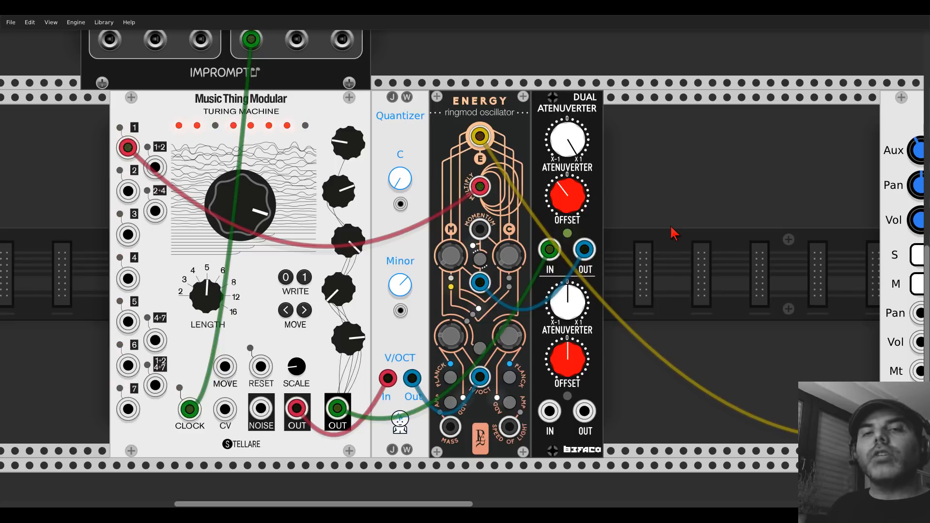
{"action": "right_click", "coordinate": [671, 227]}
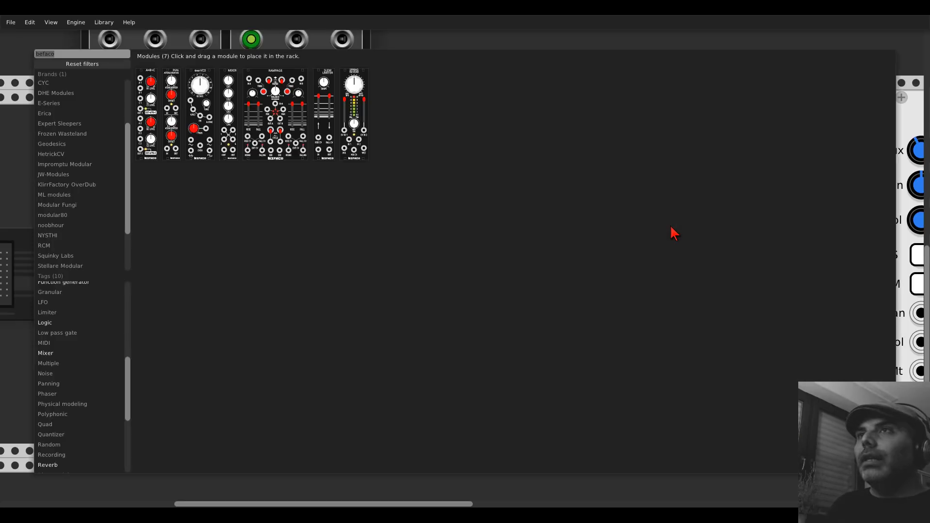
{"action": "left_click", "coordinate": [57, 63]}
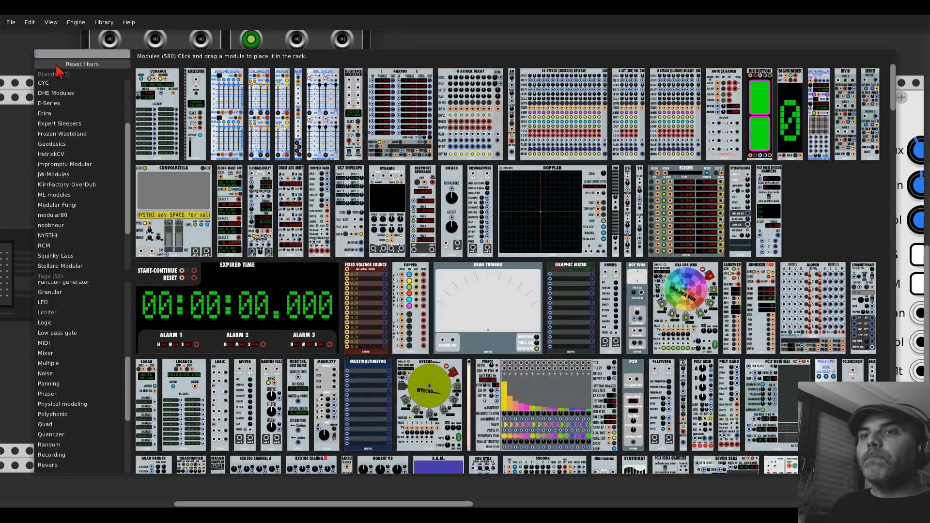
{"action": "type", "text": "wave"}
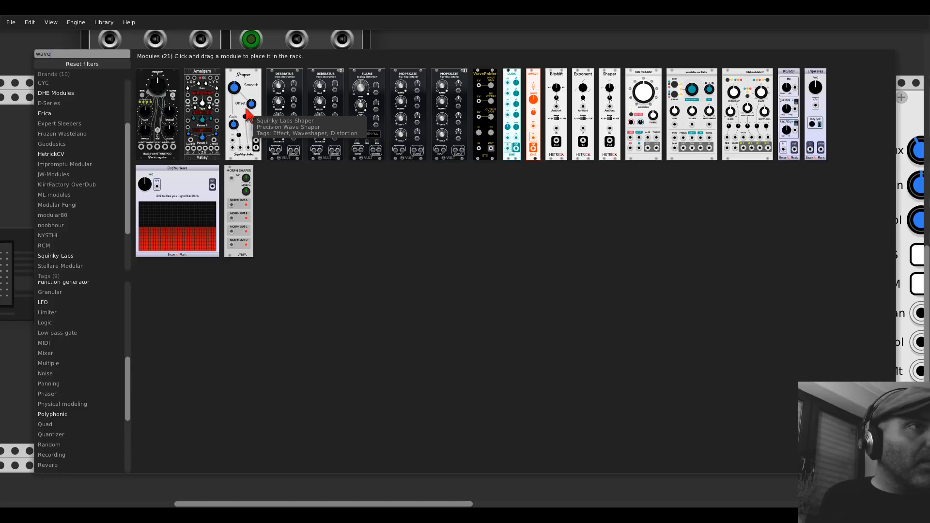
{"action": "left_click", "coordinate": [202, 95]}
{"action": "left_click_drag", "start_coordinate": [761, 211], "coordinate": [519, 179]}
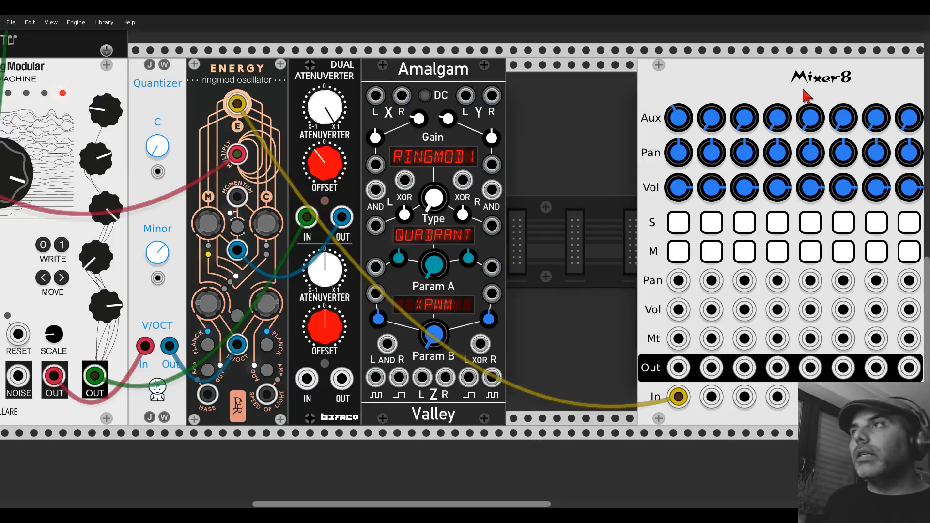
{"action": "left_click_drag", "start_coordinate": [722, 92], "coordinate": [830, 85]}
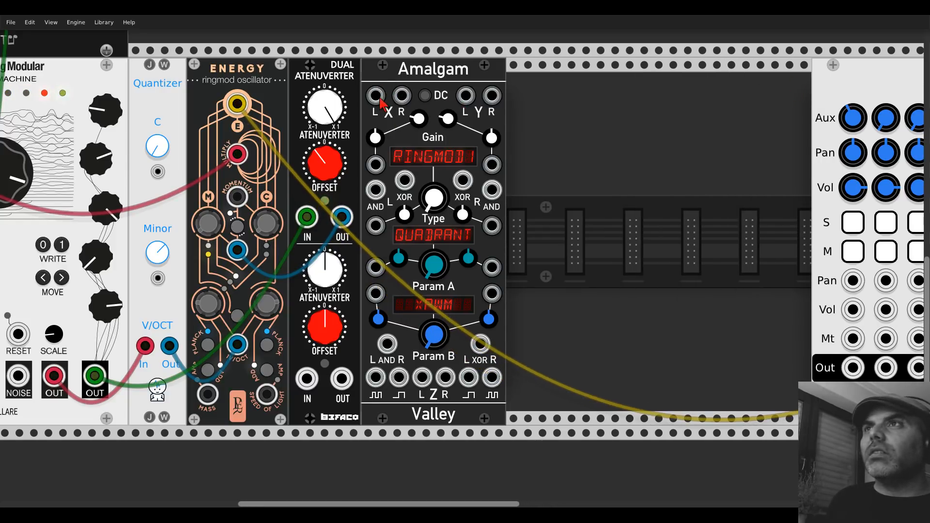
Step: Patch Energy's E output into Amalgam's left X and Y inputs, and Amalgam's left Z output into Mixer-8's second In
{"action": "left_click_drag", "start_coordinate": [375, 95], "coordinate": [466, 95]}
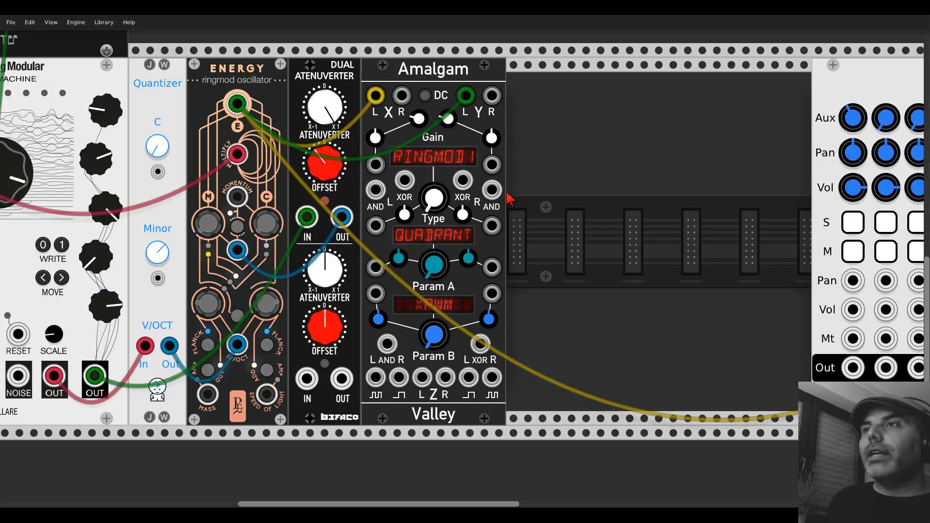
{"action": "scroll", "coordinate": [592, 183], "scroll_direction": "right", "scroll_amount": 5}
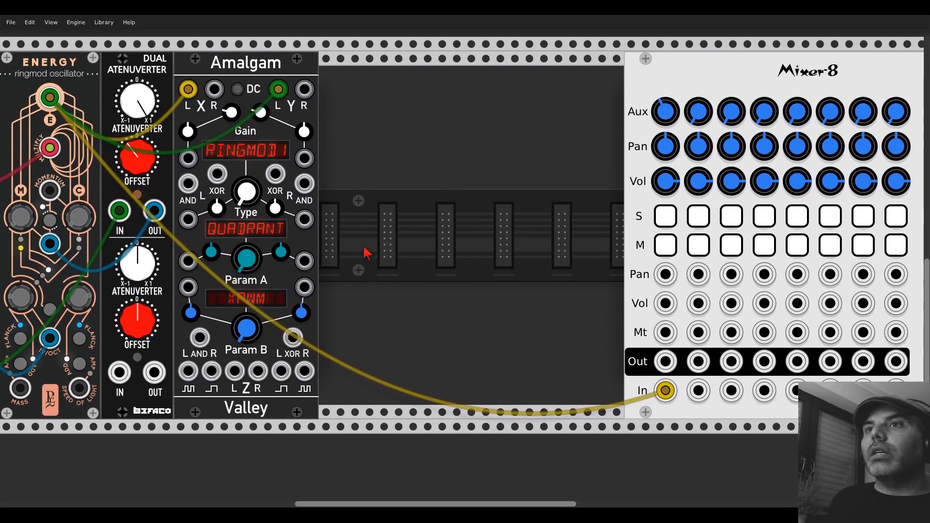
{"action": "left_click_drag", "start_coordinate": [235, 371], "coordinate": [426, 352]}
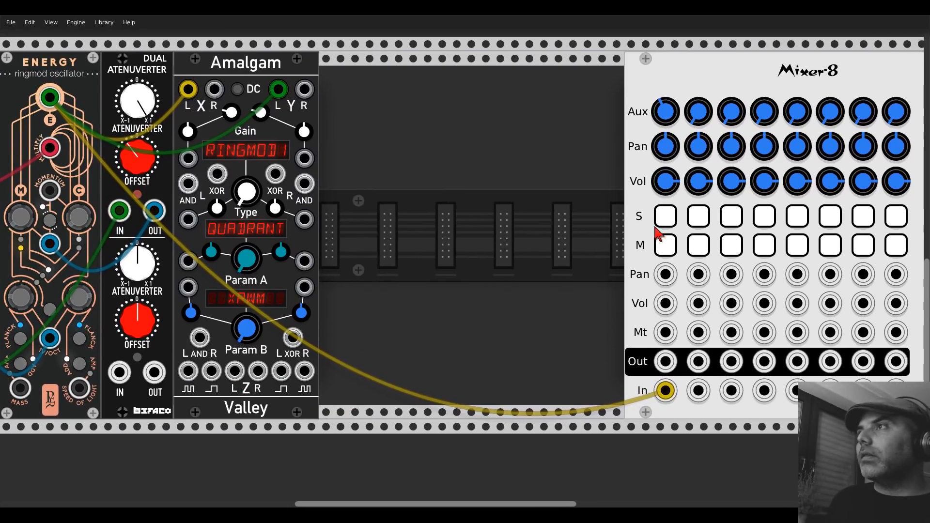
{"action": "left_click_drag", "start_coordinate": [235, 371], "coordinate": [699, 392]}
Step: Solo Mixer-8's second channel at its original volume and audition Amalgam's types, settling on RINGMOD3
{"action": "left_click_drag", "start_coordinate": [699, 184], "coordinate": [699, 107]}
{"action": "left_click", "coordinate": [699, 217]}
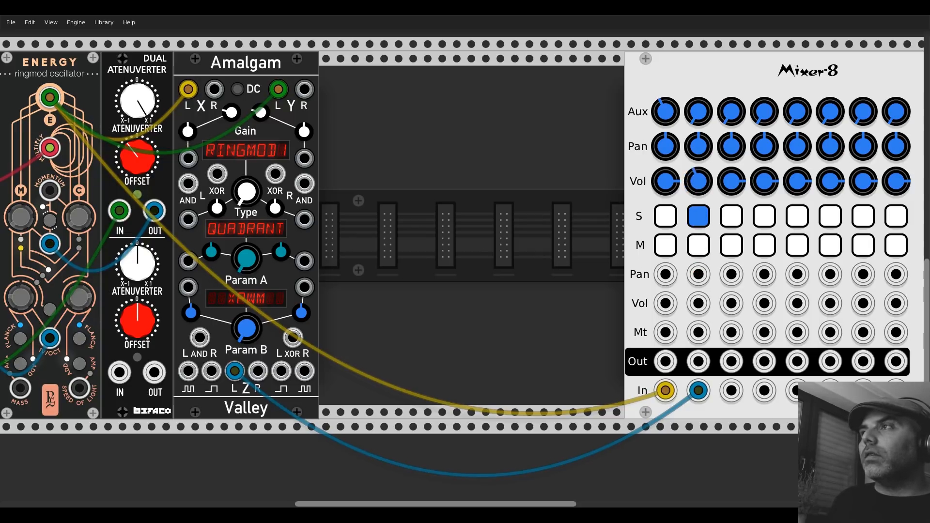
{"action": "left_click_drag", "start_coordinate": [699, 184], "coordinate": [699, 183]}
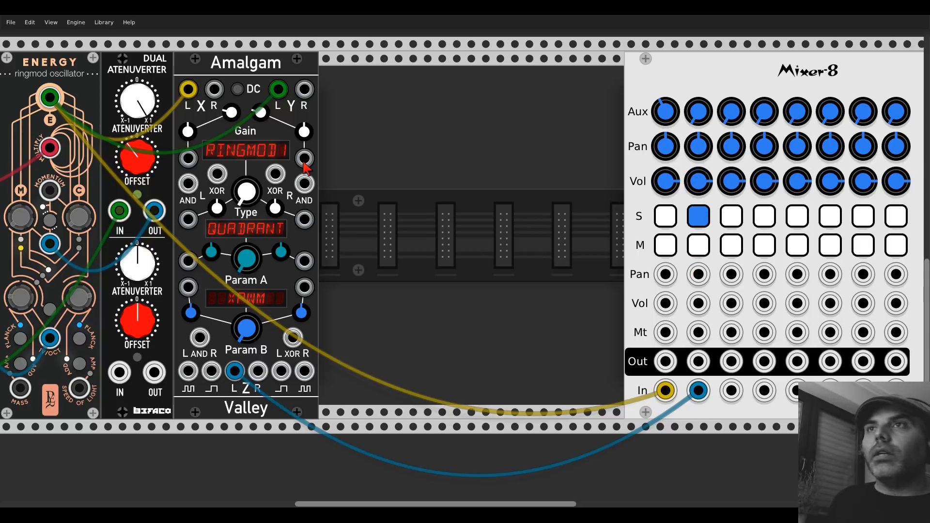
{"action": "mouse_move", "coordinate": [252, 202]}
{"action": "left_mouse_down"}
{"action": "mouse_move", "coordinate": [251, 216]}
{"action": "mouse_move", "coordinate": [252, 194]}
{"action": "left_mouse_up"}
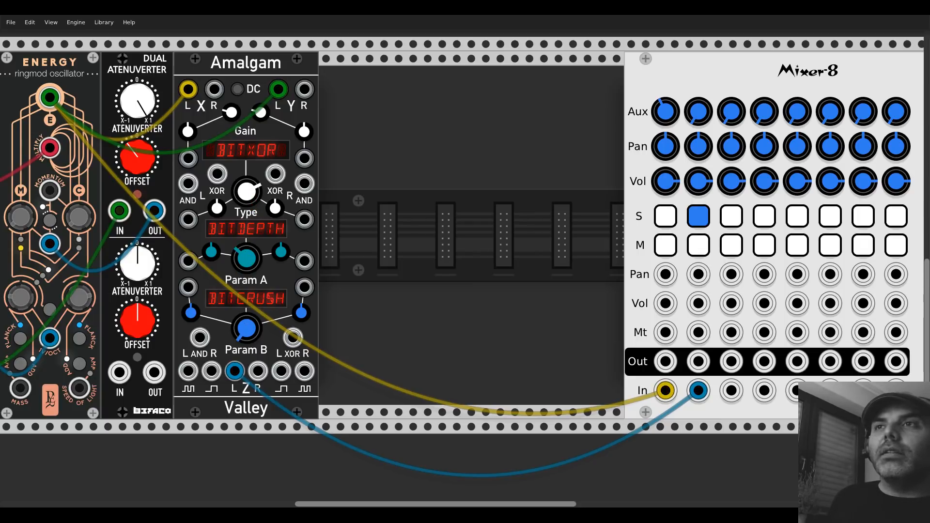
{"action": "left_click_drag", "start_coordinate": [247, 192], "coordinate": [247, 203]}
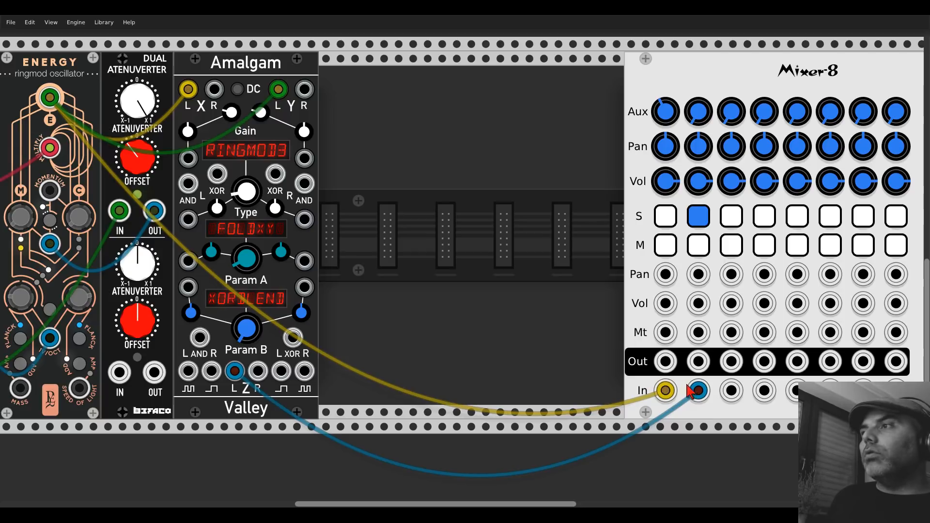
Step: Add Vult's SLAP envelope beside Amalgam, unsolo Mixer-8's second channel, and unplug Amalgam from its input
{"action": "right_click", "coordinate": [390, 216]}
{"action": "type", "text": "slap"}
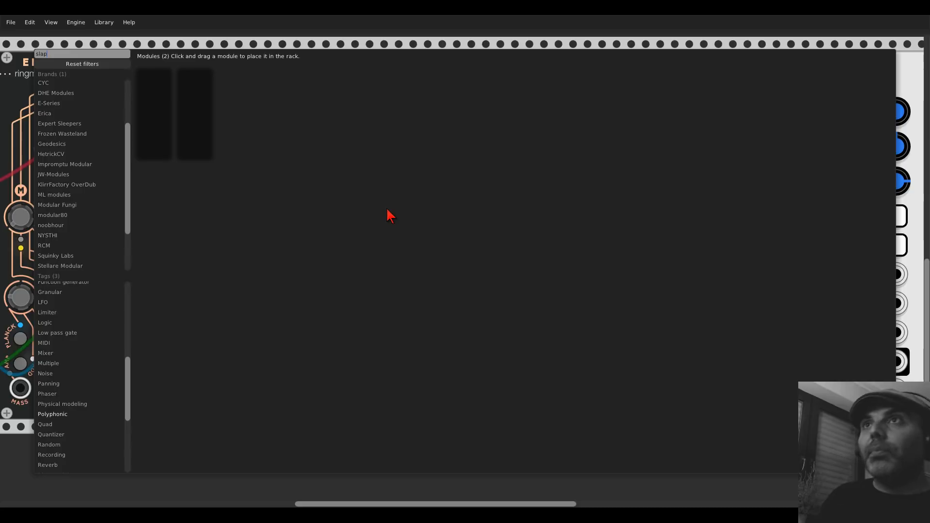
{"action": "left_click", "coordinate": [175, 89]}
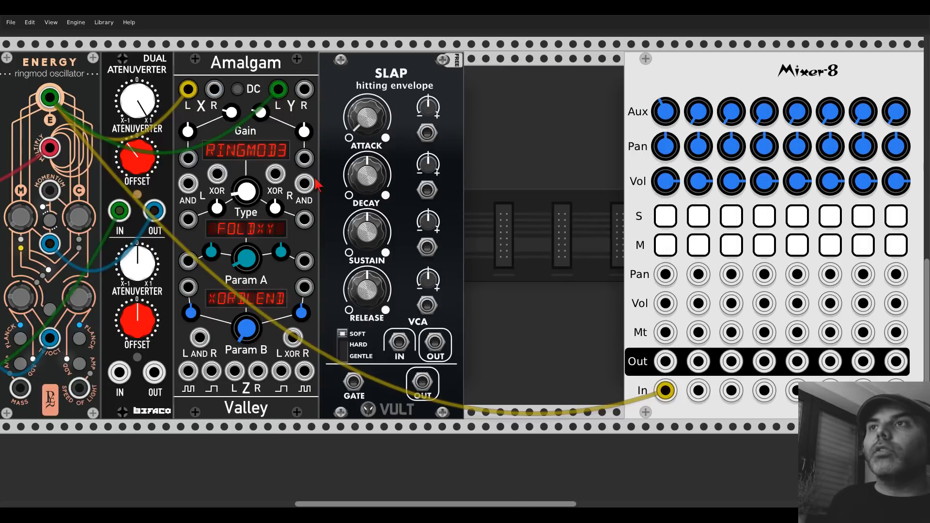
Step: Route Amalgam's left Z output through SLAP's VCA into Mixer-8's second In, and patch the Turing Machine's gate 3 into GATE
{"action": "left_click_drag", "start_coordinate": [319, 366], "coordinate": [399, 342]}
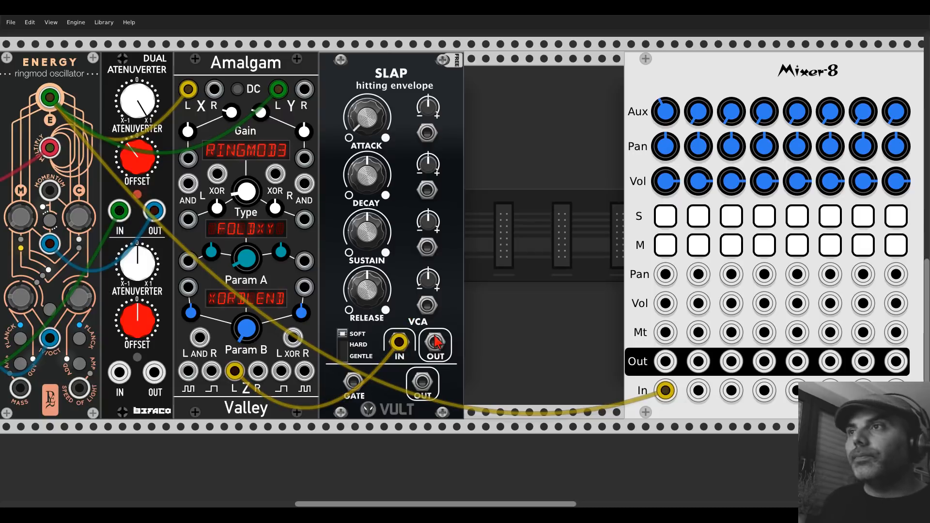
{"action": "left_click_drag", "start_coordinate": [435, 342], "coordinate": [30, 194]}
{"action": "scroll", "coordinate": [650, 280], "scroll_direction": "left", "scroll_amount": 5}
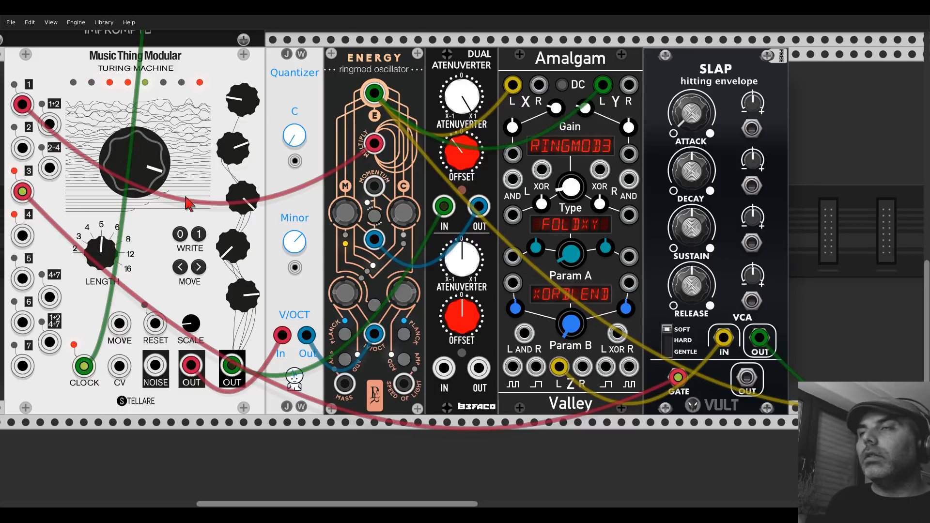
Step: Turn down SLAP's Decay and Sustain, and raise the Aux send on Mixer-8's second channel
{"action": "left_click_drag", "start_coordinate": [812, 137], "coordinate": [276, 128]}
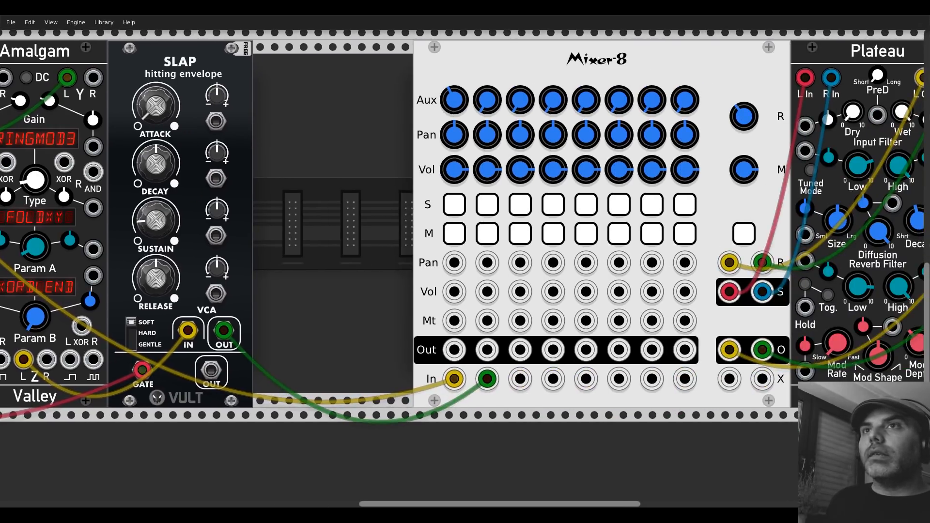
{"action": "left_click_drag", "start_coordinate": [155, 182], "coordinate": [155, 194]}
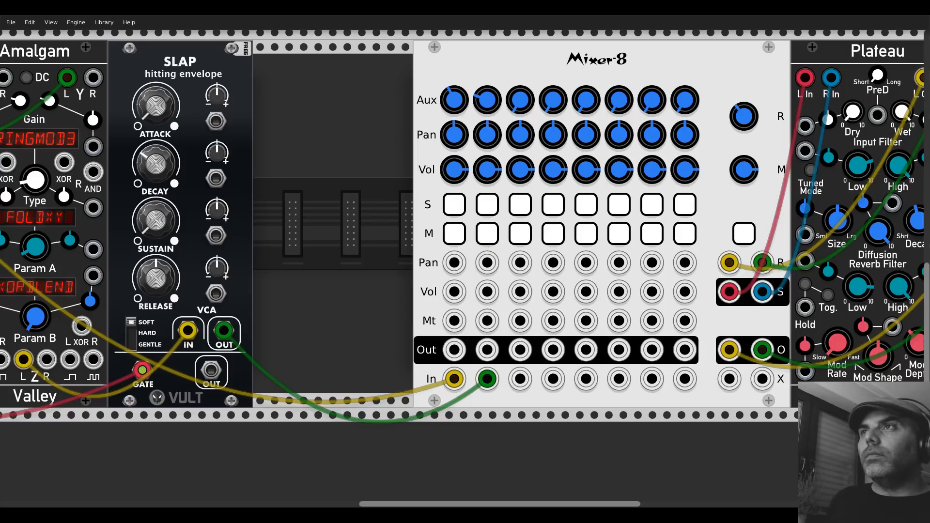
Step: Try panning Mixer-8's first two channels, and reset both to centre
{"action": "left_click_drag", "start_coordinate": [456, 146], "coordinate": [486, 140]}
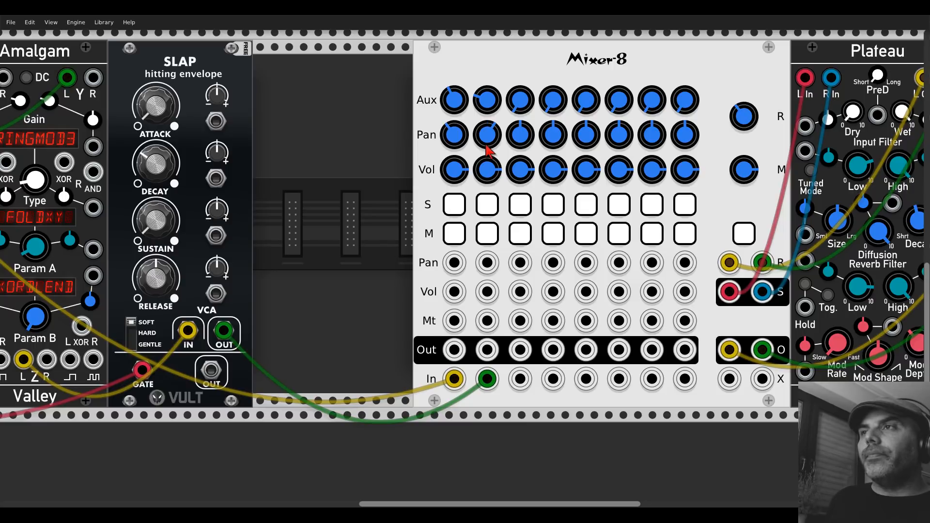
{"action": "double_click", "coordinate": [463, 127]}
{"action": "double_click", "coordinate": [486, 131]}
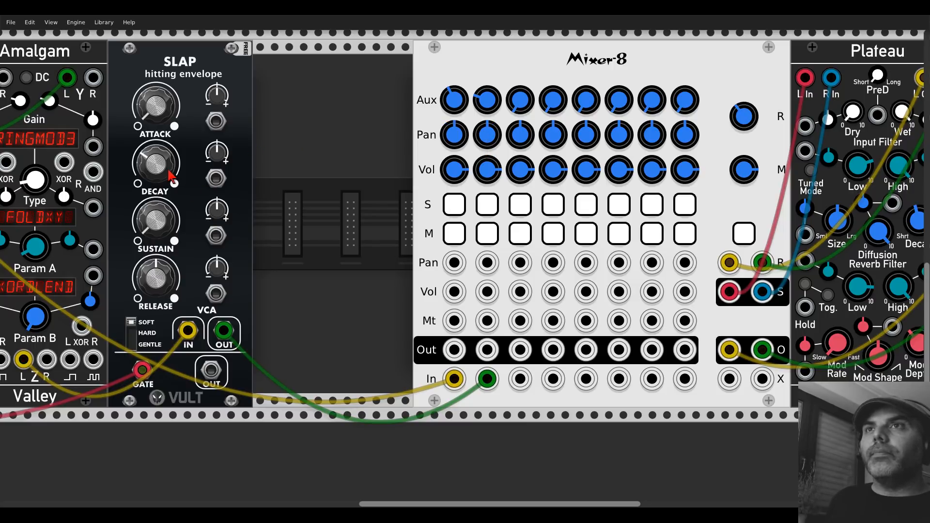
Step: Turn down SLAP's Decay slightly, and solo Mixer-8's second channel
{"action": "left_click_drag", "start_coordinate": [162, 275], "coordinate": [162, 329]}
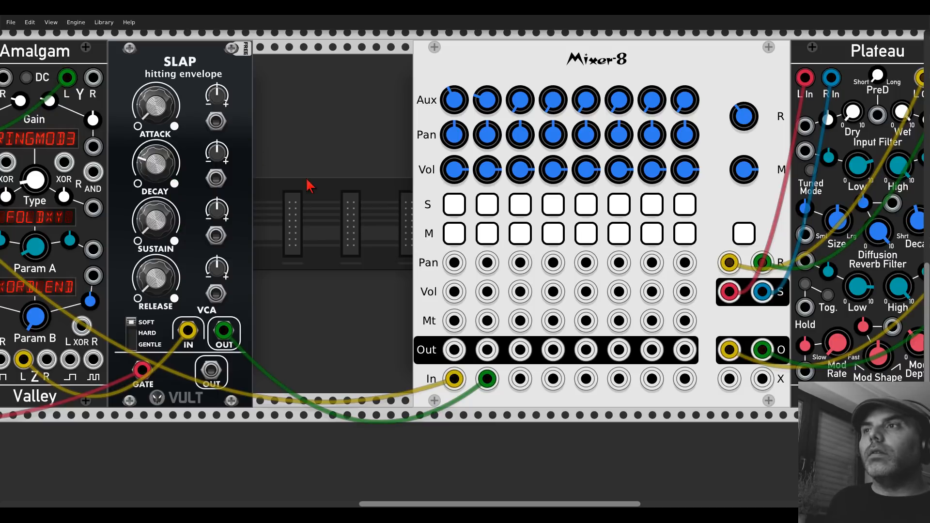
{"action": "scroll", "coordinate": [287, 150], "scroll_direction": "left", "scroll_amount": 10}
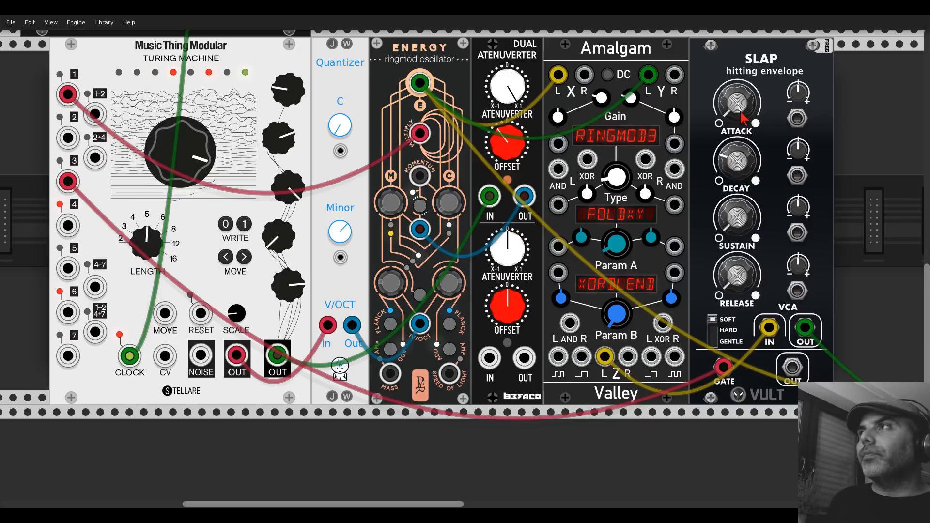
{"action": "scroll", "coordinate": [454, 154], "scroll_direction": "down", "scroll_amount": 5}
{"action": "left_click_drag", "start_coordinate": [649, 126], "coordinate": [558, 156]}
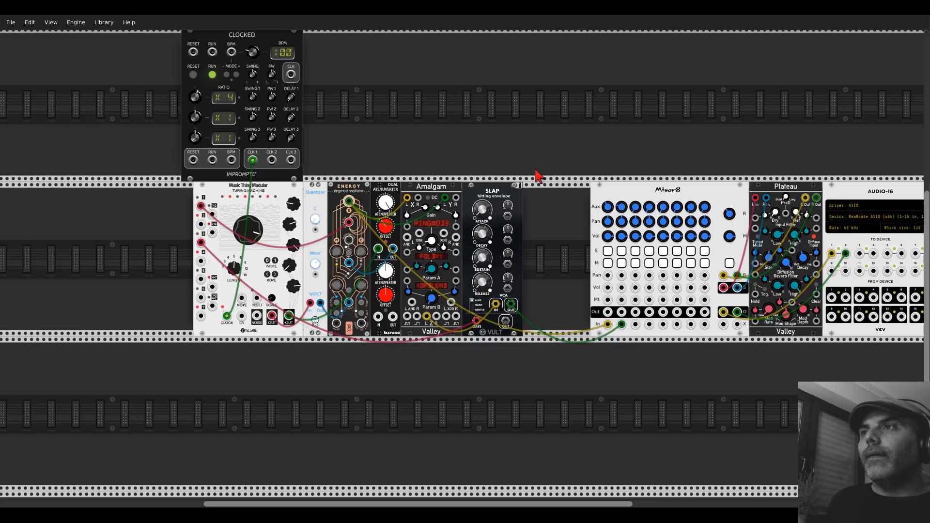
{"action": "left_click", "coordinate": [622, 251]}
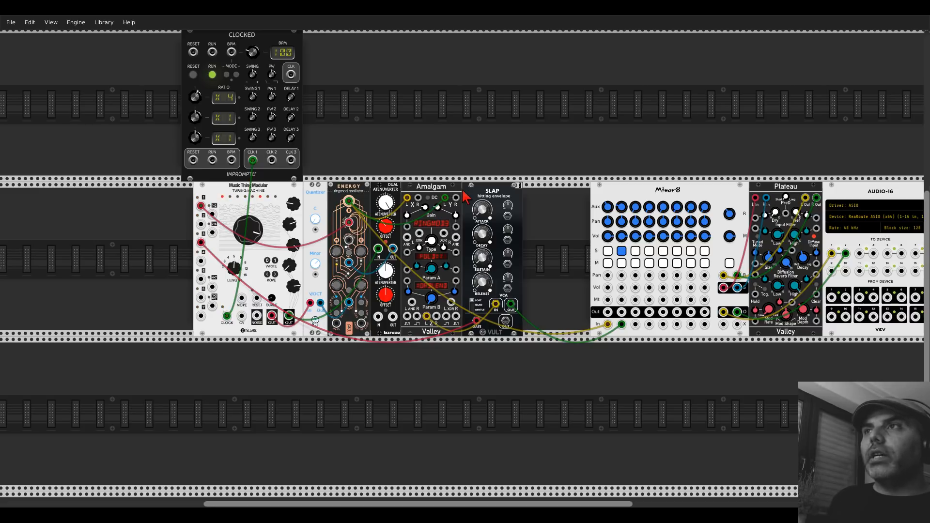
Step: Insert a DGate between Amalgam and SLAP, and route the Turing Machine's gate 3 through its TRIG and GATE into SLAP's GATE
{"action": "left_click_drag", "start_coordinate": [464, 206], "coordinate": [532, 207]}
{"action": "right_click", "coordinate": [521, 215]}
{"action": "type", "text": "dgate"}
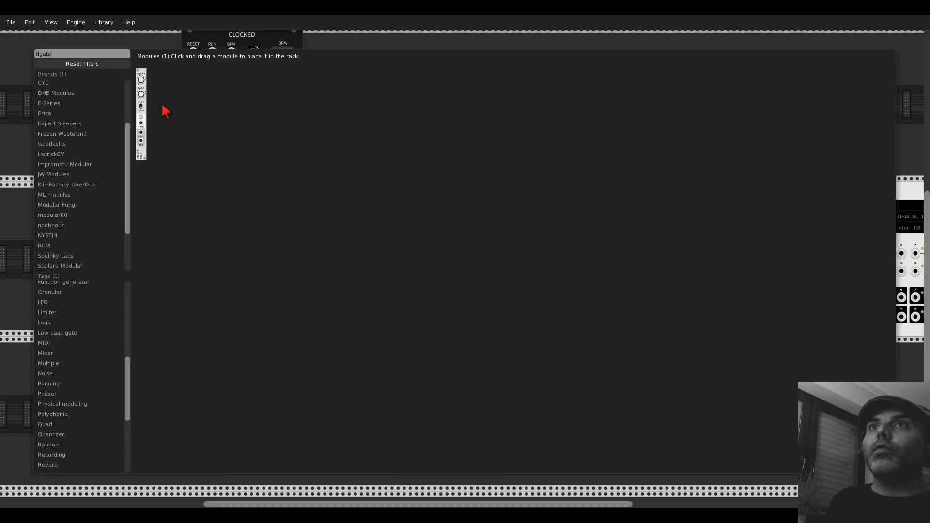
{"action": "left_click_drag", "start_coordinate": [141, 114], "coordinate": [465, 271]}
{"action": "left_click_drag", "start_coordinate": [547, 187], "coordinate": [495, 192]}
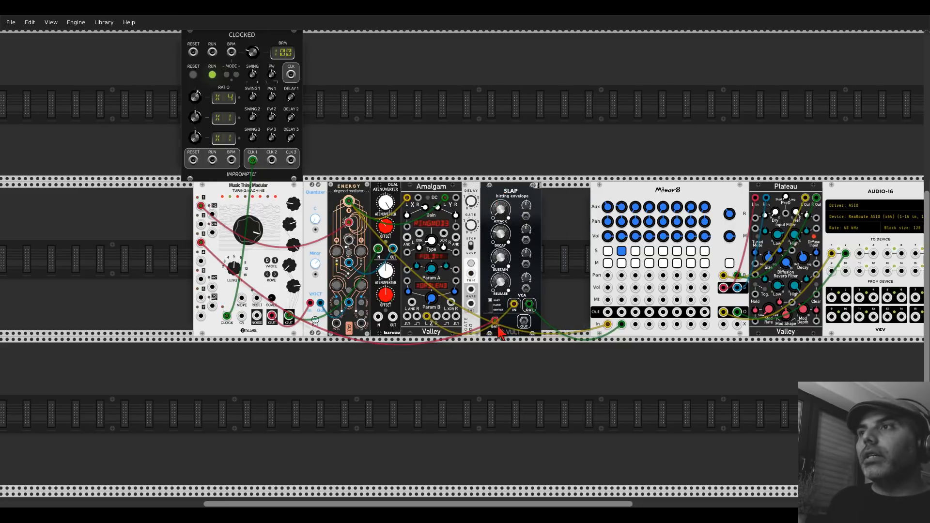
{"action": "left_click_drag", "start_coordinate": [494, 321], "coordinate": [475, 275]}
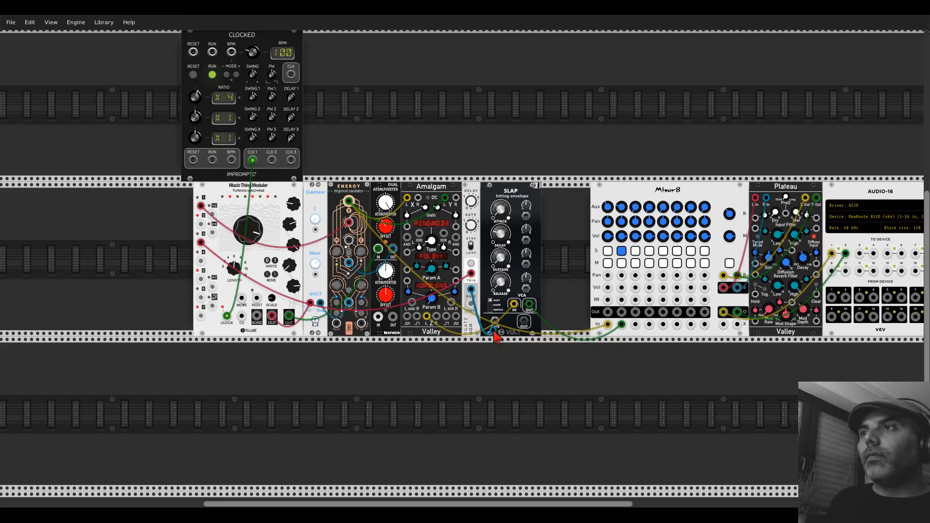
{"action": "left_click_drag", "start_coordinate": [494, 321], "coordinate": [471, 290]}
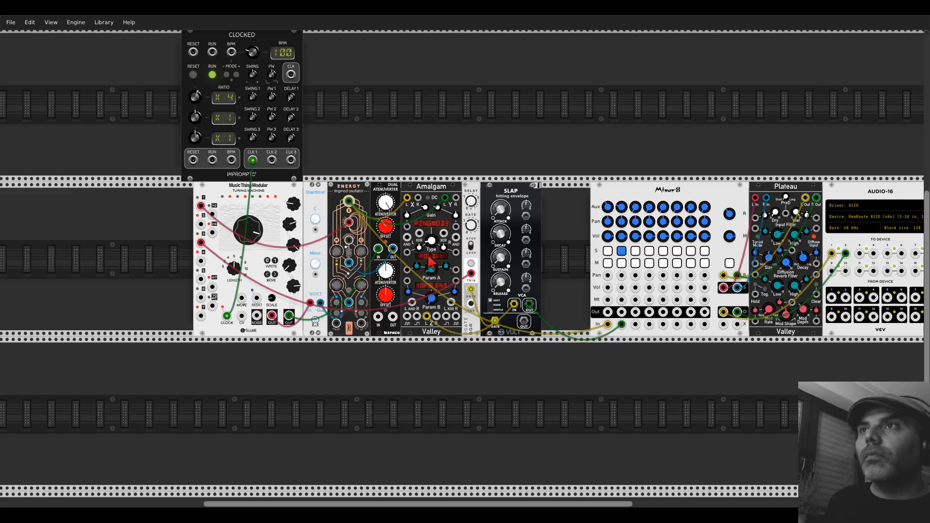
Step: Delete the SLAP and DGate modules from the rack
{"action": "scroll", "coordinate": [343, 223], "scroll_direction": "up", "scroll_amount": 8}
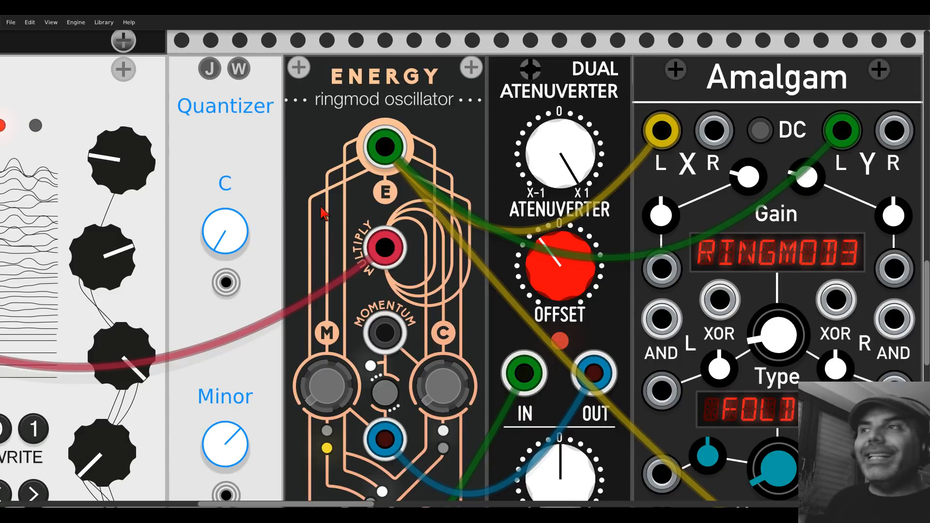
{"action": "scroll", "coordinate": [321, 212], "scroll_direction": "down", "scroll_amount": 3}
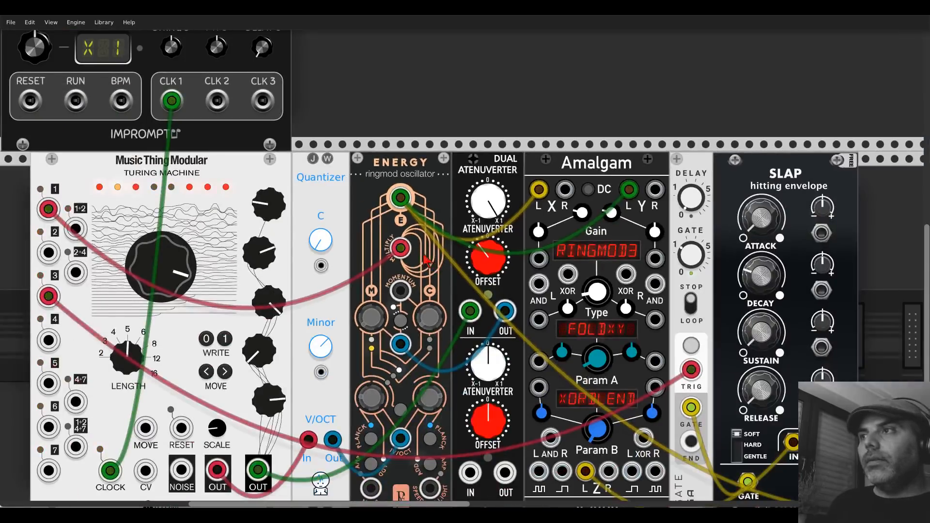
{"action": "left_click_drag", "start_coordinate": [704, 297], "coordinate": [458, 201]}
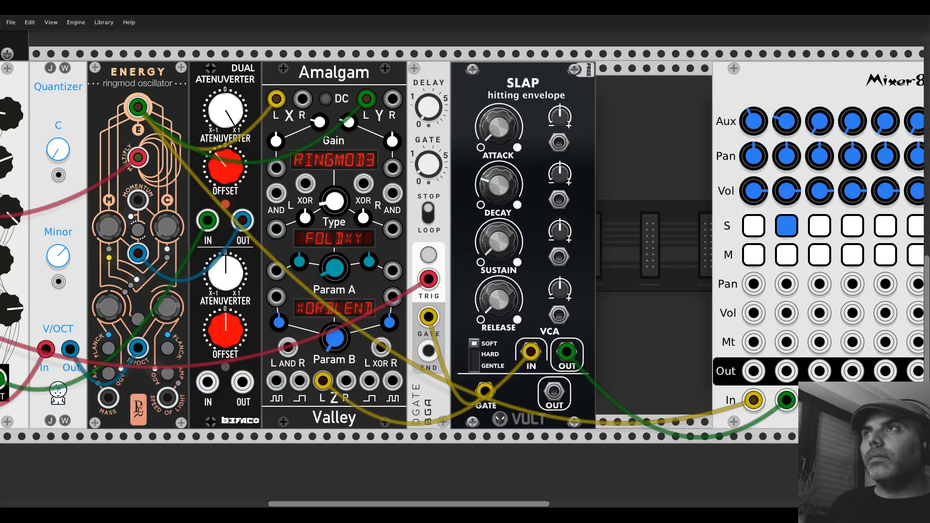
{"action": "right_click", "coordinate": [469, 77]}
{"action": "left_click", "coordinate": [485, 163]}
{"action": "right_click", "coordinate": [440, 86]}
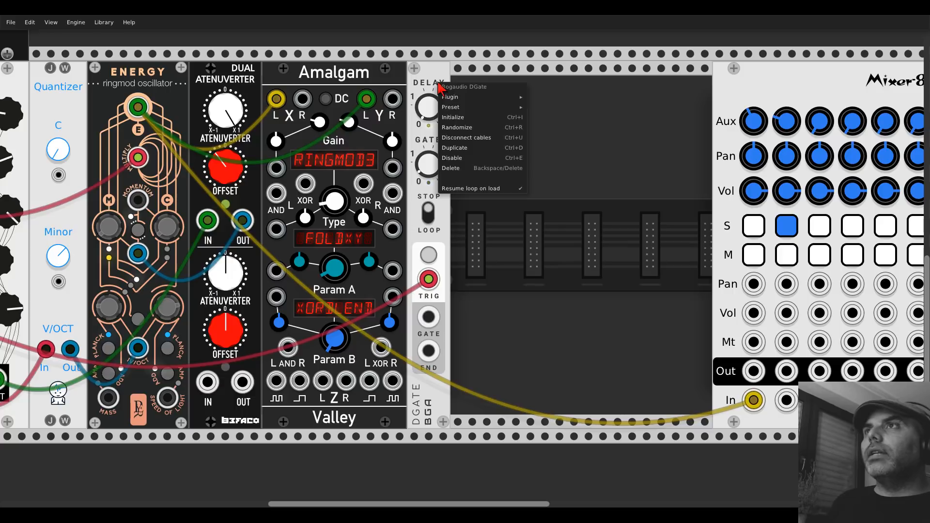
{"action": "left_click", "coordinate": [452, 168]}
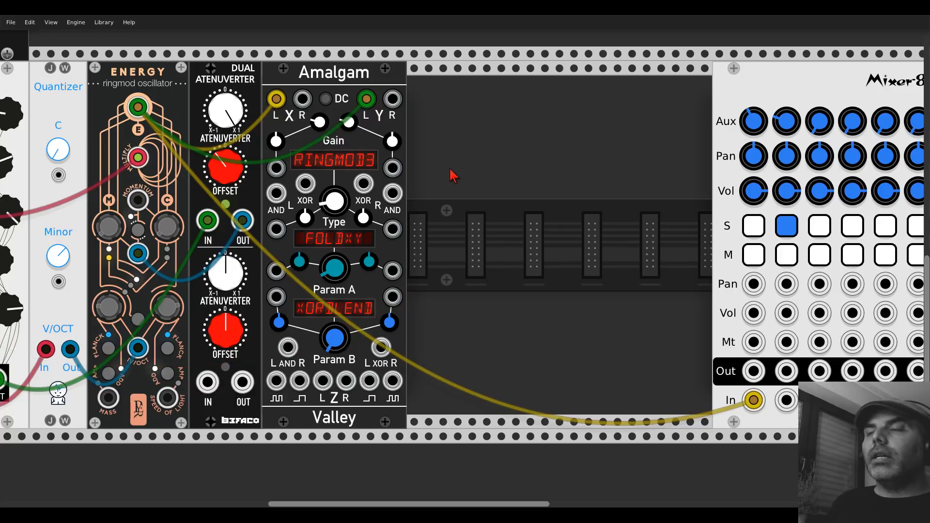
Step: Add a VCV VCA beside Amalgam, and patch Amalgam's left Z output into its IN
{"action": "key", "text": "Return"}
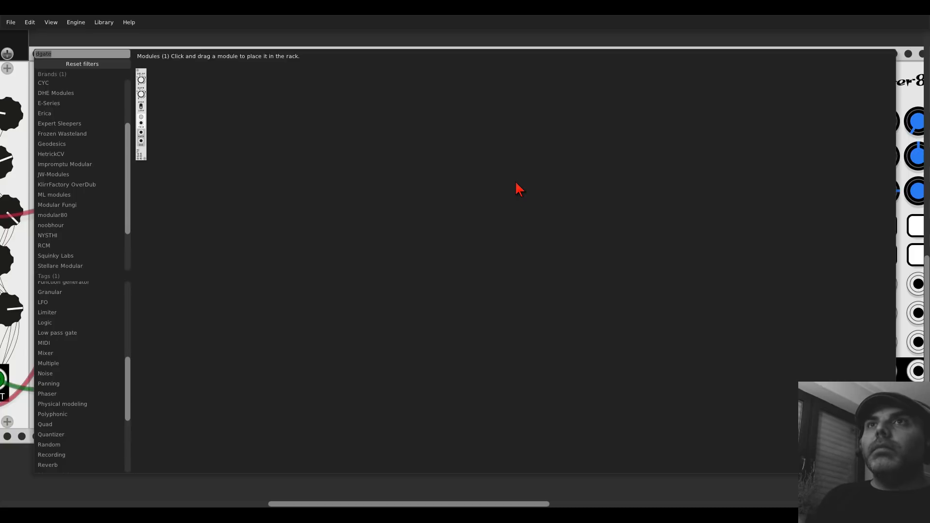
{"action": "key", "text": "BackSpace"}
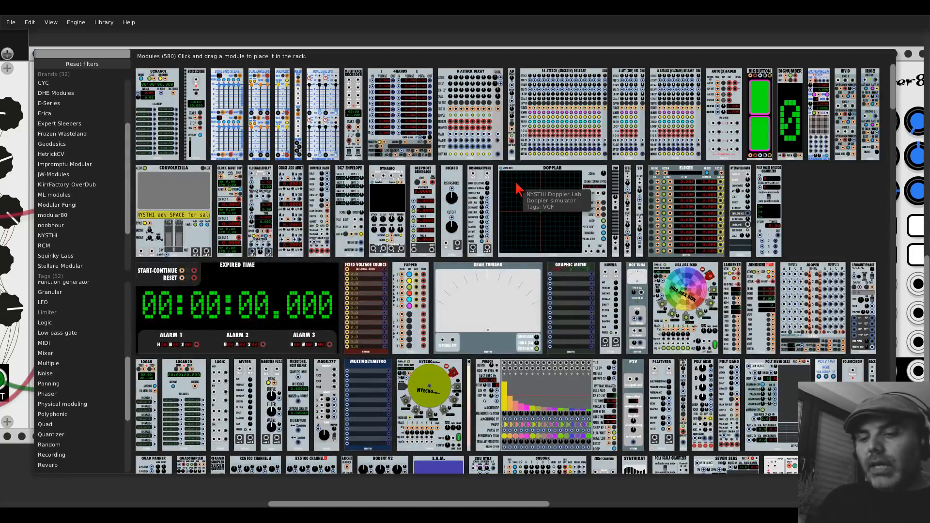
{"action": "type", "text": "vca"}
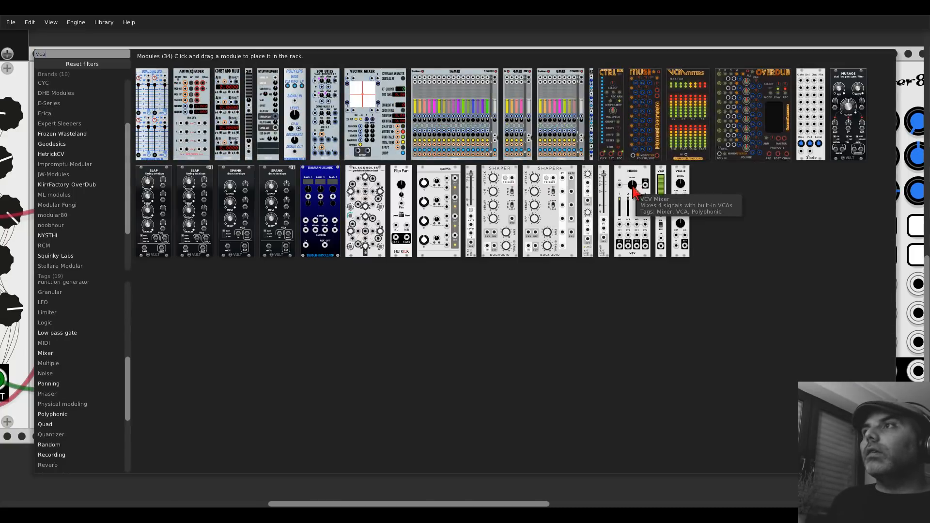
{"action": "left_click_drag", "start_coordinate": [661, 208], "coordinate": [429, 208]}
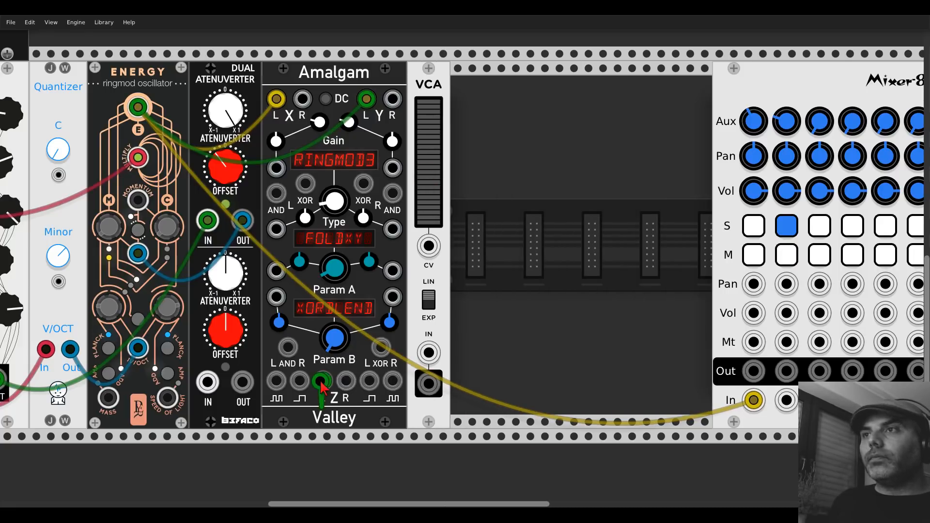
{"action": "left_click_drag", "start_coordinate": [322, 387], "coordinate": [429, 352]}
Step: Add Befaco's Rampage beside the VCA, and patch the Turing Machine's gate 3 into its channel A TRIGG
{"action": "right_click", "coordinate": [499, 306]}
{"action": "type", "text": "ramp"}
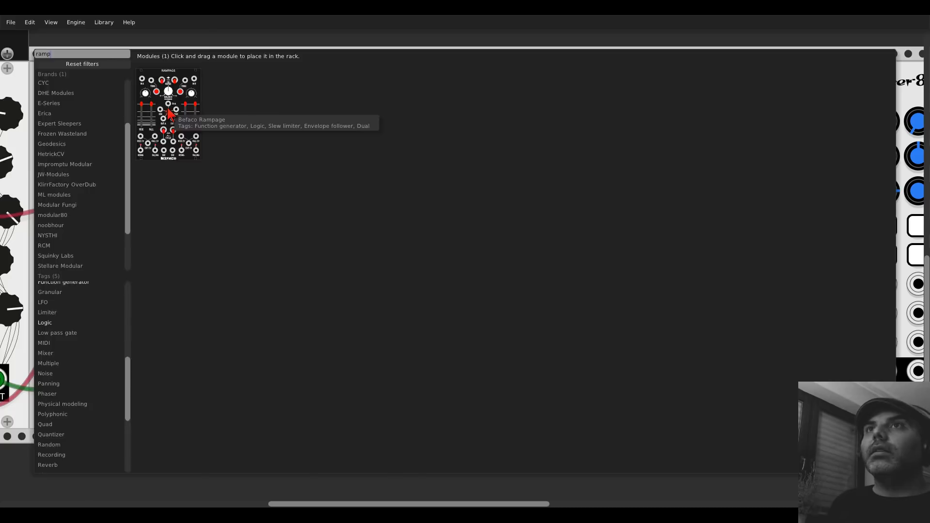
{"action": "left_click_drag", "start_coordinate": [168, 118], "coordinate": [477, 330]}
{"action": "left_click_drag", "start_coordinate": [513, 108], "coordinate": [128, 207]}
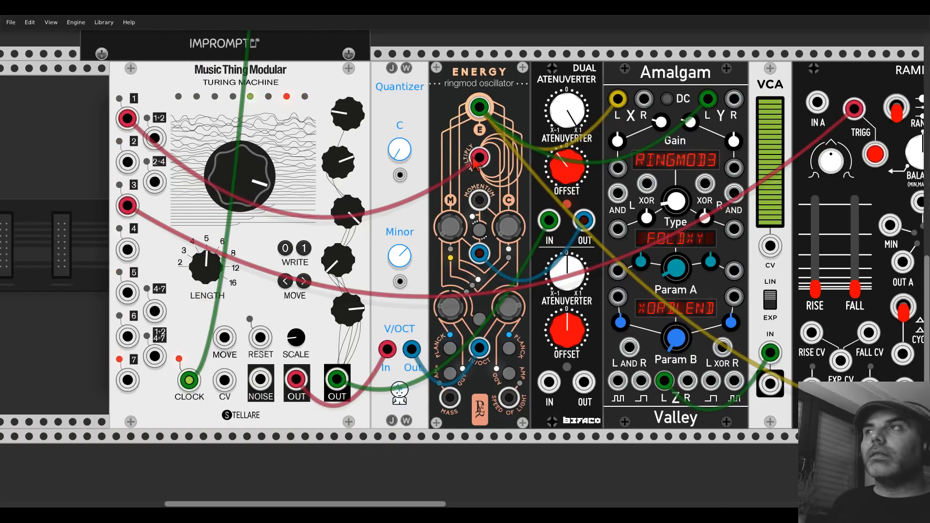
Step: Drive the VCA's CV from Rampage's OUT A with a longer Fall, and send the VCA's output to Mixer-8's second In
{"action": "scroll", "coordinate": [387, 160], "scroll_direction": "right", "scroll_amount": 9}
{"action": "left_click_drag", "start_coordinate": [464, 232], "coordinate": [332, 216]}
{"action": "left_click_drag", "start_coordinate": [331, 353], "coordinate": [684, 373]}
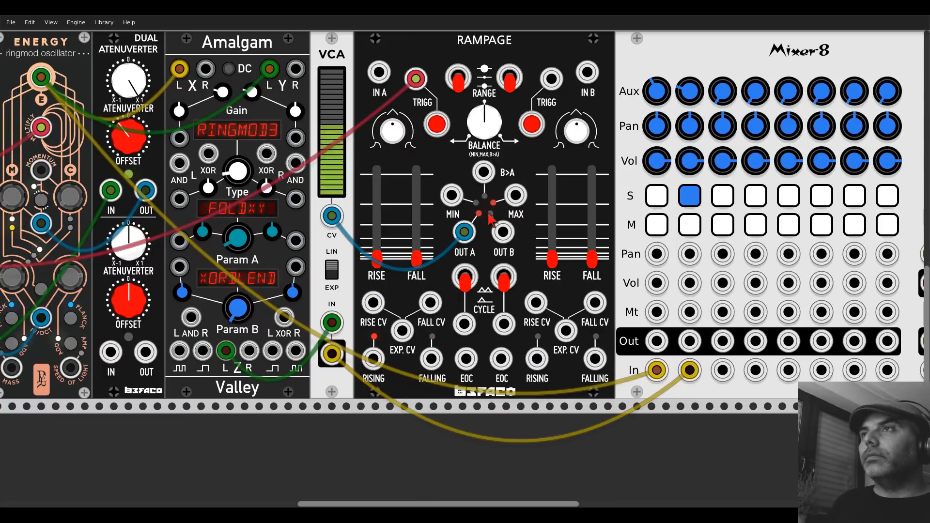
{"action": "left_click_drag", "start_coordinate": [416, 252], "coordinate": [417, 226]}
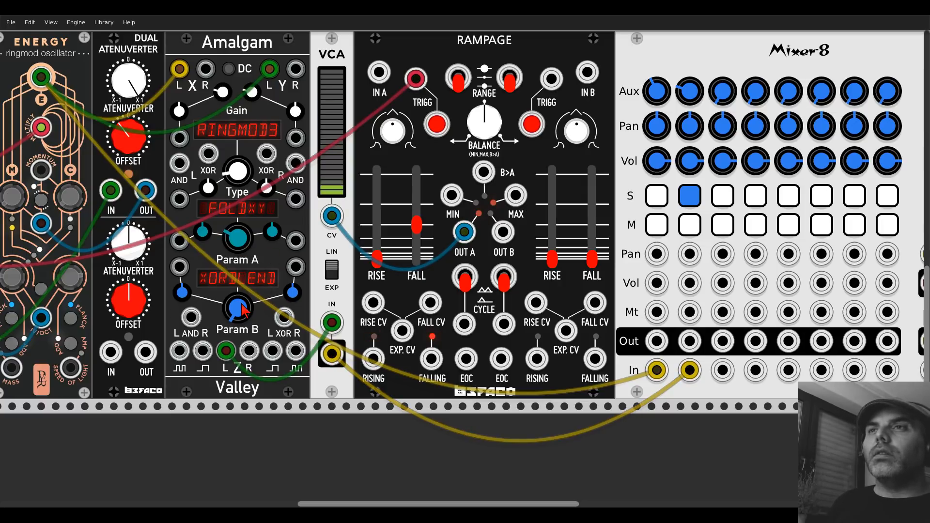
Step: Delete Amalgam and put Squinky Labs' Shaper in its place between the Dual Atenuverter and the VCA
{"action": "left_click_drag", "start_coordinate": [241, 138], "coordinate": [397, 150]}
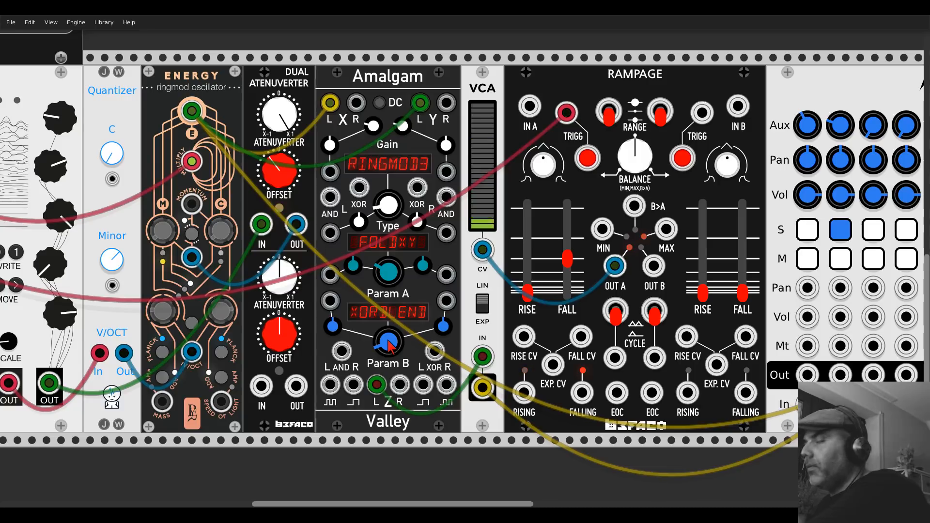
{"action": "right_click", "coordinate": [386, 99]}
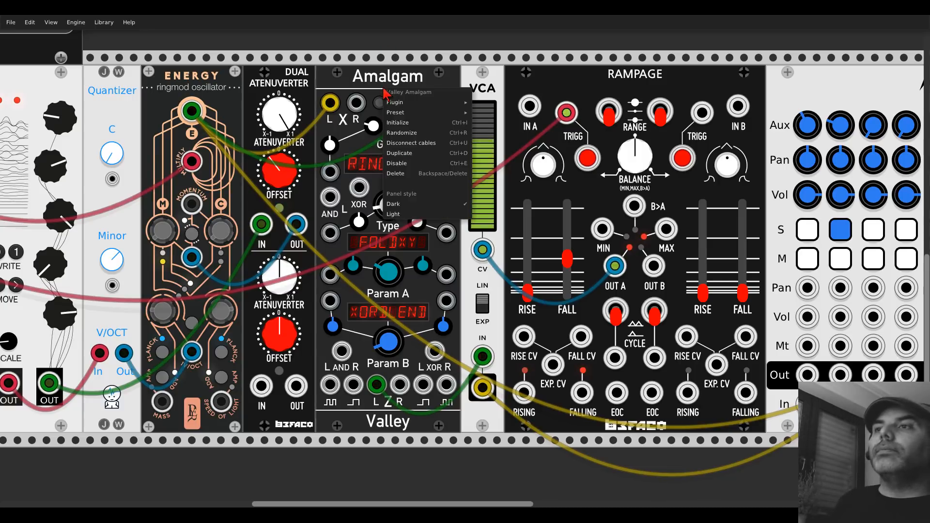
{"action": "left_click", "coordinate": [400, 179]}
{"action": "right_click", "coordinate": [400, 179]}
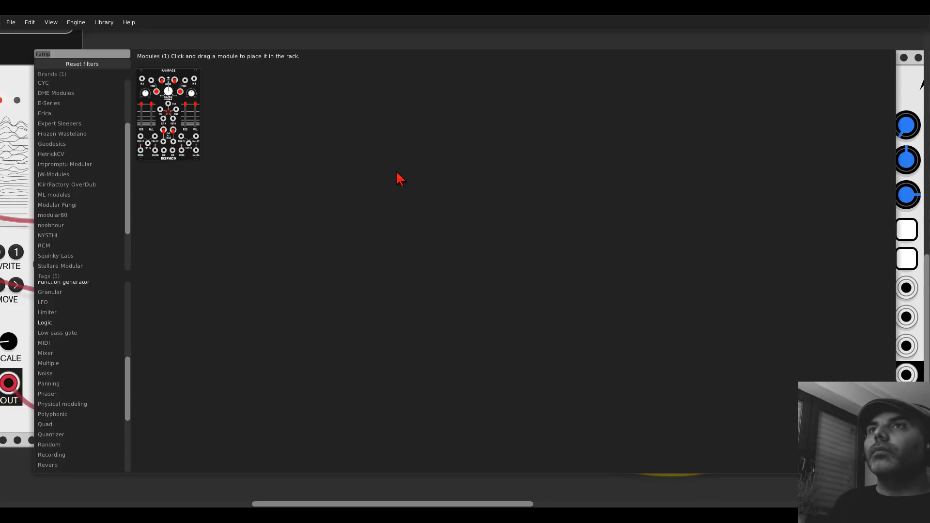
{"action": "type", "text": "shape"}
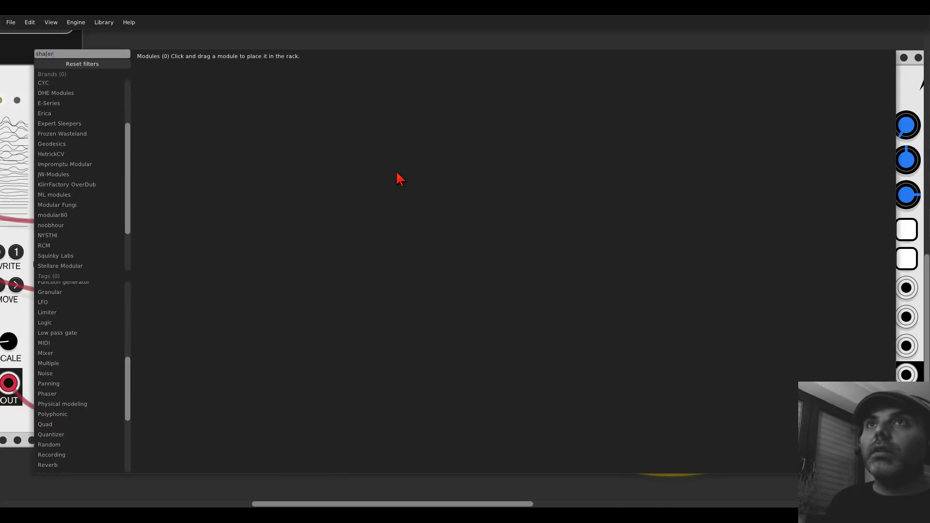
{"action": "key", "text": "BackSpace"}
{"action": "key", "text": "BackSpace"}
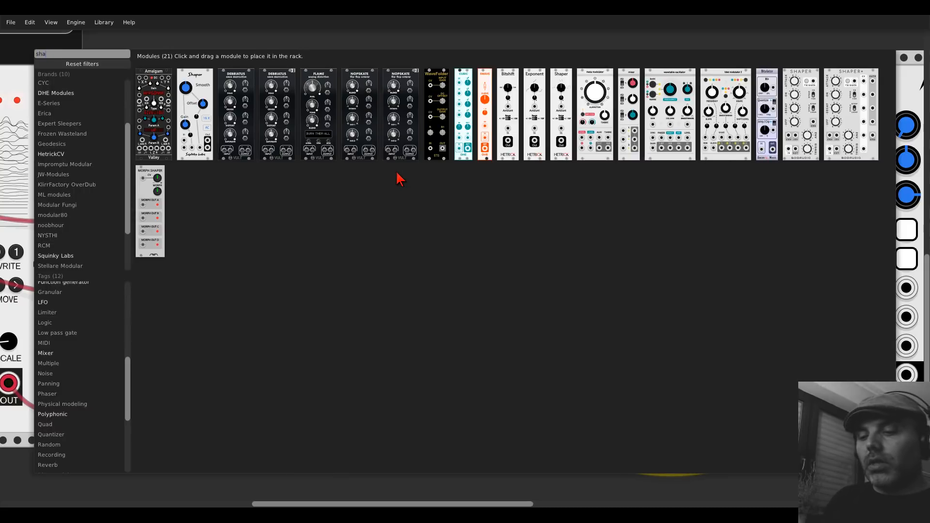
{"action": "left_click", "coordinate": [194, 115]}
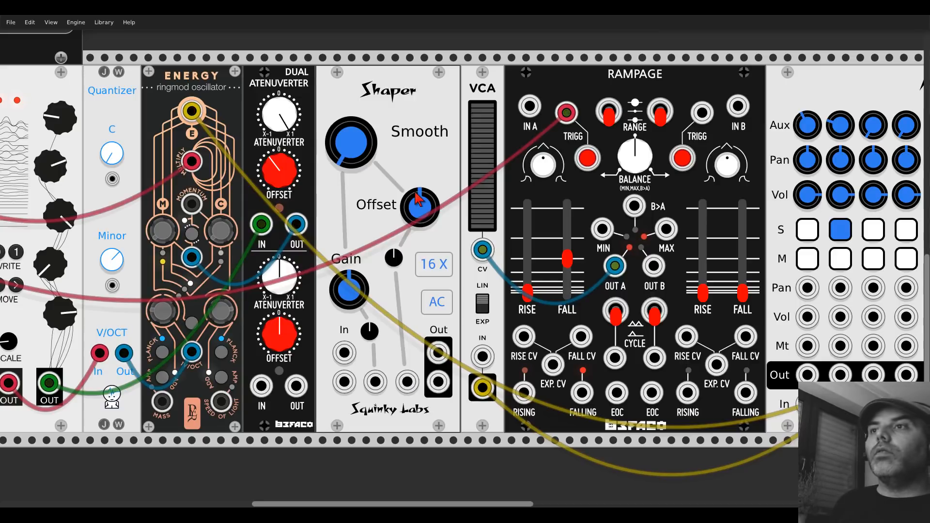
Step: Patch the Dual Atenuverter's second OUT into Shaper's In, and connect Shaper's output to the VCA's IN
{"action": "left_click_drag", "start_coordinate": [344, 353], "coordinate": [296, 386]}
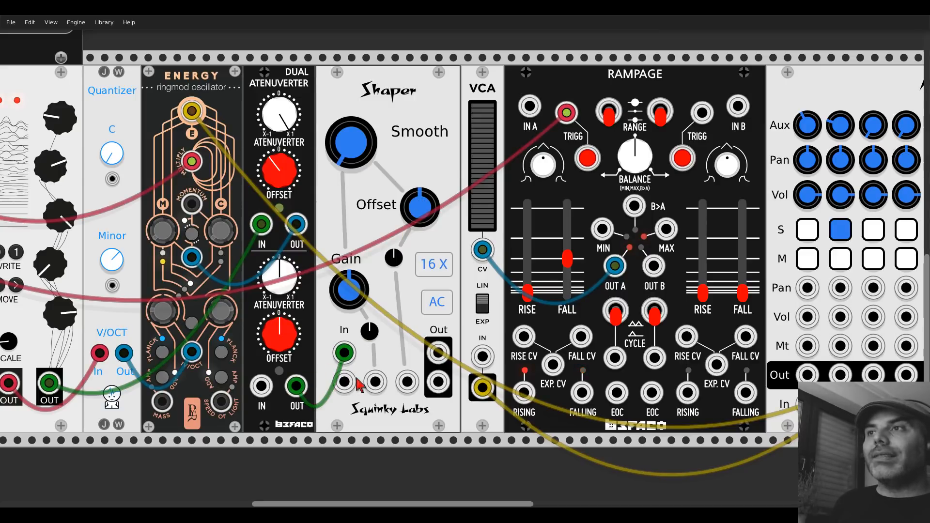
{"action": "left_click_drag", "start_coordinate": [439, 356], "coordinate": [853, 485]}
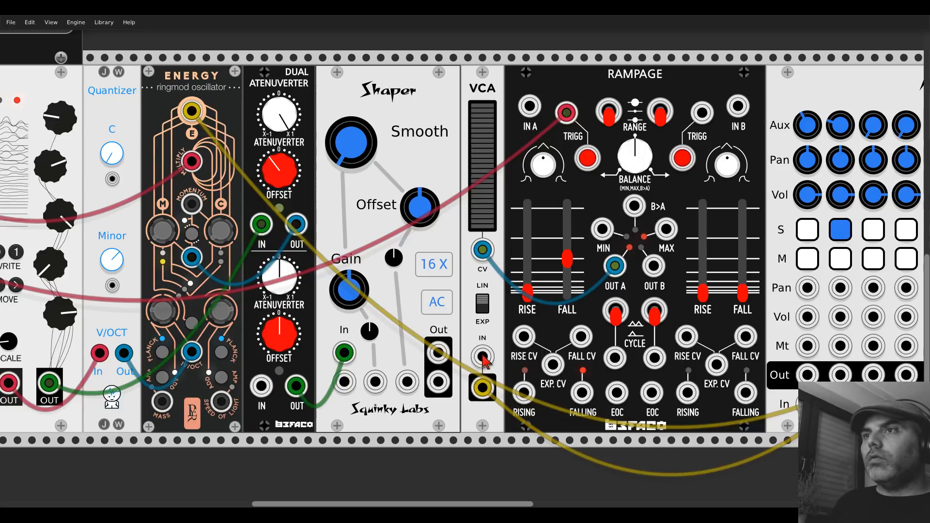
Step: Route the Energy oscillator's top output through the Shaper into the VCA input, and raise the Shaper's Gain
{"action": "left_click_drag", "start_coordinate": [483, 356], "coordinate": [437, 352]}
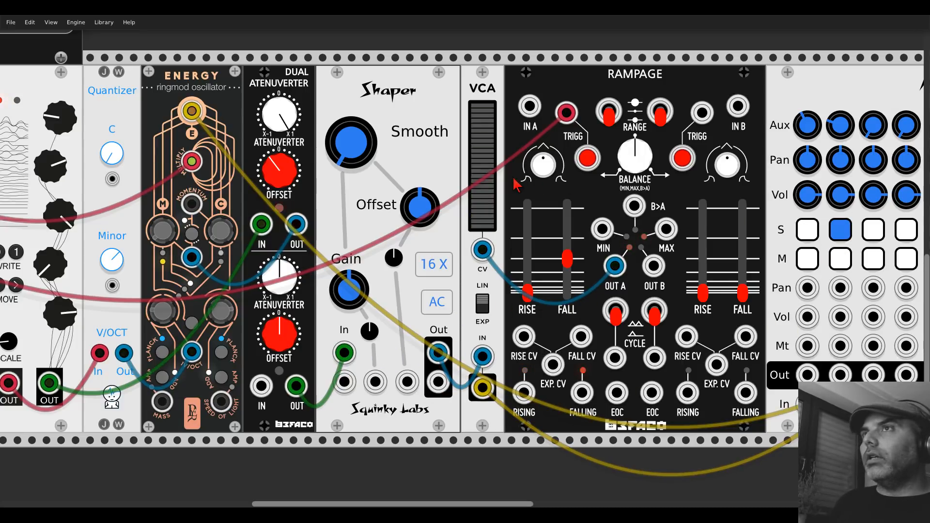
{"action": "left_click_drag", "start_coordinate": [343, 280], "coordinate": [345, 280]}
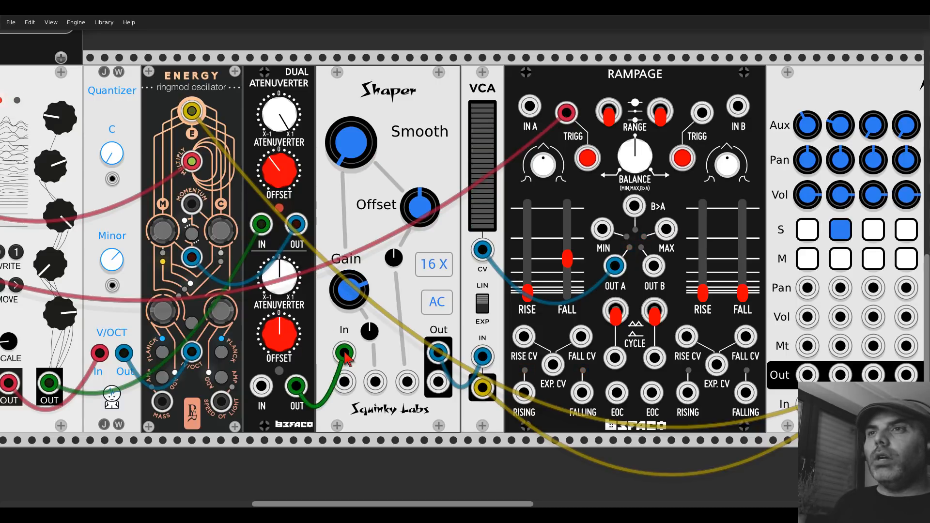
{"action": "left_click_drag", "start_coordinate": [344, 352], "coordinate": [193, 112]}
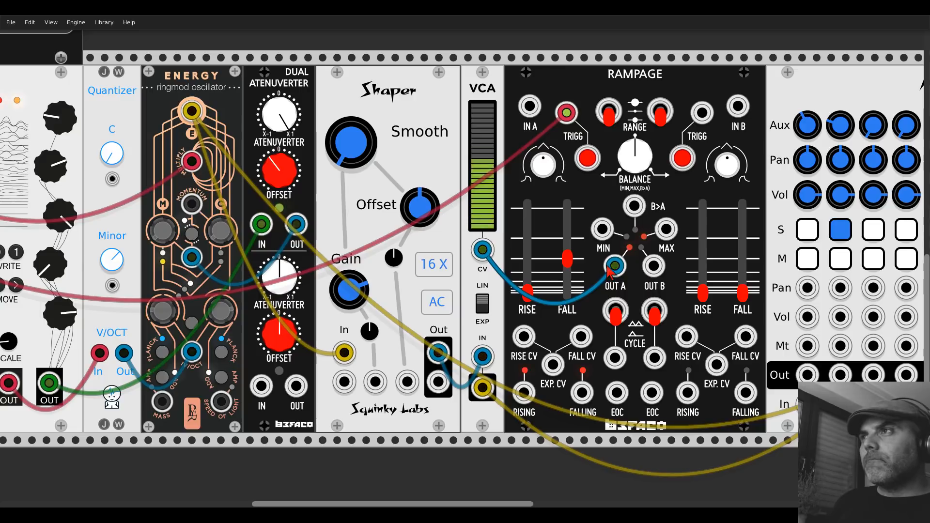
Step: Shift the row of modules from Turing Machine through Rampage left until its edge lines up with Clocked above
{"action": "scroll", "coordinate": [600, 268], "scroll_direction": "down", "scroll_amount": 4}
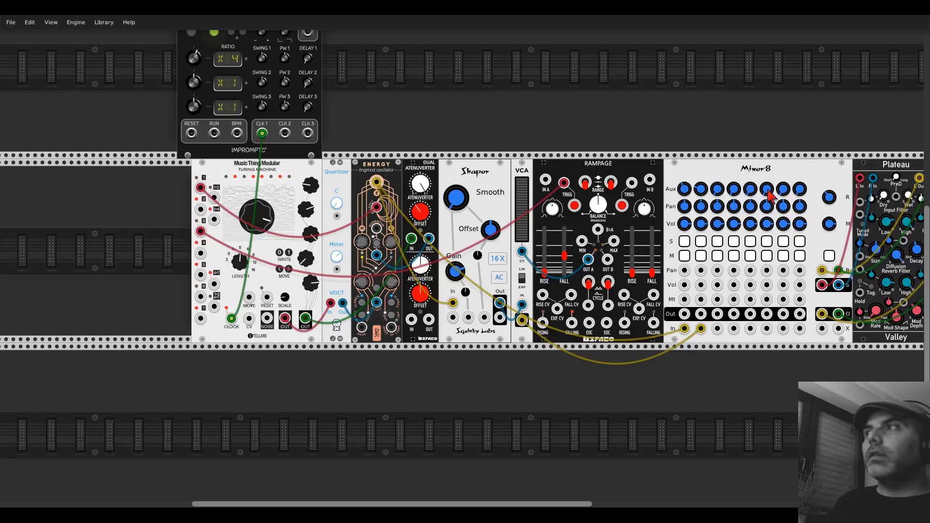
{"action": "left_click_drag", "start_coordinate": [643, 171], "coordinate": [628, 172]}
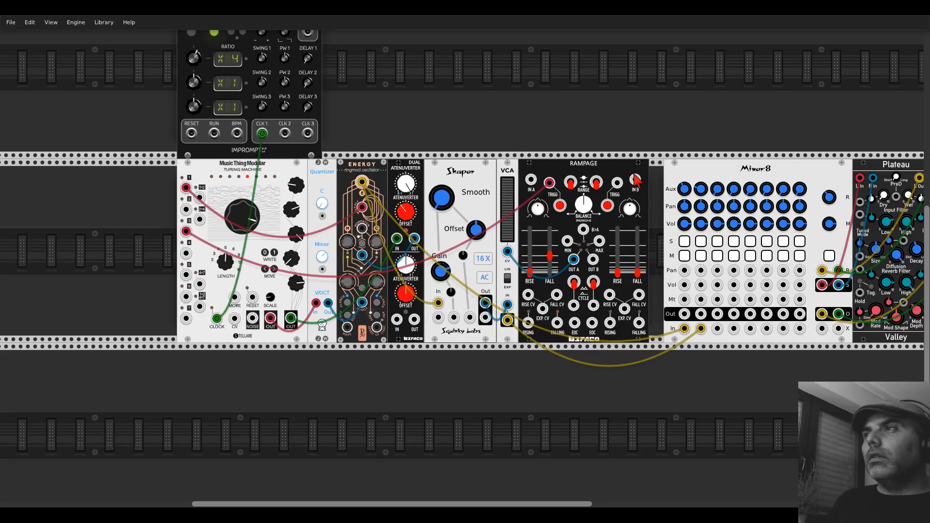
{"action": "scroll", "coordinate": [472, 195], "scroll_direction": "up", "scroll_amount": 2}
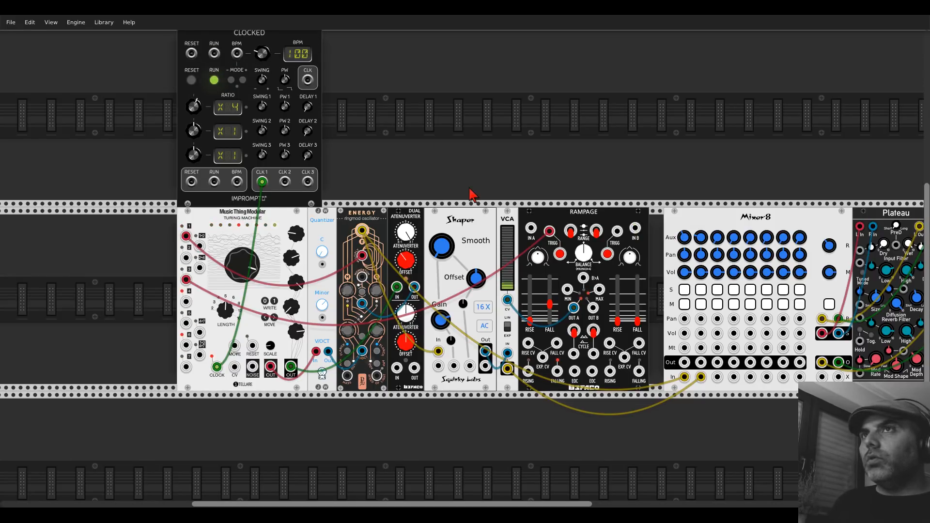
Step: Search the module library for "sample" and place the Branes sample and hold module directly beside Clocked
{"action": "scroll", "coordinate": [405, 190], "scroll_direction": "up", "scroll_amount": 1}
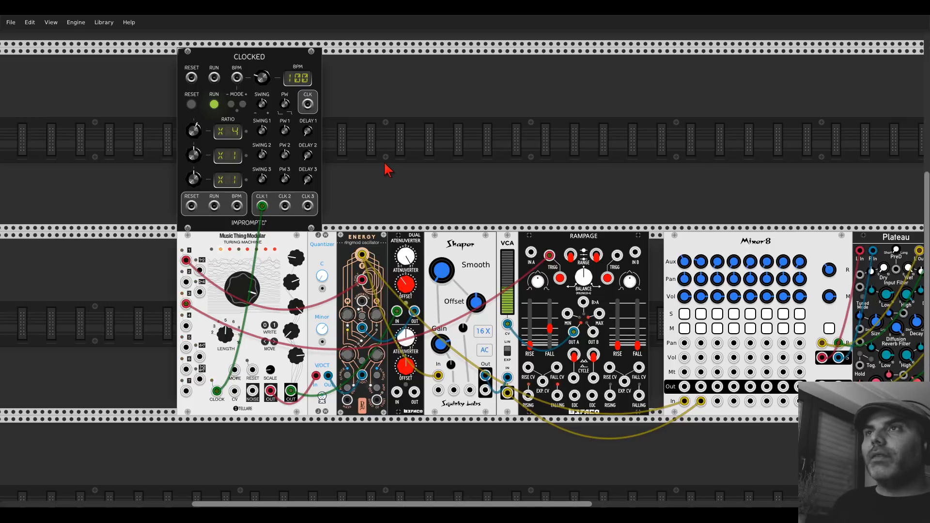
{"action": "right_click", "coordinate": [387, 169]}
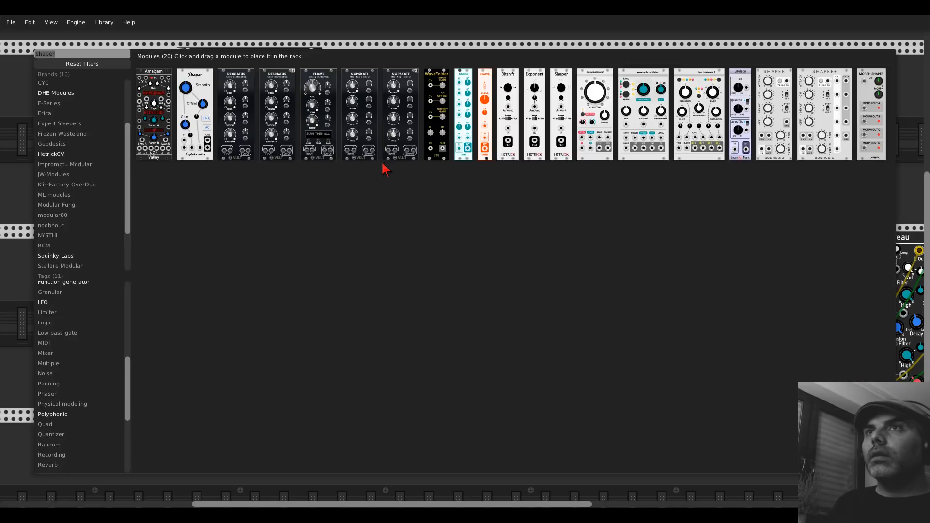
{"action": "left_click", "coordinate": [68, 66]}
{"action": "type", "text": "s"}
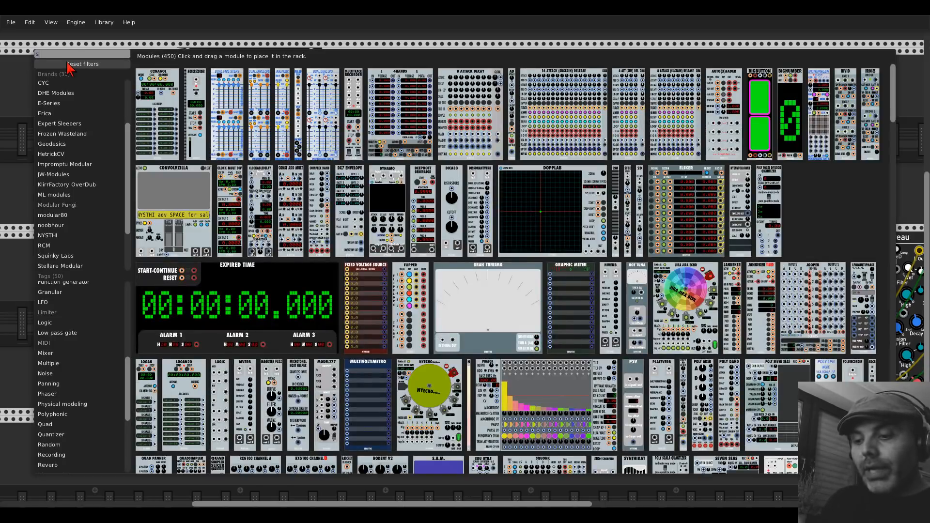
{"action": "type", "text": "ample"}
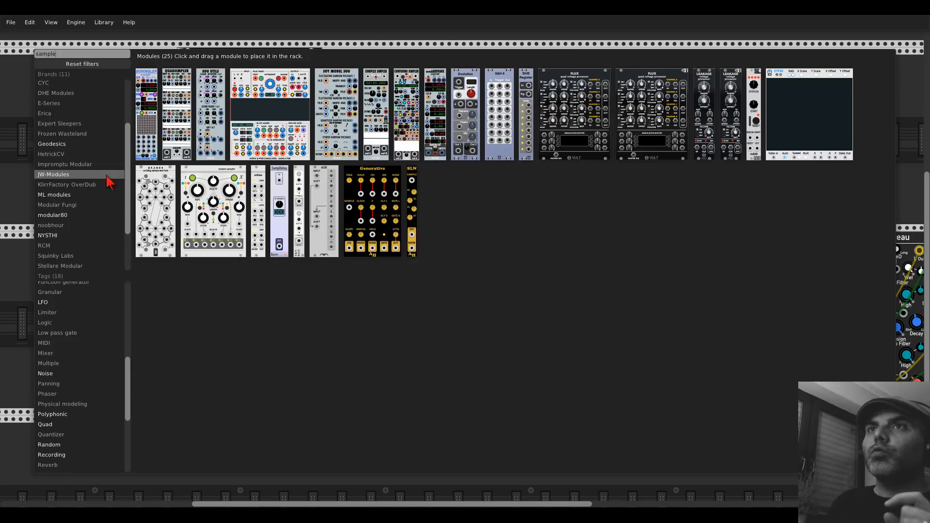
{"action": "left_click_drag", "start_coordinate": [148, 187], "coordinate": [368, 111]}
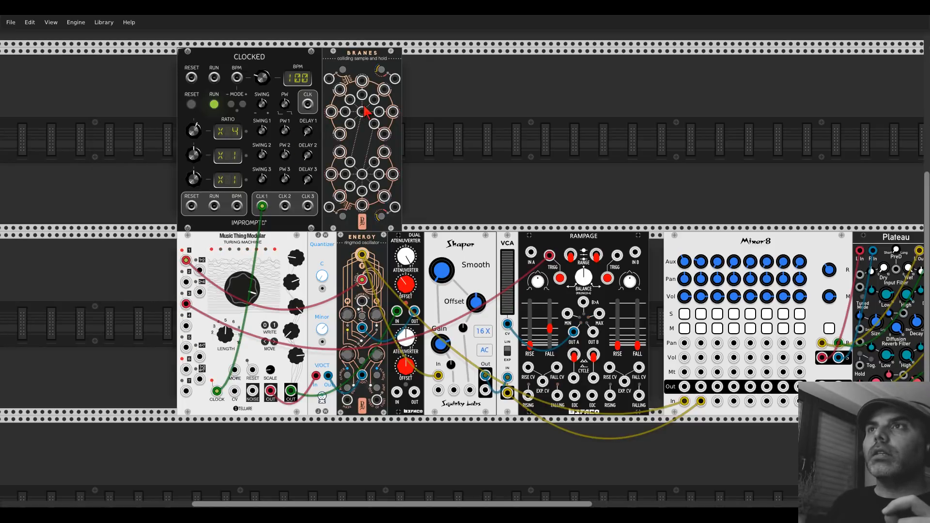
Step: Patch Clocked's CLK 1 into Branes and the Branes output into Mixer8's channel 2 pan input, and save the patch
{"action": "left_click_drag", "start_coordinate": [262, 206], "coordinate": [701, 343]}
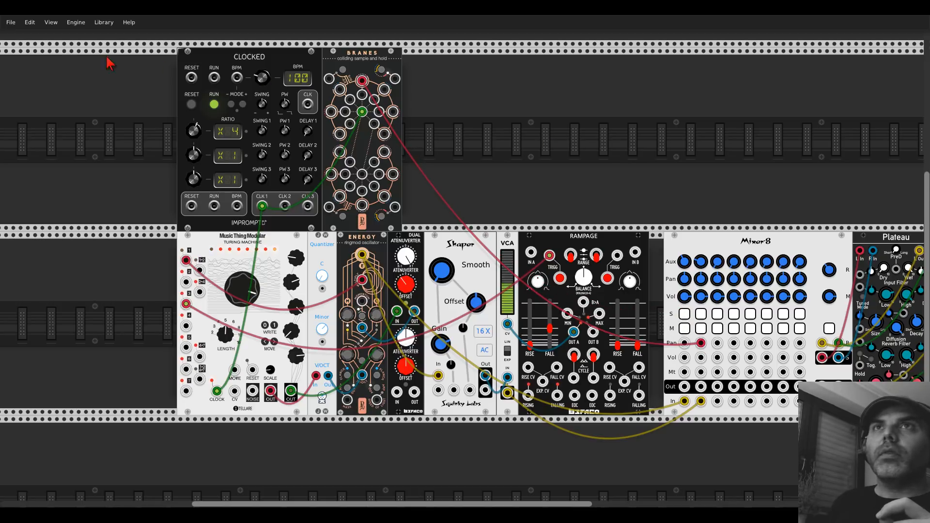
{"action": "left_click", "coordinate": [11, 22]}
{"action": "left_click", "coordinate": [16, 59]}
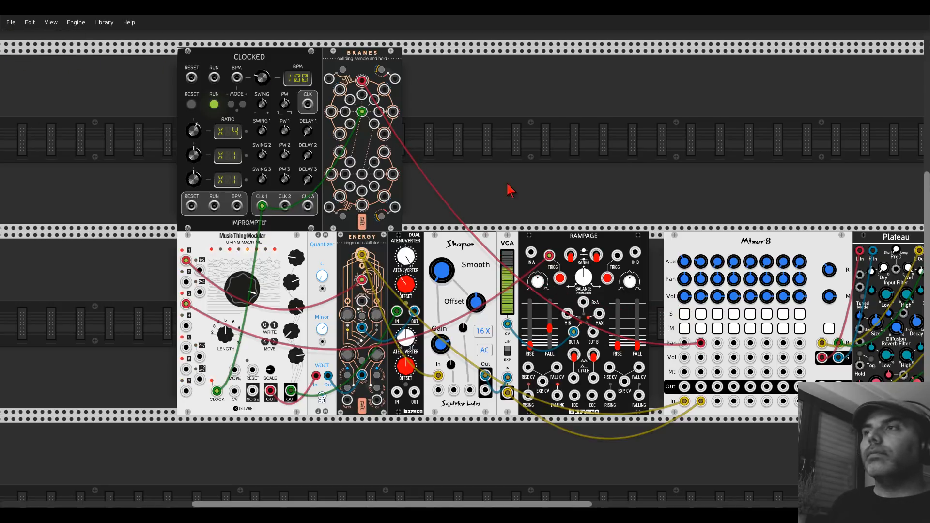
Step: Move the Energy output cable from Mixer8's channel 2 input to Rampage's IN B
{"action": "scroll", "coordinate": [606, 180], "scroll_direction": "down", "scroll_amount": 1}
{"action": "scroll", "coordinate": [603, 165], "scroll_direction": "right", "scroll_amount": 5}
{"action": "scroll", "coordinate": [597, 145], "scroll_direction": "down", "scroll_amount": 1}
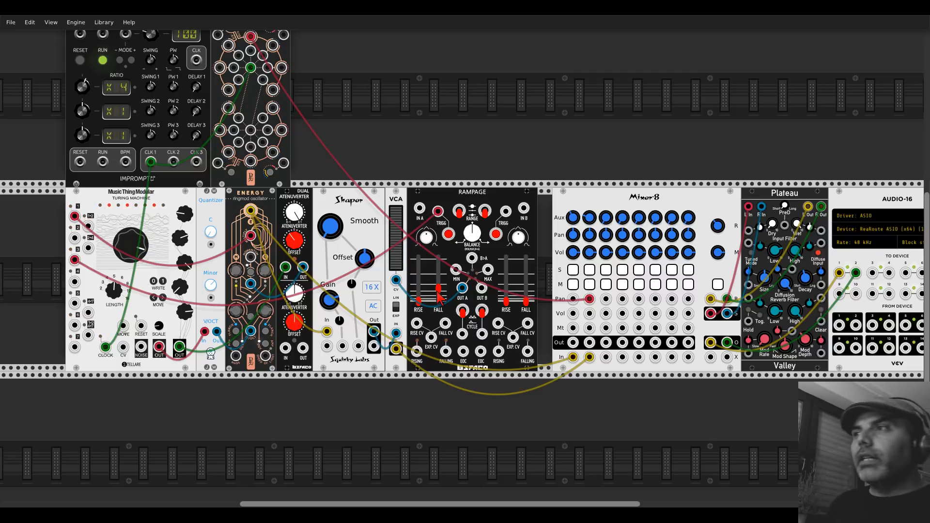
{"action": "left_click_drag", "start_coordinate": [589, 357], "coordinate": [523, 208]}
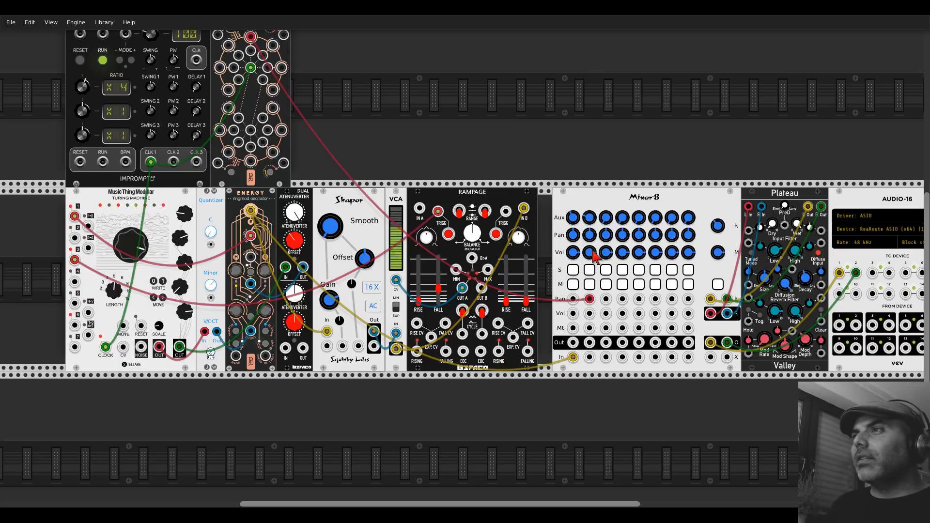
{"action": "scroll", "coordinate": [585, 292], "scroll_direction": "up", "scroll_amount": 1}
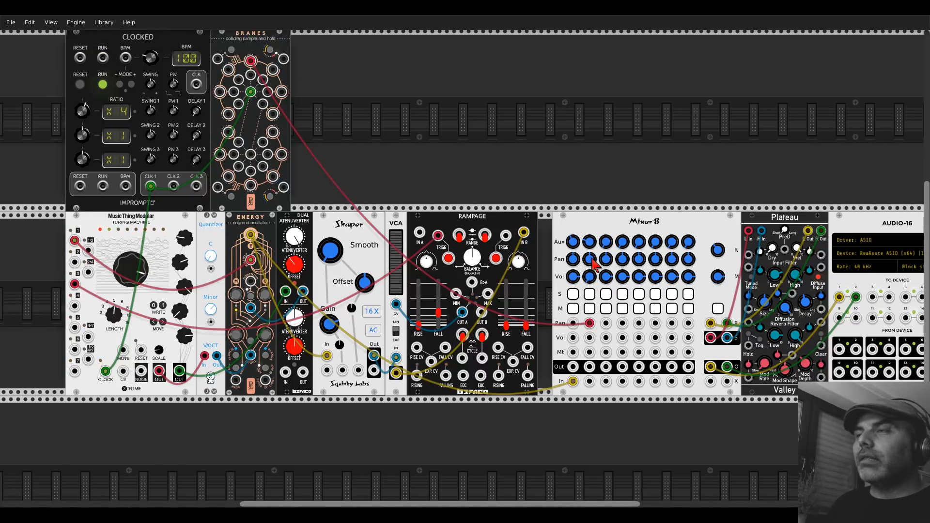
{"action": "scroll", "coordinate": [592, 252], "scroll_direction": "down", "scroll_amount": 1}
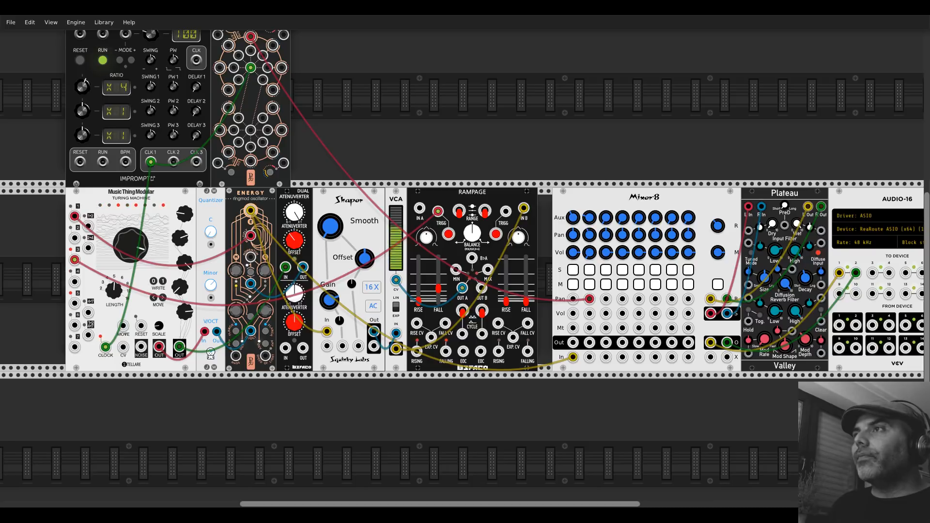
{"action": "left_click_drag", "start_coordinate": [499, 351], "coordinate": [590, 357]}
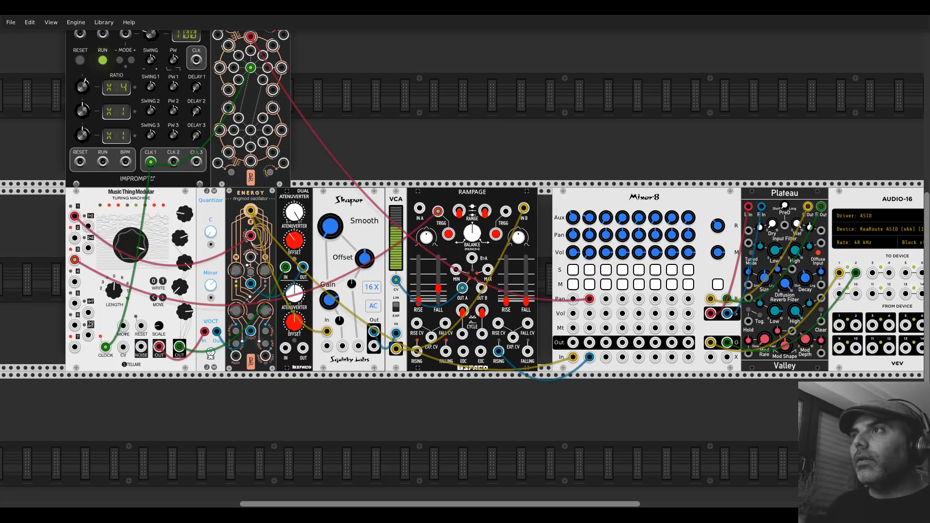
{"action": "left_click", "coordinate": [590, 270]}
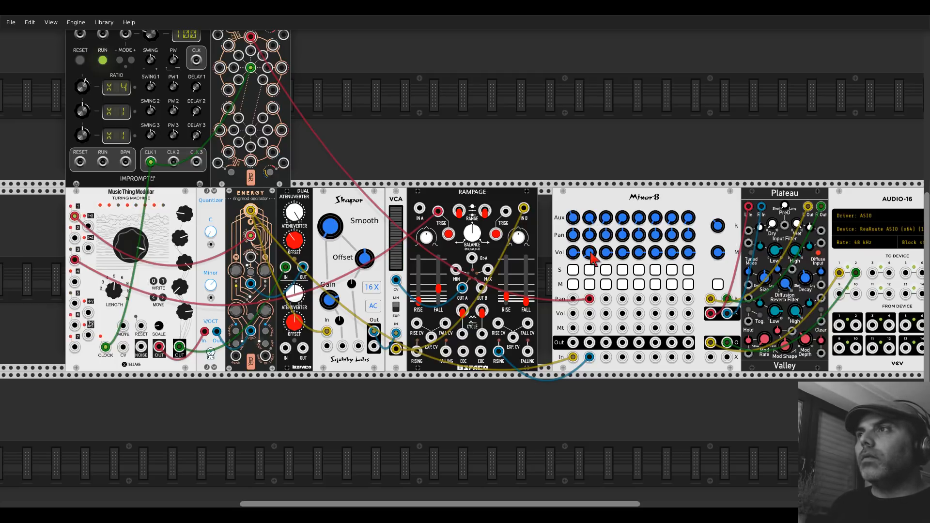
{"action": "left_click", "coordinate": [10, 22]}
{"action": "left_click", "coordinate": [22, 58]}
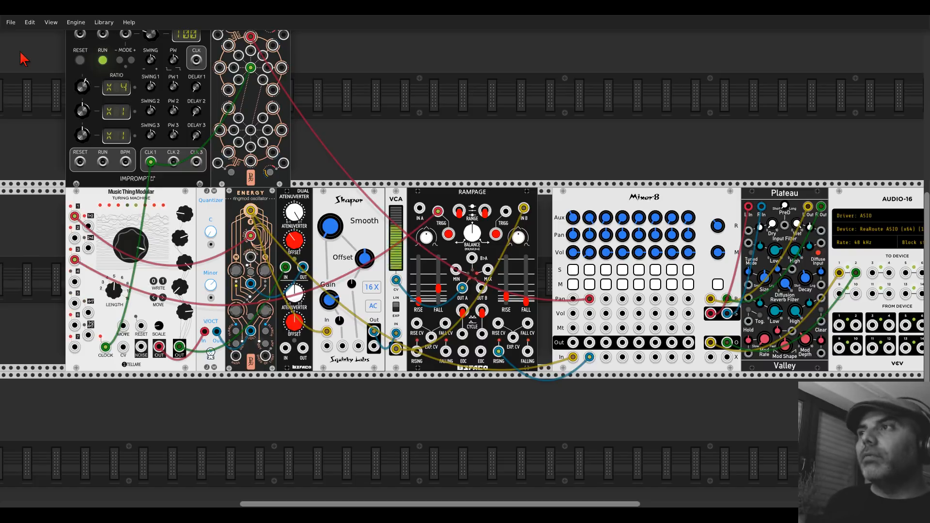
Step: Move Mixer8 away from Rampage, search the library for "delay", and add the NYECHO module in the gap
{"action": "left_click_drag", "start_coordinate": [598, 205], "coordinate": [684, 206]}
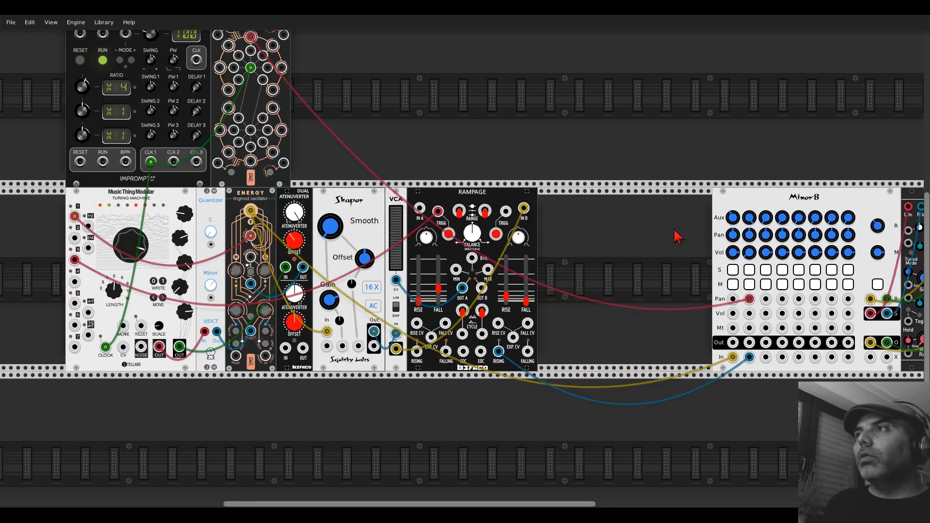
{"action": "right_click", "coordinate": [674, 235]}
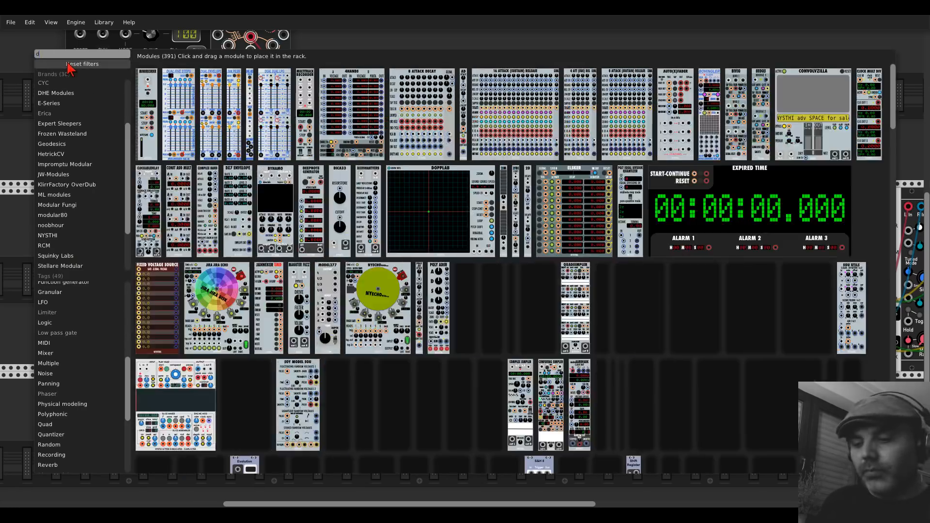
{"action": "type", "text": "de;ay"}
{"action": "key", "text": "BackSpace"}
{"action": "key", "text": "BackSpace"}
{"action": "key", "text": "BackSpace"}
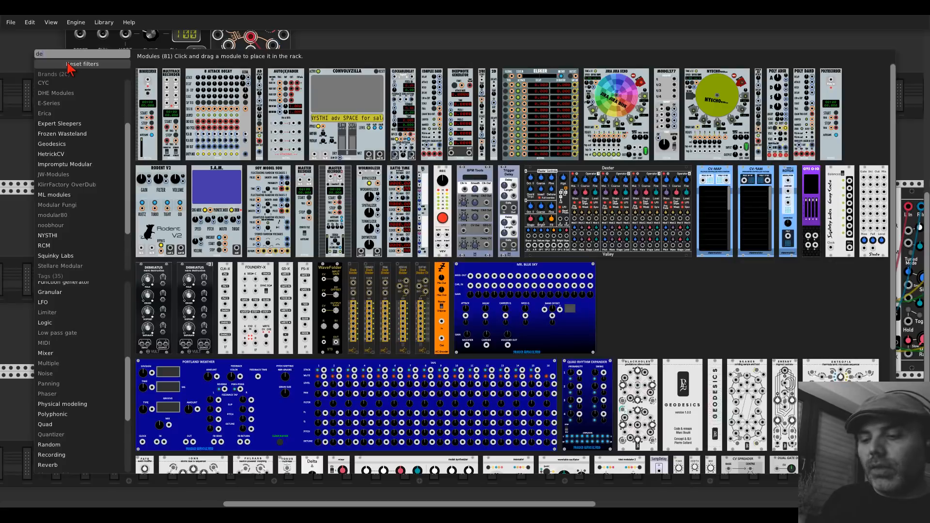
{"action": "type", "text": "lay"}
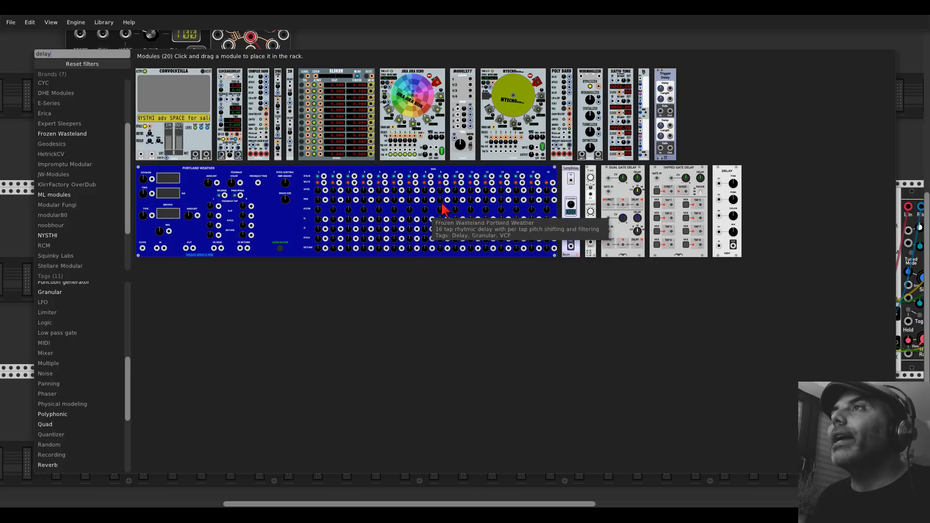
{"action": "left_click", "coordinate": [520, 104]}
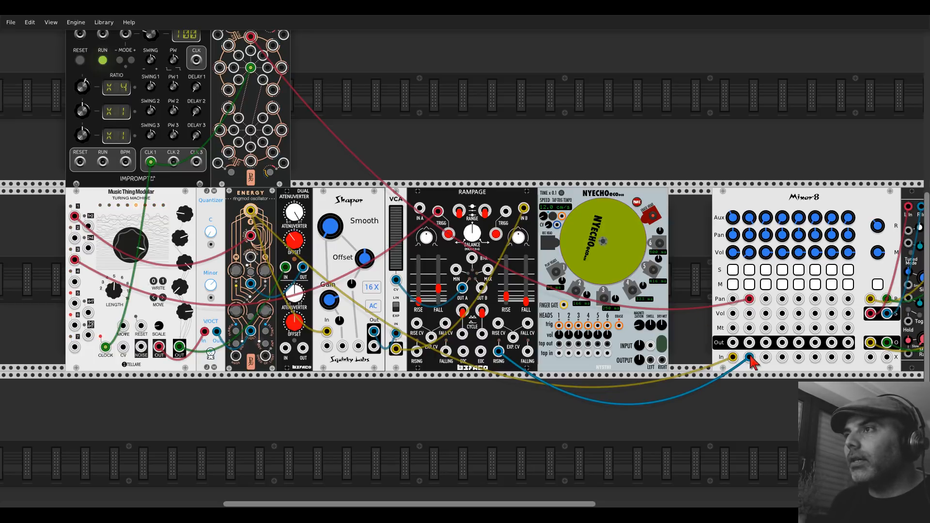
Step: Route Rampage's Rising output through NYECHO into Mixer8 channel 2, and sync NYECHO's tempo to Clocked's CLK output
{"action": "mouse_move", "coordinate": [751, 356]}
{"action": "left_mouse_down"}
{"action": "mouse_move", "coordinate": [650, 346]}
{"action": "mouse_move", "coordinate": [722, 369]}
{"action": "mouse_move", "coordinate": [750, 357]}
{"action": "left_mouse_up"}
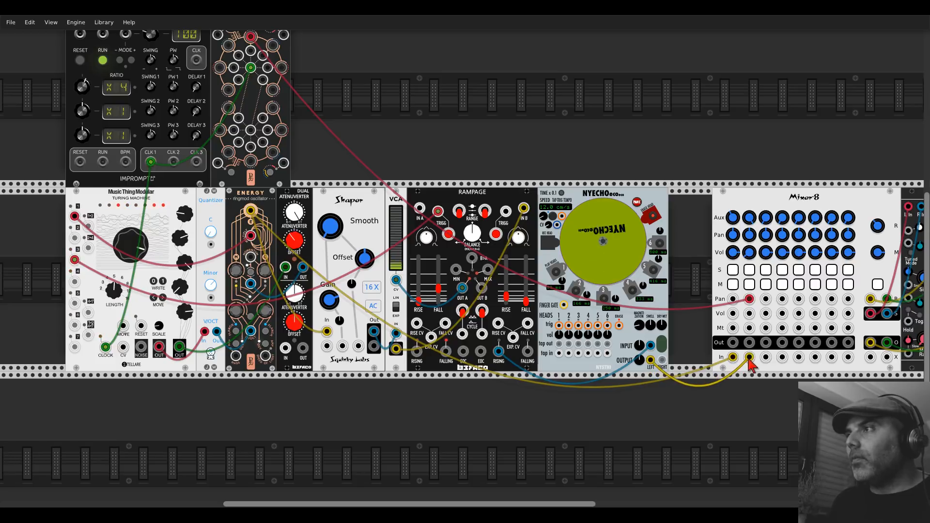
{"action": "left_click", "coordinate": [749, 270]}
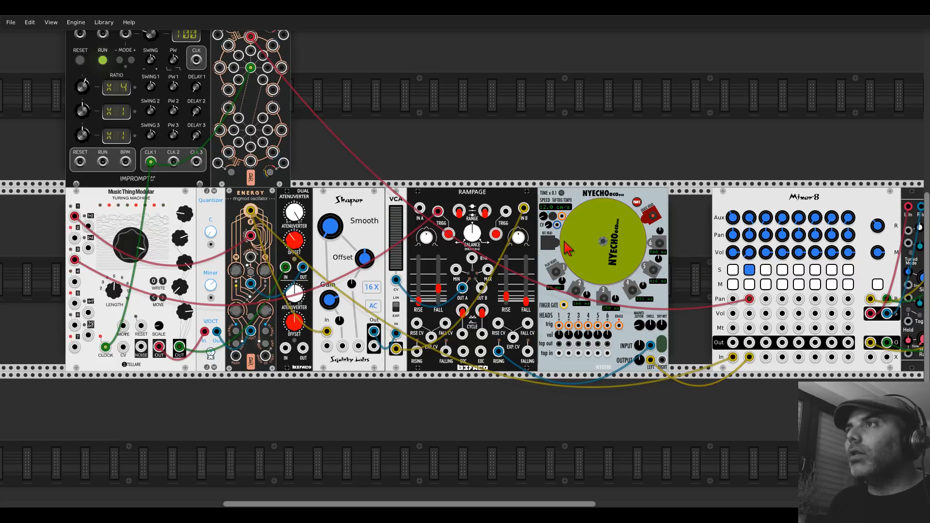
{"action": "left_click_drag", "start_coordinate": [562, 216], "coordinate": [196, 59]}
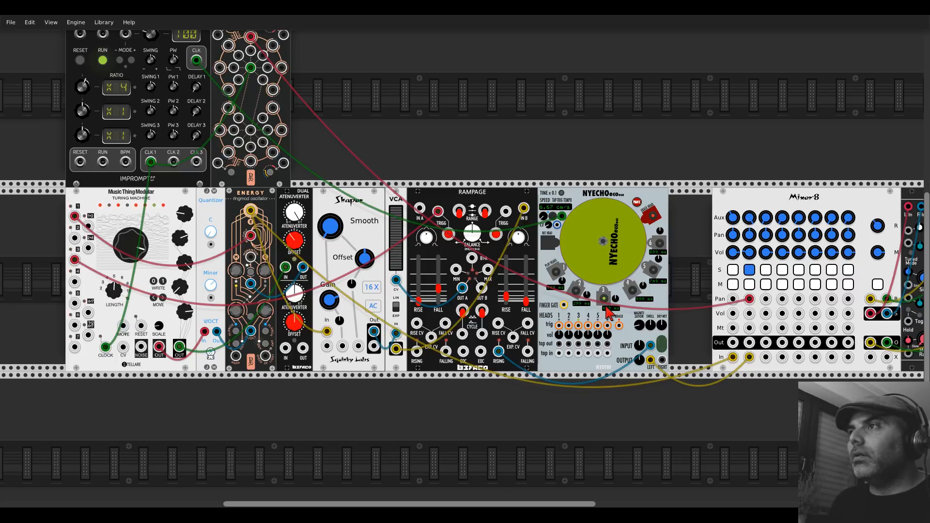
Step: Switch off solo on Mixer8 channel 2 and save the patch
{"action": "left_click", "coordinate": [655, 270]}
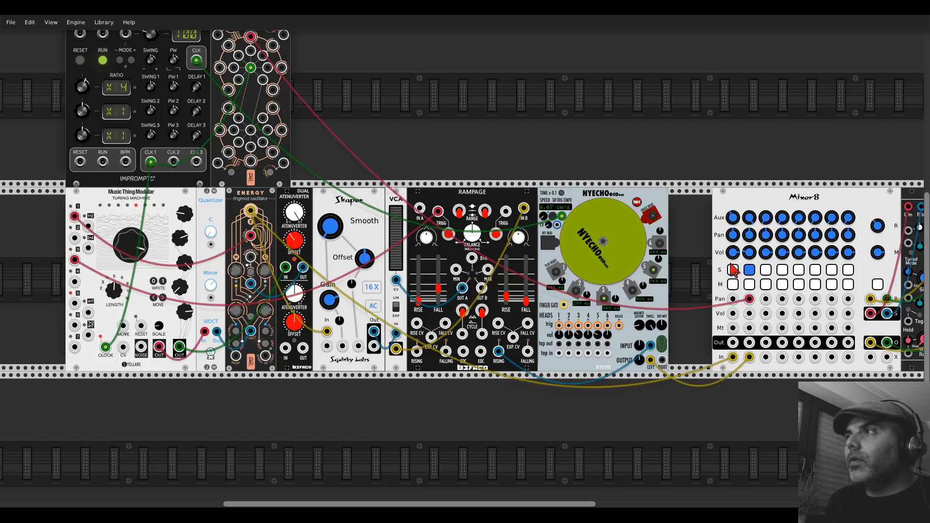
{"action": "left_click", "coordinate": [750, 270]}
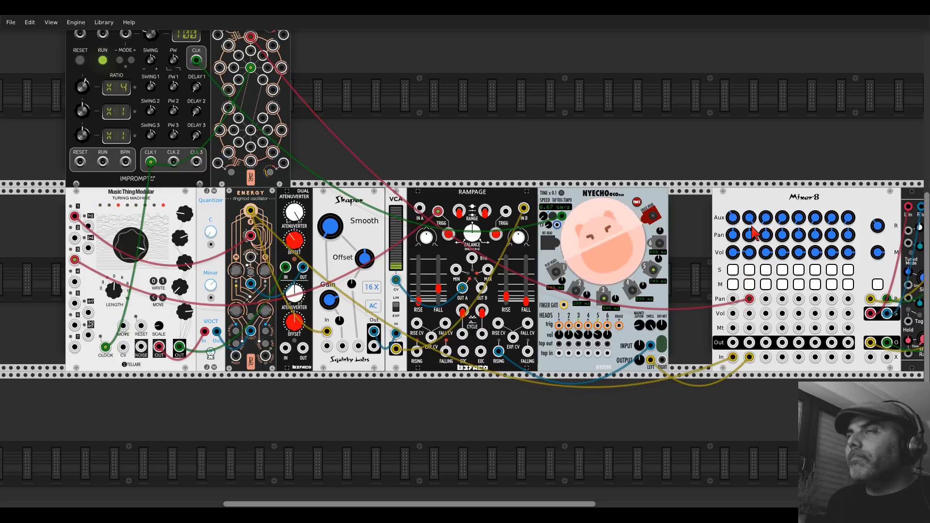
{"action": "left_click", "coordinate": [19, 52]}
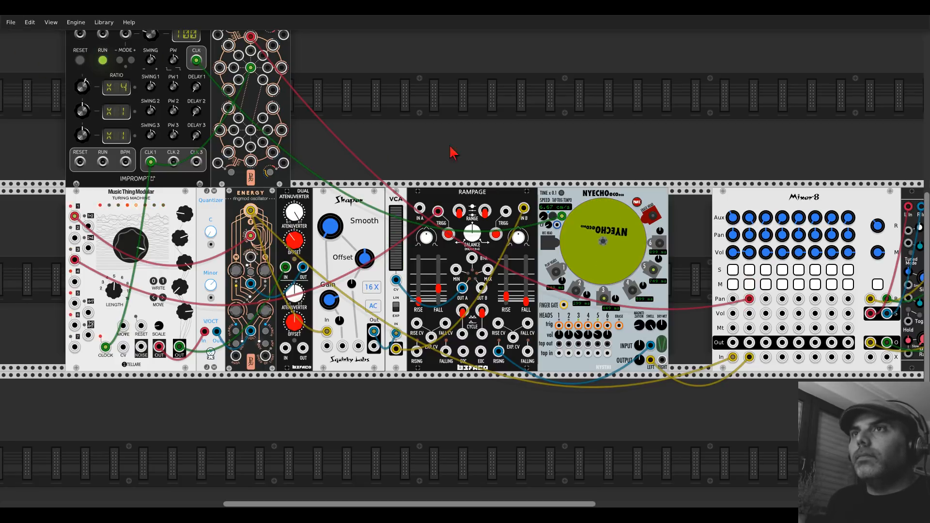
Step: Place a duplicate of the Energy oscillator directly below the original and initialize it
{"action": "left_click_drag", "start_coordinate": [386, 148], "coordinate": [507, 140]}
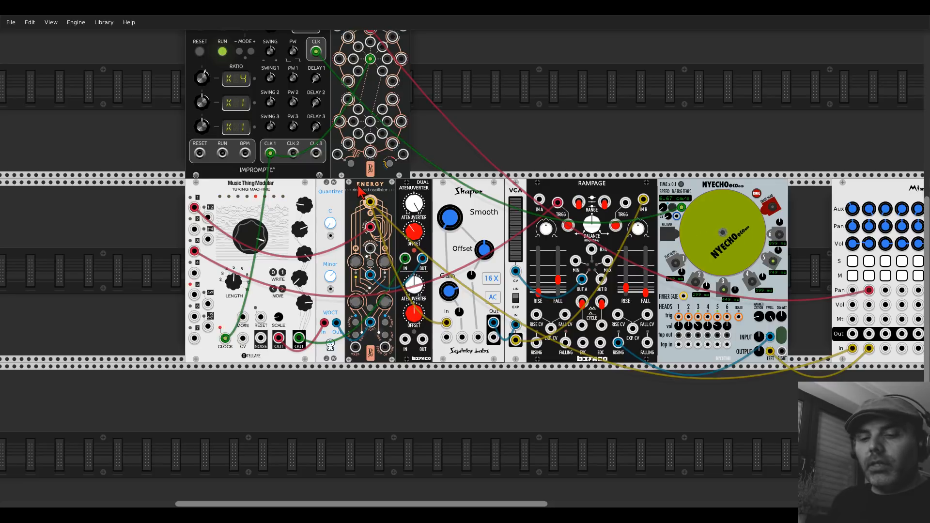
{"action": "key", "text": "ctrl+d"}
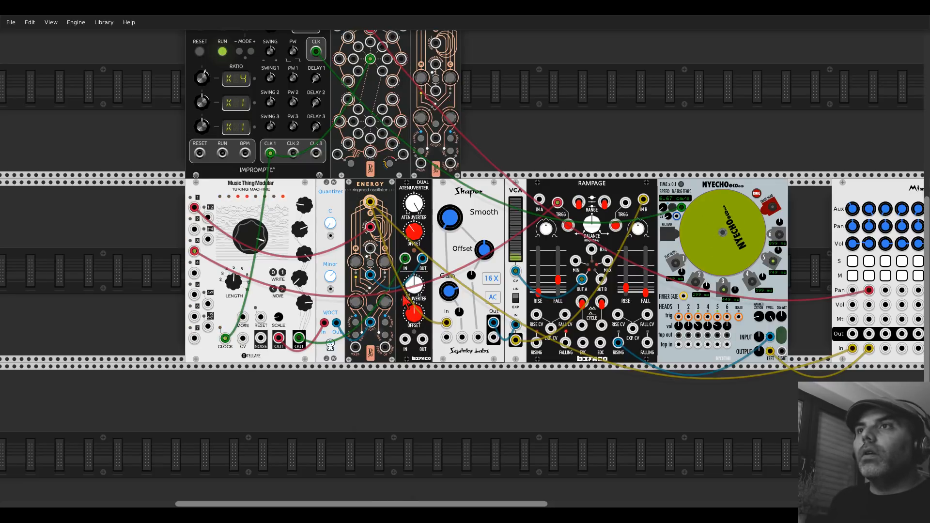
{"action": "left_click_drag", "start_coordinate": [449, 104], "coordinate": [384, 438]}
{"action": "scroll", "coordinate": [417, 388], "scroll_direction": "down", "scroll_amount": 4}
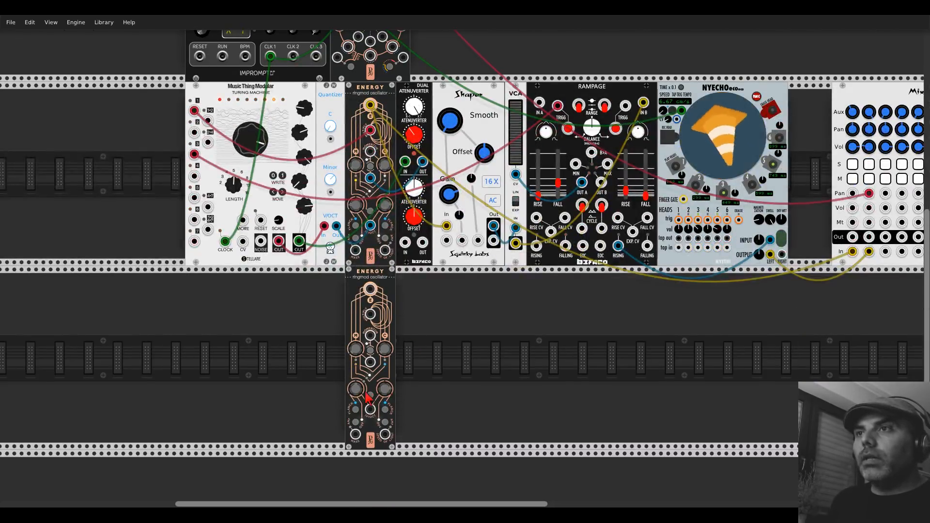
{"action": "right_click", "coordinate": [381, 281]}
{"action": "left_click", "coordinate": [391, 316]}
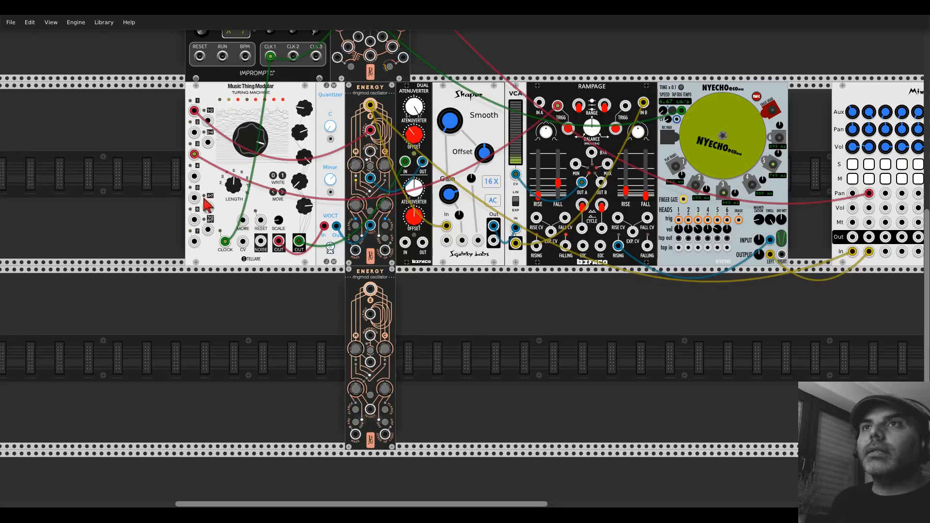
Step: Patch the Turing Machine's fifth pulse output into the lower Energy oscillator's Multiply input
{"action": "left_click_drag", "start_coordinate": [194, 197], "coordinate": [370, 315]}
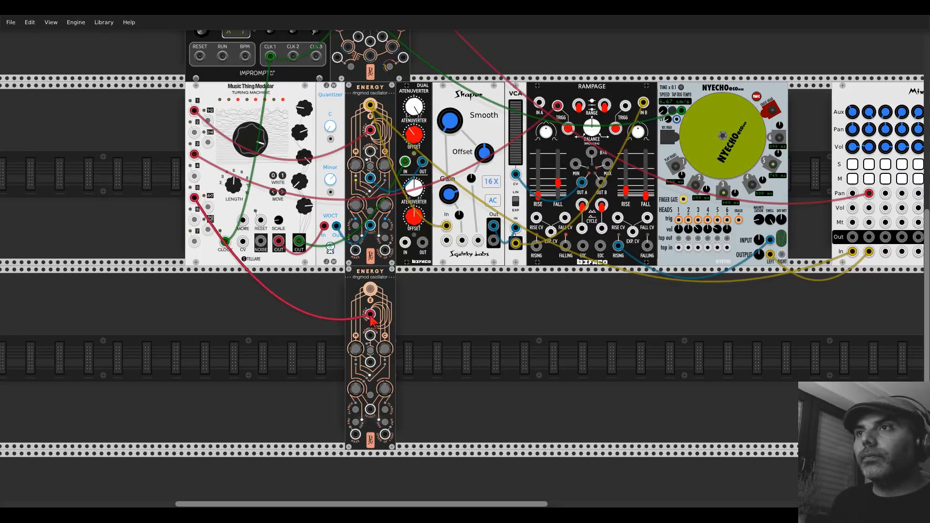
{"action": "scroll", "coordinate": [361, 312], "scroll_direction": "up", "scroll_amount": 5}
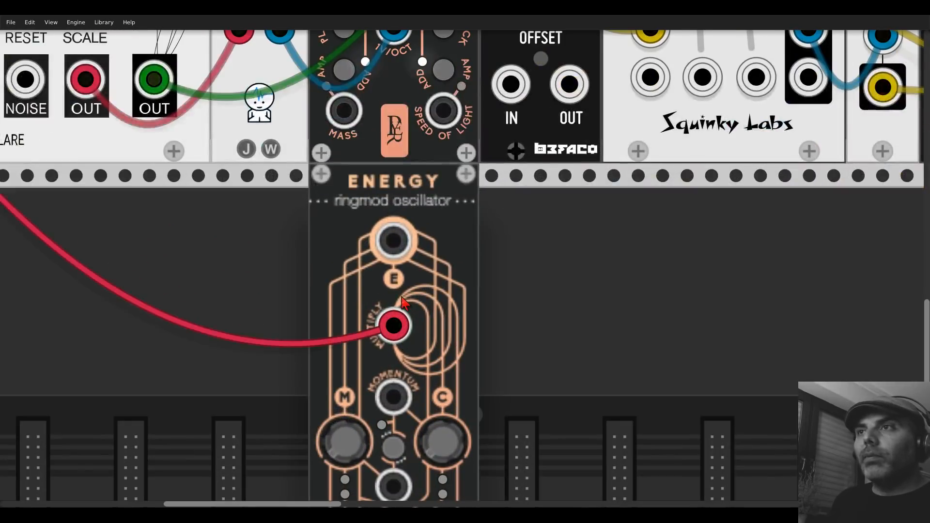
{"action": "scroll", "coordinate": [376, 319], "scroll_direction": "down", "scroll_amount": 5}
{"action": "scroll", "coordinate": [371, 319], "scroll_direction": "down", "scroll_amount": 2}
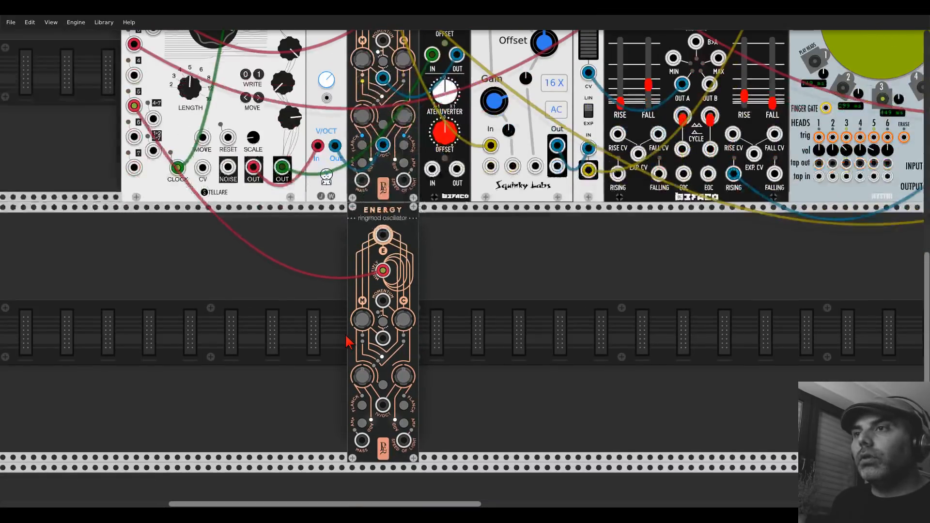
{"action": "left_click_drag", "start_coordinate": [331, 342], "coordinate": [261, 402]}
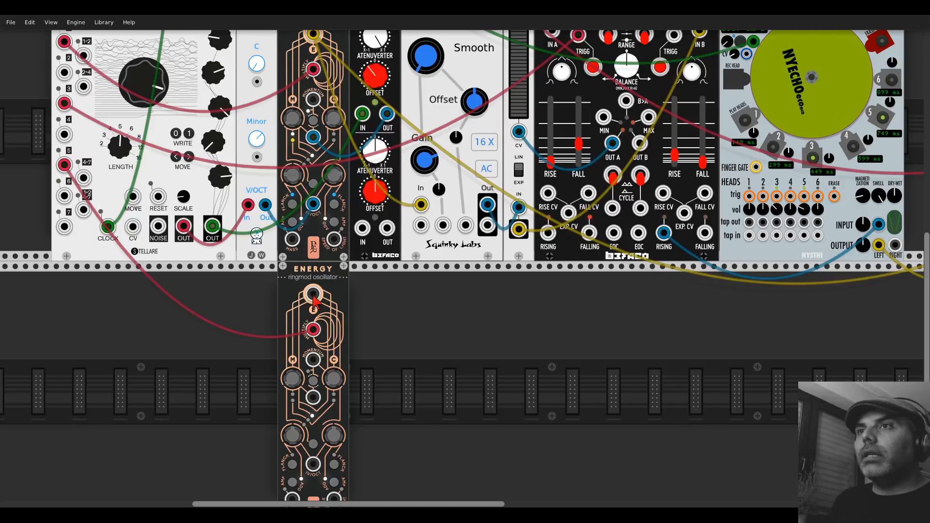
Step: Route the lower Energy's E output into Mixer8 channel 3, solo that channel, and place the module back below the original Energy
{"action": "left_click_drag", "start_coordinate": [313, 293], "coordinate": [649, 317]}
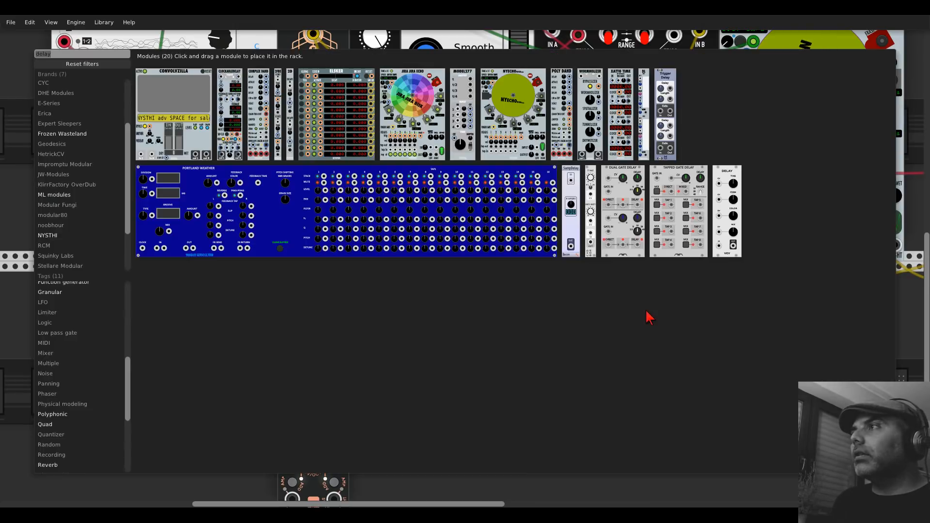
{"action": "left_click", "coordinate": [922, 298]}
{"action": "left_click_drag", "start_coordinate": [465, 343], "coordinate": [95, 302]}
{"action": "left_click_drag", "start_coordinate": [54, 270], "coordinate": [152, 271]}
{"action": "scroll", "coordinate": [66, 253], "scroll_direction": "down", "scroll_amount": 2}
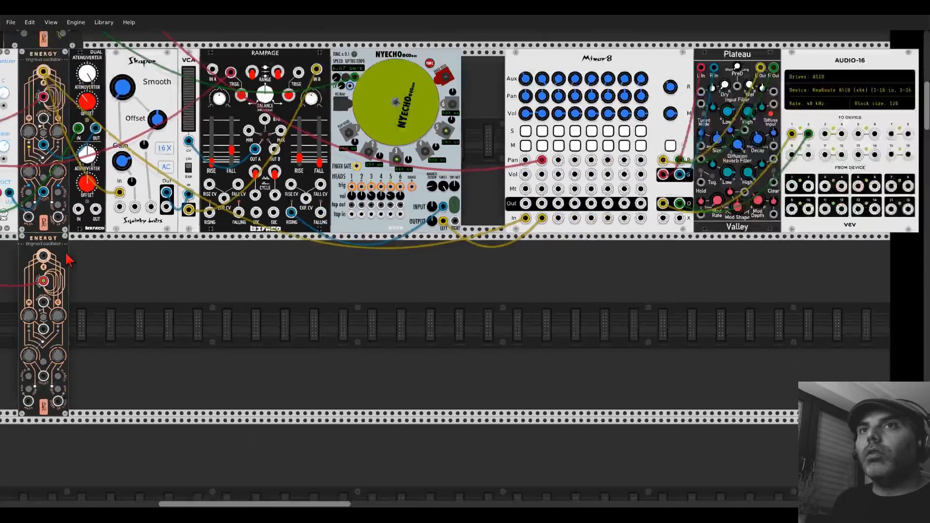
{"action": "scroll", "coordinate": [67, 260], "scroll_direction": "down", "scroll_amount": 1}
{"action": "left_click_drag", "start_coordinate": [48, 264], "coordinate": [480, 223]}
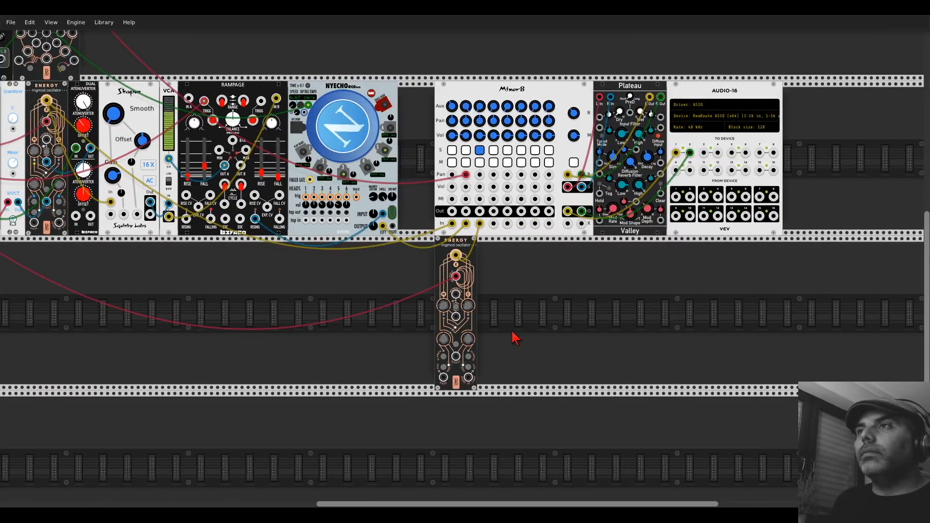
{"action": "left_click_drag", "start_coordinate": [515, 338], "coordinate": [873, 342]}
{"action": "left_click_drag", "start_coordinate": [795, 254], "coordinate": [384, 255]}
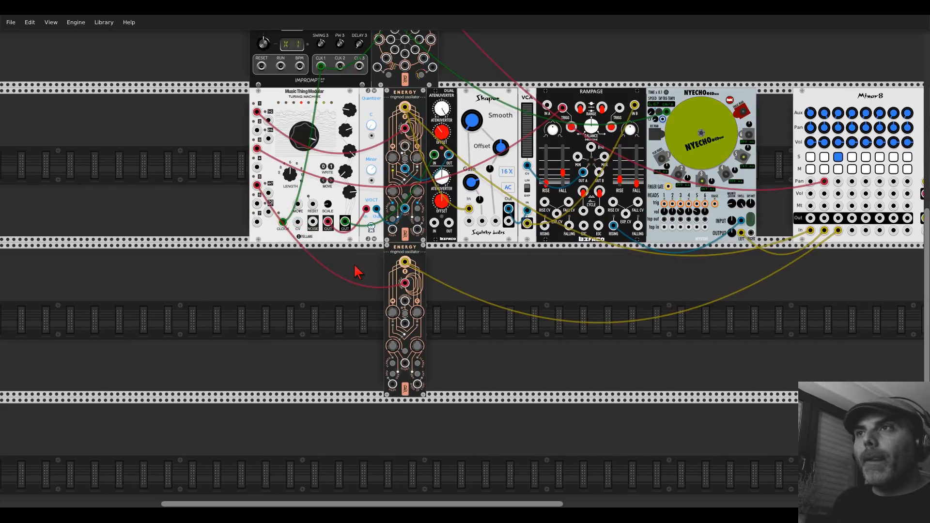
Step: Search the library for "ions", place the IONS sequencer below the Turing Machine, and clock its upper Local Clock from the fifth pulse output
{"action": "right_click", "coordinate": [349, 288]}
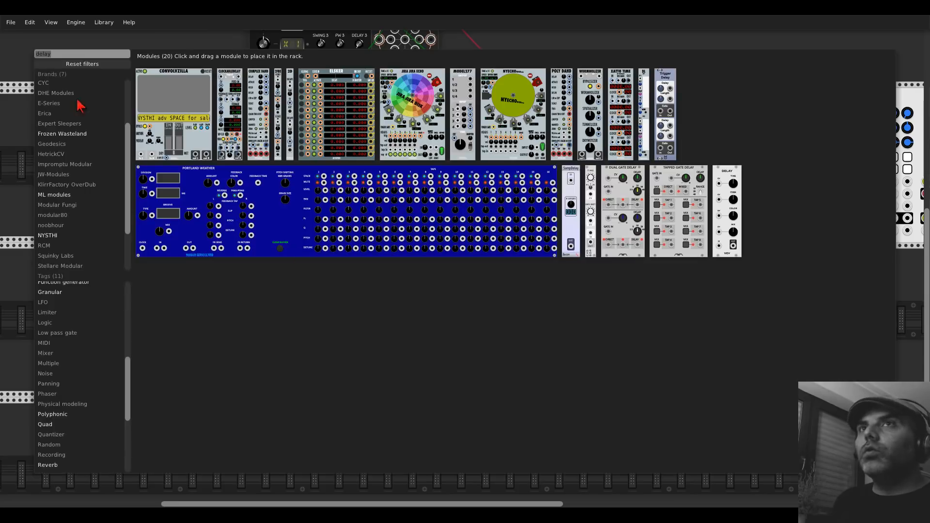
{"action": "left_click", "coordinate": [62, 64]}
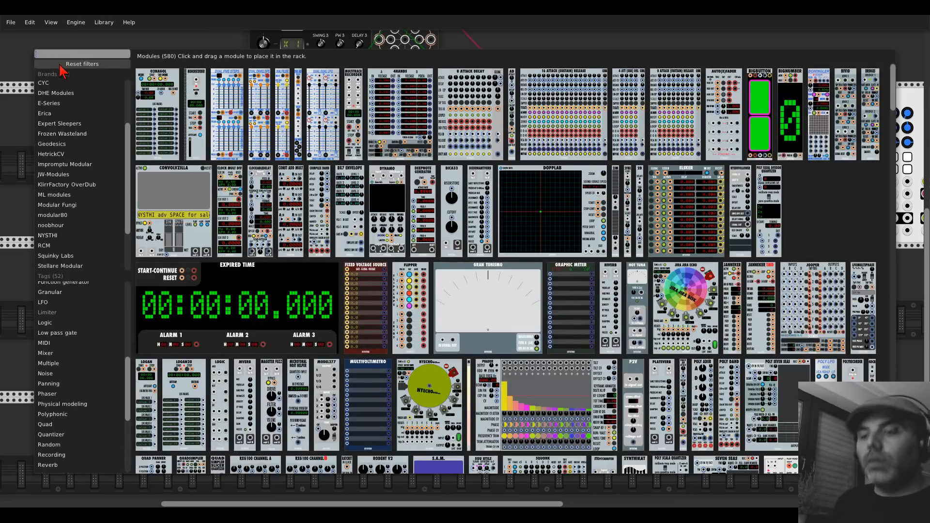
{"action": "type", "text": "ions"}
{"action": "left_click", "coordinate": [169, 114]}
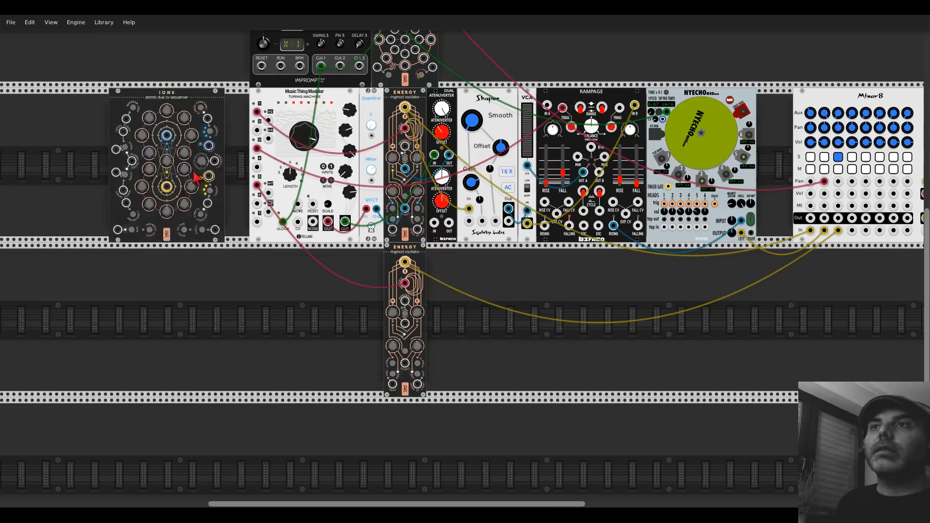
{"action": "left_click_drag", "start_coordinate": [320, 288], "coordinate": [335, 288]}
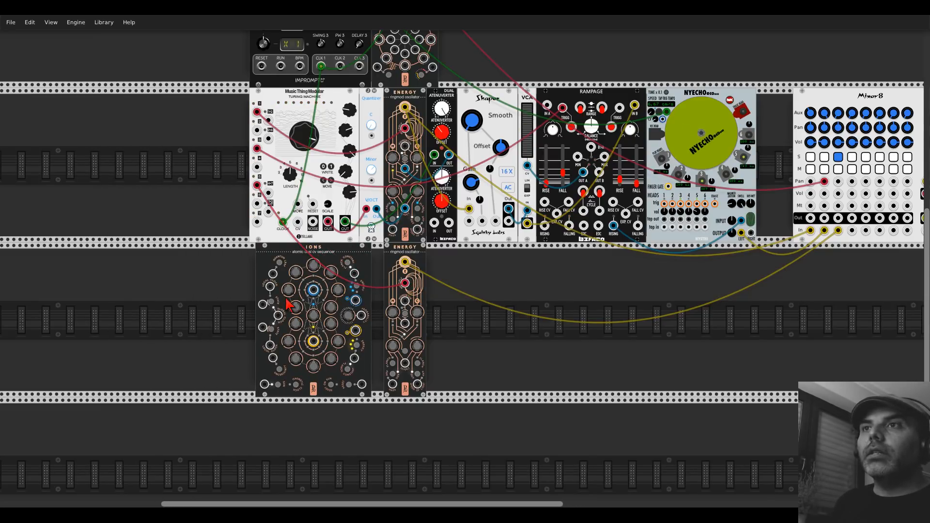
{"action": "left_click_drag", "start_coordinate": [270, 287], "coordinate": [256, 185]}
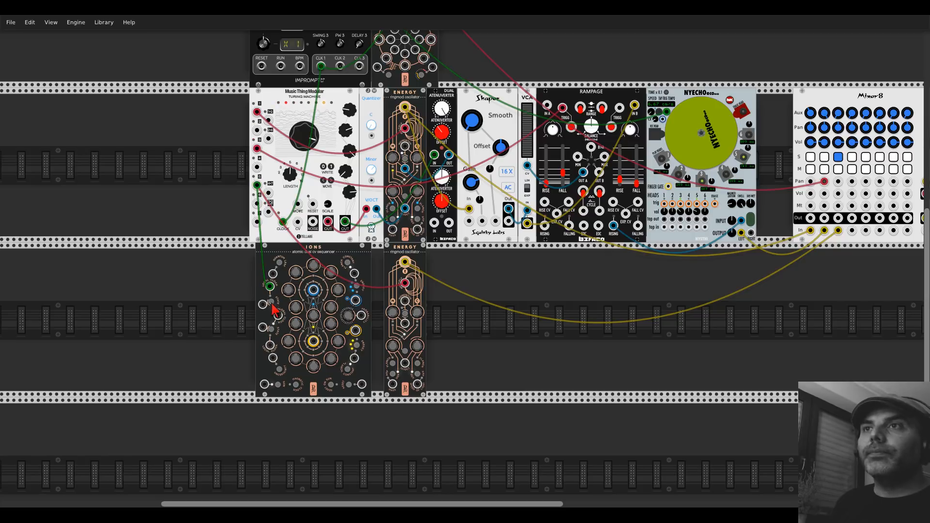
Step: Duplicate the Quantizer and fit the copy snugly between IONS and the lower Energy oscillator
{"action": "scroll", "coordinate": [287, 292], "scroll_direction": "up", "scroll_amount": 5}
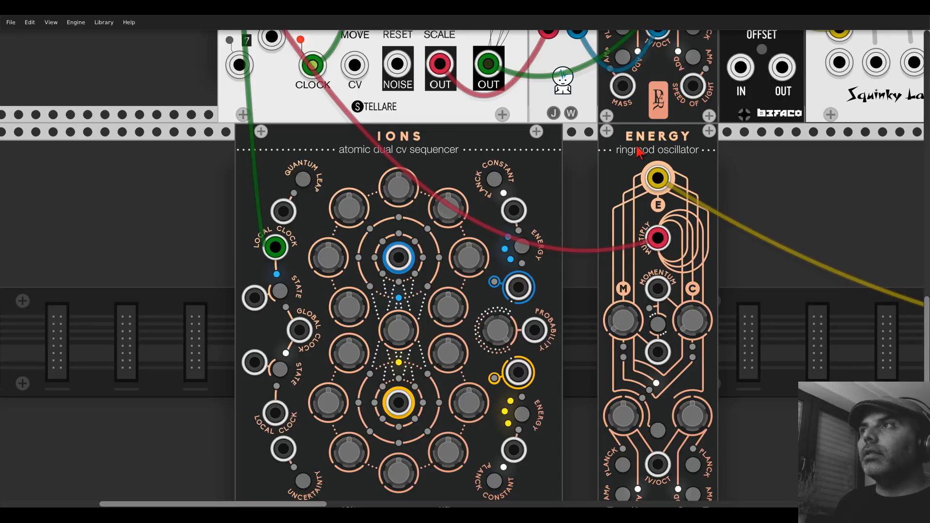
{"action": "left_click_drag", "start_coordinate": [647, 152], "coordinate": [783, 160]}
{"action": "right_click", "coordinate": [666, 208]}
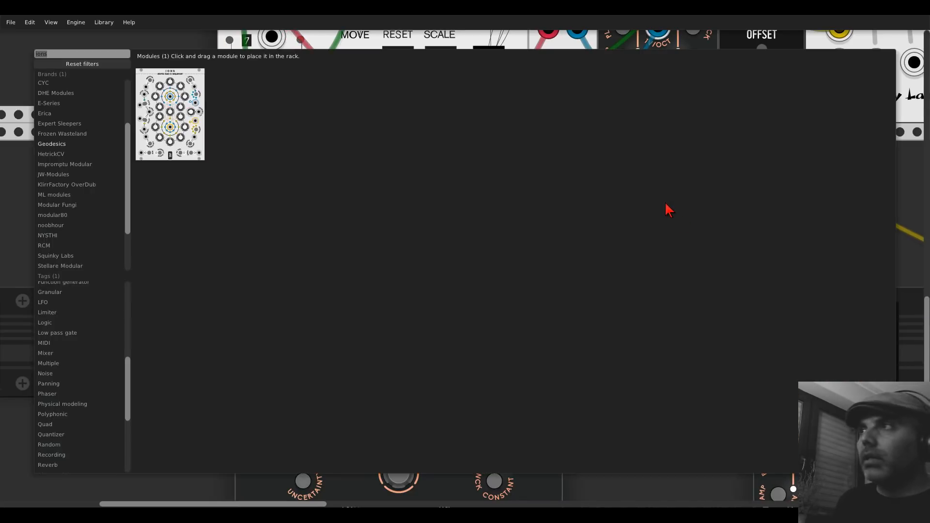
{"action": "left_click", "coordinate": [917, 182]}
{"action": "key", "text": "ctrl+d"}
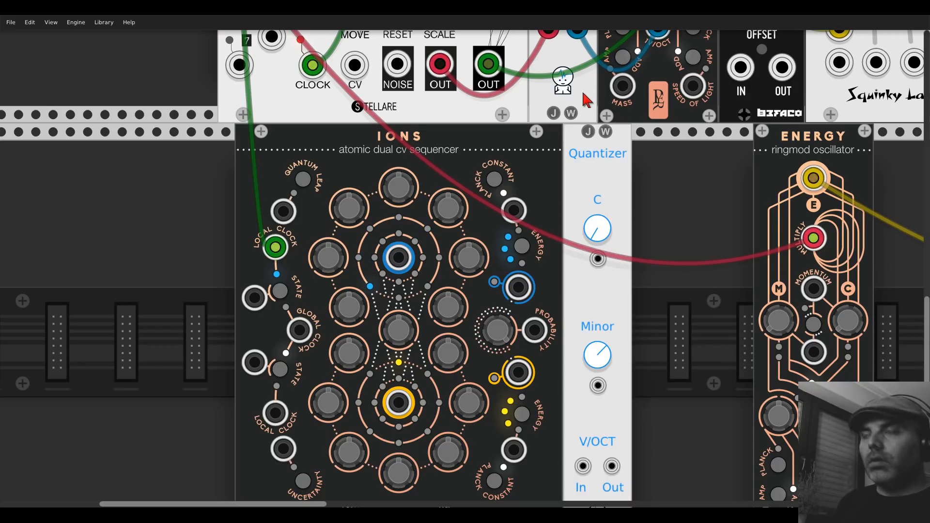
{"action": "left_click_drag", "start_coordinate": [763, 147], "coordinate": [639, 145]}
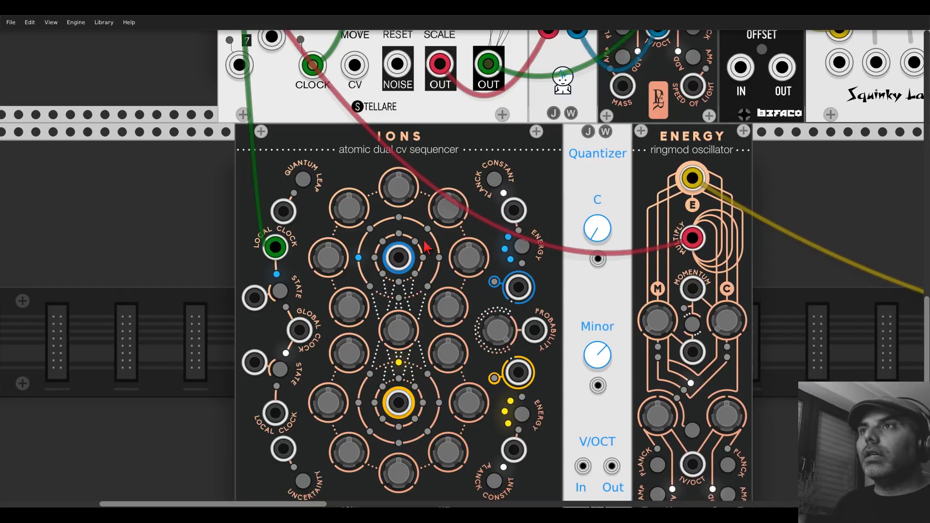
Step: Route IONS' upper CV output through the new Quantizer into the lower Energy's 1V/OCT, and enable Planck on both Energy oscillators
{"action": "left_click_drag", "start_coordinate": [397, 258], "coordinate": [692, 465]}
{"action": "scroll", "coordinate": [789, 302], "scroll_direction": "down", "scroll_amount": 1}
{"action": "left_click_drag", "start_coordinate": [789, 301], "coordinate": [629, 246]}
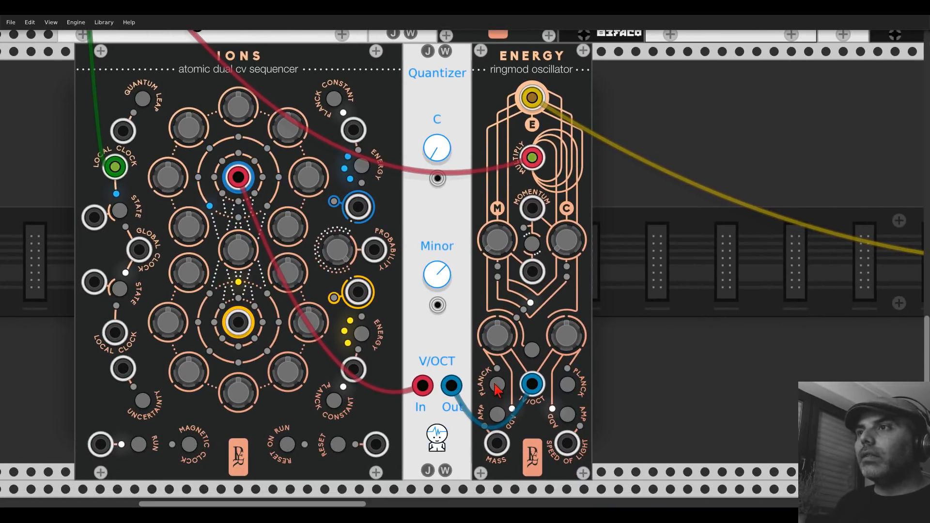
{"action": "left_click", "coordinate": [570, 386]}
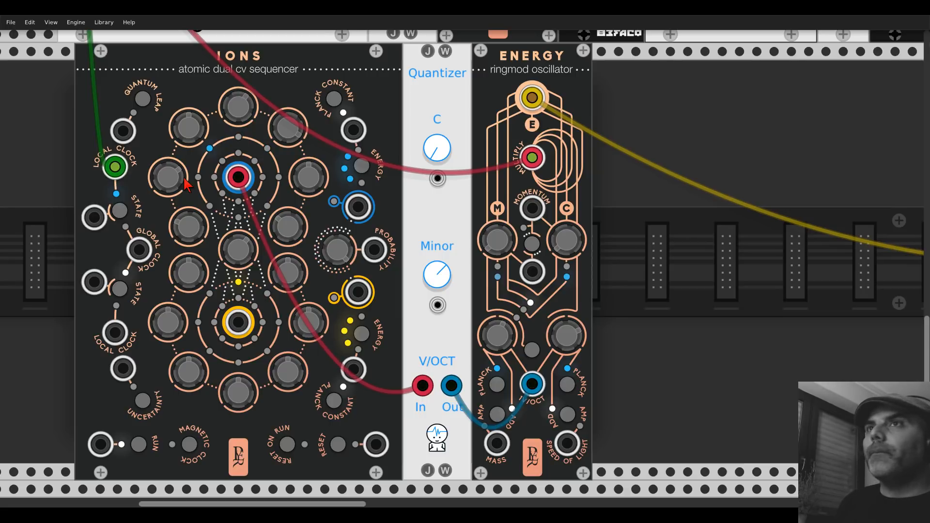
Step: Switch off solo on Mixer8 channel 3 and align IONS, its Quantizer and the lower Energy with the Turing Machine's left edge
{"action": "scroll", "coordinate": [649, 225], "scroll_direction": "down", "scroll_amount": 5}
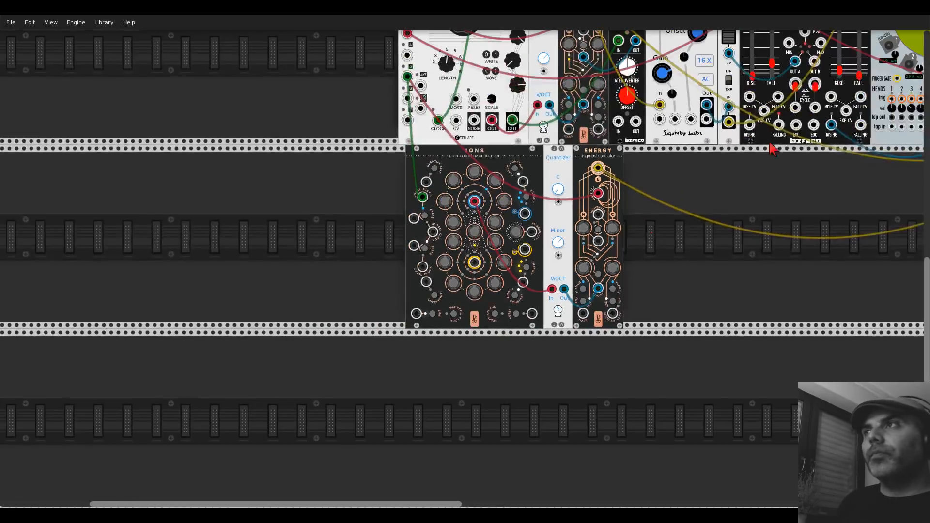
{"action": "scroll", "coordinate": [492, 264], "scroll_direction": "up", "scroll_amount": 6}
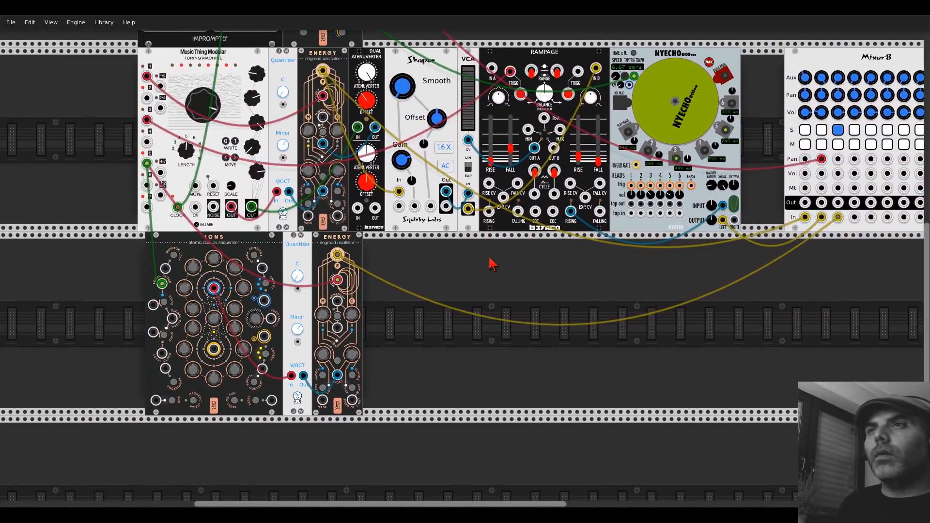
{"action": "left_click_drag", "start_coordinate": [590, 258], "coordinate": [374, 301]}
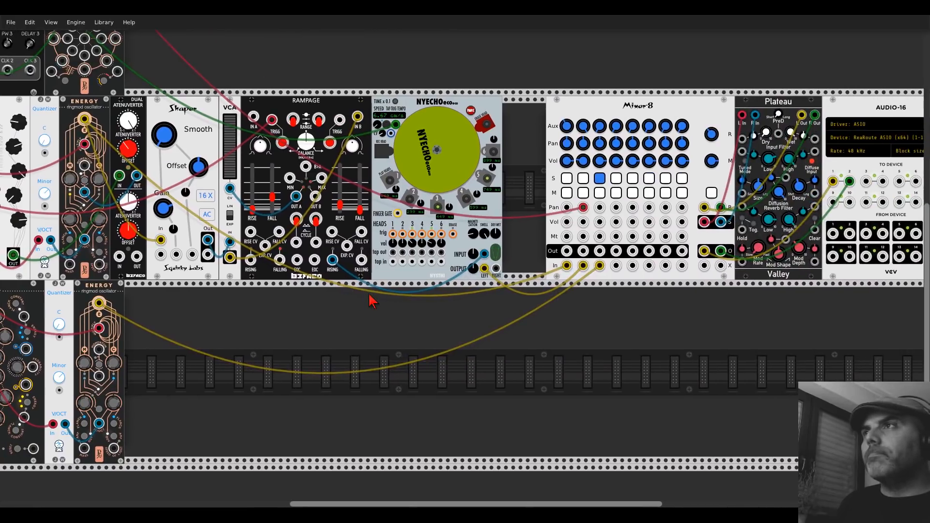
{"action": "left_click", "coordinate": [599, 178]}
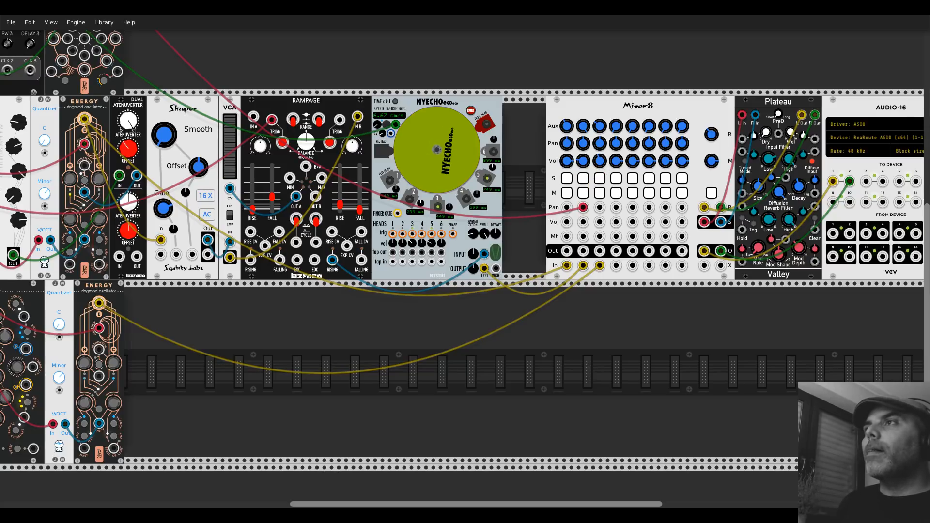
{"action": "left_click_drag", "start_coordinate": [527, 201], "coordinate": [841, 118]}
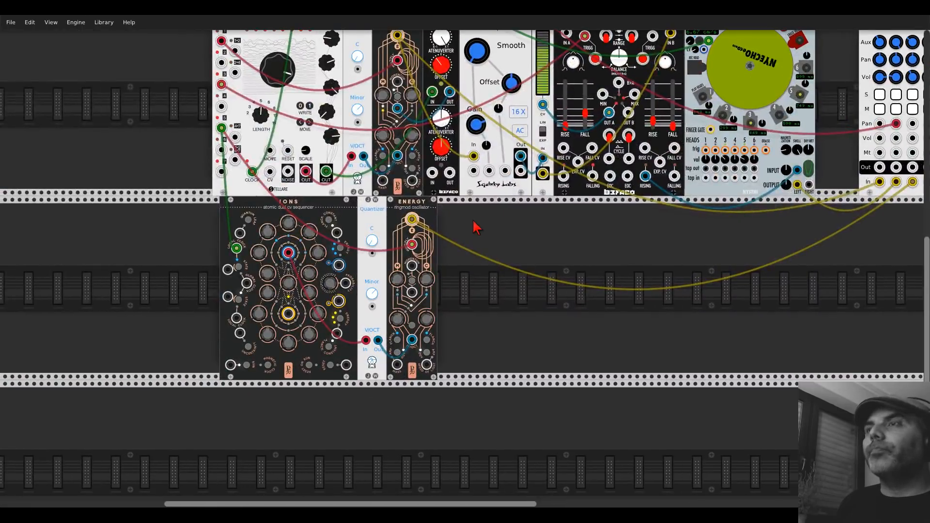
{"action": "left_click_drag", "start_coordinate": [428, 219], "coordinate": [420, 219]}
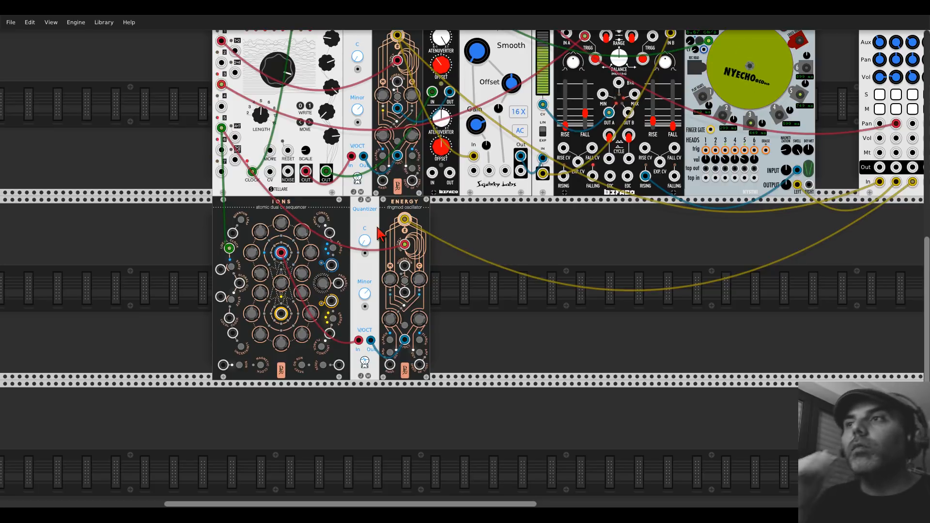
Step: Place a second Quantizer between the first one and the lower Energy, and feed its V/OCT input from IONS' lower CV output
{"action": "scroll", "coordinate": [380, 234], "scroll_direction": "up", "scroll_amount": 5}
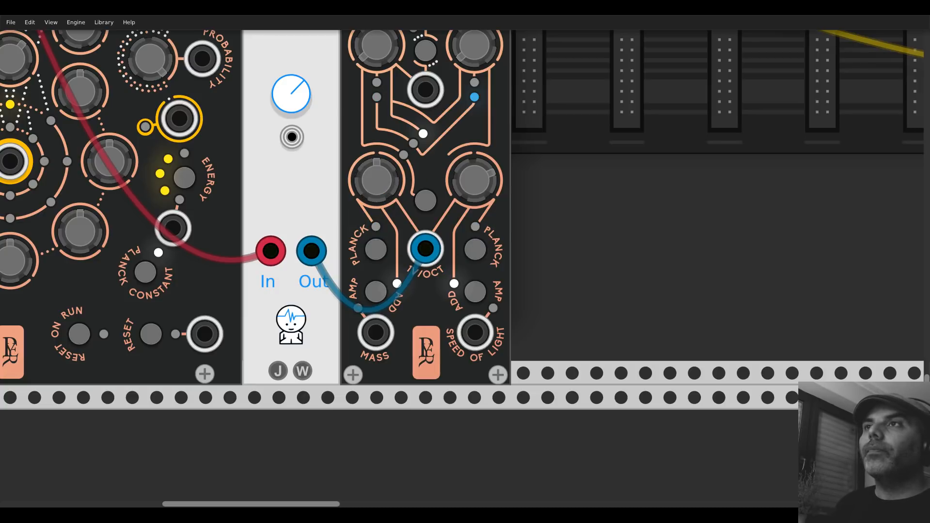
{"action": "scroll", "coordinate": [429, 213], "scroll_direction": "down", "scroll_amount": 4}
{"action": "scroll", "coordinate": [386, 210], "scroll_direction": "up", "scroll_amount": 3}
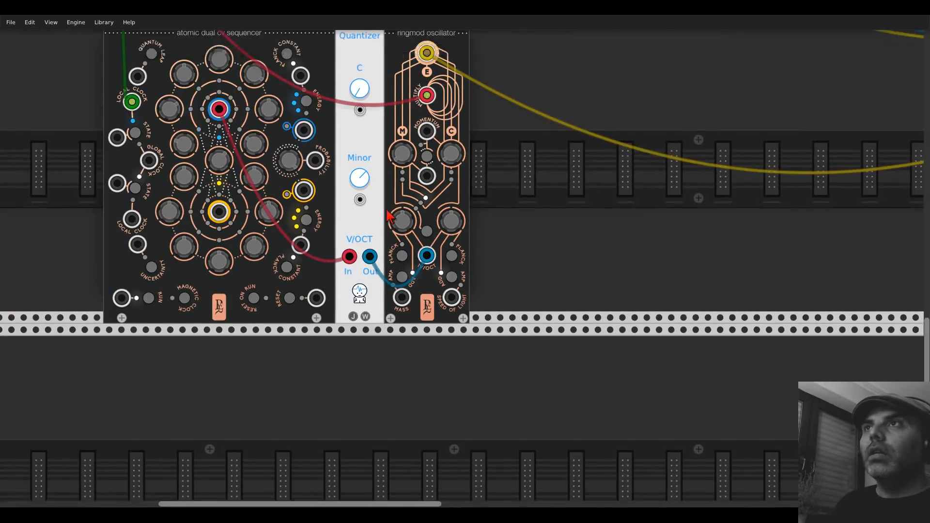
{"action": "scroll", "coordinate": [380, 195], "scroll_direction": "down", "scroll_amount": 1}
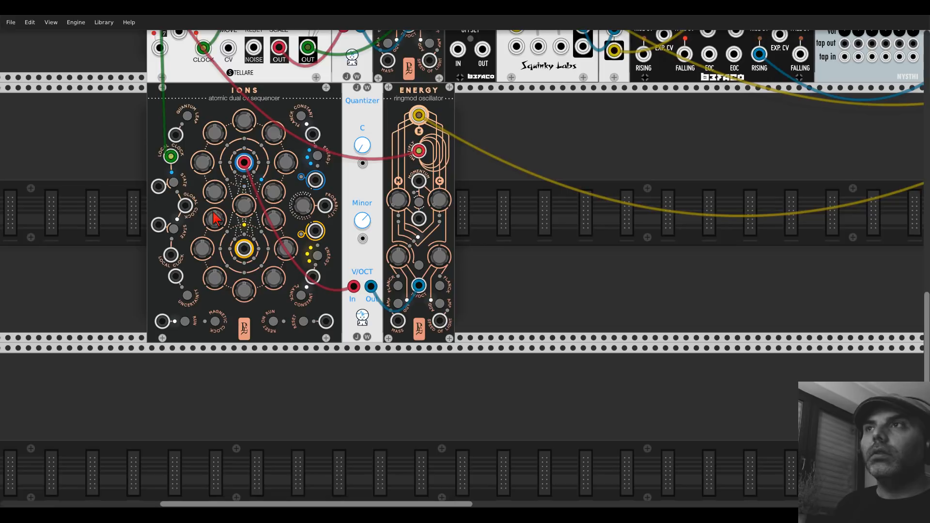
{"action": "left_click_drag", "start_coordinate": [274, 170], "coordinate": [244, 163]}
{"action": "left_click_drag", "start_coordinate": [407, 121], "coordinate": [368, 150]}
{"action": "key", "text": "ctrl+d"}
{"action": "left_click_drag", "start_coordinate": [244, 249], "coordinate": [394, 286]}
Step: Replace the lower Energy's 1V/OCT connection with the first Quantizer's output into Mass and the second's output into Speed of Light
{"action": "left_click_drag", "start_coordinate": [461, 286], "coordinate": [461, 293]}
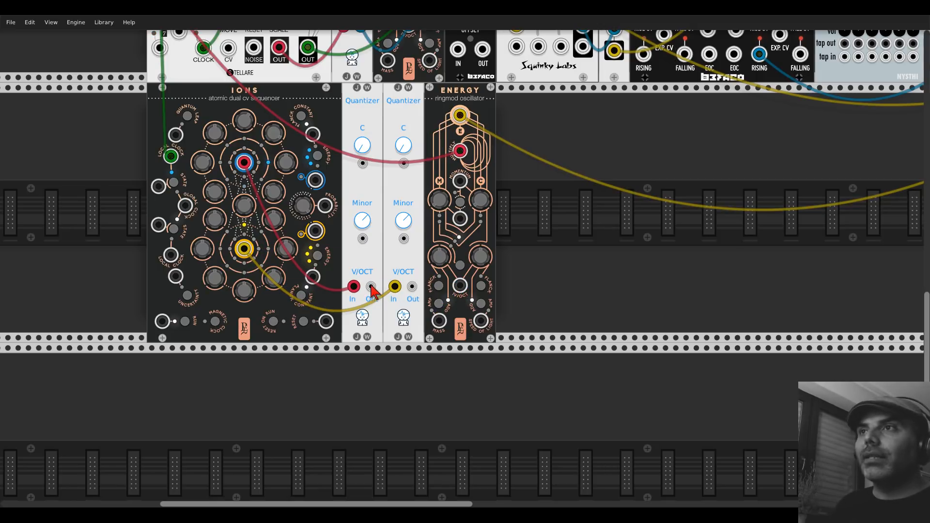
{"action": "left_click_drag", "start_coordinate": [372, 291], "coordinate": [438, 321]}
{"action": "left_click_drag", "start_coordinate": [413, 287], "coordinate": [481, 323]}
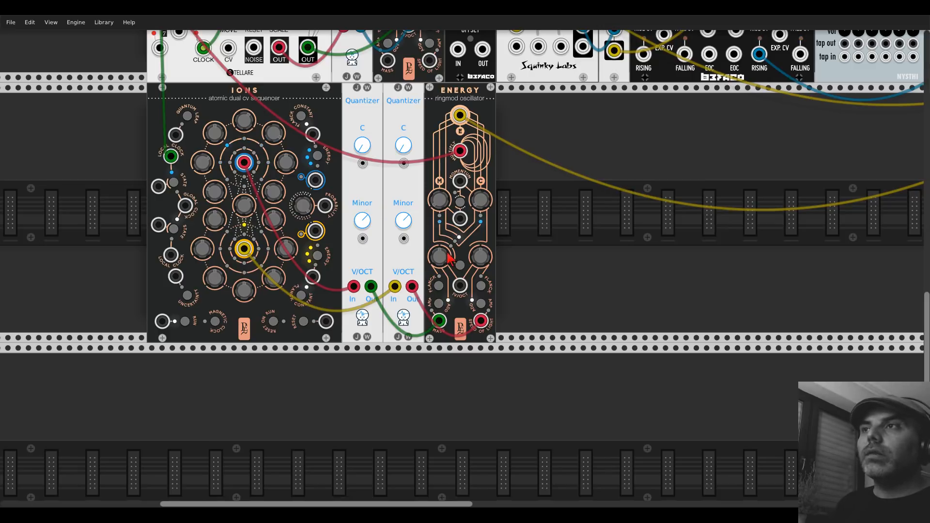
{"action": "scroll", "coordinate": [448, 259], "scroll_direction": "up", "scroll_amount": 5}
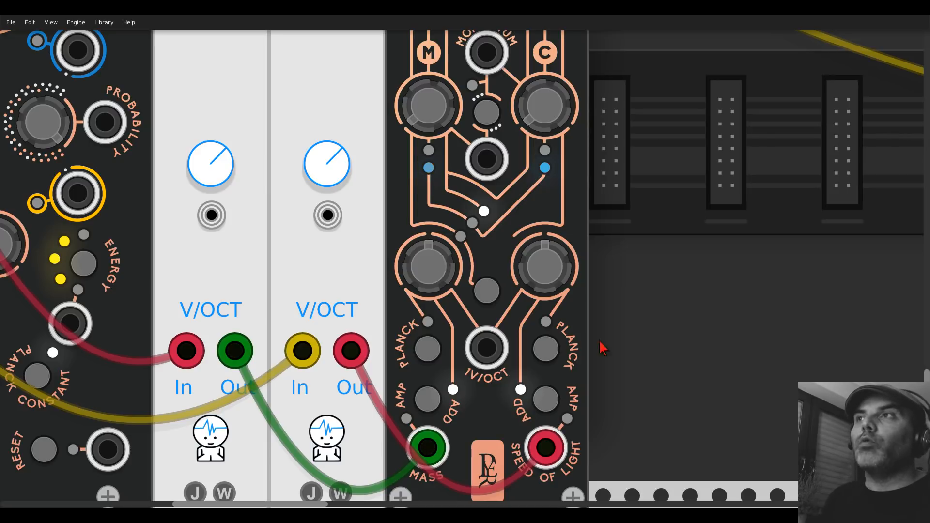
{"action": "left_click_drag", "start_coordinate": [578, 371], "coordinate": [897, 395]}
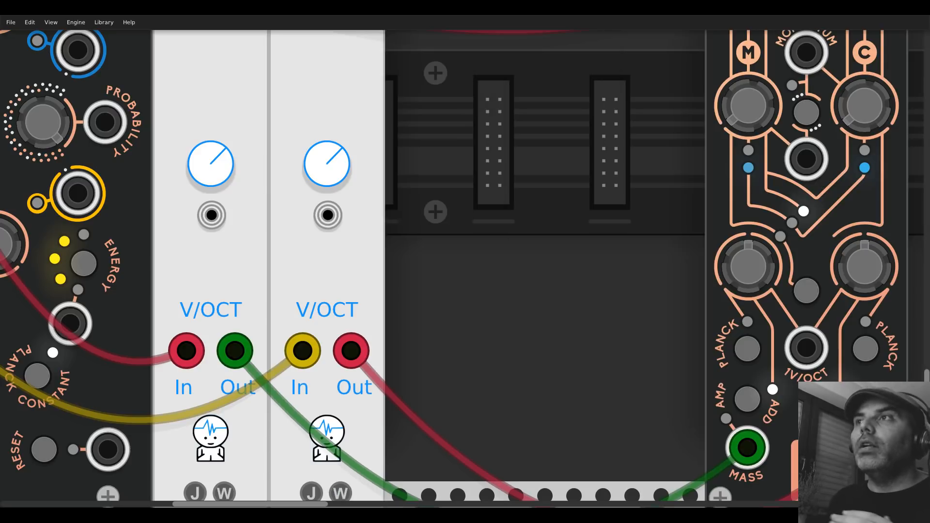
{"action": "left_click_drag", "start_coordinate": [717, 175], "coordinate": [398, 167]}
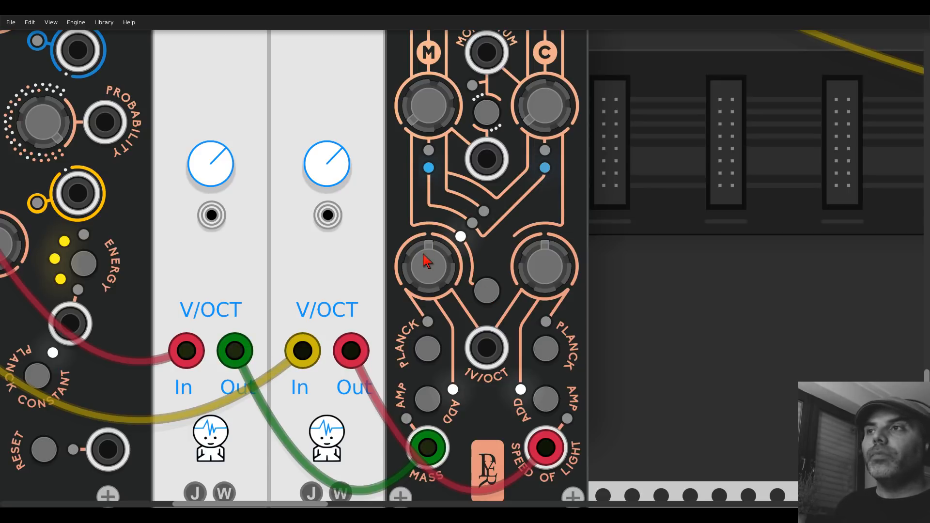
{"action": "scroll", "coordinate": [432, 266], "scroll_direction": "down", "scroll_amount": 1}
{"action": "scroll", "coordinate": [433, 265], "scroll_direction": "down", "scroll_amount": 5}
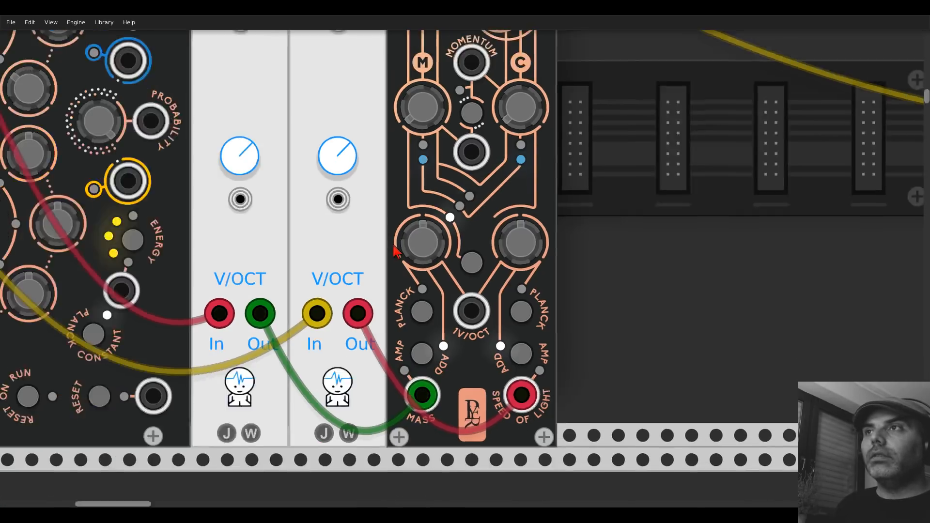
{"action": "scroll", "coordinate": [743, 131], "scroll_direction": "left", "scroll_amount": 3}
{"action": "left_click_drag", "start_coordinate": [742, 131], "coordinate": [194, 326]}
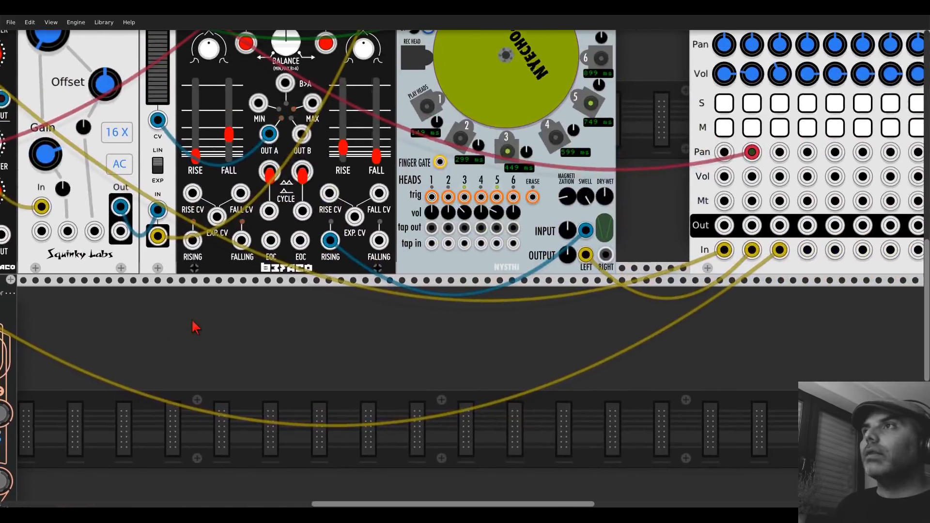
Step: Patch the Turing Machine's lowest pulse output into IONS' lower Local Clock input
{"action": "left_click_drag", "start_coordinate": [330, 322], "coordinate": [884, 219]}
{"action": "left_click_drag", "start_coordinate": [455, 223], "coordinate": [500, 196]}
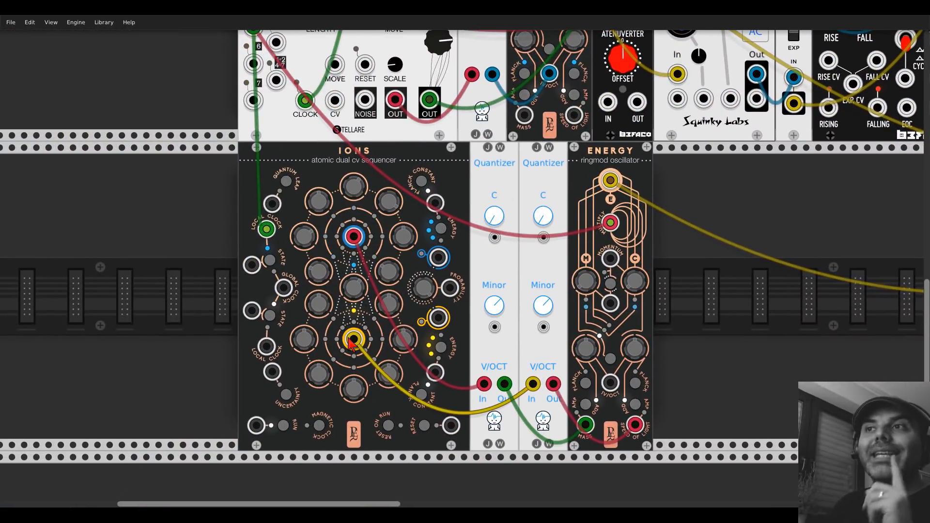
{"action": "left_click_drag", "start_coordinate": [266, 348], "coordinate": [253, 102]}
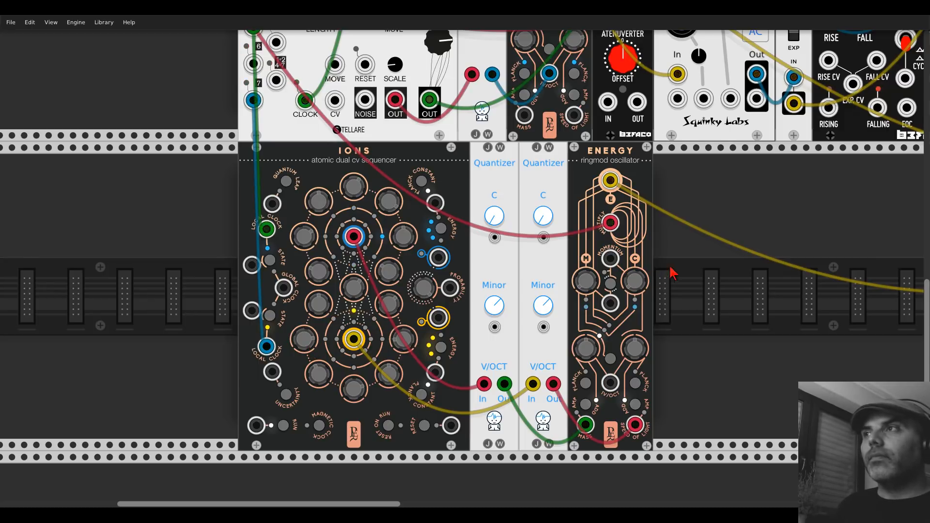
Step: Switch off solo on Mixer8 channel 3
{"action": "scroll", "coordinate": [669, 269], "scroll_direction": "right", "scroll_amount": 3}
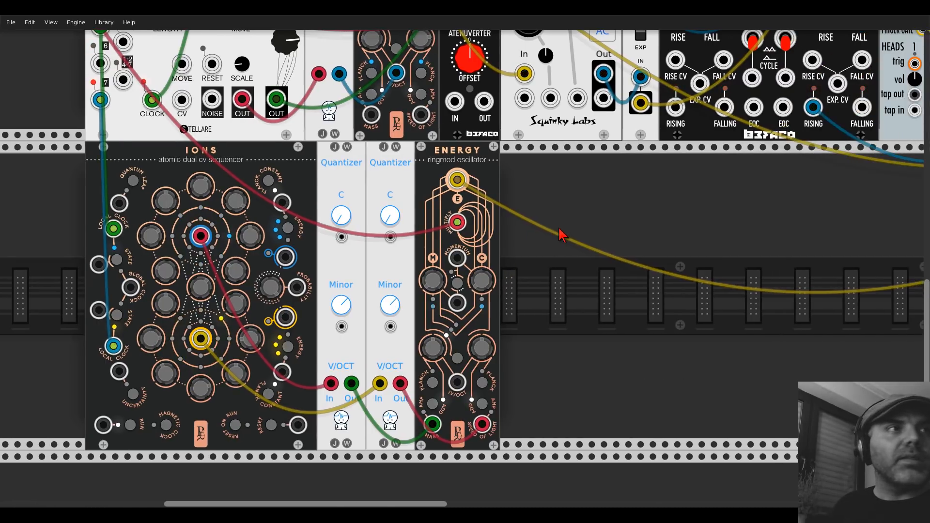
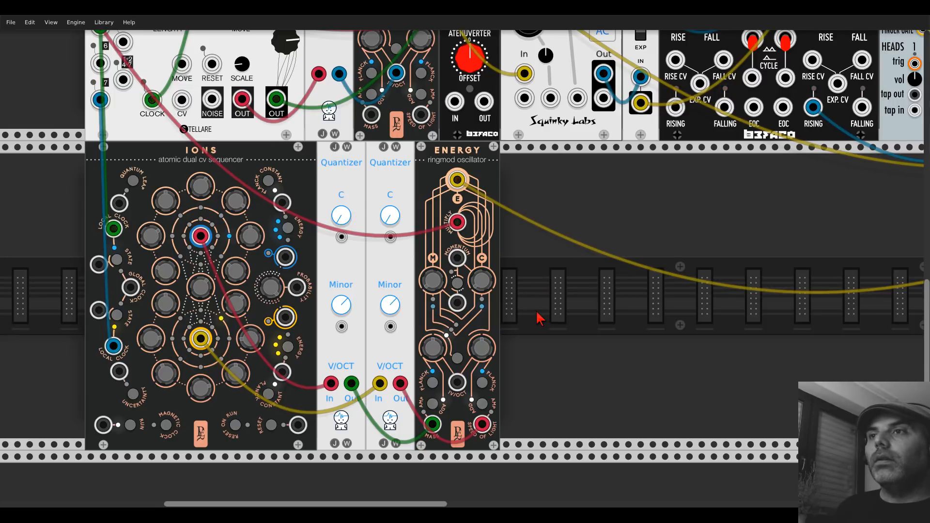
{"action": "scroll", "coordinate": [530, 264], "scroll_direction": "down", "scroll_amount": 5}
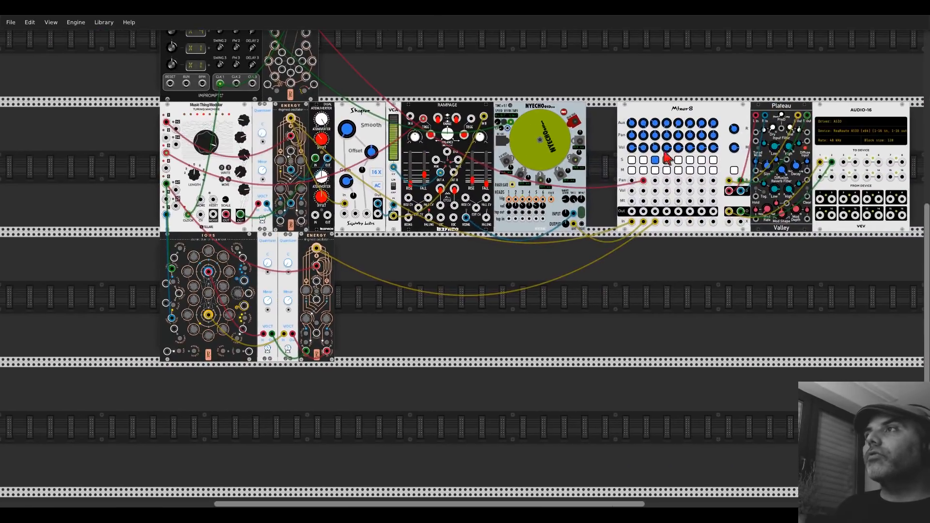
{"action": "left_click", "coordinate": [655, 160]}
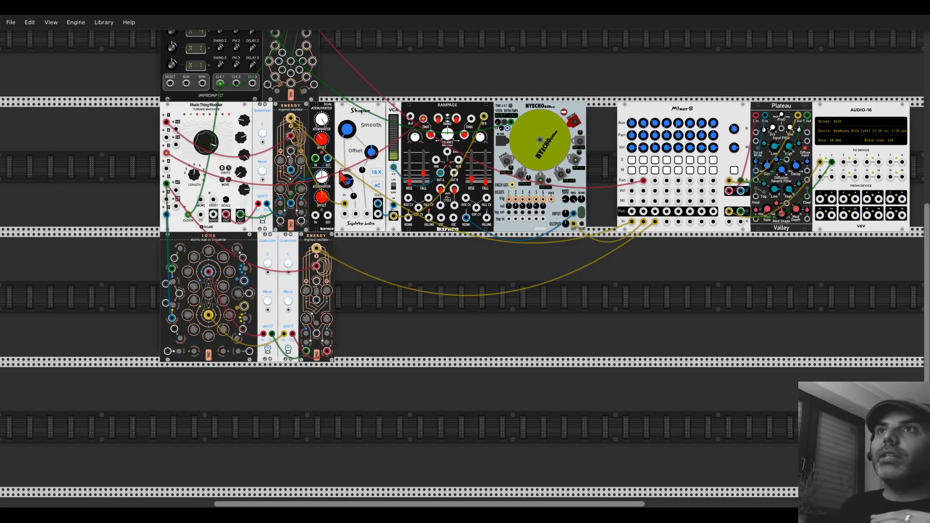
Step: Add an ML modules Quantum beside the Turing Machine's Quantizer, shifting the upper Energy and the modules after it to make room
{"action": "right_click", "coordinate": [400, 261]}
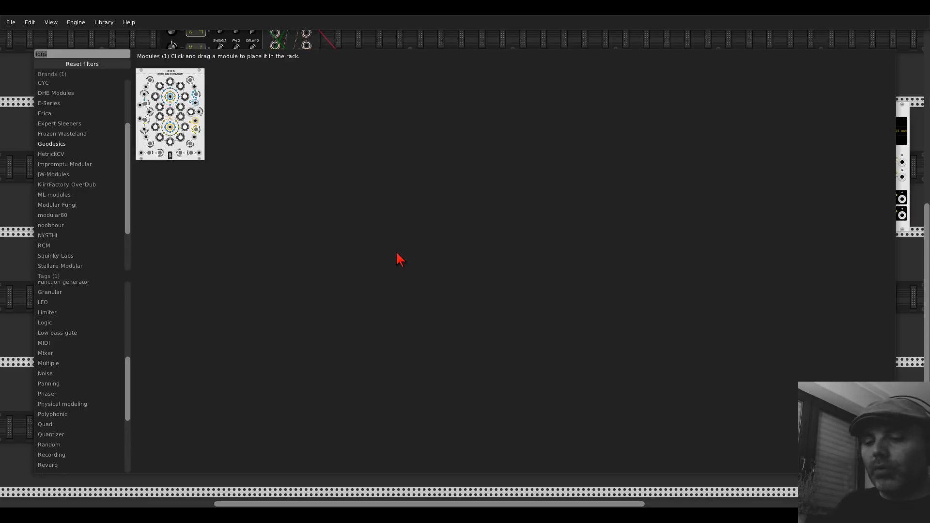
{"action": "type", "text": "quantu"}
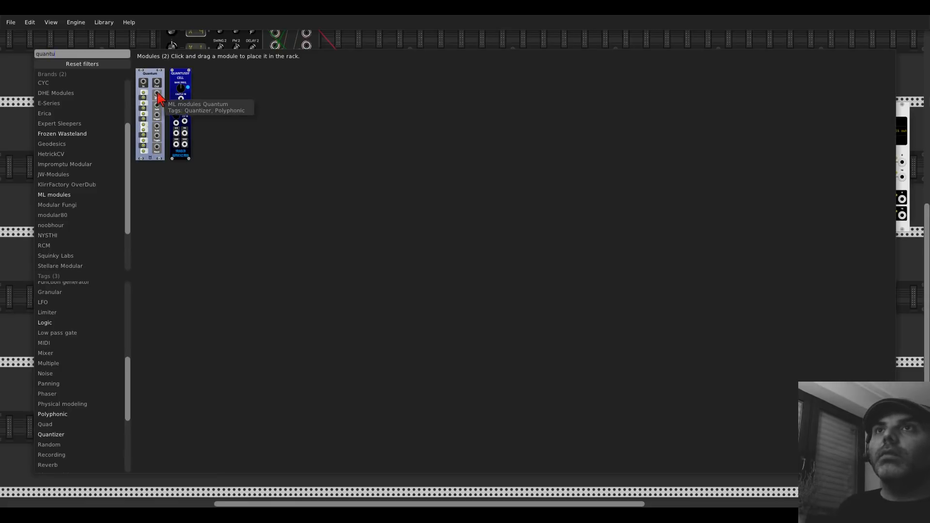
{"action": "left_click_drag", "start_coordinate": [153, 91], "coordinate": [415, 265]}
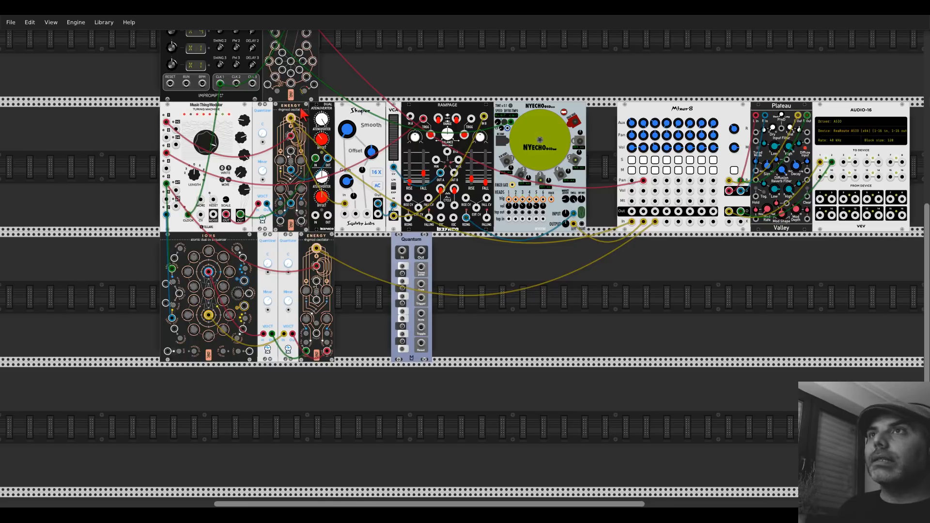
{"action": "left_click_drag", "start_coordinate": [309, 121], "coordinate": [454, 123]}
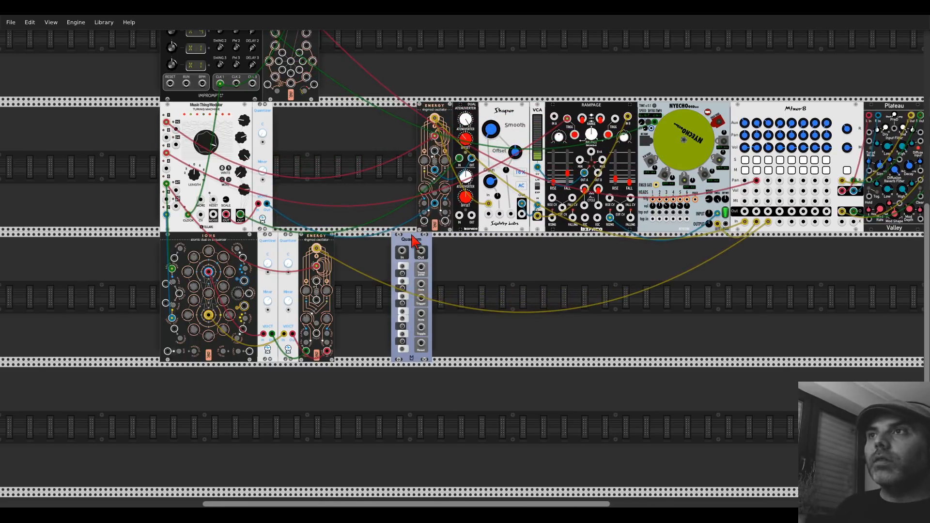
{"action": "left_click_drag", "start_coordinate": [407, 279], "coordinate": [288, 147]}
{"action": "scroll", "coordinate": [259, 168], "scroll_direction": "up", "scroll_amount": 2}
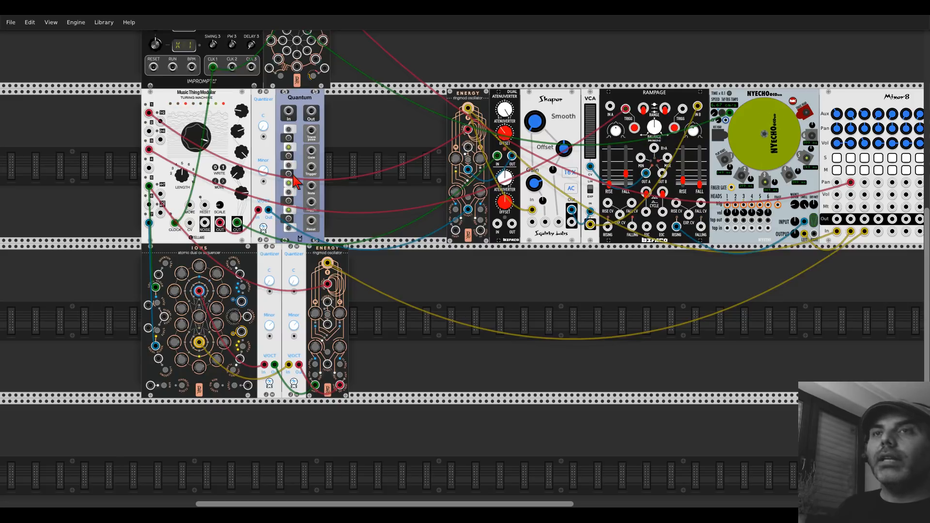
Step: Route the Turing Machine's scaled output through Quantum into the upper Energy's 1V/OCT, bypassing the old Quantizer
{"action": "left_click_drag", "start_coordinate": [269, 210], "coordinate": [241, 248]}
{"action": "scroll", "coordinate": [300, 105], "scroll_direction": "up", "scroll_amount": 1}
{"action": "left_click_drag", "start_coordinate": [288, 136], "coordinate": [218, 248]}
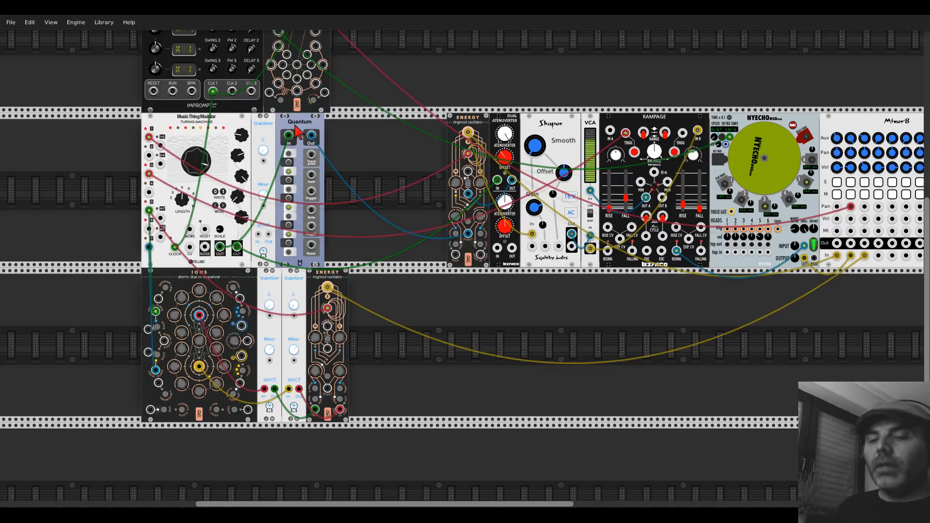
Step: Delete the Turing Machine's Quantizer and place two duplicates of Quantum in the lower row beside Energy
{"action": "key", "text": "ctrl+d"}
{"action": "right_click", "coordinate": [269, 121]}
{"action": "left_click", "coordinate": [279, 207]}
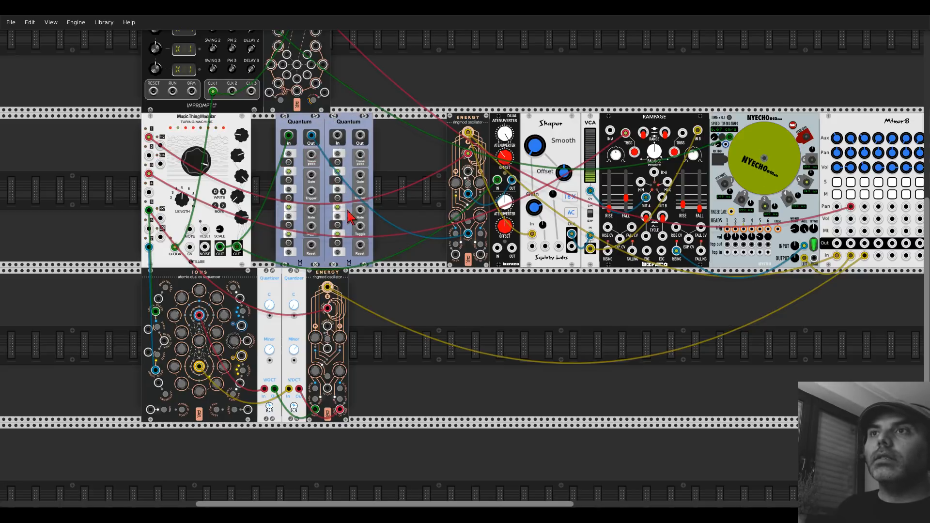
{"action": "left_click_drag", "start_coordinate": [345, 121], "coordinate": [365, 271]}
{"action": "key", "text": "ctrl+d"}
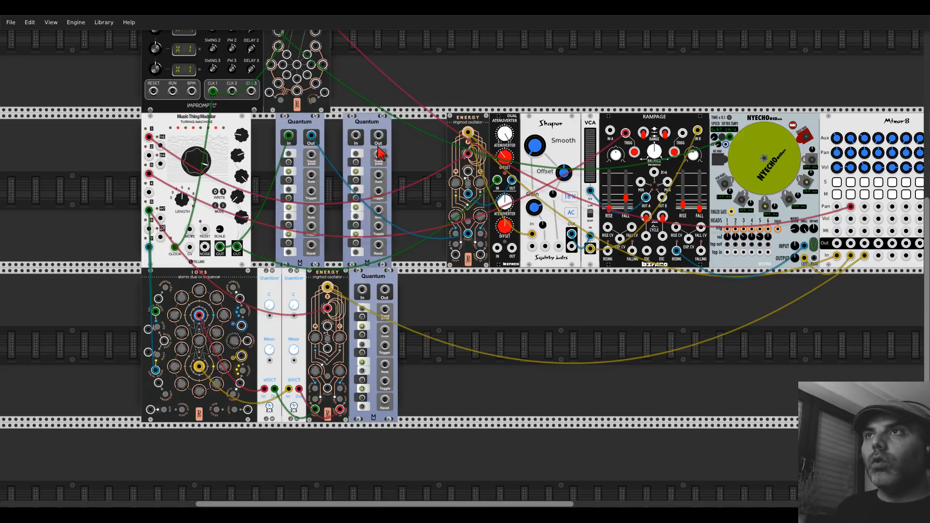
{"action": "left_click_drag", "start_coordinate": [380, 153], "coordinate": [406, 239]}
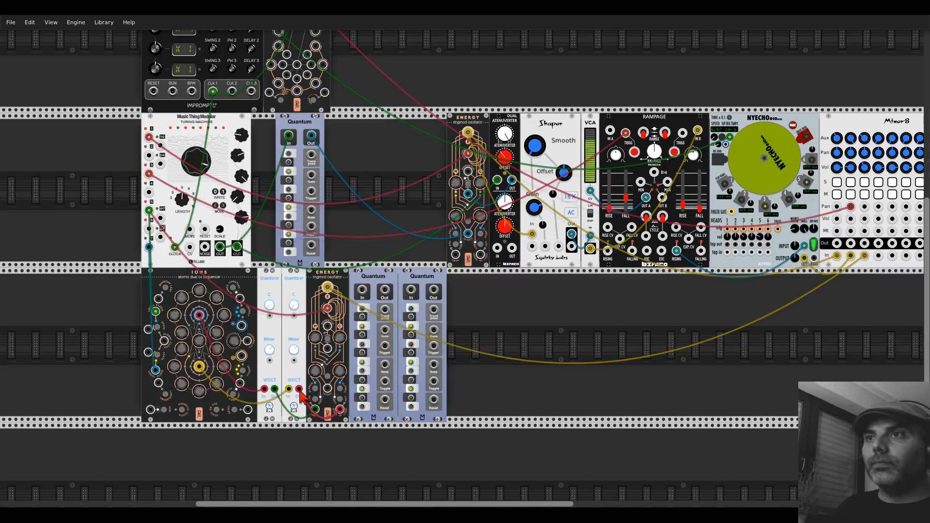
Step: Move the lower Energy's Speed of Light and Mass cables and IONS' lower CV cable from the Quantizers to the two Quantums
{"action": "left_click_drag", "start_coordinate": [299, 390], "coordinate": [433, 290]}
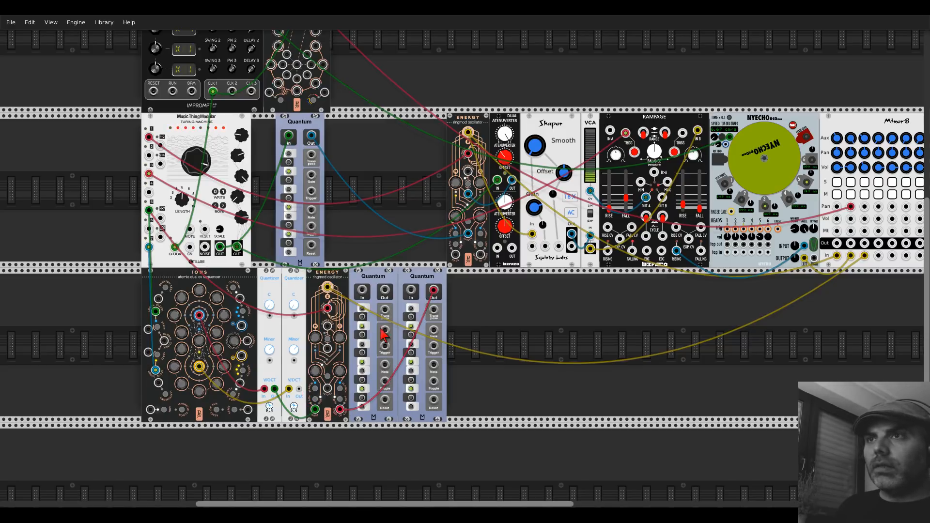
{"action": "left_click_drag", "start_coordinate": [289, 390], "coordinate": [410, 290]}
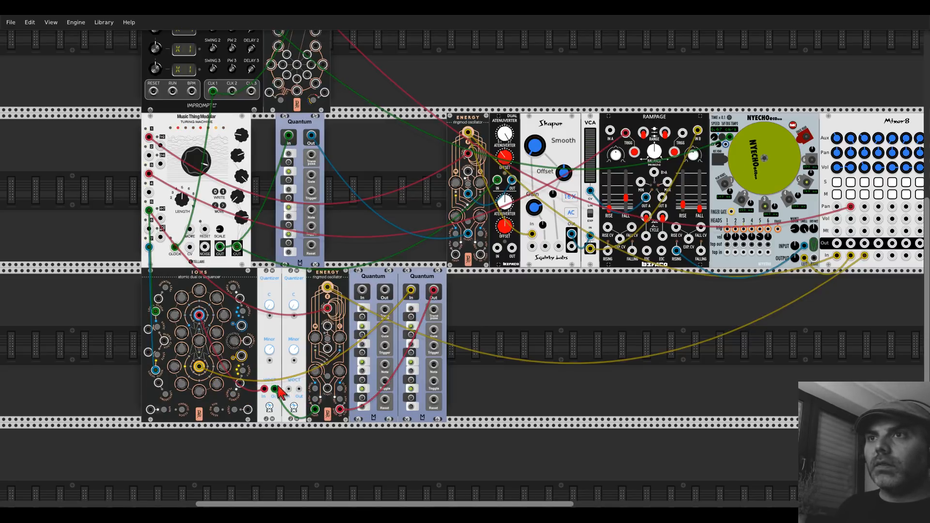
{"action": "left_click_drag", "start_coordinate": [275, 389], "coordinate": [362, 290]}
Step: Delete both remaining Quantizers between IONS and the lower Energy
{"action": "right_click", "coordinate": [271, 279]}
{"action": "left_click", "coordinate": [291, 369]}
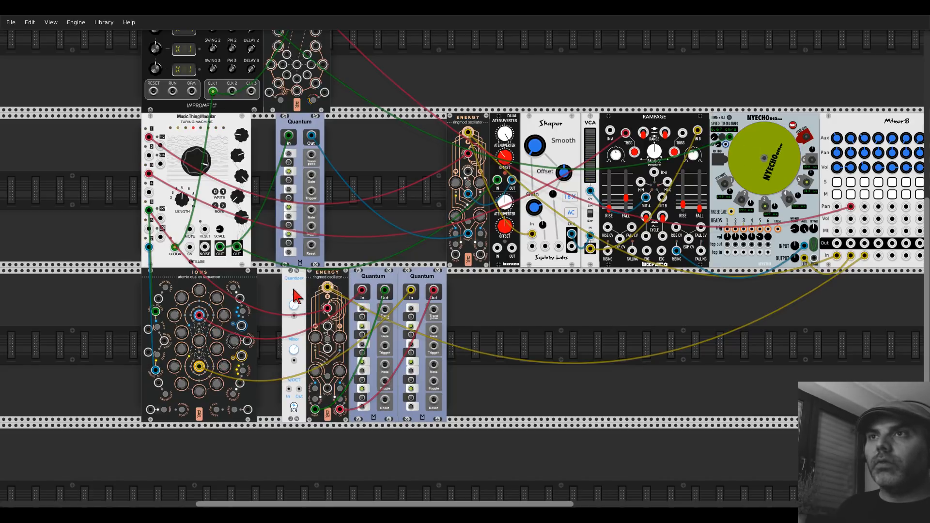
{"action": "right_click", "coordinate": [293, 288]}
{"action": "left_click", "coordinate": [300, 374]}
Step: Line up the two lower Quantums and Energy beside IONS, and move the upper Quantum against the Turing Machine
{"action": "left_click_drag", "start_coordinate": [319, 278], "coordinate": [264, 276]}
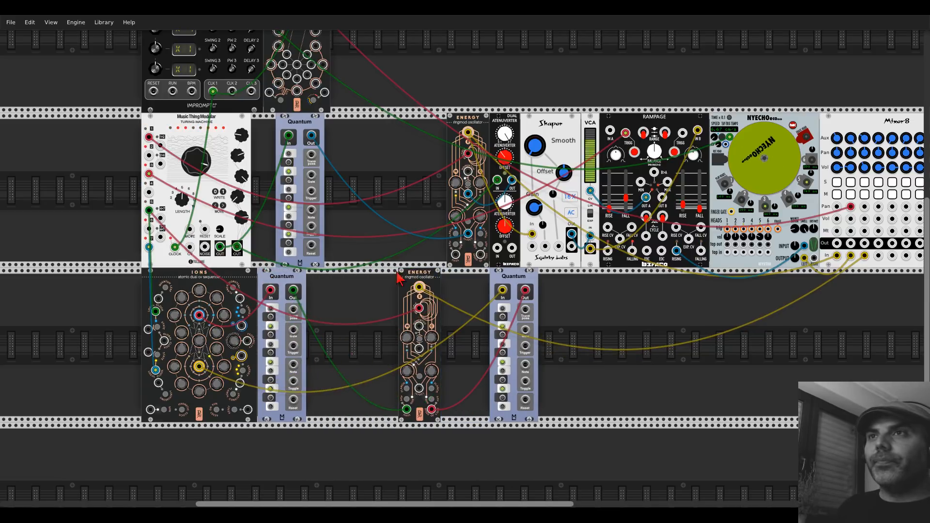
{"action": "left_click_drag", "start_coordinate": [514, 276], "coordinate": [330, 276]}
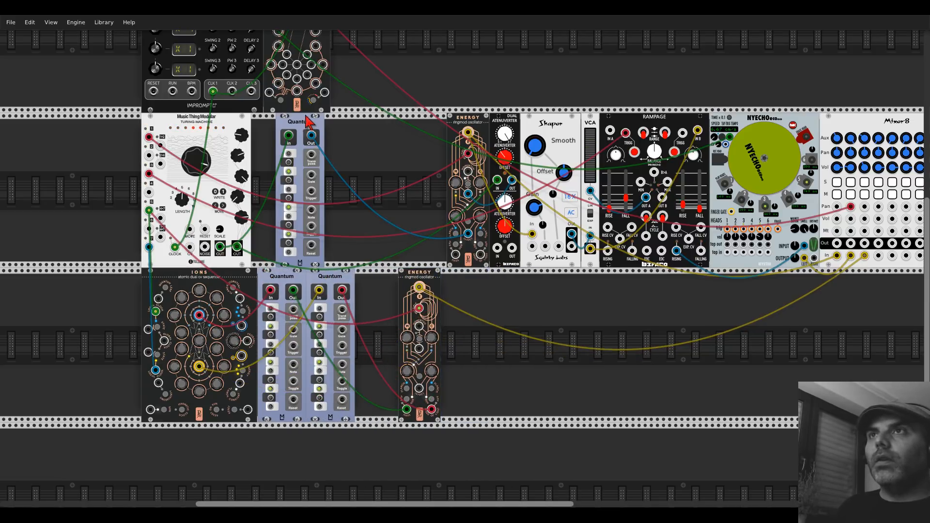
{"action": "left_click_drag", "start_coordinate": [306, 121], "coordinate": [282, 122]}
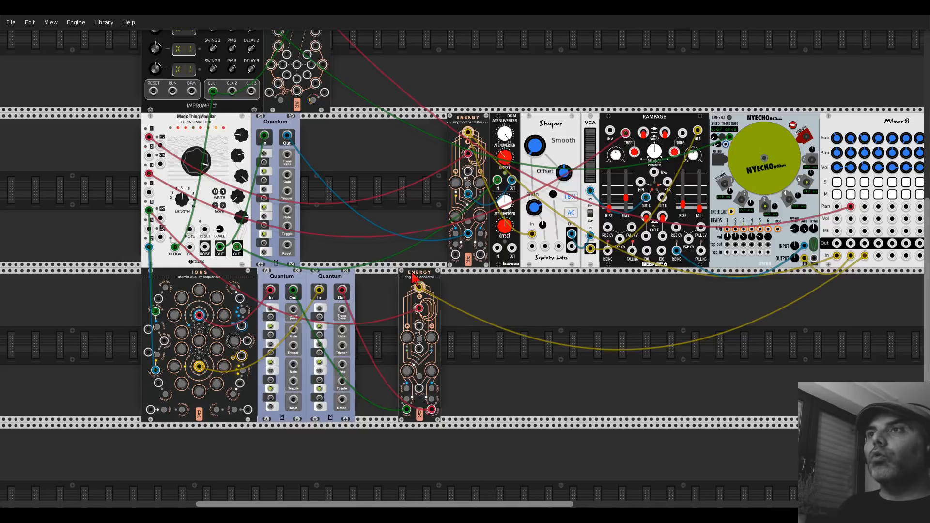
{"action": "left_click_drag", "start_coordinate": [413, 276], "coordinate": [342, 271]}
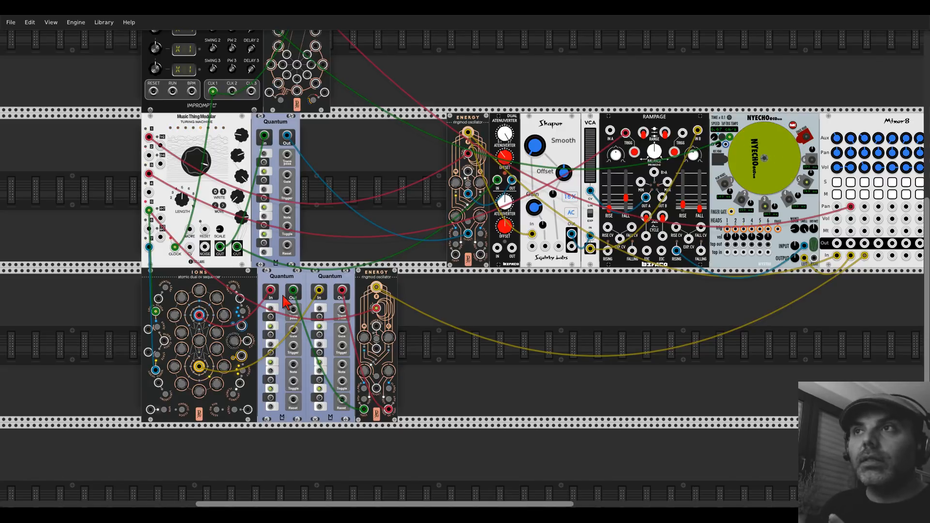
Step: Add a VCV MERGE module in the lower row, in the empty space past the lower Energy
{"action": "right_click", "coordinate": [461, 343]}
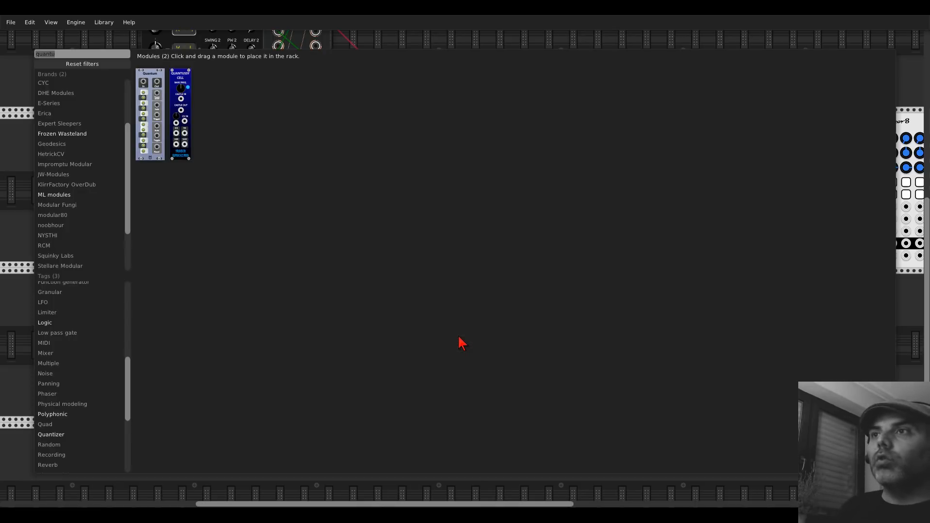
{"action": "key", "text": "Escape"}
{"action": "right_click", "coordinate": [462, 343]}
{"action": "type", "text": "merg"}
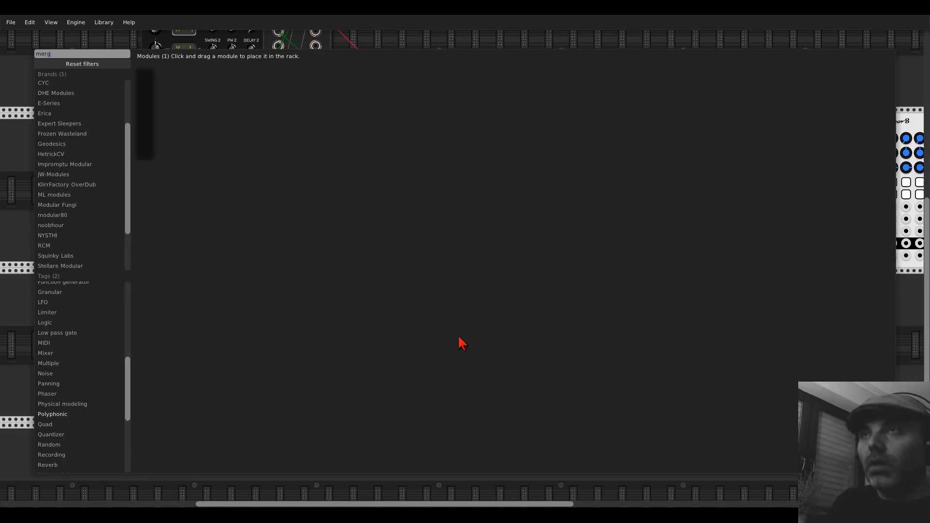
{"action": "left_click_drag", "start_coordinate": [145, 112], "coordinate": [489, 339]}
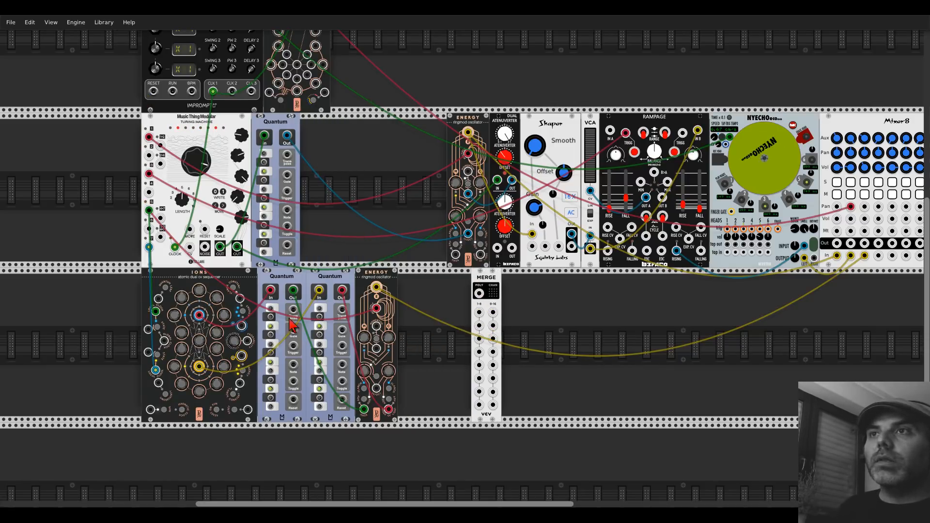
Step: Connect the outputs of the upper Quantum and the two lower Quantums to MERGE inputs 1, 2 and 3
{"action": "left_click_drag", "start_coordinate": [479, 313], "coordinate": [287, 136]}
{"action": "left_click_drag", "start_coordinate": [479, 326], "coordinate": [293, 290]}
{"action": "left_click_drag", "start_coordinate": [424, 327], "coordinate": [342, 290]}
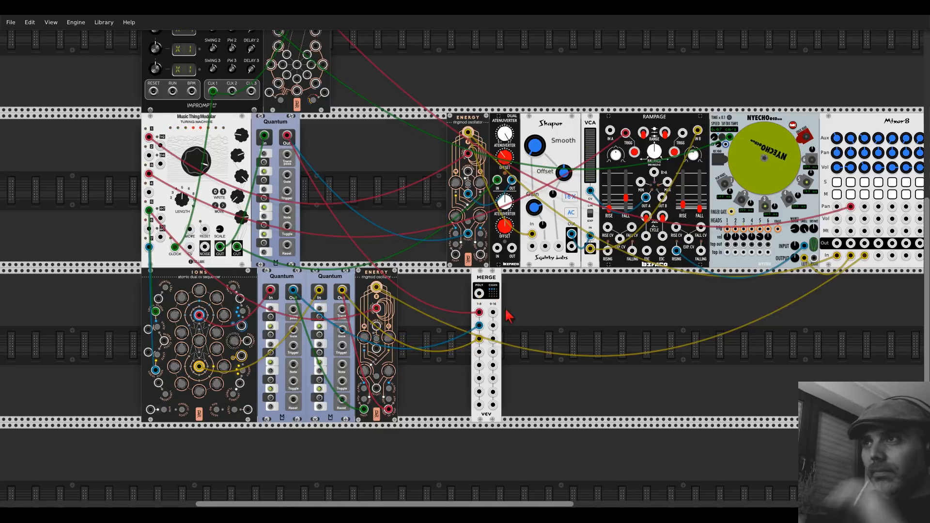
Step: Duplicate the upper Quantum, place the copy directly beside MERGE and toggle three of its scale notes
{"action": "key", "text": "ctrl+d"}
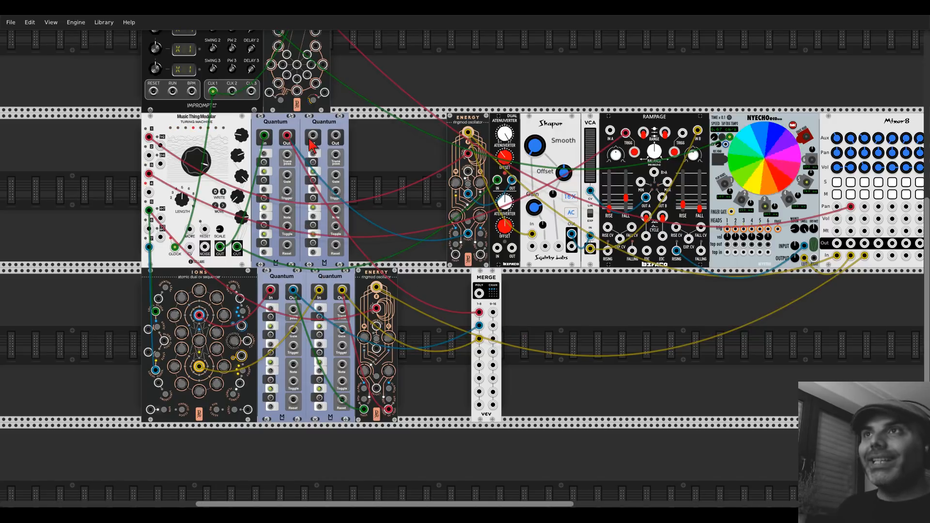
{"action": "left_click_drag", "start_coordinate": [320, 124], "coordinate": [513, 284]}
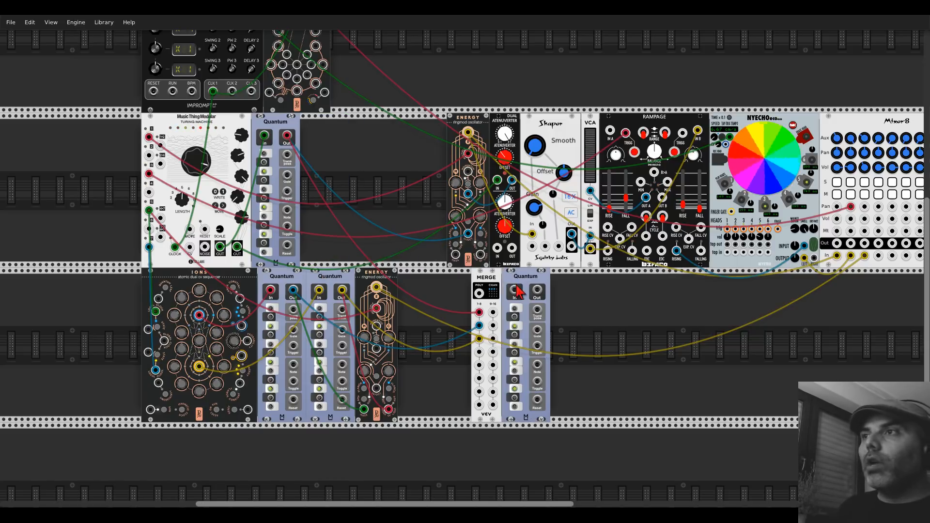
{"action": "left_click", "coordinate": [514, 406]}
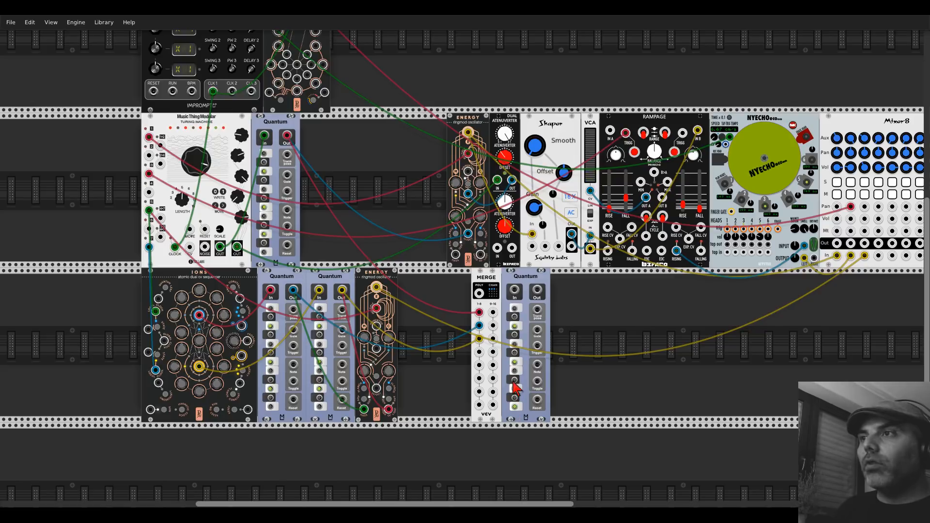
{"action": "left_click", "coordinate": [515, 380]}
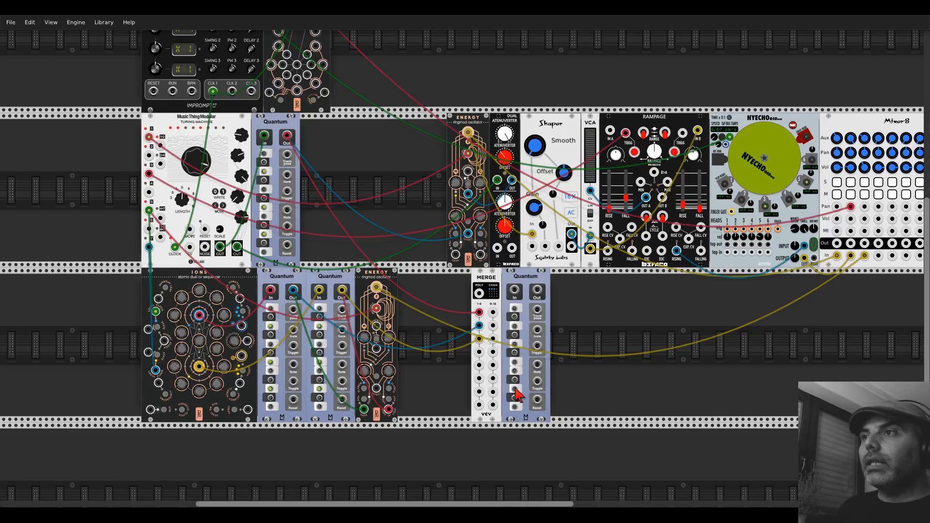
{"action": "left_click", "coordinate": [514, 319]}
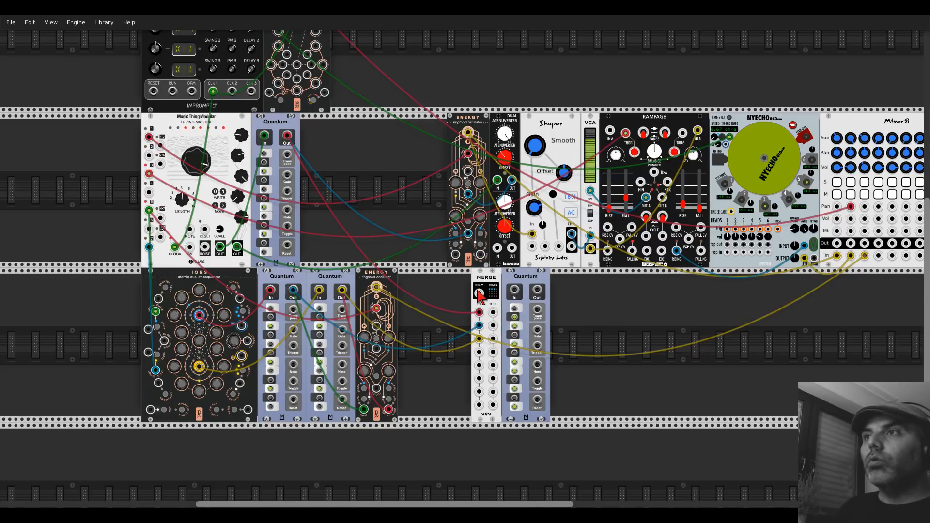
Step: Connect MERGE's poly output to the input of the adjacent Quantum
{"action": "left_click_drag", "start_coordinate": [480, 293], "coordinate": [514, 290]}
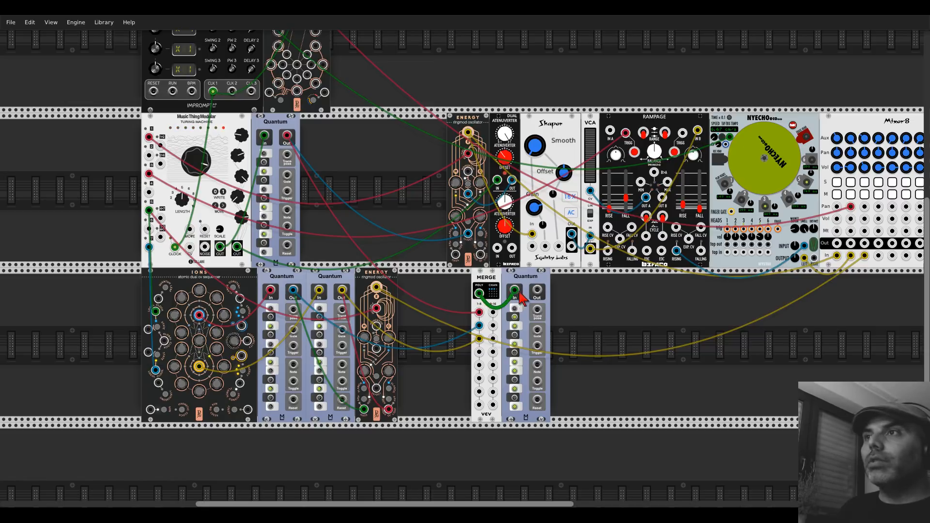
{"action": "scroll", "coordinate": [528, 294], "scroll_direction": "up", "scroll_amount": 4}
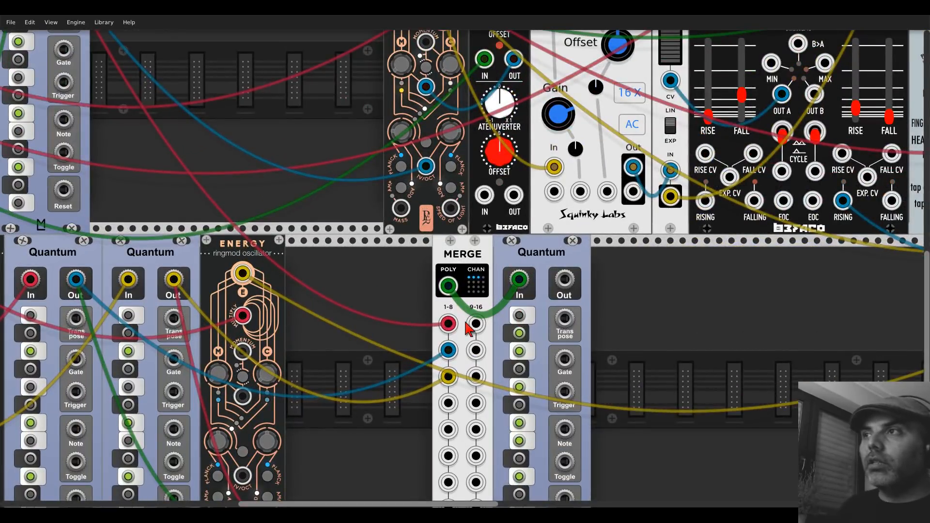
{"action": "scroll", "coordinate": [556, 328], "scroll_direction": "down", "scroll_amount": 6}
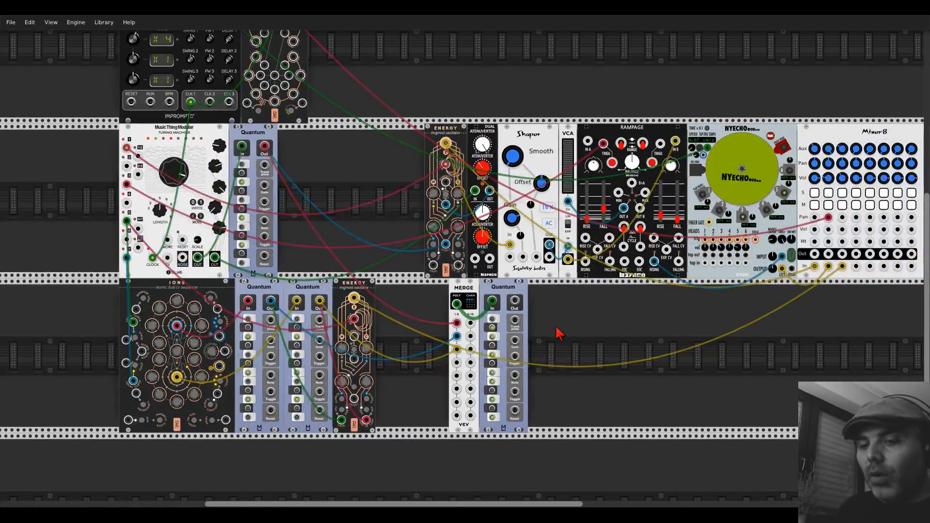
Step: Add a VCV SPLIT module directly beside the Quantum next to MERGE and connect that Quantum's output to SPLIT's poly input
{"action": "right_click", "coordinate": [557, 334]}
{"action": "type", "text": "split"}
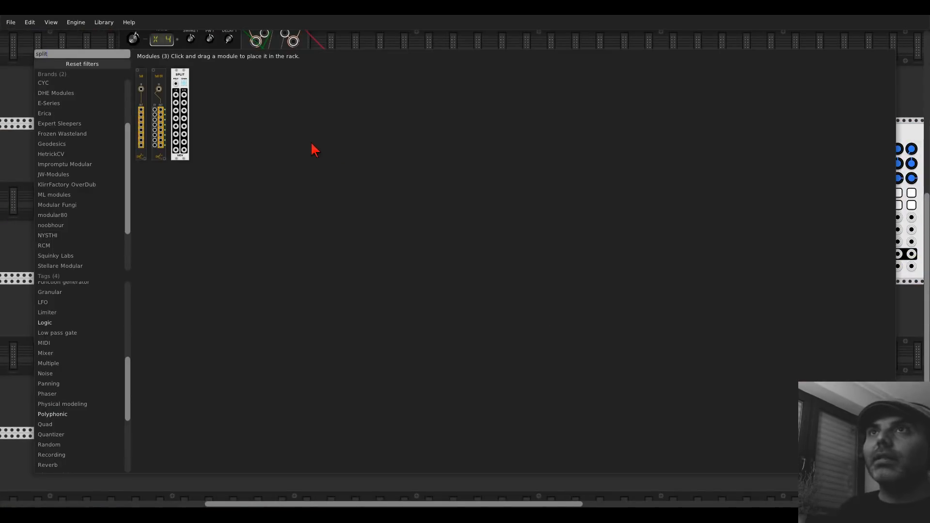
{"action": "left_click", "coordinate": [180, 116]}
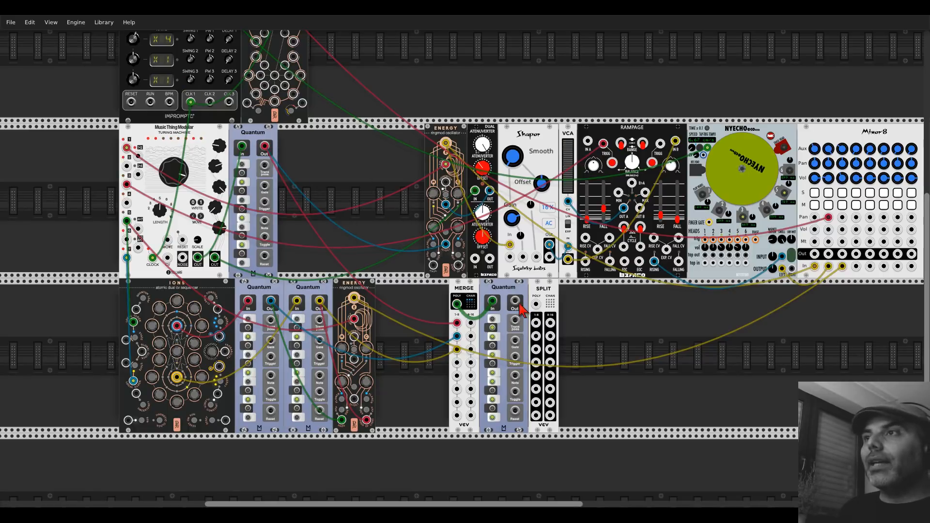
{"action": "left_click_drag", "start_coordinate": [516, 305], "coordinate": [536, 304]}
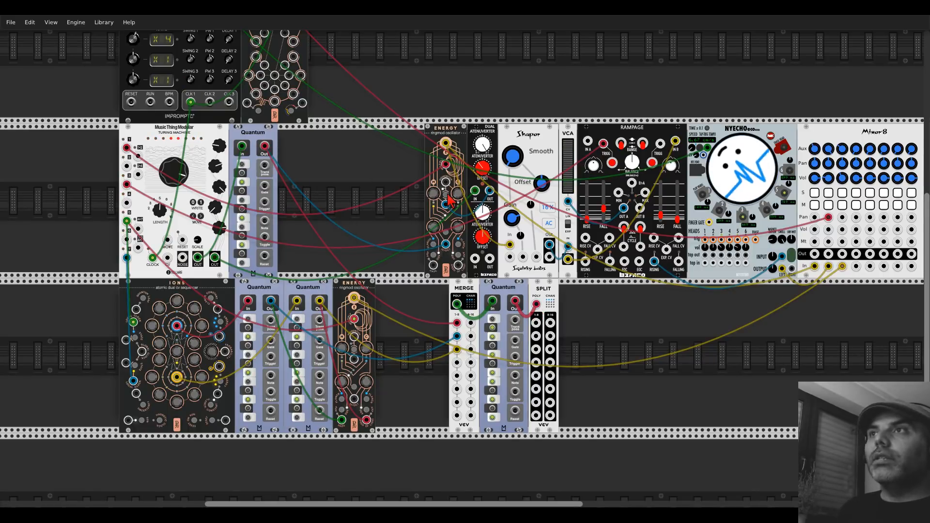
Step: Move the upper Energy-to-NYECHO chain against Quantum and connect SPLIT output 1 to the upper Energy, outputs 2 and 3 to the lower Energy's two bottom inputs
{"action": "left_click_drag", "start_coordinate": [751, 144], "coordinate": [562, 139]}
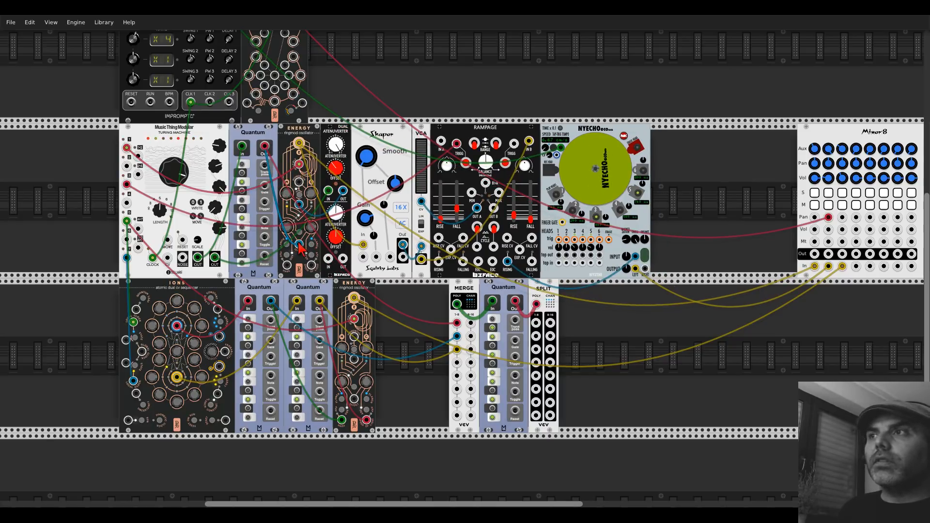
{"action": "left_click_drag", "start_coordinate": [299, 243], "coordinate": [536, 323]}
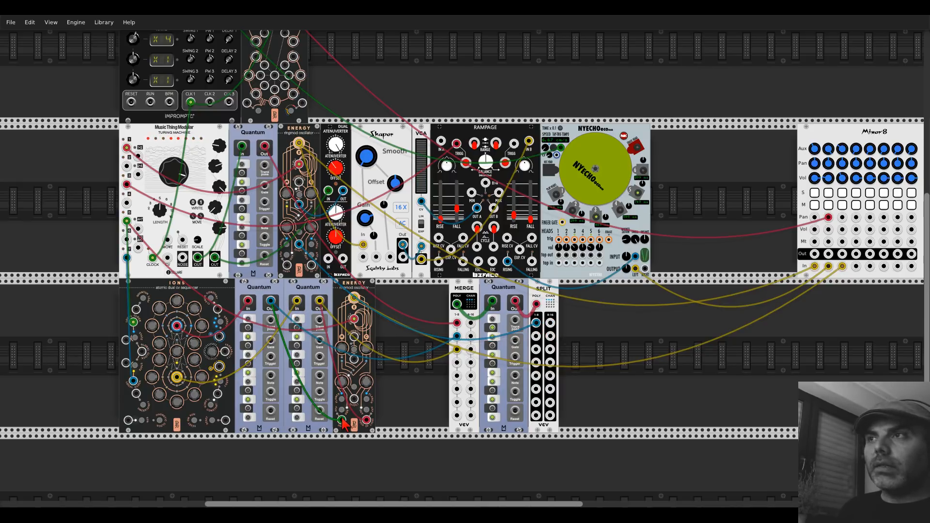
{"action": "left_click_drag", "start_coordinate": [342, 421], "coordinate": [536, 336]}
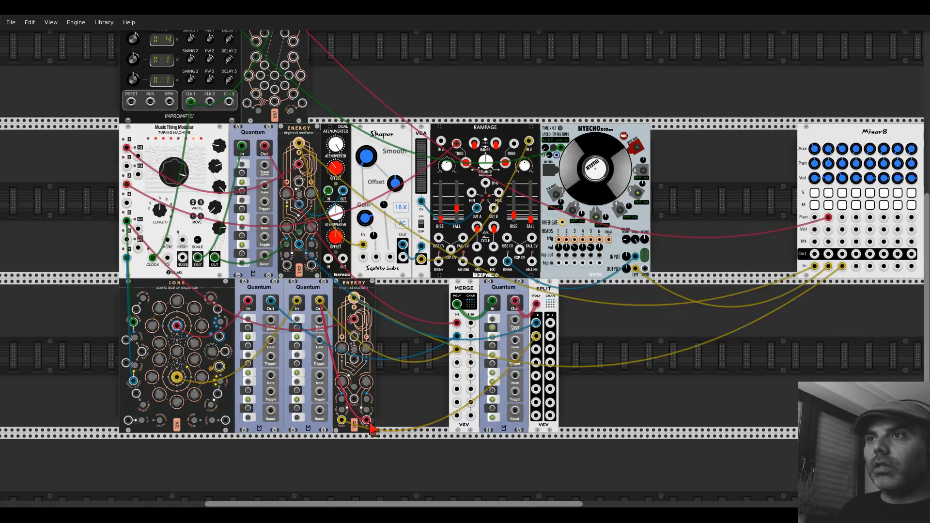
{"action": "left_click_drag", "start_coordinate": [367, 421], "coordinate": [536, 350]}
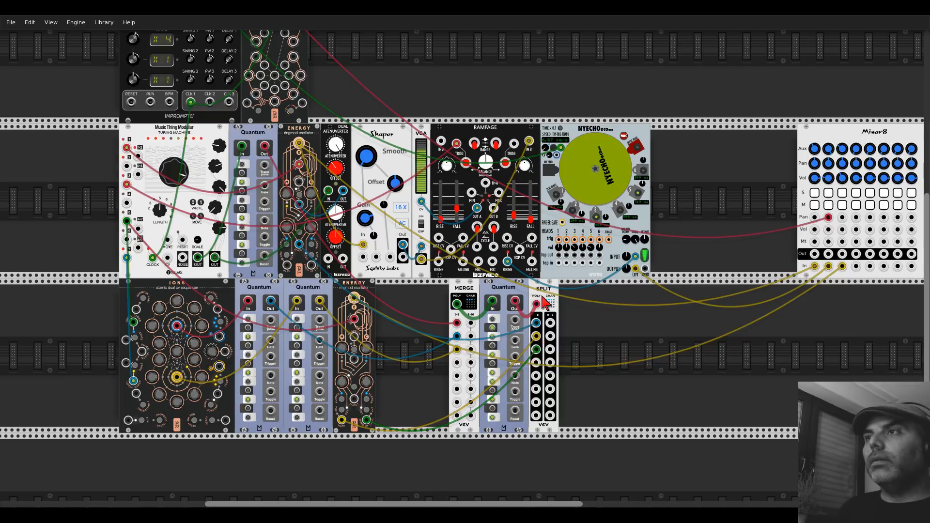
Step: Shift the MERGE, Quantum and SPLIT group closer to the lower Energy and set that Quantum's quantizer mode to Down
{"action": "left_click_drag", "start_coordinate": [548, 293], "coordinate": [523, 292]}
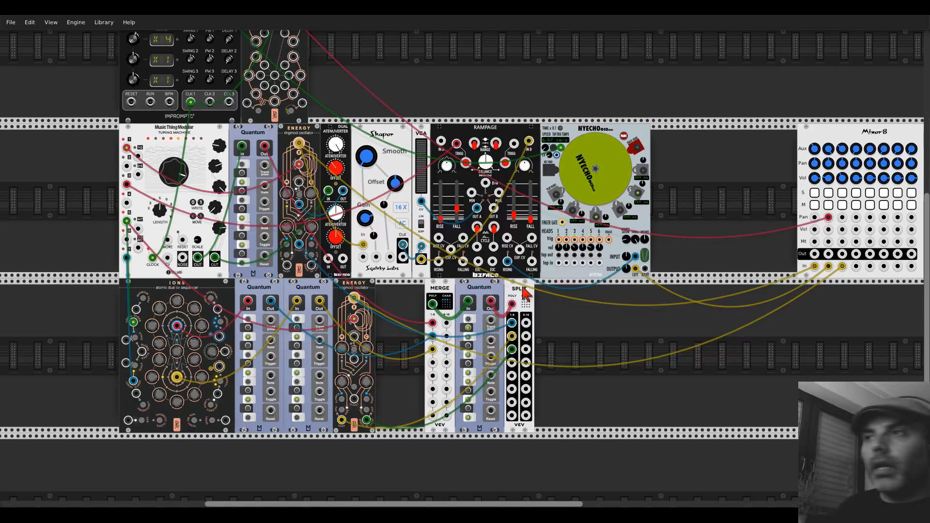
{"action": "right_click", "coordinate": [479, 290]}
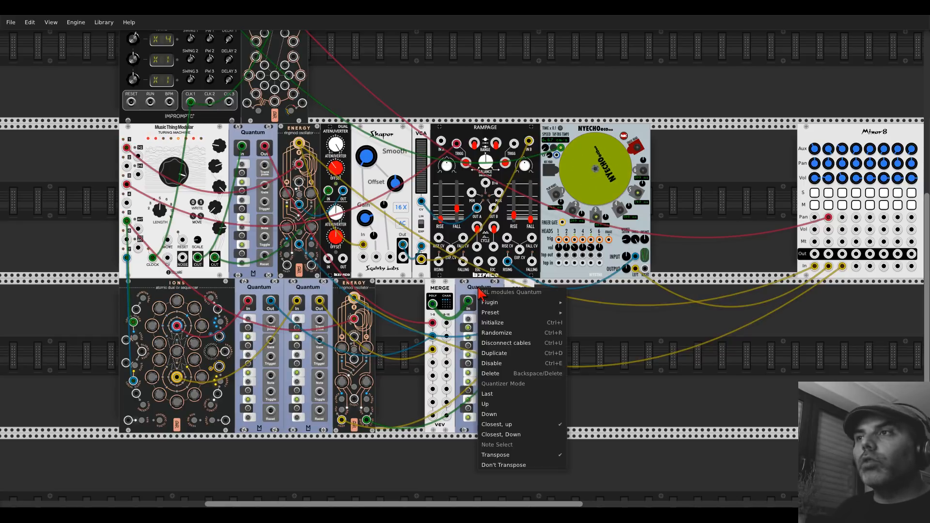
{"action": "left_click", "coordinate": [498, 415]}
Step: Add an ML modules Constants module in the lower row, a short distance past SPLIT
{"action": "scroll", "coordinate": [445, 359], "scroll_direction": "up", "scroll_amount": 3}
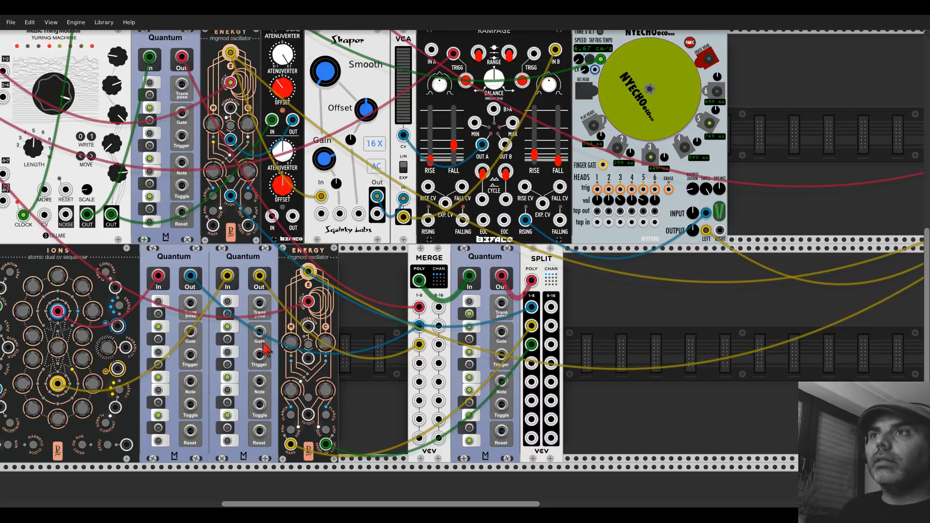
{"action": "left_click_drag", "start_coordinate": [355, 270], "coordinate": [410, 294]}
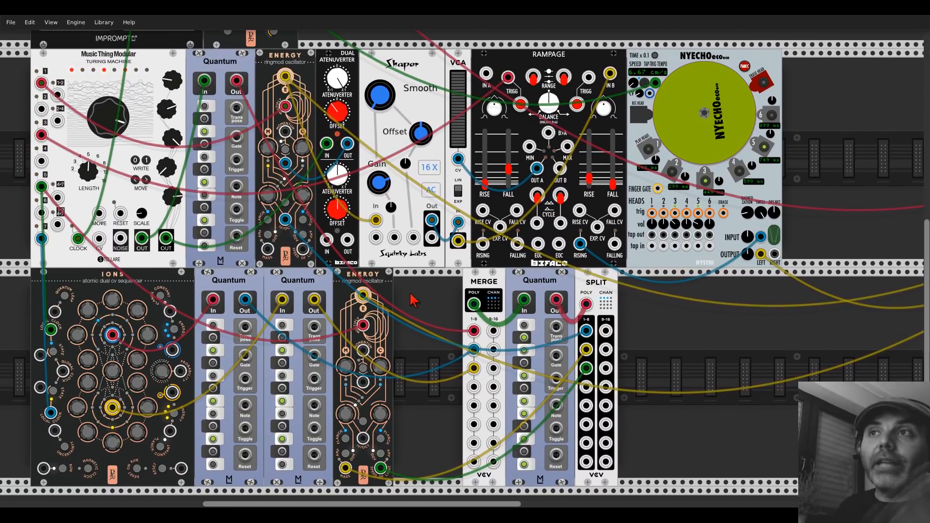
{"action": "right_click", "coordinate": [664, 330]}
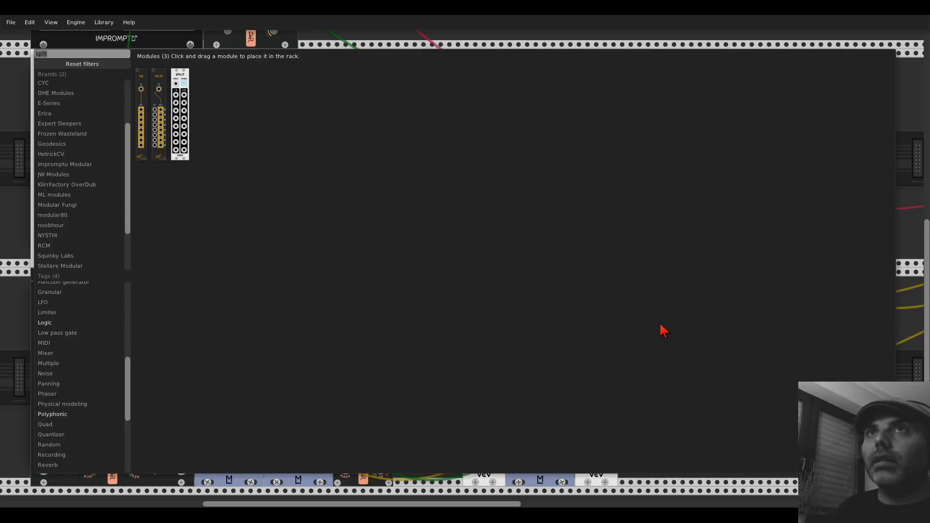
{"action": "type", "text": "consta"}
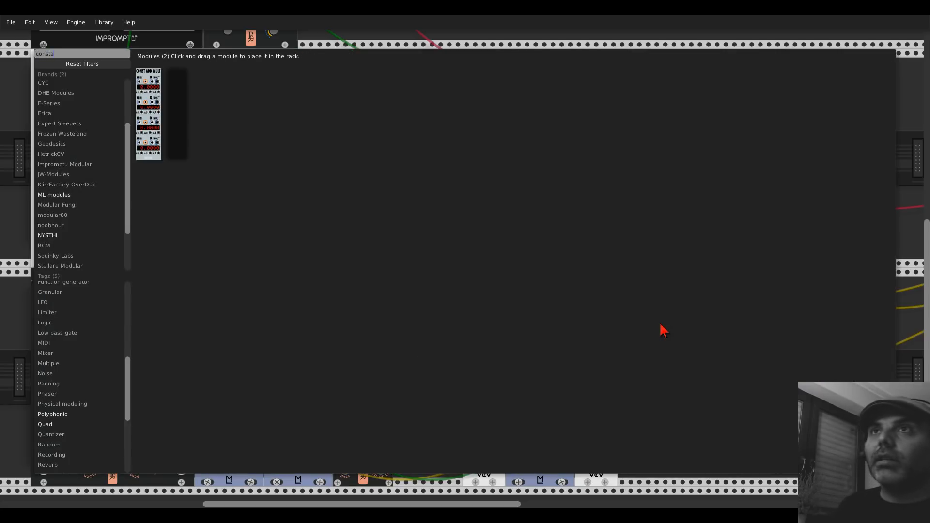
{"action": "left_click_drag", "start_coordinate": [176, 113], "coordinate": [714, 327]}
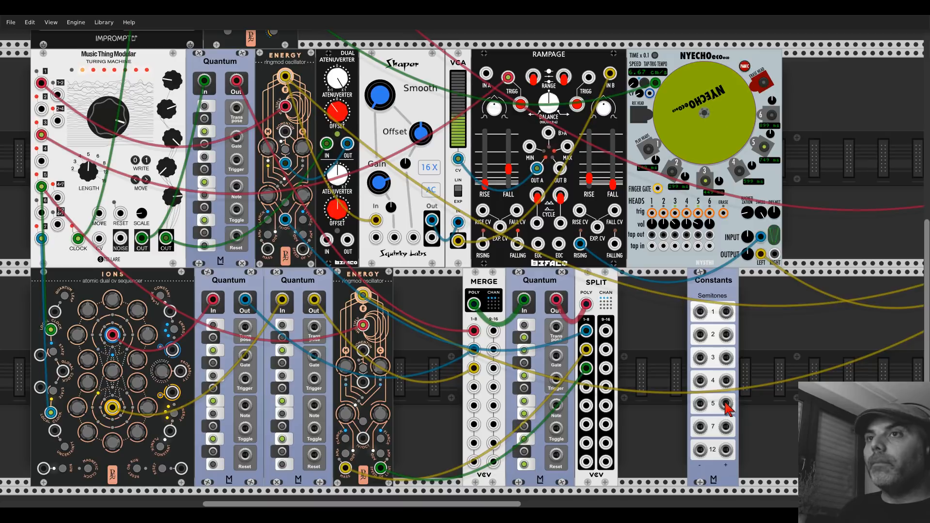
{"action": "left_click_drag", "start_coordinate": [727, 409], "coordinate": [652, 344]}
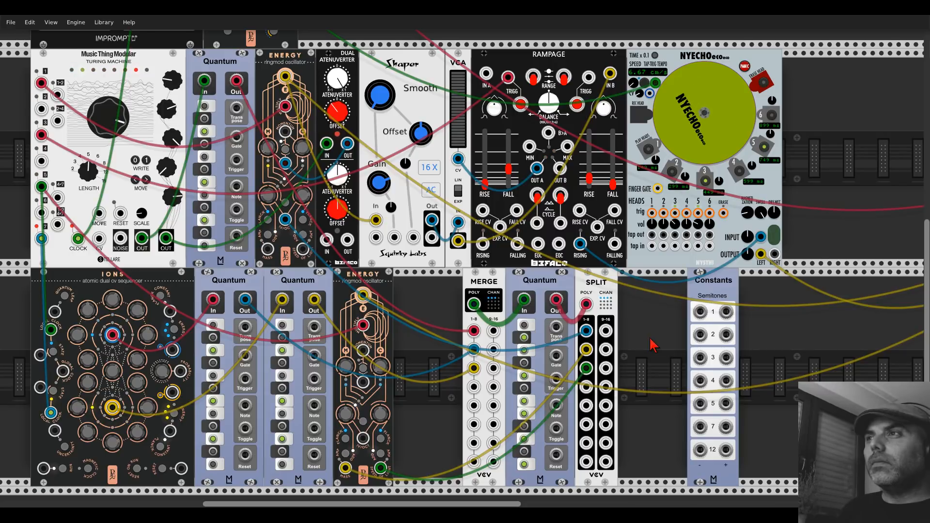
{"action": "left_click_drag", "start_coordinate": [726, 403], "coordinate": [805, 360]}
{"action": "type", "text": "sequential"}
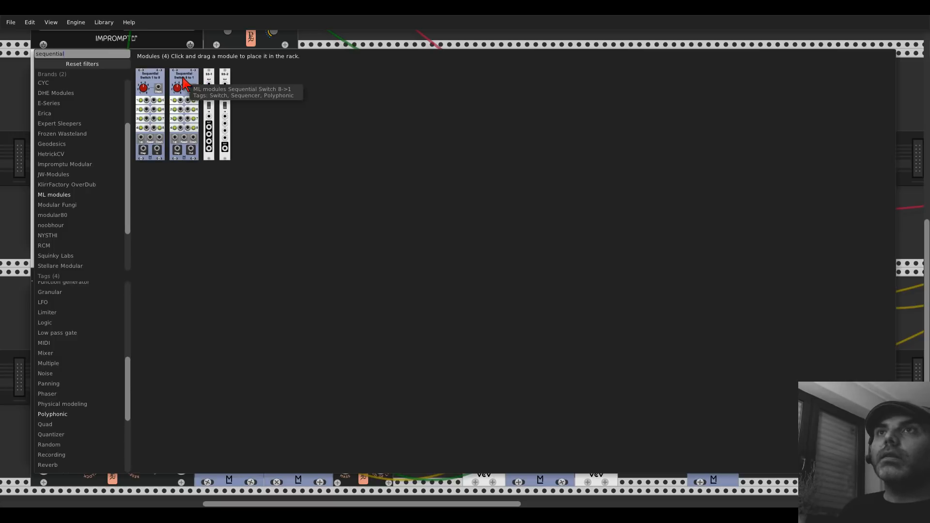
{"action": "left_click_drag", "start_coordinate": [184, 82], "coordinate": [24, 70]}
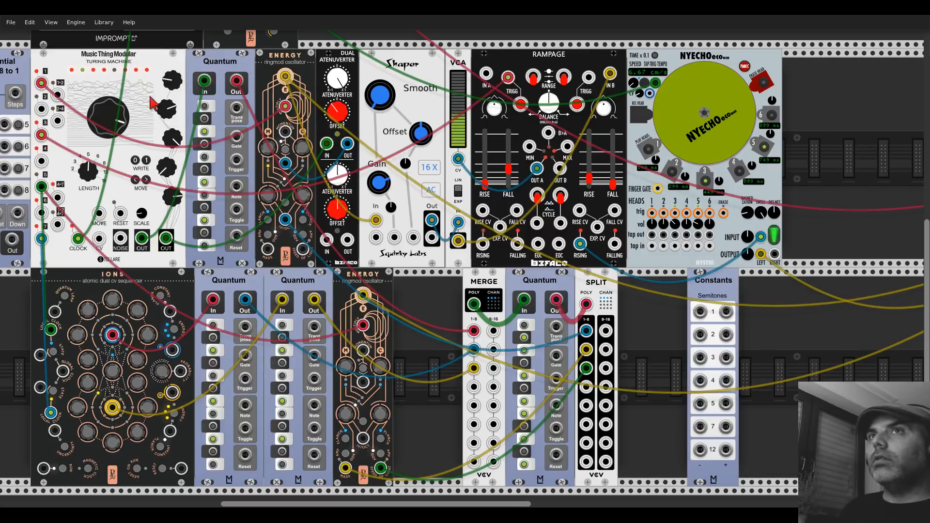
{"action": "right_click", "coordinate": [23, 70]}
{"action": "left_click", "coordinate": [33, 153]}
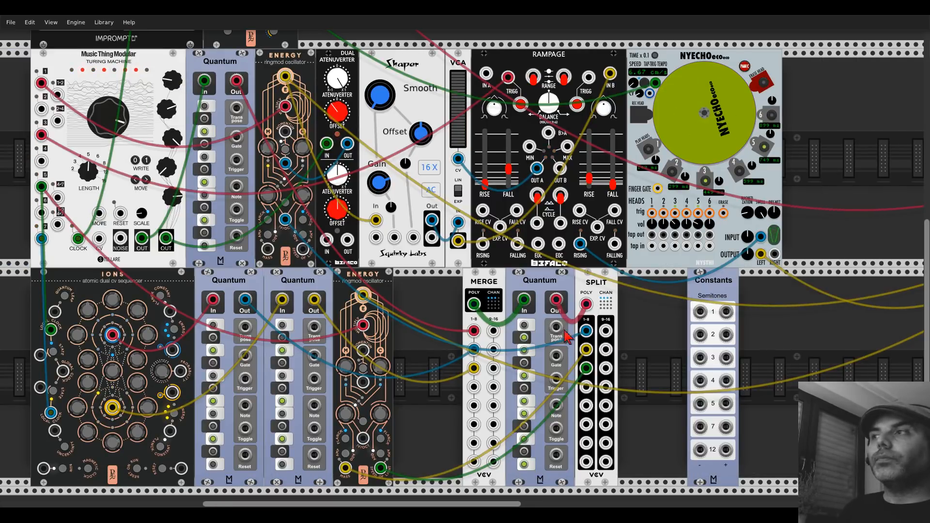
Step: Try feeding the +5 semitone output of Constants into a Sequential Switch 1 to 8 placed beside it, and delete the switch
{"action": "right_click", "coordinate": [717, 337]}
{"action": "left_click", "coordinate": [787, 321]}
{"action": "right_click", "coordinate": [785, 324]}
{"action": "left_click_drag", "start_coordinate": [142, 101], "coordinate": [750, 345]}
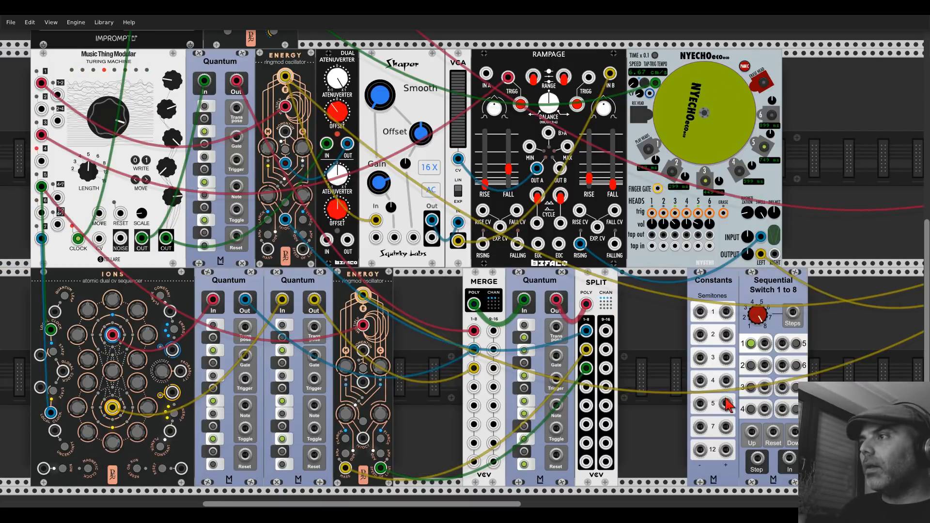
{"action": "left_click_drag", "start_coordinate": [724, 401], "coordinate": [789, 458]}
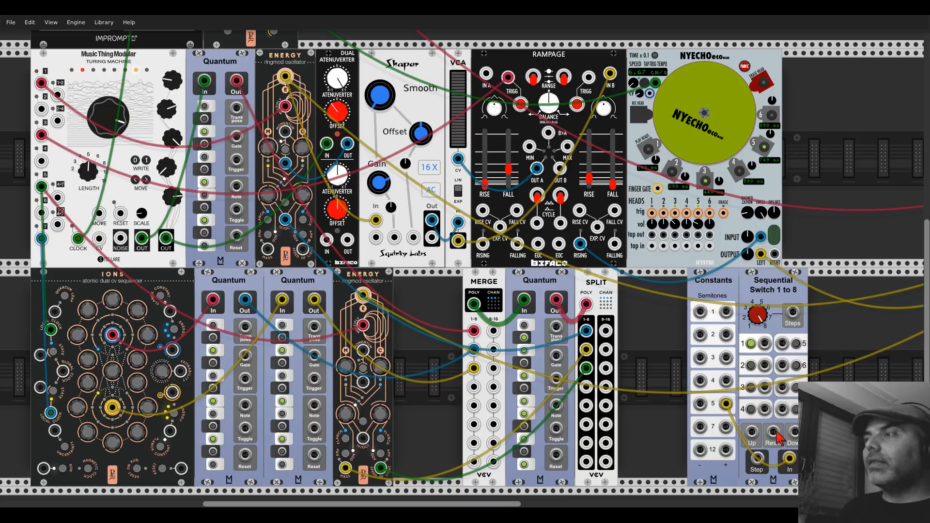
{"action": "right_click", "coordinate": [763, 291]}
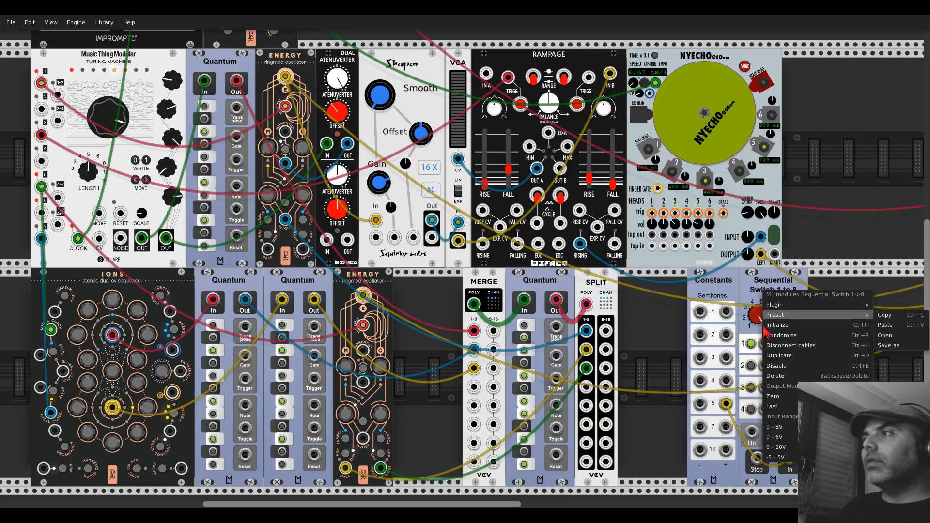
{"action": "left_click", "coordinate": [773, 376]}
Step: Try transposing the upper Quantum and the first two lower Quantums from Constants' +5 and +7 semitone outputs, and delete Constants
{"action": "left_click_drag", "start_coordinate": [727, 403], "coordinate": [237, 108]}
{"action": "left_click_drag", "start_coordinate": [245, 327], "coordinate": [726, 403]}
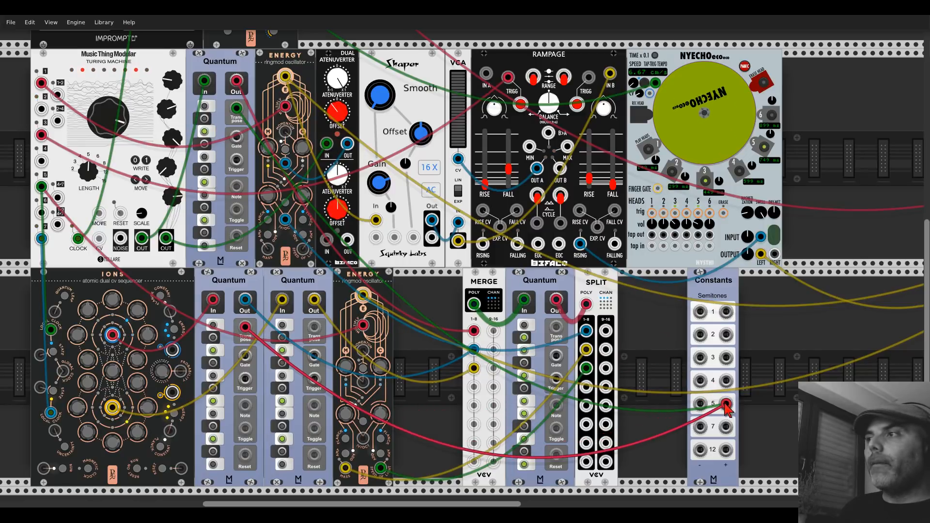
{"action": "left_click_drag", "start_coordinate": [315, 330], "coordinate": [726, 403]}
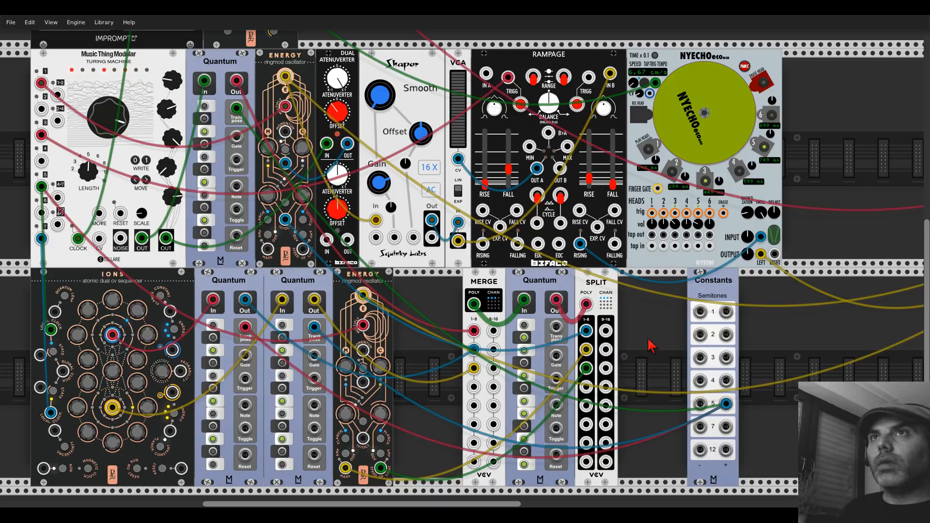
{"action": "left_click_drag", "start_coordinate": [726, 404], "coordinate": [726, 427]}
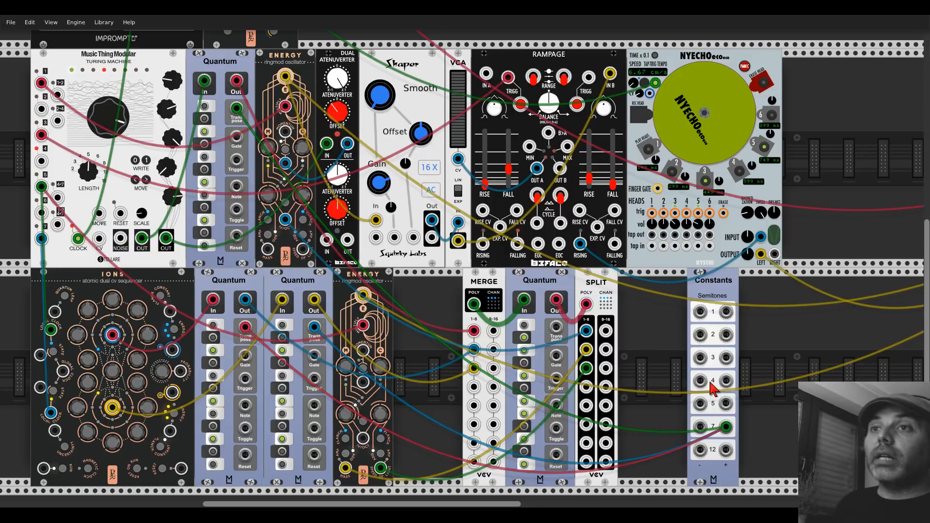
{"action": "right_click", "coordinate": [701, 297]}
{"action": "left_click", "coordinate": [717, 383]}
Step: Add a Befaco Dual Atenuverter past SPLIT and connect its first output to the Transpose inputs of the upper and first two lower Quantums
{"action": "right_click", "coordinate": [710, 367]}
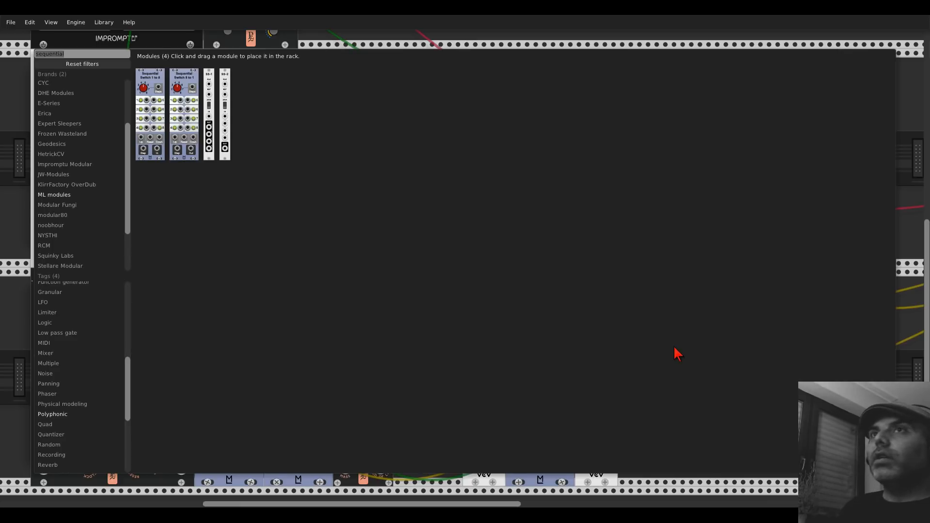
{"action": "type", "text": "dual"}
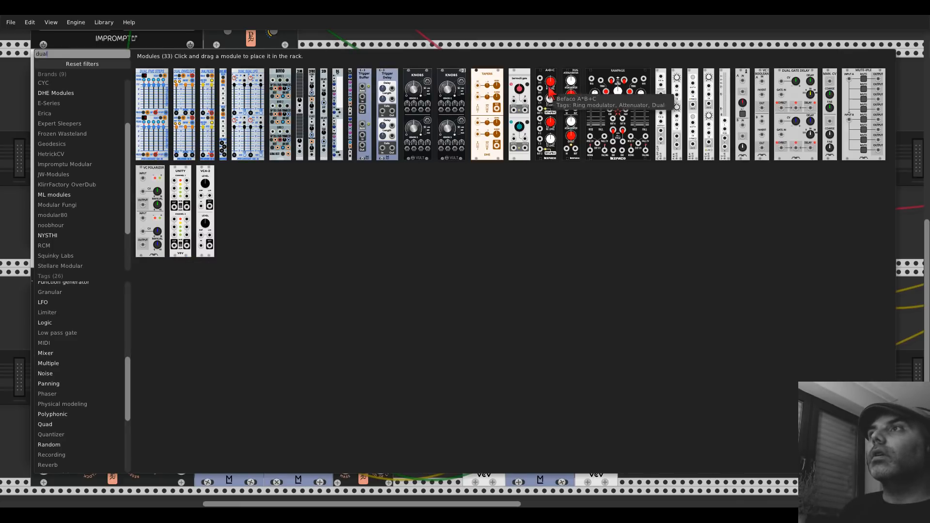
{"action": "left_click_drag", "start_coordinate": [571, 111], "coordinate": [237, 108]}
{"action": "left_click_drag", "start_coordinate": [251, 332], "coordinate": [710, 362]}
{"action": "left_click_drag", "start_coordinate": [314, 327], "coordinate": [710, 362]}
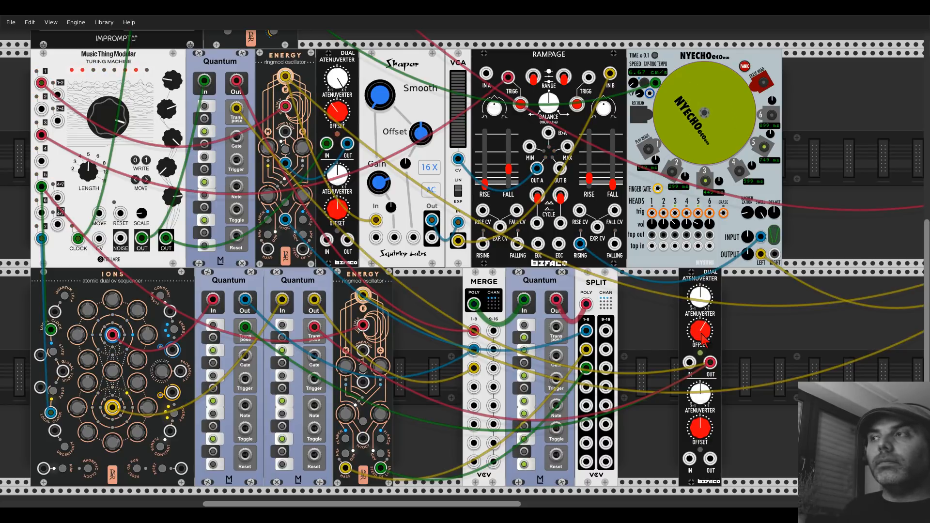
Step: Save the patch and move the MERGE, Quantum and SPLIT group and the new Dual Atenuverter closer to the lower Energy
{"action": "left_click", "coordinate": [10, 22]}
{"action": "left_click", "coordinate": [19, 54]}
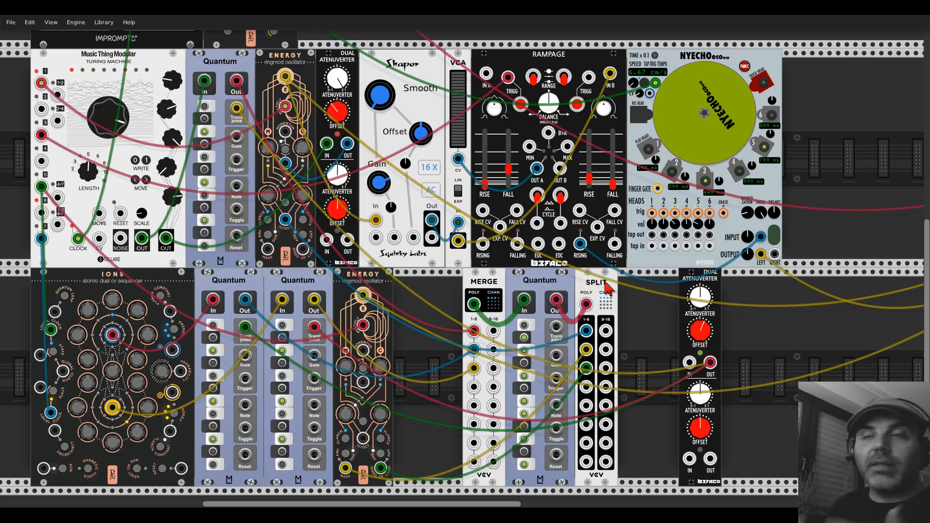
{"action": "left_click_drag", "start_coordinate": [606, 288], "coordinate": [569, 286]}
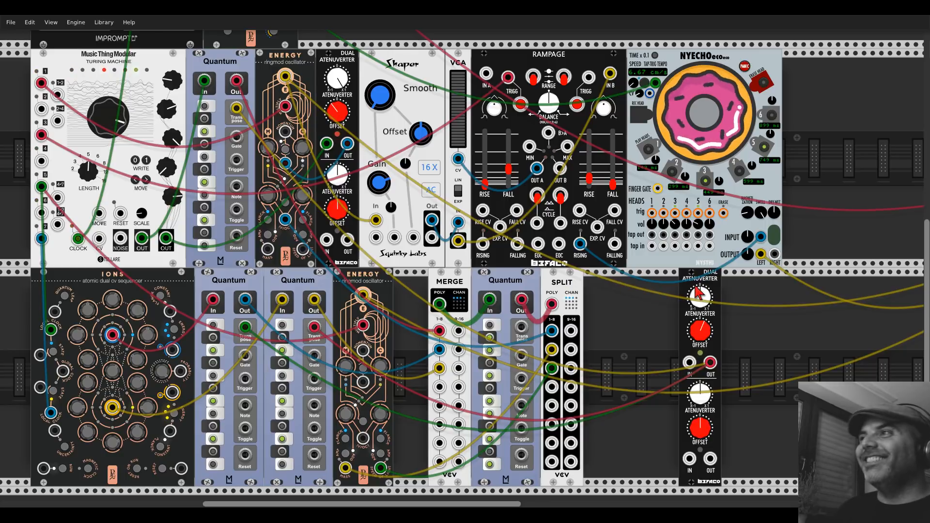
{"action": "left_click_drag", "start_coordinate": [688, 278], "coordinate": [627, 278]}
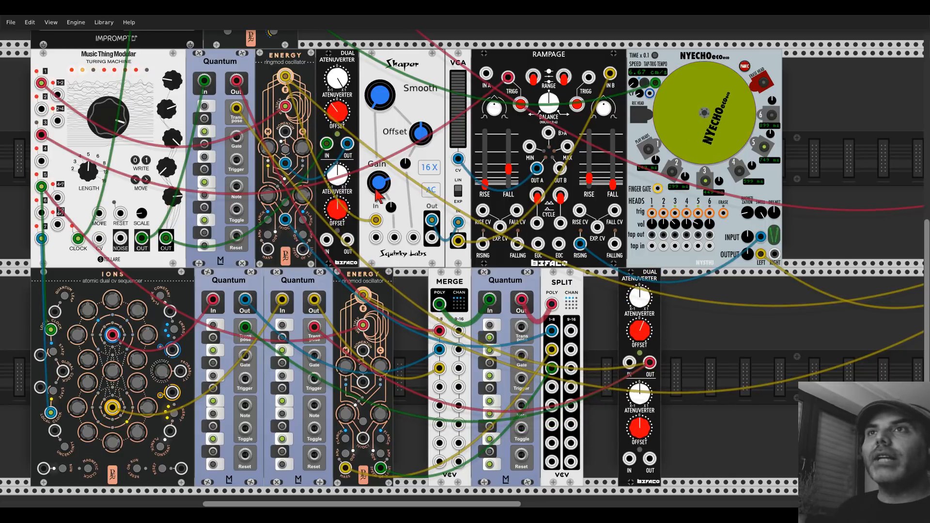
Step: Add a VCV SEQ-3 sequencer in the top row past Branes, above Shaper and Rampage
{"action": "scroll", "coordinate": [377, 191], "scroll_direction": "down", "scroll_amount": 3}
{"action": "scroll", "coordinate": [377, 192], "scroll_direction": "up", "scroll_amount": 3}
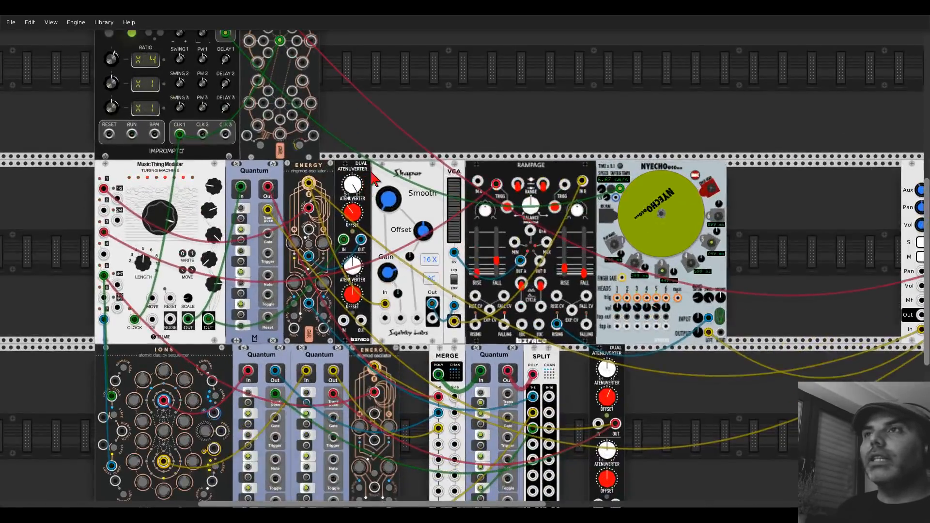
{"action": "scroll", "coordinate": [368, 183], "scroll_direction": "down", "scroll_amount": 1}
{"action": "scroll", "coordinate": [374, 179], "scroll_direction": "down", "scroll_amount": 1}
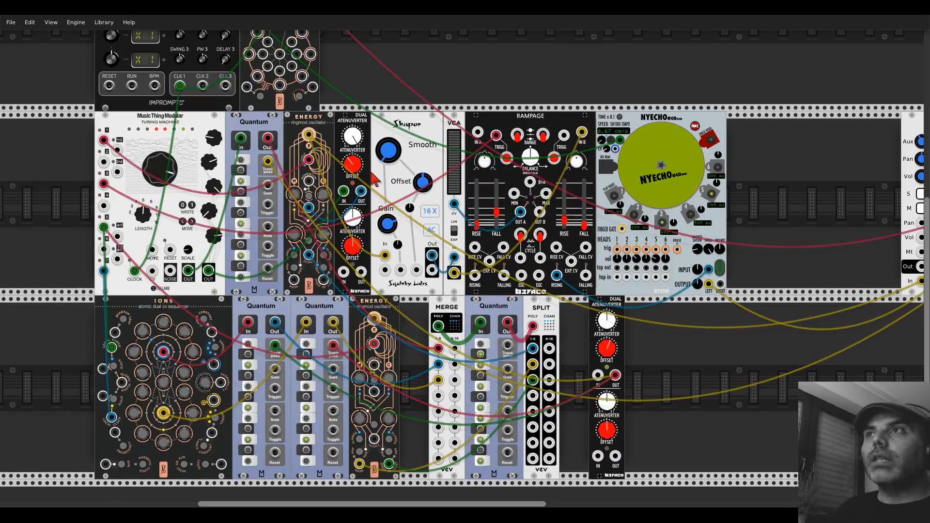
{"action": "scroll", "coordinate": [418, 212], "scroll_direction": "up", "scroll_amount": 6}
{"action": "right_click", "coordinate": [434, 166]}
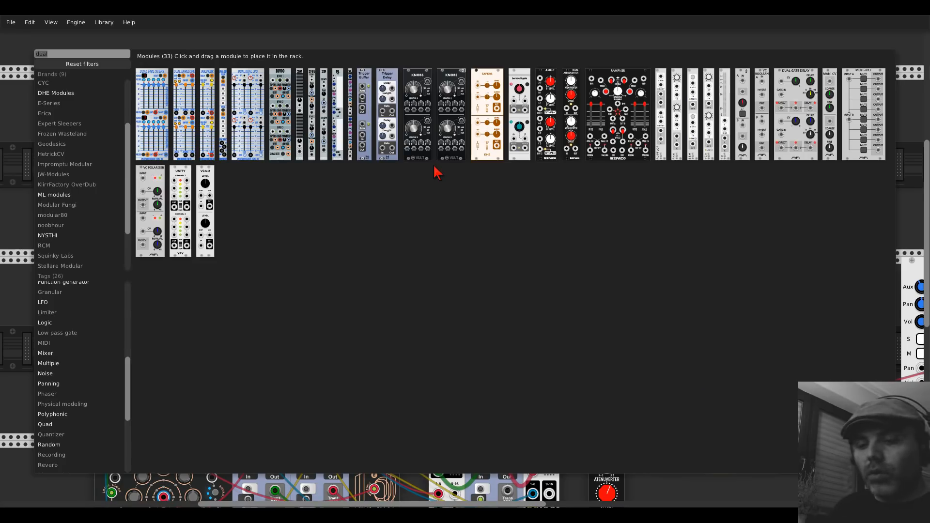
{"action": "type", "text": "seq"}
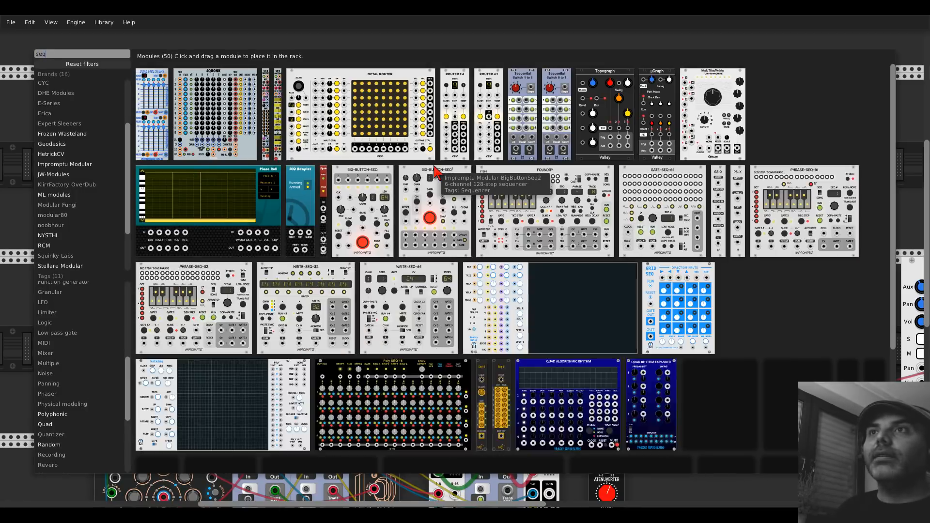
{"action": "type", "text": "-3"}
{"action": "left_click_drag", "start_coordinate": [406, 102], "coordinate": [447, 137]}
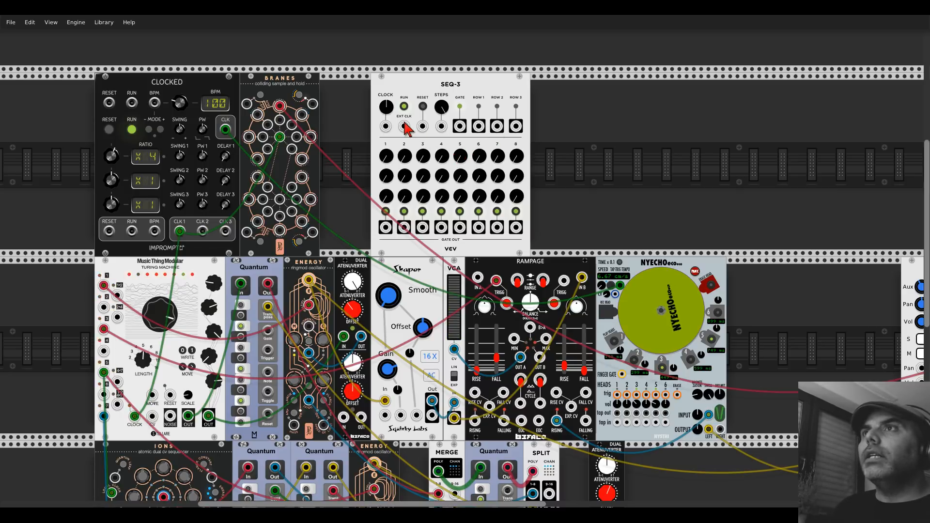
Step: Patch SEQ-3's external clock input to Clocked's CLK 2 output and set that clock's ratio to /8
{"action": "left_click_drag", "start_coordinate": [407, 129], "coordinate": [202, 231]}
{"action": "mouse_move", "coordinate": [111, 180]}
{"action": "left_mouse_down"}
{"action": "mouse_move", "coordinate": [111, 196]}
{"action": "mouse_move", "coordinate": [111, 185]}
{"action": "left_mouse_up"}
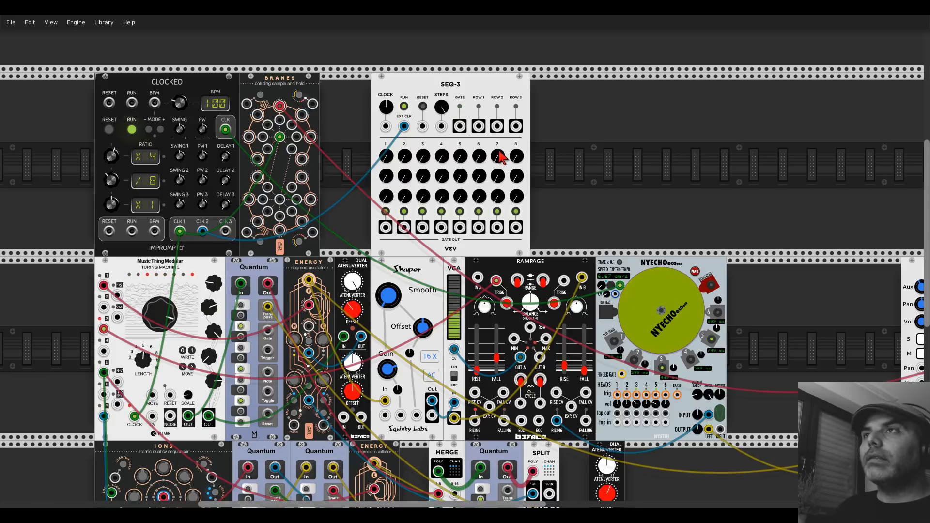
Step: Add a VCV MERGE beside SEQ-3 and connect the Row 1, Row 2 and Row 3 outputs to its first three inputs
{"action": "right_click", "coordinate": [553, 144]}
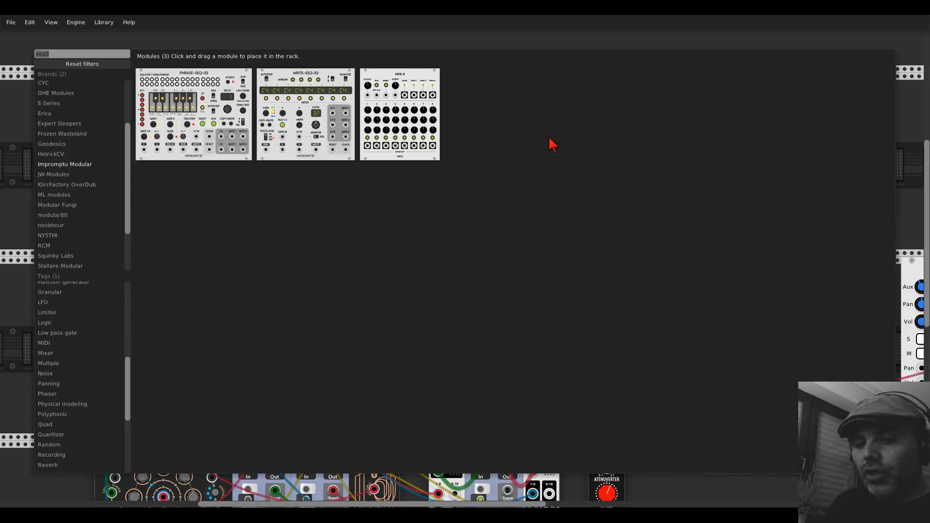
{"action": "type", "text": "merga"}
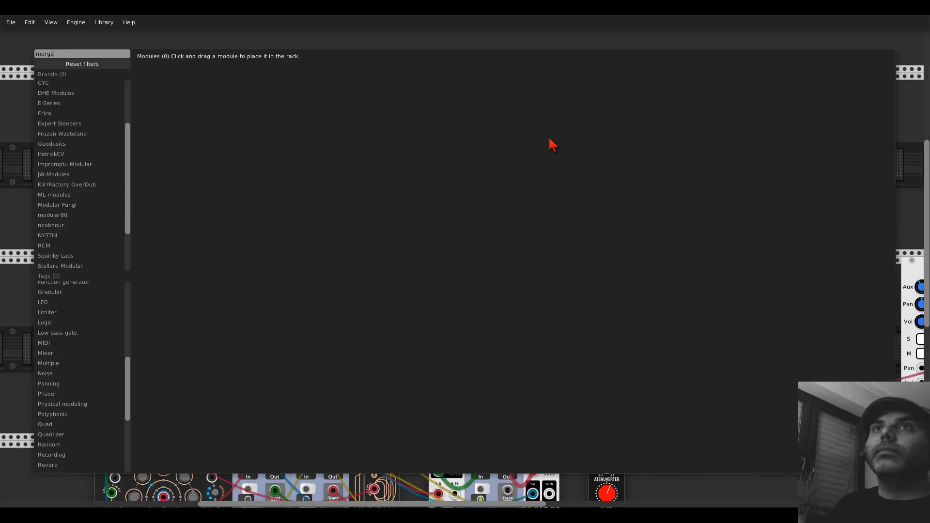
{"action": "key", "text": "BackSpace"}
{"action": "left_click_drag", "start_coordinate": [141, 103], "coordinate": [541, 141]}
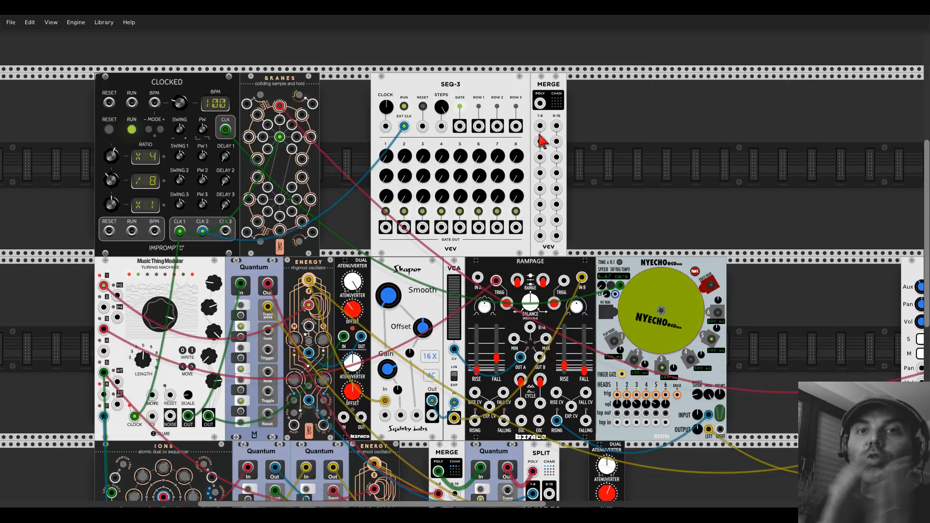
{"action": "left_click_drag", "start_coordinate": [479, 126], "coordinate": [540, 157]}
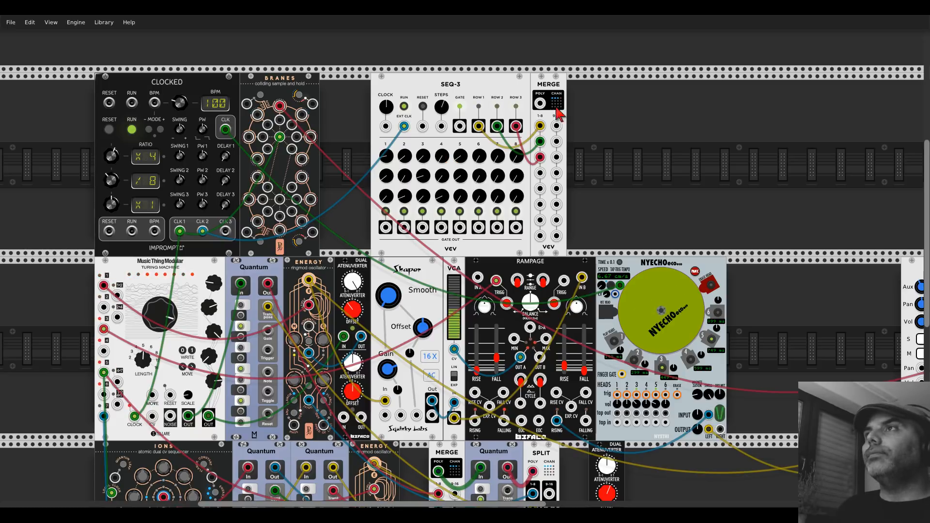
{"action": "scroll", "coordinate": [555, 95], "scroll_direction": "up", "scroll_amount": 5}
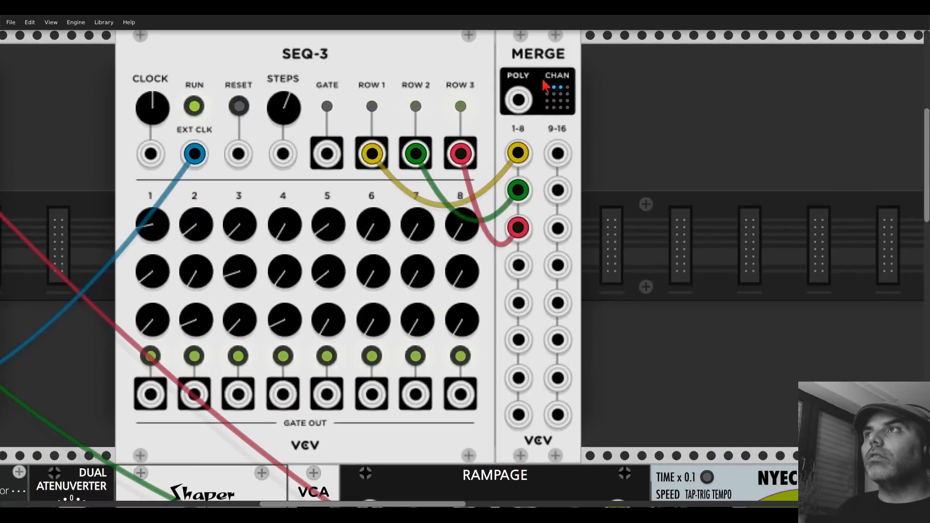
{"action": "scroll", "coordinate": [642, 211], "scroll_direction": "down", "scroll_amount": 3}
{"action": "scroll", "coordinate": [642, 209], "scroll_direction": "down", "scroll_amount": 3}
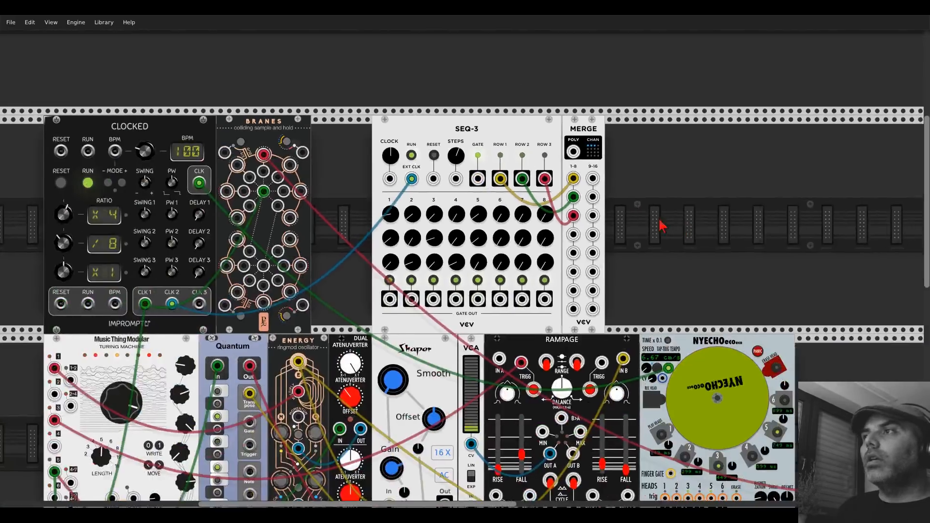
Step: Add the second Vult BASAL smooth oscillator variant in the top row, just past the new MERGE
{"action": "left_click_drag", "start_coordinate": [678, 224], "coordinate": [551, 206]}
{"action": "right_click", "coordinate": [551, 206]}
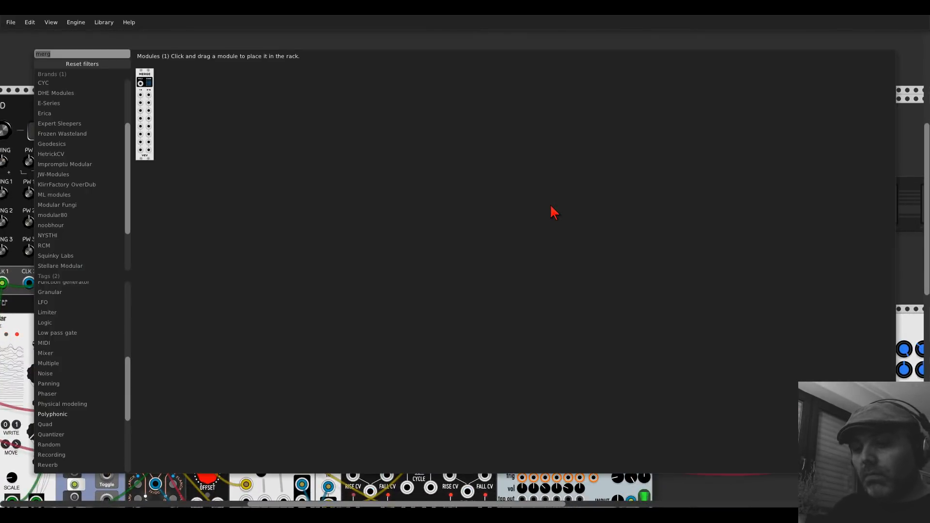
{"action": "type", "text": "basal"}
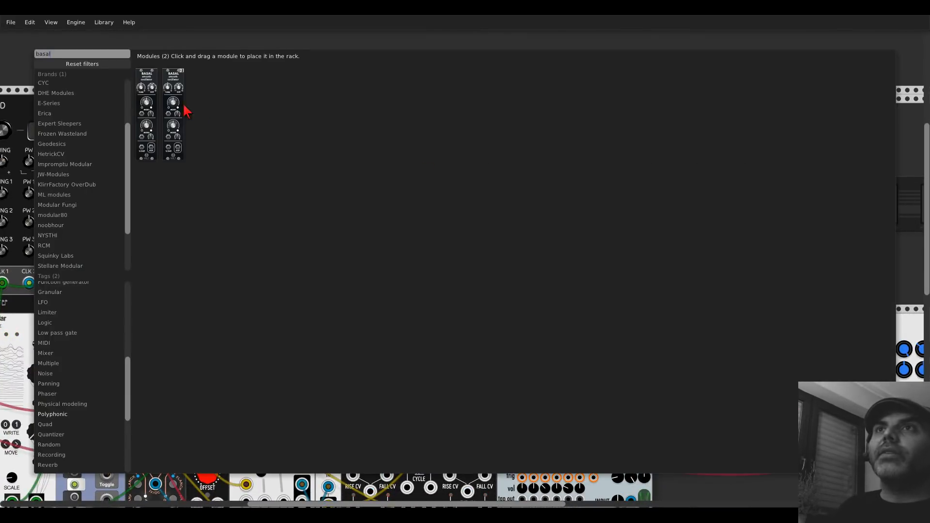
{"action": "left_click_drag", "start_coordinate": [184, 109], "coordinate": [535, 189]}
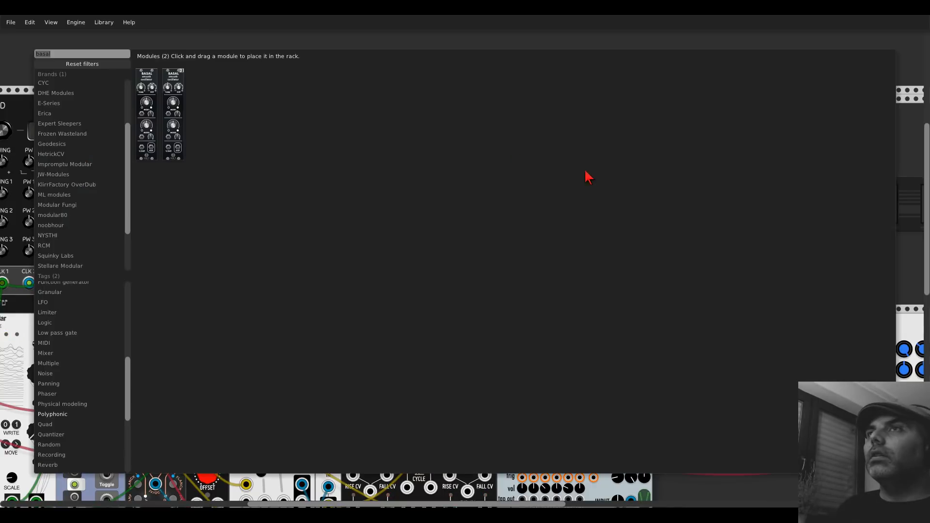
Step: Clear the module browser's filters and look through the modules tagged Polyphonic
{"action": "left_click", "coordinate": [87, 64]}
{"action": "scroll", "coordinate": [101, 356], "scroll_direction": "down", "scroll_amount": 3}
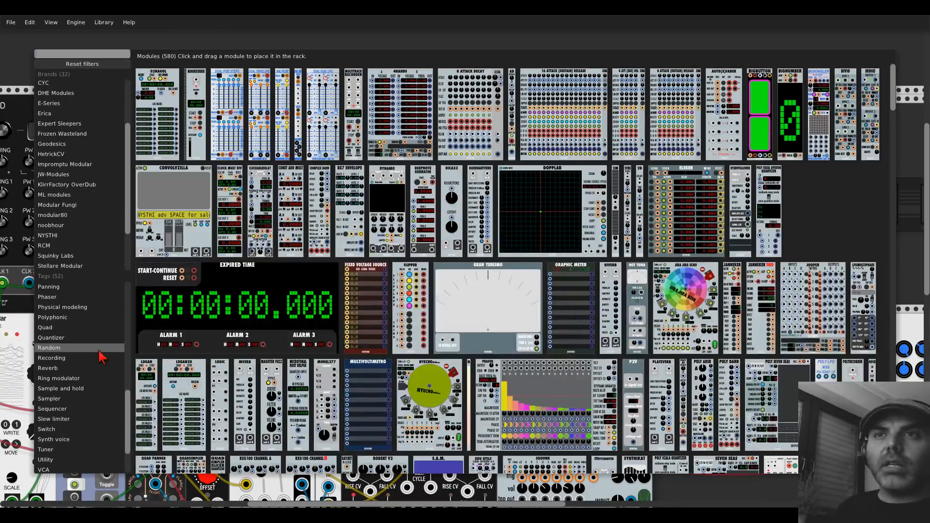
{"action": "left_click", "coordinate": [64, 319]}
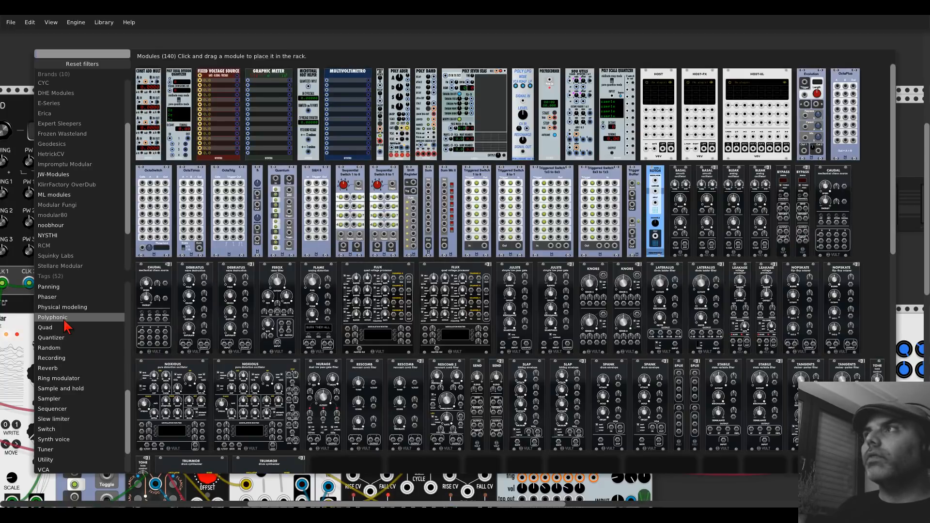
{"action": "scroll", "coordinate": [408, 296], "scroll_direction": "down", "scroll_amount": 5}
{"action": "scroll", "coordinate": [409, 297], "scroll_direction": "down", "scroll_amount": 8}
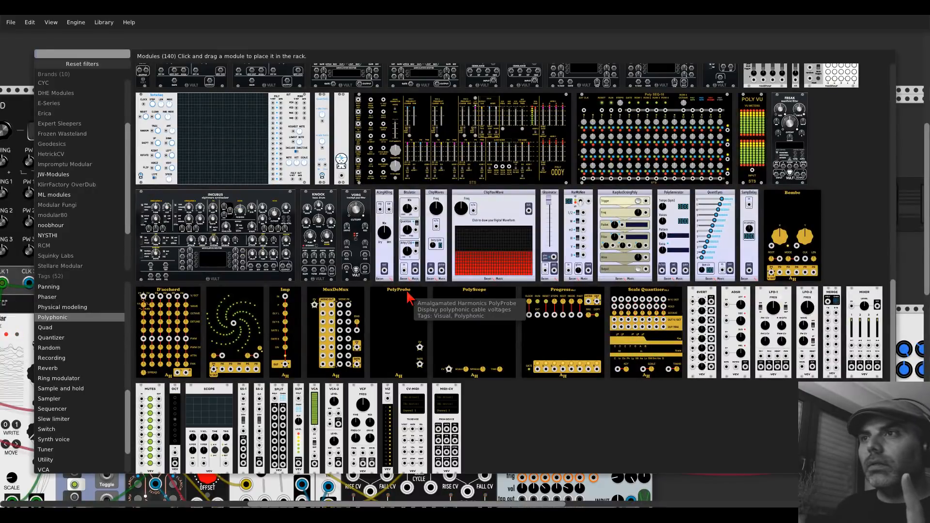
{"action": "scroll", "coordinate": [409, 296], "scroll_direction": "down", "scroll_amount": 1}
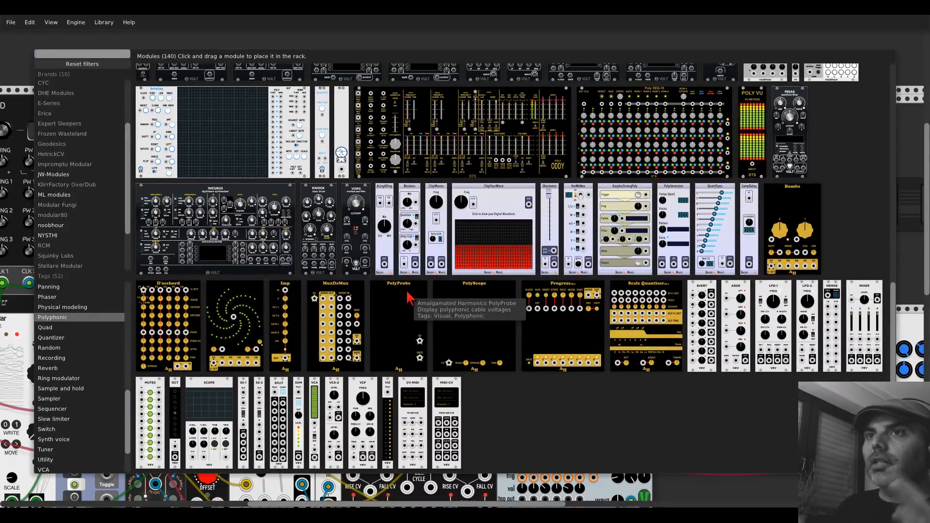
{"action": "left_click", "coordinate": [917, 66]}
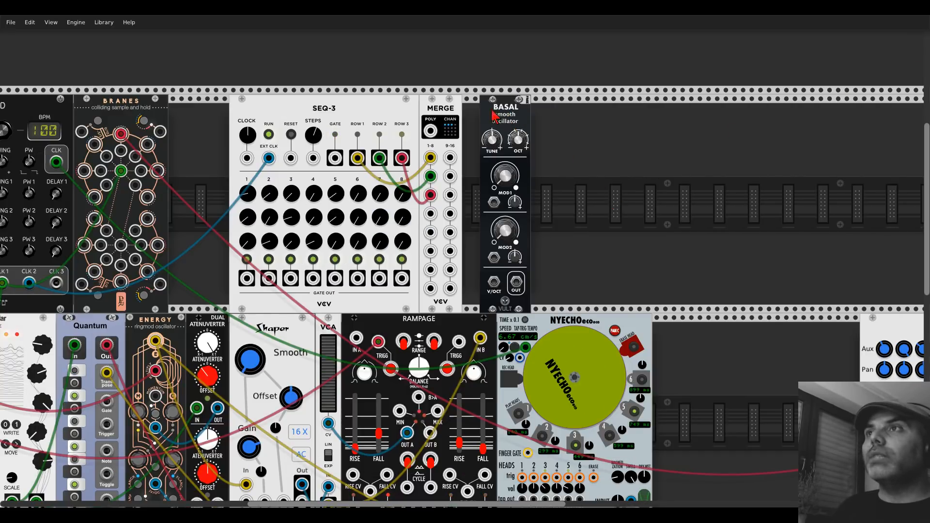
Step: Connect the top MERGE's poly output to BASAL's V/OCT input and move BASAL away to leave a gap between them
{"action": "left_click_drag", "start_coordinate": [431, 130], "coordinate": [494, 283]}
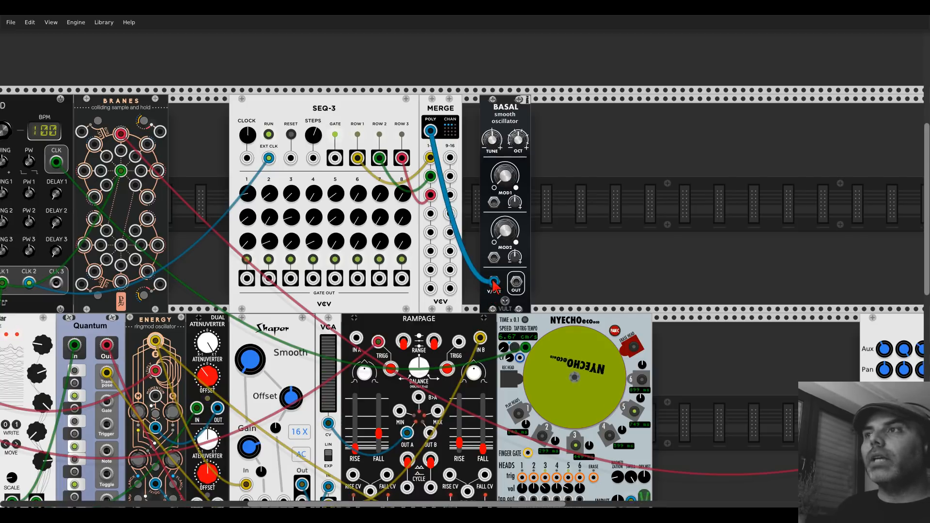
{"action": "left_click_drag", "start_coordinate": [517, 109], "coordinate": [499, 109]}
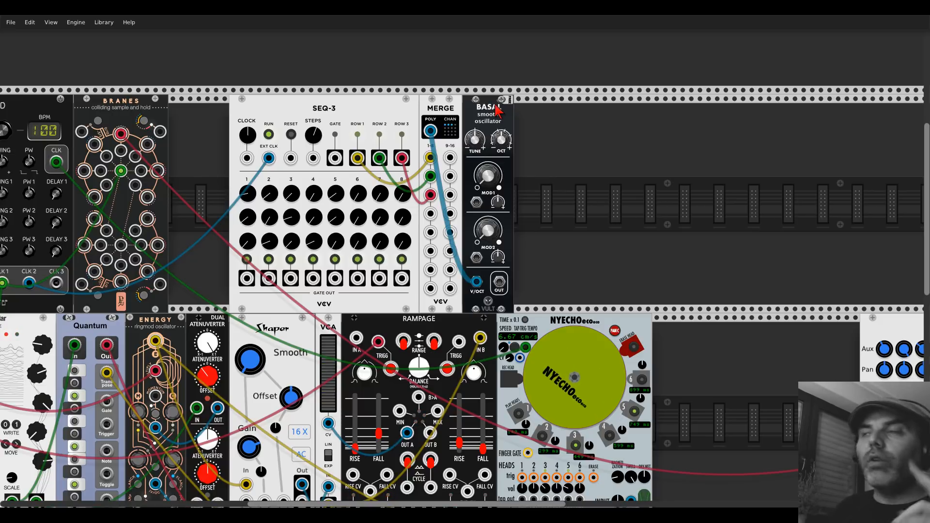
{"action": "left_click_drag", "start_coordinate": [499, 109], "coordinate": [601, 135]}
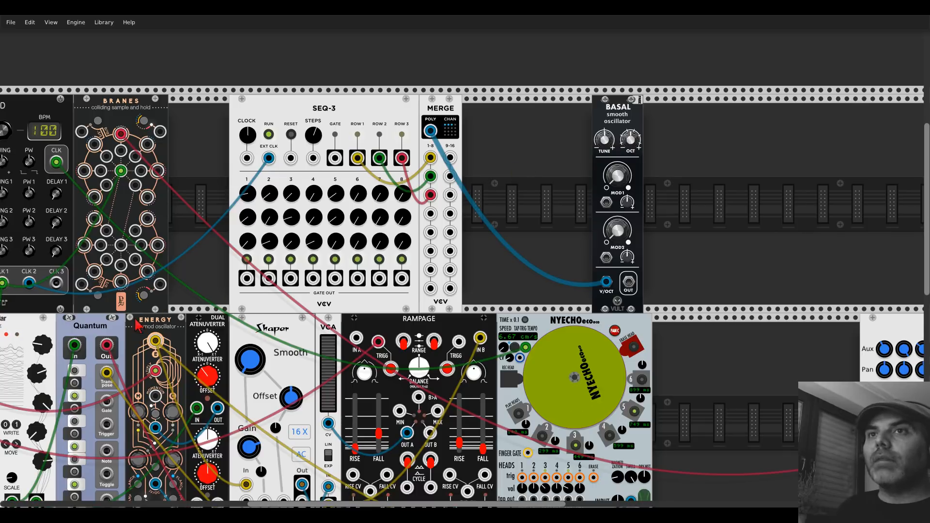
Step: Duplicate a Quantum, place the copy beside the top MERGE, and reroute the MERGE's poly cable from BASAL into its In
{"action": "scroll", "coordinate": [100, 329], "scroll_direction": "down", "scroll_amount": 7}
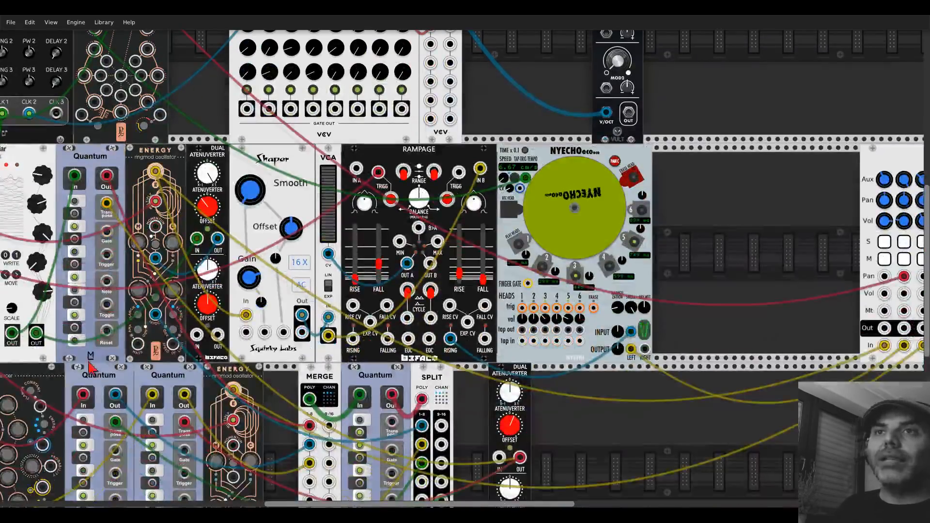
{"action": "left_click_drag", "start_coordinate": [79, 413], "coordinate": [571, 284]}
{"action": "scroll", "coordinate": [573, 289], "scroll_direction": "up", "scroll_amount": 4}
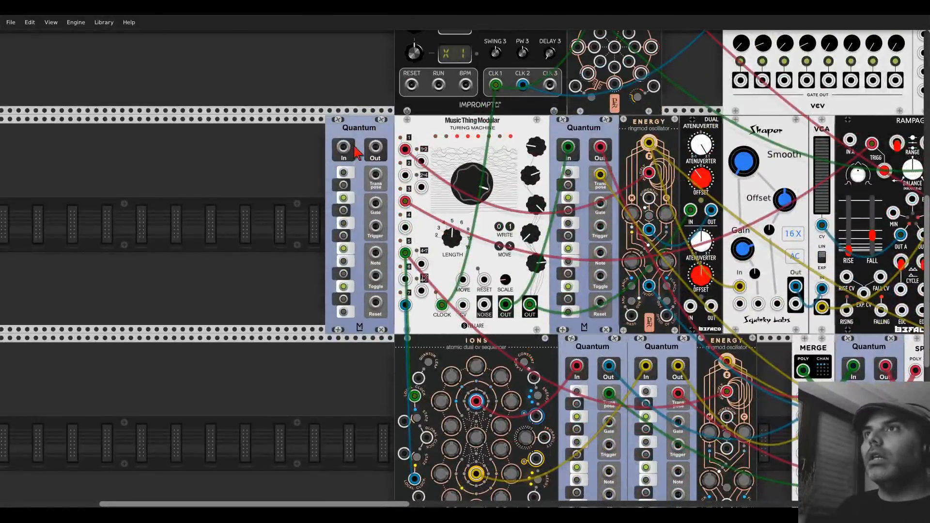
{"action": "scroll", "coordinate": [533, 155], "scroll_direction": "up", "scroll_amount": 3}
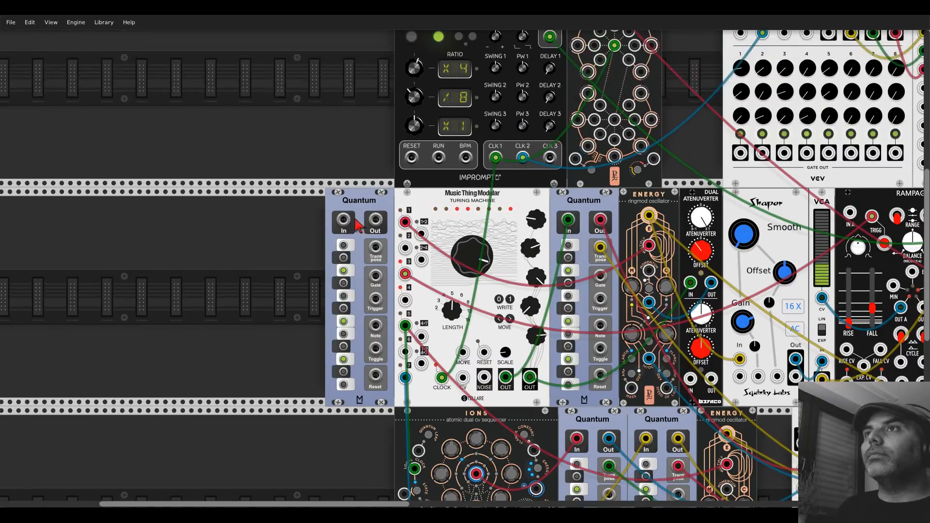
{"action": "left_click_drag", "start_coordinate": [359, 213], "coordinate": [389, 145]}
{"action": "scroll", "coordinate": [436, 107], "scroll_direction": "up", "scroll_amount": 2}
{"action": "left_click_drag", "start_coordinate": [473, 62], "coordinate": [117, 87]}
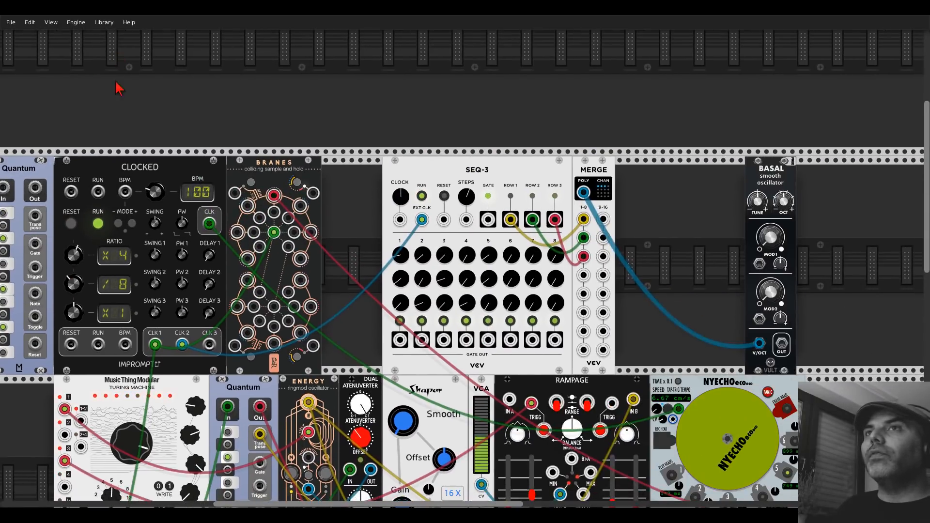
{"action": "left_click_drag", "start_coordinate": [23, 184], "coordinate": [648, 177]}
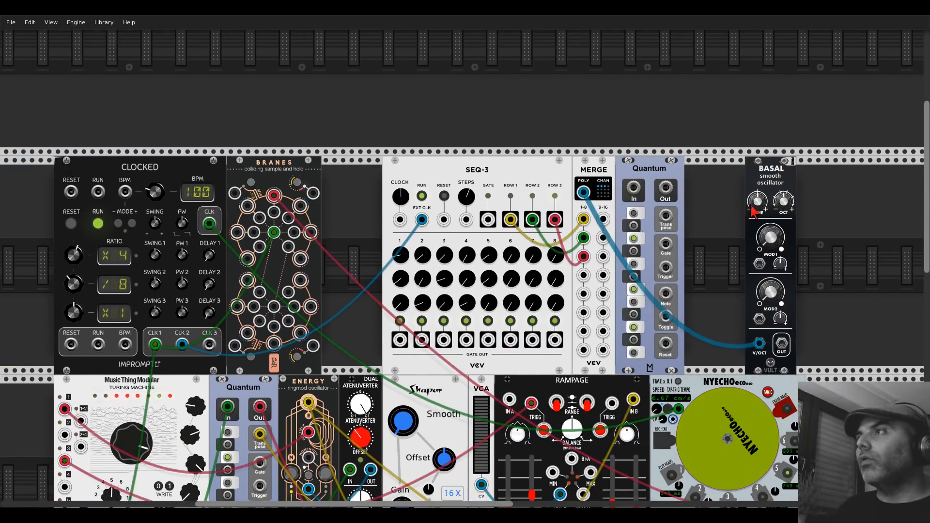
{"action": "left_click_drag", "start_coordinate": [760, 345], "coordinate": [634, 190]}
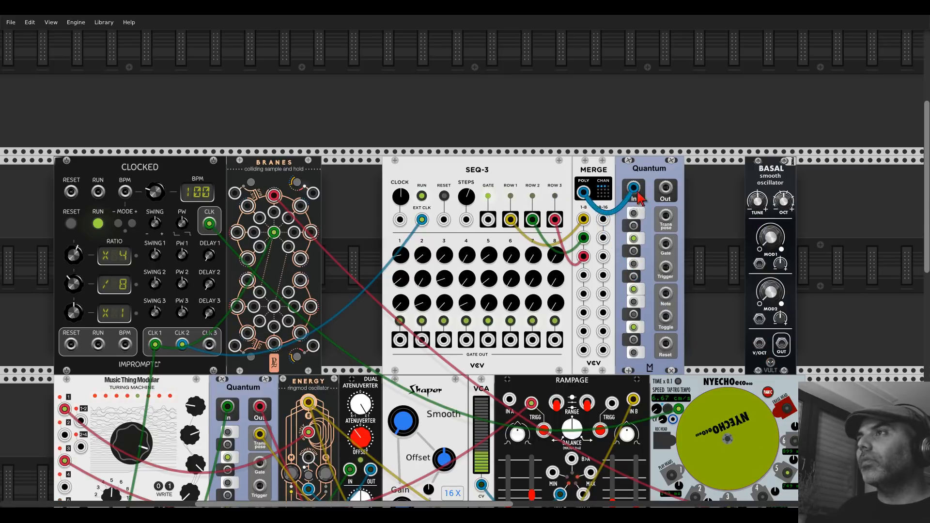
Step: Add a VCV SPLIT directly beside the new top-row Quantum
{"action": "left_click_drag", "start_coordinate": [728, 221], "coordinate": [498, 77]}
{"action": "scroll", "coordinate": [492, 72], "scroll_direction": "down", "scroll_amount": 4}
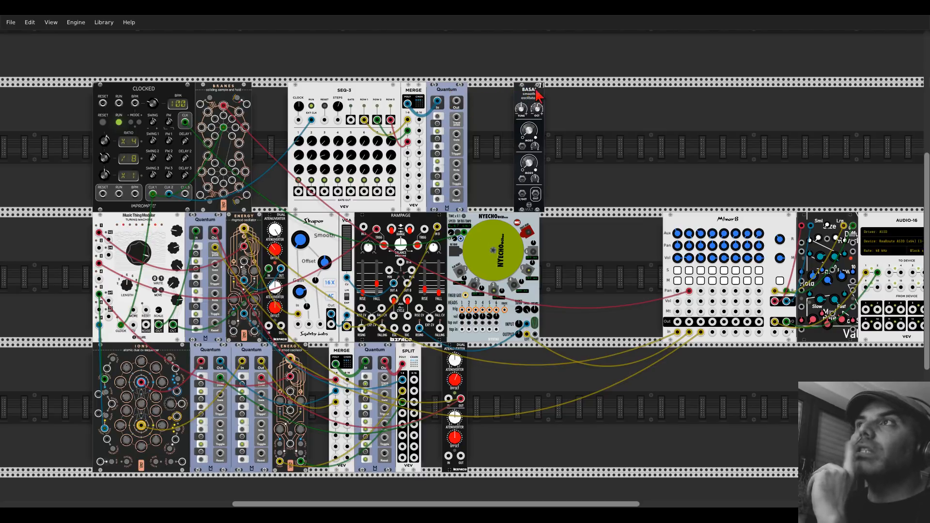
{"action": "right_click", "coordinate": [488, 129]}
{"action": "type", "text": "spoli"}
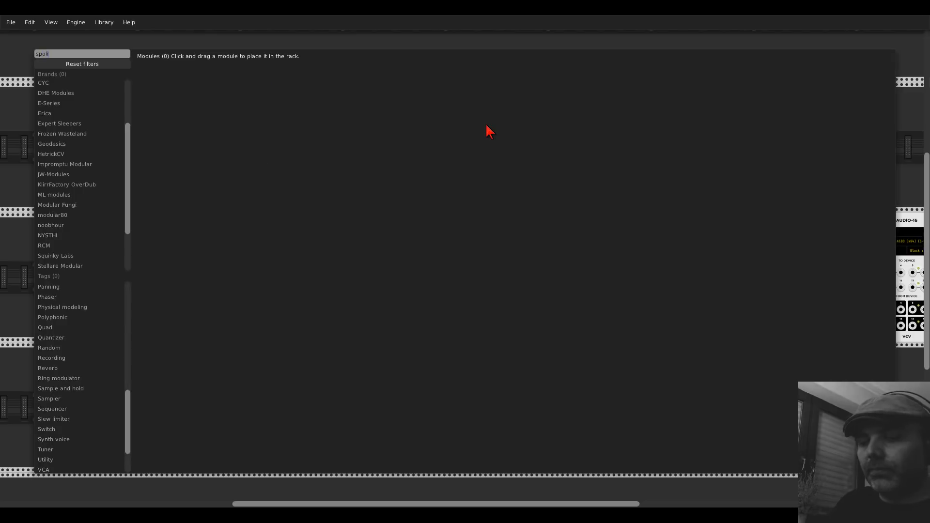
{"action": "key", "text": "BackSpace"}
{"action": "key", "text": "BackSpace"}
{"action": "key", "text": "BackSpace"}
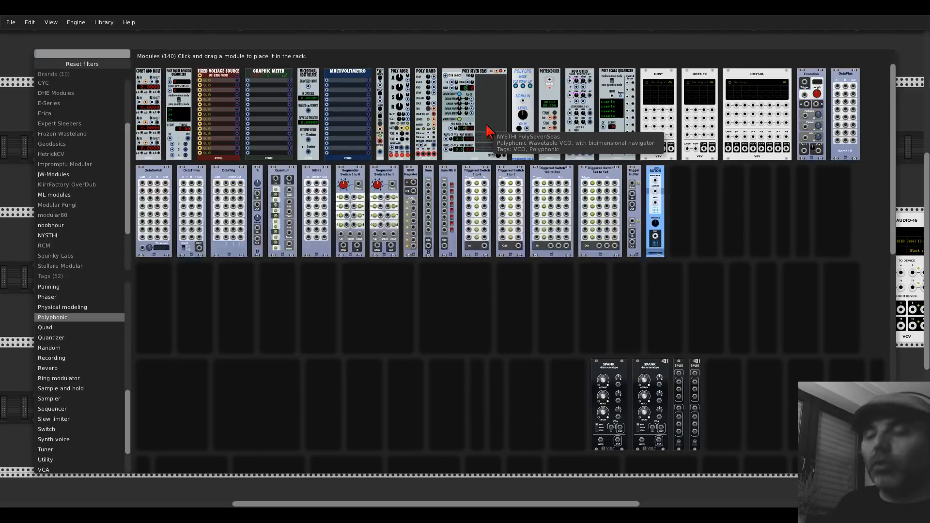
{"action": "type", "text": "lit"}
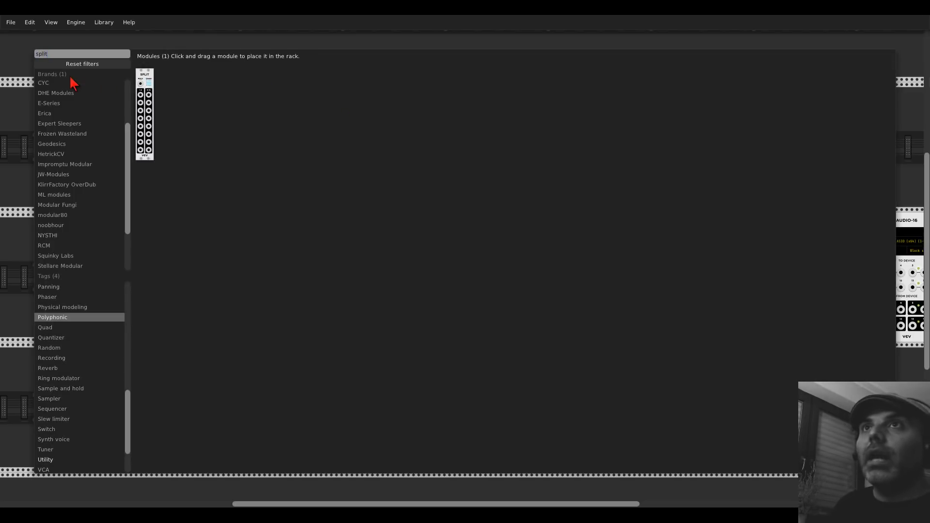
{"action": "left_click_drag", "start_coordinate": [145, 83], "coordinate": [463, 108]}
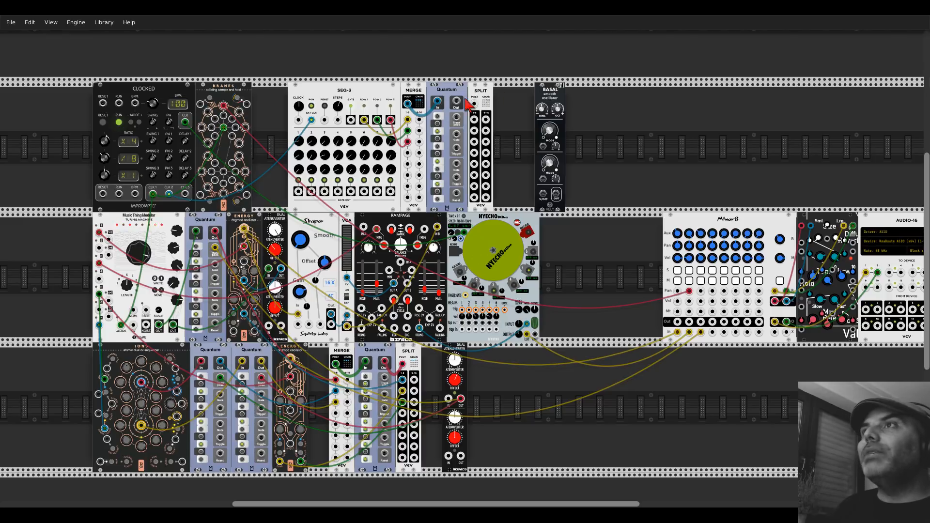
Step: Connect the top Quantum's Out to the new SPLIT and its first three outputs to free inputs on the lower MERGE
{"action": "mouse_move", "coordinate": [457, 102]}
{"action": "left_mouse_down"}
{"action": "mouse_move", "coordinate": [473, 106]}
{"action": "mouse_move", "coordinate": [470, 99]}
{"action": "left_mouse_up"}
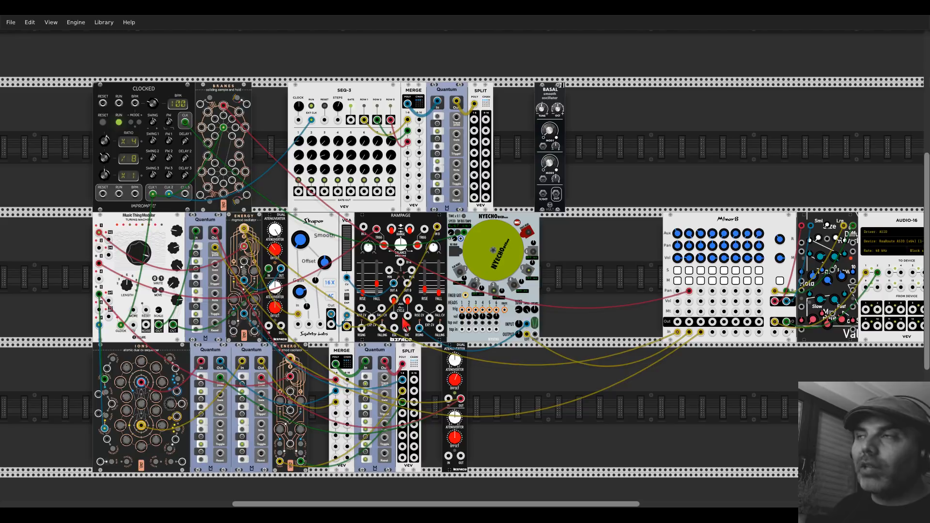
{"action": "left_click_drag", "start_coordinate": [475, 121], "coordinate": [338, 441]}
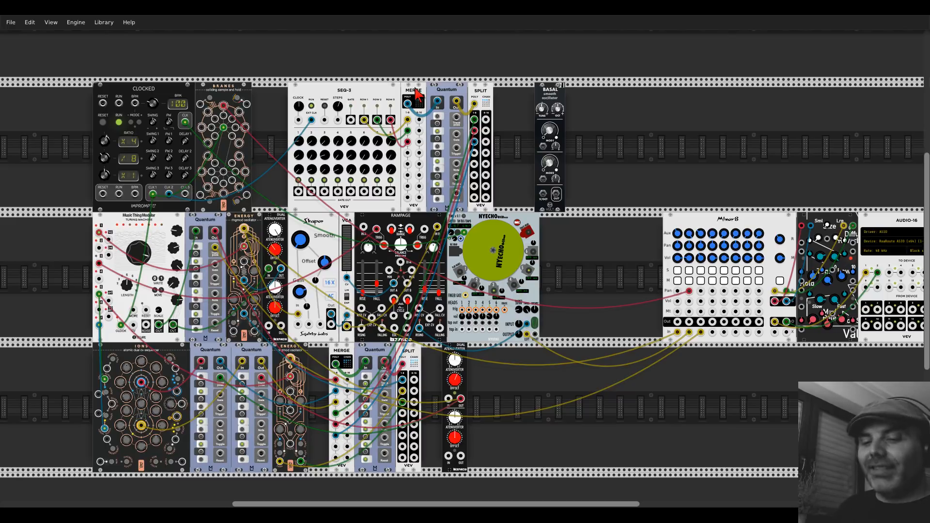
Step: Duplicate MERGE beside the top SPLIT, feed it three lower SPLIT outputs, and connect its poly output to the adjoining BASAL's V/OCT
{"action": "key", "text": "ctrl+d"}
{"action": "left_click", "coordinate": [504, 128]}
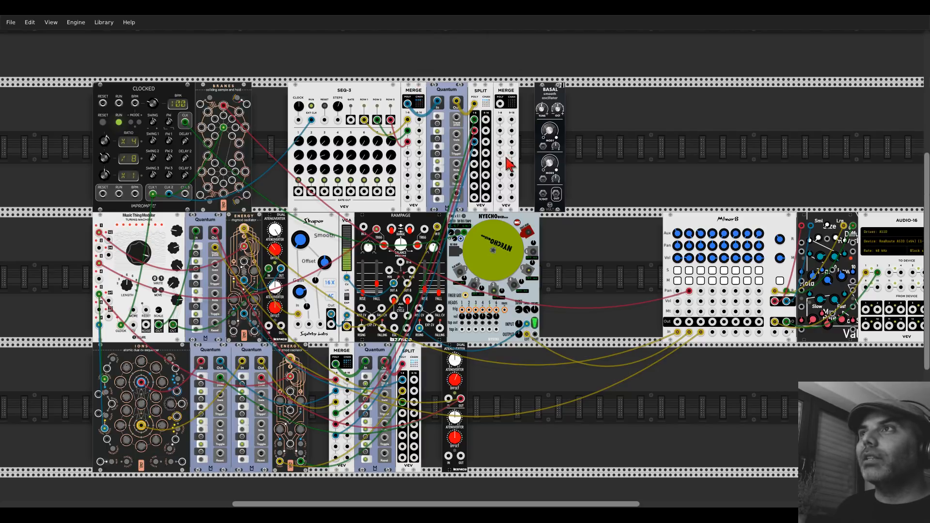
{"action": "left_click_drag", "start_coordinate": [500, 121], "coordinate": [403, 440]}
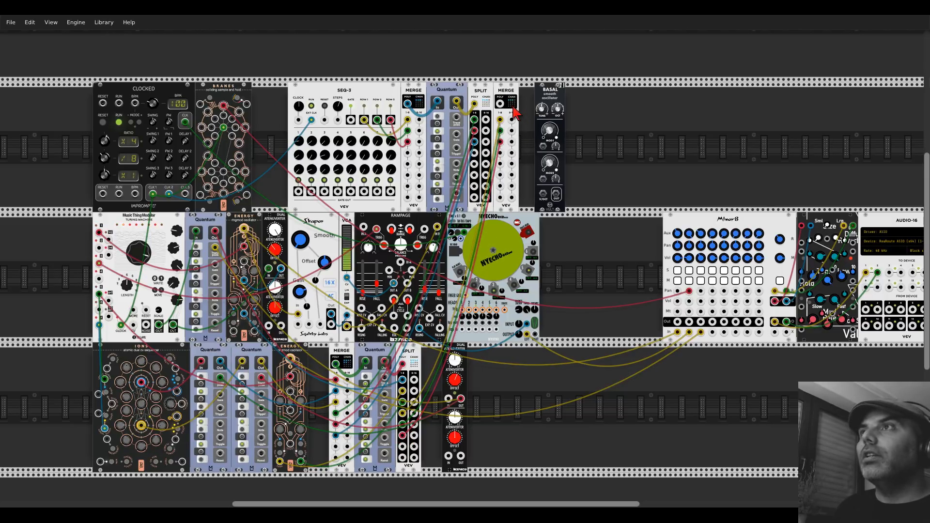
{"action": "left_click_drag", "start_coordinate": [501, 103], "coordinate": [543, 194]}
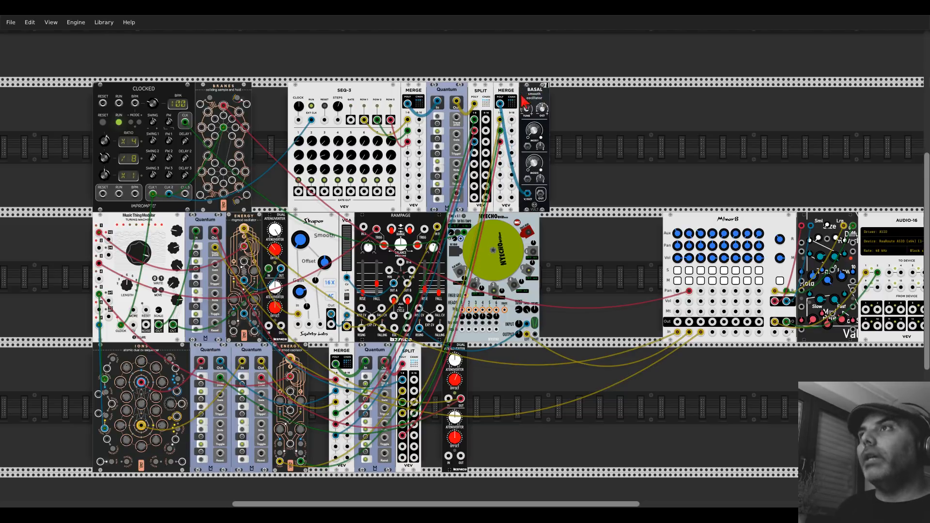
{"action": "scroll", "coordinate": [542, 144], "scroll_direction": "up", "scroll_amount": 5}
{"action": "scroll", "coordinate": [528, 149], "scroll_direction": "down", "scroll_amount": 2}
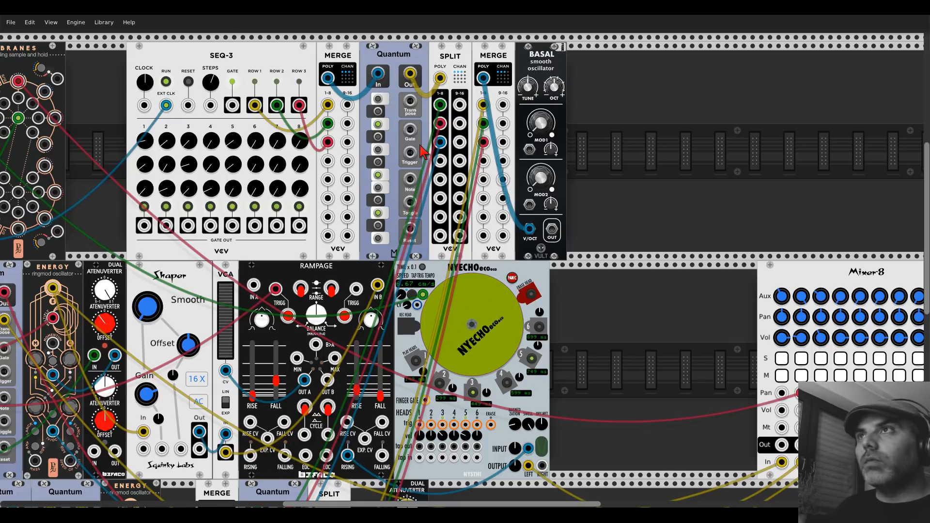
Step: Duplicate a SPLIT, place the copy beside the top-row BASAL, and connect BASAL's OUT to its poly input
{"action": "scroll", "coordinate": [421, 150], "scroll_direction": "down", "scroll_amount": 5}
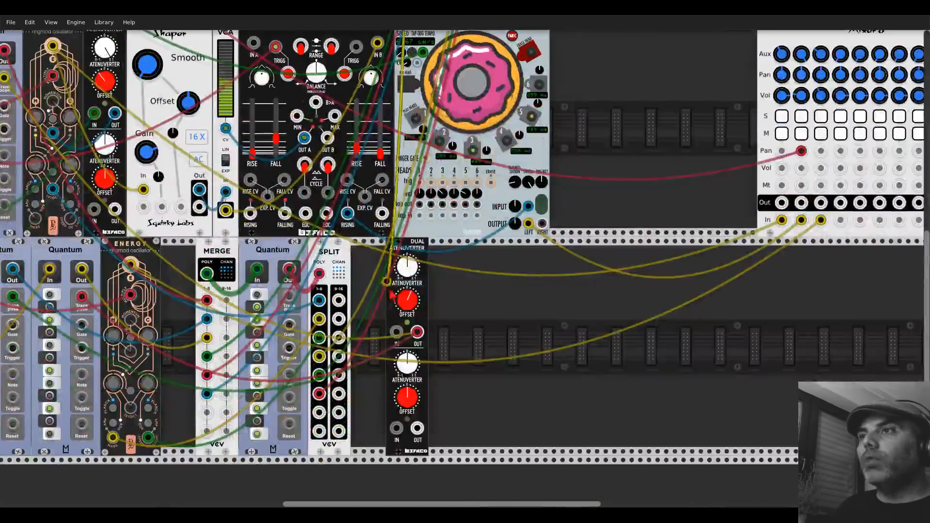
{"action": "scroll", "coordinate": [564, 191], "scroll_direction": "up", "scroll_amount": 6}
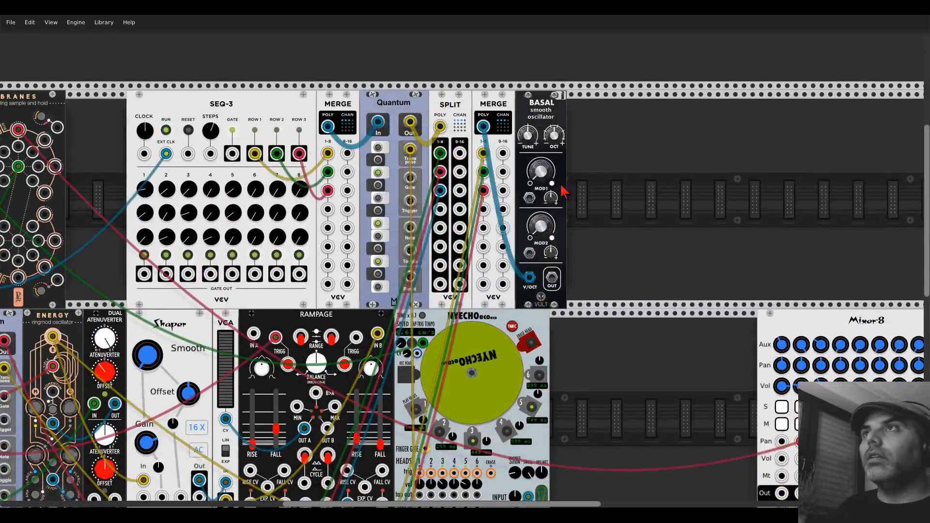
{"action": "scroll", "coordinate": [565, 191], "scroll_direction": "down", "scroll_amount": 4}
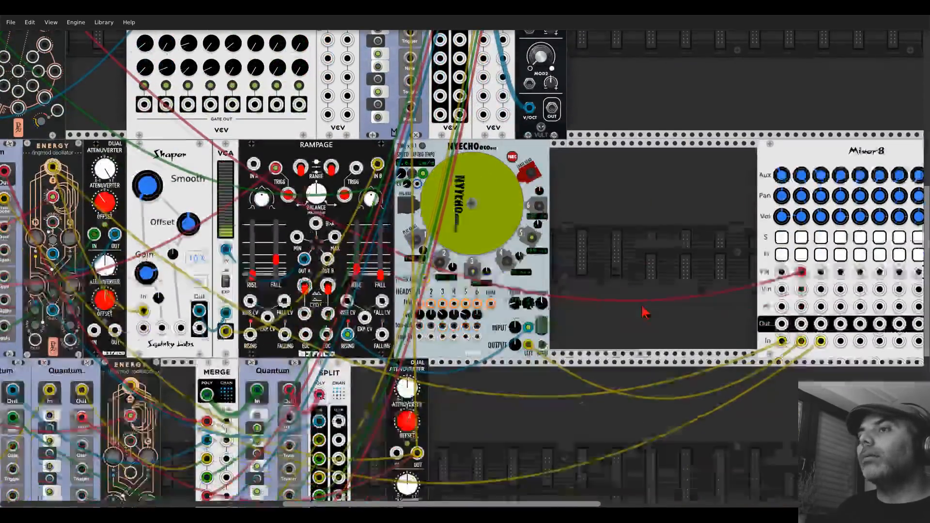
{"action": "scroll", "coordinate": [644, 312], "scroll_direction": "down", "scroll_amount": 1}
{"action": "scroll", "coordinate": [664, 233], "scroll_direction": "up", "scroll_amount": 4}
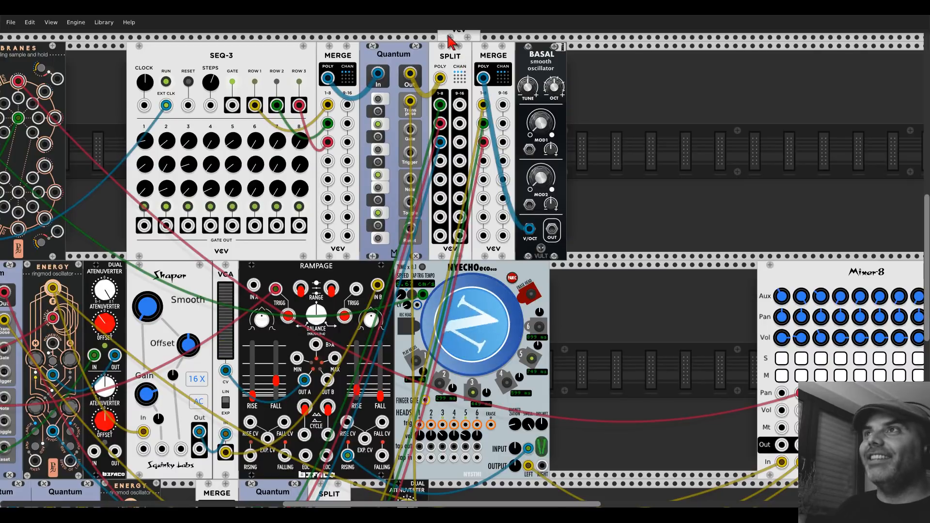
{"action": "left_click_drag", "start_coordinate": [451, 41], "coordinate": [581, 46]}
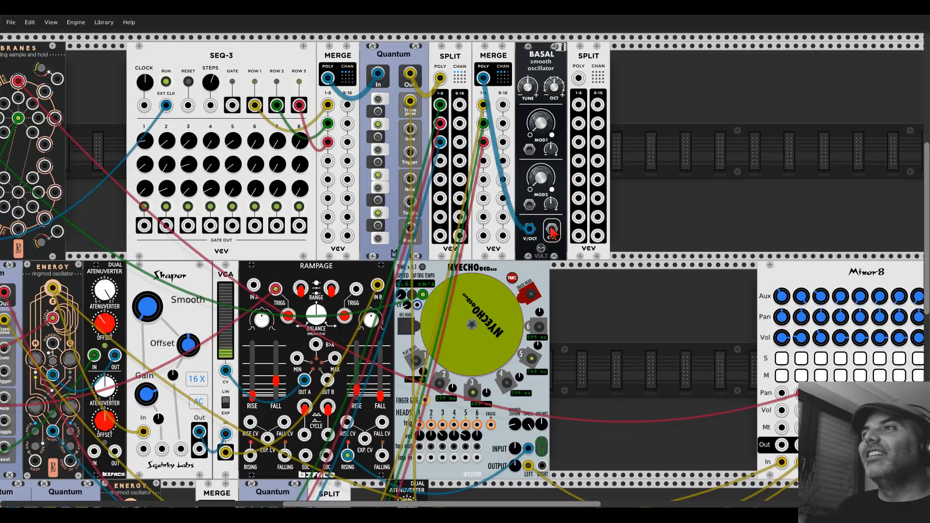
{"action": "left_click_drag", "start_coordinate": [552, 230], "coordinate": [578, 78]}
Step: Connect the first three outputs of BASAL's SPLIT to Mixer-8 inputs 4, 5 and 6
{"action": "left_click_drag", "start_coordinate": [754, 197], "coordinate": [592, 172]}
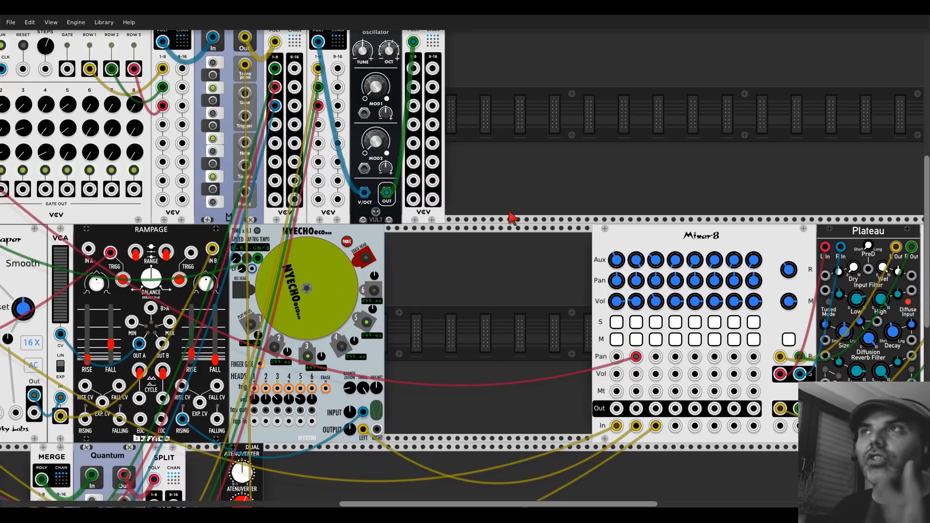
{"action": "left_click_drag", "start_coordinate": [413, 67], "coordinate": [715, 426]}
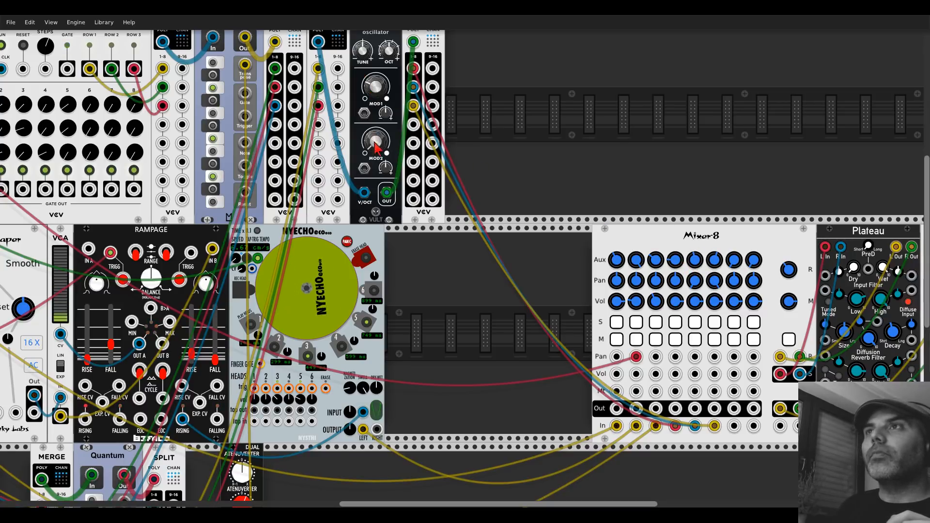
{"action": "scroll", "coordinate": [465, 269], "scroll_direction": "up", "scroll_amount": 1}
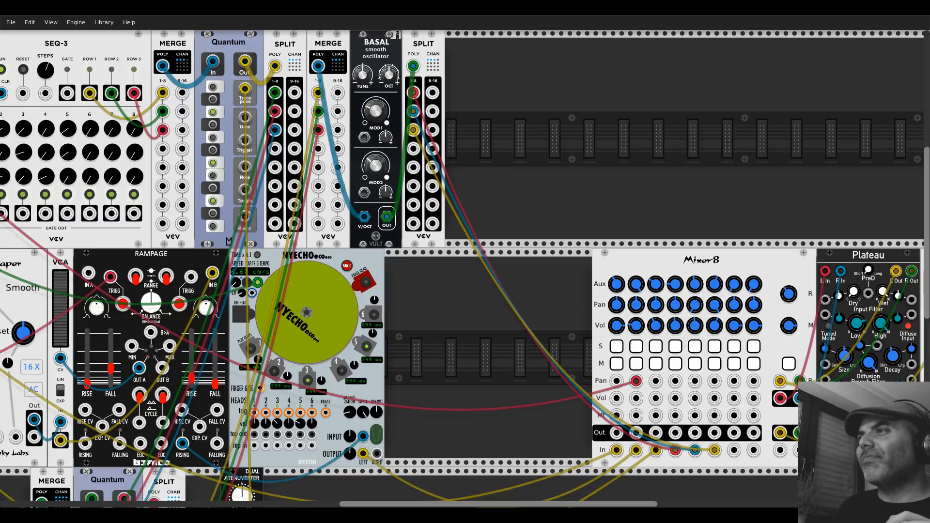
Step: Fine-tune the upper offset of the Dual Atenuverter in the bottom row
{"action": "left_click_drag", "start_coordinate": [489, 160], "coordinate": [628, 153]}
{"action": "scroll", "coordinate": [629, 153], "scroll_direction": "down", "scroll_amount": 10}
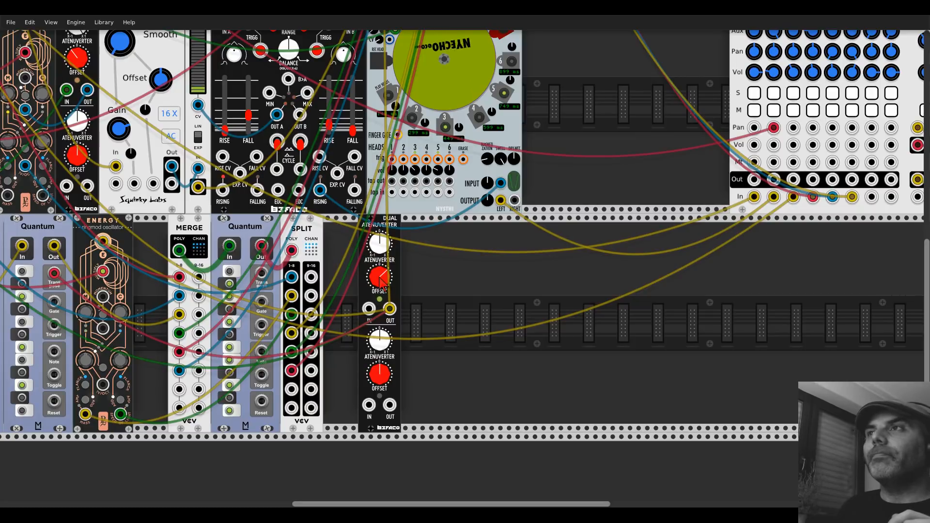
{"action": "mouse_move", "coordinate": [380, 278]}
{"action": "left_mouse_down"}
{"action": "mouse_move", "coordinate": [379, 302]}
{"action": "mouse_move", "coordinate": [380, 279]}
{"action": "left_mouse_up"}
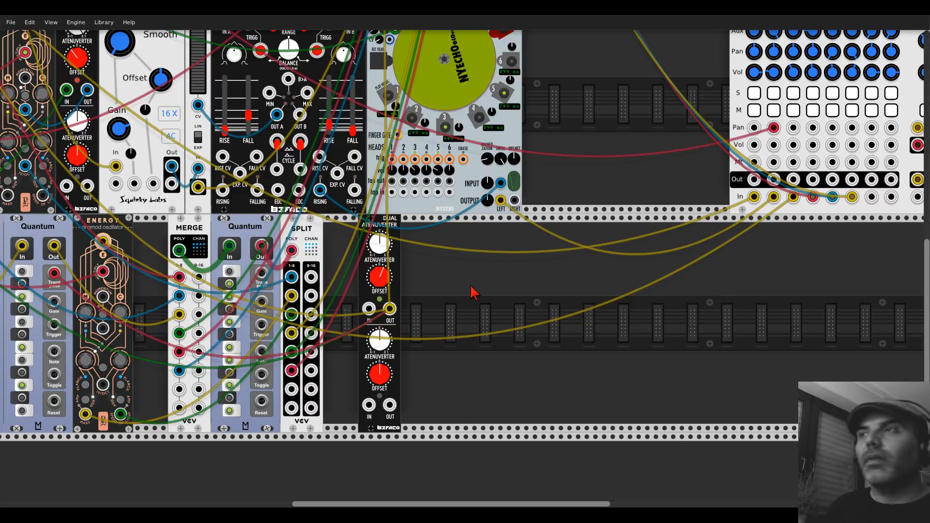
Step: Add an LLFO module beside the last top-row SPLIT and duplicate it to make a pair
{"action": "scroll", "coordinate": [473, 291], "scroll_direction": "up", "scroll_amount": 6}
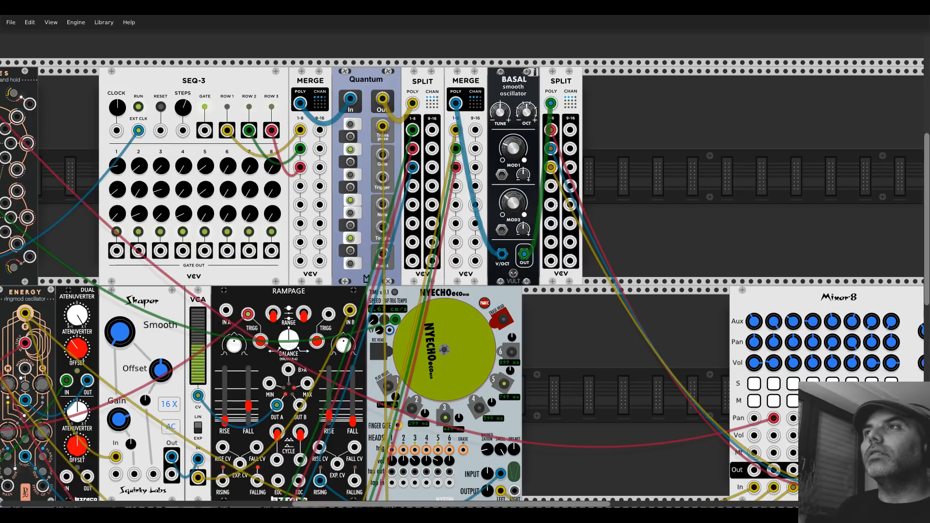
{"action": "right_click", "coordinate": [629, 158]}
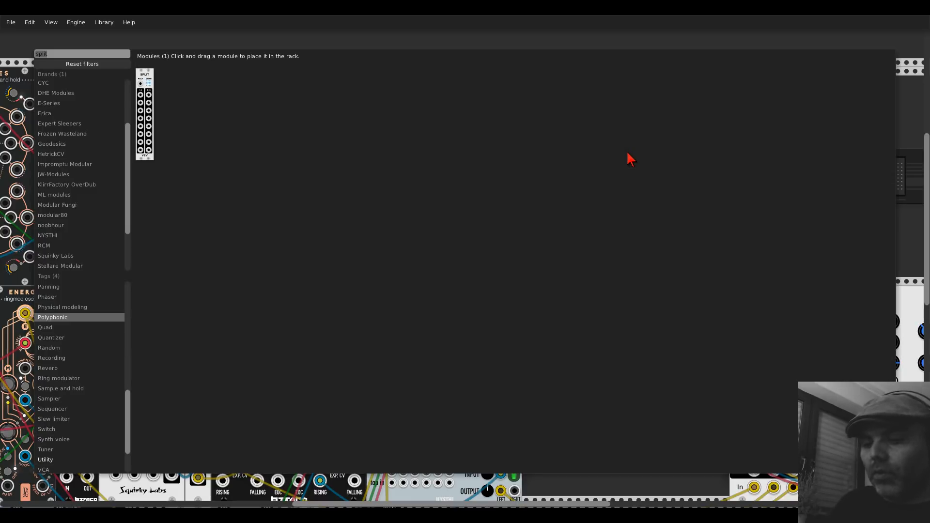
{"action": "type", "text": "llfo"}
{"action": "left_click", "coordinate": [80, 66]}
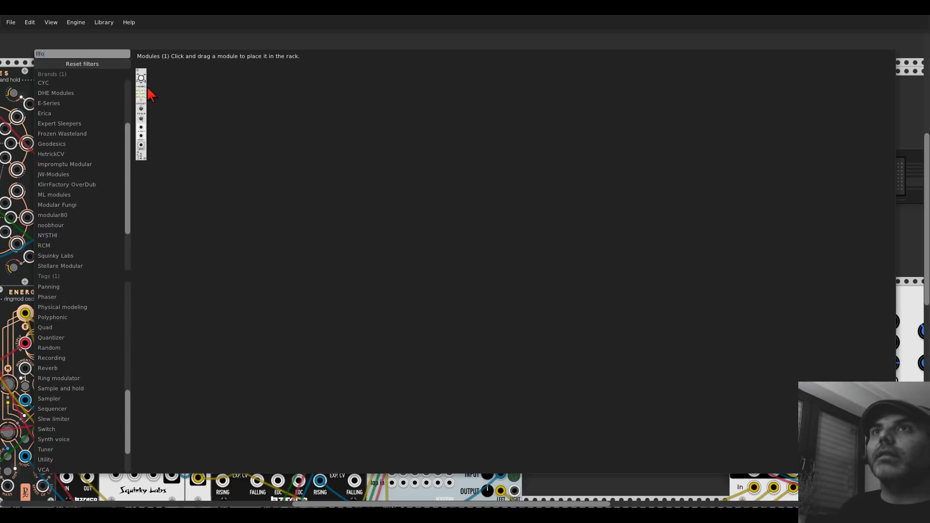
{"action": "left_click_drag", "start_coordinate": [145, 94], "coordinate": [504, 183]}
{"action": "key", "text": "ctrl+d"}
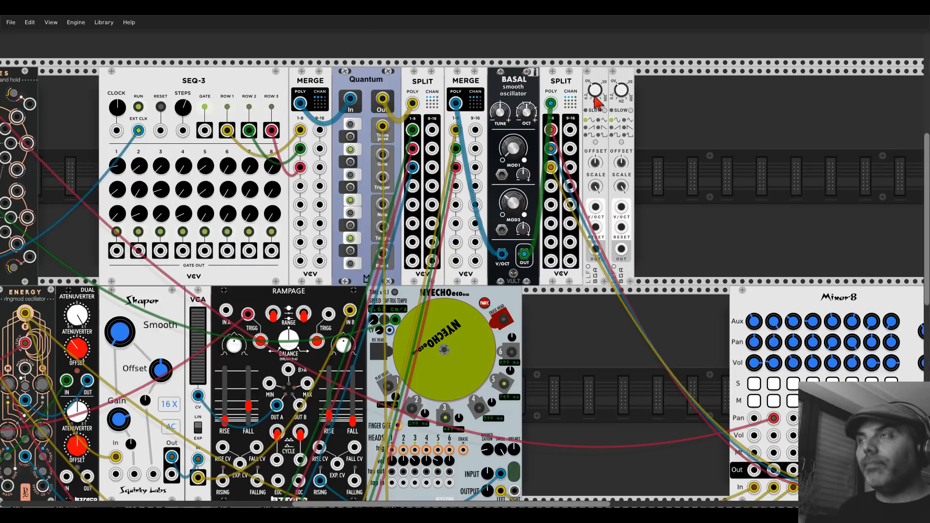
Step: Patch the first LLFO's output into BASAL's MOD1 input and the second LLFO's output into the first one's V/OCT
{"action": "left_click_drag", "start_coordinate": [597, 250], "coordinate": [502, 174]}
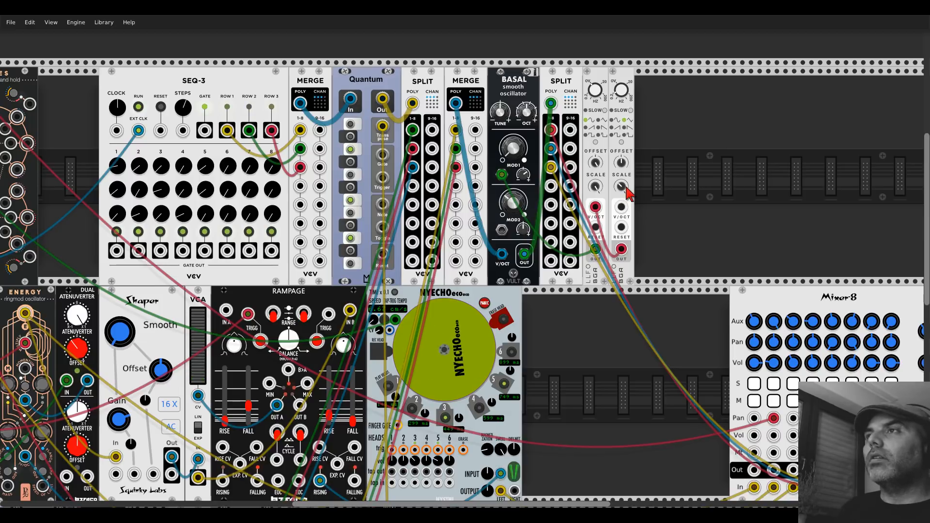
{"action": "scroll", "coordinate": [625, 199], "scroll_direction": "down", "scroll_amount": 4}
{"action": "scroll", "coordinate": [625, 227], "scroll_direction": "down", "scroll_amount": 3}
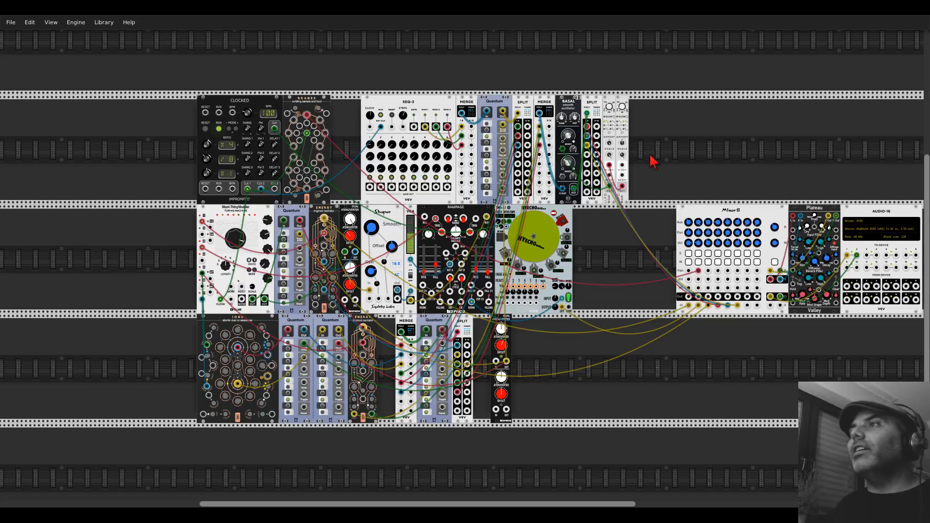
Step: Duplicate the MERGE next to BASAL and place the copy past the LLFO pair, leaving room for four more LLFOs
{"action": "scroll", "coordinate": [653, 159], "scroll_direction": "up", "scroll_amount": 5}
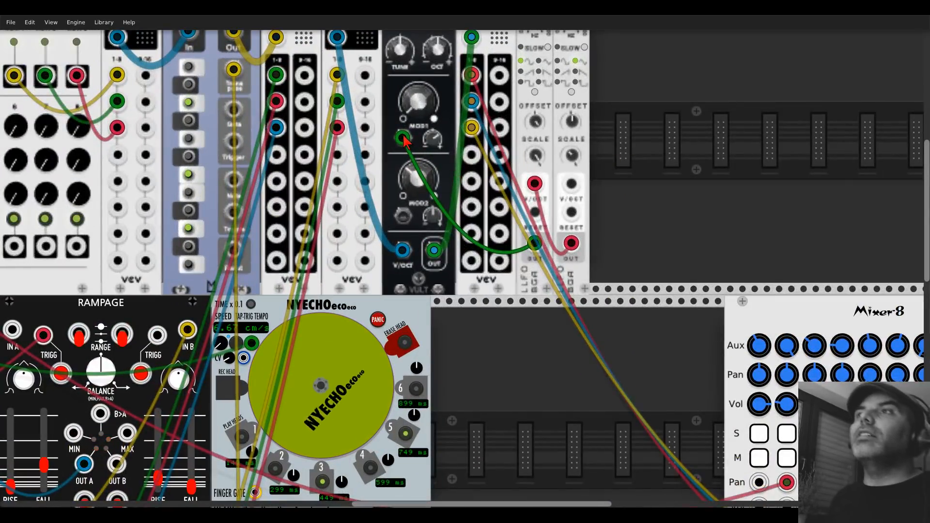
{"action": "scroll", "coordinate": [406, 142], "scroll_direction": "up", "scroll_amount": 1}
{"action": "scroll", "coordinate": [406, 142], "scroll_direction": "up", "scroll_amount": 2}
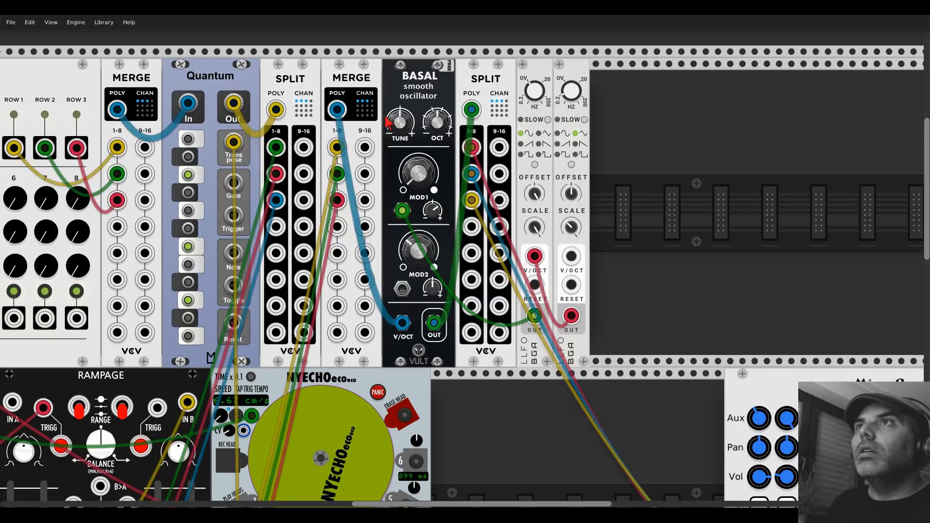
{"action": "key", "text": "ctrl+d"}
{"action": "left_click_drag", "start_coordinate": [369, 43], "coordinate": [607, 219]}
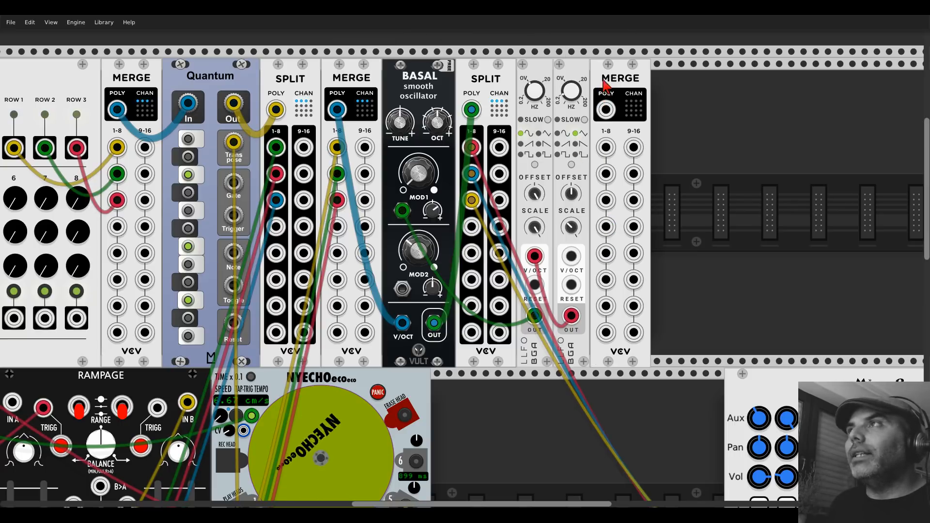
{"action": "left_click_drag", "start_coordinate": [604, 84], "coordinate": [775, 86]}
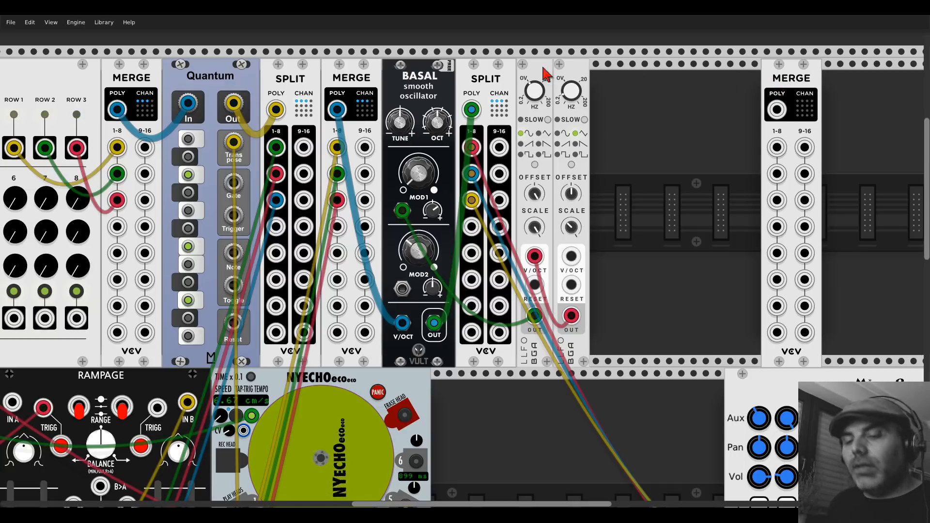
Step: Duplicate the LLFO pair twice and patch each new pair's second output into its first LLFO's V/OCT
{"action": "key", "text": "ctrl+d"}
{"action": "key", "text": "ctrl+d"}
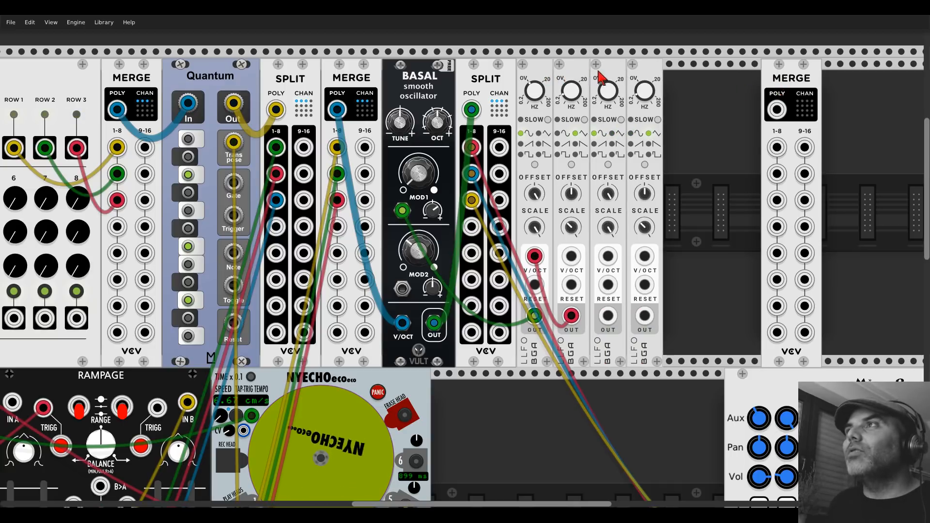
{"action": "key", "text": "ctrl+d"}
{"action": "key", "text": "ctrl+d"}
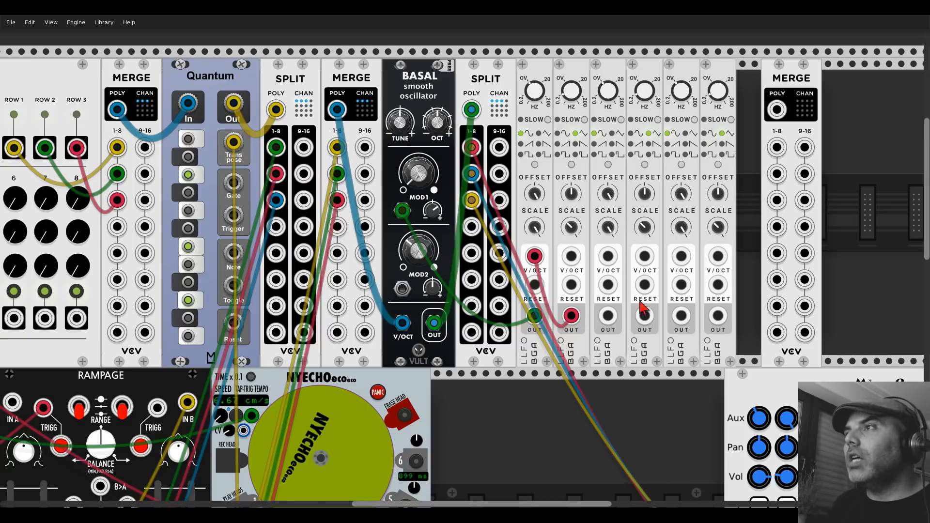
{"action": "left_click_drag", "start_coordinate": [644, 316], "coordinate": [608, 256]}
{"action": "left_click_drag", "start_coordinate": [717, 316], "coordinate": [681, 256]}
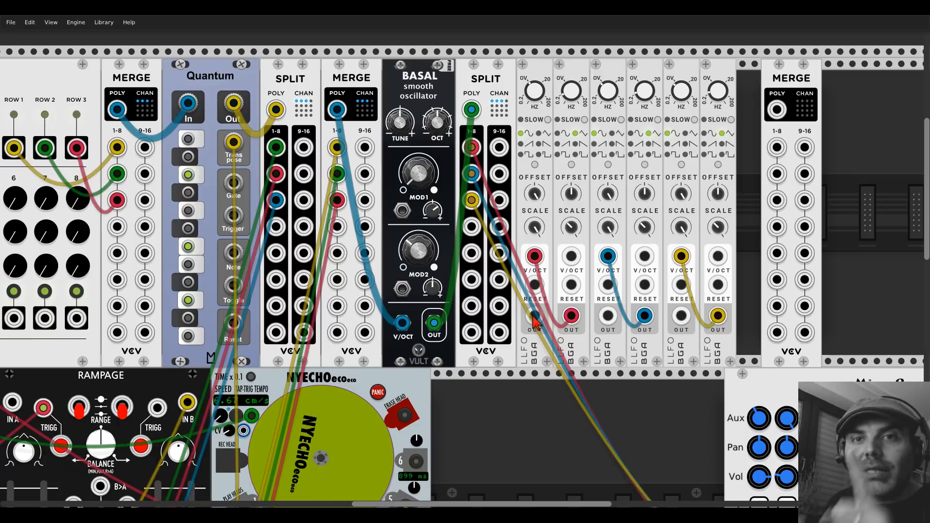
Step: Connect the first, third and fifth LLFO outputs to the new MERGE's first three inputs and its poly output to BASAL's MOD1
{"action": "left_click_drag", "start_coordinate": [534, 317], "coordinate": [777, 147]}
{"action": "left_click_drag", "start_coordinate": [608, 316], "coordinate": [777, 174]}
{"action": "left_click_drag", "start_coordinate": [644, 316], "coordinate": [777, 200]}
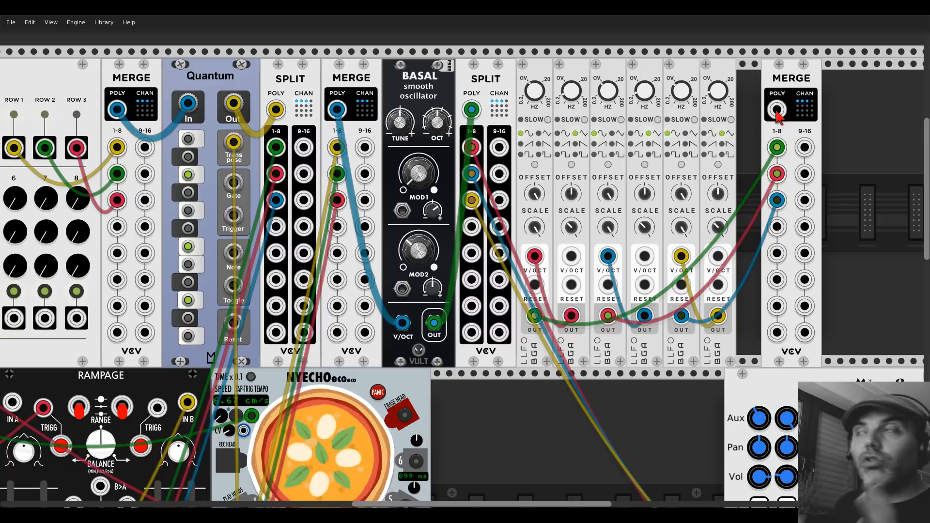
{"action": "left_click_drag", "start_coordinate": [775, 113], "coordinate": [403, 211]}
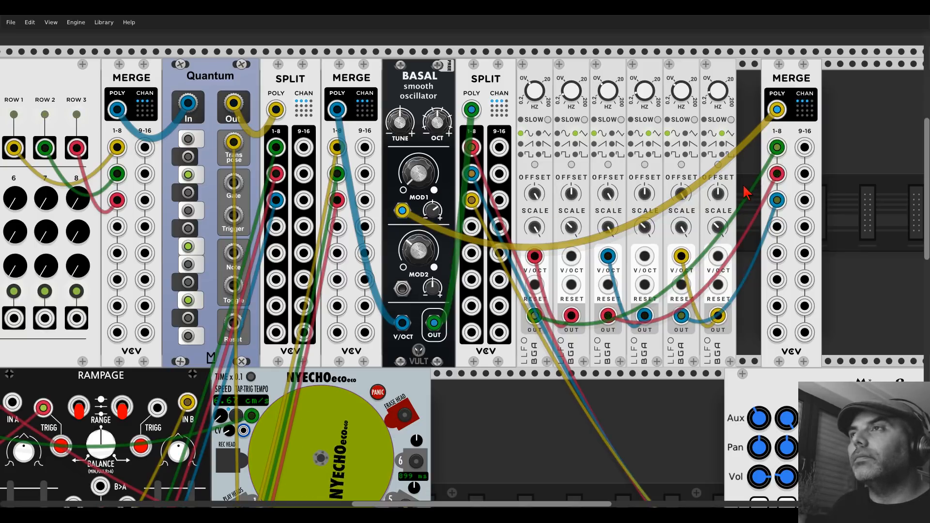
Step: Move the last top-row MERGE flush against the sixth LLFO
{"action": "scroll", "coordinate": [746, 192], "scroll_direction": "down", "scroll_amount": 5}
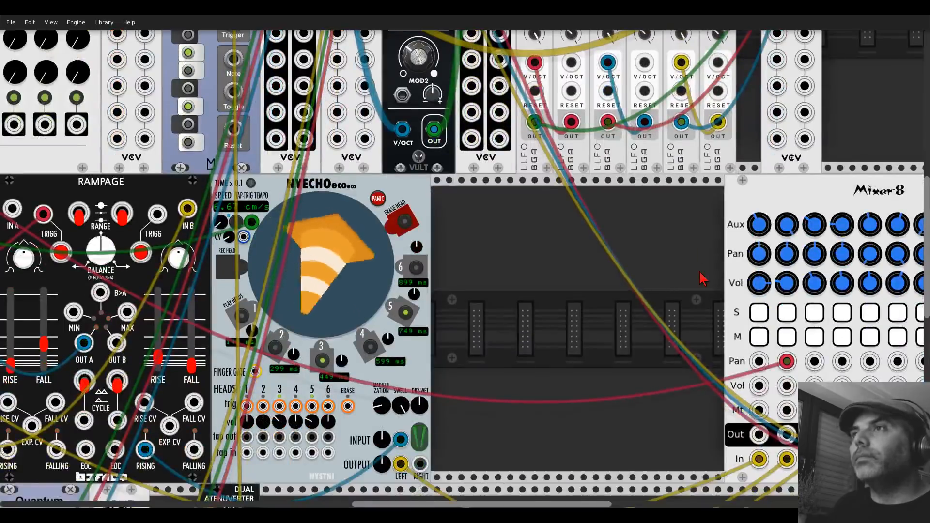
{"action": "scroll", "coordinate": [416, 221], "scroll_direction": "right", "scroll_amount": 5}
{"action": "scroll", "coordinate": [416, 221], "scroll_direction": "right", "scroll_amount": 1}
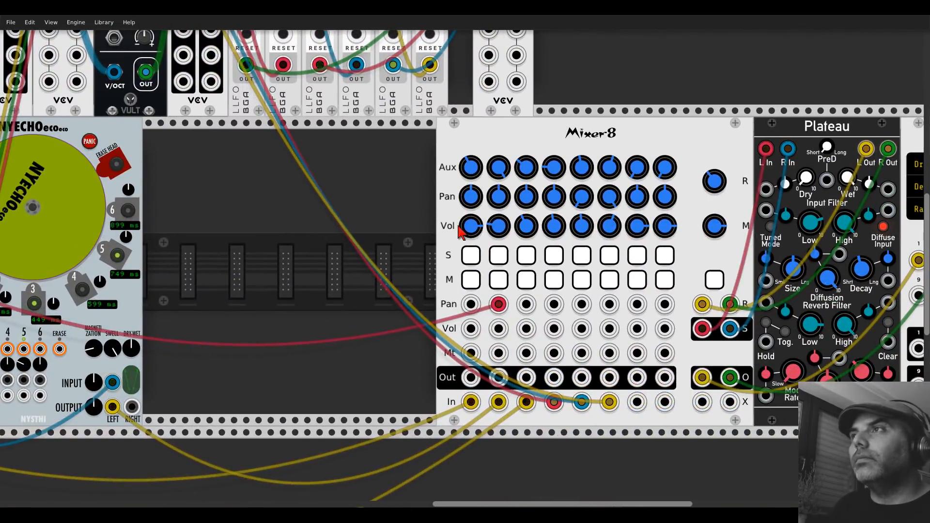
{"action": "left_click_drag", "start_coordinate": [345, 155], "coordinate": [684, 396]}
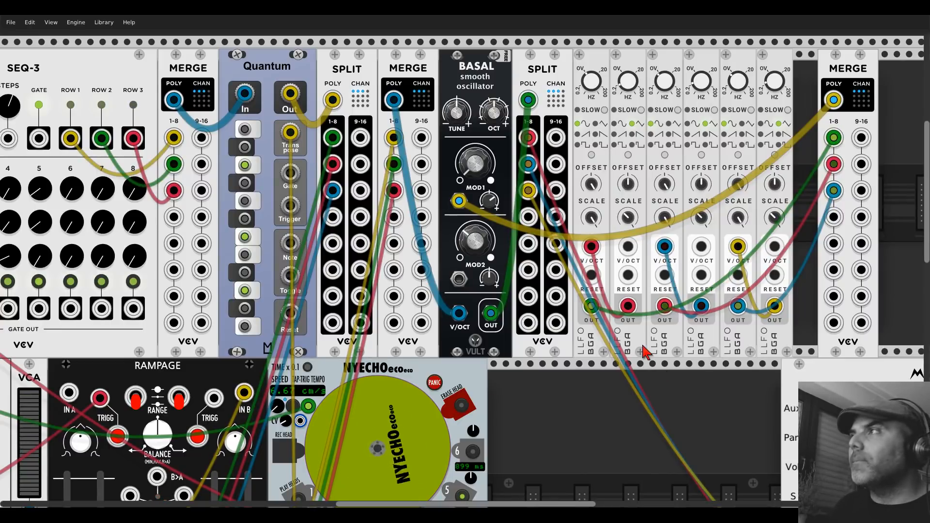
{"action": "left_click_drag", "start_coordinate": [840, 70], "coordinate": [809, 69]}
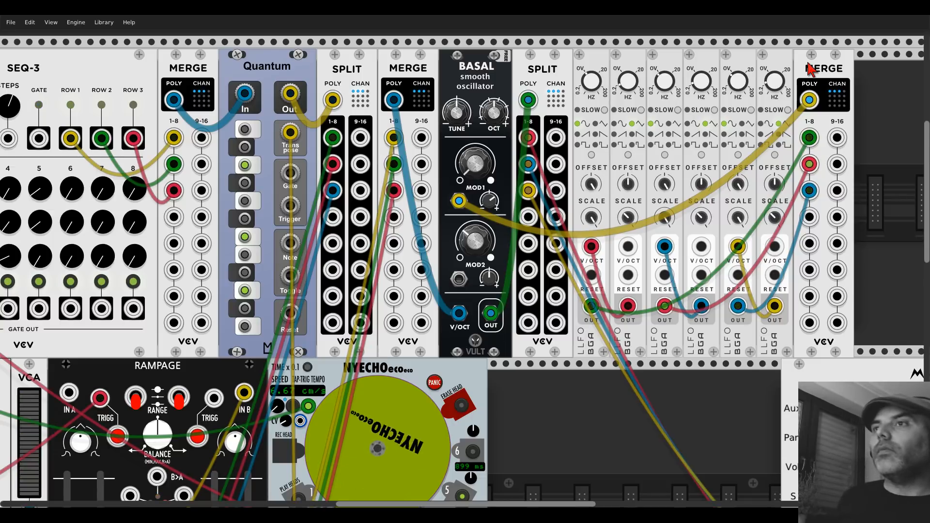
Step: Search the module library for "midi", then clear the search
{"action": "scroll", "coordinate": [561, 299], "scroll_direction": "down", "scroll_amount": 20}
{"action": "scroll", "coordinate": [462, 290], "scroll_direction": "left", "scroll_amount": 4}
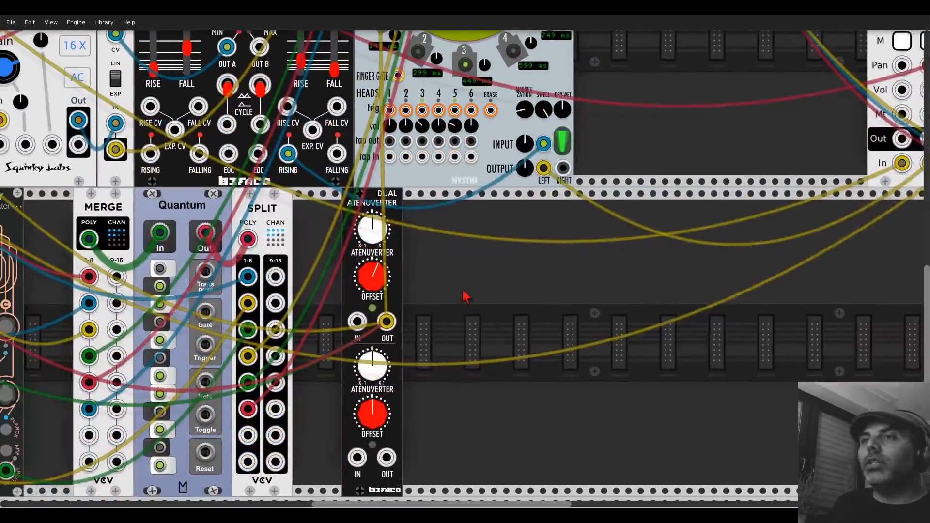
{"action": "scroll", "coordinate": [462, 296], "scroll_direction": "left", "scroll_amount": 1}
{"action": "right_click", "coordinate": [477, 281]}
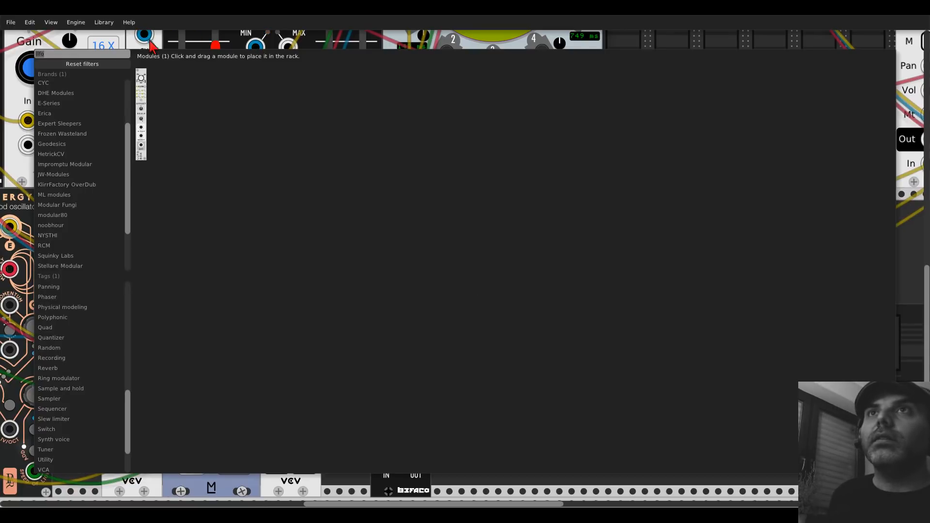
{"action": "left_click", "coordinate": [92, 65]}
{"action": "type", "text": "midi"}
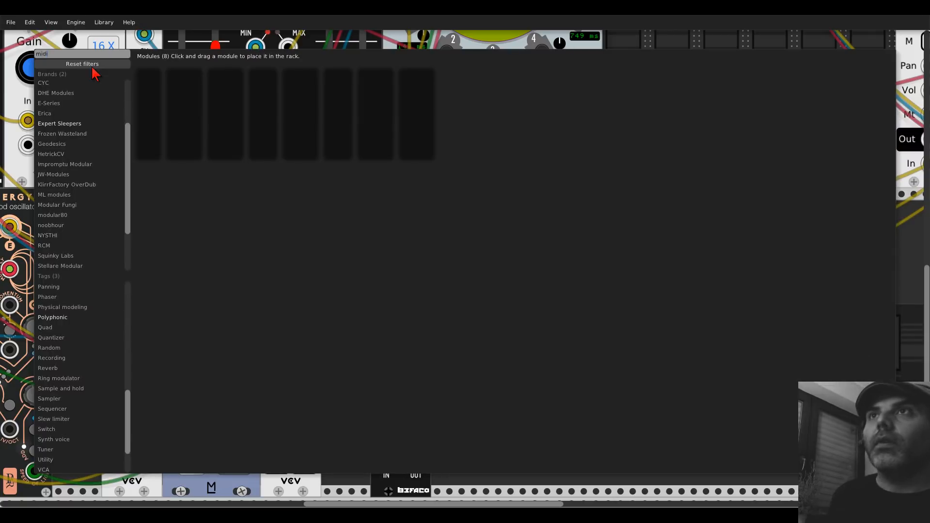
{"action": "left_click", "coordinate": [92, 68]}
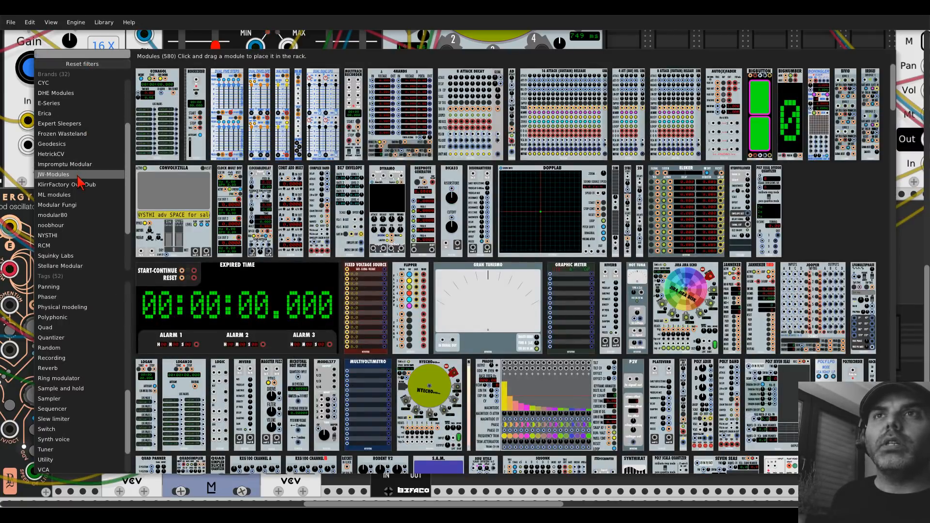
Step: Filter the library by the stoermelder brand and place a CV-MAP module near the Dual Atenuverter in the bottom row
{"action": "scroll", "coordinate": [72, 194], "scroll_direction": "down", "scroll_amount": 3}
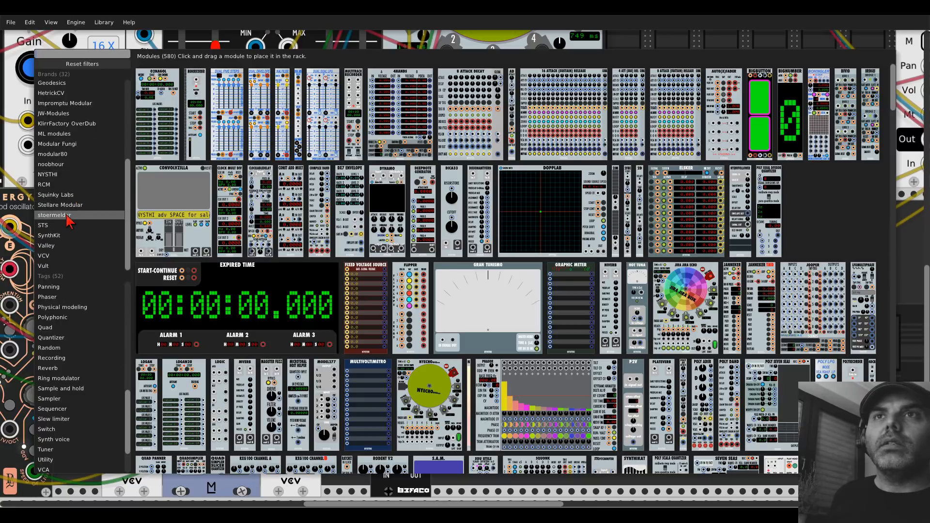
{"action": "left_click", "coordinate": [54, 215]}
{"action": "left_click_drag", "start_coordinate": [483, 256], "coordinate": [519, 255]}
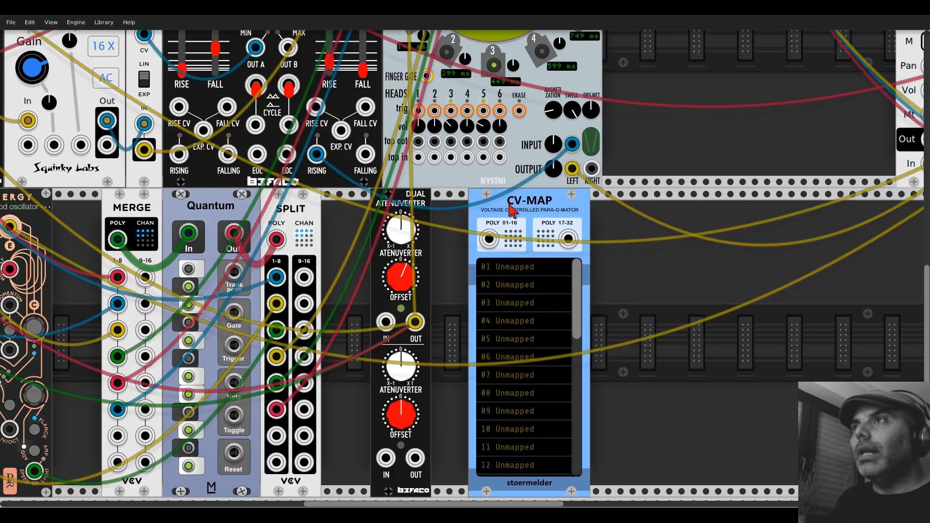
Step: Delete the CV-MAP module, search the module library for "midi" and place a MIDI-MAP beside the Dual Atenuverter in the bottom row
{"action": "right_click", "coordinate": [520, 255]}
{"action": "left_click", "coordinate": [515, 296]}
{"action": "right_click", "coordinate": [517, 297]}
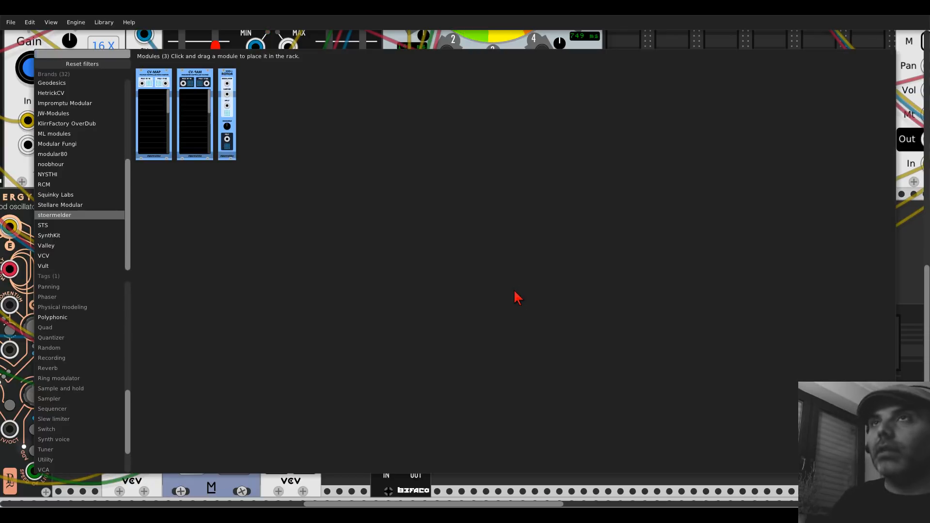
{"action": "left_click", "coordinate": [86, 66]}
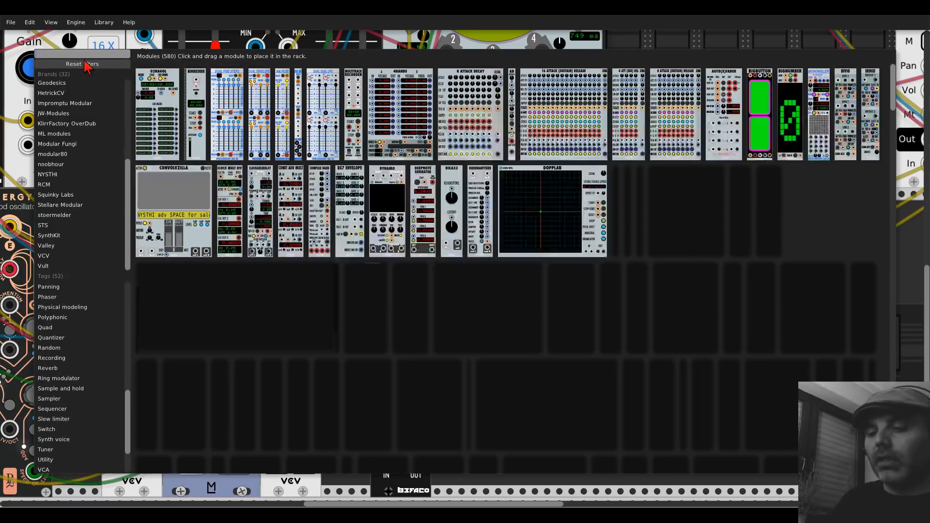
{"action": "type", "text": "midi"}
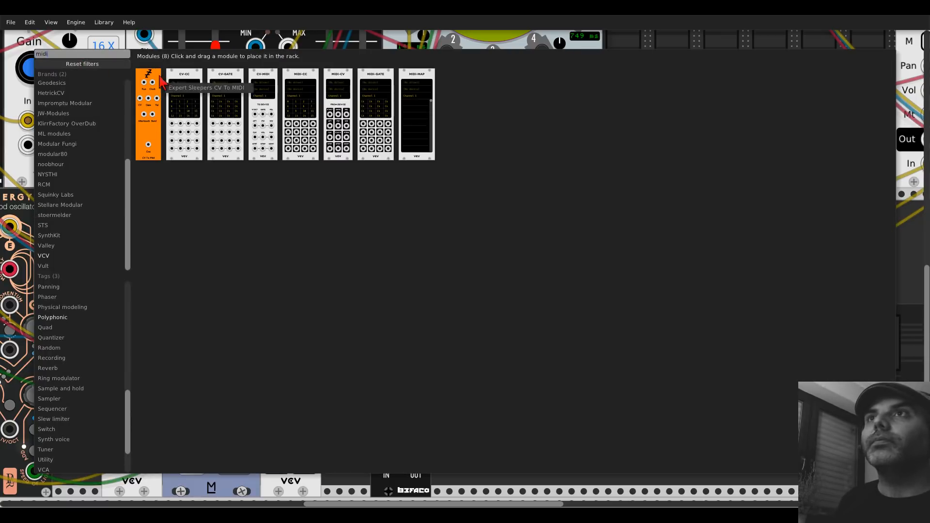
{"action": "left_click", "coordinate": [422, 87]}
Step: Set MIDI-MAP's device to Midilar 2 and map CC22 to the upper OFFSET knob of the bottom-row Dual Atenuverter
{"action": "left_click", "coordinate": [501, 257]}
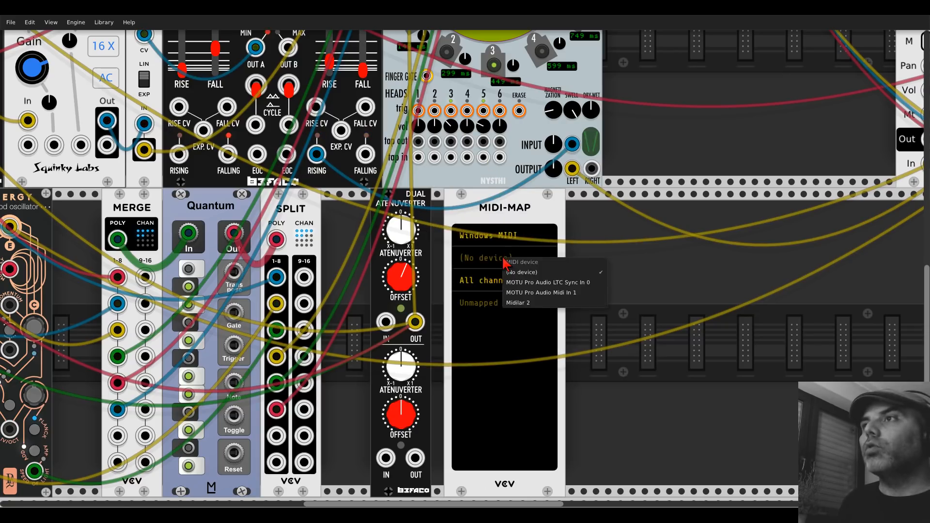
{"action": "left_click", "coordinate": [521, 309]}
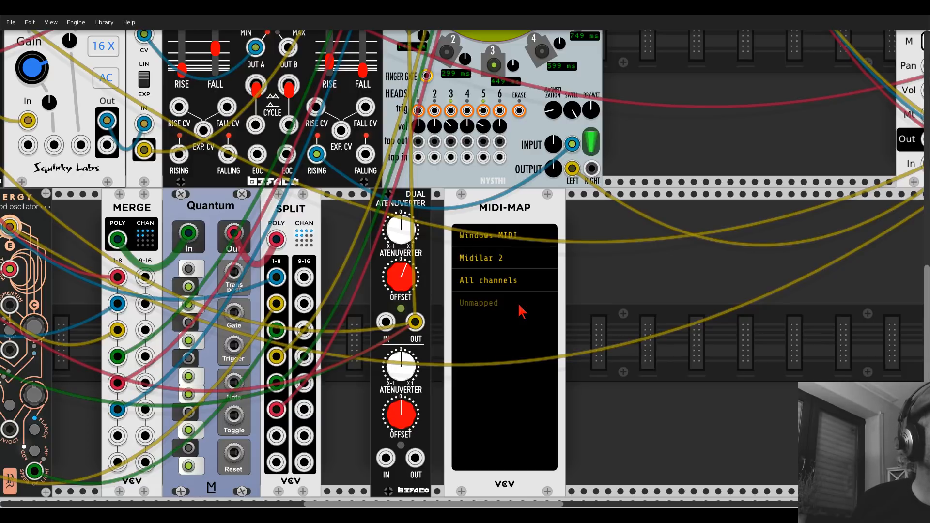
{"action": "left_click", "coordinate": [486, 305]}
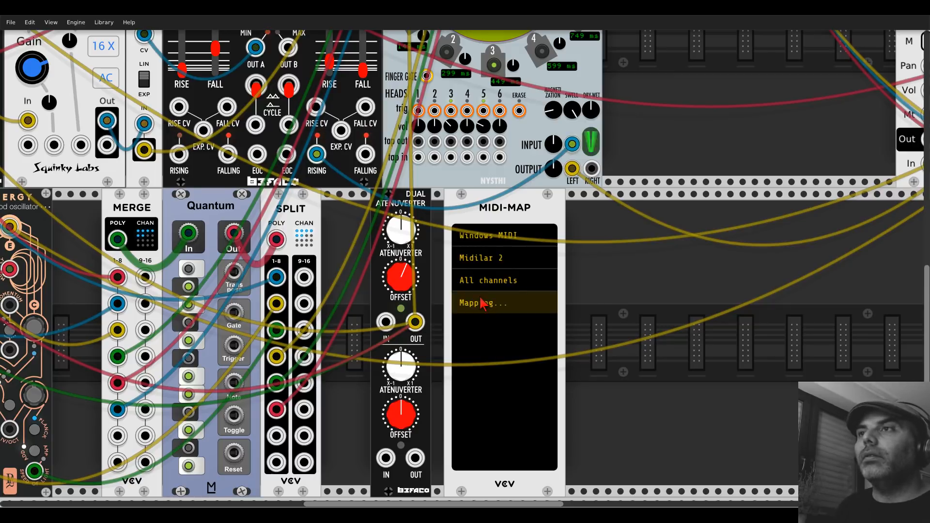
{"action": "left_click", "coordinate": [406, 283]}
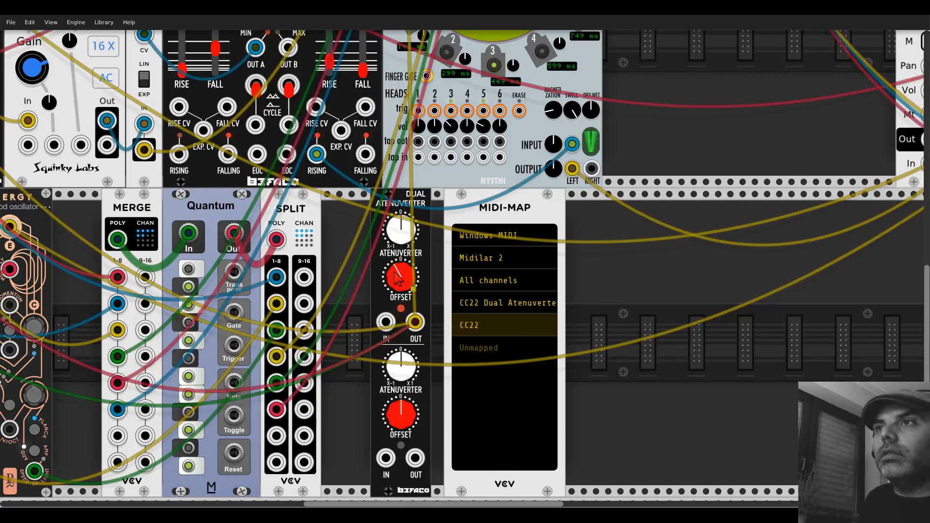
{"action": "left_click", "coordinate": [661, 303]}
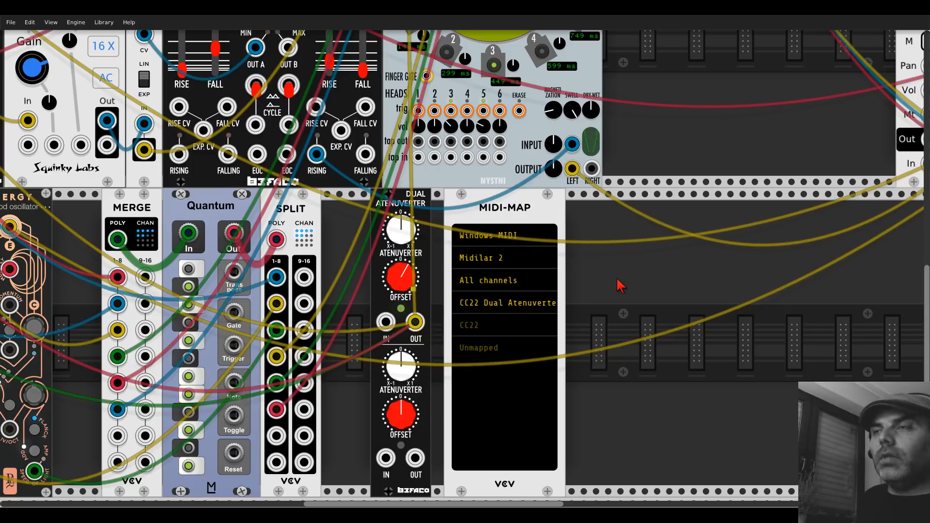
Step: Move MIDI-MAP aside, search the module library for "kinks" and place the Utilities module flush against the bottom-row Dual Atenuverter
{"action": "scroll", "coordinate": [600, 308], "scroll_direction": "down", "scroll_amount": 5}
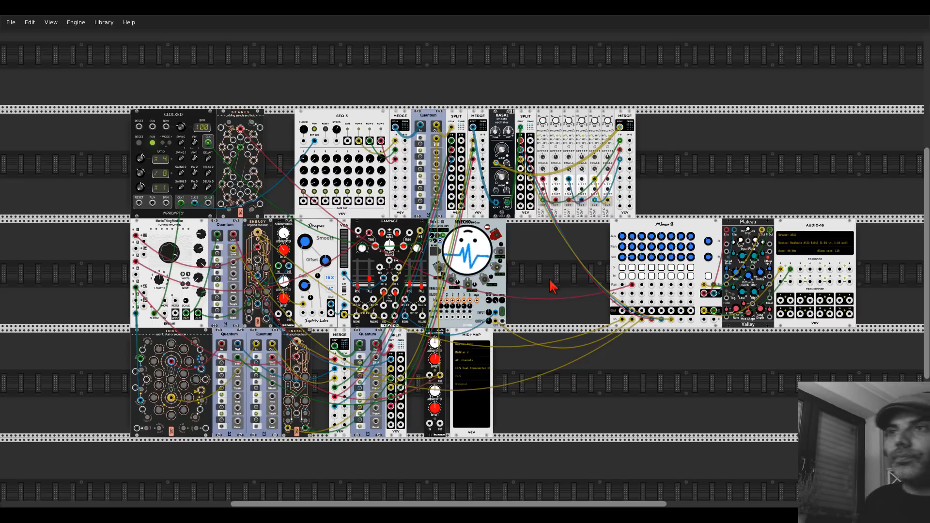
{"action": "scroll", "coordinate": [531, 269], "scroll_direction": "down", "scroll_amount": 3}
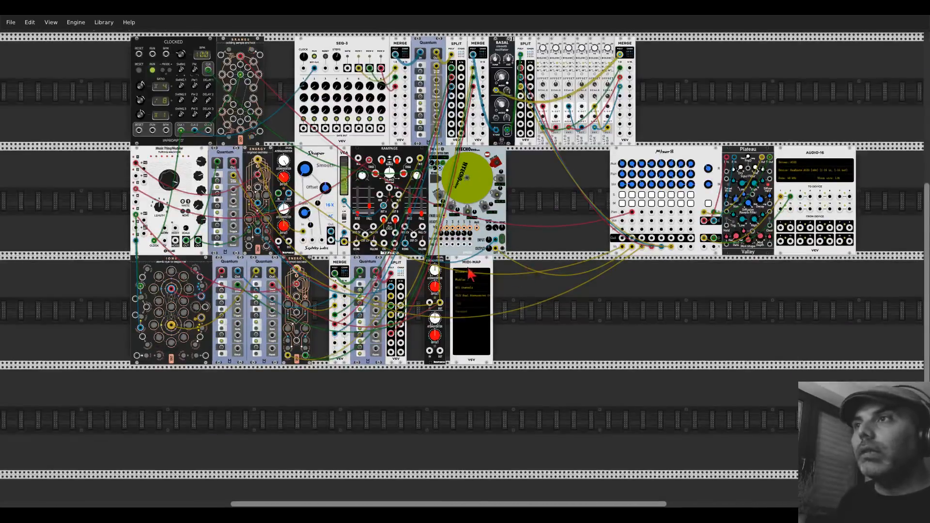
{"action": "scroll", "coordinate": [531, 267], "scroll_direction": "up", "scroll_amount": 5}
{"action": "scroll", "coordinate": [533, 259], "scroll_direction": "down", "scroll_amount": 5}
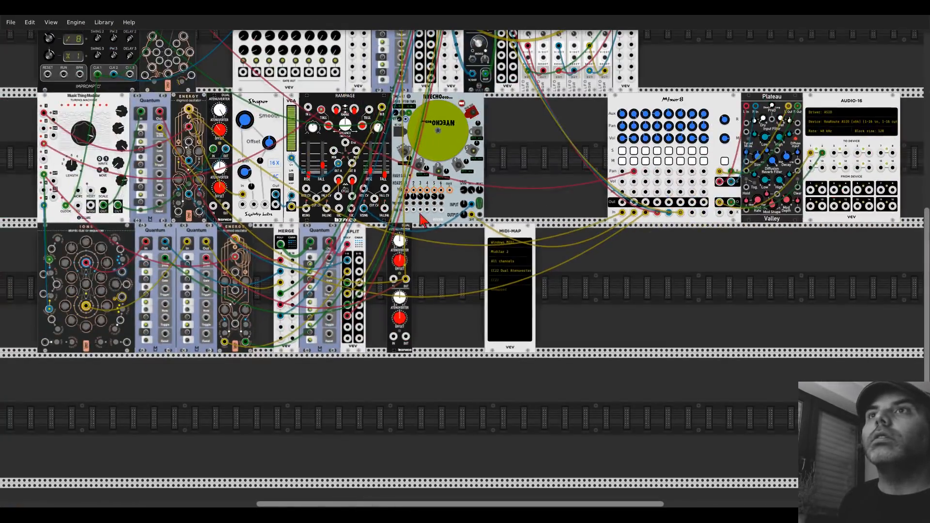
{"action": "scroll", "coordinate": [436, 274], "scroll_direction": "up", "scroll_amount": 3}
{"action": "right_click", "coordinate": [422, 267]}
{"action": "type", "text": "kinks"}
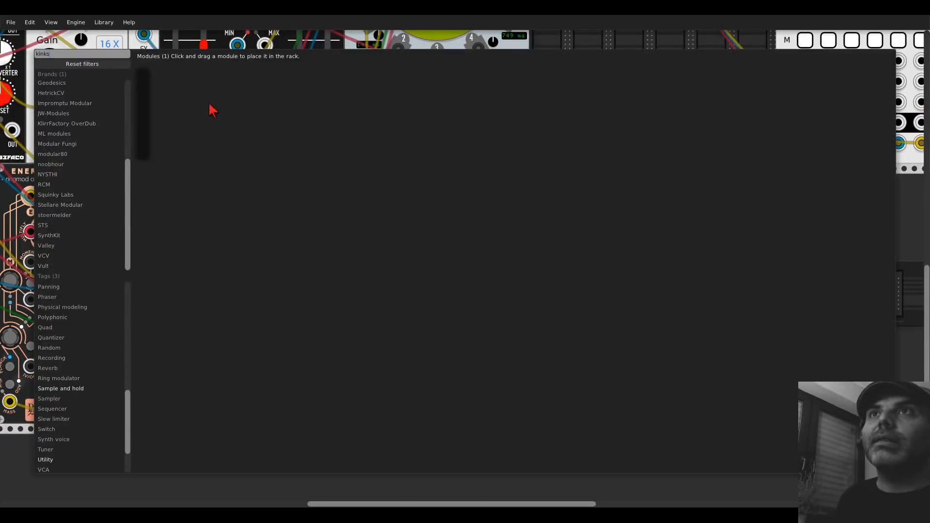
{"action": "left_click", "coordinate": [147, 99]}
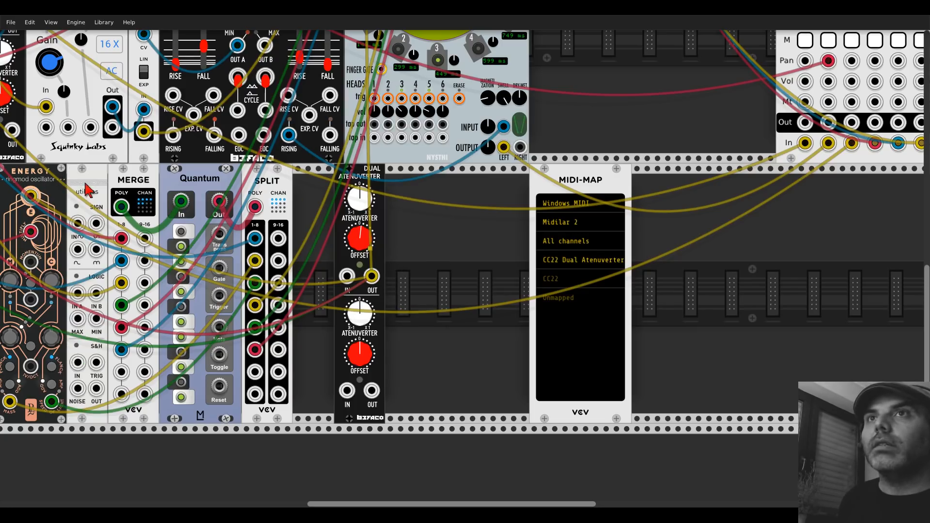
{"action": "left_click_drag", "start_coordinate": [90, 190], "coordinate": [399, 206]}
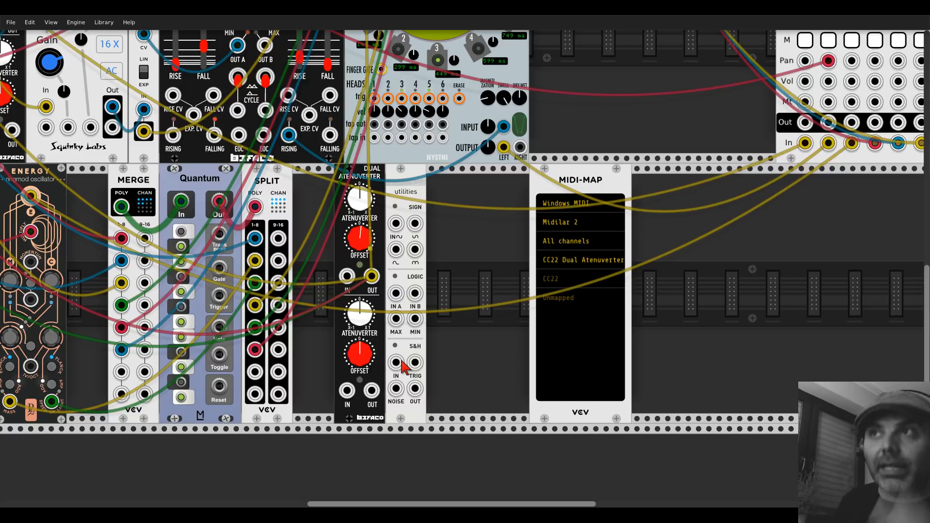
Step: Reroute the Dual Atenuverter's upper OUT cables to Utilities' S&H OUT, patch that OUT into S&H IN, and connect TRIG to Clocked's CLK 2
{"action": "left_click_drag", "start_coordinate": [371, 277], "coordinate": [415, 388]}
{"action": "left_click_drag", "start_coordinate": [372, 278], "coordinate": [396, 364]}
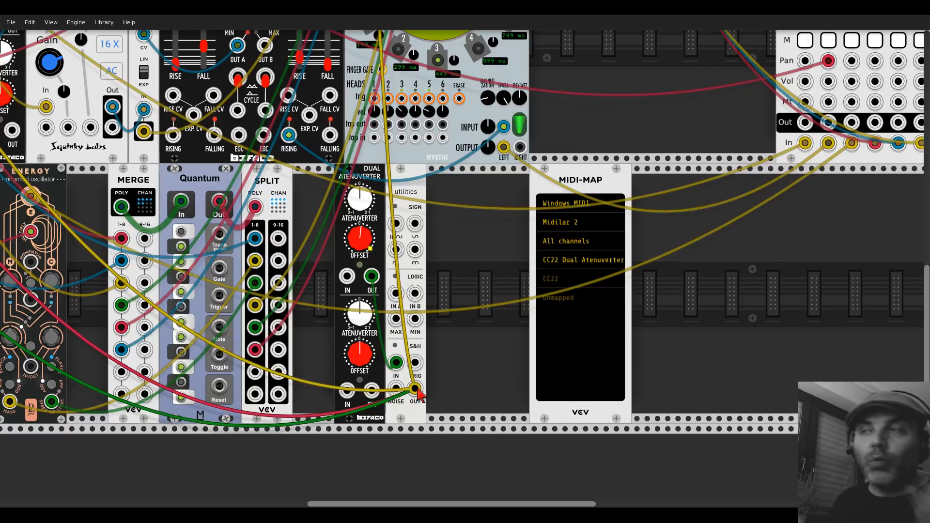
{"action": "left_click_drag", "start_coordinate": [415, 362], "coordinate": [311, 274]}
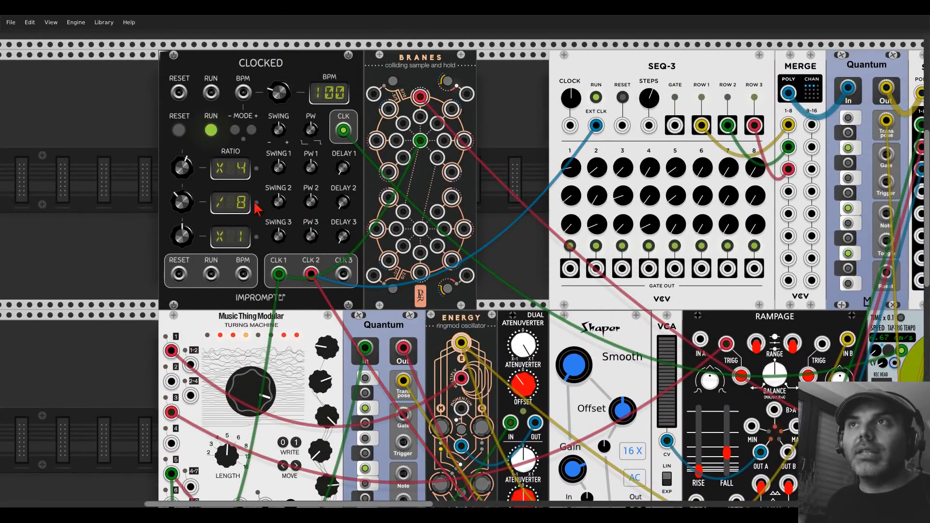
Step: Save the patch
{"action": "scroll", "coordinate": [481, 251], "scroll_direction": "down", "scroll_amount": 2}
{"action": "left_click_drag", "start_coordinate": [605, 262], "coordinate": [391, 92]}
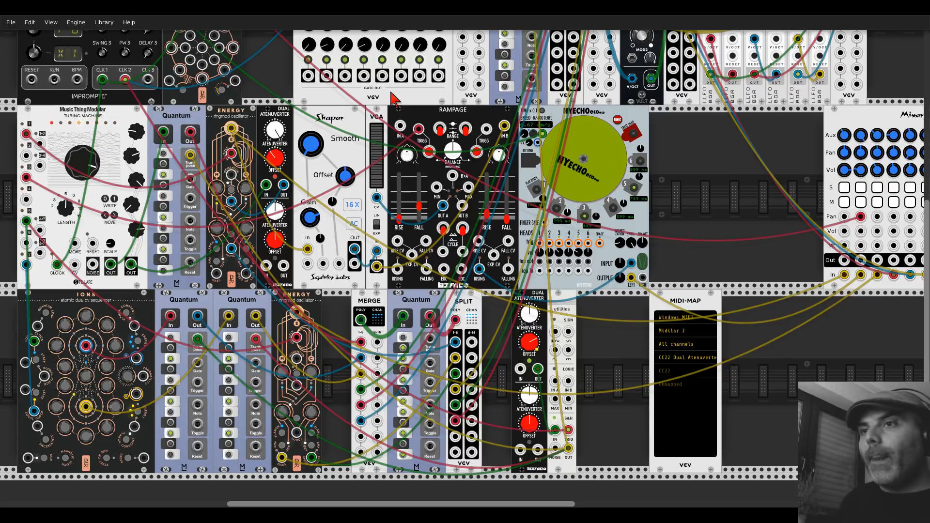
{"action": "scroll", "coordinate": [334, 146], "scroll_direction": "down", "scroll_amount": 4}
{"action": "scroll", "coordinate": [334, 145], "scroll_direction": "up", "scroll_amount": 2}
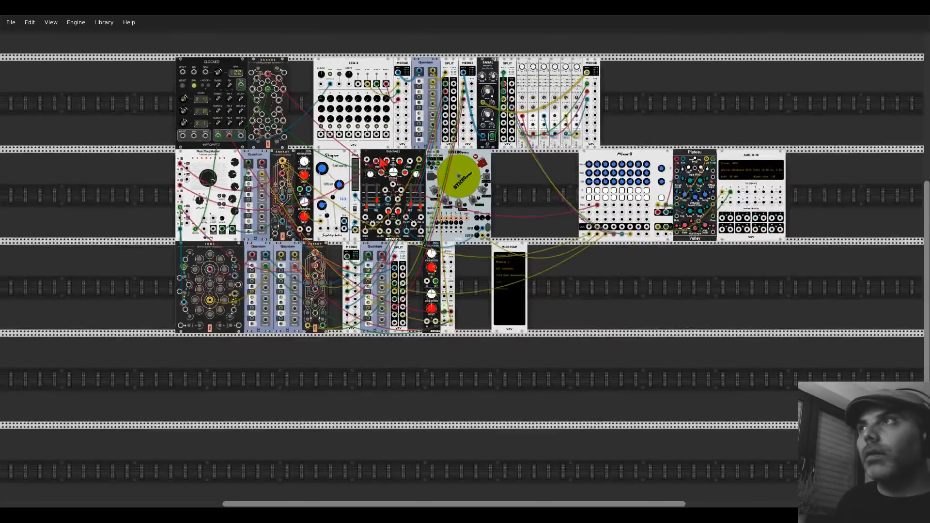
{"action": "left_click", "coordinate": [15, 24]}
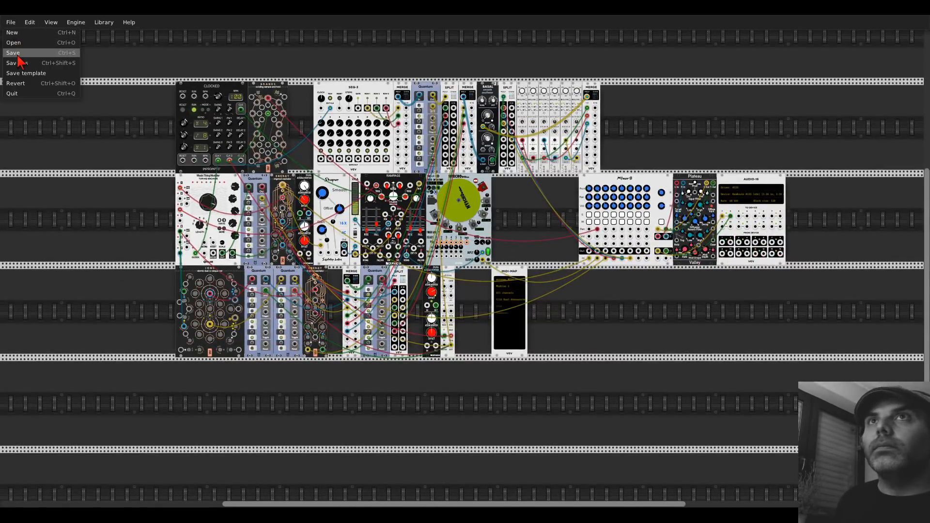
{"action": "left_click", "coordinate": [17, 53]}
Step: Move the MIDI-MAP module flush against the Utilities module in the bottom row
{"action": "scroll", "coordinate": [368, 268], "scroll_direction": "up", "scroll_amount": 2}
{"action": "scroll", "coordinate": [368, 272], "scroll_direction": "up", "scroll_amount": 1}
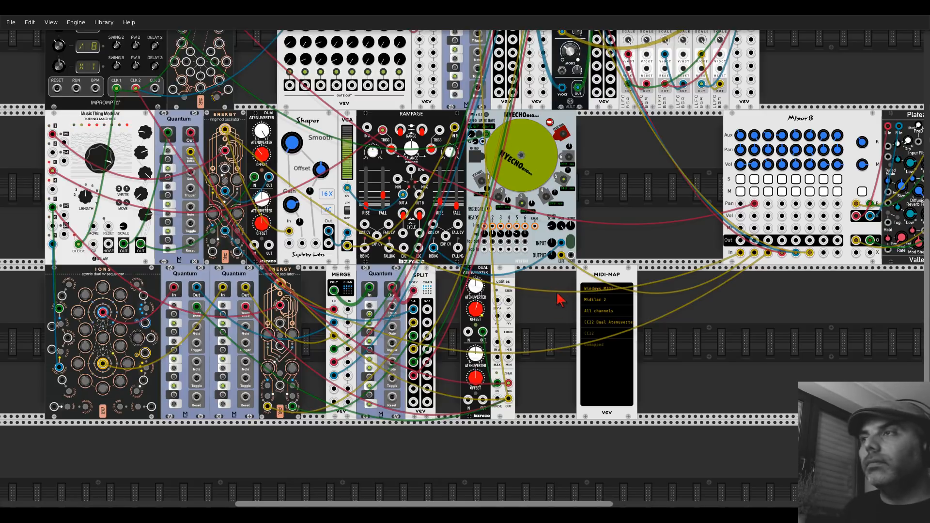
{"action": "scroll", "coordinate": [560, 289], "scroll_direction": "up", "scroll_amount": 5}
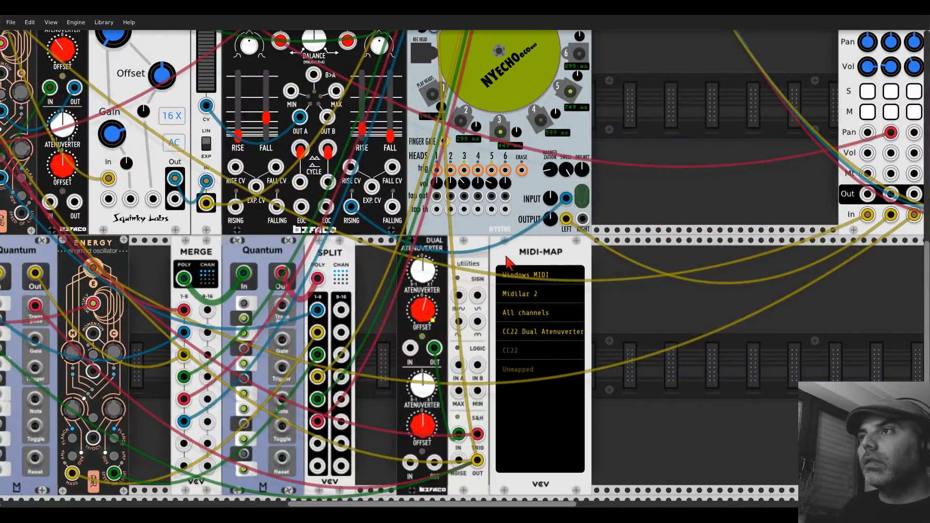
{"action": "scroll", "coordinate": [567, 266], "scroll_direction": "down", "scroll_amount": 5}
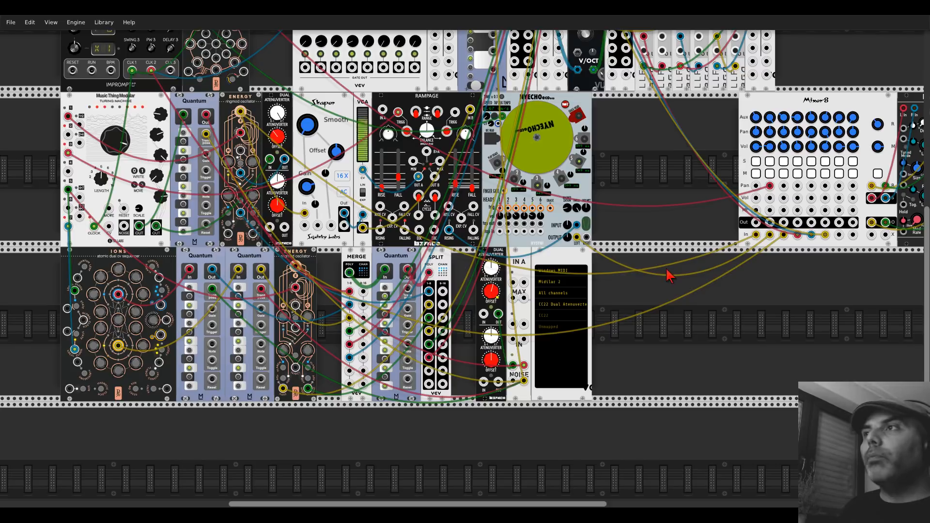
Step: Look through the library's VCO-tagged modules for an oscillator, then reset the filters and browse the full module list
{"action": "left_click_drag", "start_coordinate": [623, 265], "coordinate": [409, 270]}
{"action": "right_click", "coordinate": [429, 297]}
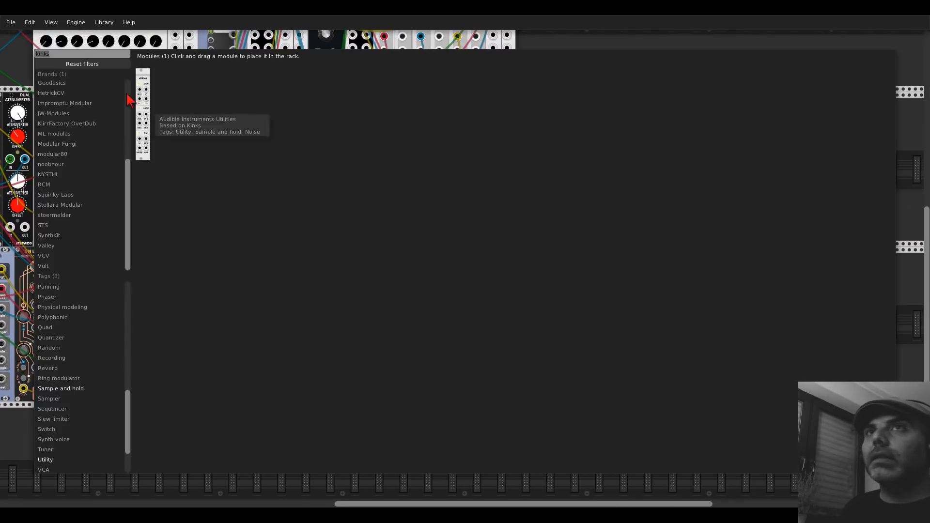
{"action": "left_click", "coordinate": [88, 65]}
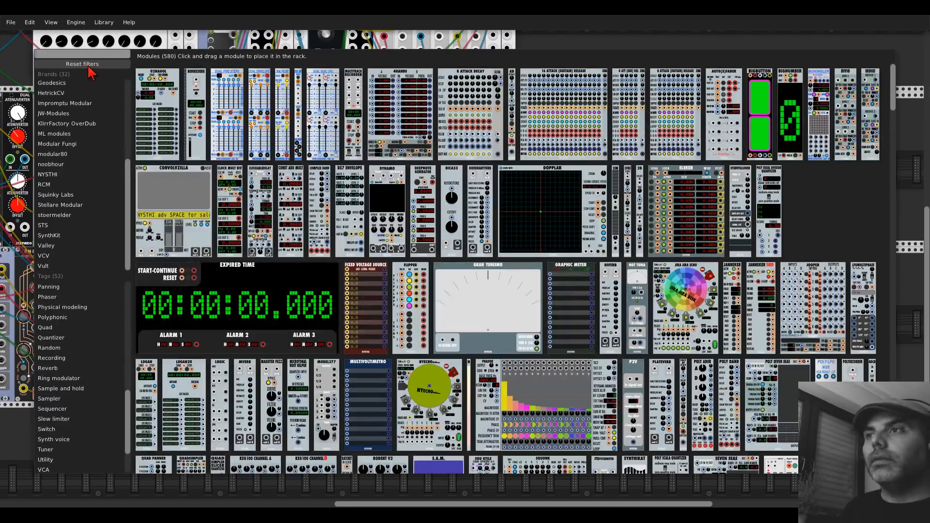
{"action": "scroll", "coordinate": [83, 325], "scroll_direction": "down", "scroll_amount": 2}
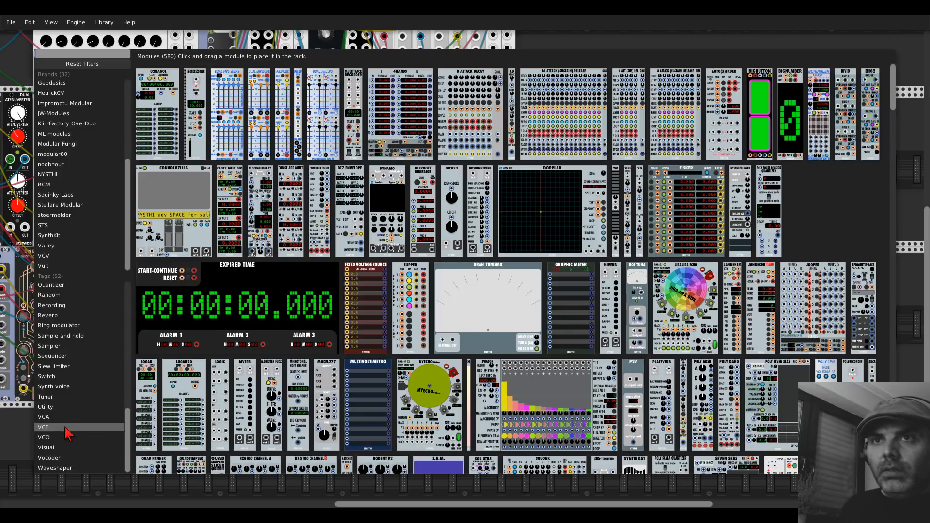
{"action": "left_click", "coordinate": [63, 438]}
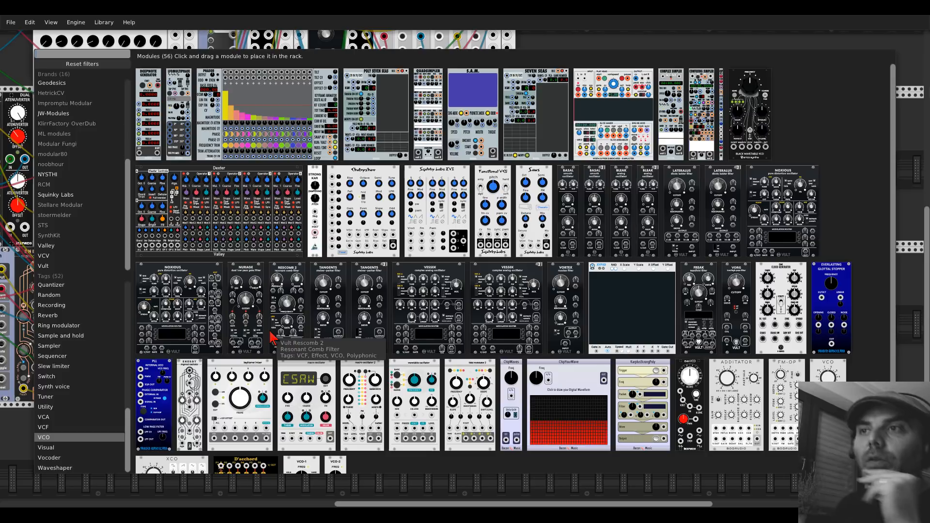
{"action": "scroll", "coordinate": [271, 337], "scroll_direction": "down", "scroll_amount": 3}
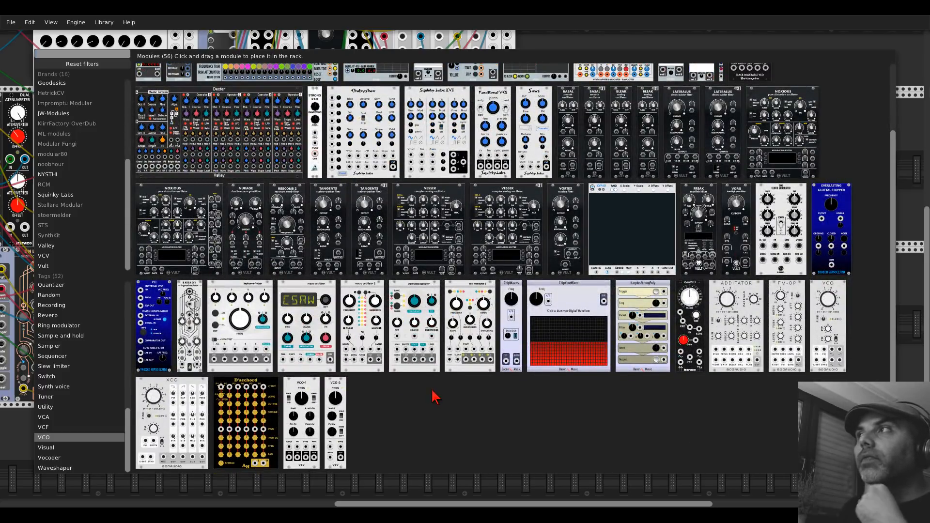
{"action": "scroll", "coordinate": [435, 396], "scroll_direction": "up", "scroll_amount": 3}
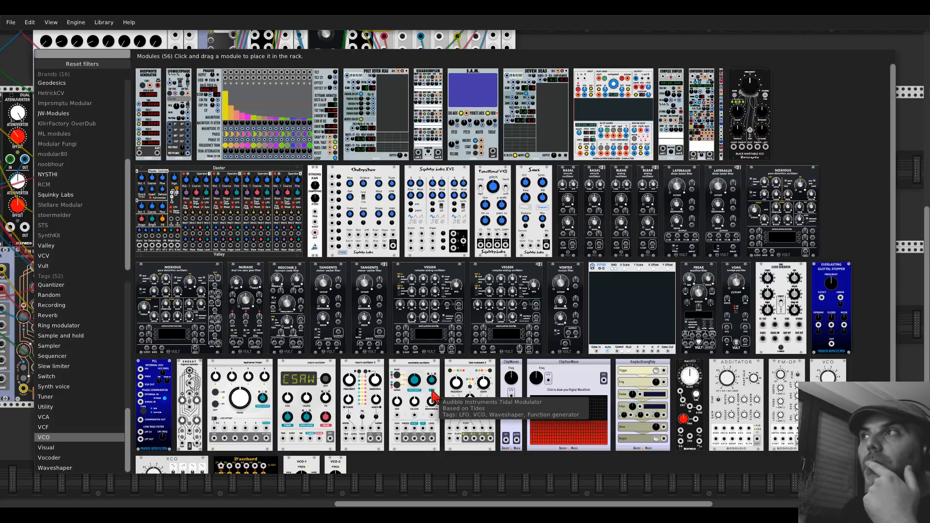
{"action": "left_click", "coordinate": [120, 66]}
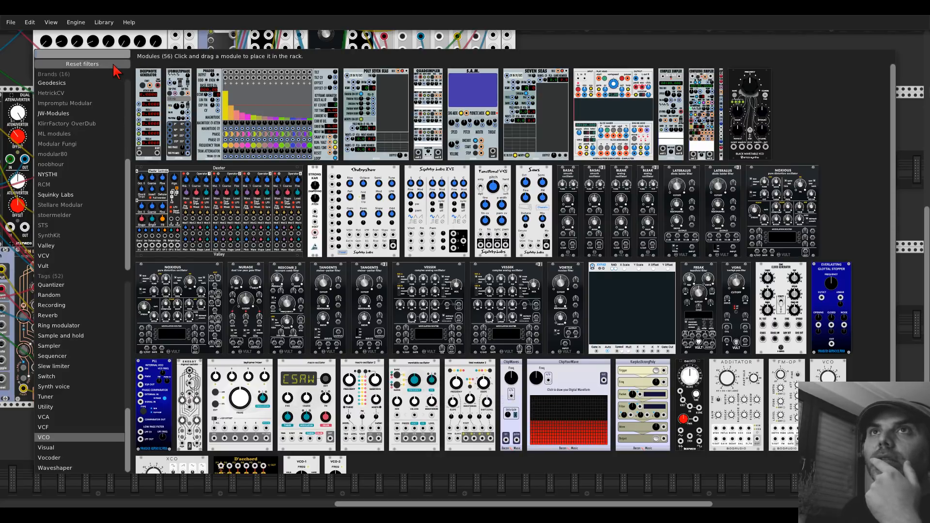
{"action": "scroll", "coordinate": [199, 178], "scroll_direction": "down", "scroll_amount": 10}
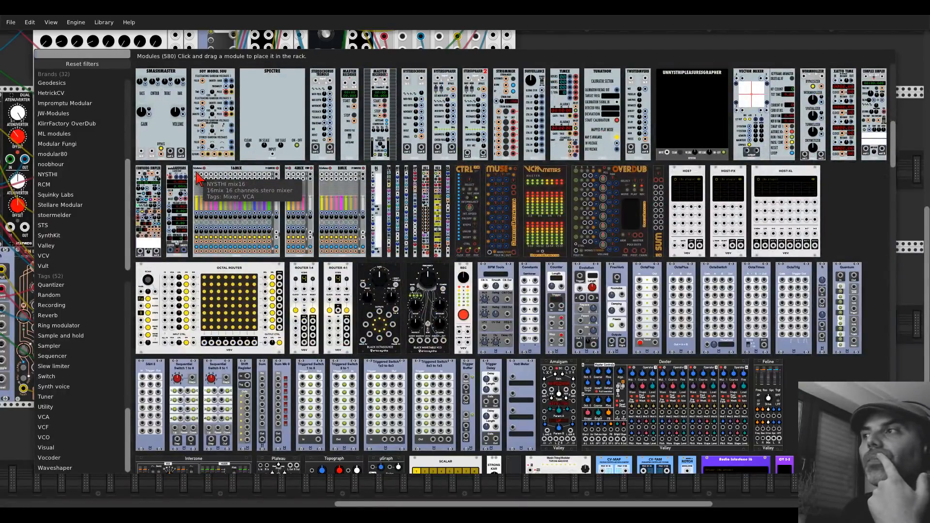
{"action": "scroll", "coordinate": [198, 178], "scroll_direction": "up", "scroll_amount": 10}
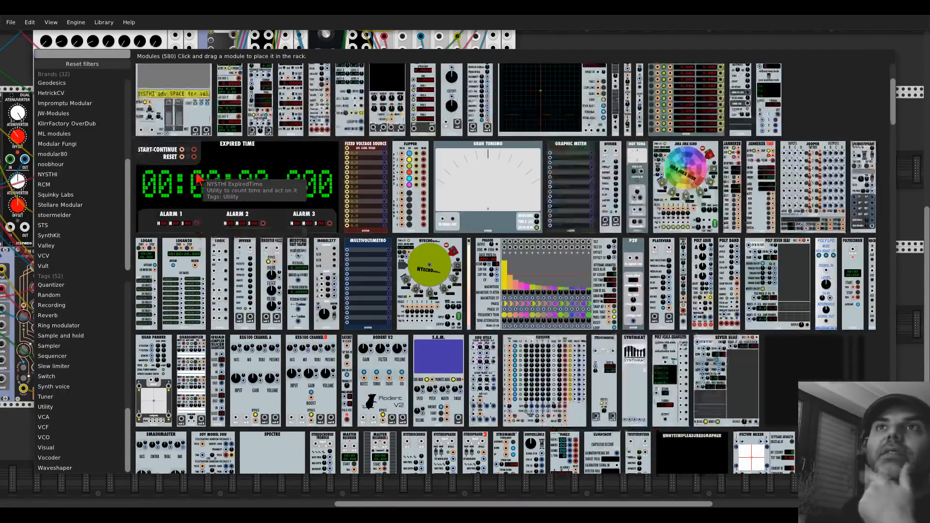
Step: Search the module library for "evenv" and place an EvenVCO in the bottom row, a short gap after MIDI-MAP
{"action": "type", "text": "even"}
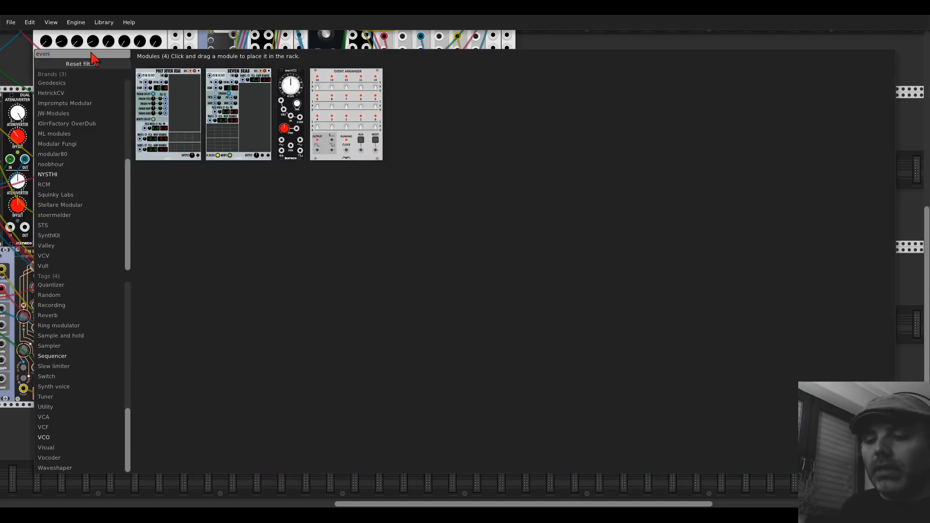
{"action": "type", "text": "v"}
{"action": "left_click_drag", "start_coordinate": [141, 78], "coordinate": [407, 261]}
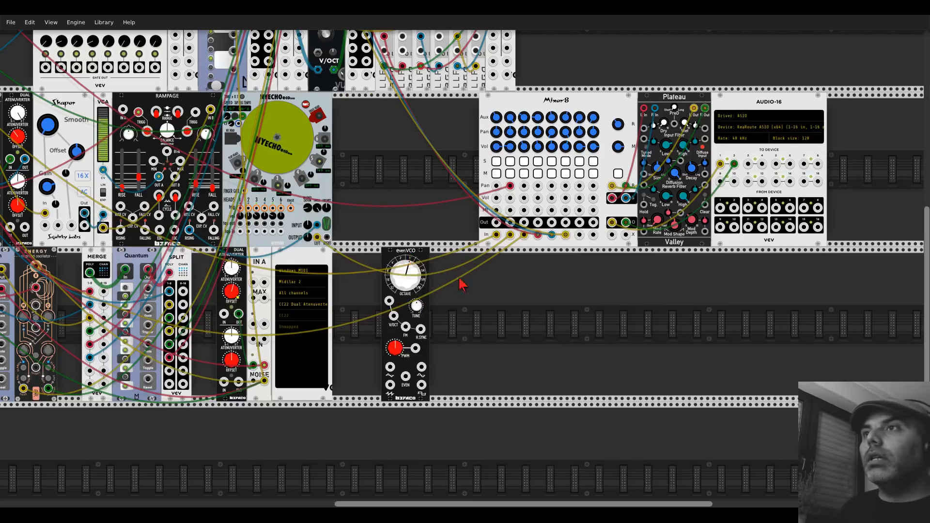
Step: Filter the module library to the Valley brand and place Feline flush against EvenVCO in the bottom row
{"action": "right_click", "coordinate": [461, 284]}
{"action": "left_click", "coordinate": [83, 64]}
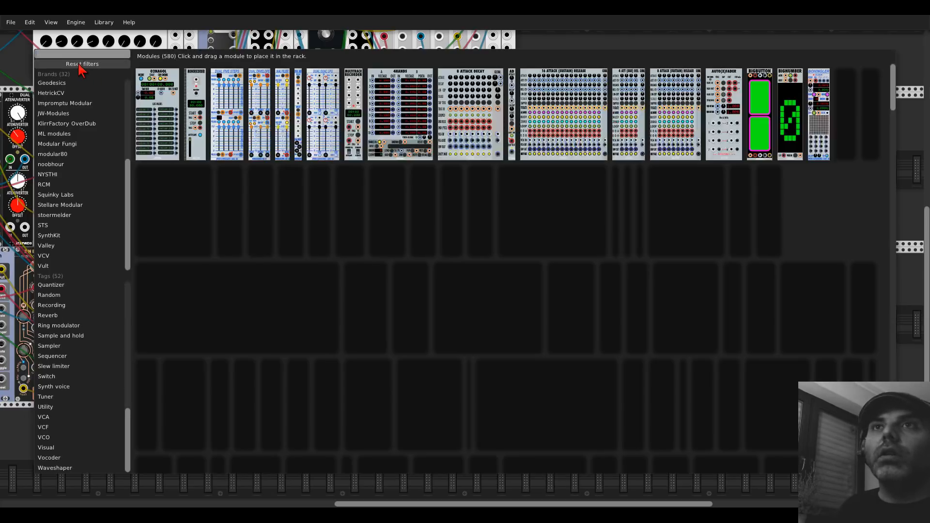
{"action": "left_click", "coordinate": [56, 245]}
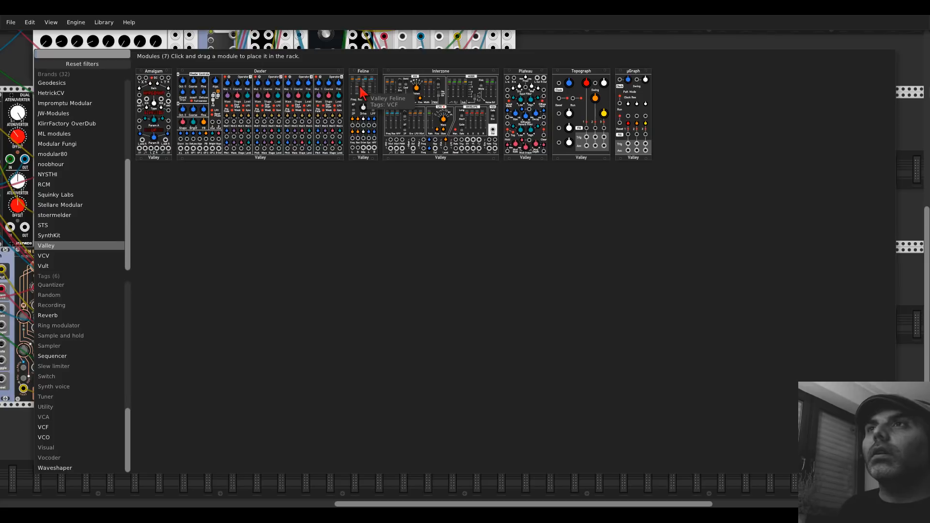
{"action": "left_click_drag", "start_coordinate": [362, 92], "coordinate": [454, 329]}
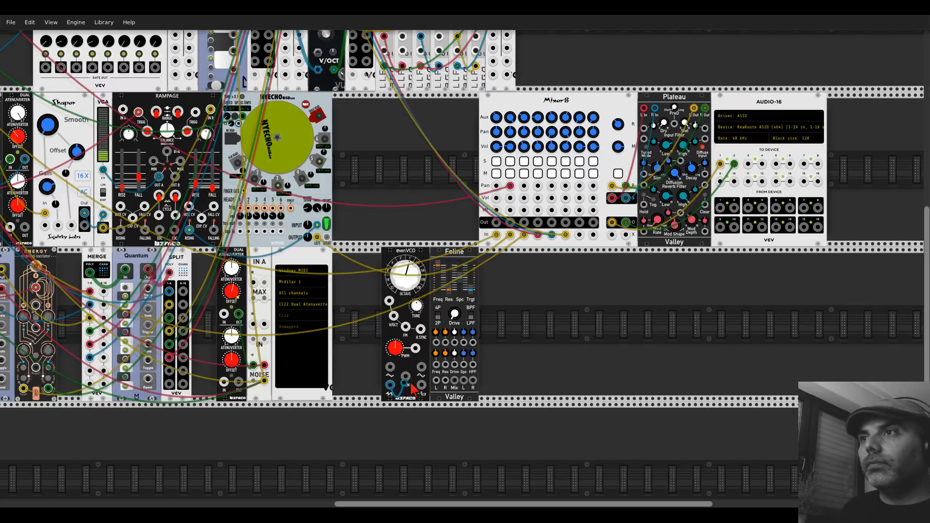
Step: Patch EvenVCO's saw and square outputs into Feline's left and right inputs, and Feline's left and right outputs into mixer channels 7 and 8
{"action": "left_click_drag", "start_coordinate": [412, 387], "coordinate": [436, 381]}
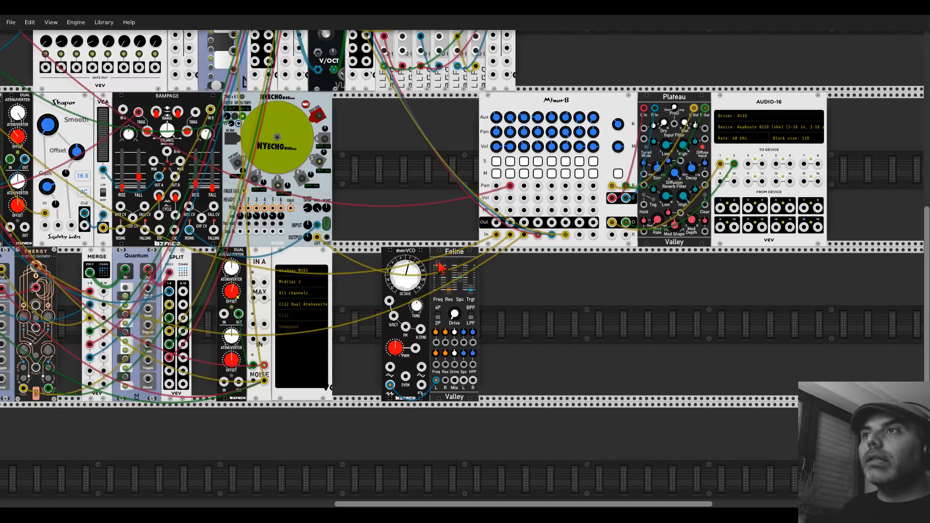
{"action": "left_click_drag", "start_coordinate": [439, 266], "coordinate": [507, 266]}
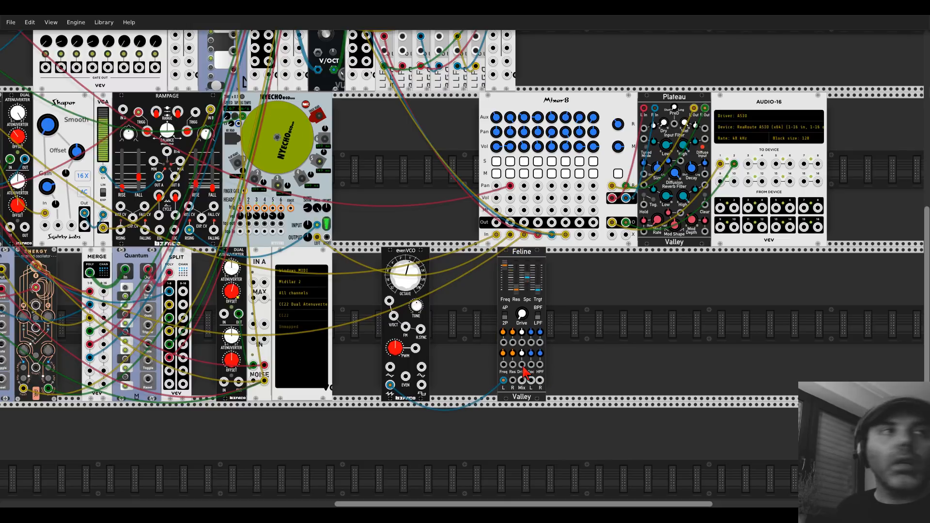
{"action": "scroll", "coordinate": [523, 372], "scroll_direction": "up", "scroll_amount": 2}
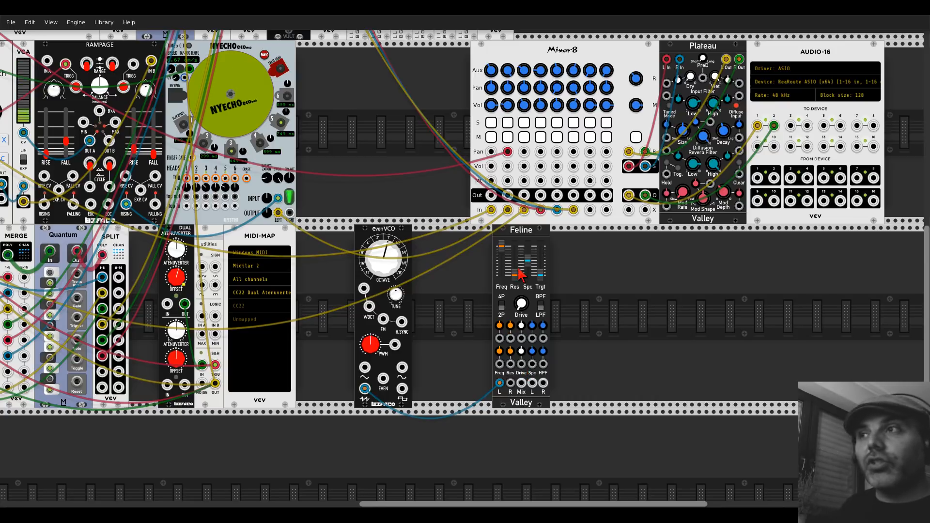
{"action": "left_click_drag", "start_coordinate": [402, 389], "coordinate": [510, 383]}
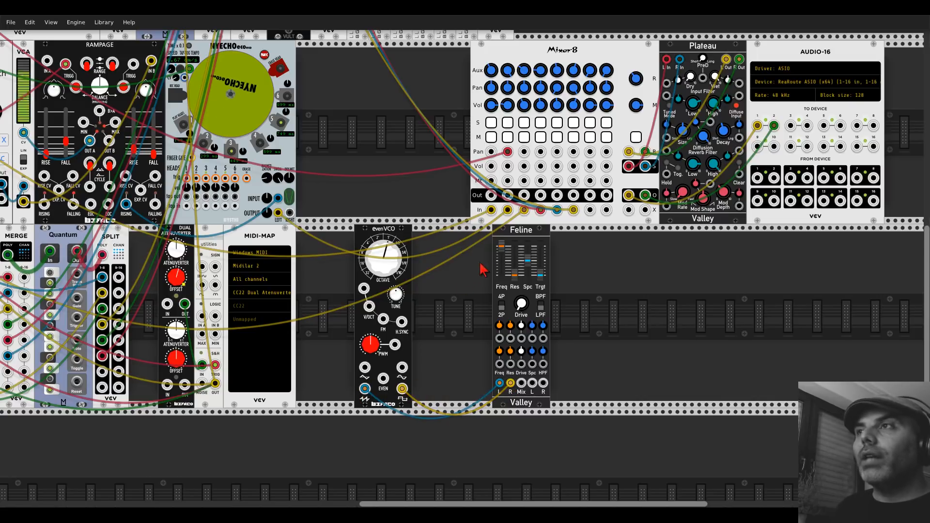
{"action": "left_click_drag", "start_coordinate": [523, 250], "coordinate": [445, 251]}
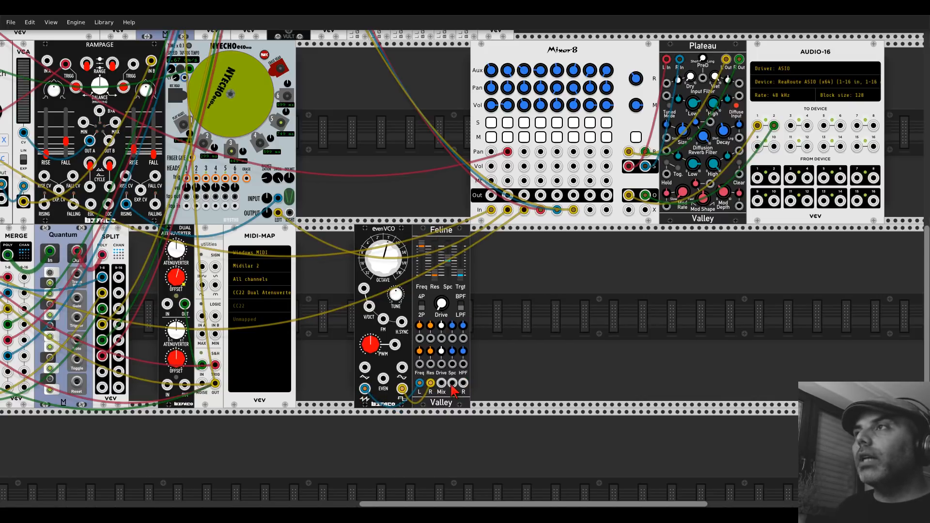
{"action": "mouse_move", "coordinate": [453, 383]}
{"action": "left_mouse_down"}
{"action": "mouse_move", "coordinate": [590, 209]}
{"action": "mouse_move", "coordinate": [464, 384]}
{"action": "left_mouse_up"}
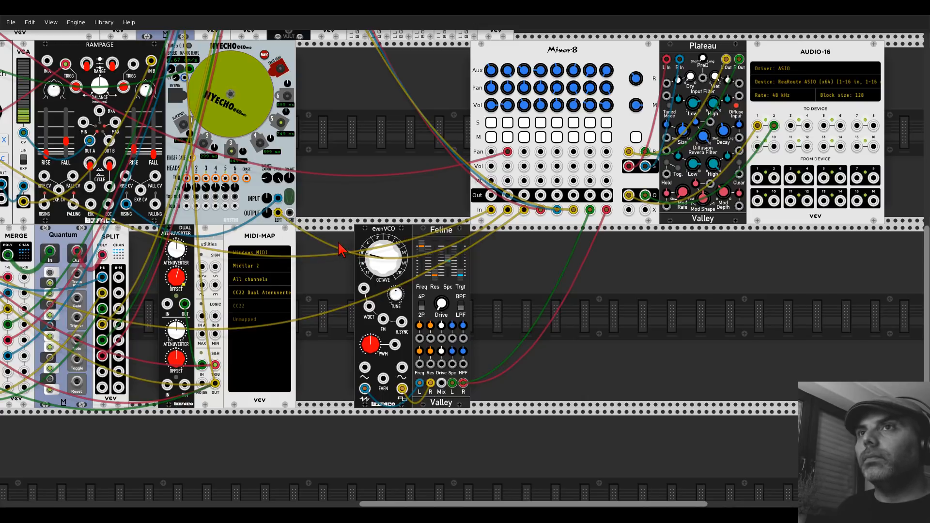
Step: Patch a note output of the bottom-row SPLIT beside Quantum into EvenVCO's V/OCT input
{"action": "scroll", "coordinate": [341, 249], "scroll_direction": "left", "scroll_amount": 5}
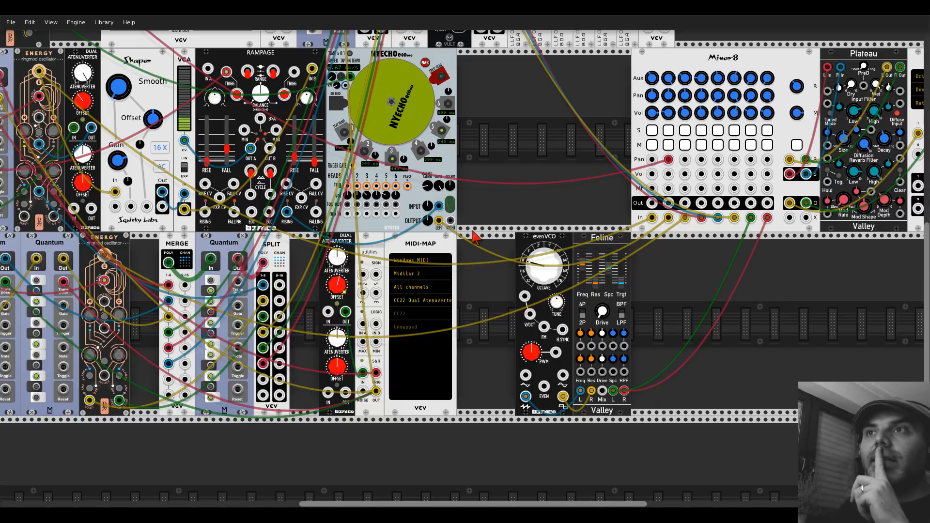
{"action": "scroll", "coordinate": [480, 209], "scroll_direction": "up", "scroll_amount": 5}
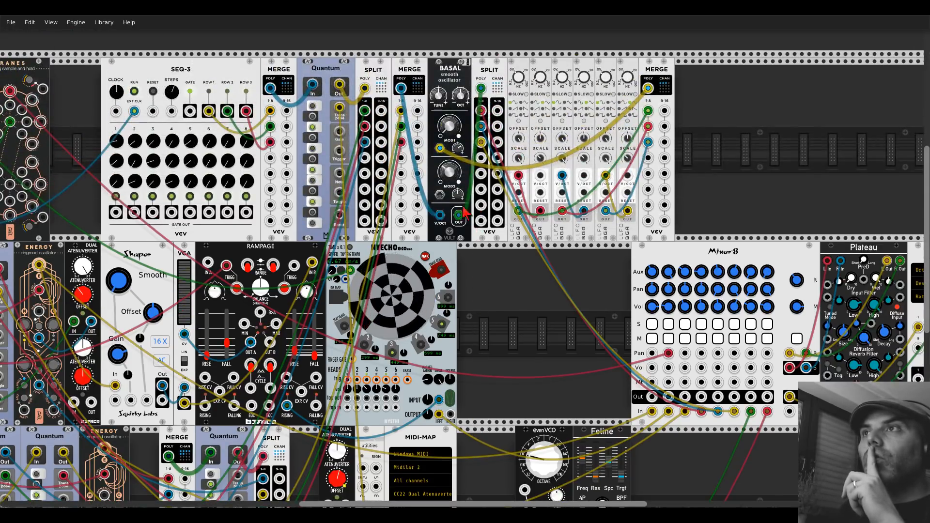
{"action": "scroll", "coordinate": [432, 157], "scroll_direction": "down", "scroll_amount": 2}
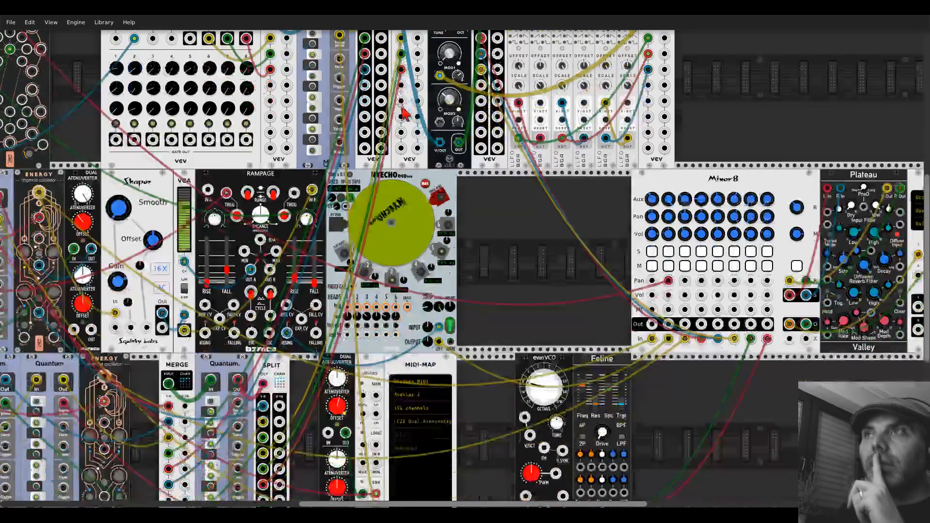
{"action": "scroll", "coordinate": [280, 316], "scroll_direction": "down", "scroll_amount": 3}
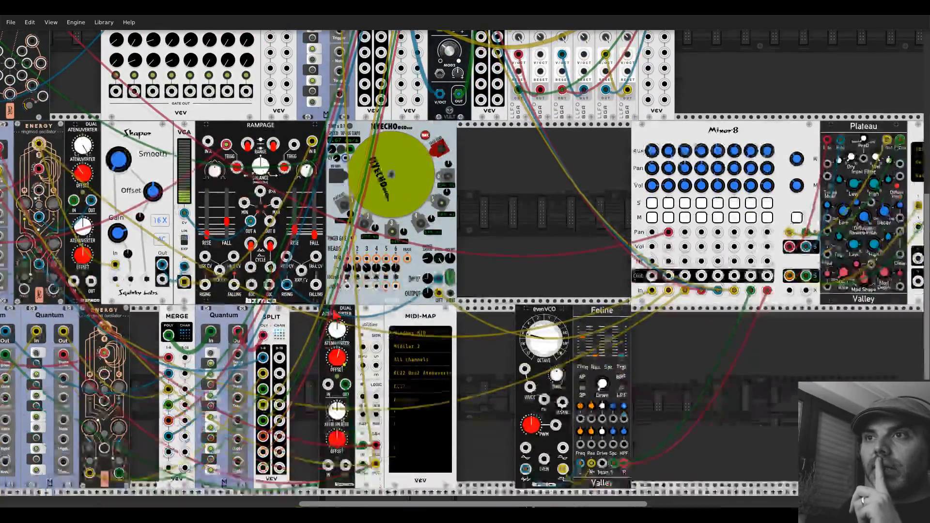
{"action": "left_click_drag", "start_coordinate": [280, 315], "coordinate": [269, 336]}
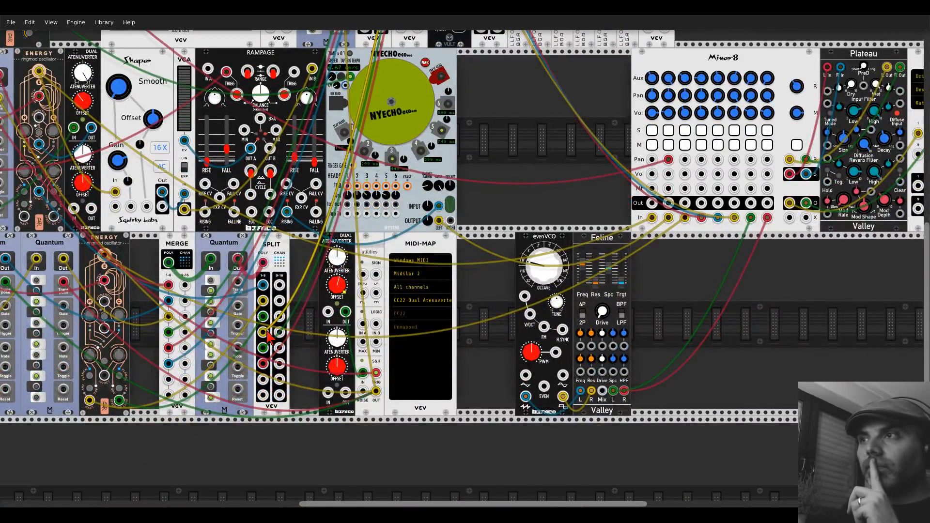
{"action": "left_click_drag", "start_coordinate": [530, 313], "coordinate": [280, 332]}
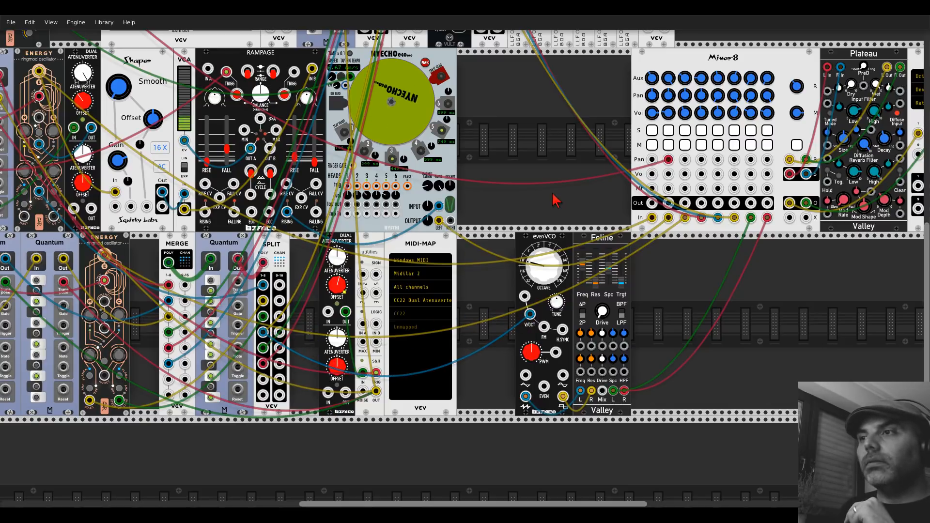
Step: Adjust EvenVCO's octave by ear and solo mixer channels 7 and 8
{"action": "left_click_drag", "start_coordinate": [536, 276], "coordinate": [537, 277]}
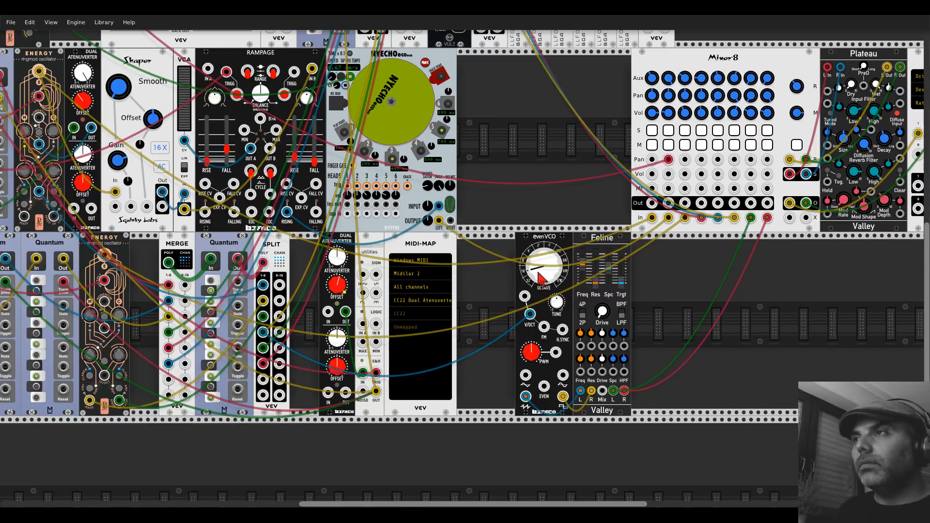
{"action": "left_click_drag", "start_coordinate": [661, 259], "coordinate": [523, 269]}
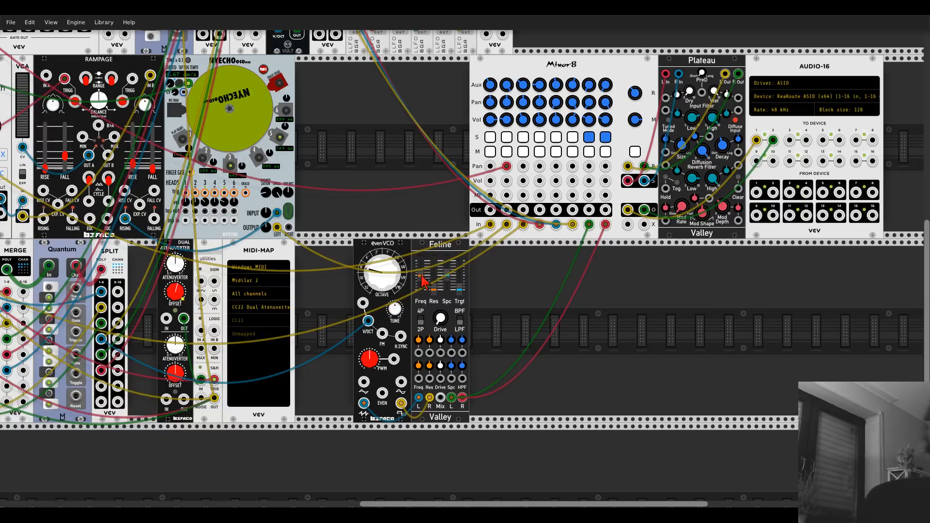
Step: Shape the Feline filter by ear, lowering its frequency, raising spacing and target, and adjusting resonance and drive
{"action": "scroll", "coordinate": [421, 278], "scroll_direction": "up", "scroll_amount": 5}
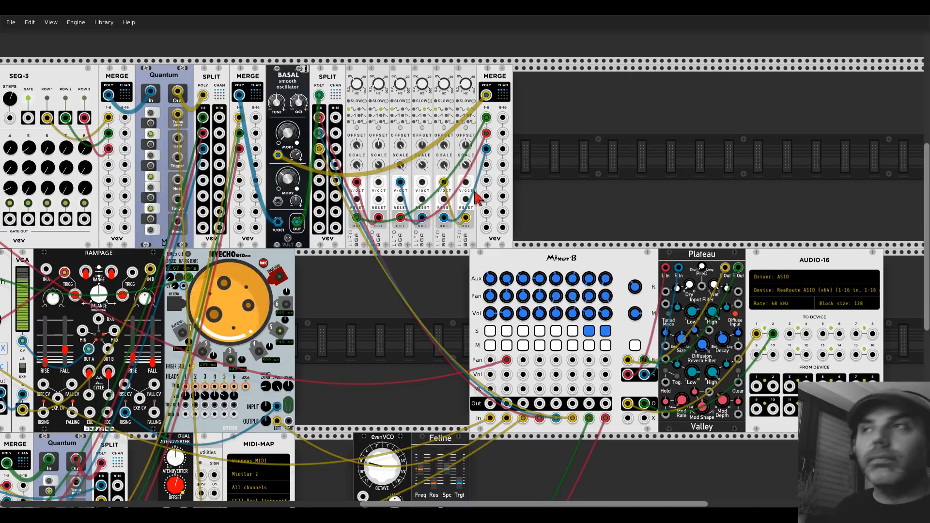
{"action": "scroll", "coordinate": [467, 318], "scroll_direction": "down", "scroll_amount": 5}
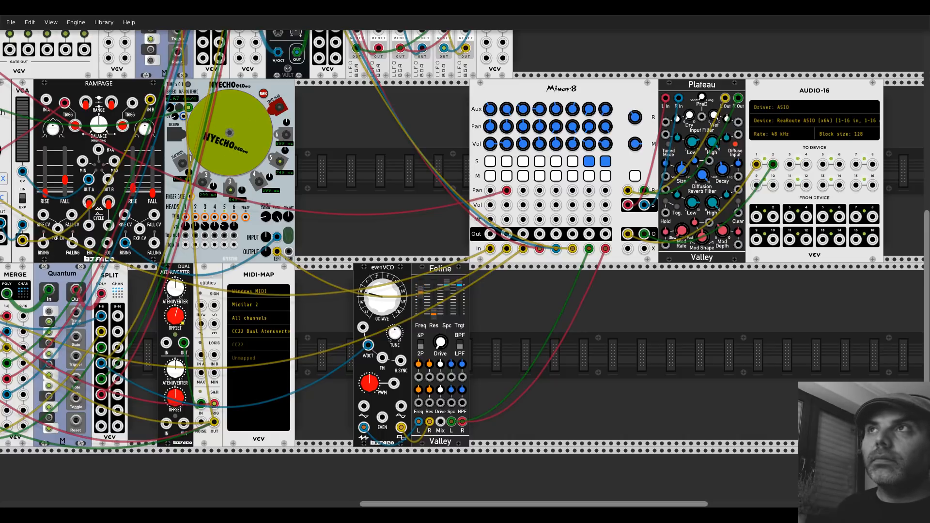
{"action": "scroll", "coordinate": [422, 276], "scroll_direction": "up", "scroll_amount": 5}
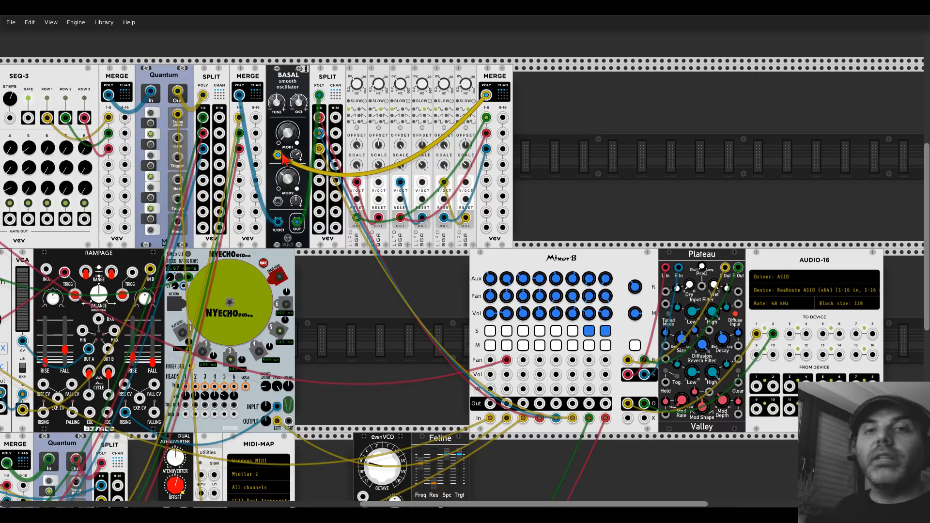
{"action": "scroll", "coordinate": [291, 165], "scroll_direction": "down", "scroll_amount": 5}
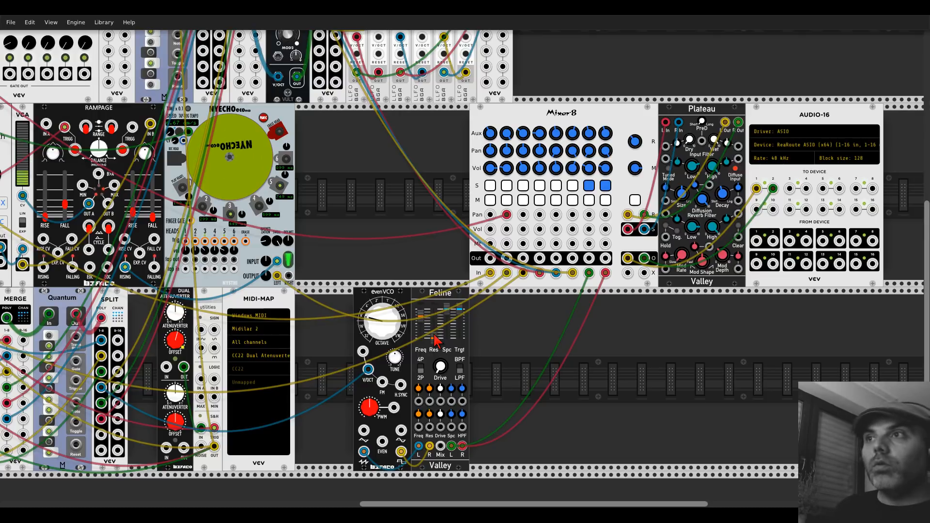
{"action": "left_click_drag", "start_coordinate": [434, 335], "coordinate": [439, 336]}
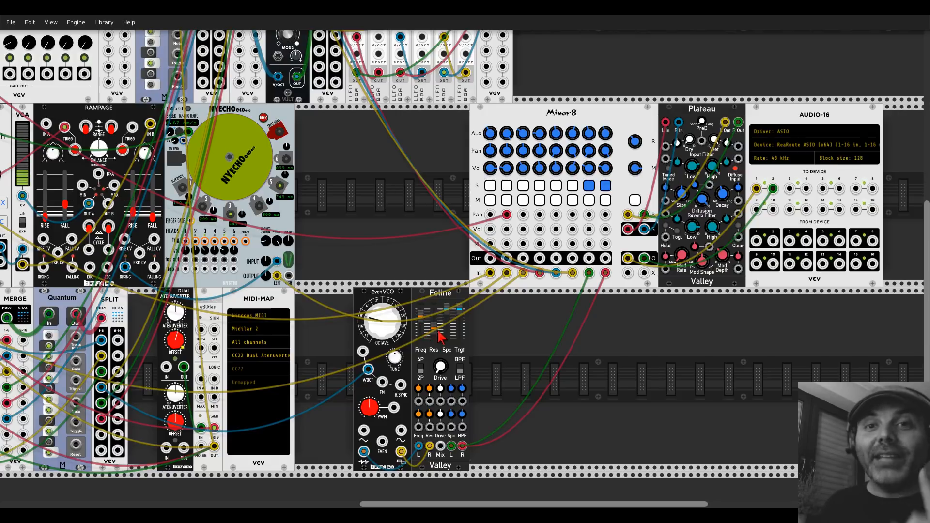
{"action": "left_click_drag", "start_coordinate": [440, 366], "coordinate": [442, 367]}
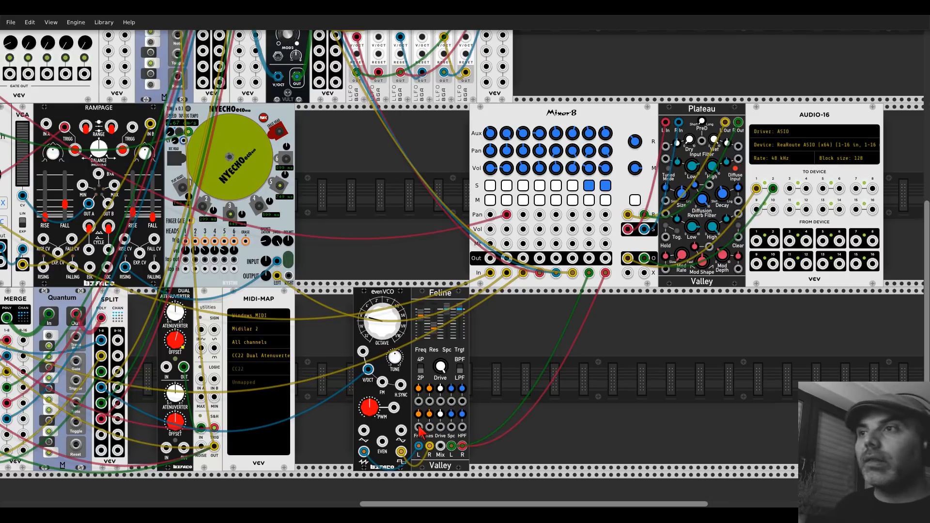
Step: Patch the output of the first LFO in the top row into Feline's Freq CV input
{"action": "scroll", "coordinate": [361, 236], "scroll_direction": "up", "scroll_amount": 5}
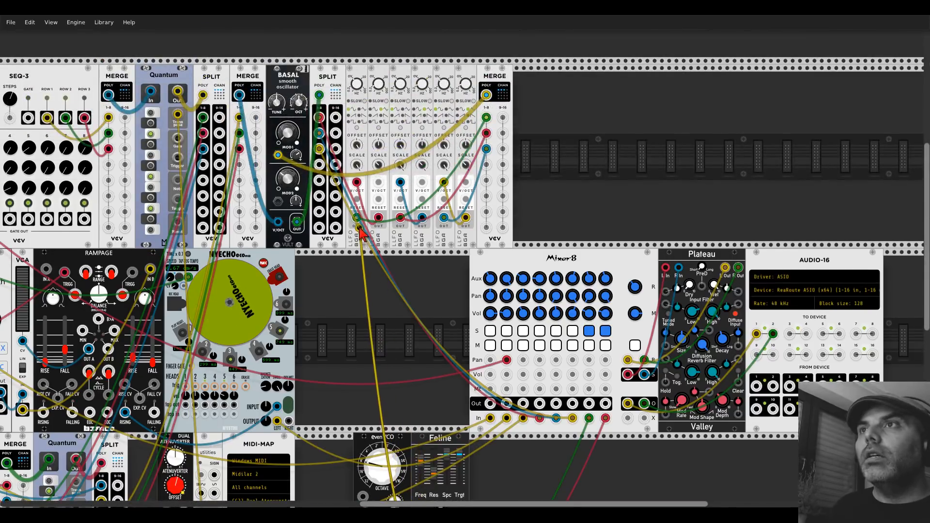
{"action": "scroll", "coordinate": [405, 326], "scroll_direction": "down", "scroll_amount": 5}
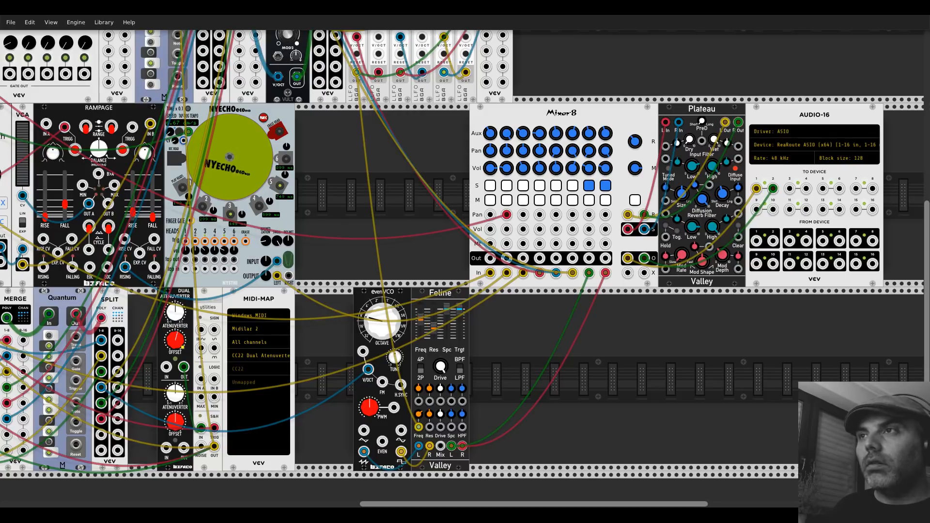
Step: Turn off solo on mixer channels 7 and 8 and save the patch
{"action": "left_click", "coordinate": [589, 186]}
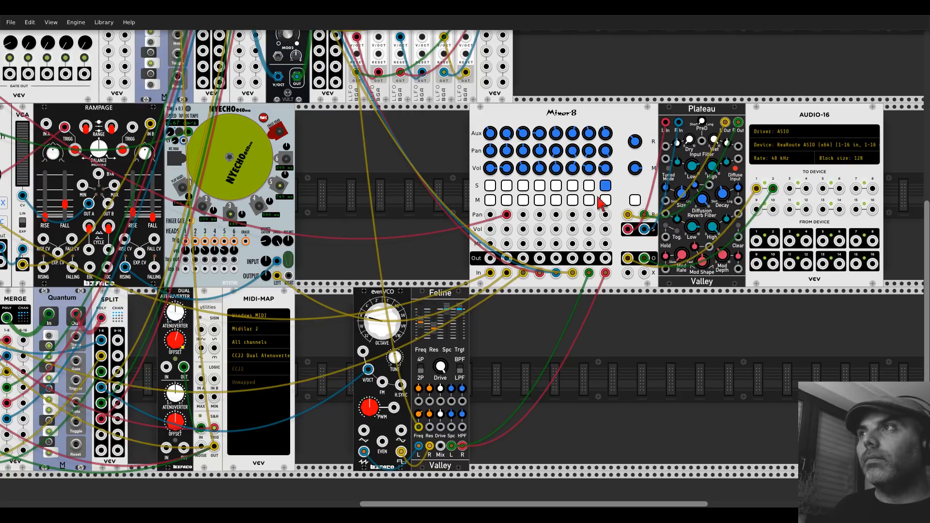
{"action": "left_click", "coordinate": [605, 186]}
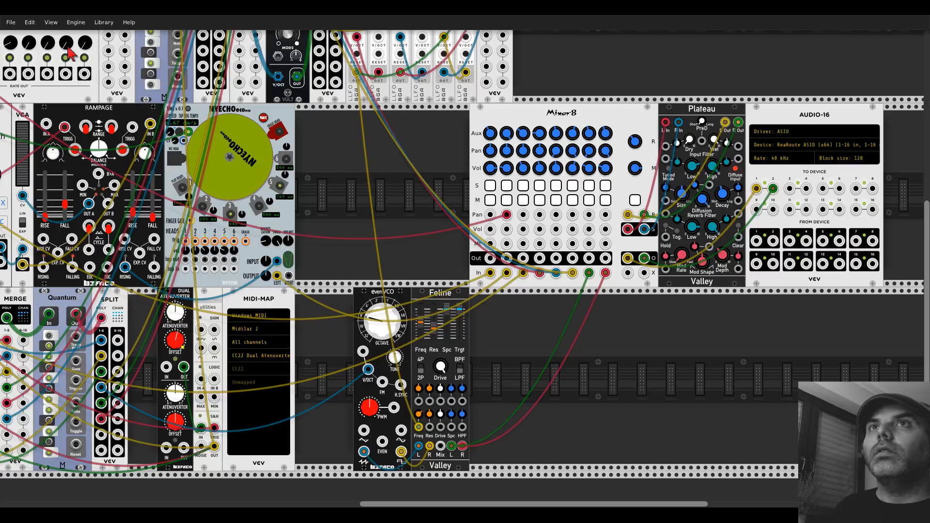
{"action": "left_click", "coordinate": [10, 22]}
{"action": "left_click", "coordinate": [19, 53]}
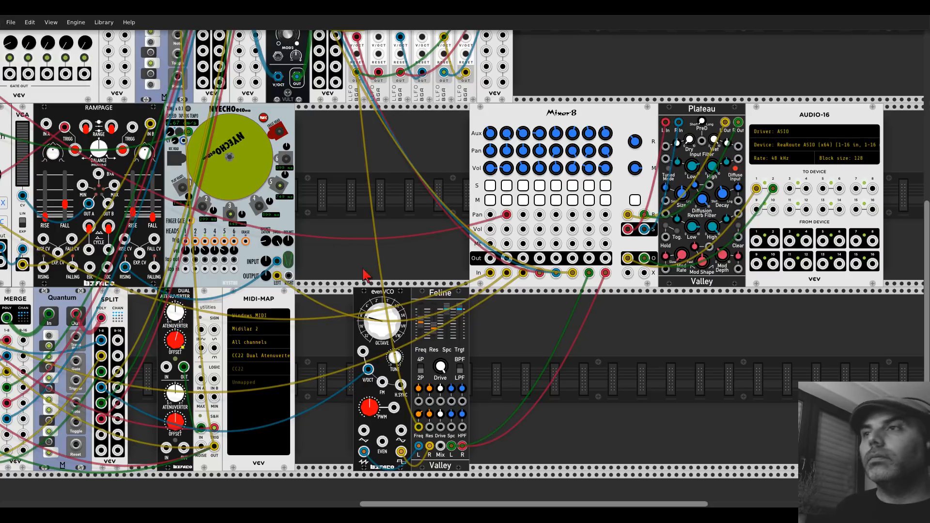
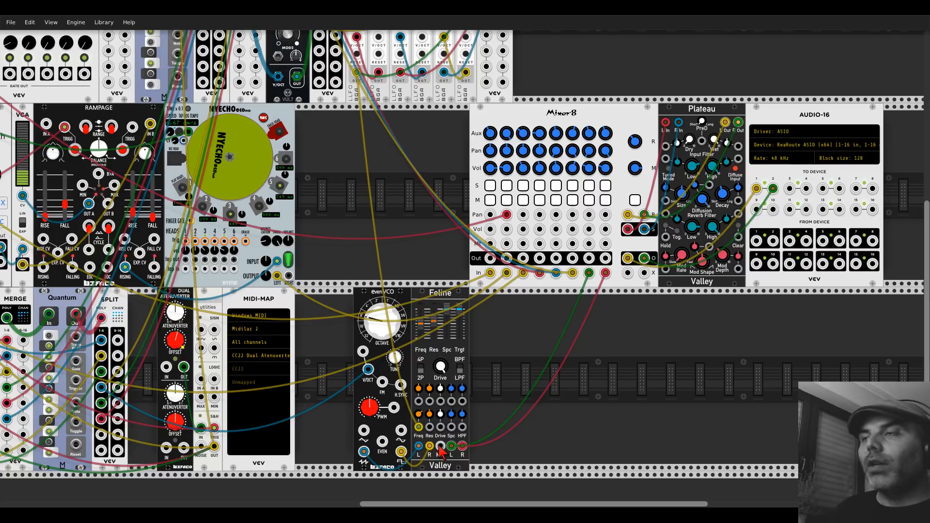
Step: Clear the Valley brand filter, search the module library for "slap" and place the SLAP envelope flush against Feline
{"action": "right_click", "coordinate": [505, 377]}
{"action": "type", "text": "slap"}
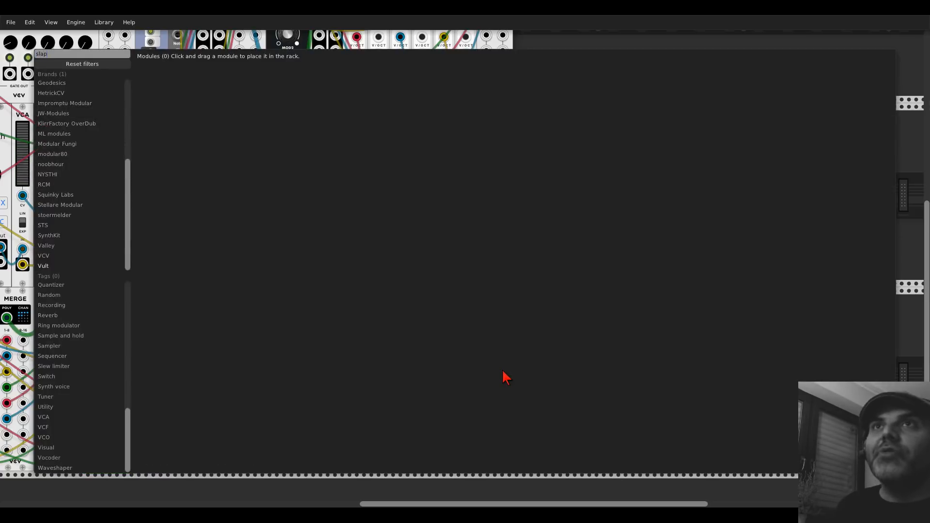
{"action": "key", "text": "BackSpace"}
{"action": "key", "text": "BackSpace"}
{"action": "key", "text": "BackSpace"}
{"action": "key", "text": "BackSpace"}
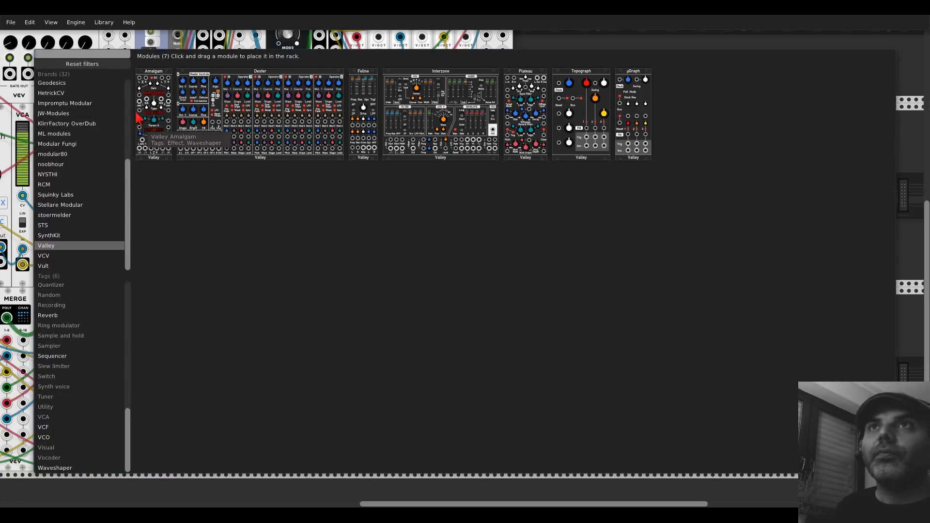
{"action": "left_click", "coordinate": [110, 65]}
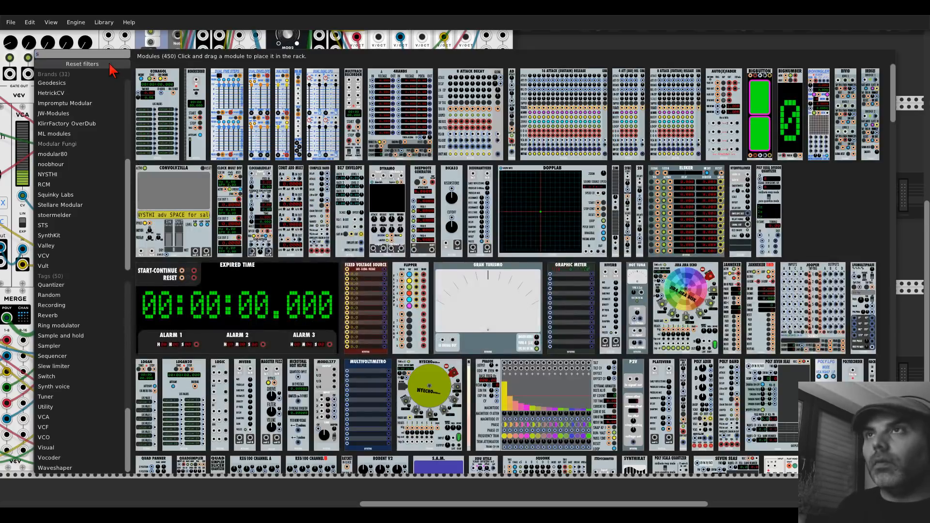
{"action": "type", "text": "slap"}
{"action": "left_click_drag", "start_coordinate": [192, 87], "coordinate": [499, 377]}
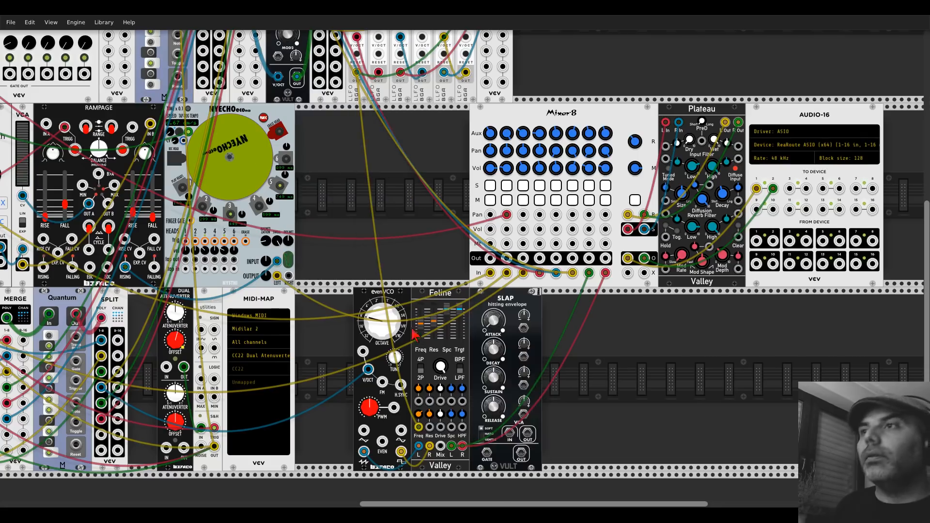
Step: Patch Feline's Mix output into SLAP's VCA input and move the eight-channel mixer flush against the NYECHO delay
{"action": "left_click_drag", "start_coordinate": [440, 446], "coordinate": [510, 433]}
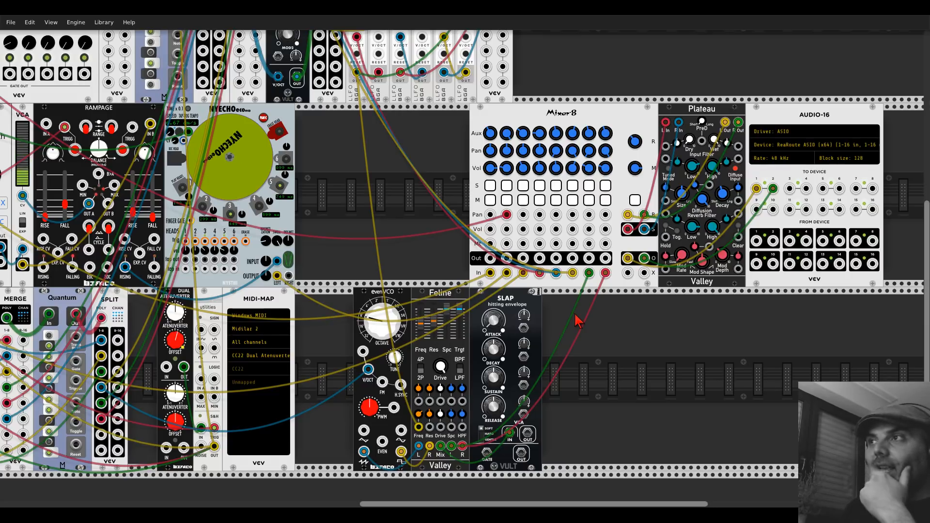
{"action": "left_click_drag", "start_coordinate": [573, 117], "coordinate": [431, 111]}
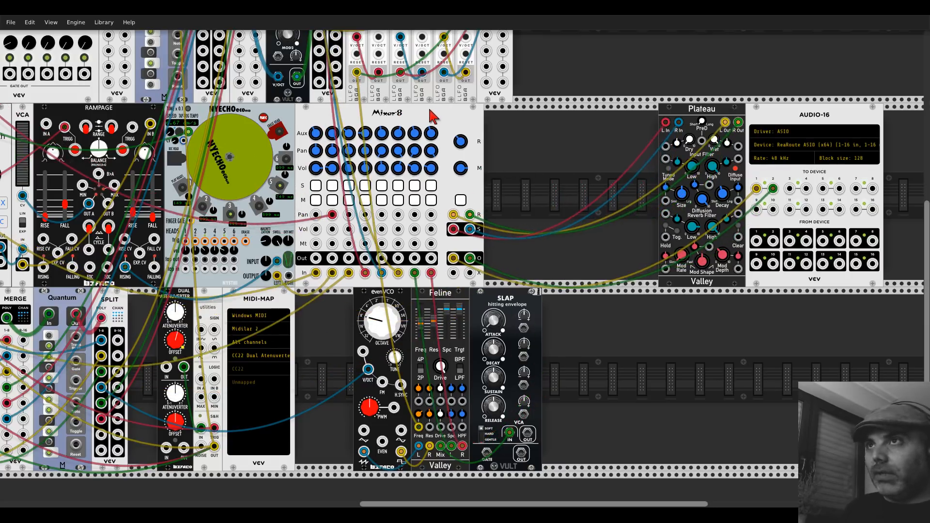
Step: Duplicate the eight-channel mixer, shift Plateau and AUDIO-16 along the row, and place the two mixers side by side before Plateau
{"action": "key", "text": "ctrl+d"}
{"action": "left_click_drag", "start_coordinate": [673, 115], "coordinate": [710, 109]}
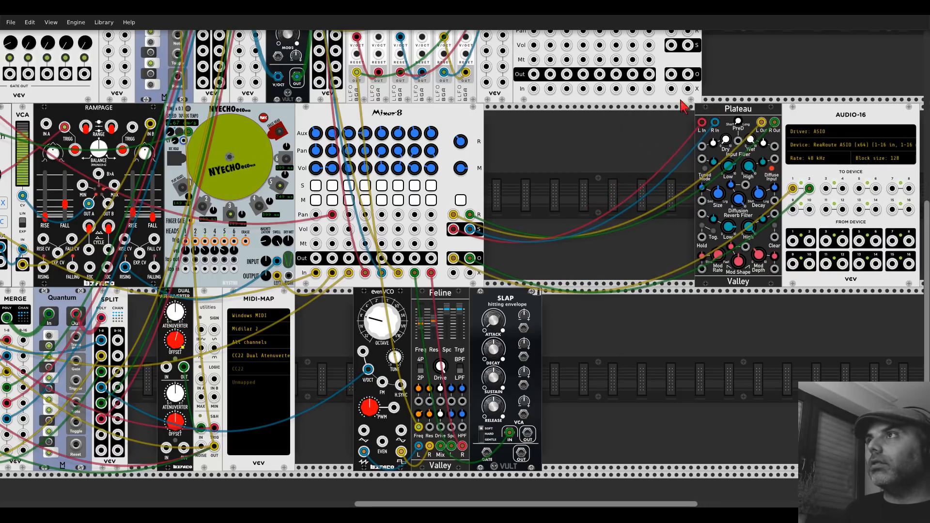
{"action": "left_click_drag", "start_coordinate": [655, 97], "coordinate": [658, 207]}
{"action": "left_click_drag", "start_coordinate": [473, 112], "coordinate": [499, 124]}
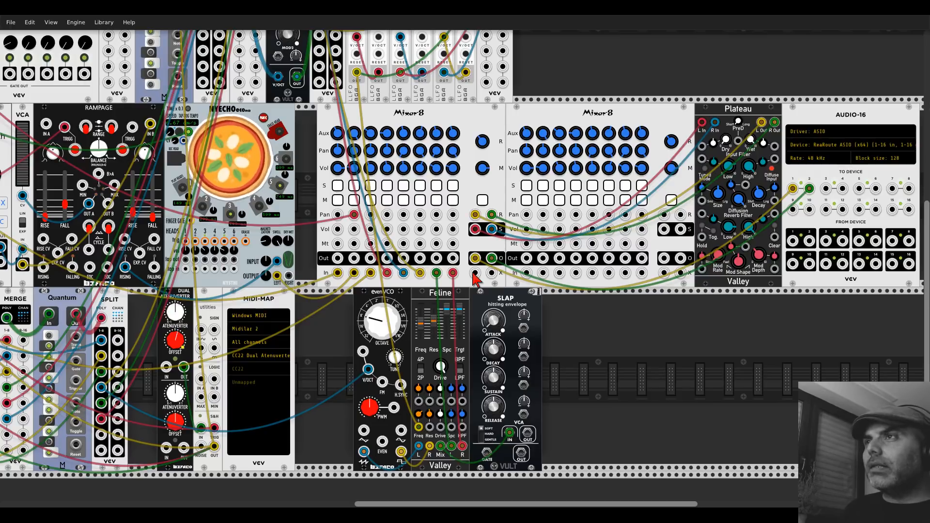
Step: Reroute the first mixer's two main output cables from AUDIO-16 into channel inputs 1 and 2 of the duplicated mixer
{"action": "left_click_drag", "start_coordinate": [473, 273], "coordinate": [473, 273]}
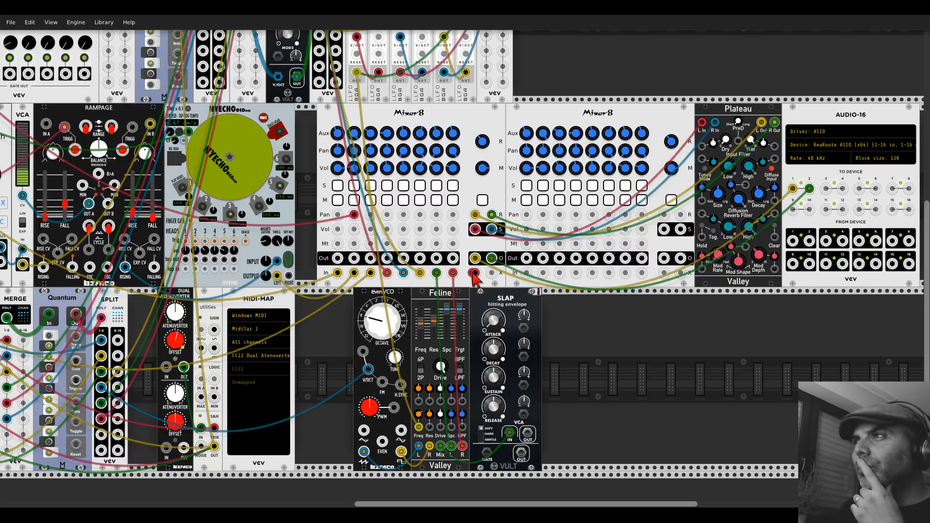
{"action": "mouse_move", "coordinate": [473, 276]}
{"action": "left_mouse_down"}
{"action": "mouse_move", "coordinate": [513, 274]}
{"action": "mouse_move", "coordinate": [480, 281]}
{"action": "left_mouse_up"}
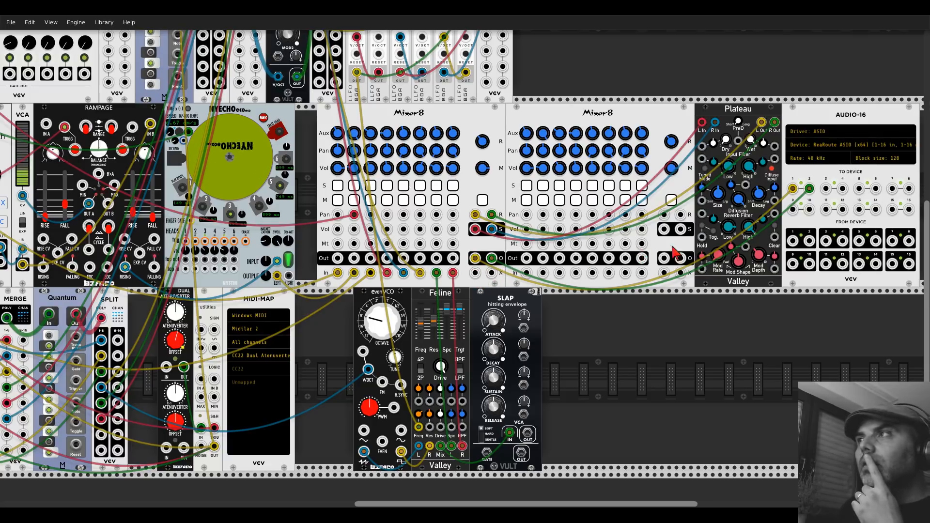
{"action": "left_click_drag", "start_coordinate": [793, 189], "coordinate": [543, 273]}
Step: Initialize the duplicated mixer and patch its two main outputs into AUDIO-16's device inputs 1 and 2
{"action": "right_click", "coordinate": [536, 124]}
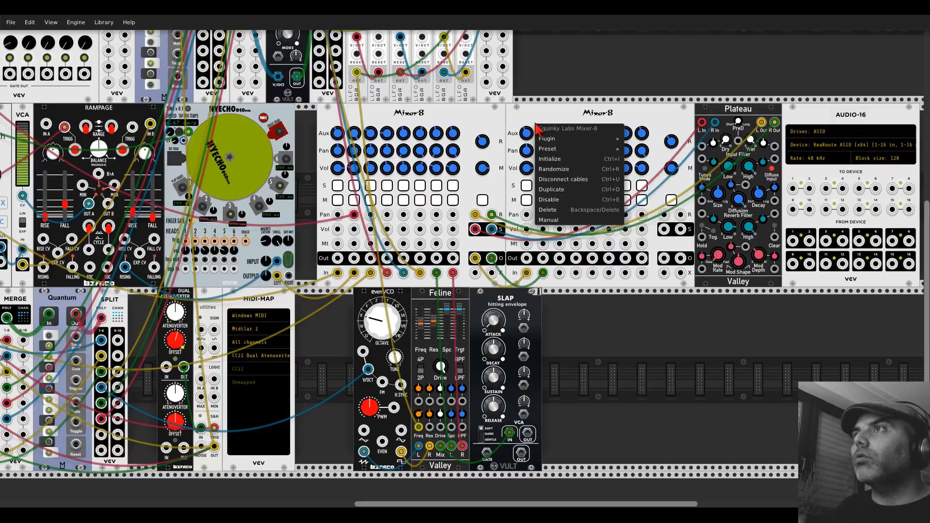
{"action": "left_click", "coordinate": [544, 159]}
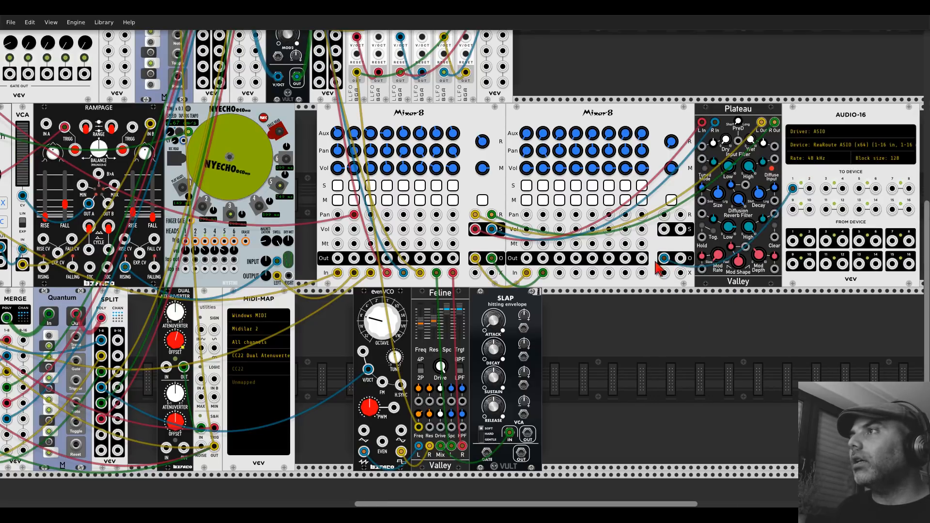
{"action": "left_click_drag", "start_coordinate": [681, 258], "coordinate": [809, 188]}
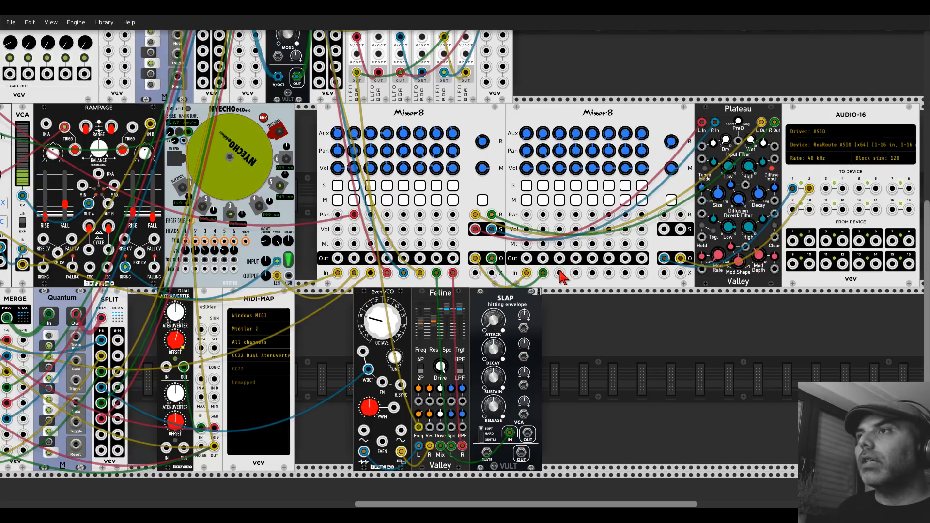
Step: Patch SLAP's VCA output into the second mixer's channel 3, solo that channel, and feed CLOCKED's master clock into SLAP's Gate input
{"action": "left_click_drag", "start_coordinate": [562, 277], "coordinate": [531, 437]}
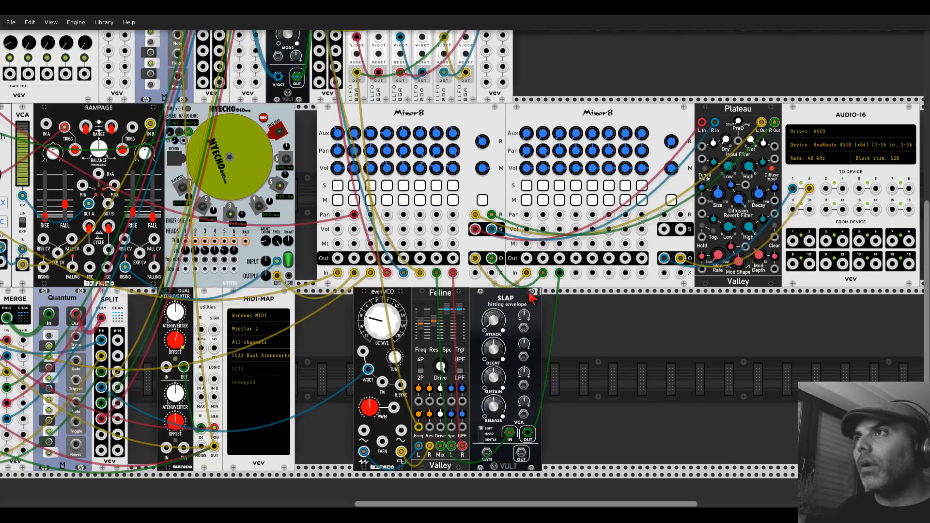
{"action": "left_click", "coordinate": [559, 186]}
{"action": "left_click_drag", "start_coordinate": [486, 452], "coordinate": [762, 452]}
{"action": "left_click_drag", "start_coordinate": [34, 180], "coordinate": [230, 140]}
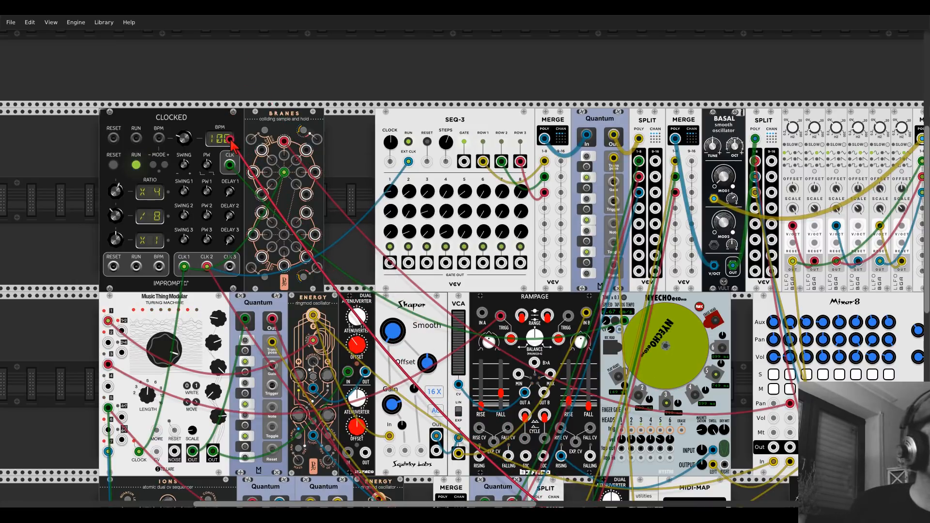
{"action": "left_click_drag", "start_coordinate": [230, 140], "coordinate": [231, 166]}
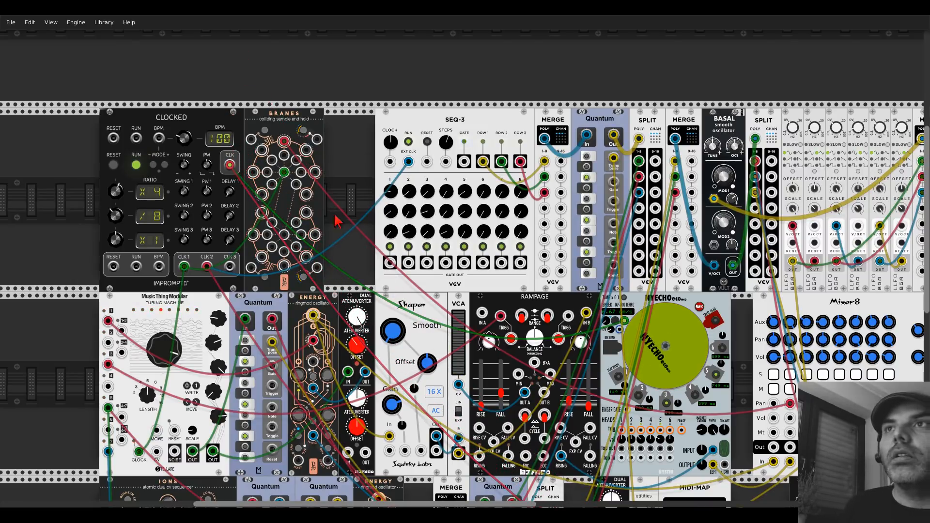
Step: Audition the SLAP voice against the full mix by switching the second mixer's channel 3 solo off and back on
{"action": "scroll", "coordinate": [436, 233], "scroll_direction": "down", "scroll_amount": 5}
{"action": "scroll", "coordinate": [557, 267], "scroll_direction": "right", "scroll_amount": 7}
{"action": "scroll", "coordinate": [682, 302], "scroll_direction": "down", "scroll_amount": 1}
{"action": "scroll", "coordinate": [682, 301], "scroll_direction": "right", "scroll_amount": 4}
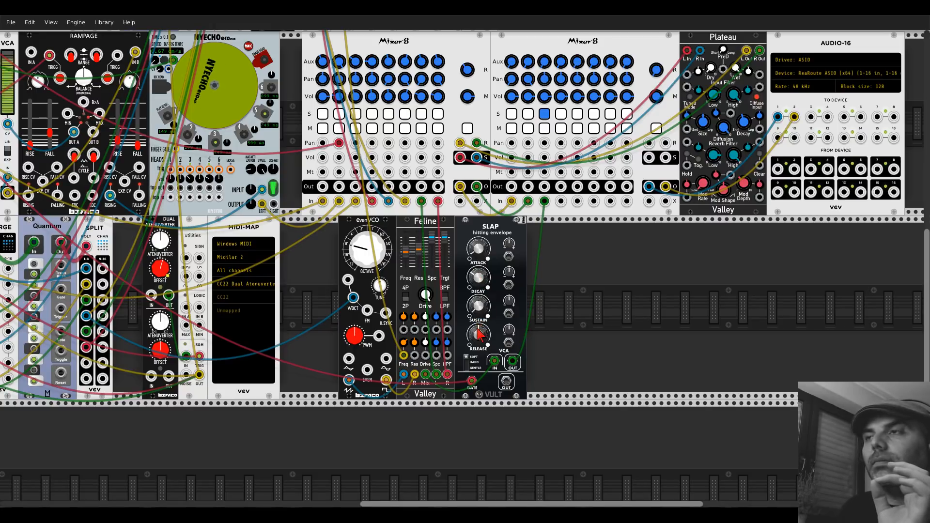
{"action": "left_click", "coordinate": [545, 115]}
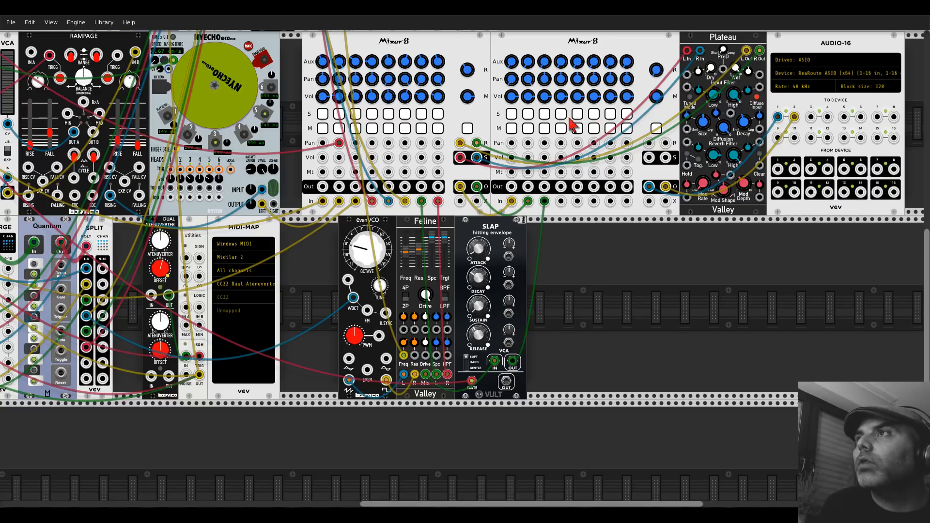
{"action": "left_click", "coordinate": [545, 114]}
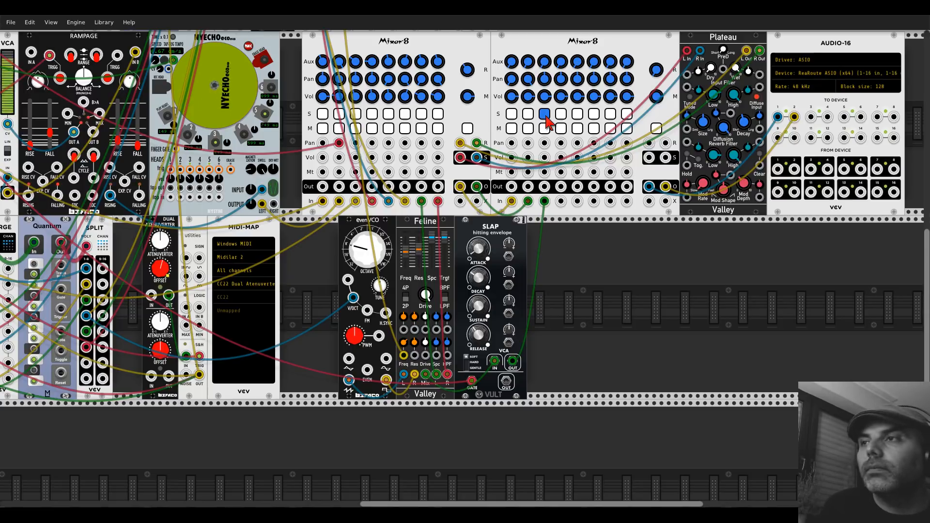
Step: Reset the module library filters, filter by the Vult brand and place the VORG low/high pass filter flush against SLAP
{"action": "right_click", "coordinate": [555, 261]}
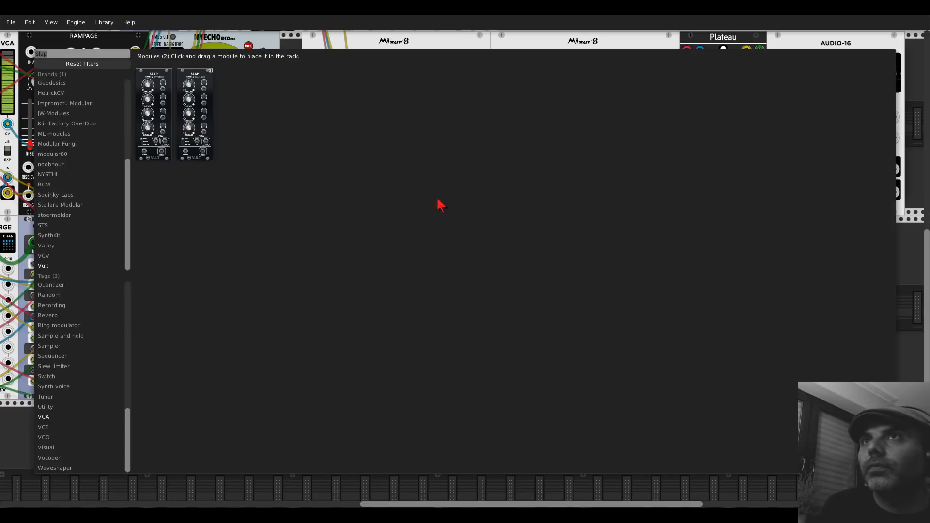
{"action": "left_click", "coordinate": [91, 68]}
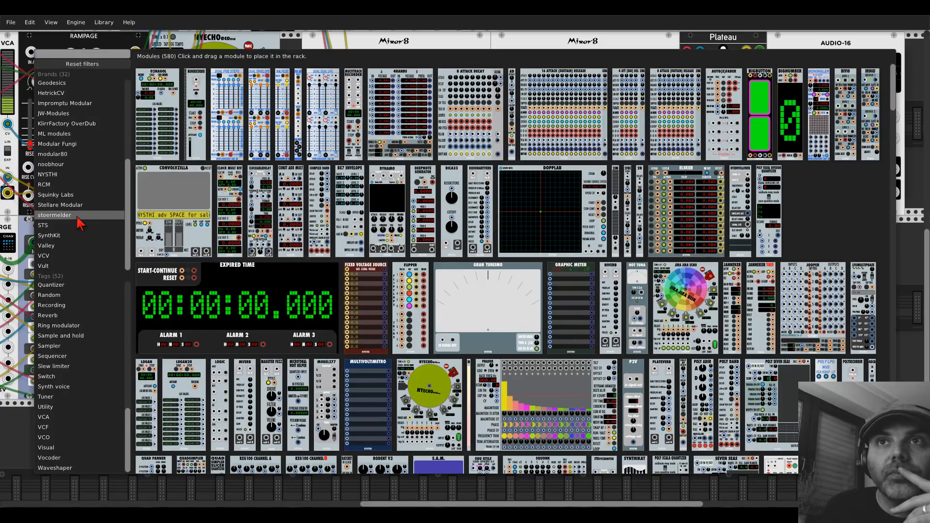
{"action": "scroll", "coordinate": [80, 222], "scroll_direction": "up", "scroll_amount": 4}
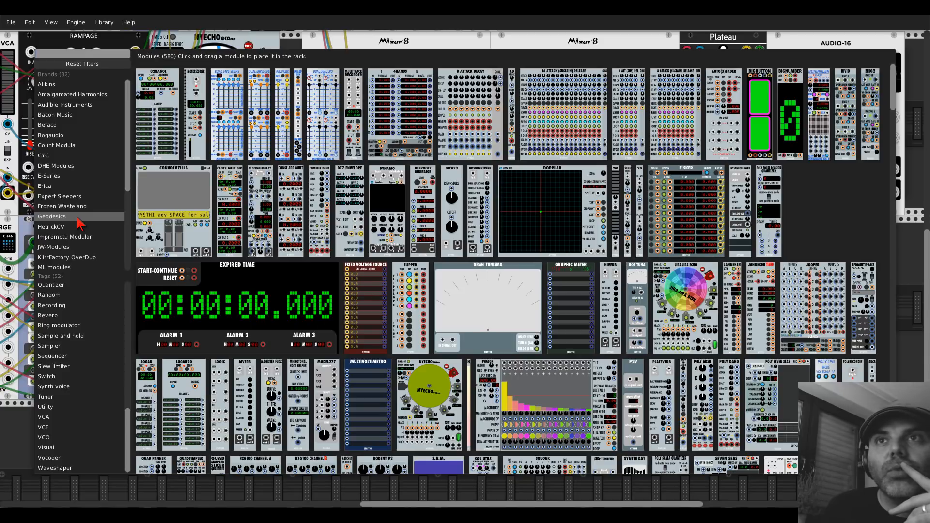
{"action": "scroll", "coordinate": [79, 223], "scroll_direction": "down", "scroll_amount": 5}
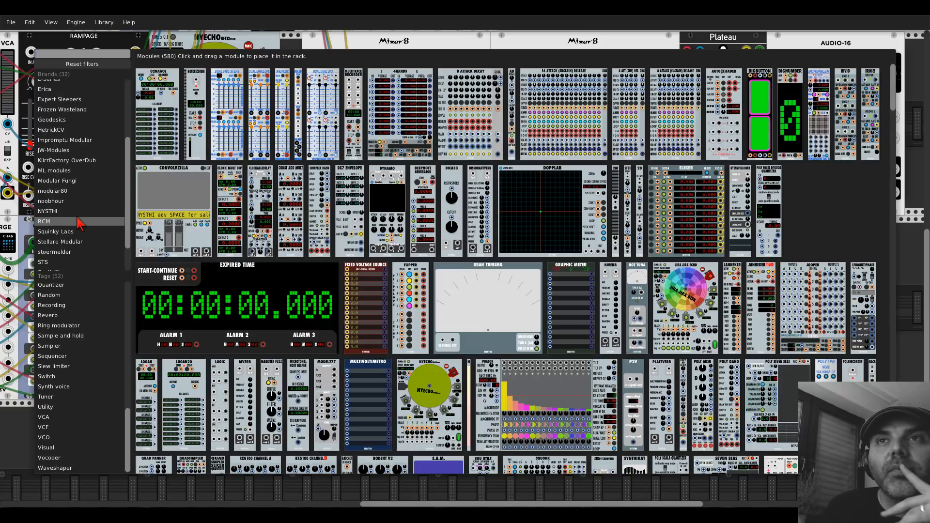
{"action": "scroll", "coordinate": [78, 222], "scroll_direction": "down", "scroll_amount": 2}
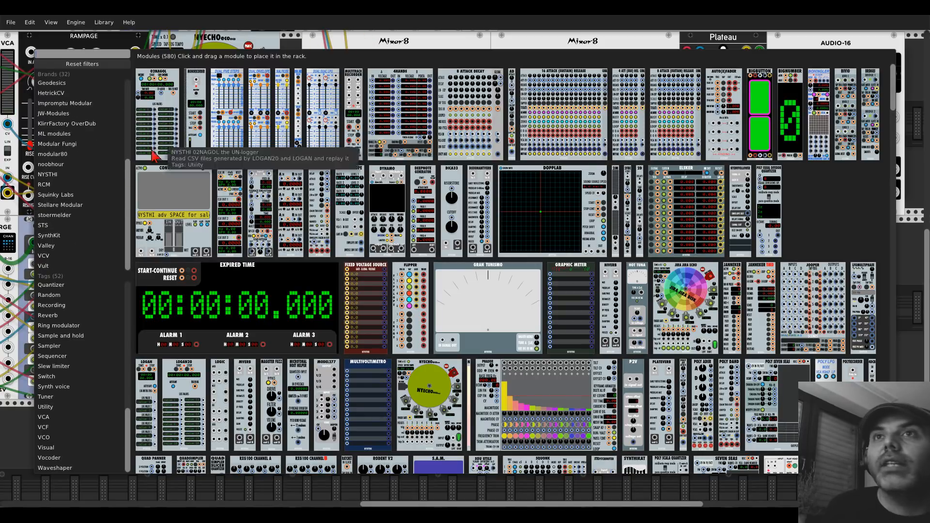
{"action": "left_click", "coordinate": [58, 267]}
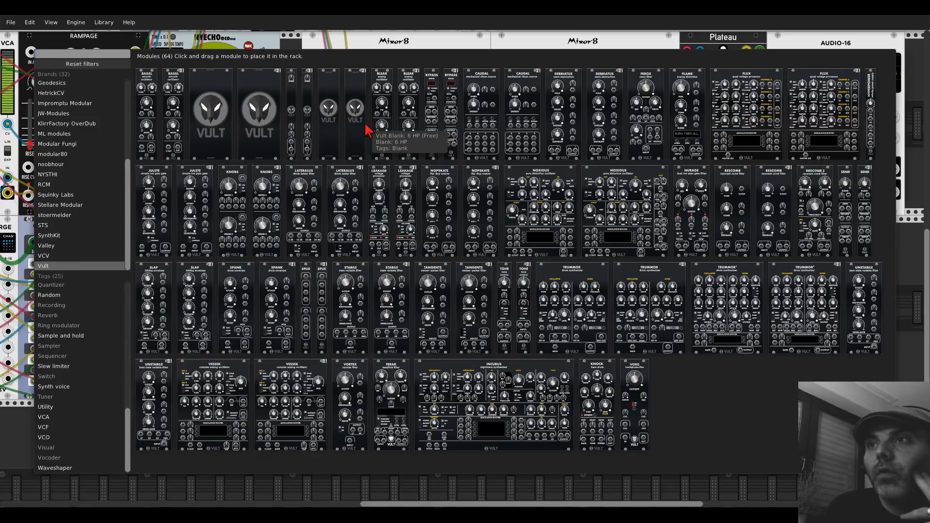
{"action": "left_click_drag", "start_coordinate": [649, 375], "coordinate": [574, 372]}
Step: Route SLAP's VCA output through VORG into the second mixer's channel 3 and save the patch
{"action": "left_click_drag", "start_coordinate": [513, 361], "coordinate": [537, 373]}
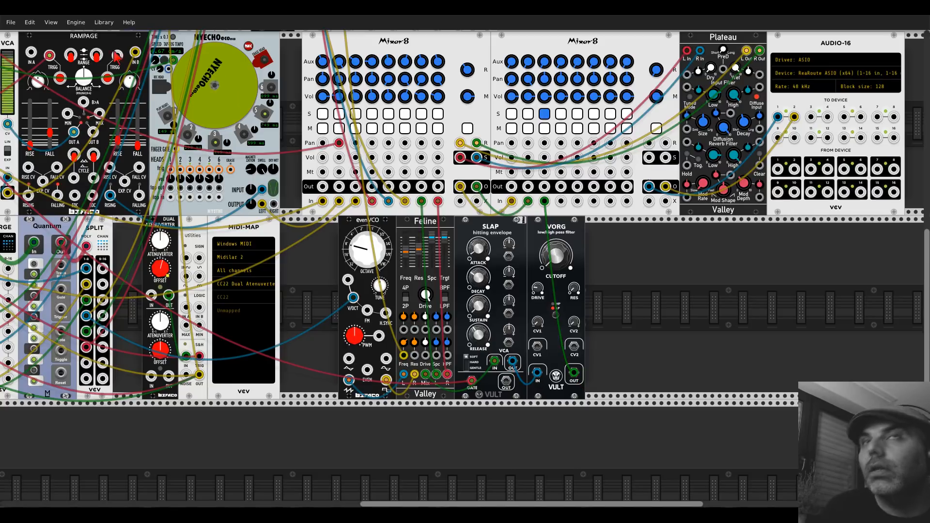
{"action": "left_click", "coordinate": [11, 22]}
{"action": "left_click", "coordinate": [15, 54]}
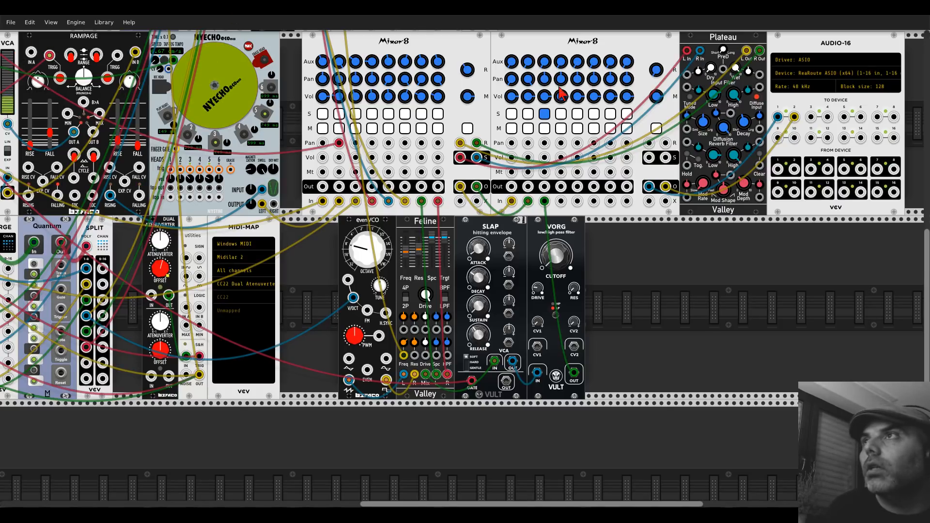
Step: Turn off the second mixer's channel 3 solo, then solo its channels 1 and 2 and the first mixer's channels 7 and 8
{"action": "left_click", "coordinate": [421, 116]}
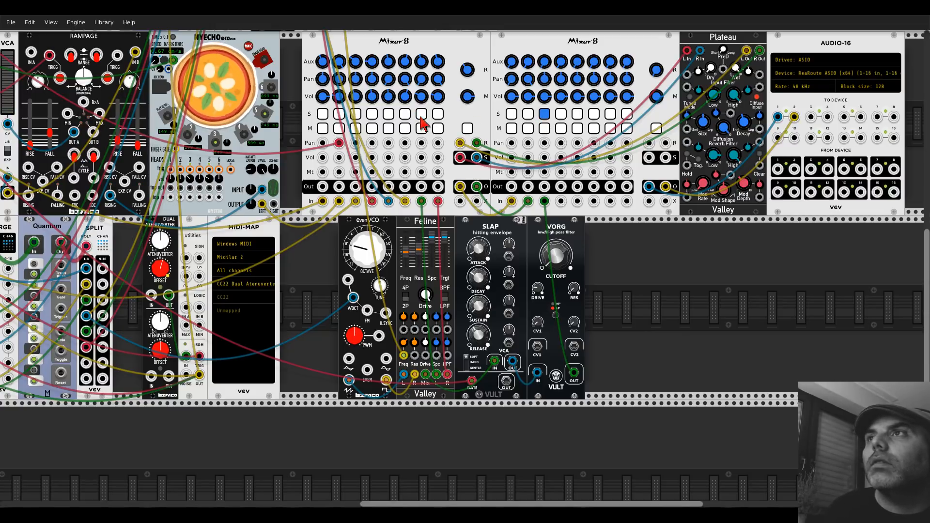
{"action": "left_click", "coordinate": [544, 114]}
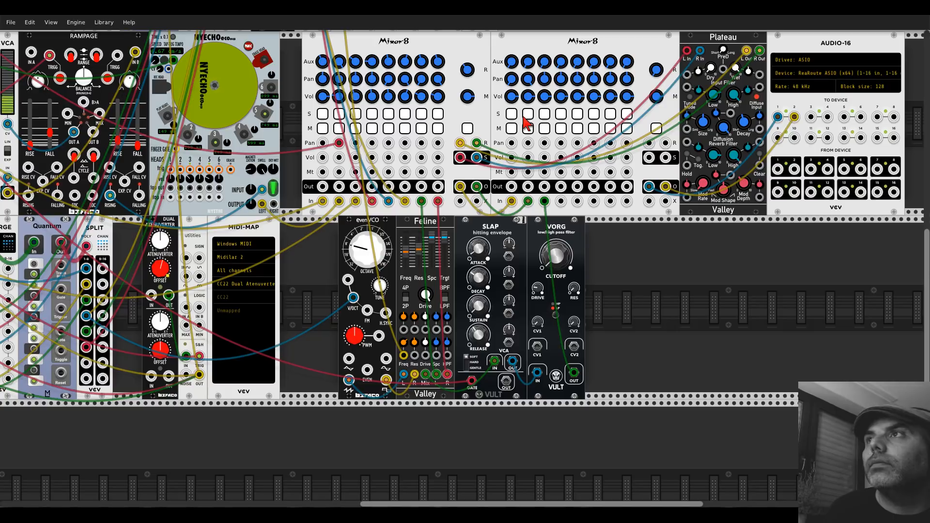
{"action": "left_click", "coordinate": [528, 114]}
{"action": "left_click", "coordinate": [511, 114]}
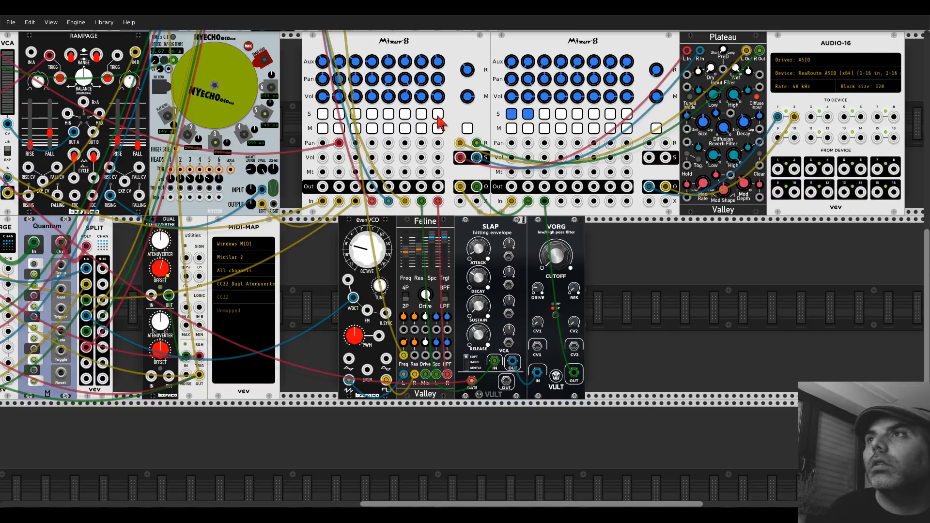
{"action": "left_click", "coordinate": [438, 114]}
{"action": "left_click", "coordinate": [421, 115]}
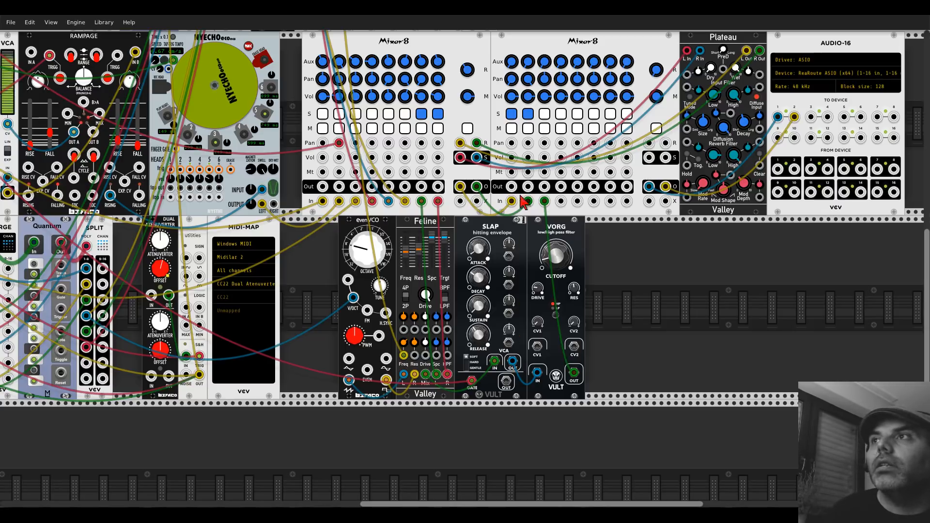
Step: Reset the library filters, search for "found" and place the FOUNDRY sequencer flush against VORG with the FOUNDRY-X expander in the same row
{"action": "right_click", "coordinate": [611, 288]}
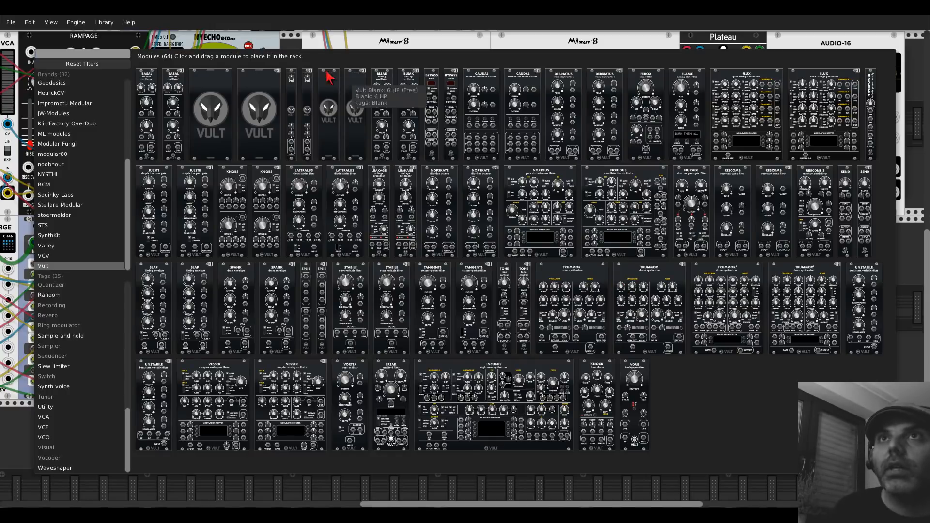
{"action": "left_click", "coordinate": [110, 64]}
{"action": "type", "text": "found"}
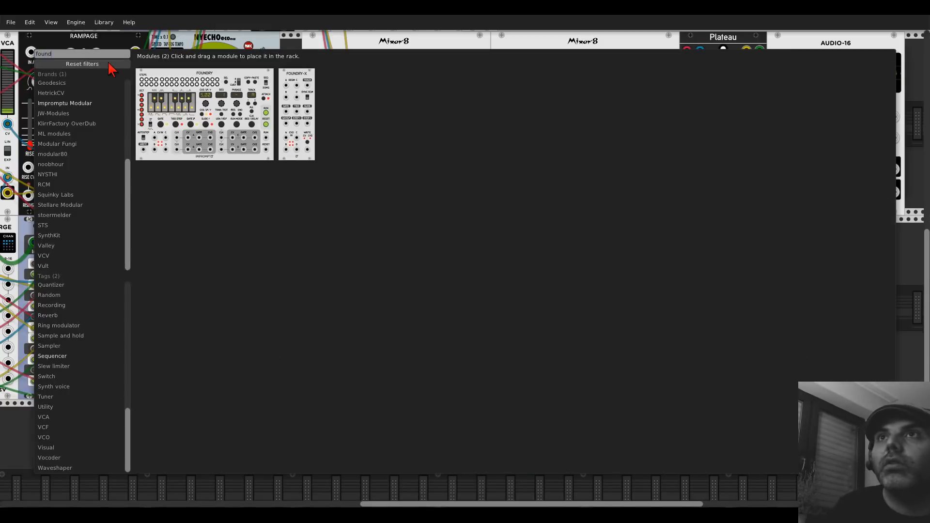
{"action": "left_click", "coordinate": [213, 80]}
{"action": "left_click_drag", "start_coordinate": [865, 308], "coordinate": [408, 302]}
{"action": "right_click", "coordinate": [407, 301]}
{"action": "left_click_drag", "start_coordinate": [301, 86], "coordinate": [519, 275]}
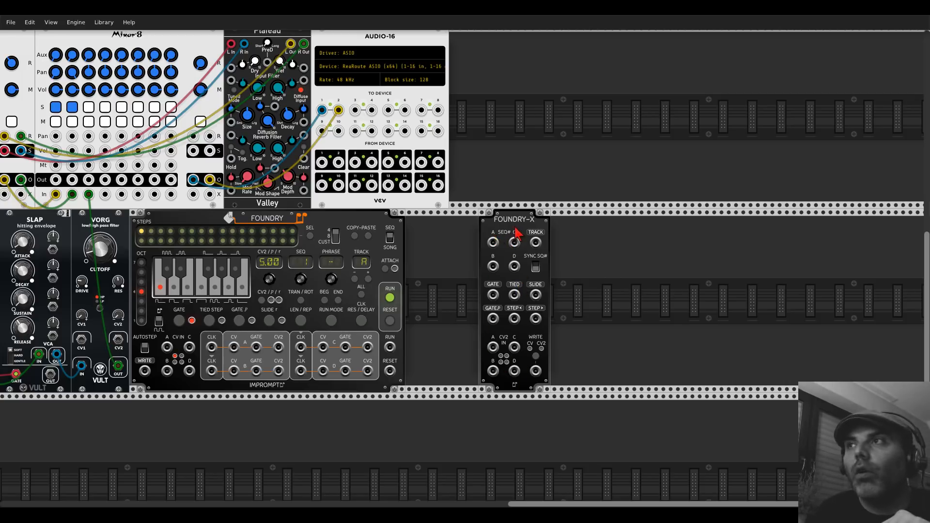
Step: Delete the FOUNDRY-X expander and the FOUNDRY sequencer from the rack
{"action": "left_click_drag", "start_coordinate": [516, 227], "coordinate": [443, 228]}
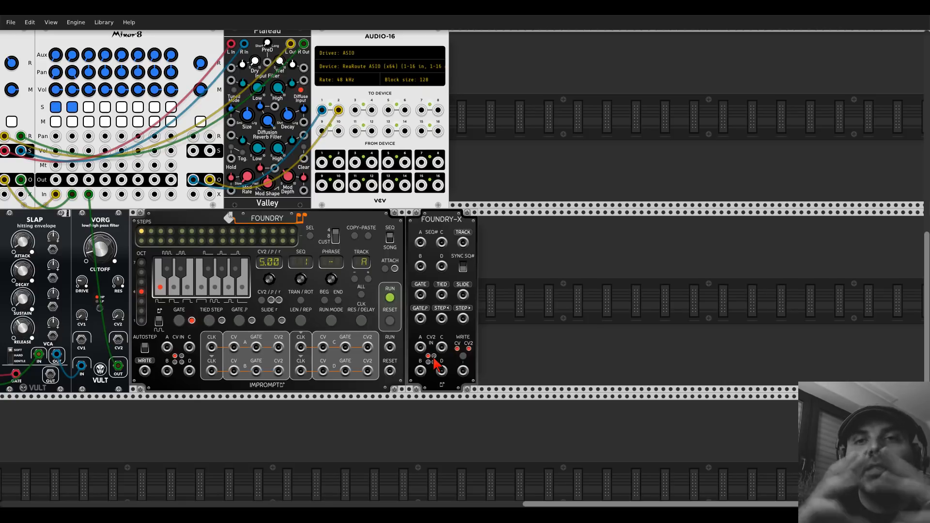
{"action": "right_click", "coordinate": [432, 233]}
{"action": "left_click", "coordinate": [442, 315]}
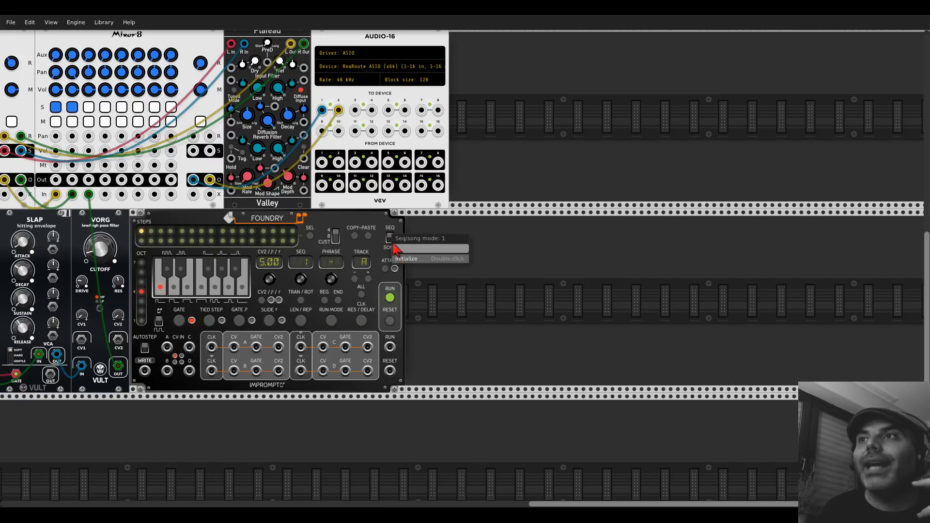
{"action": "right_click", "coordinate": [368, 223]}
{"action": "left_click", "coordinate": [379, 305]}
{"action": "scroll", "coordinate": [374, 297], "scroll_direction": "down", "scroll_amount": 3}
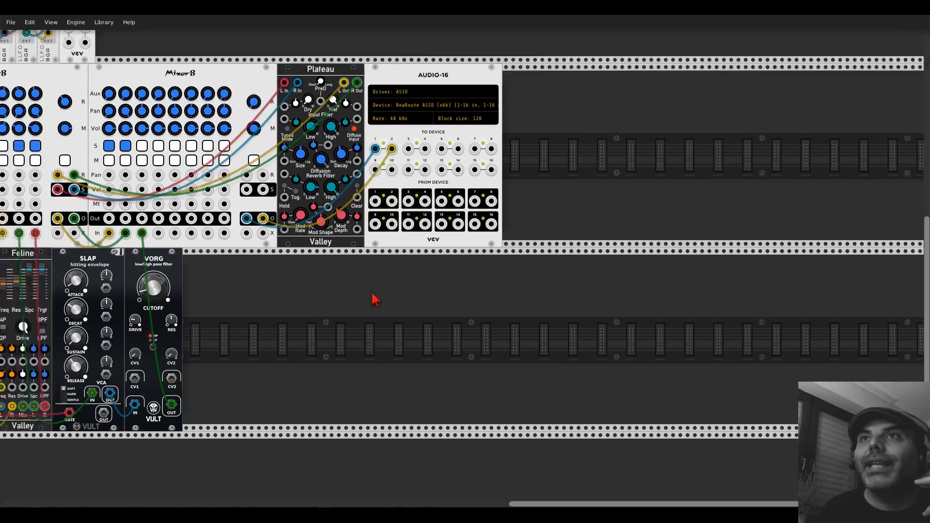
{"action": "scroll", "coordinate": [352, 240], "scroll_direction": "up", "scroll_amount": 3}
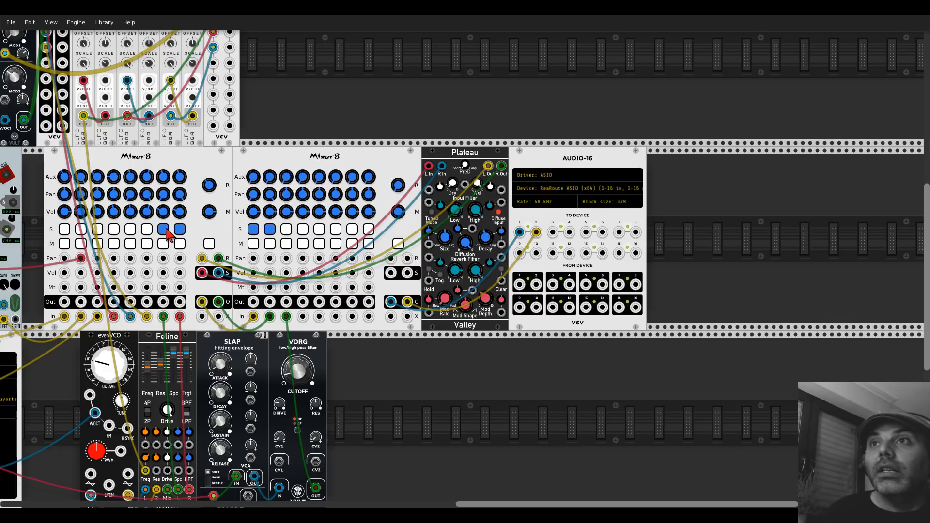
Step: Solo only the third channel of the second Mixor8 and turn off the solos on the first Mixor8
{"action": "left_click", "coordinate": [287, 231]}
{"action": "left_click", "coordinate": [163, 229]}
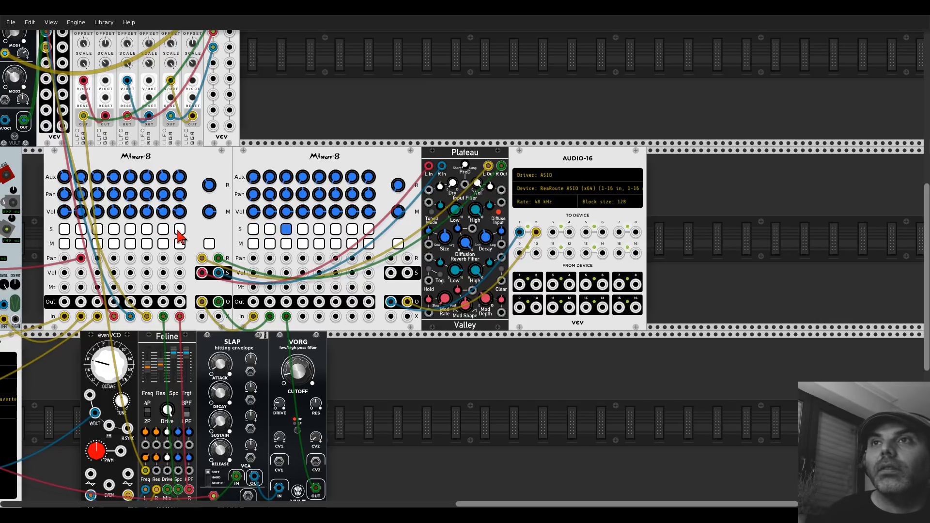
{"action": "left_click", "coordinate": [179, 229]}
{"action": "scroll", "coordinate": [378, 373], "scroll_direction": "down", "scroll_amount": 2}
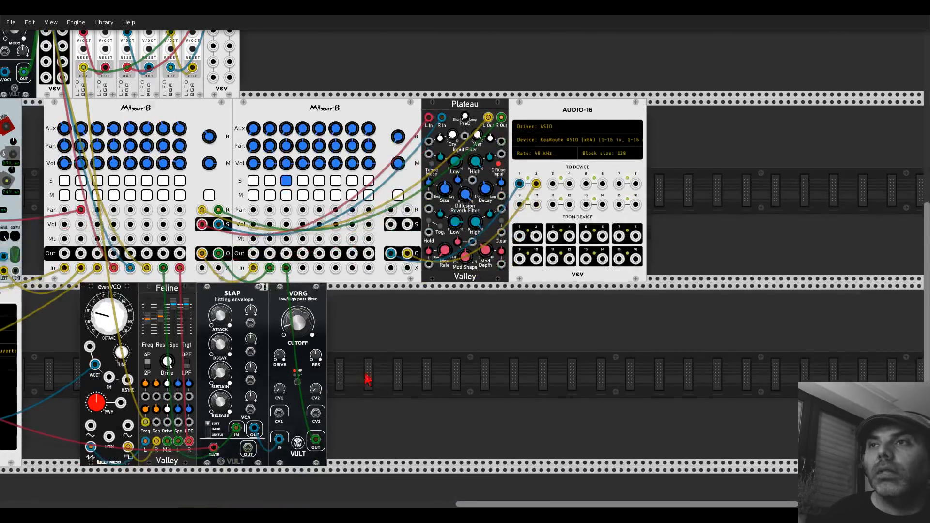
Step: Add a VCV Delay directly after VORG and route VORG's output through it into the second Mixor8's third channel
{"action": "scroll", "coordinate": [371, 380], "scroll_direction": "left", "scroll_amount": 5}
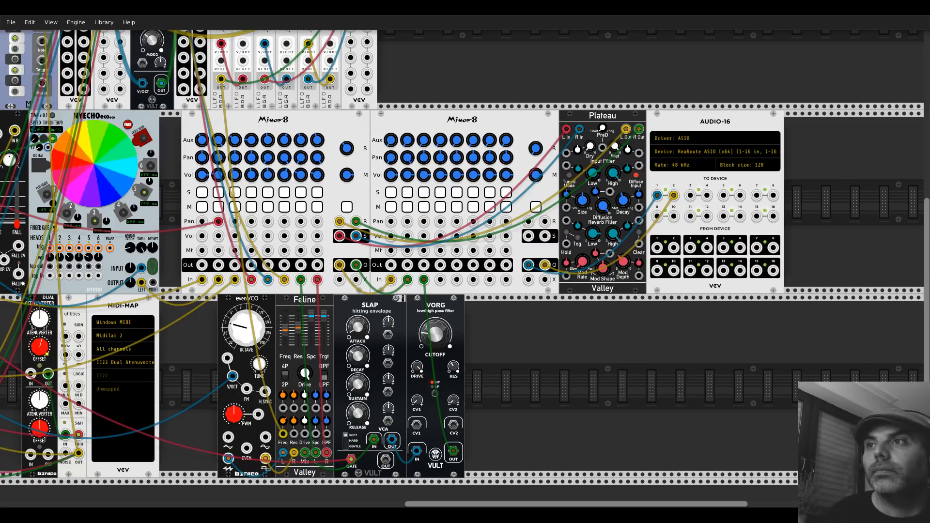
{"action": "scroll", "coordinate": [494, 370], "scroll_direction": "left", "scroll_amount": 3}
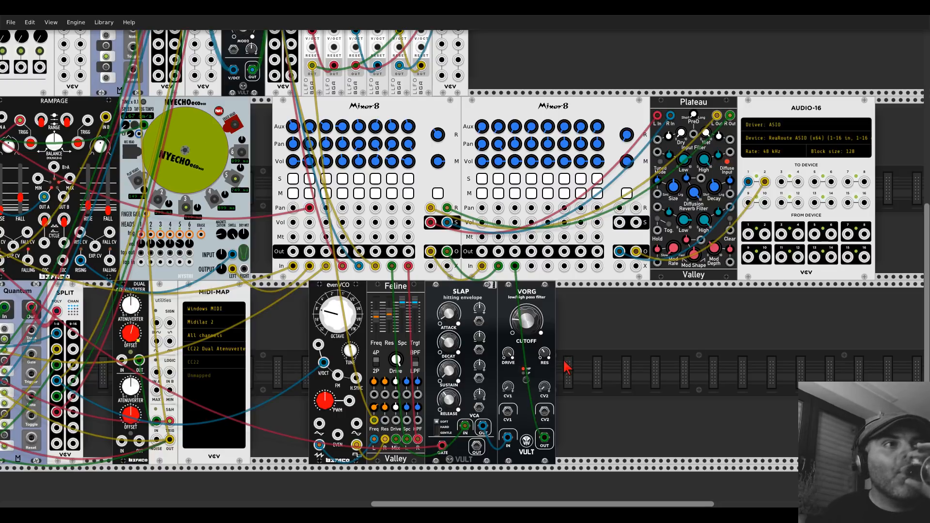
{"action": "right_click", "coordinate": [567, 368]}
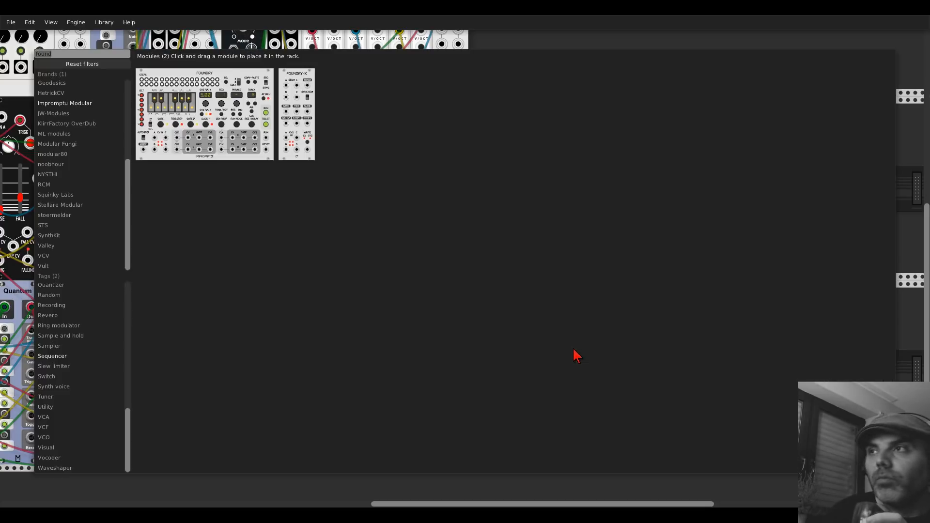
{"action": "left_click", "coordinate": [92, 66]}
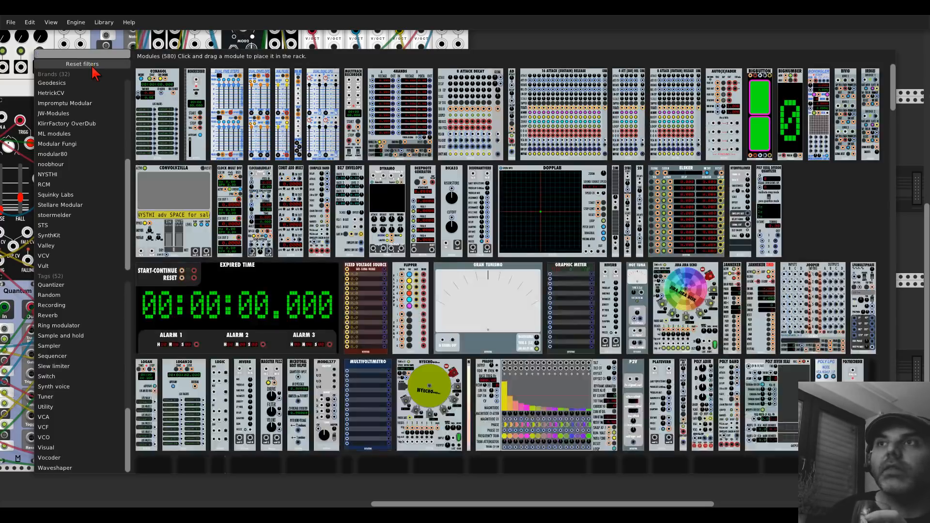
{"action": "left_click", "coordinate": [67, 257]}
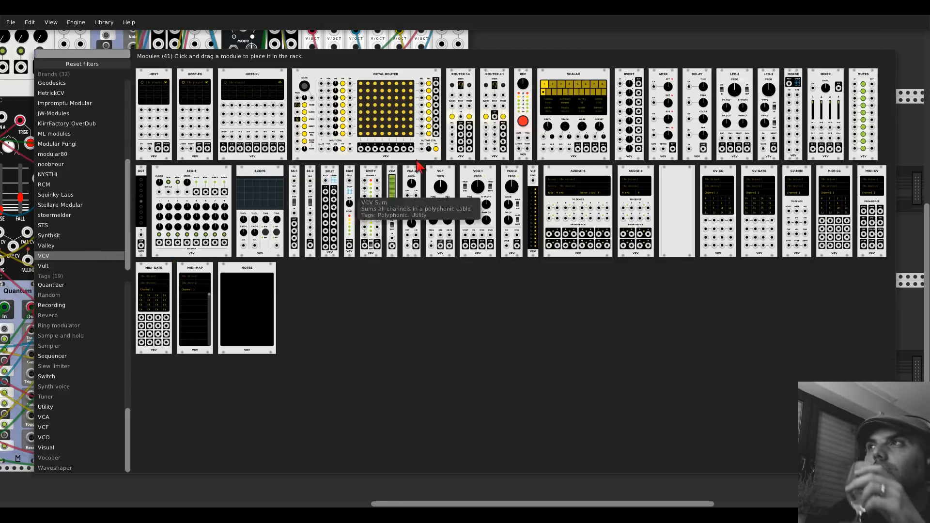
{"action": "left_click_drag", "start_coordinate": [698, 97], "coordinate": [551, 293]}
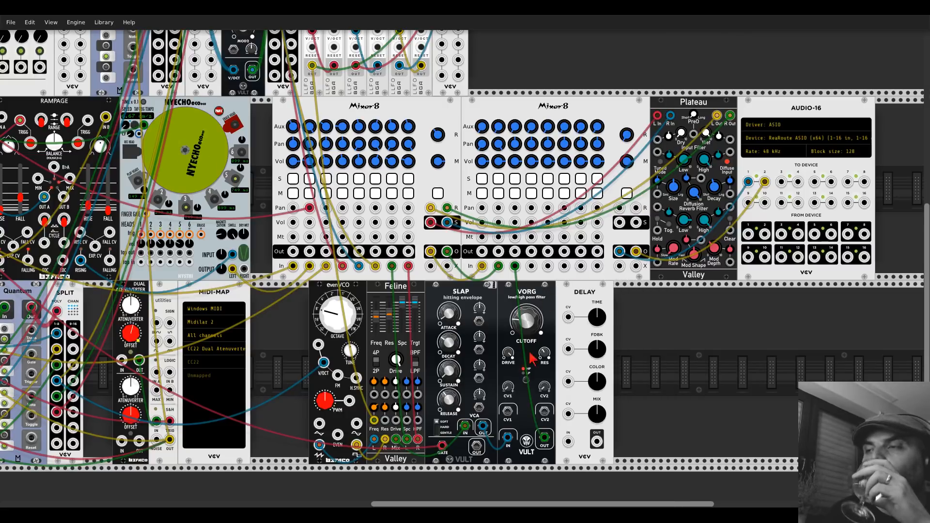
{"action": "mouse_move", "coordinate": [544, 438]}
{"action": "left_mouse_down"}
{"action": "mouse_move", "coordinate": [597, 442]}
{"action": "mouse_move", "coordinate": [544, 438]}
{"action": "left_mouse_up"}
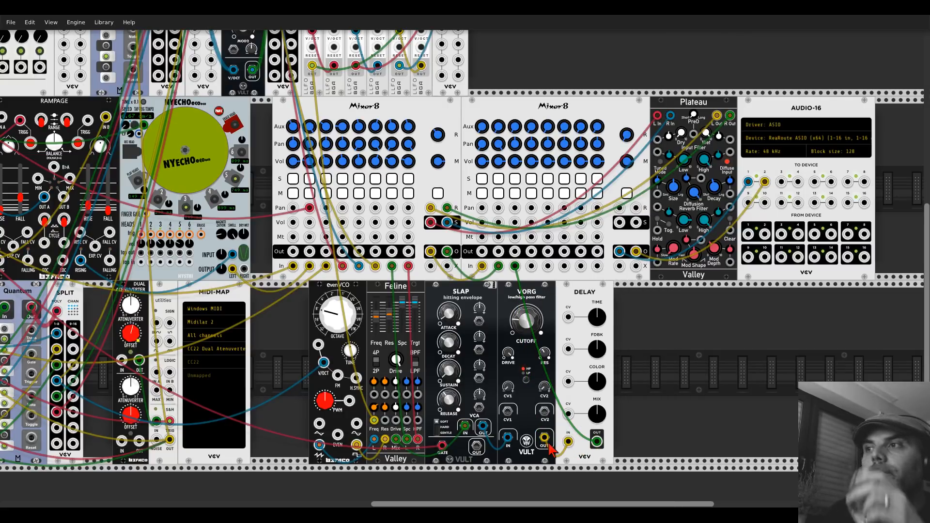
Step: Raise the Delay's time and color while soloing channel 3 of the second Mixor8, clear the solo and save the patch
{"action": "left_click", "coordinate": [515, 179]}
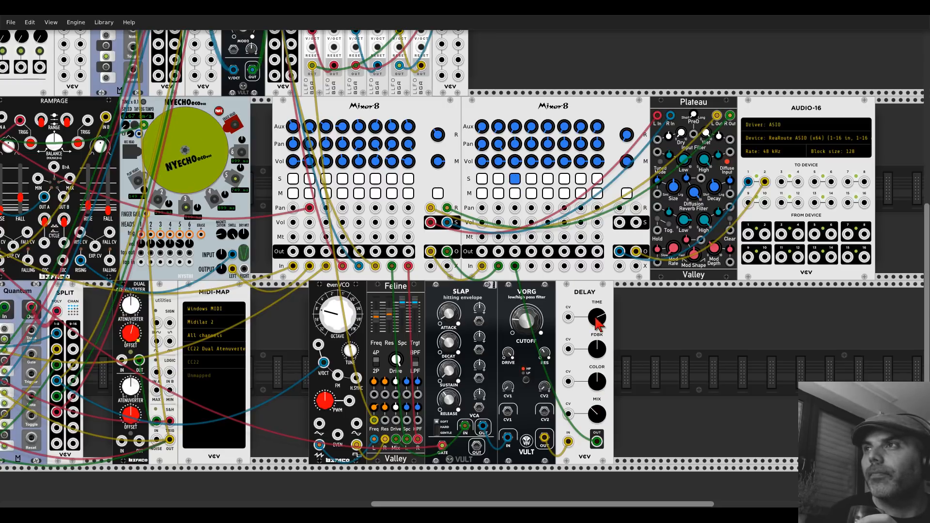
{"action": "left_click_drag", "start_coordinate": [598, 325], "coordinate": [596, 320]}
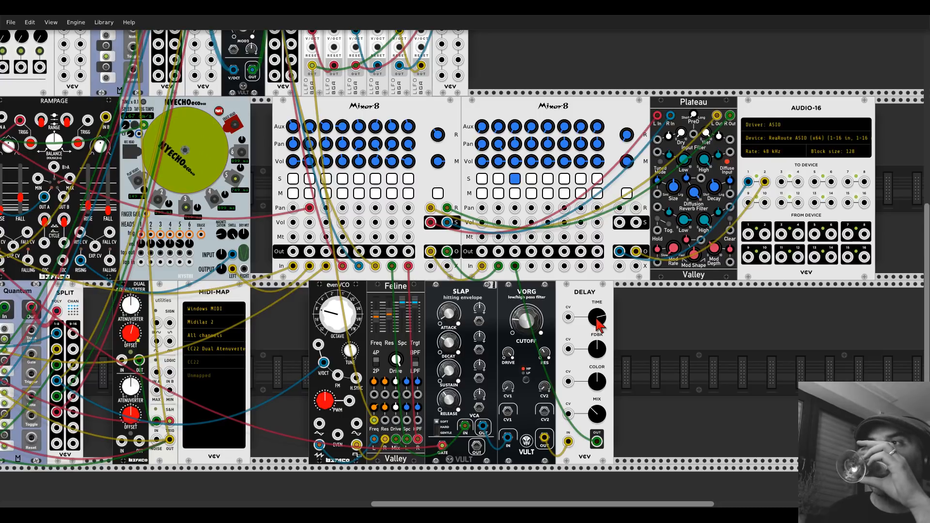
{"action": "left_click_drag", "start_coordinate": [597, 381], "coordinate": [597, 362]}
{"action": "left_click", "coordinate": [516, 181]}
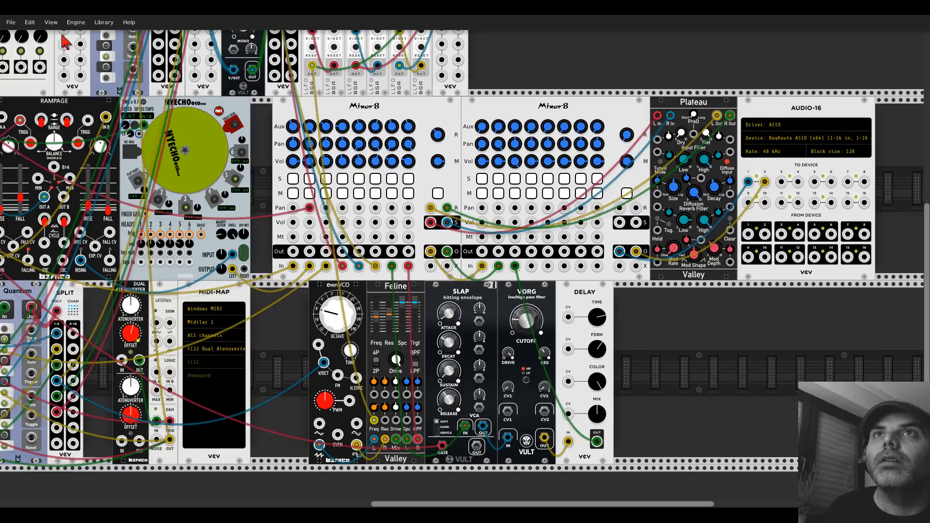
{"action": "left_click", "coordinate": [11, 22]}
{"action": "left_click", "coordinate": [22, 54]}
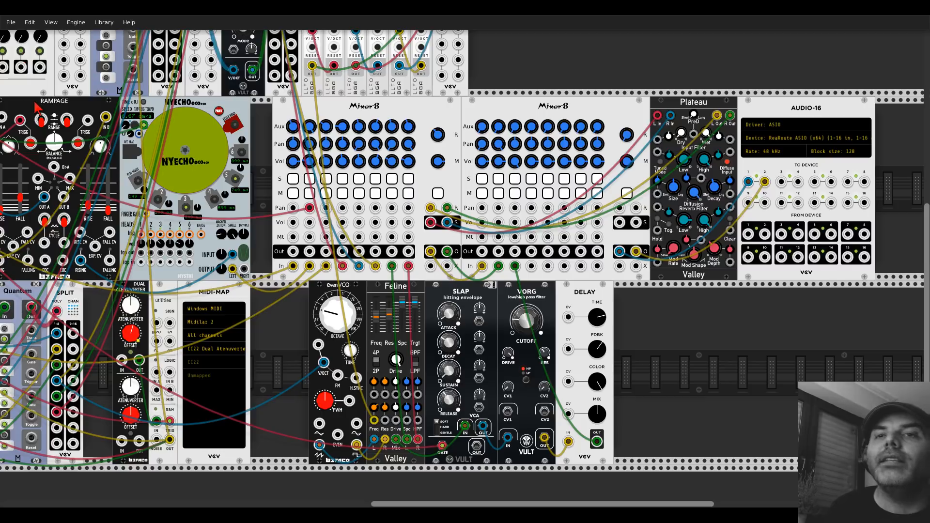
Step: Search the module library for llfo and place an LLFO in the empty row beneath IONS, aligned with its left edge
{"action": "scroll", "coordinate": [403, 318], "scroll_direction": "left", "scroll_amount": 3}
{"action": "scroll", "coordinate": [402, 317], "scroll_direction": "down", "scroll_amount": 5, "text": "ctrl"}
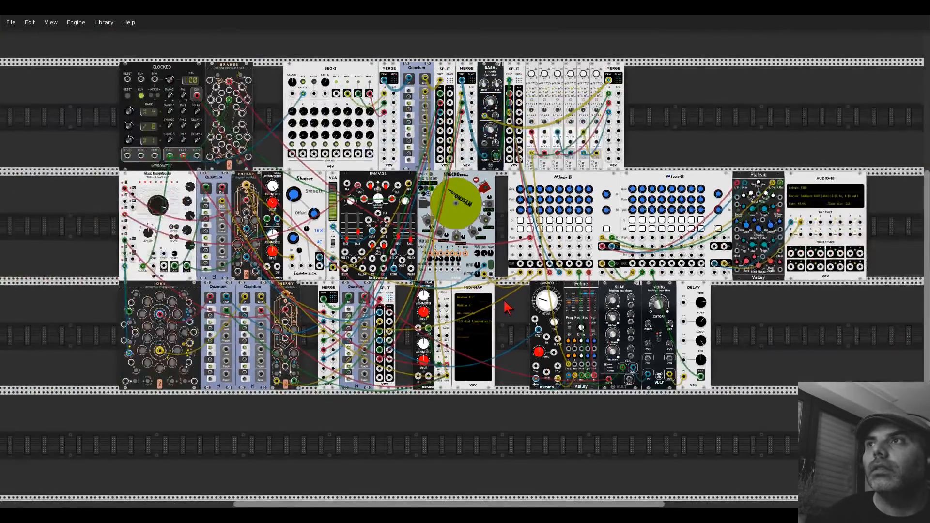
{"action": "left_click_drag", "start_coordinate": [507, 307], "coordinate": [518, 315]}
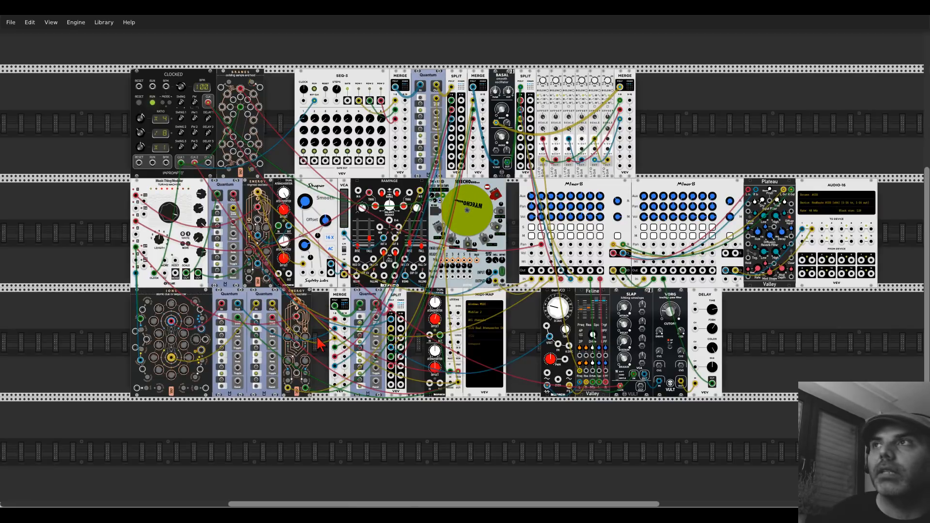
{"action": "scroll", "coordinate": [487, 233], "scroll_direction": "up", "scroll_amount": 5}
{"action": "scroll", "coordinate": [380, 422], "scroll_direction": "down", "scroll_amount": 5}
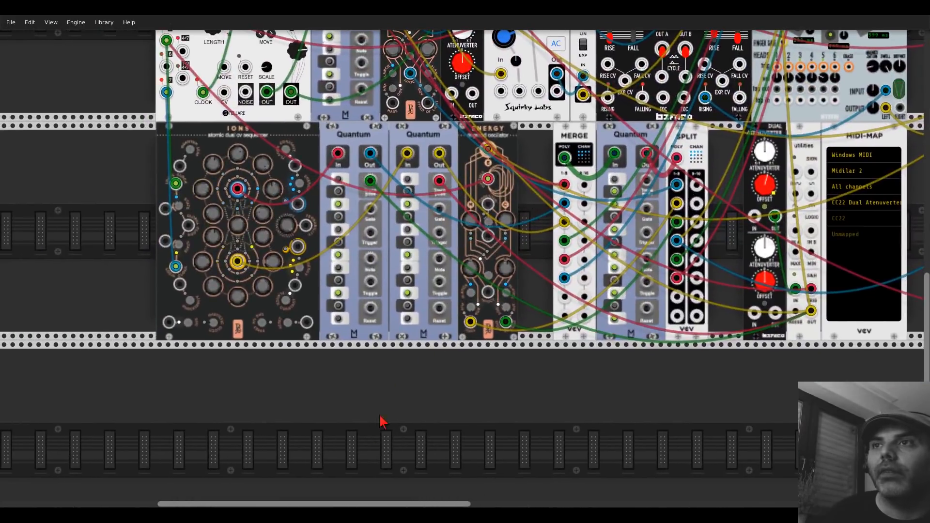
{"action": "right_click", "coordinate": [371, 431]}
{"action": "type", "text": "llfo"}
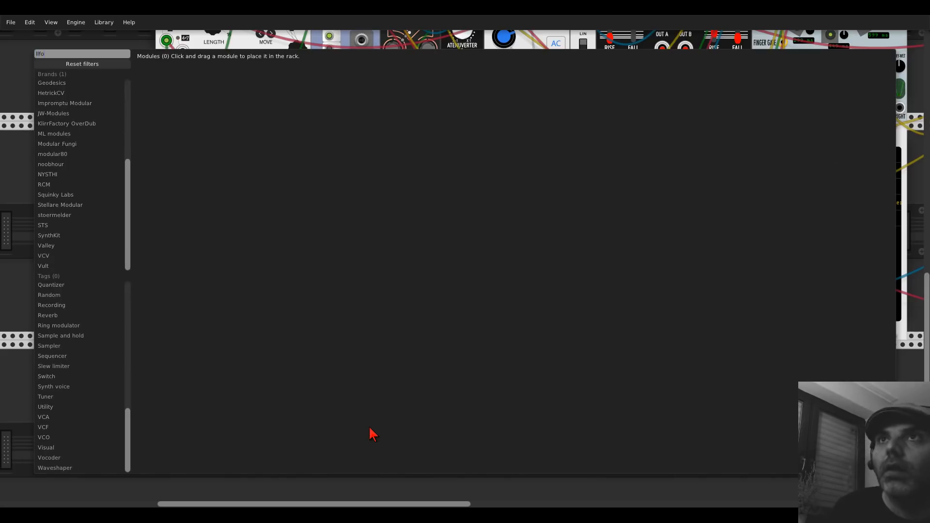
{"action": "left_click", "coordinate": [101, 67]}
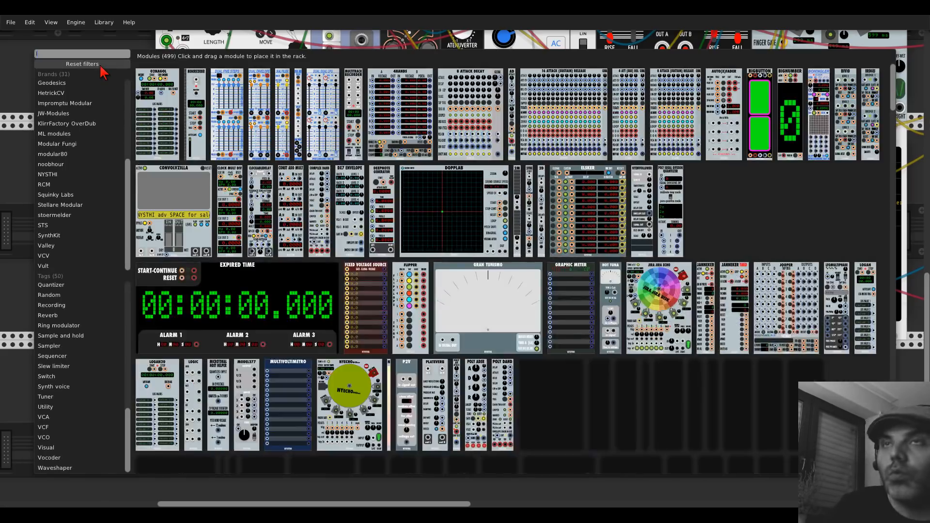
{"action": "type", "text": "llfo"}
{"action": "left_click_drag", "start_coordinate": [140, 85], "coordinate": [266, 347]}
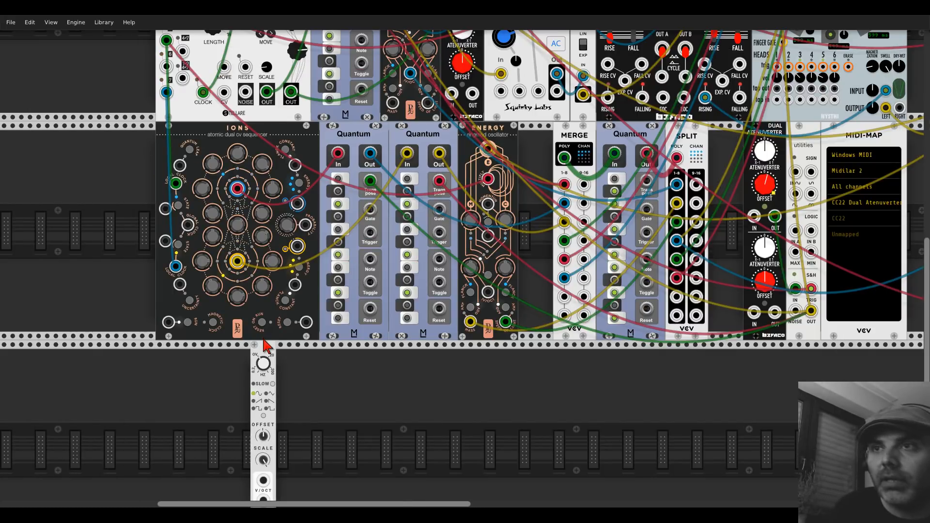
{"action": "scroll", "coordinate": [336, 395], "scroll_direction": "down", "scroll_amount": 3}
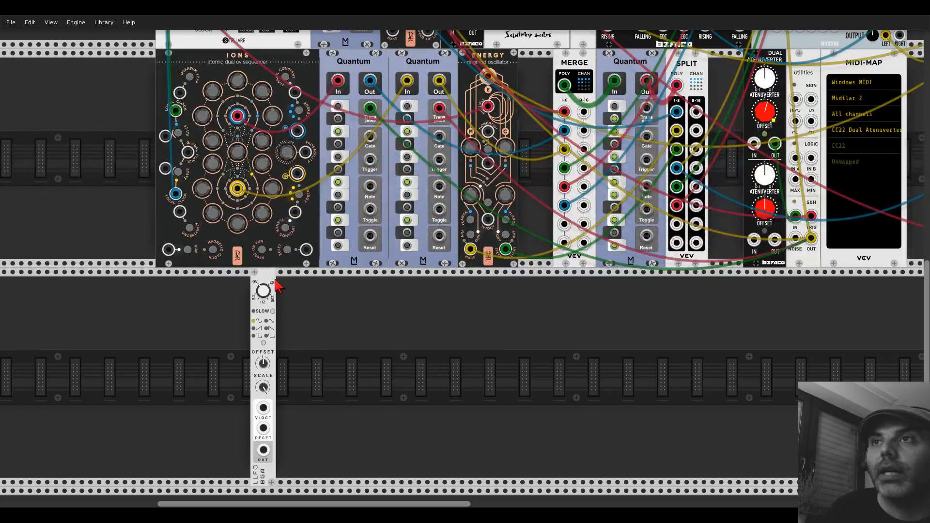
{"action": "left_click_drag", "start_coordinate": [275, 280], "coordinate": [176, 279]}
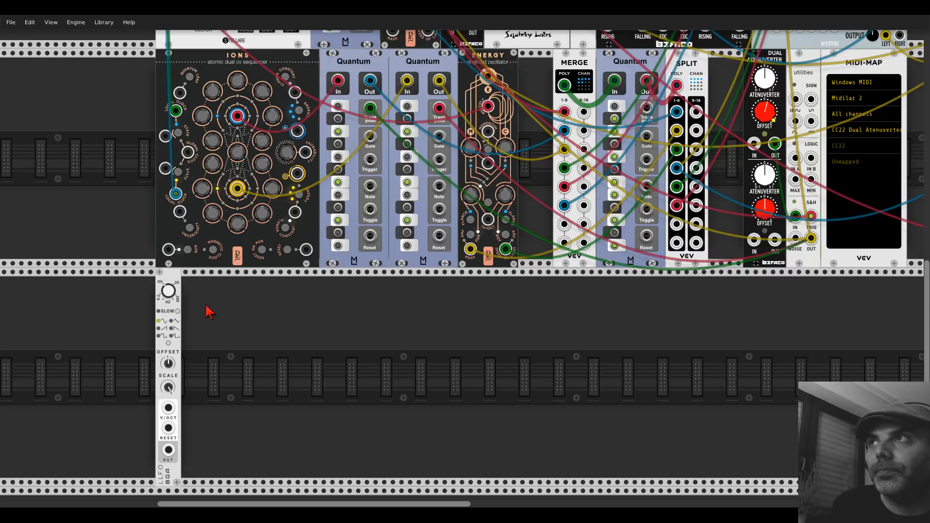
Step: Duplicate the Quantum beside IONS, place the copy next to LLFO, and patch LLFO's output through it into input 7 of MERGE
{"action": "key", "text": "ctrl+d"}
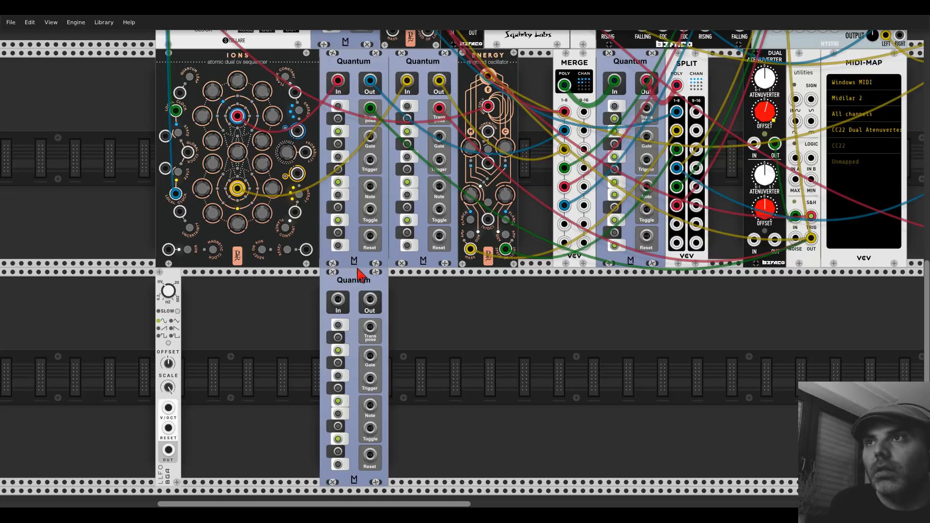
{"action": "left_click_drag", "start_coordinate": [358, 269], "coordinate": [226, 280]}
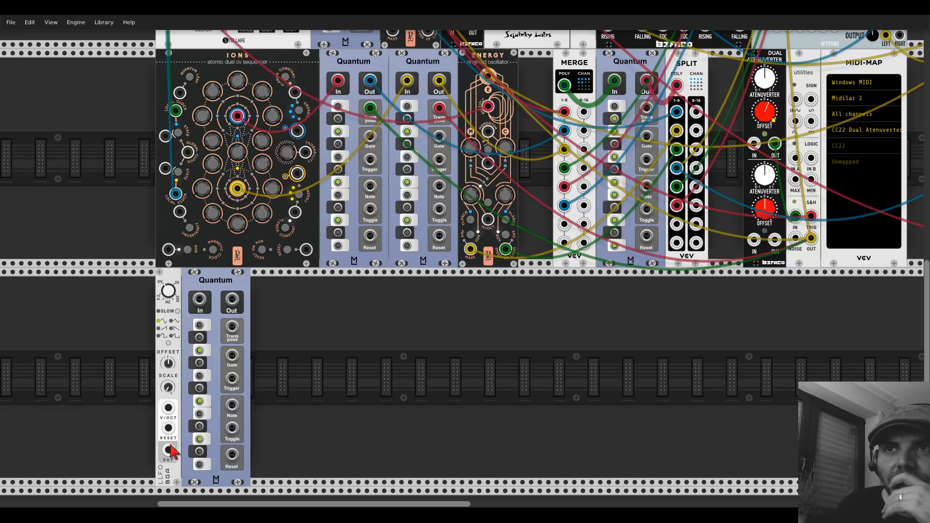
{"action": "left_click_drag", "start_coordinate": [168, 450], "coordinate": [199, 301]}
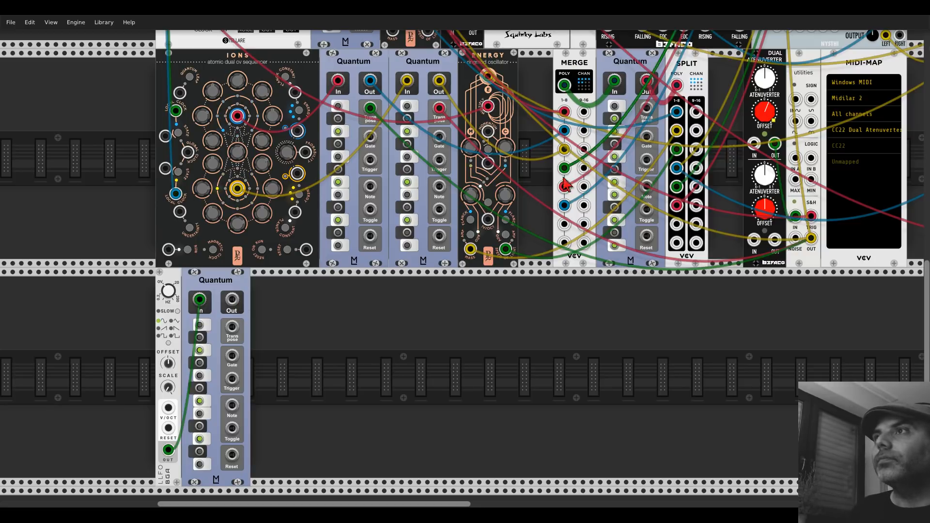
{"action": "left_click_drag", "start_coordinate": [232, 300], "coordinate": [563, 226]}
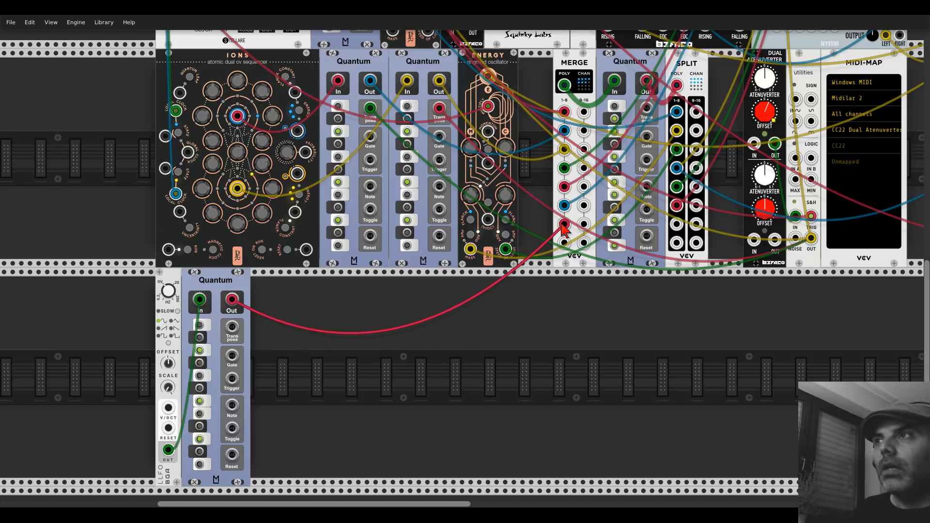
Step: Add VCV's VCO-1, VCA and ADSR modules side by side after the new Quantum
{"action": "right_click", "coordinate": [391, 357]}
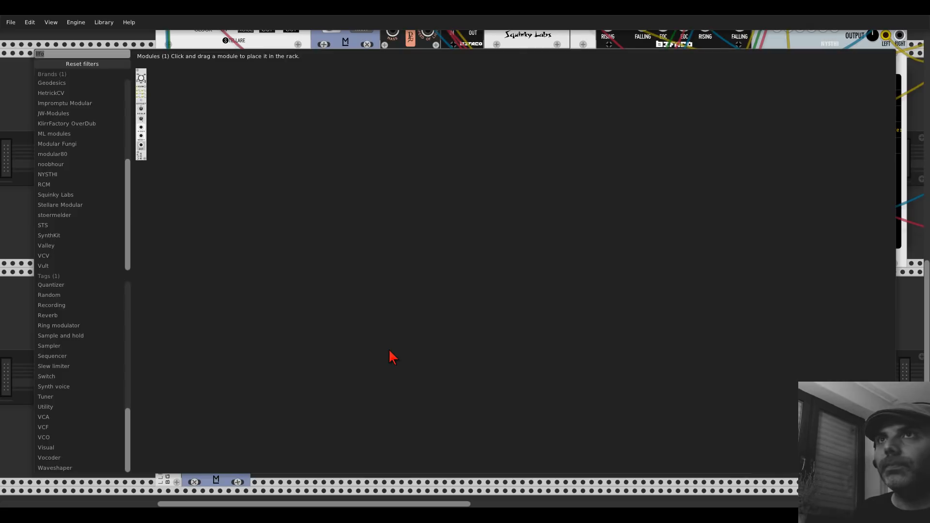
{"action": "left_click", "coordinate": [100, 70]}
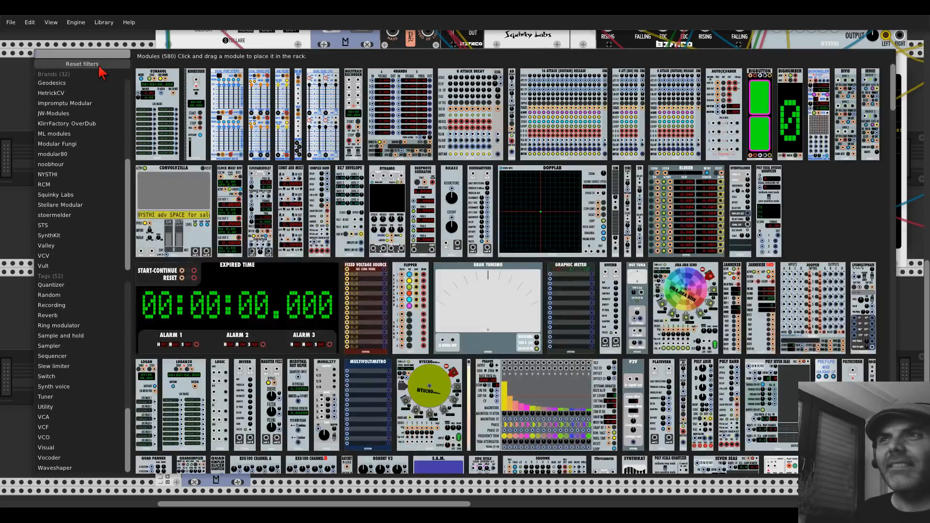
{"action": "left_click", "coordinate": [57, 256]}
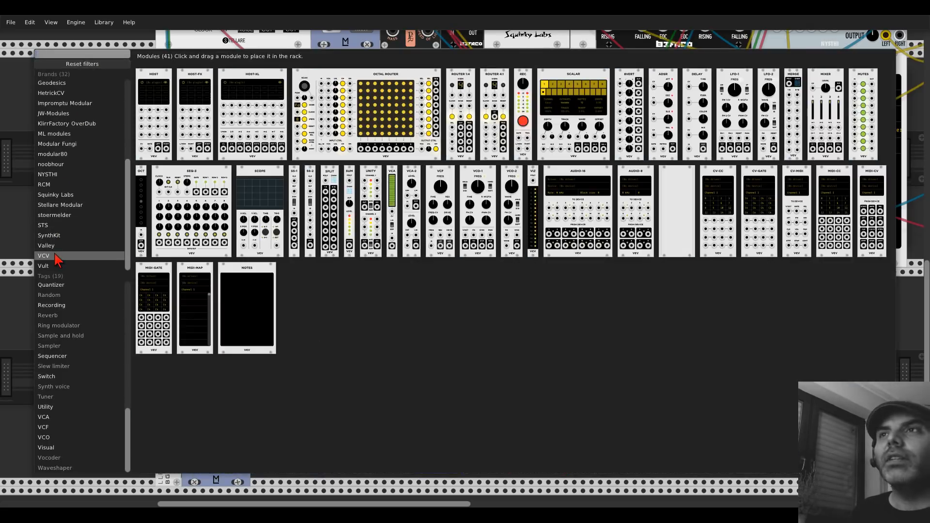
{"action": "left_click_drag", "start_coordinate": [476, 181], "coordinate": [284, 286]}
{"action": "right_click", "coordinate": [354, 310]}
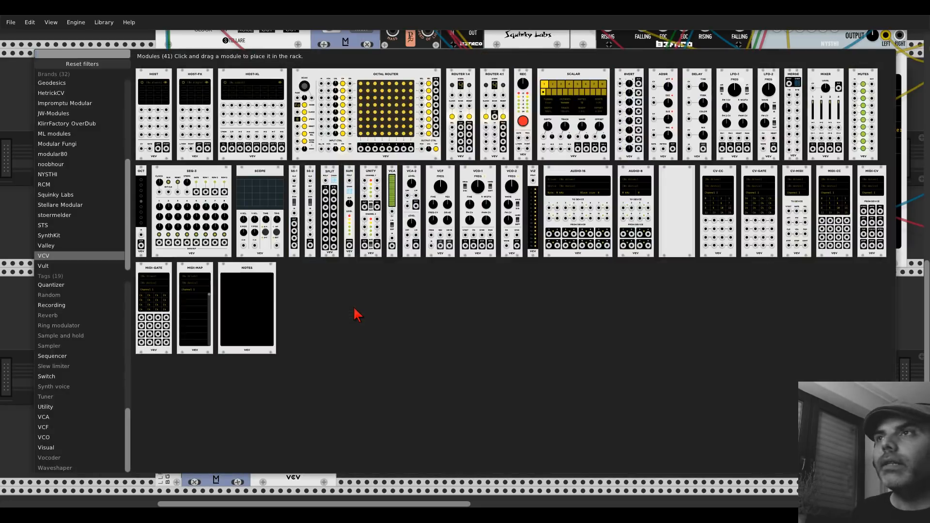
{"action": "left_click_drag", "start_coordinate": [394, 180], "coordinate": [341, 290]}
{"action": "right_click", "coordinate": [376, 308]}
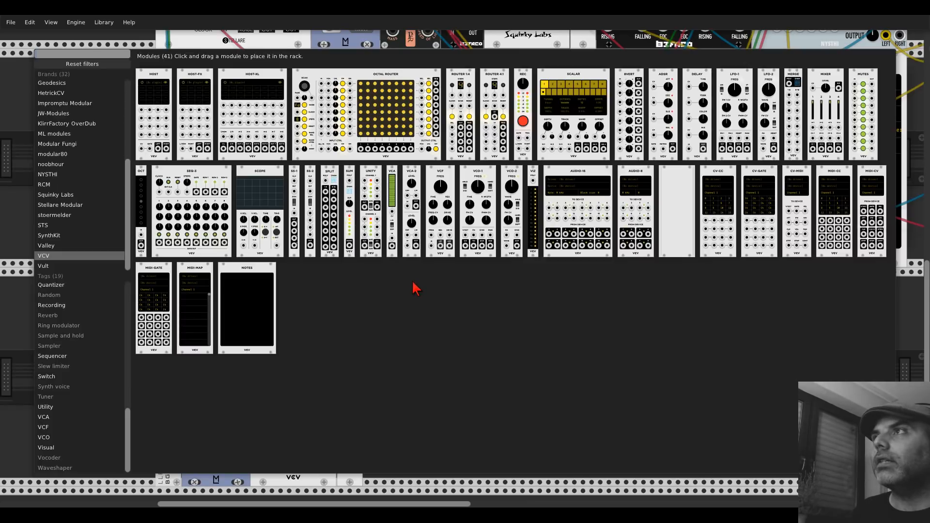
{"action": "left_click_drag", "start_coordinate": [663, 114], "coordinate": [397, 310]}
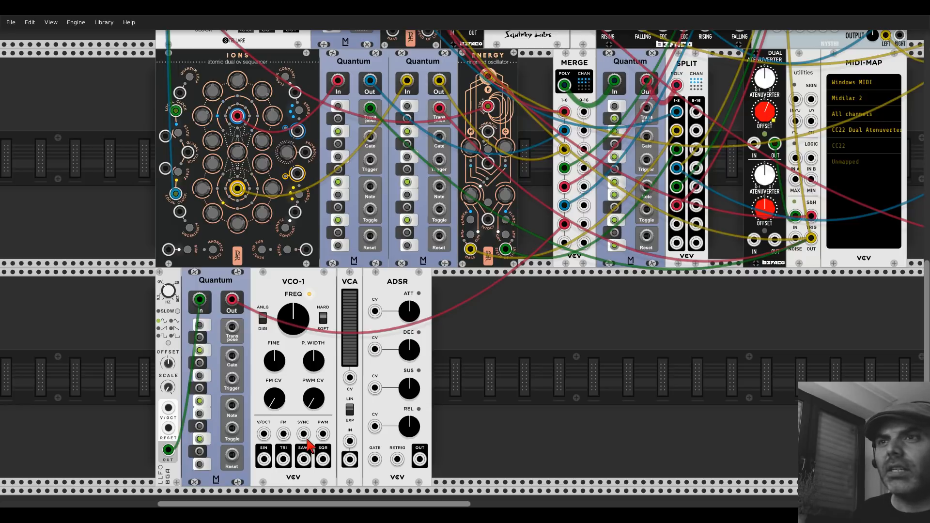
Step: Patch VCO-1's triangle output into the VCA's input and ADSR's output into the VCA's CV, and save the patch
{"action": "left_click_drag", "start_coordinate": [283, 459], "coordinate": [350, 441]}
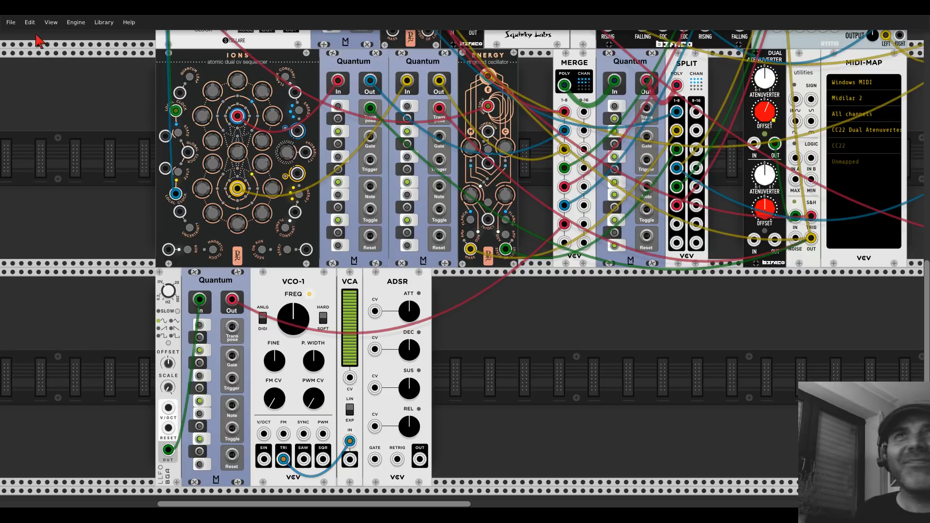
{"action": "left_click", "coordinate": [10, 23]}
{"action": "left_click", "coordinate": [18, 54]}
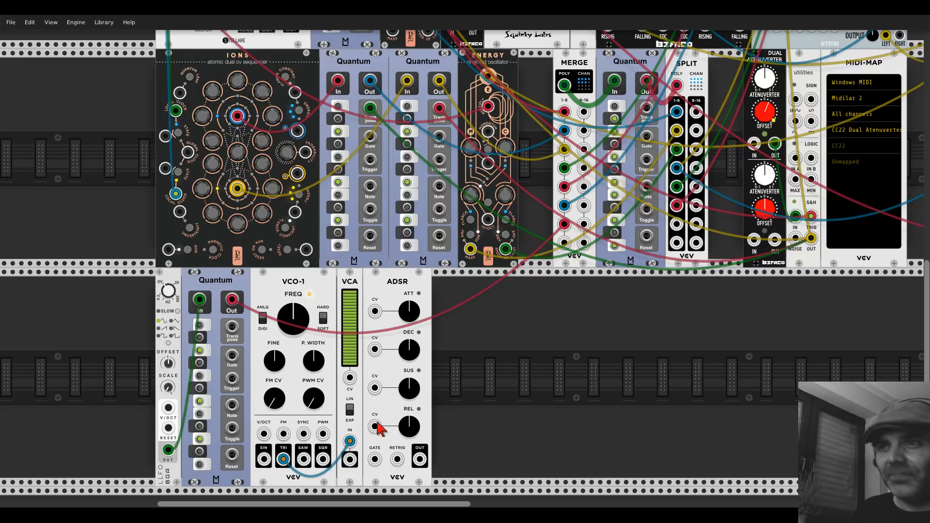
{"action": "left_click_drag", "start_coordinate": [419, 459], "coordinate": [349, 378]}
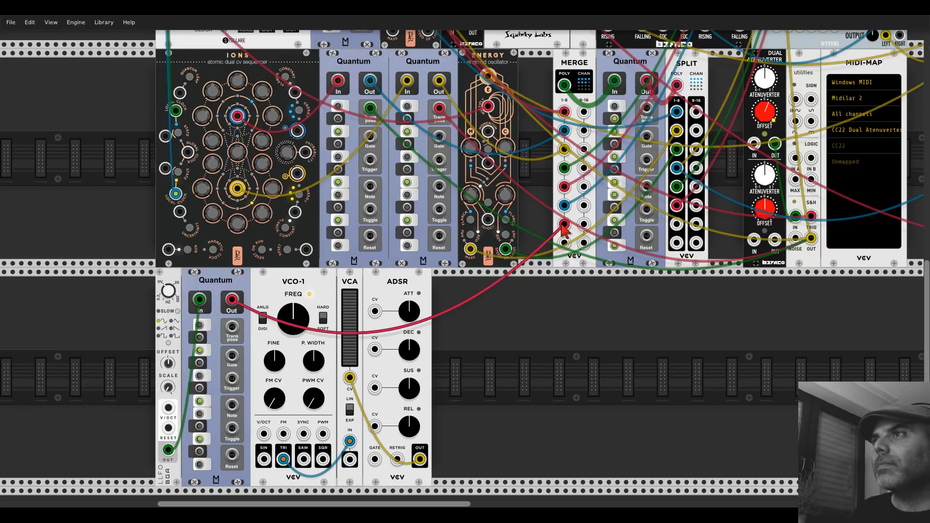
Step: Patch output 7 of SPLIT into VCO-1's V/OCT input and CLOCKED's CLK 1 output into ADSR's gate
{"action": "left_click_drag", "start_coordinate": [677, 223], "coordinate": [263, 434]}
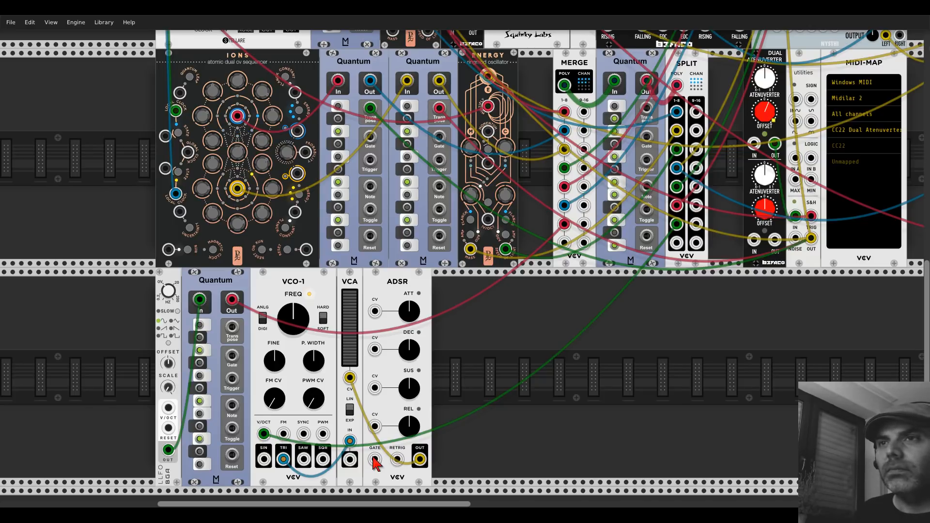
{"action": "scroll", "coordinate": [375, 463], "scroll_direction": "up", "scroll_amount": 15}
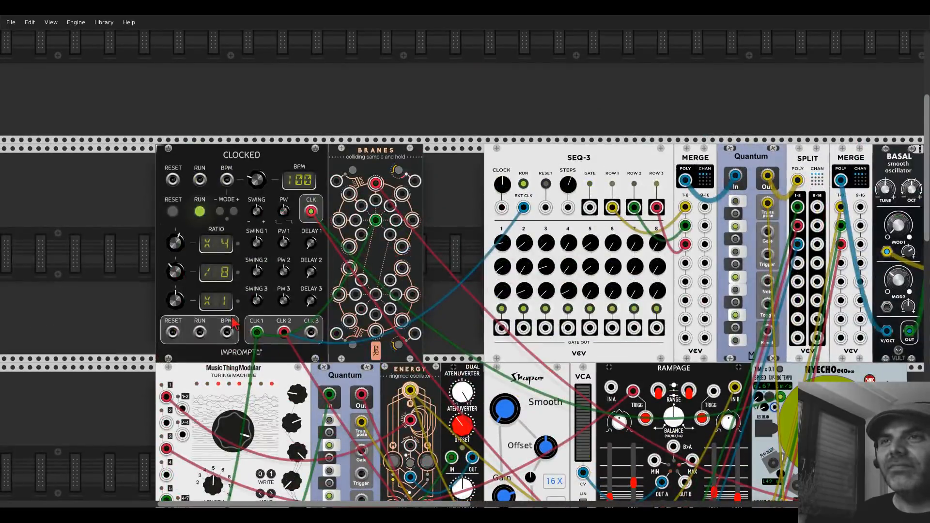
{"action": "left_click_drag", "start_coordinate": [182, 296], "coordinate": [182, 286]}
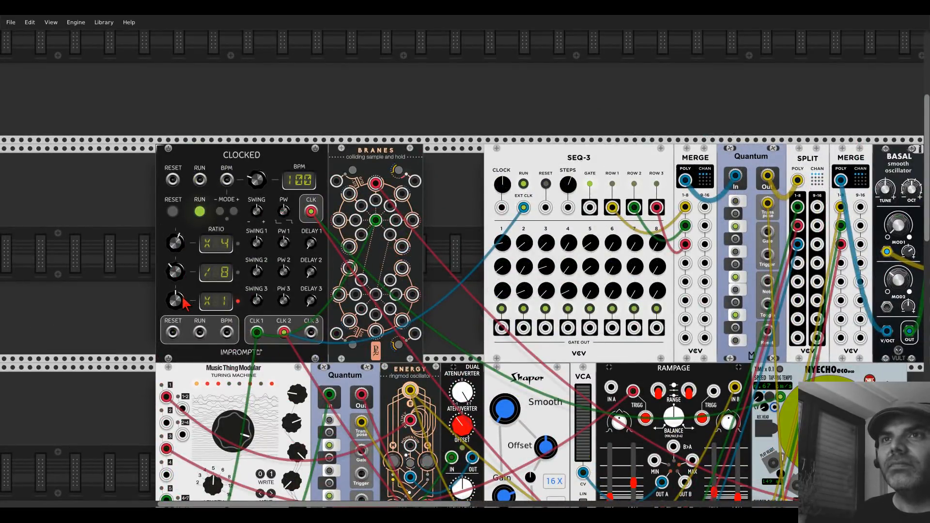
{"action": "scroll", "coordinate": [225, 331], "scroll_direction": "down", "scroll_amount": 5}
{"action": "scroll", "coordinate": [224, 331], "scroll_direction": "down", "scroll_amount": 5}
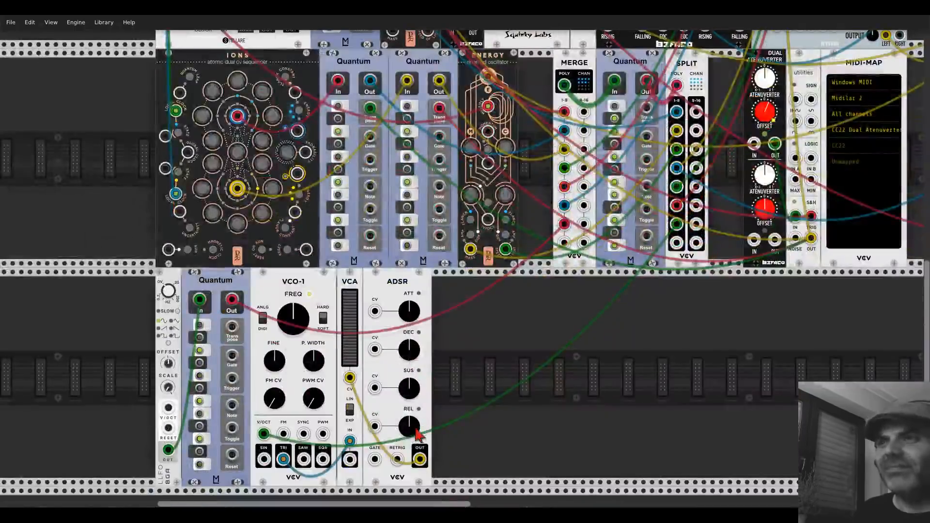
{"action": "scroll", "coordinate": [371, 458], "scroll_direction": "up", "scroll_amount": 11}
{"action": "left_click_drag", "start_coordinate": [374, 458], "coordinate": [256, 68]}
Step: Patch the new VCA's output into the channel 4 input of the second Mixor8
{"action": "scroll", "coordinate": [257, 71], "scroll_direction": "down", "scroll_amount": 4}
{"action": "left_click_drag", "start_coordinate": [709, 441], "coordinate": [245, 414]}
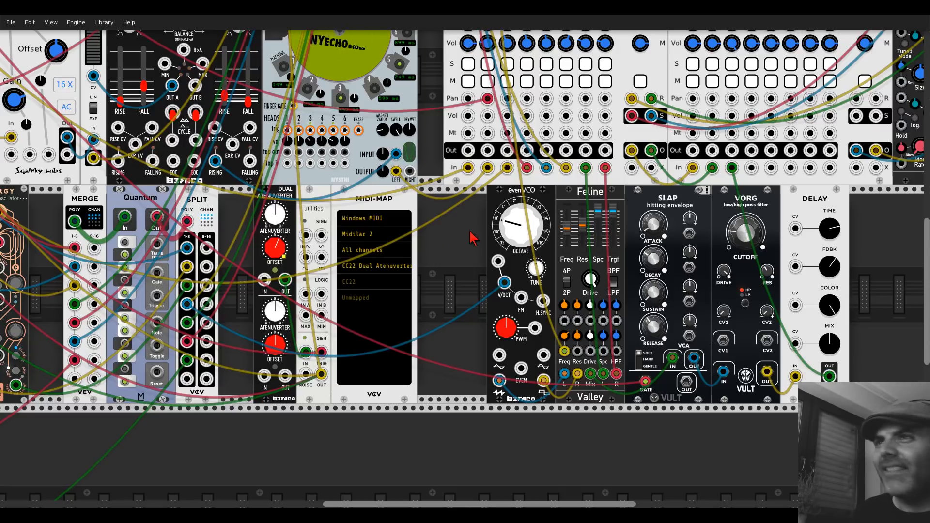
{"action": "left_click_drag", "start_coordinate": [465, 234], "coordinate": [345, 306]}
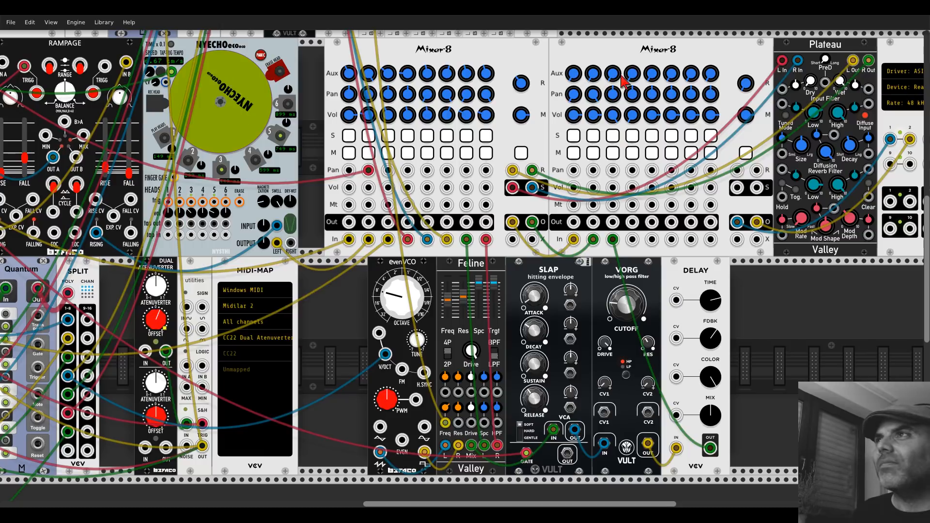
{"action": "left_click_drag", "start_coordinate": [632, 239], "coordinate": [283, 410]}
Step: Lower ADSR's attack, decay and sustain, and patch the utilities module's S&H output into the new Quantum's Transpose input
{"action": "scroll", "coordinate": [235, 387], "scroll_direction": "down", "scroll_amount": 3}
{"action": "scroll", "coordinate": [235, 387], "scroll_direction": "down", "scroll_amount": 4}
{"action": "left_click_drag", "start_coordinate": [348, 258], "coordinate": [346, 373]}
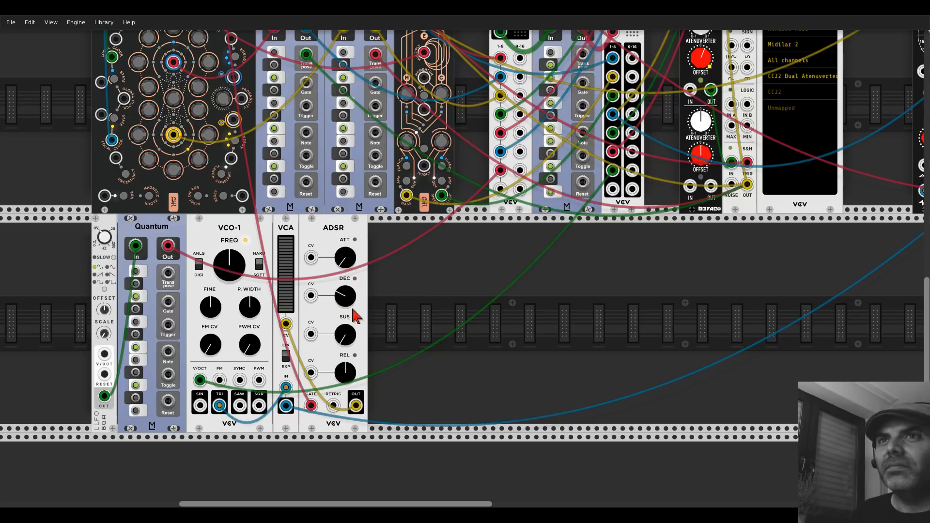
{"action": "left_click_drag", "start_coordinate": [356, 406], "coordinate": [536, 184]}
{"action": "left_click_drag", "start_coordinate": [358, 253], "coordinate": [781, 256]}
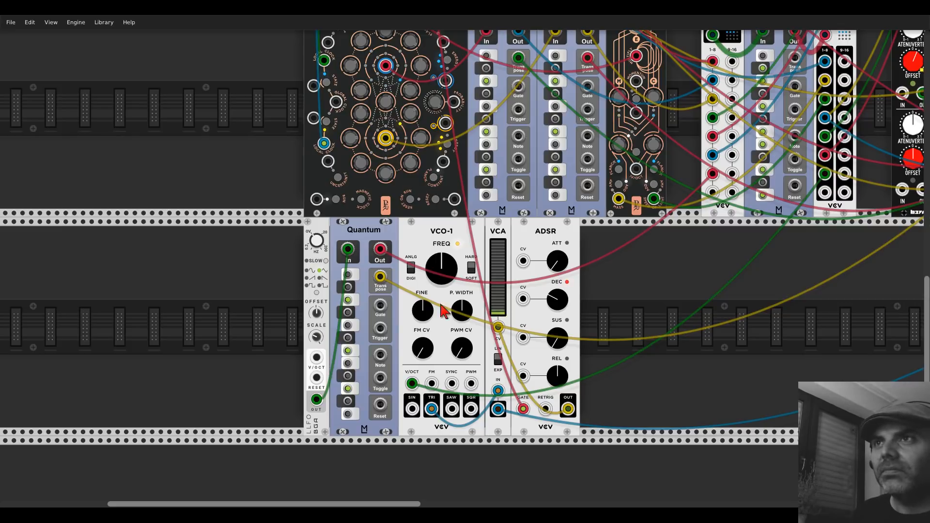
{"action": "left_click_drag", "start_coordinate": [824, 233], "coordinate": [1, 434]}
{"action": "scroll", "coordinate": [494, 191], "scroll_direction": "up", "scroll_amount": 5}
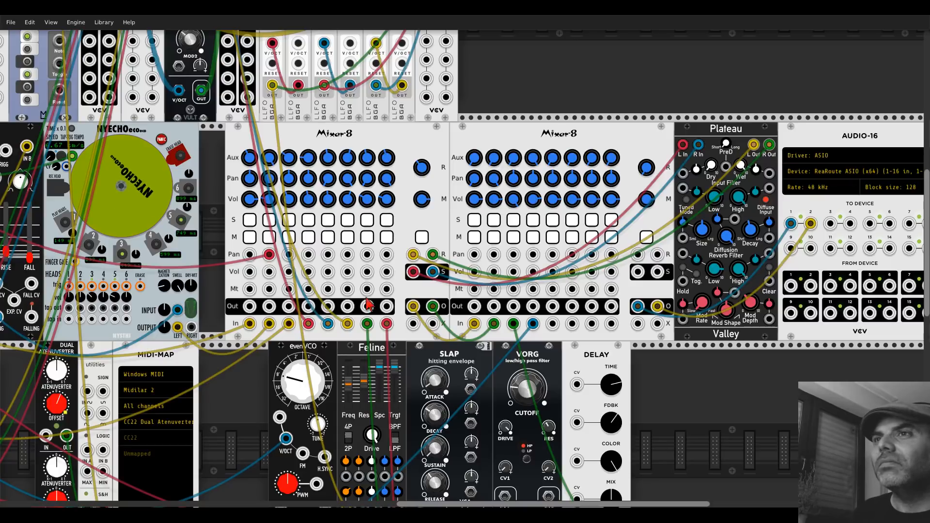
{"action": "scroll", "coordinate": [465, 262], "scroll_direction": "down", "scroll_amount": 10}
{"action": "scroll", "coordinate": [465, 261], "scroll_direction": "left", "scroll_amount": 15}
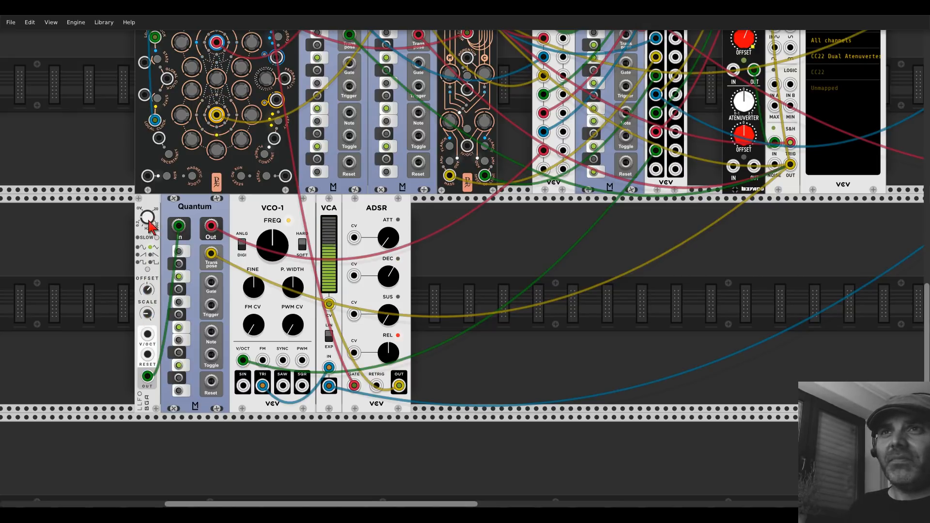
Step: Duplicate Plateau into the row above and patch the second Mixor8's stereo send and return through the copy
{"action": "left_click_drag", "start_coordinate": [704, 233], "coordinate": [94, 425]}
{"action": "scroll", "coordinate": [637, 143], "scroll_direction": "up", "scroll_amount": 6}
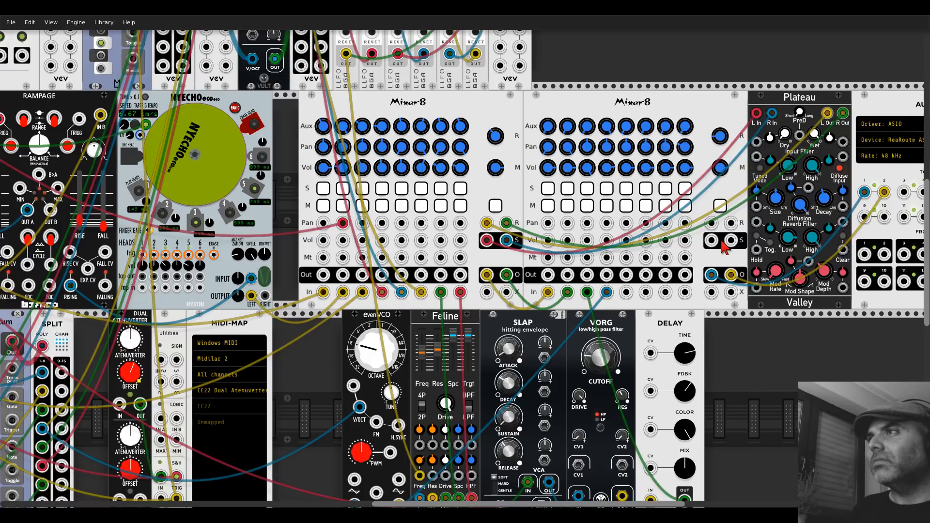
{"action": "scroll", "coordinate": [720, 116], "scroll_direction": "right", "scroll_amount": 3}
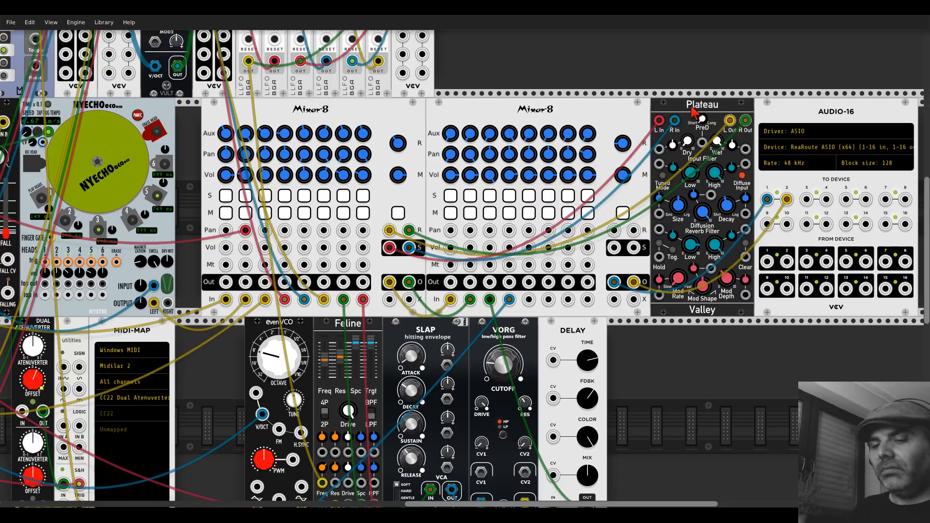
{"action": "key", "text": "ctrl+d"}
{"action": "scroll", "coordinate": [693, 110], "scroll_direction": "up", "scroll_amount": 5}
{"action": "left_click_drag", "start_coordinate": [692, 39], "coordinate": [709, 38]}
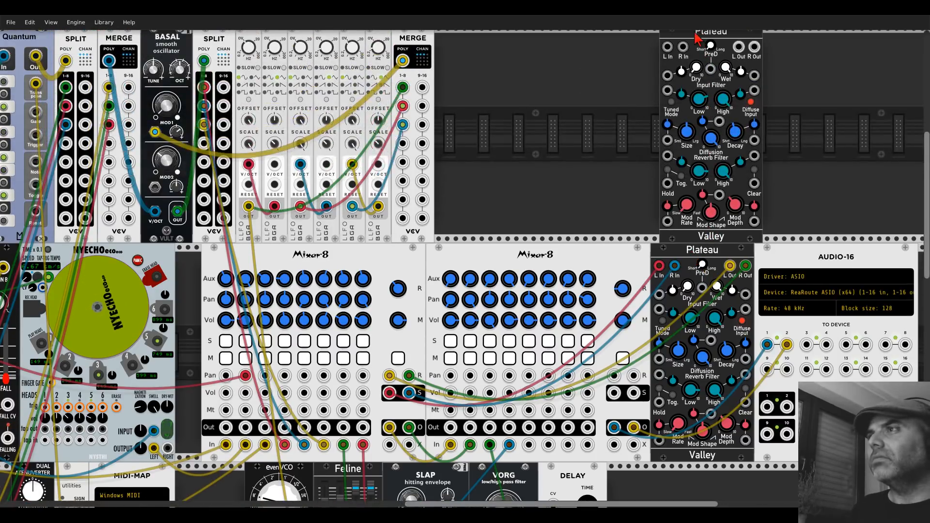
{"action": "left_click_drag", "start_coordinate": [614, 375], "coordinate": [738, 47]}
{"action": "left_click_drag", "start_coordinate": [754, 47], "coordinate": [633, 393]}
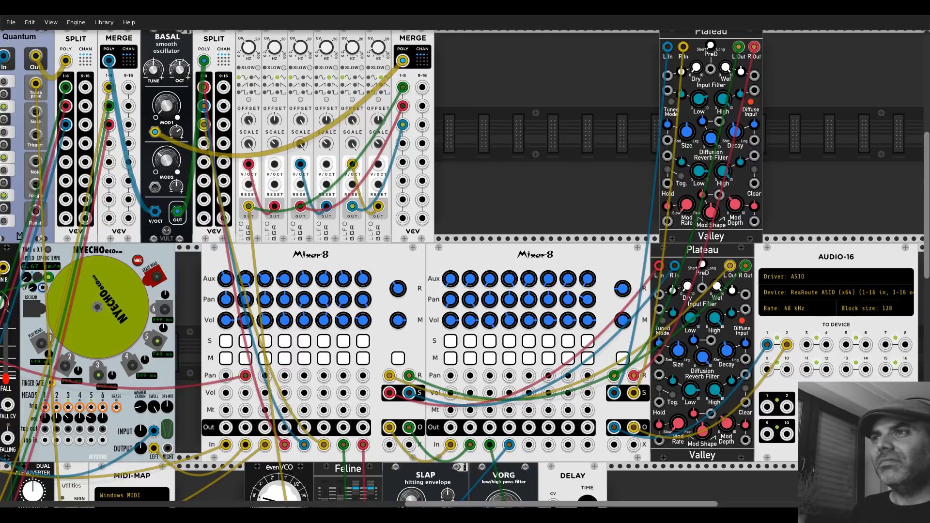
Step: Clear the module library's filters, search for knock, and place Vult's Knock bass drum in the row with ADSR, leaving a gap after it
{"action": "left_click_drag", "start_coordinate": [568, 197], "coordinate": [929, 20]}
{"action": "scroll", "coordinate": [267, 299], "scroll_direction": "down", "scroll_amount": 5}
{"action": "left_click_drag", "start_coordinate": [238, 389], "coordinate": [672, 244]}
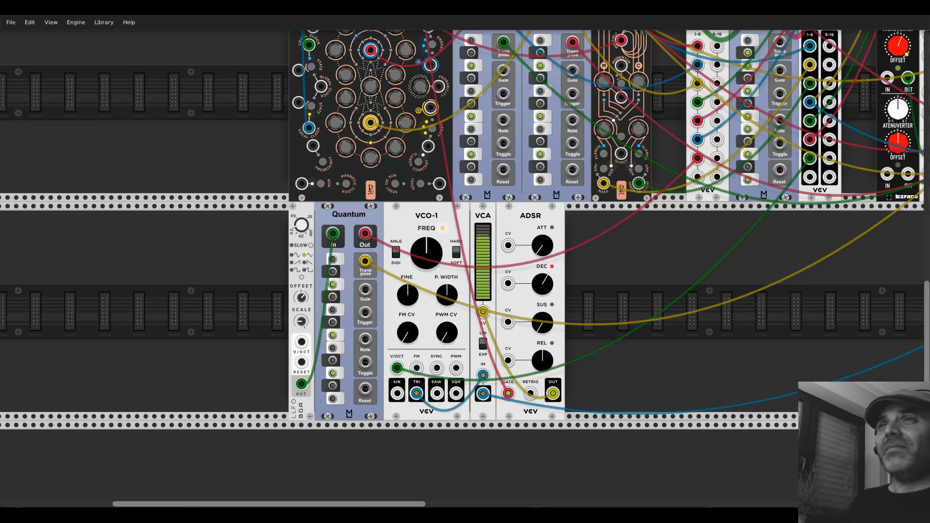
{"action": "right_click", "coordinate": [617, 317]}
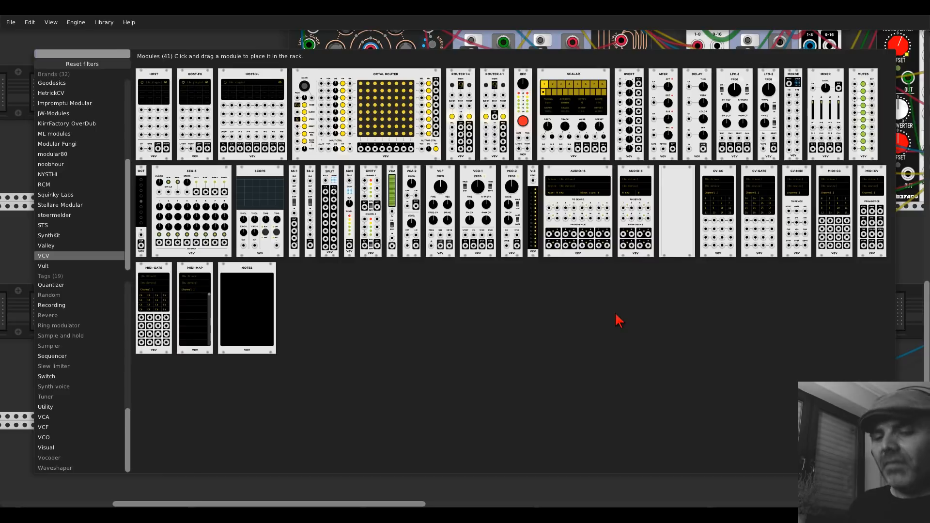
{"action": "type", "text": "kno"}
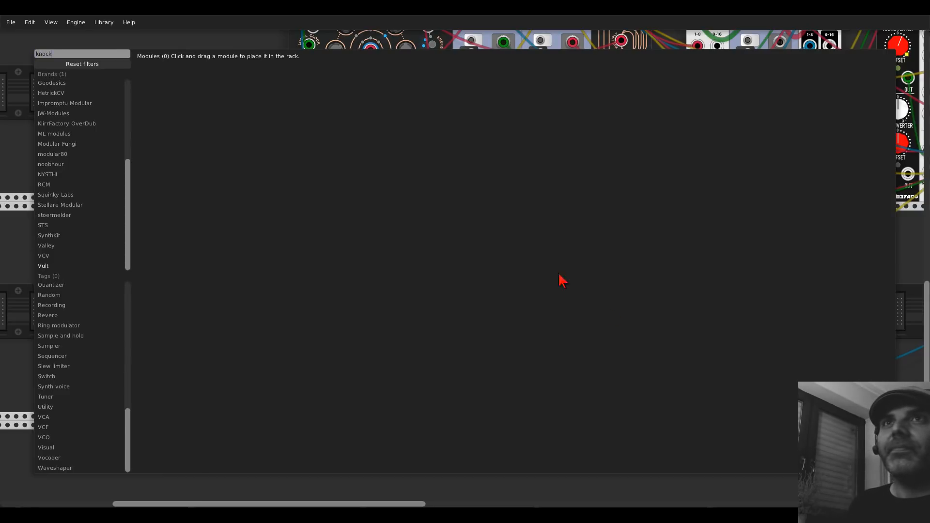
{"action": "type", "text": "ck"}
{"action": "left_click", "coordinate": [71, 66]}
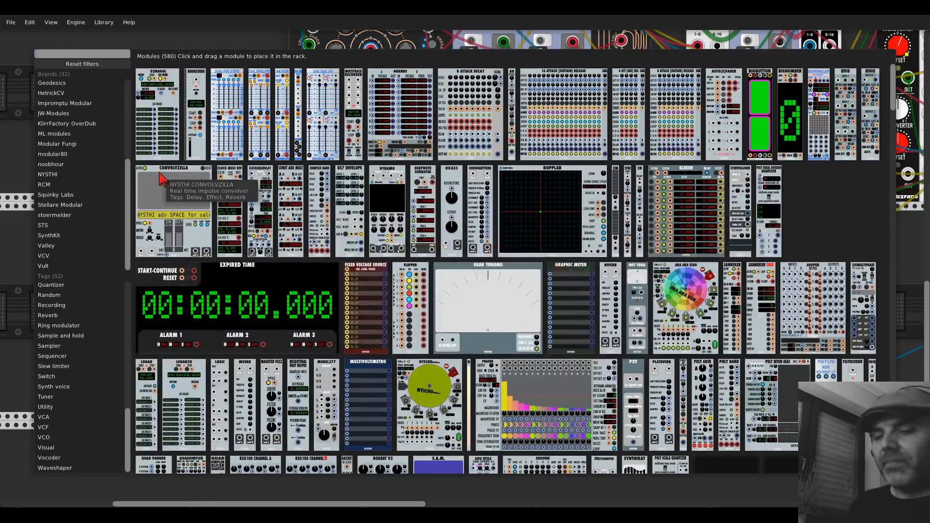
{"action": "type", "text": "kick"}
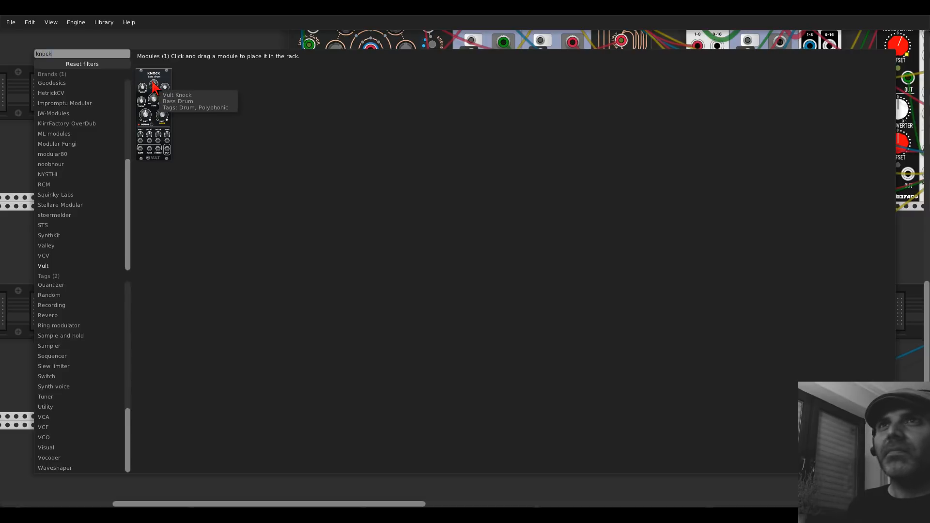
{"action": "left_click", "coordinate": [151, 82]}
{"action": "left_click_drag", "start_coordinate": [152, 83], "coordinate": [679, 257]}
{"action": "scroll", "coordinate": [746, 313], "scroll_direction": "right", "scroll_amount": 5}
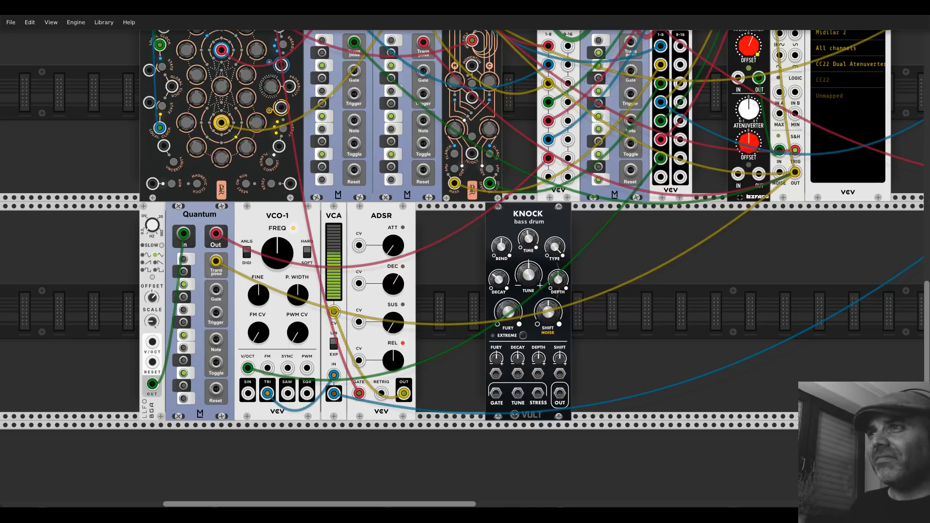
Step: Patch CLOCKED's CLK 3 output into KNOCK's gate input
{"action": "left_click_drag", "start_coordinate": [496, 394], "coordinate": [296, 194]}
{"action": "scroll", "coordinate": [495, 395], "scroll_direction": "up", "scroll_amount": 8}
{"action": "scroll", "coordinate": [494, 395], "scroll_direction": "up", "scroll_amount": 16}
{"action": "scroll", "coordinate": [295, 194], "scroll_direction": "down", "scroll_amount": 20}
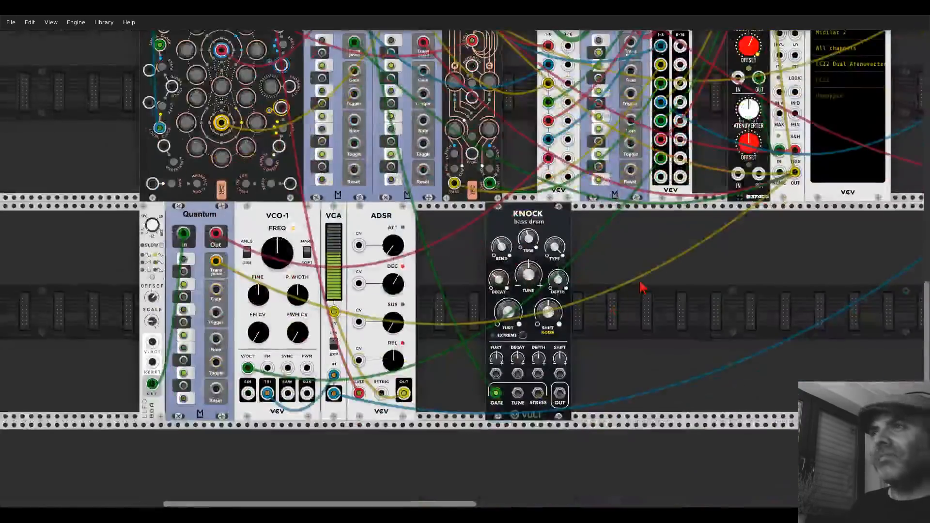
Step: Patch KNOCK's output into the channel 5 input of the second Mixor8
{"action": "scroll", "coordinate": [109, 266], "scroll_direction": "right", "scroll_amount": 20}
{"action": "scroll", "coordinate": [109, 265], "scroll_direction": "left", "scroll_amount": 7}
{"action": "scroll", "coordinate": [109, 266], "scroll_direction": "up", "scroll_amount": 1}
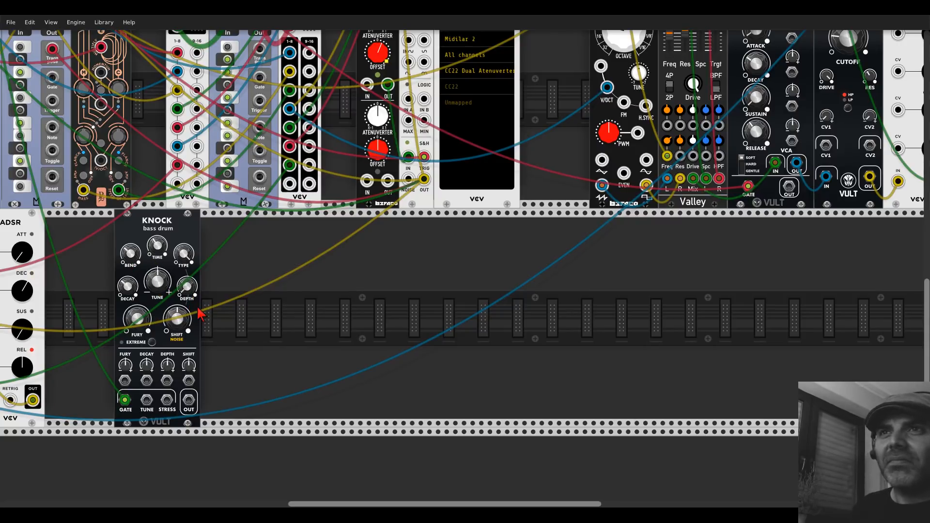
{"action": "left_click_drag", "start_coordinate": [189, 400], "coordinate": [874, 239]}
{"action": "scroll", "coordinate": [550, 338], "scroll_direction": "up", "scroll_amount": 11}
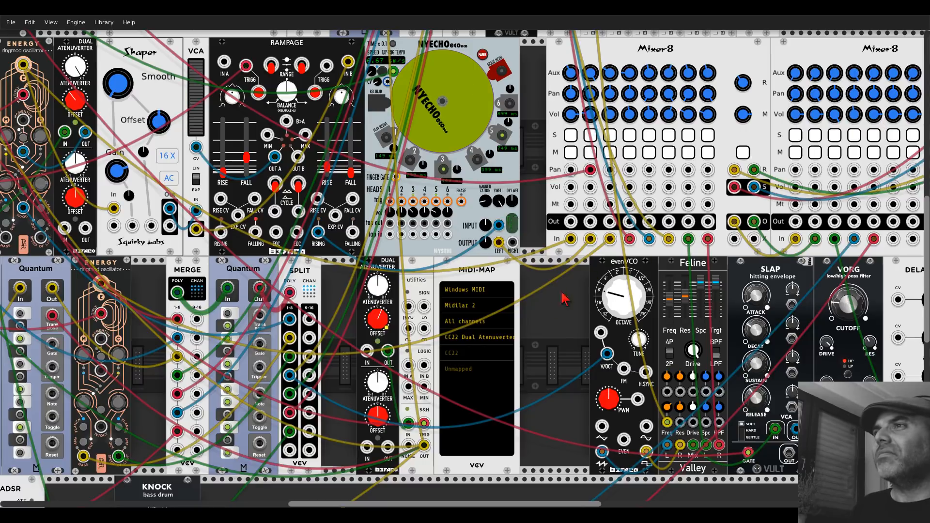
Step: Adjust LLFO's frequency and shorten the decay of the ADSR in the new VCO-1 voice
{"action": "scroll", "coordinate": [917, 142], "scroll_direction": "down", "scroll_amount": 7}
{"action": "scroll", "coordinate": [917, 141], "scroll_direction": "left", "scroll_amount": 14}
{"action": "scroll", "coordinate": [627, 357], "scroll_direction": "down", "scroll_amount": 4}
{"action": "scroll", "coordinate": [626, 357], "scroll_direction": "left", "scroll_amount": 5}
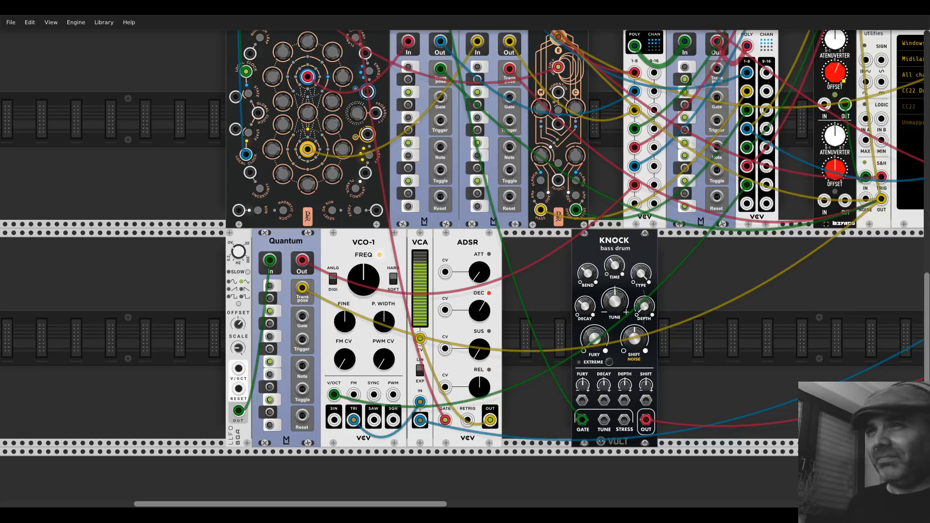
{"action": "left_click_drag", "start_coordinate": [810, 315], "coordinate": [228, 474]}
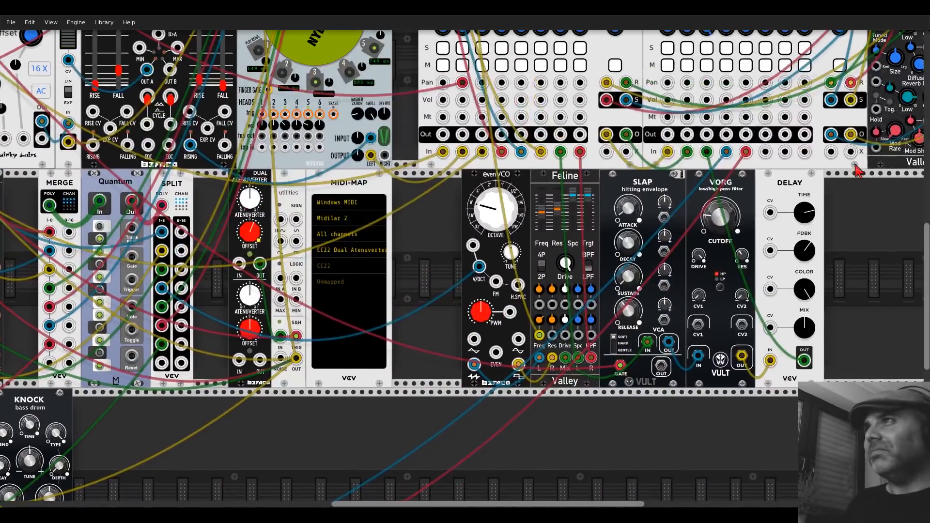
{"action": "scroll", "coordinate": [858, 170], "scroll_direction": "up", "scroll_amount": 3}
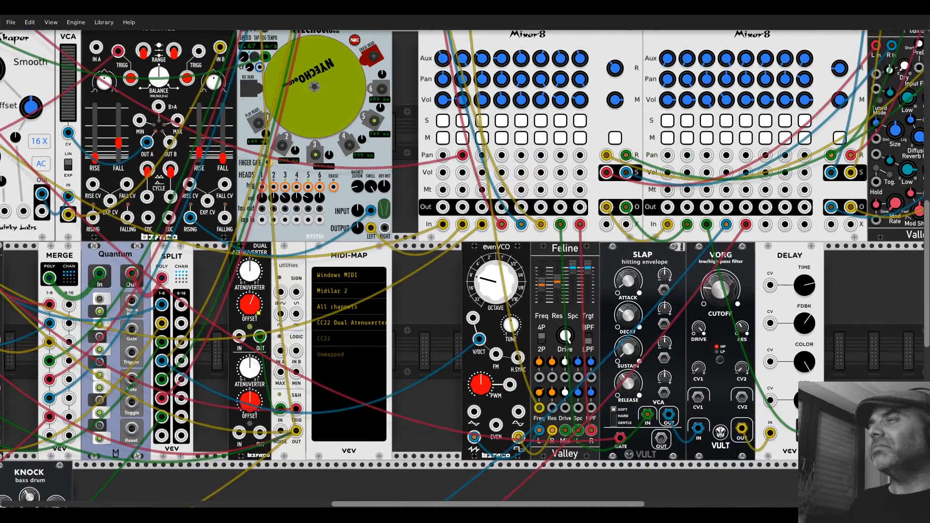
{"action": "left_click_drag", "start_coordinate": [436, 355], "coordinate": [925, 126]}
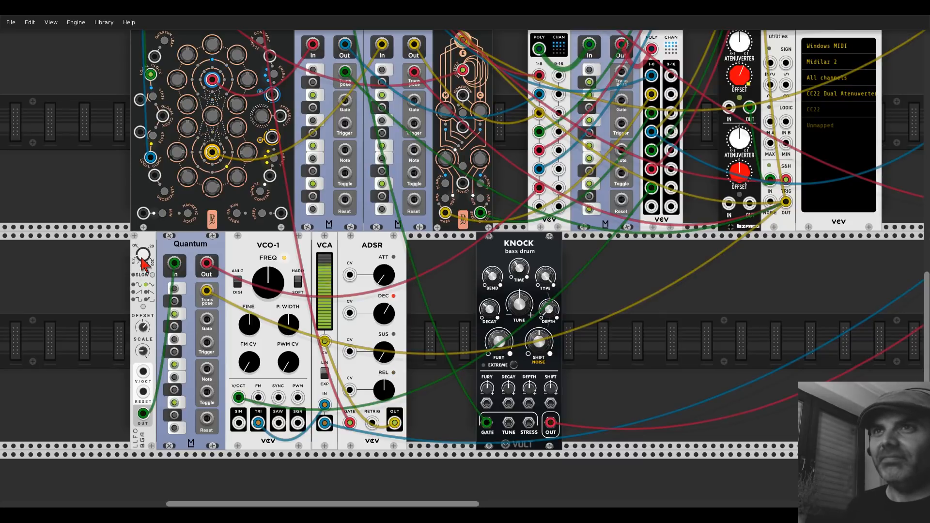
{"action": "left_click_drag", "start_coordinate": [141, 257], "coordinate": [141, 258]}
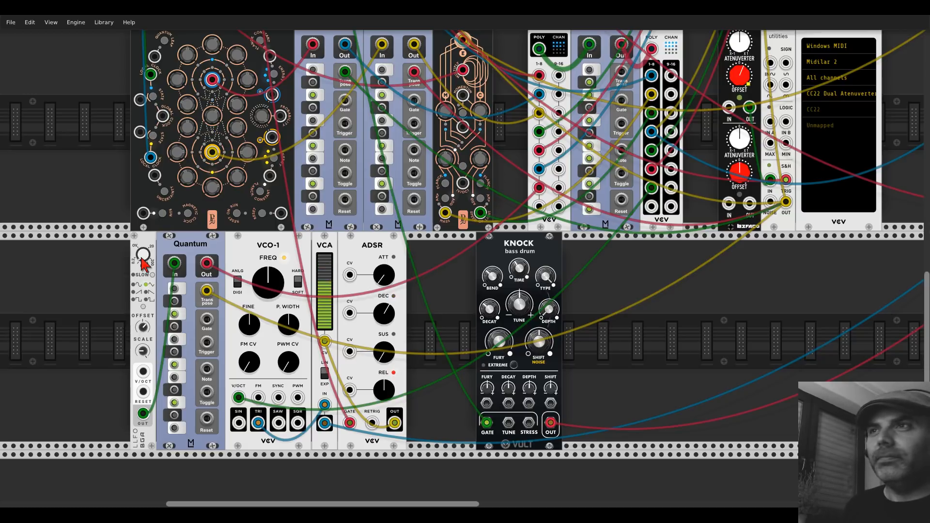
{"action": "left_click_drag", "start_coordinate": [385, 321], "coordinate": [385, 281]}
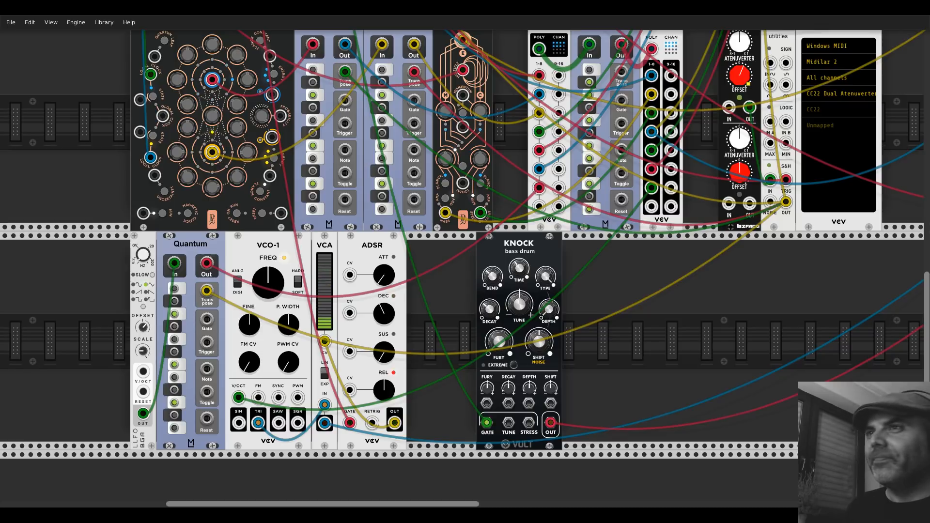
{"action": "left_click_drag", "start_coordinate": [145, 264], "coordinate": [115, 253]}
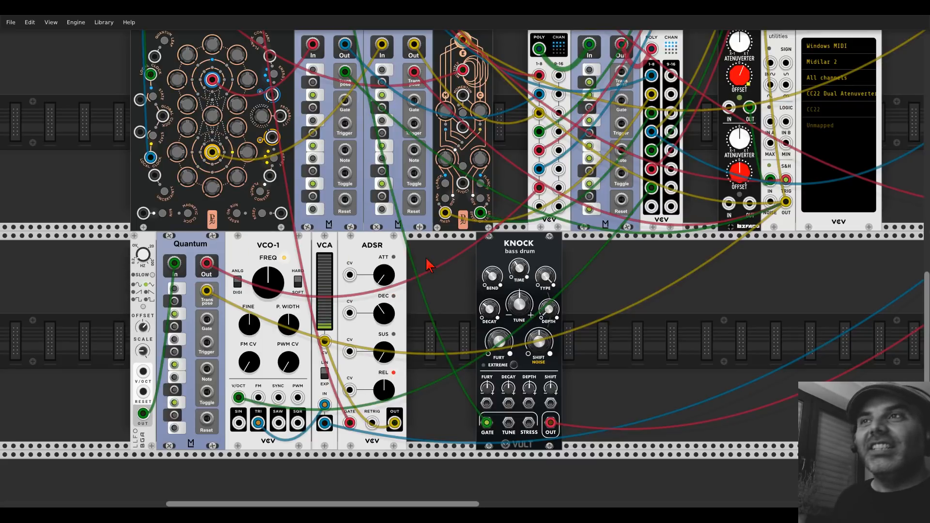
{"action": "scroll", "coordinate": [583, 293], "scroll_direction": "right", "scroll_amount": 3}
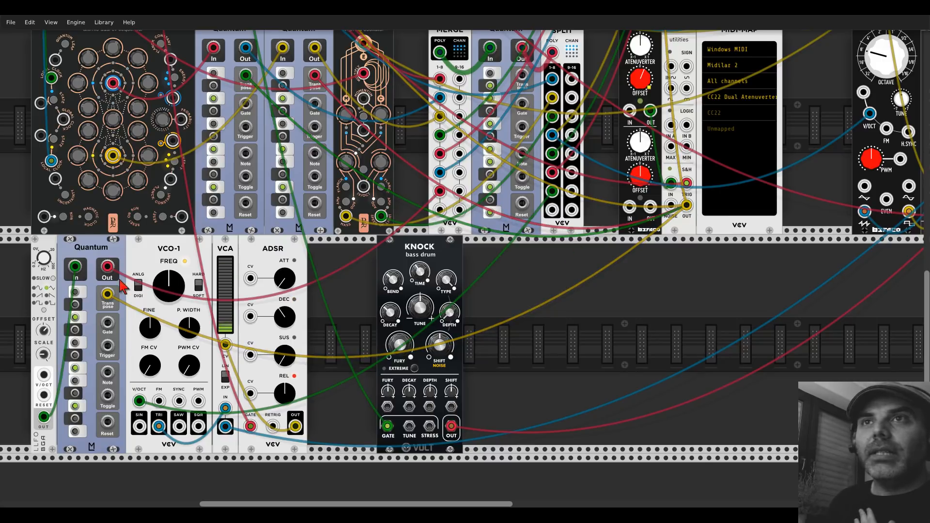
{"action": "left_click_drag", "start_coordinate": [120, 269], "coordinate": [112, 272]}
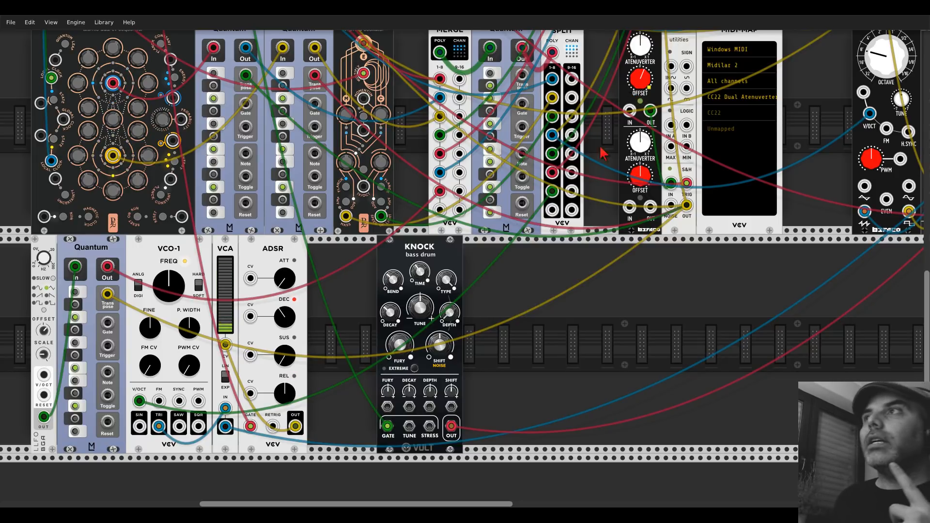
{"action": "left_click_drag", "start_coordinate": [643, 265], "coordinate": [458, 495]}
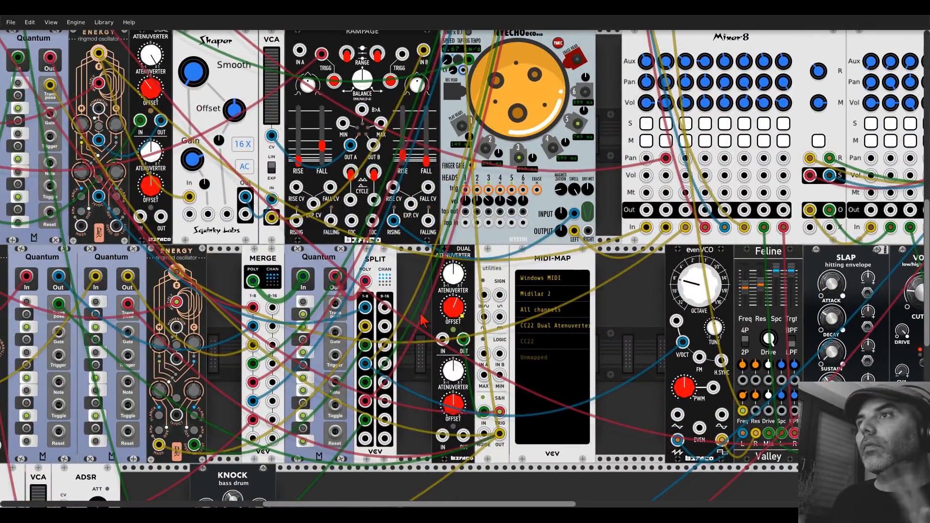
{"action": "scroll", "coordinate": [477, 225], "scroll_direction": "up", "scroll_amount": 5}
{"action": "scroll", "coordinate": [477, 225], "scroll_direction": "right", "scroll_amount": 1}
{"action": "scroll", "coordinate": [475, 225], "scroll_direction": "up", "scroll_amount": 1}
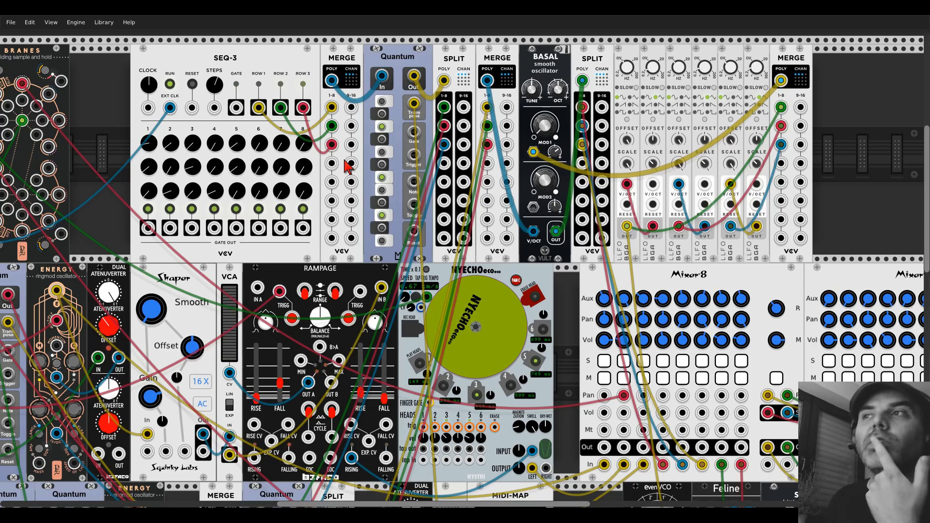
Step: Reset the module library's filters, place a VCV VCA past KNOCK, and patch the utilities module's NOISE output into its input
{"action": "scroll", "coordinate": [196, 333], "scroll_direction": "down", "scroll_amount": 10}
{"action": "left_click_drag", "start_coordinate": [194, 332], "coordinate": [374, 264]}
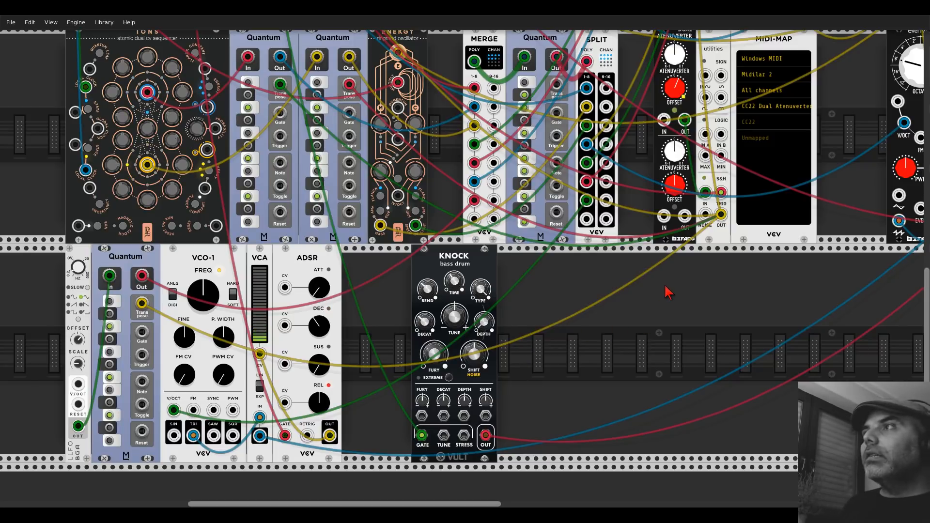
{"action": "right_click", "coordinate": [641, 331]}
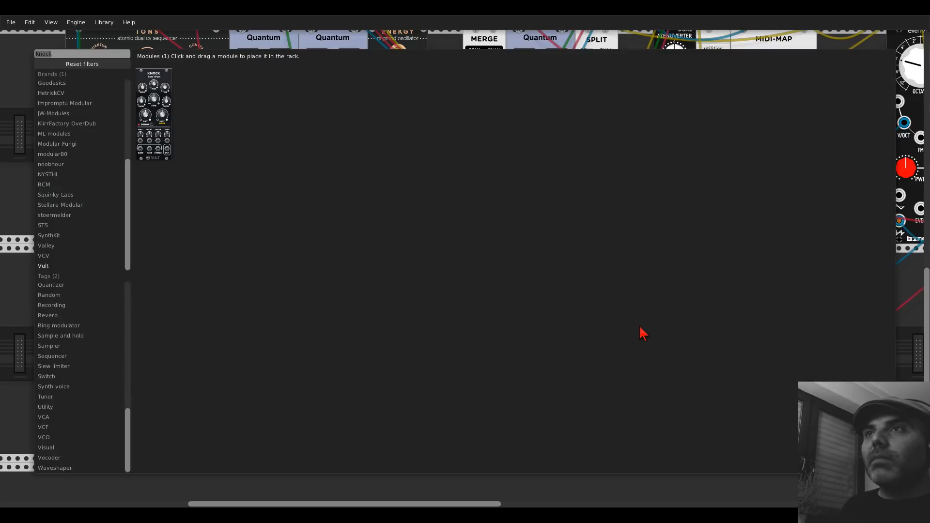
{"action": "left_click", "coordinate": [112, 67]}
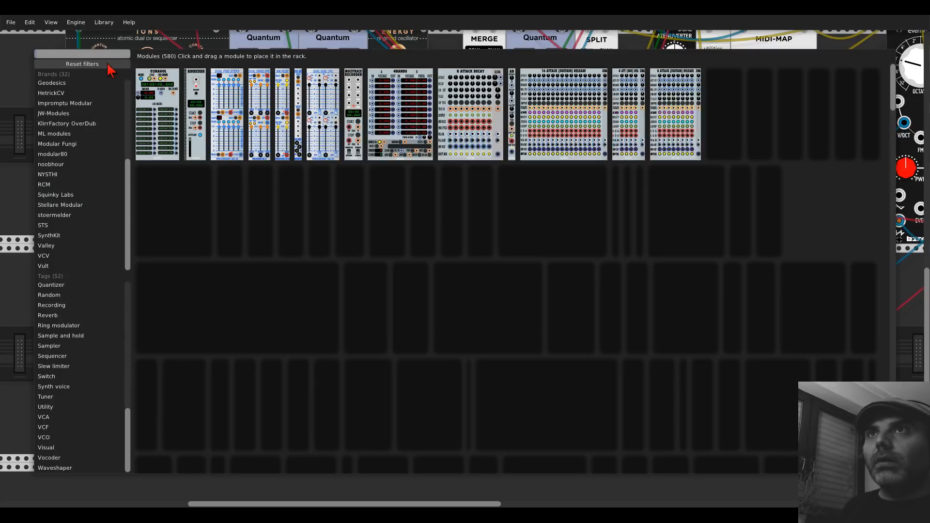
{"action": "type", "text": "vca"}
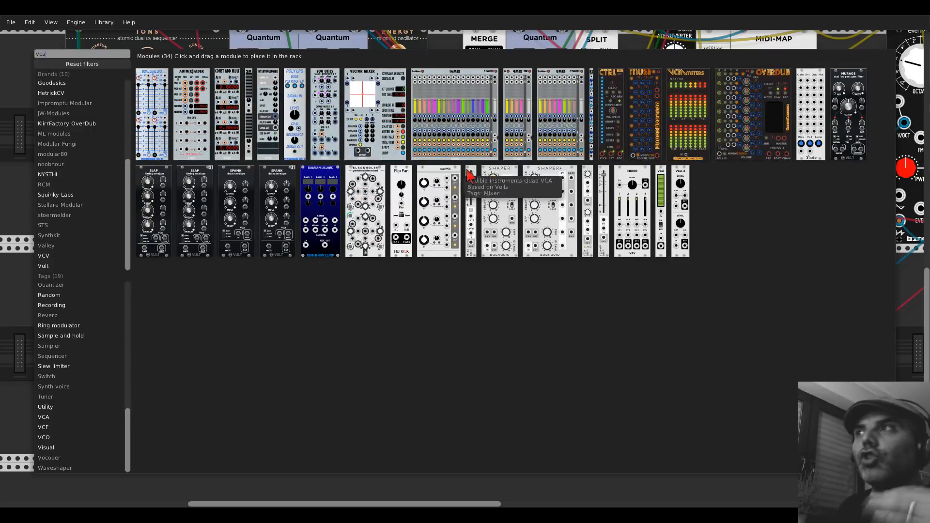
{"action": "left_click_drag", "start_coordinate": [662, 175], "coordinate": [597, 259]}
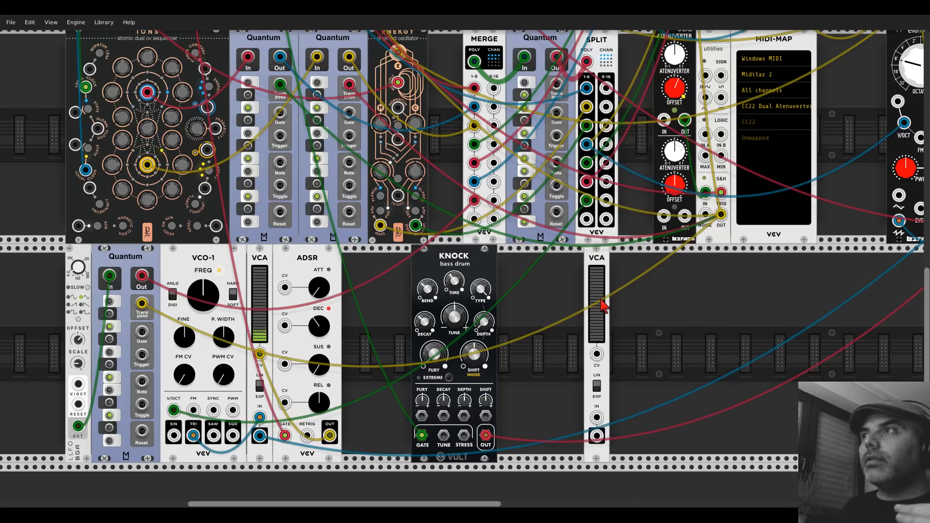
{"action": "left_click_drag", "start_coordinate": [705, 216], "coordinate": [597, 417]}
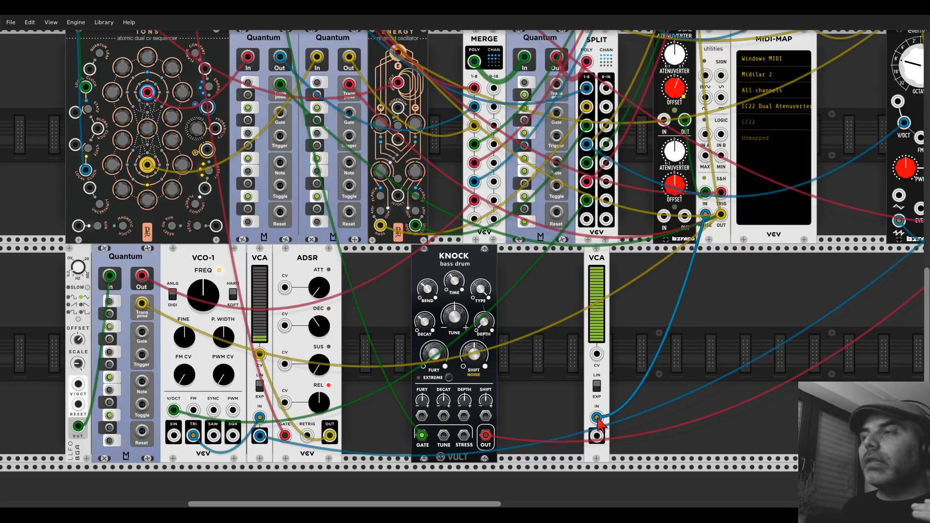
Step: Shift the new VCA farther from KNOCK, search for slap, and place Vult's SLAP hitting envelope directly before the VCA
{"action": "left_click_drag", "start_coordinate": [649, 295], "coordinate": [569, 291]}
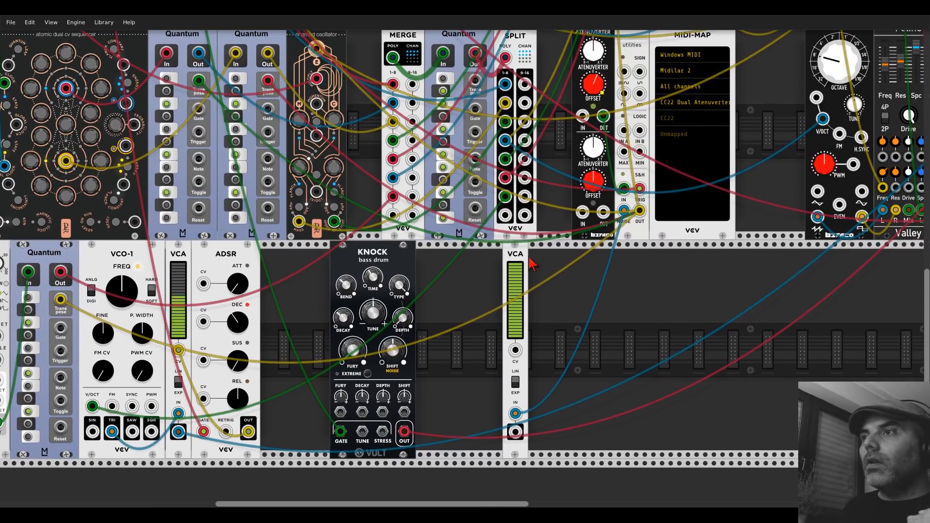
{"action": "left_click_drag", "start_coordinate": [527, 257], "coordinate": [605, 267]}
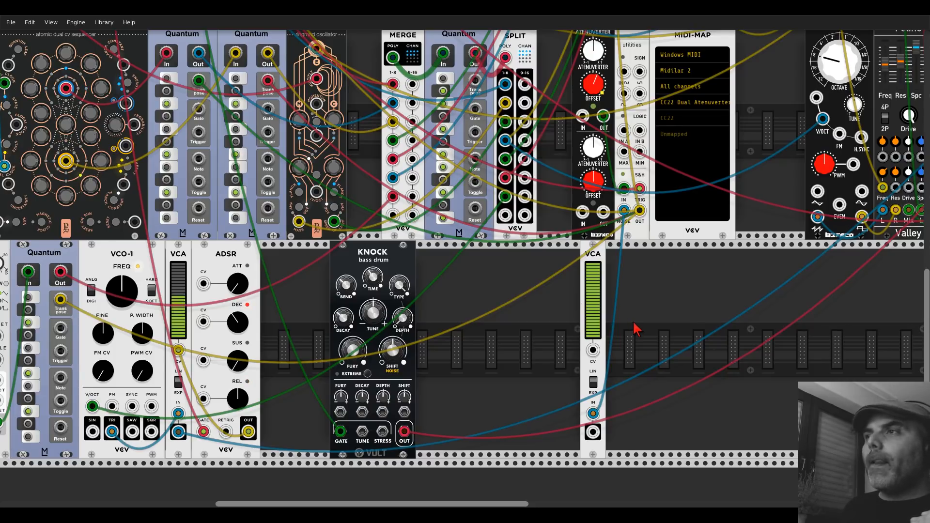
{"action": "right_click", "coordinate": [552, 315]}
{"action": "type", "text": "slap"}
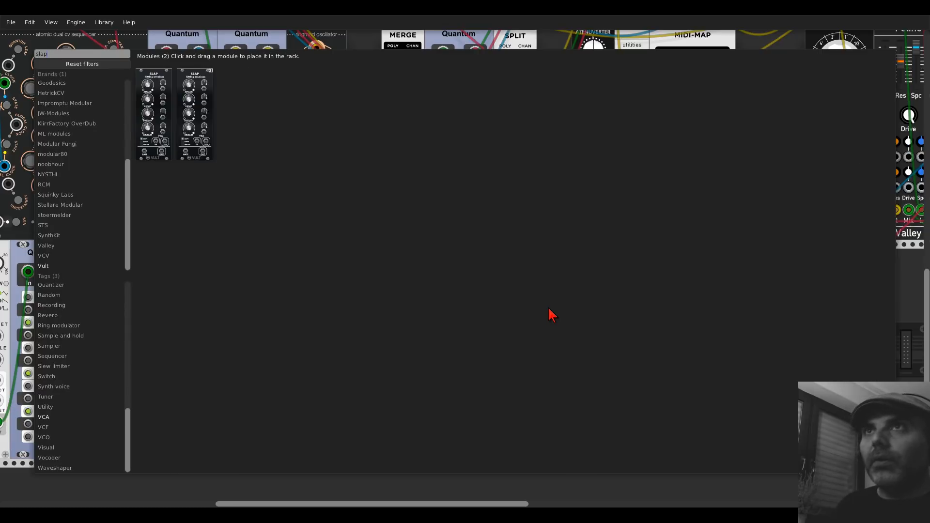
{"action": "left_click_drag", "start_coordinate": [188, 105], "coordinate": [553, 326]}
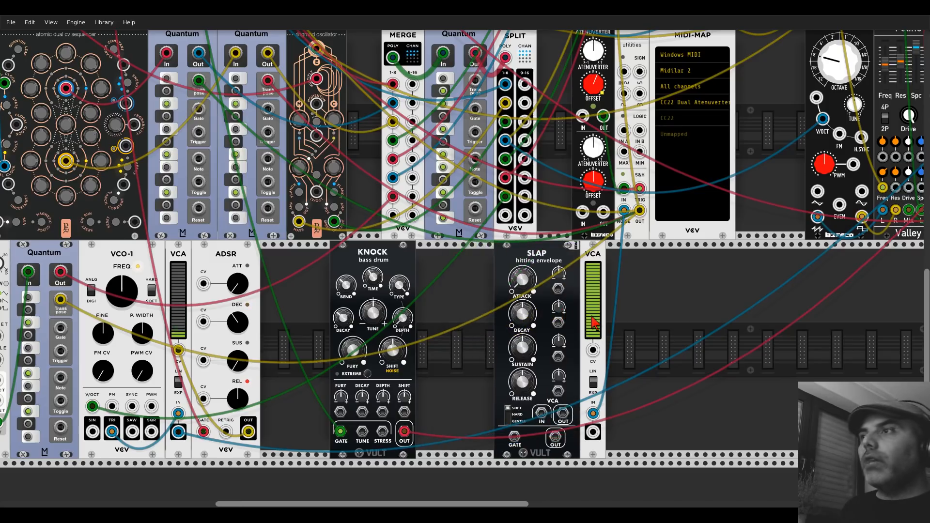
Step: Route the noise through SLAP's internal VCA into the separate VCA's input, and patch a CLOCKED clock output into SLAP's gate
{"action": "mouse_move", "coordinate": [593, 413]}
{"action": "left_mouse_down"}
{"action": "mouse_move", "coordinate": [541, 412]}
{"action": "mouse_move", "coordinate": [593, 413]}
{"action": "left_mouse_up"}
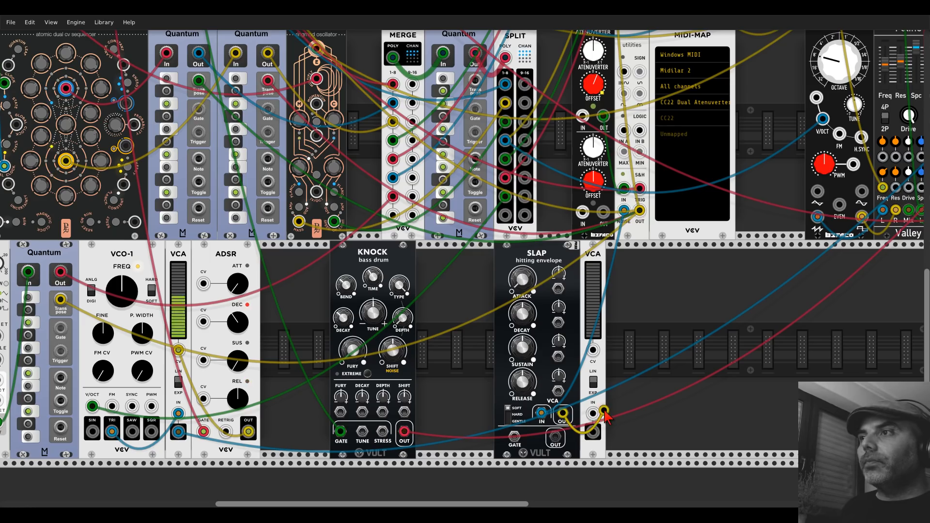
{"action": "left_click_drag", "start_coordinate": [515, 436], "coordinate": [290, 155]}
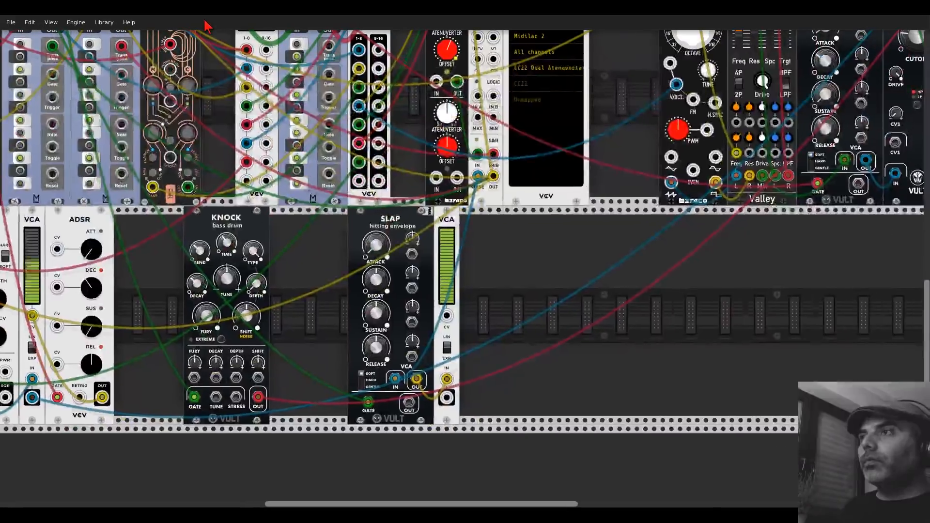
Step: Set SLAP's envelope mode to HARD and adjust its decay and release
{"action": "left_click", "coordinate": [362, 377]}
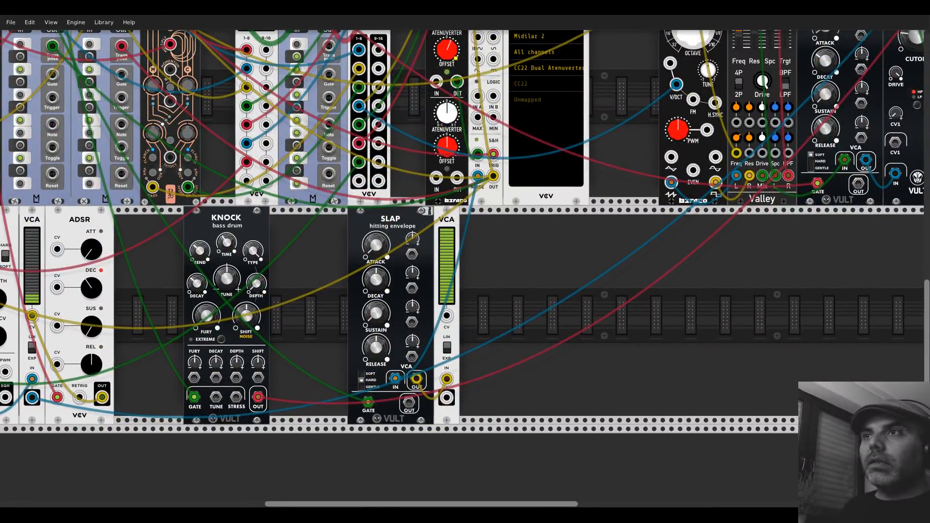
{"action": "left_click_drag", "start_coordinate": [376, 275], "coordinate": [375, 280]}
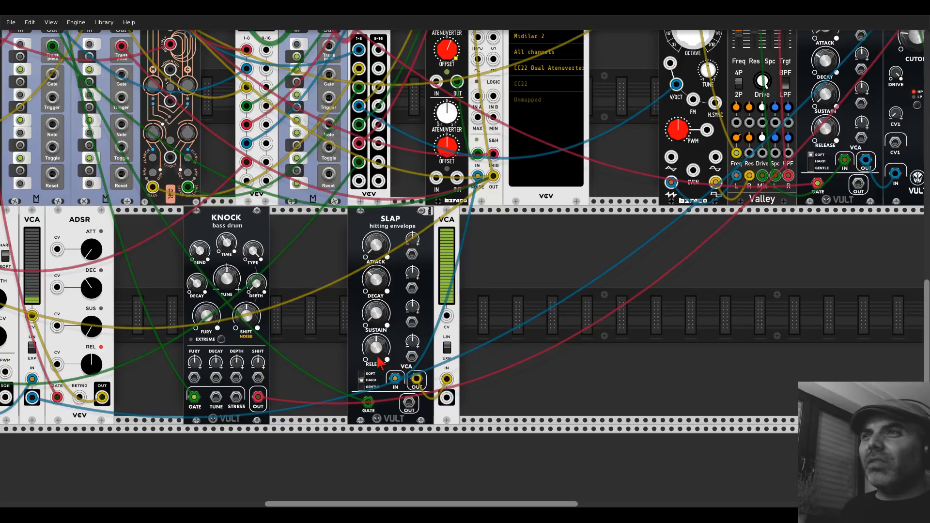
{"action": "left_click_drag", "start_coordinate": [378, 351], "coordinate": [378, 357]}
{"action": "left_click_drag", "start_coordinate": [368, 292], "coordinate": [368, 296]}
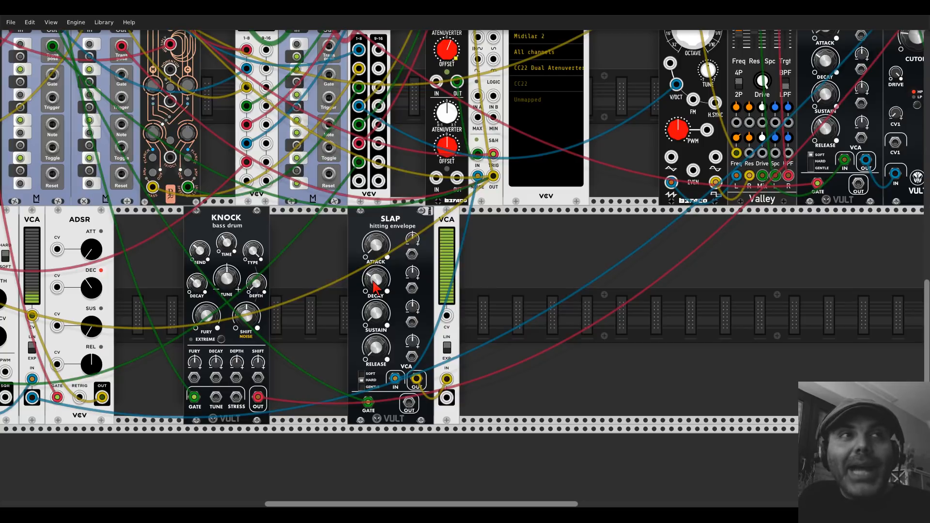
{"action": "right_click", "coordinate": [569, 281]}
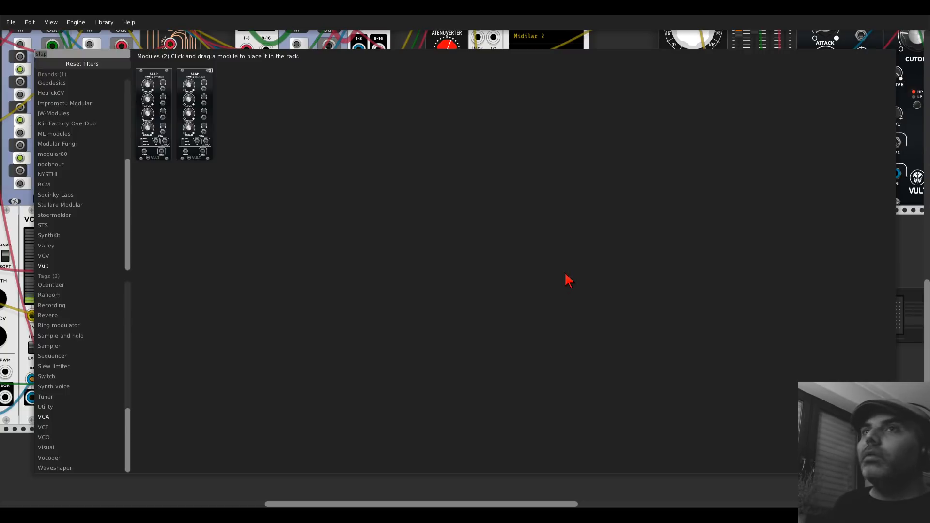
{"action": "left_click", "coordinate": [102, 64]}
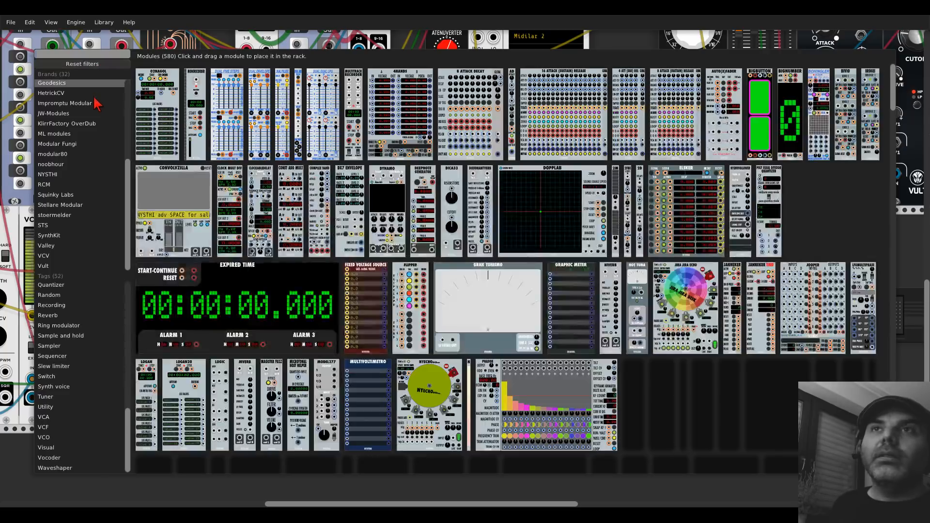
{"action": "scroll", "coordinate": [75, 180], "scroll_direction": "up", "scroll_amount": 2}
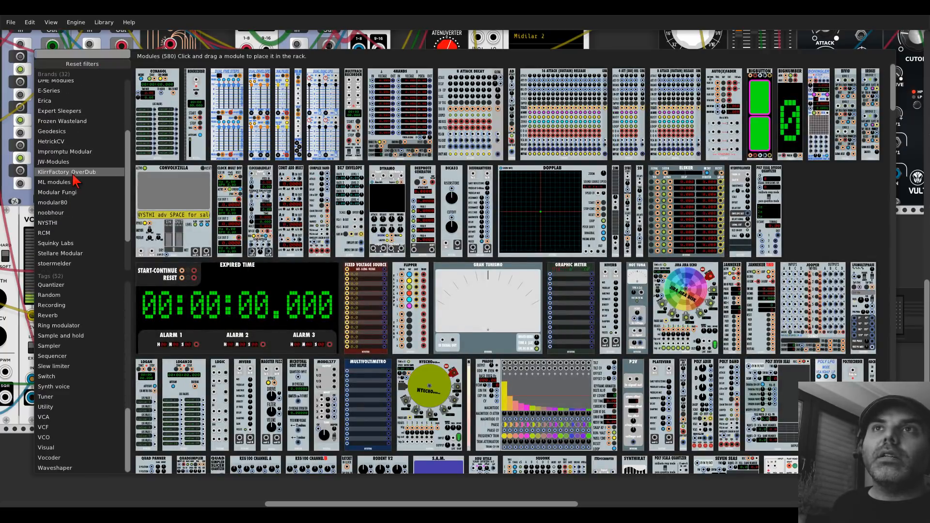
{"action": "left_click", "coordinate": [80, 193]}
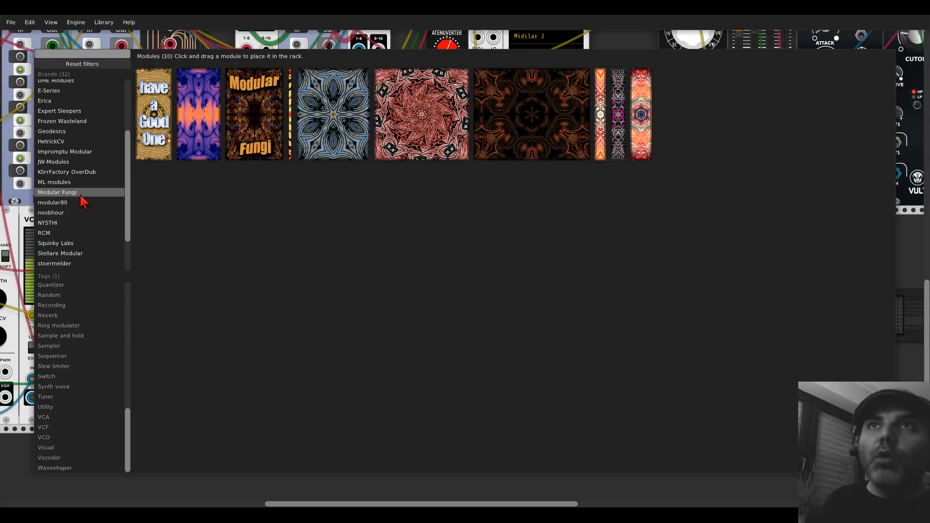
{"action": "left_click", "coordinate": [27, 438]}
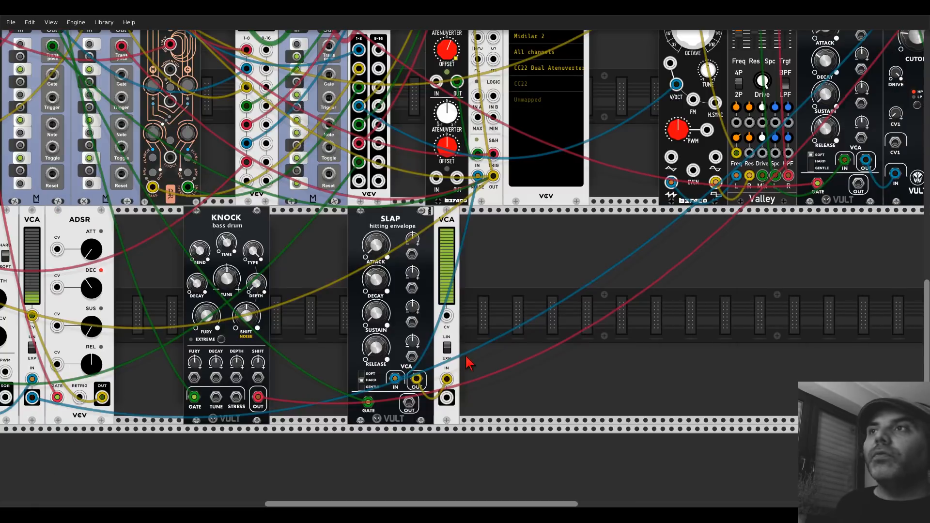
Step: Reset the module library's filters, search for dadsr, and place Bogaudio's DADSR(H) directly after the VCA beside SLAP
{"action": "scroll", "coordinate": [553, 243], "scroll_direction": "down", "scroll_amount": 4}
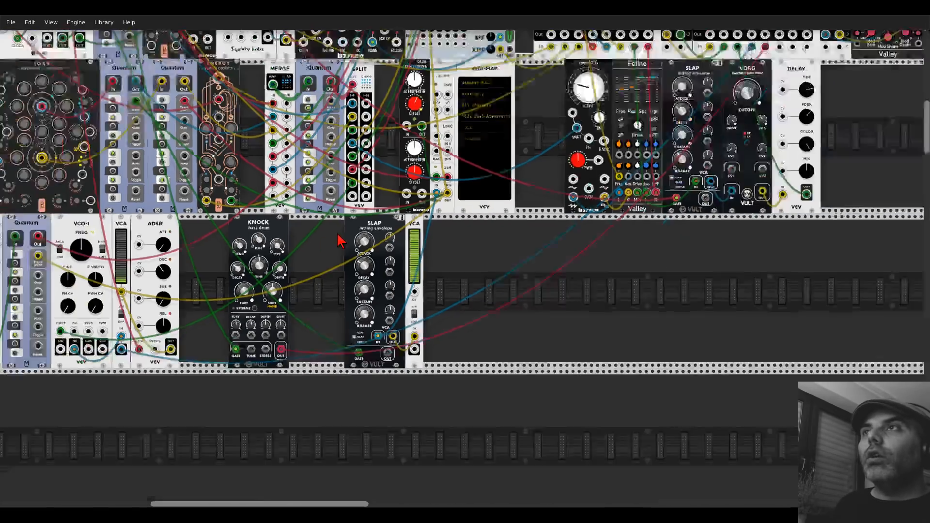
{"action": "left_click_drag", "start_coordinate": [463, 263], "coordinate": [510, 325]}
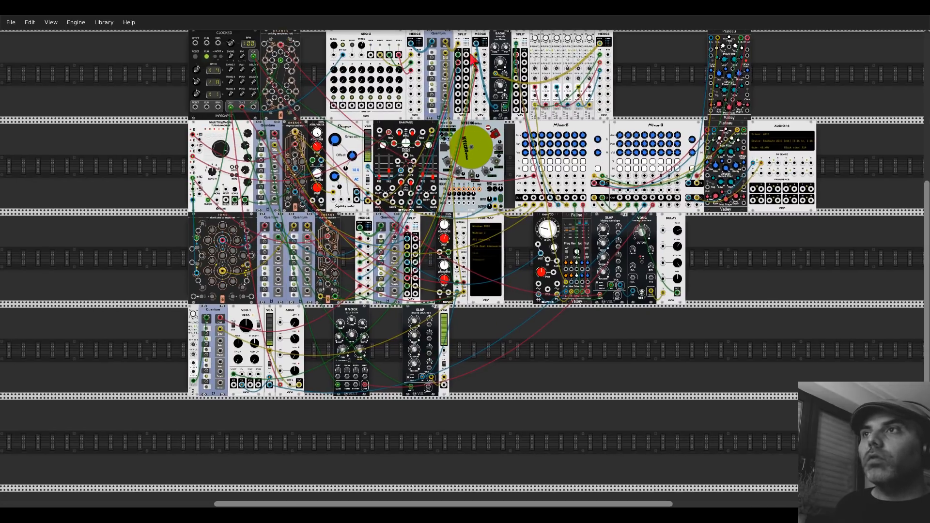
{"action": "scroll", "coordinate": [373, 344], "scroll_direction": "up", "scroll_amount": 3}
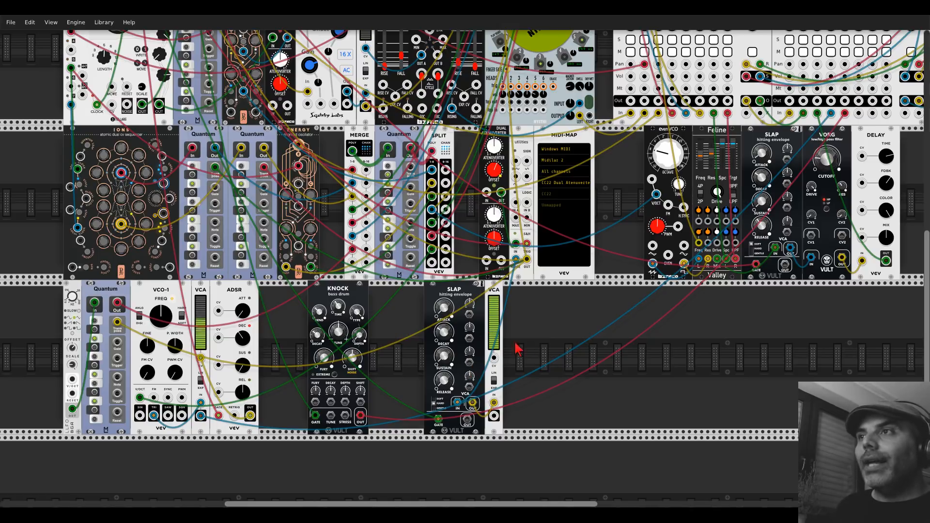
{"action": "right_click", "coordinate": [544, 349]}
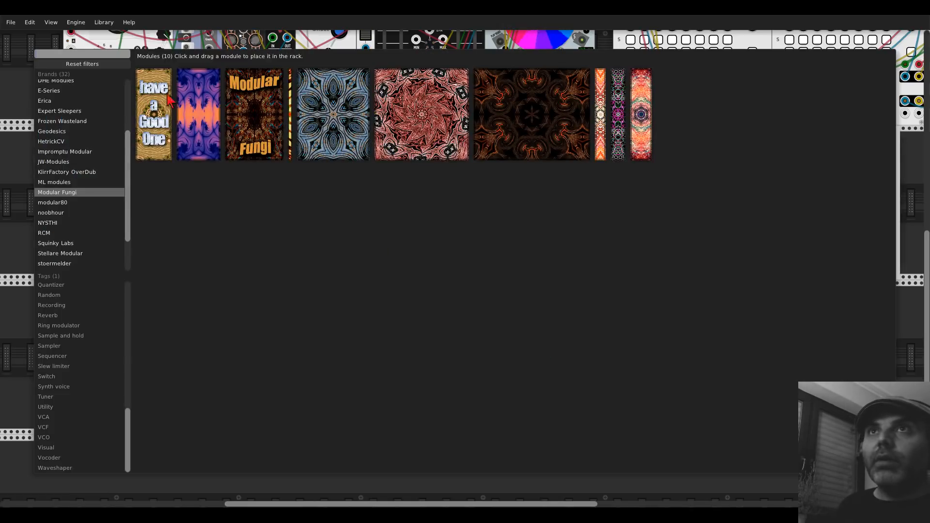
{"action": "left_click", "coordinate": [111, 66]}
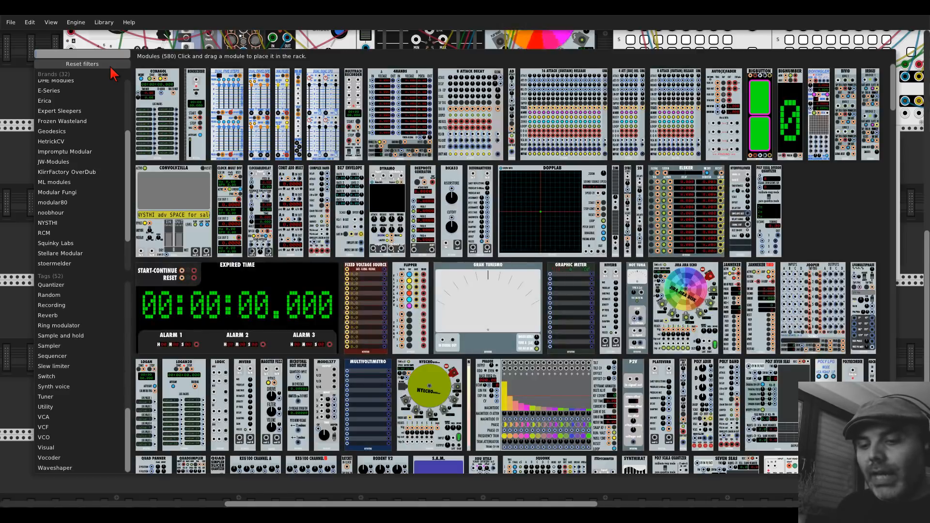
{"action": "type", "text": "dadsr"}
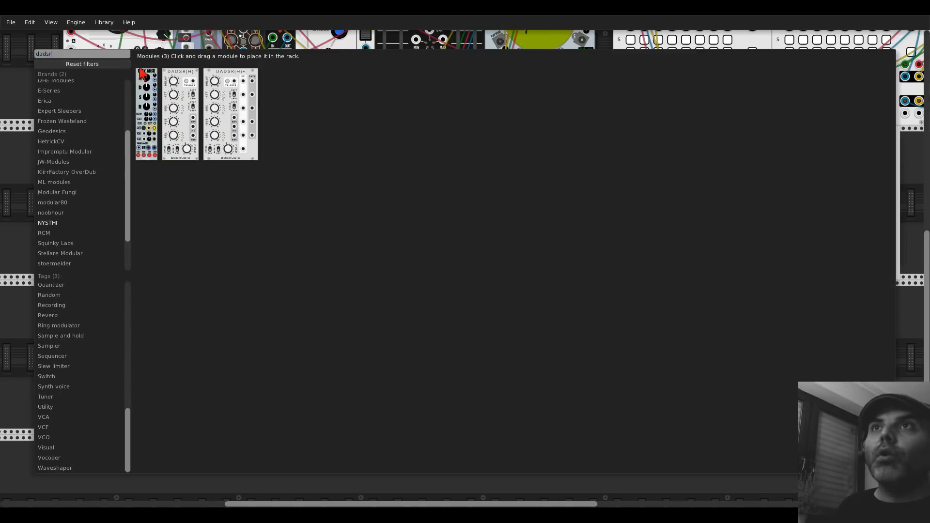
{"action": "left_click", "coordinate": [180, 107]}
{"action": "scroll", "coordinate": [541, 379], "scroll_direction": "up", "scroll_amount": 2}
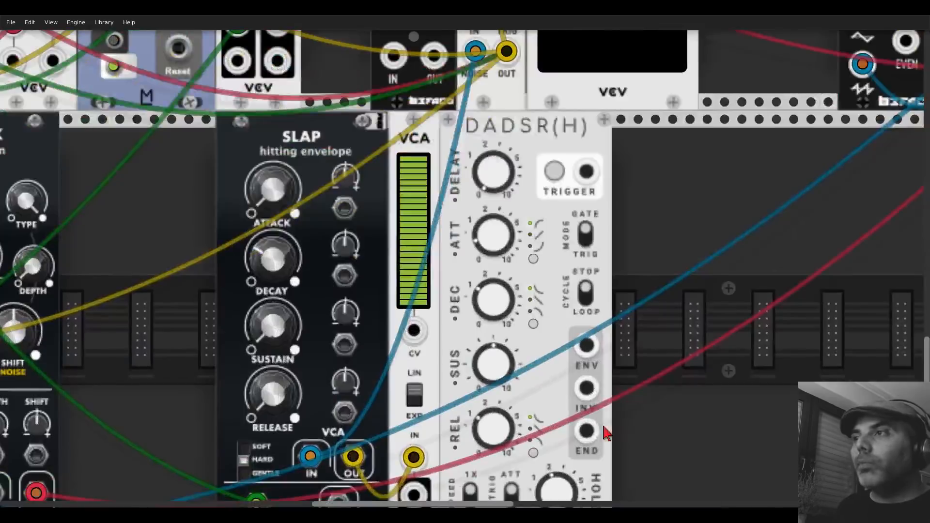
{"action": "scroll", "coordinate": [556, 391], "scroll_direction": "up", "scroll_amount": 3}
{"action": "scroll", "coordinate": [581, 297], "scroll_direction": "down", "scroll_amount": 1}
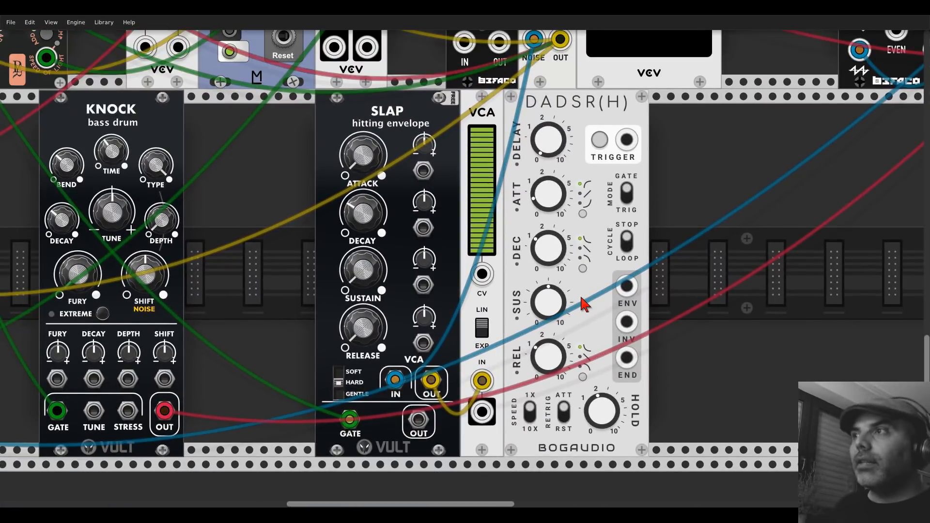
Step: Patch a trigger signal from the top row of modules into DADSR(H)'s trigger input
{"action": "left_click_drag", "start_coordinate": [626, 146], "coordinate": [281, 246]}
{"action": "scroll", "coordinate": [573, 198], "scroll_direction": "up", "scroll_amount": 12}
{"action": "scroll", "coordinate": [282, 246], "scroll_direction": "up", "scroll_amount": 6}
{"action": "scroll", "coordinate": [286, 249], "scroll_direction": "up", "scroll_amount": 10}
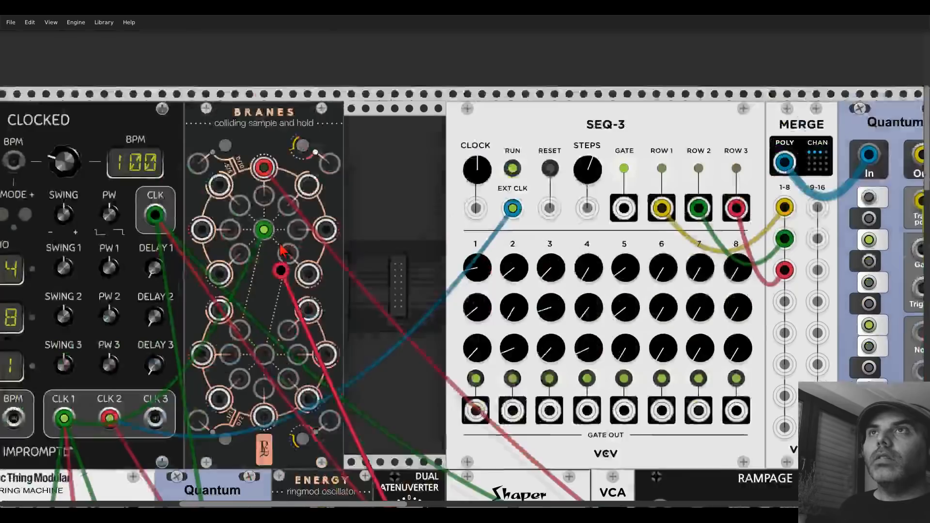
{"action": "scroll", "coordinate": [310, 264], "scroll_direction": "down", "scroll_amount": 20}
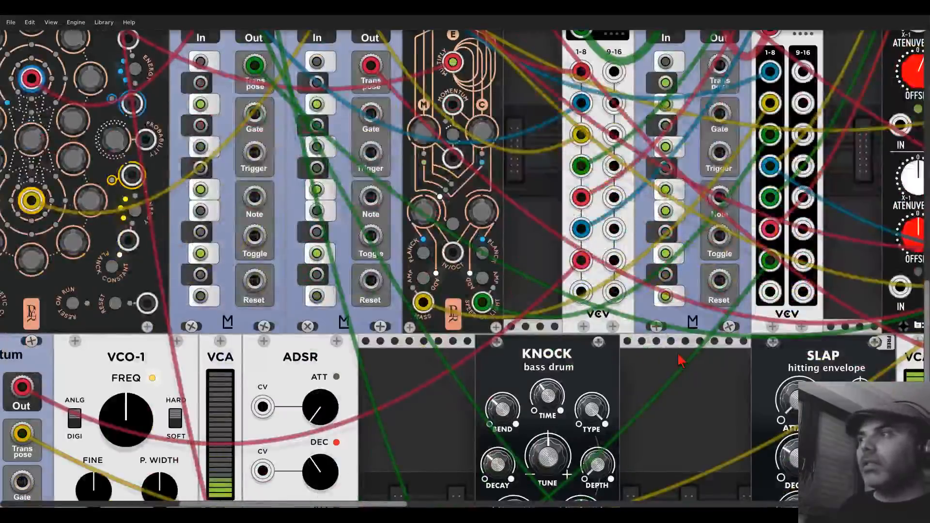
{"action": "left_click_drag", "start_coordinate": [681, 361], "coordinate": [309, 158]}
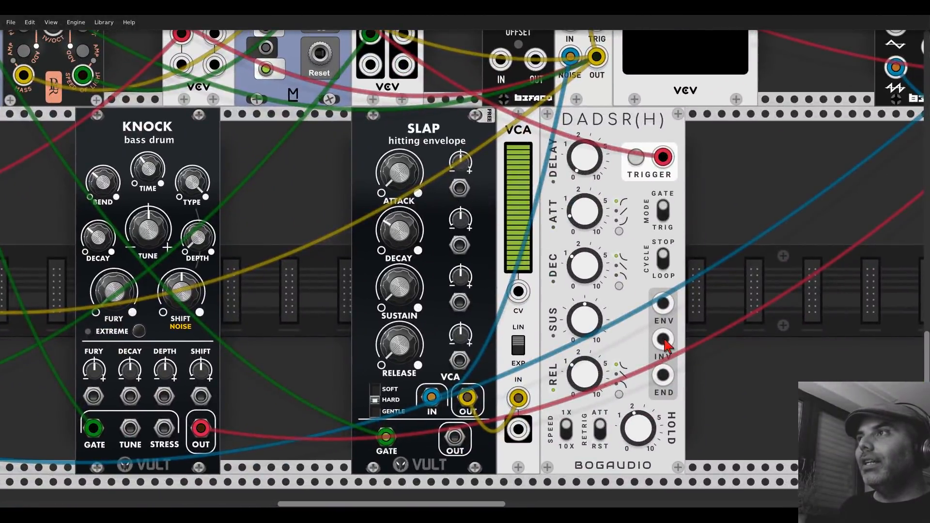
Step: Patch DADSR(H)'s INV output into the CV input of the VCA after SLAP, and adjust the envelope's attack
{"action": "left_click_drag", "start_coordinate": [662, 339], "coordinate": [518, 291]}
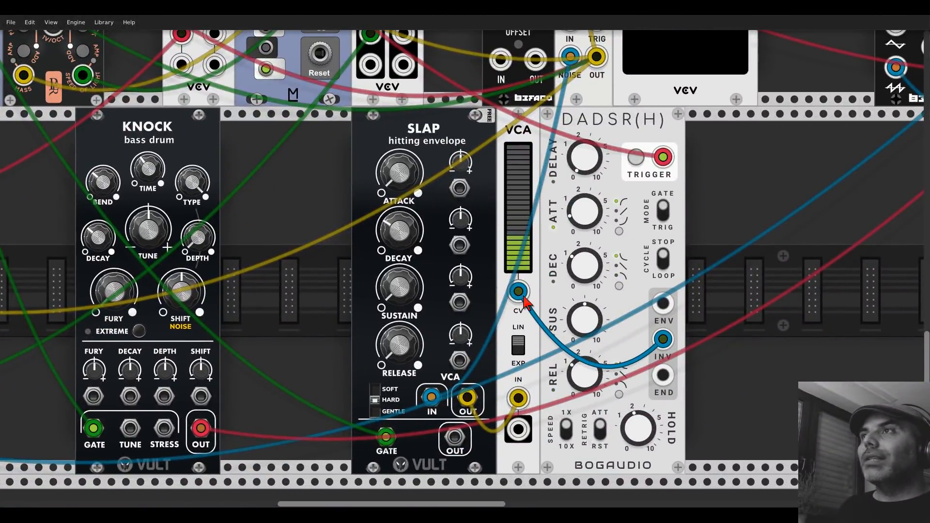
{"action": "left_click_drag", "start_coordinate": [584, 206], "coordinate": [584, 216]}
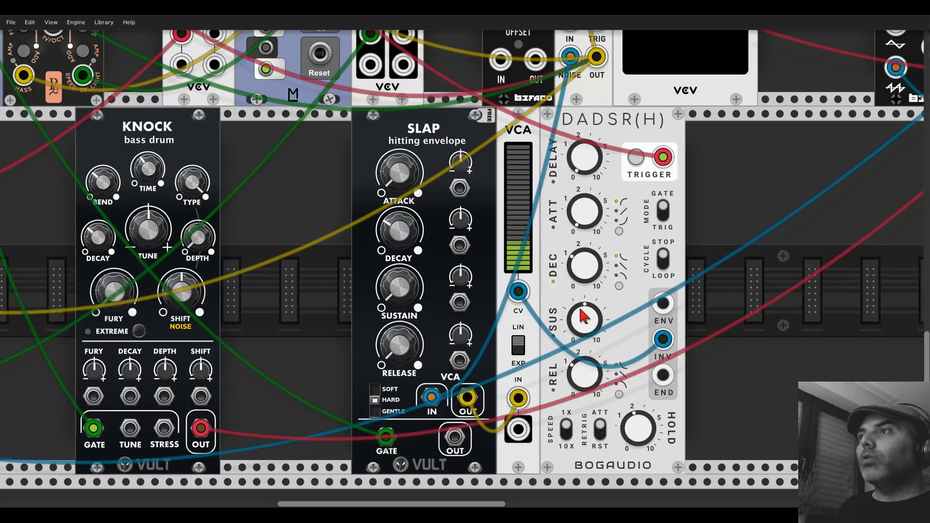
Step: Adjust the sustain, decay and release of DADSR(H) to shape the noise percussion's envelope
{"action": "left_click_drag", "start_coordinate": [585, 310], "coordinate": [585, 329]}
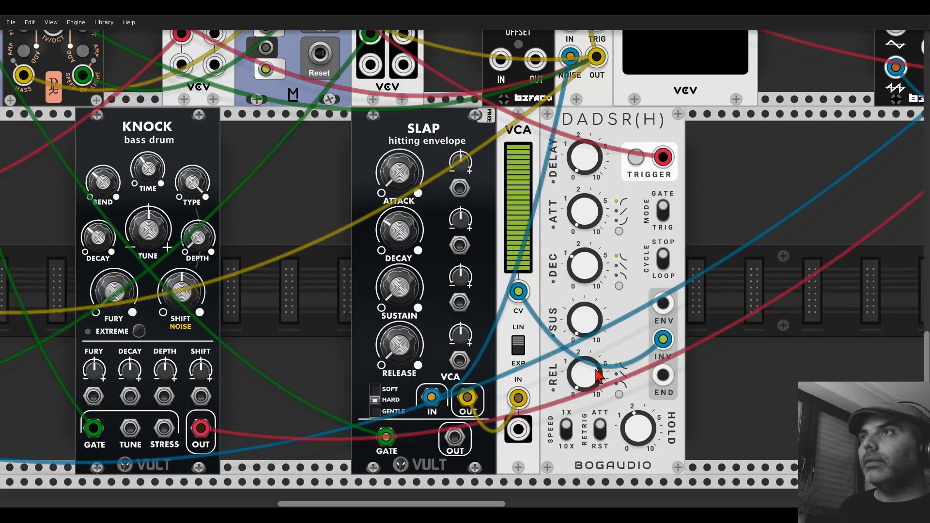
{"action": "left_click_drag", "start_coordinate": [584, 265], "coordinate": [584, 243]}
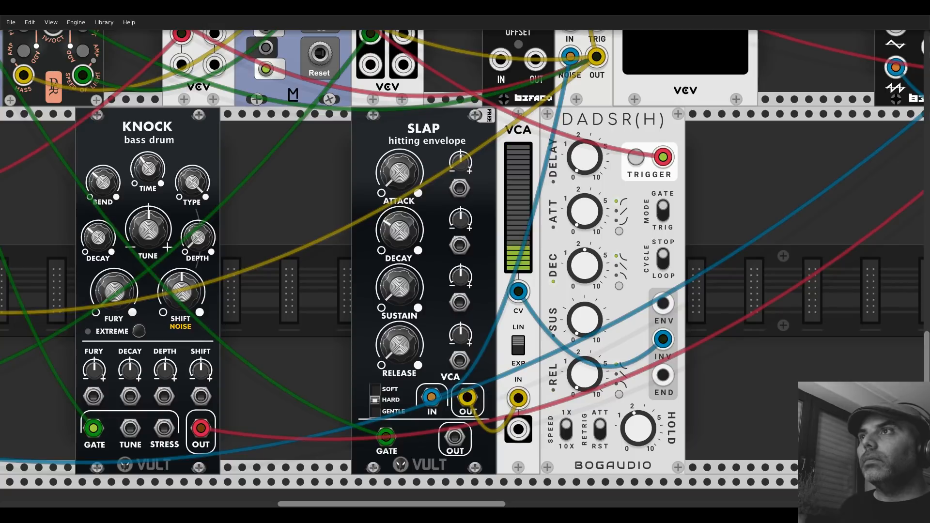
{"action": "left_click_drag", "start_coordinate": [580, 366], "coordinate": [581, 348]}
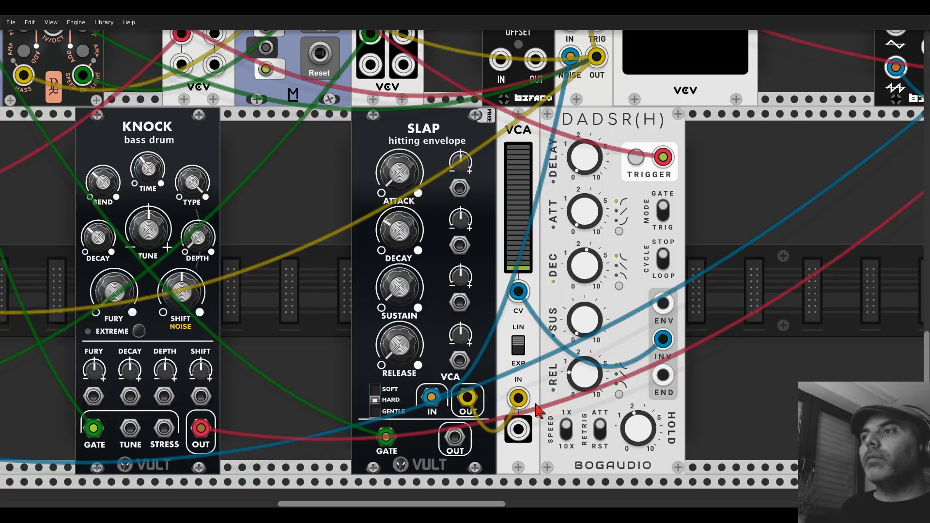
Step: Patch the output of the VCA between SLAP and DADSR(H) into the next free channel input of the second Mixer8
{"action": "left_click_drag", "start_coordinate": [518, 429], "coordinate": [445, 182]}
{"action": "scroll", "coordinate": [445, 182], "scroll_direction": "down", "scroll_amount": 4}
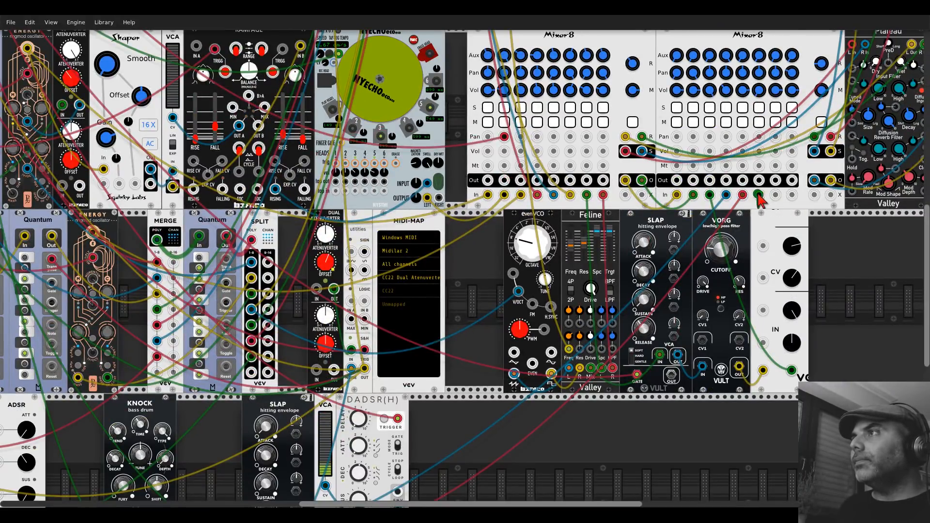
{"action": "scroll", "coordinate": [654, 290], "scroll_direction": "down", "scroll_amount": 5}
{"action": "scroll", "coordinate": [336, 387], "scroll_direction": "up", "scroll_amount": 7}
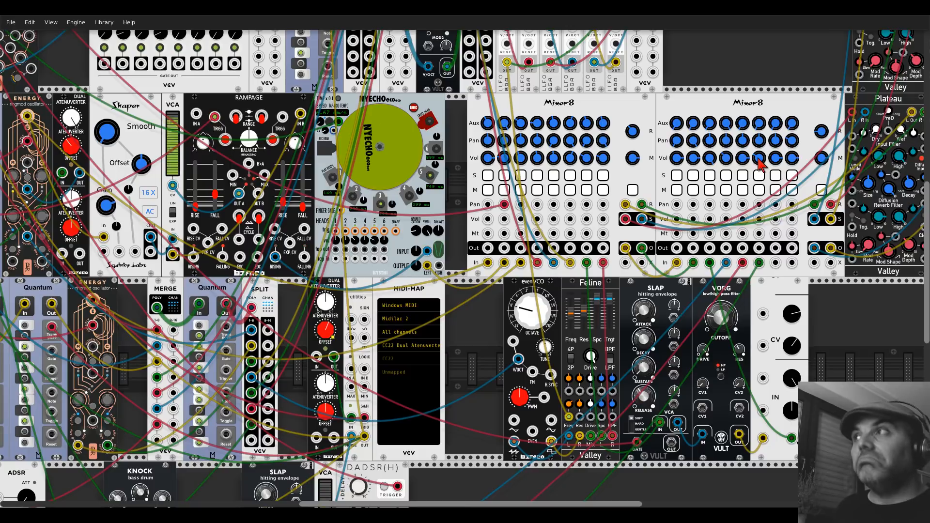
{"action": "scroll", "coordinate": [761, 165], "scroll_direction": "up", "scroll_amount": 1}
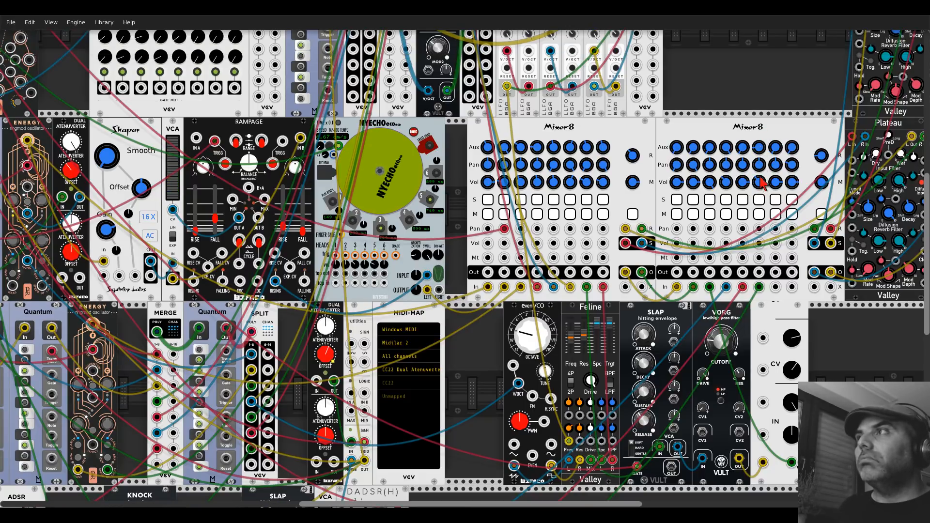
Step: Save the patch with the completed noise percussion voice
{"action": "left_click_drag", "start_coordinate": [485, 359], "coordinate": [860, 80]}
{"action": "left_click", "coordinate": [11, 22]}
{"action": "left_click", "coordinate": [17, 53]}
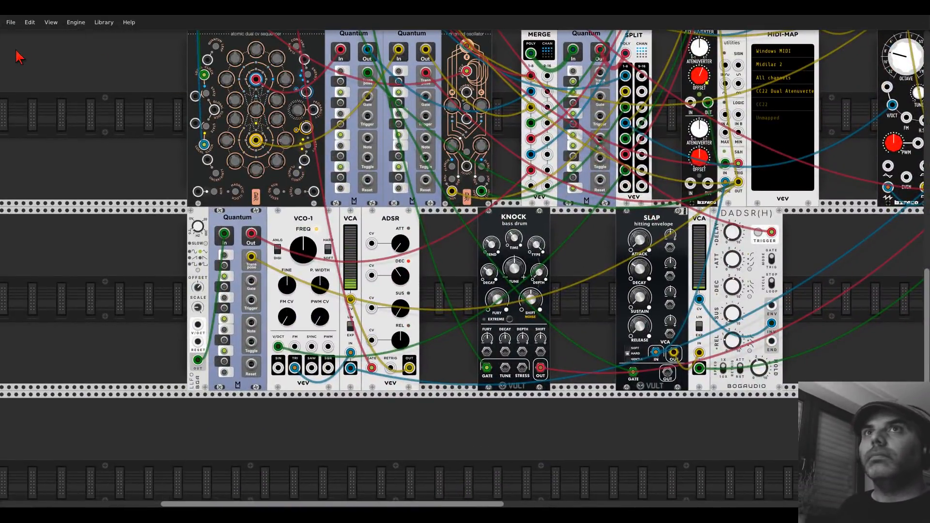
{"action": "left_click_drag", "start_coordinate": [600, 265], "coordinate": [480, 250]}
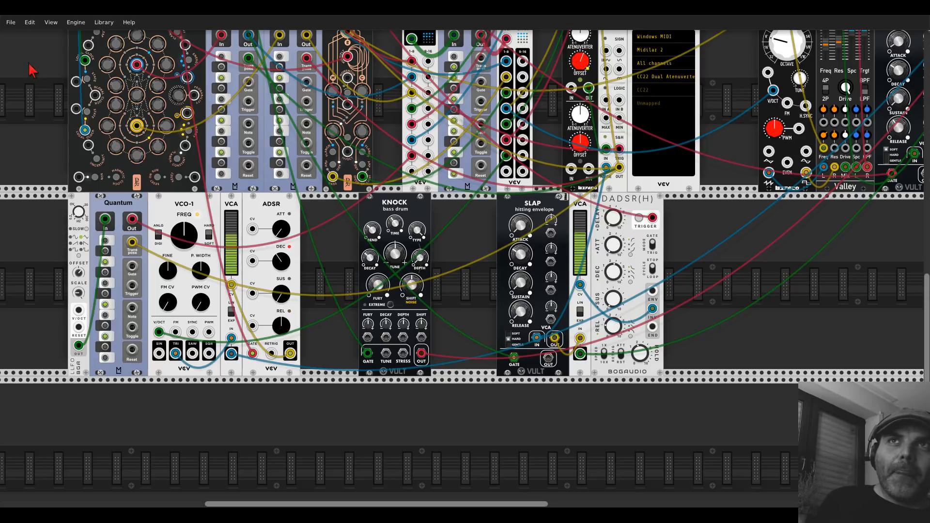
{"action": "left_click", "coordinate": [12, 22]}
{"action": "left_click", "coordinate": [19, 53]}
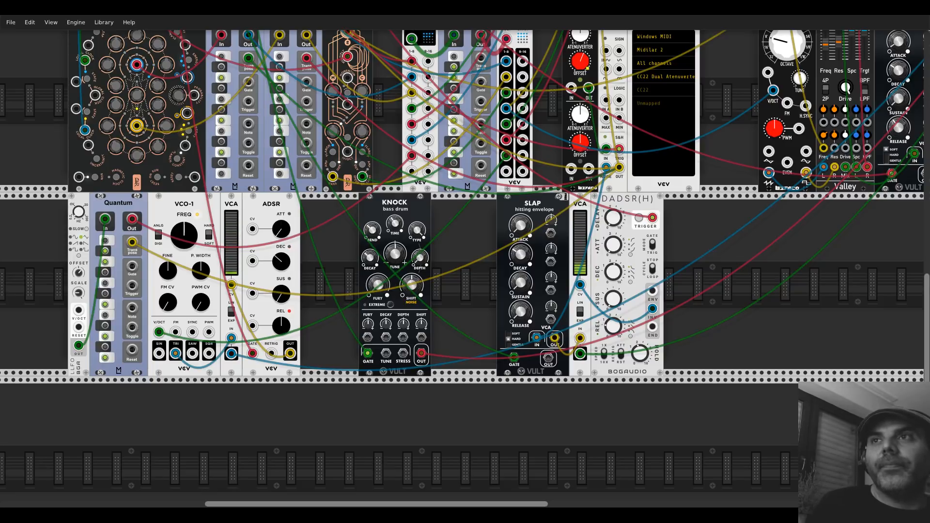
Step: Reset the module library's filters, search for vca, and place a VCV VCA directly after the ADSR
{"action": "right_click", "coordinate": [320, 263]}
{"action": "left_click", "coordinate": [96, 66]}
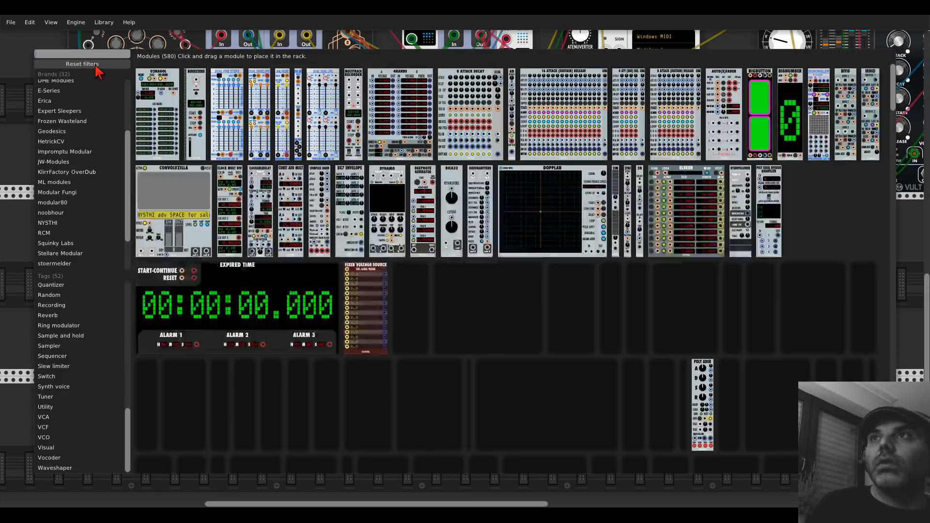
{"action": "type", "text": "vca"}
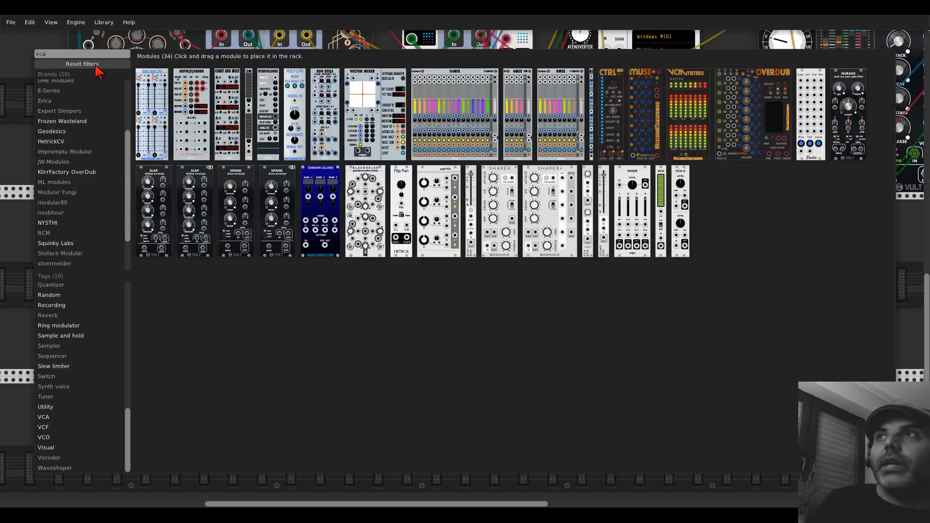
{"action": "left_click_drag", "start_coordinate": [668, 188], "coordinate": [320, 228]}
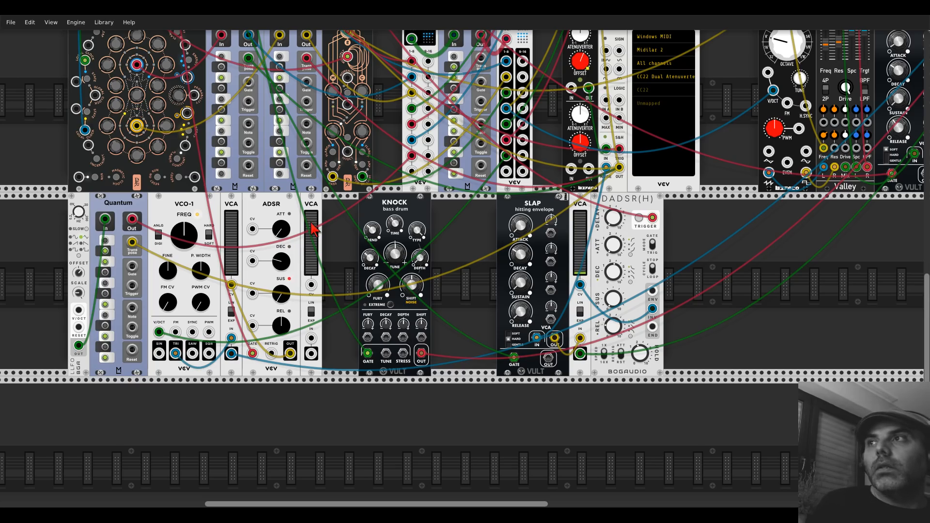
Step: Place a Bogaudio LLFO after the new VCA and patch its output through that VCA into ADSR's decay CV
{"action": "left_click_drag", "start_coordinate": [724, 110], "coordinate": [802, 157]}
{"action": "right_click", "coordinate": [433, 292]}
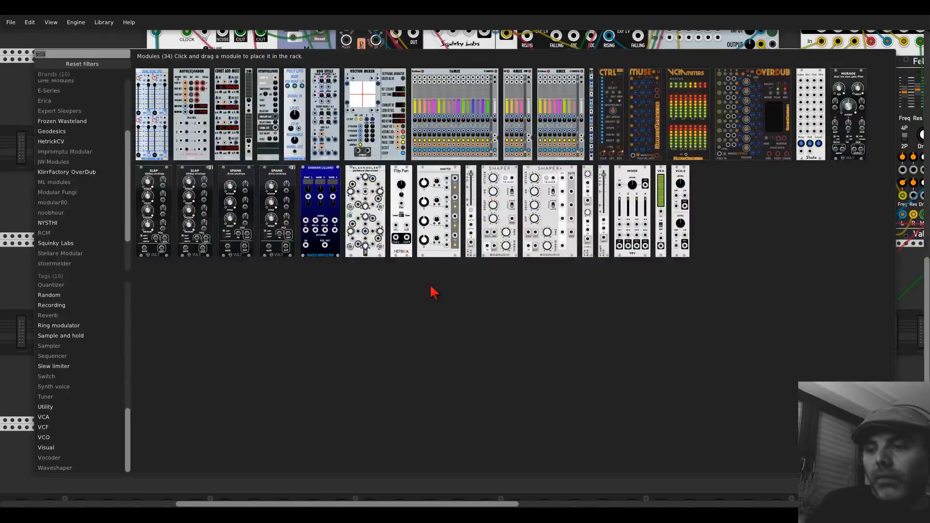
{"action": "type", "text": "lfo"}
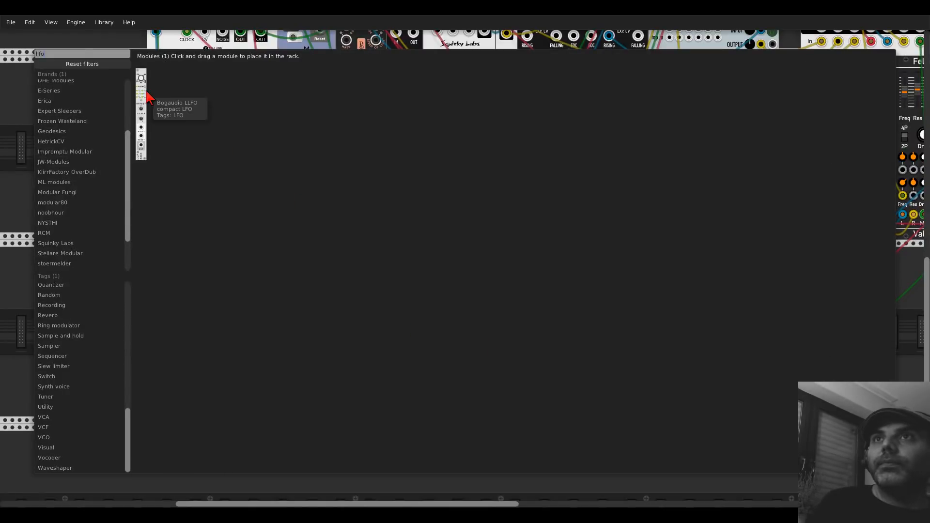
{"action": "left_click", "coordinate": [142, 107]}
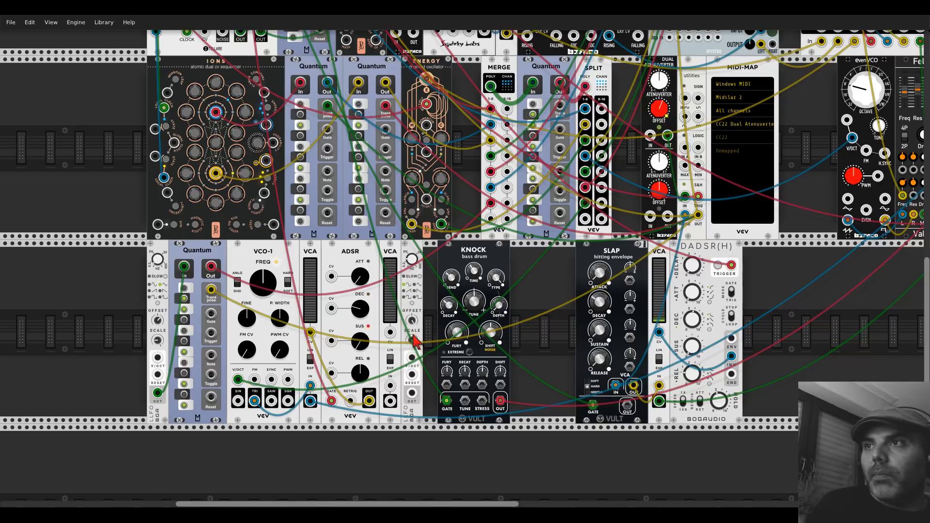
{"action": "left_click_drag", "start_coordinate": [412, 393], "coordinate": [332, 309]}
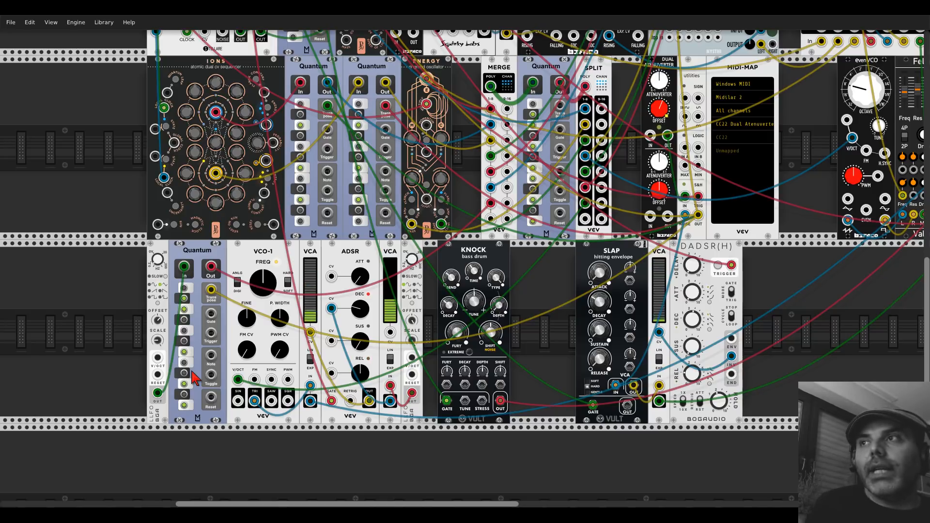
{"action": "right_click", "coordinate": [97, 318]}
{"action": "type", "text": "midi"}
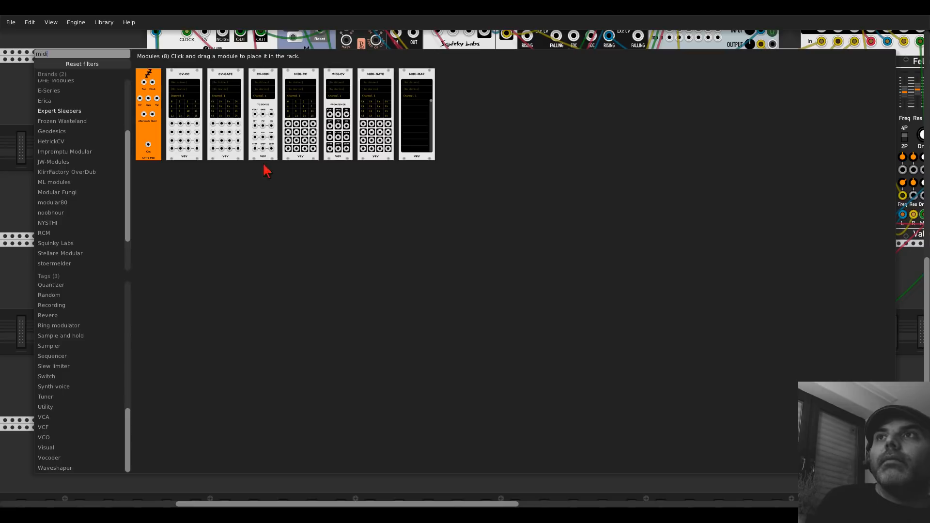
{"action": "left_click_drag", "start_coordinate": [338, 121], "coordinate": [123, 310]}
{"action": "scroll", "coordinate": [127, 309], "scroll_direction": "up", "scroll_amount": 5}
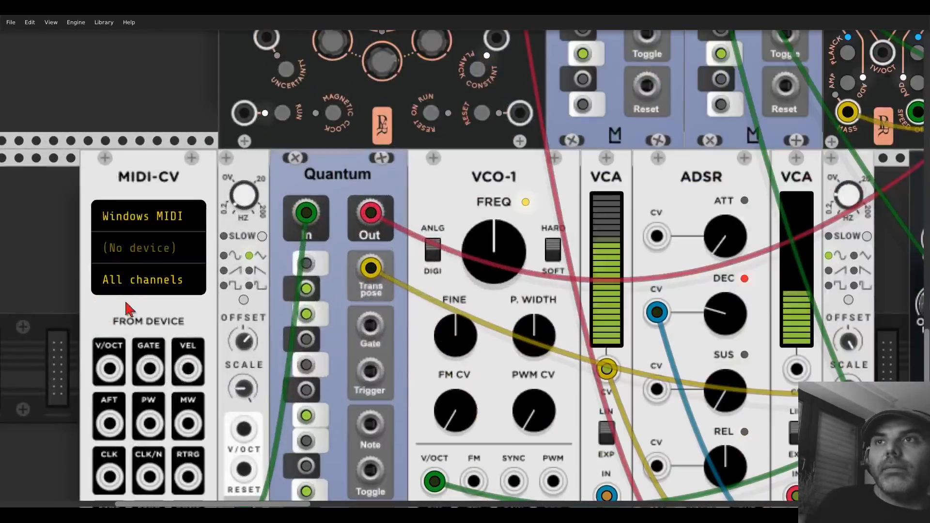
{"action": "scroll", "coordinate": [139, 260], "scroll_direction": "down", "scroll_amount": 2}
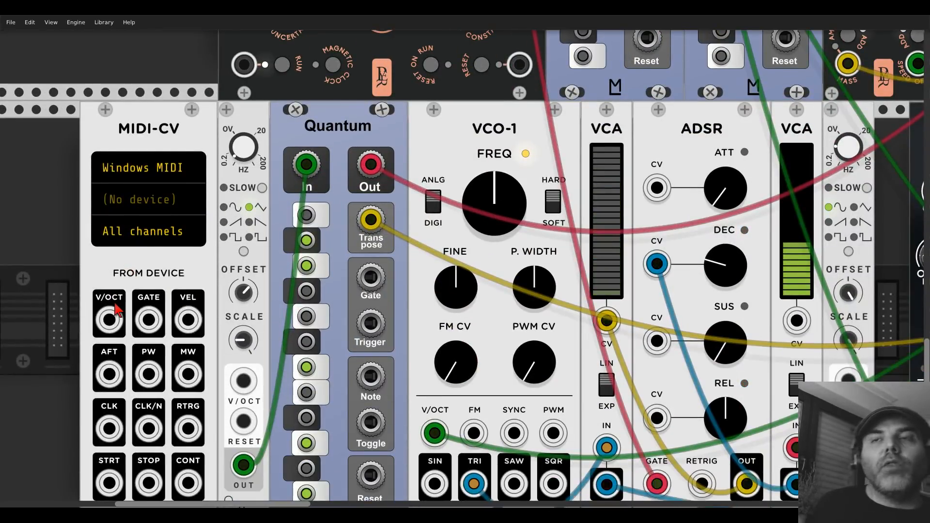
{"action": "scroll", "coordinate": [111, 318], "scroll_direction": "down", "scroll_amount": 1}
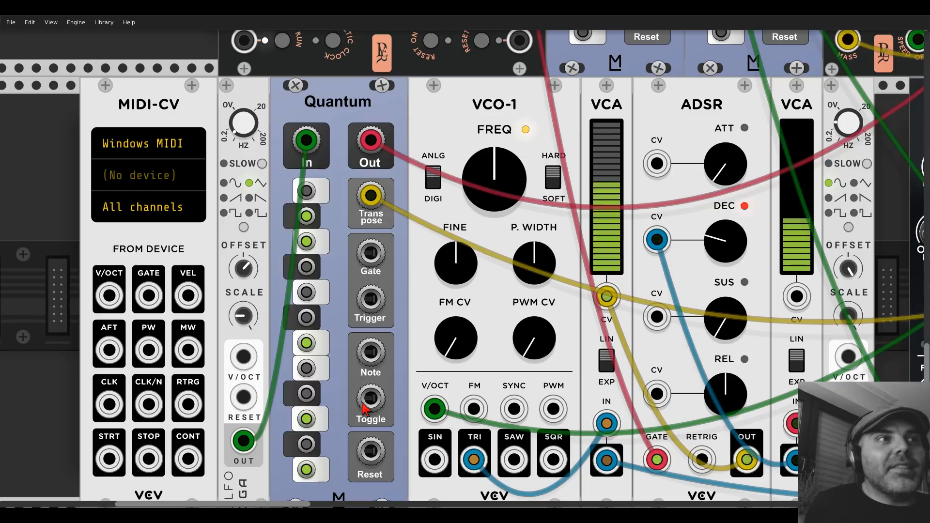
{"action": "right_click", "coordinate": [164, 100]}
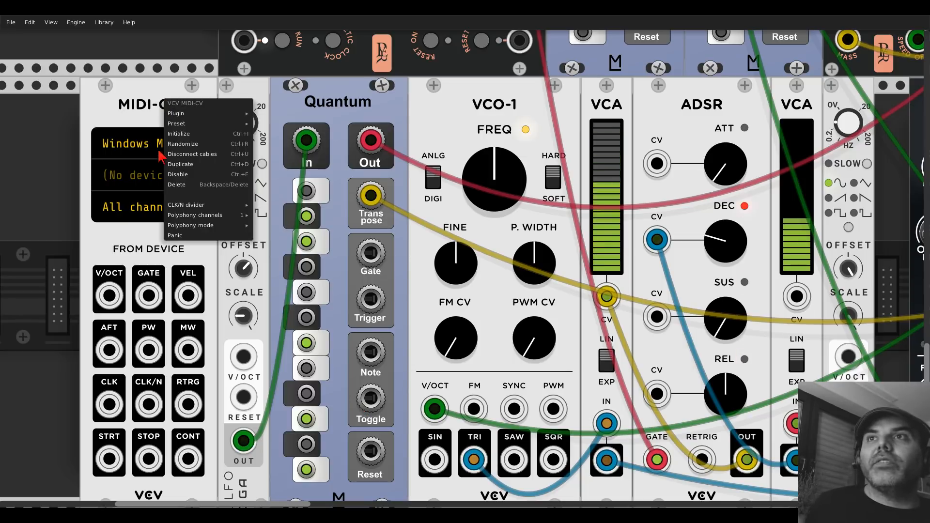
{"action": "left_click", "coordinate": [167, 184]}
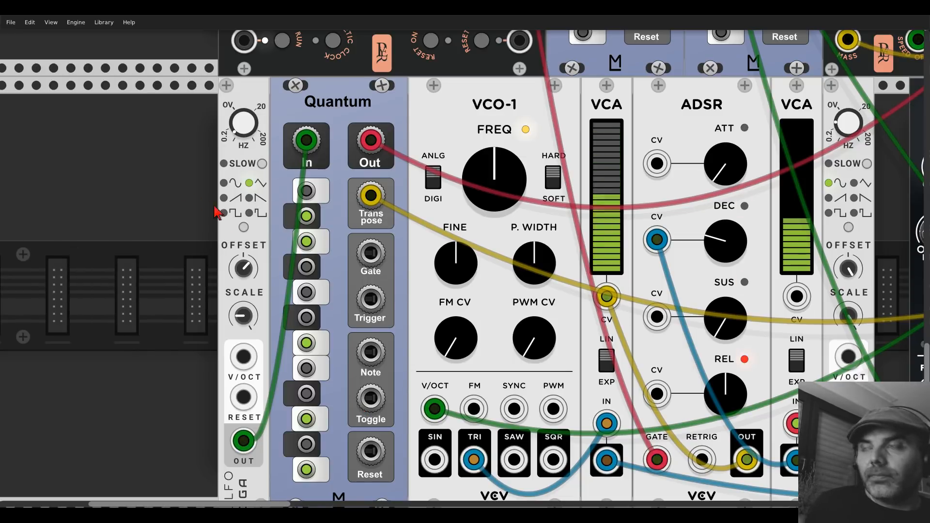
Step: Save the patch with the LFO-modulated ADSR decay
{"action": "scroll", "coordinate": [216, 212], "scroll_direction": "down", "scroll_amount": 5}
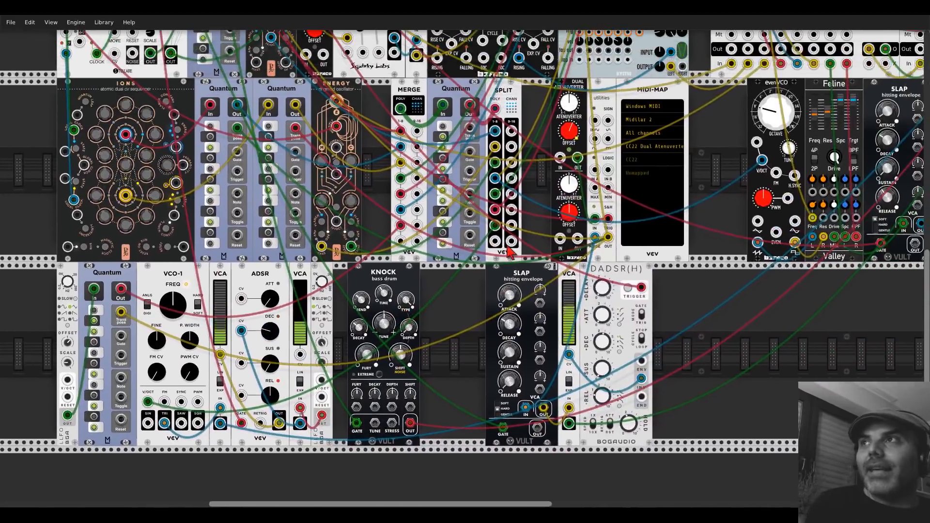
{"action": "scroll", "coordinate": [509, 252], "scroll_direction": "down", "scroll_amount": 3}
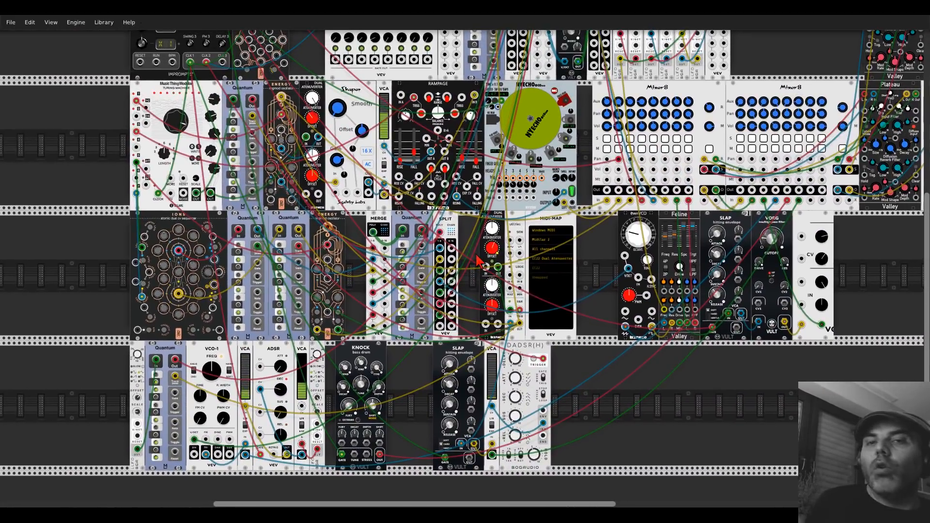
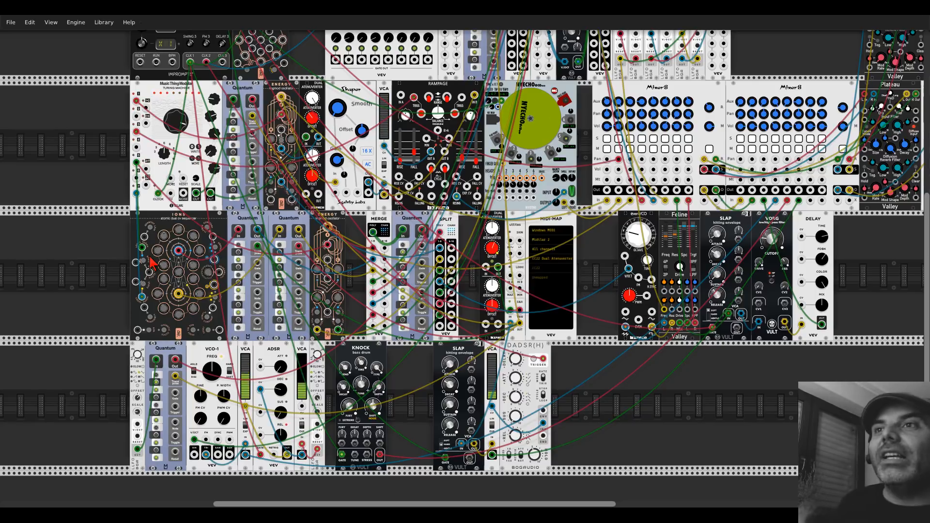
{"action": "left_click", "coordinate": [11, 22]}
{"action": "left_click", "coordinate": [23, 59]}
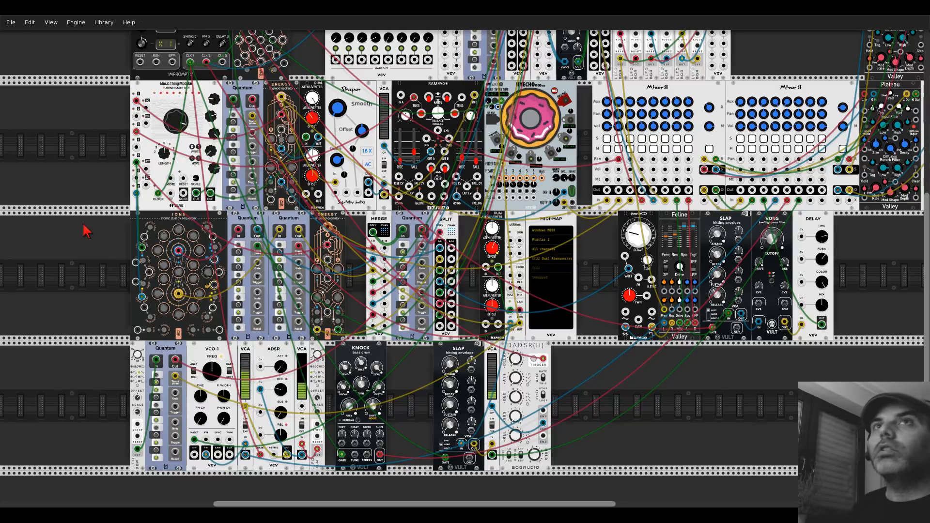
{"action": "left_click", "coordinate": [11, 22]}
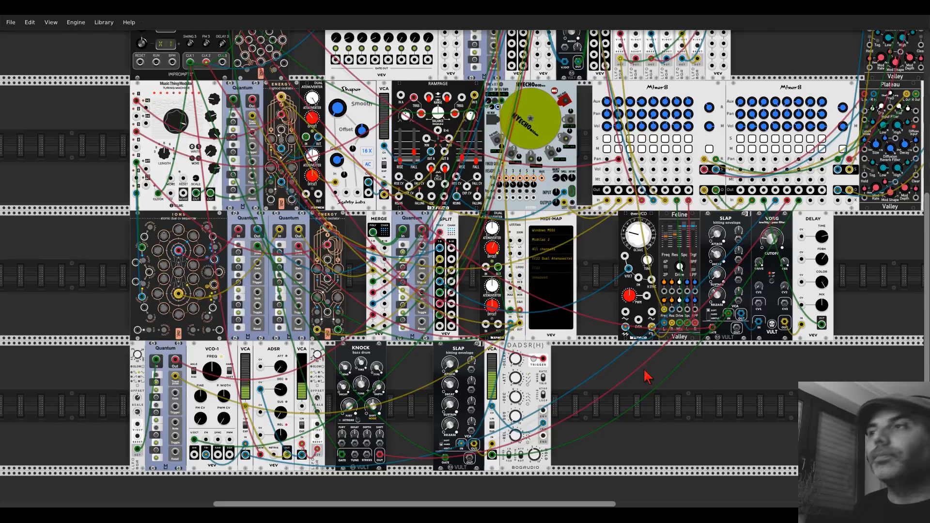
Step: Search the module library for host, place VCV's HOST in the free space after DADSR(H), and load Kontakt 5 in it
{"action": "right_click", "coordinate": [648, 380]}
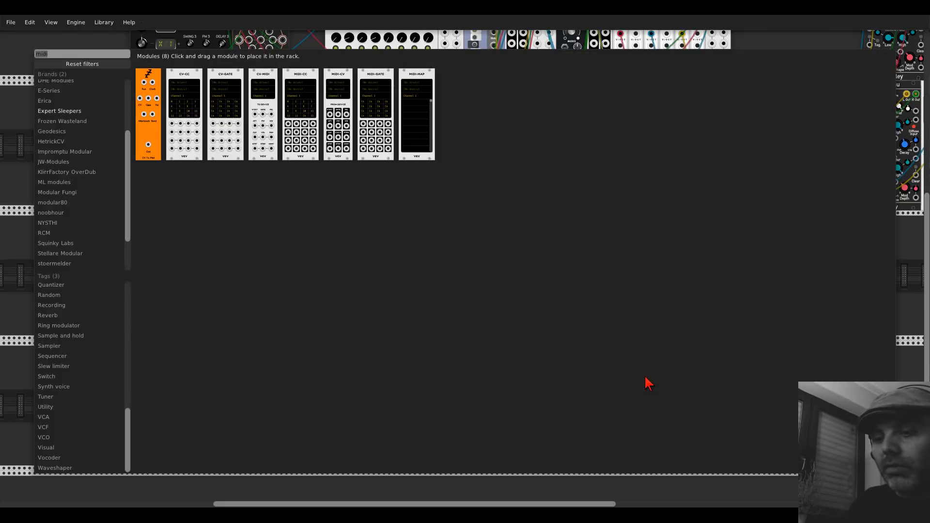
{"action": "type", "text": "host"}
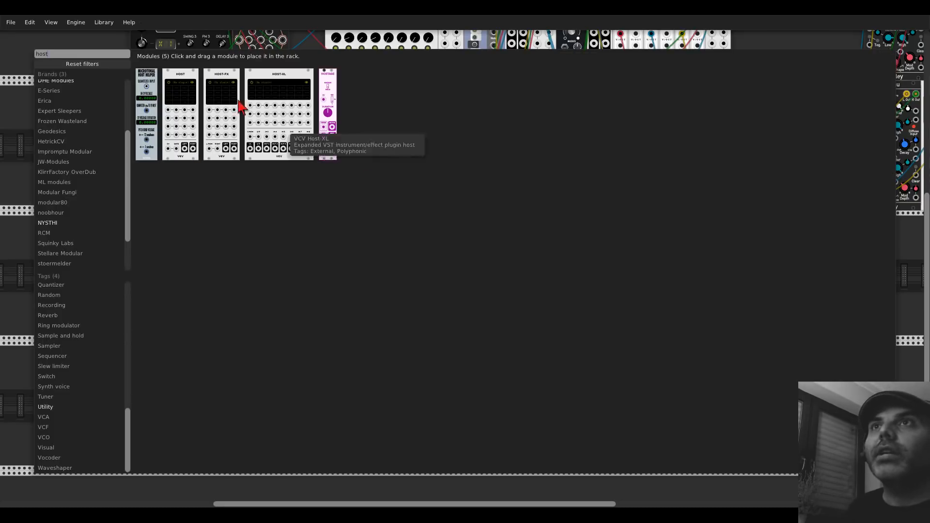
{"action": "left_click_drag", "start_coordinate": [184, 97], "coordinate": [646, 335]}
{"action": "left_click", "coordinate": [624, 365]}
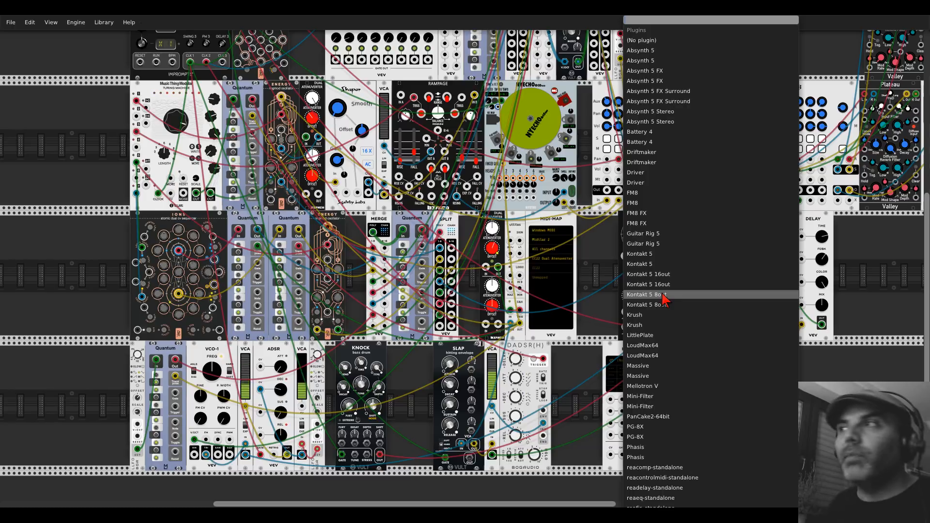
{"action": "left_click", "coordinate": [658, 254]}
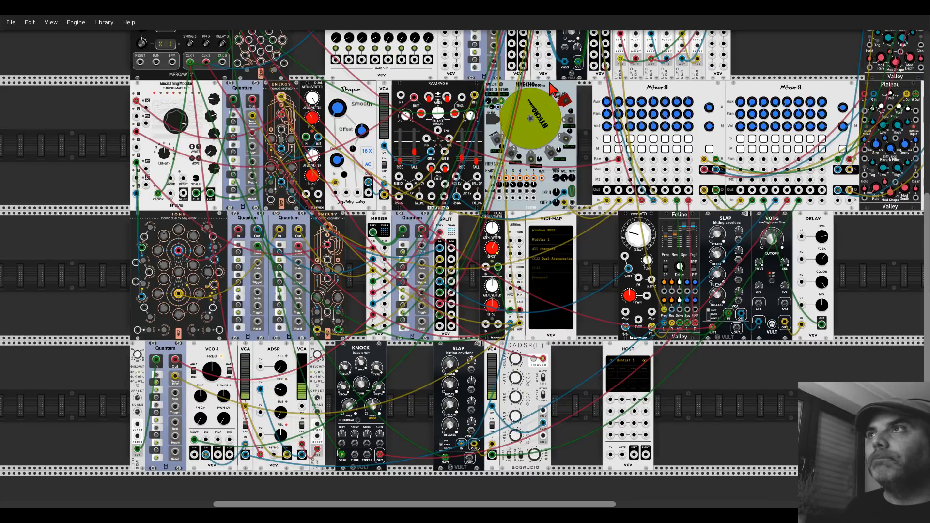
Step: Map HOST's first input to the sustain pedal and patch the lower output of the Dual Atenuverter into it
{"action": "left_click", "coordinate": [609, 378]}
{"action": "left_click", "coordinate": [588, 369]}
{"action": "scroll", "coordinate": [589, 369], "scroll_direction": "up", "scroll_amount": 5}
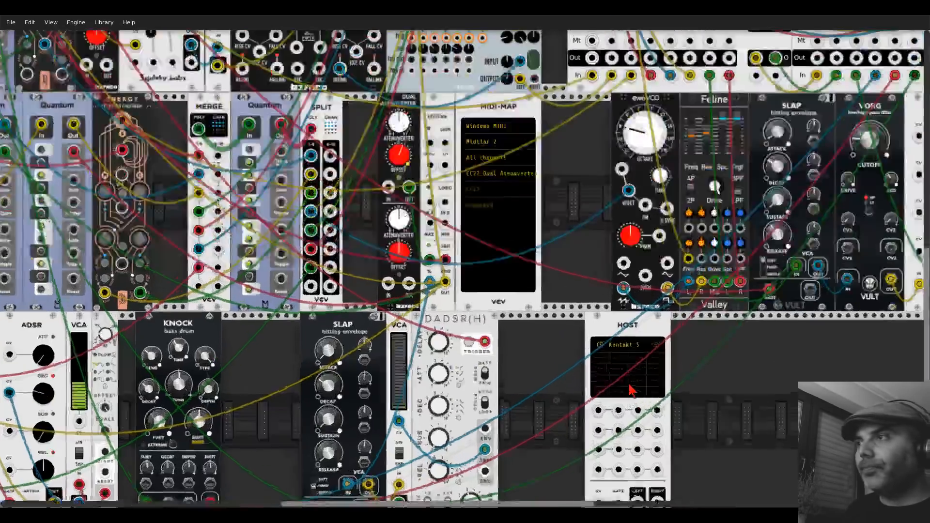
{"action": "left_click", "coordinate": [587, 339]}
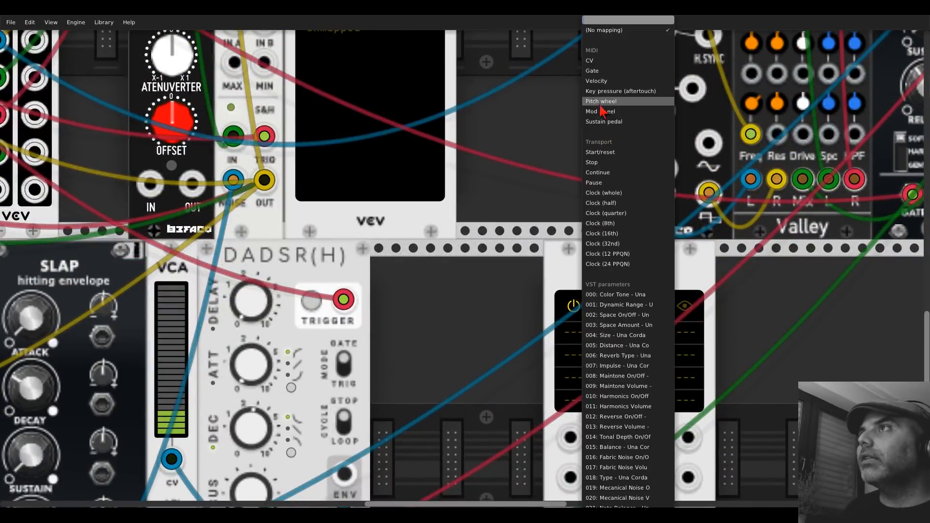
{"action": "left_click", "coordinate": [606, 124]}
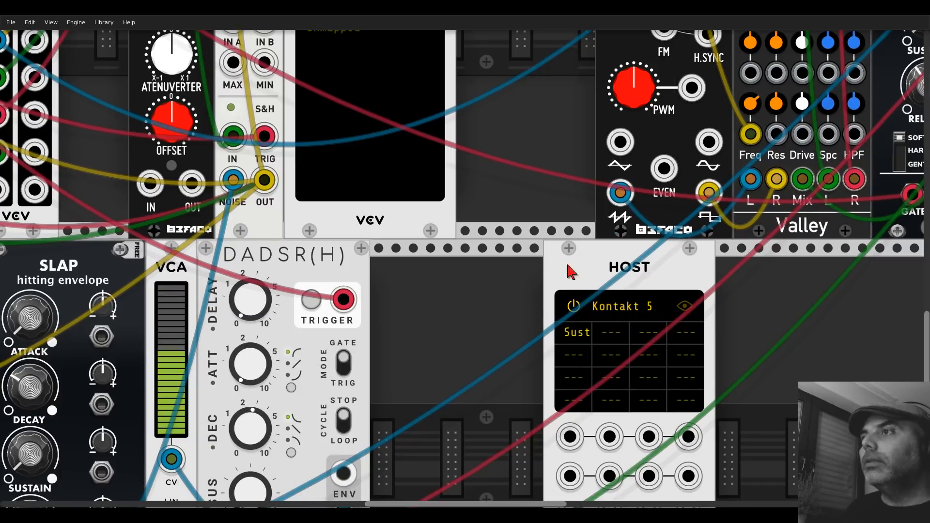
{"action": "left_click_drag", "start_coordinate": [569, 433], "coordinate": [192, 183]}
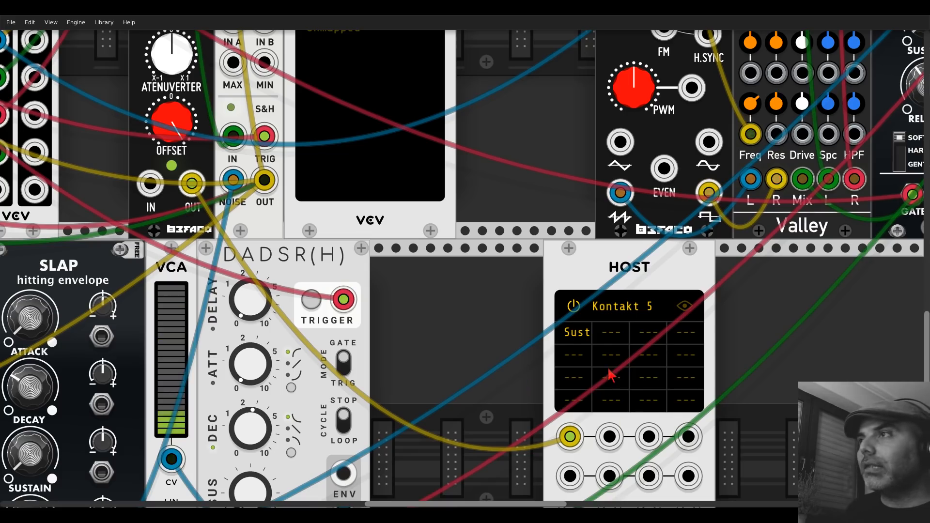
Step: Patch HOST's left and right outputs into the seventh and eighth channel inputs of the second Mixer8
{"action": "scroll", "coordinate": [573, 401], "scroll_direction": "down", "scroll_amount": 2}
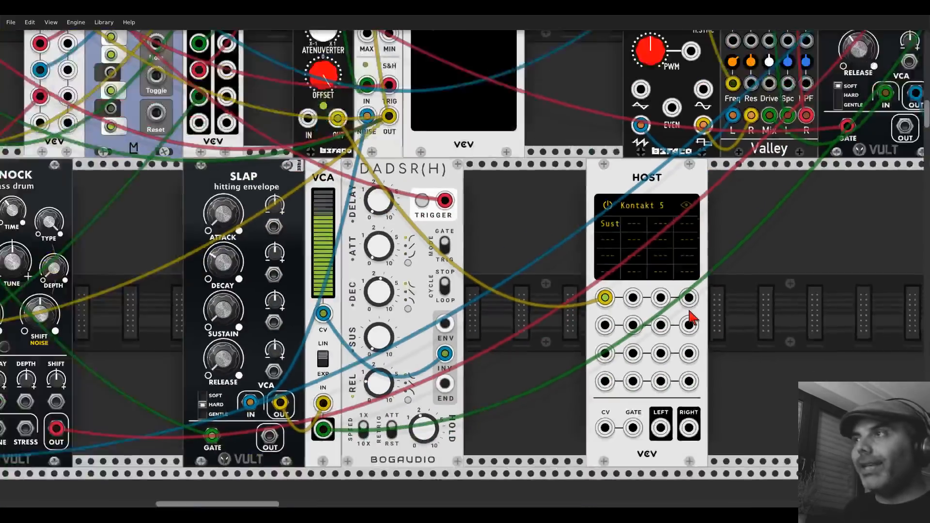
{"action": "scroll", "coordinate": [688, 310], "scroll_direction": "down", "scroll_amount": 2}
{"action": "left_click_drag", "start_coordinate": [743, 271], "coordinate": [490, 386]}
{"action": "left_click_drag", "start_coordinate": [392, 479], "coordinate": [413, 408]}
{"action": "scroll", "coordinate": [619, 387], "scroll_direction": "up", "scroll_amount": 12}
{"action": "scroll", "coordinate": [708, 353], "scroll_direction": "down", "scroll_amount": 12}
{"action": "scroll", "coordinate": [692, 184], "scroll_direction": "up", "scroll_amount": 11}
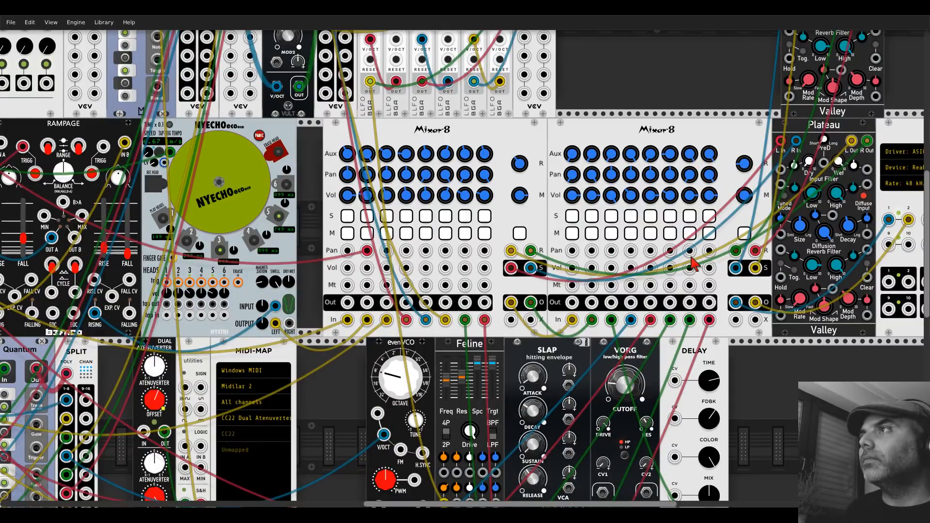
Step: Search the module library for midi and place VCV's MIDI-CV directly before HOST
{"action": "scroll", "coordinate": [448, 242], "scroll_direction": "down", "scroll_amount": 11}
{"action": "key", "text": "Delete"}
{"action": "right_click", "coordinate": [405, 281]}
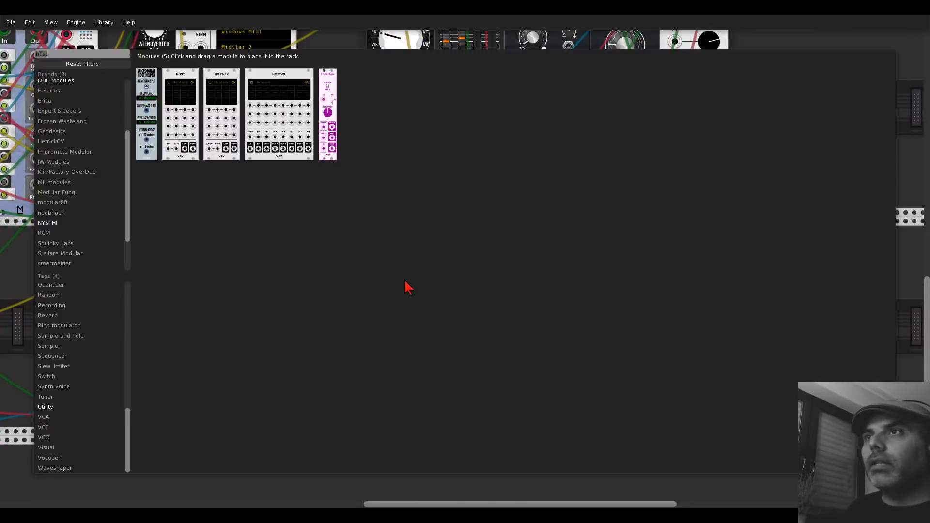
{"action": "type", "text": "midi"}
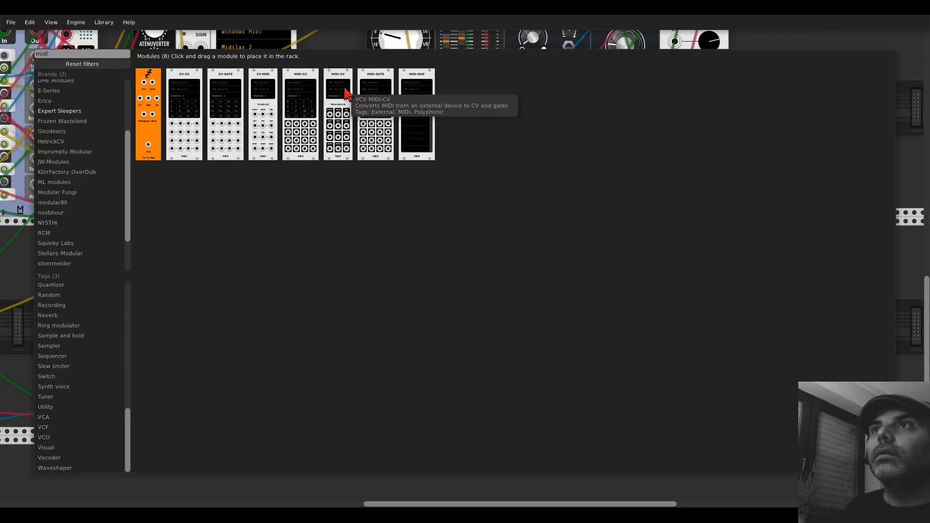
{"action": "left_click_drag", "start_coordinate": [342, 87], "coordinate": [426, 261]}
Step: Set MIDI-CV's device to Arturia KeyStep 32 3 and patch its V/OCT and GATE outputs into HOST's CV and GATE inputs
{"action": "left_click", "coordinate": [427, 261]}
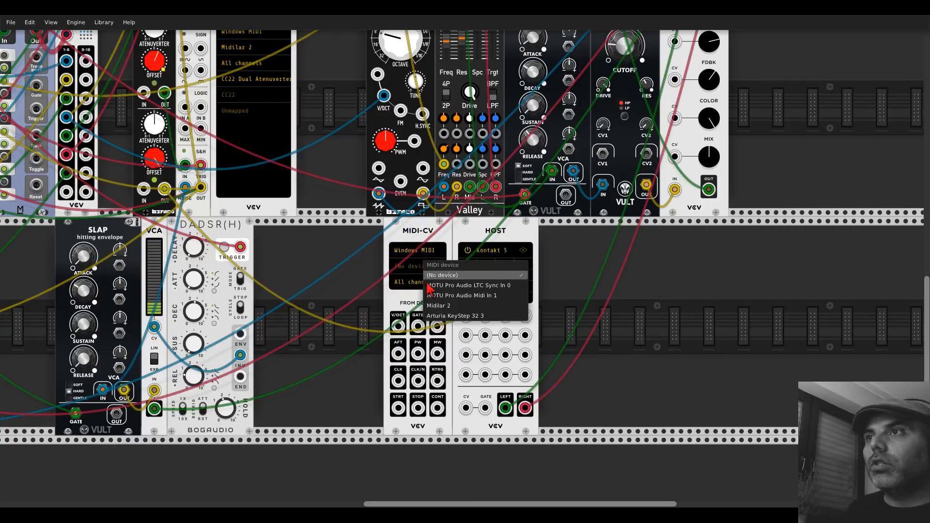
{"action": "left_click", "coordinate": [439, 324]}
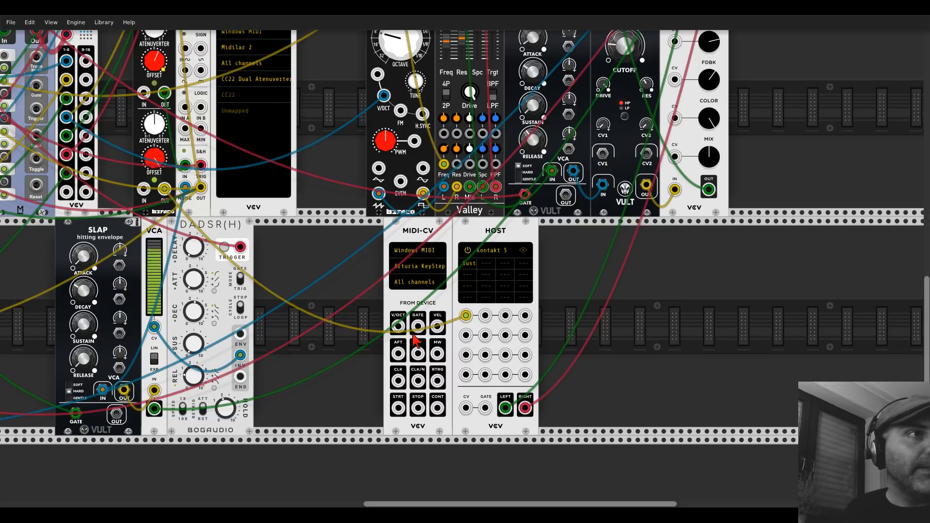
{"action": "left_click_drag", "start_coordinate": [398, 326], "coordinate": [486, 408]}
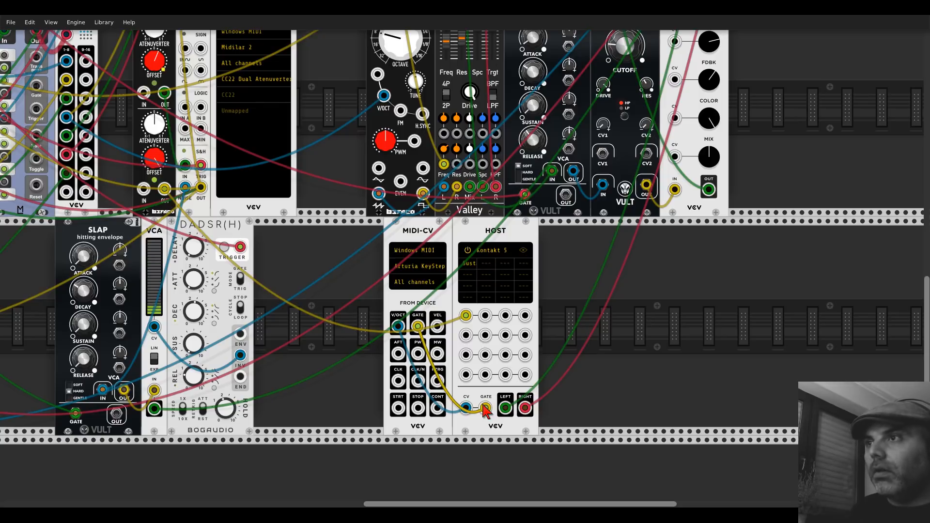
Step: Solo the seventh and eighth channels of the second Mixer8 to audition HOST, and clear both solos again
{"action": "scroll", "coordinate": [691, 267], "scroll_direction": "up", "scroll_amount": 5}
{"action": "scroll", "coordinate": [691, 268], "scroll_direction": "up", "scroll_amount": 1}
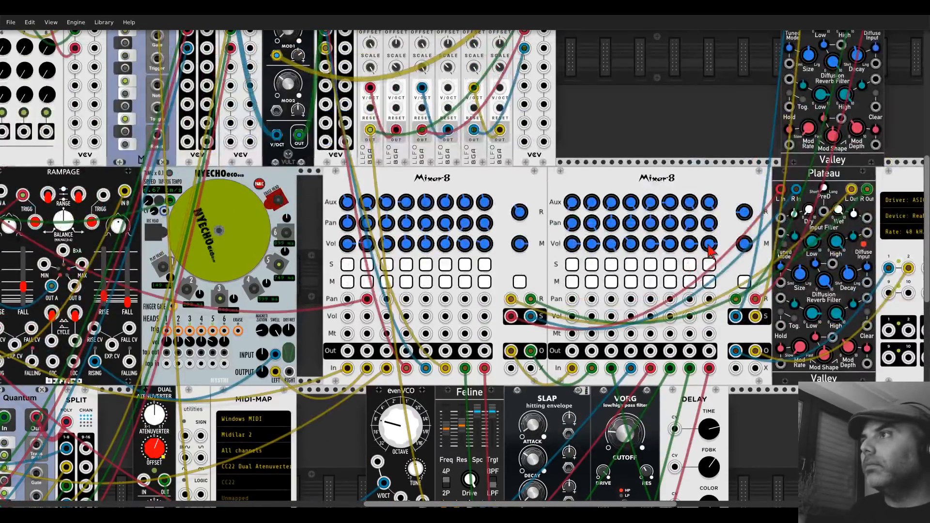
{"action": "left_click", "coordinate": [693, 265]}
{"action": "left_click", "coordinate": [711, 267]}
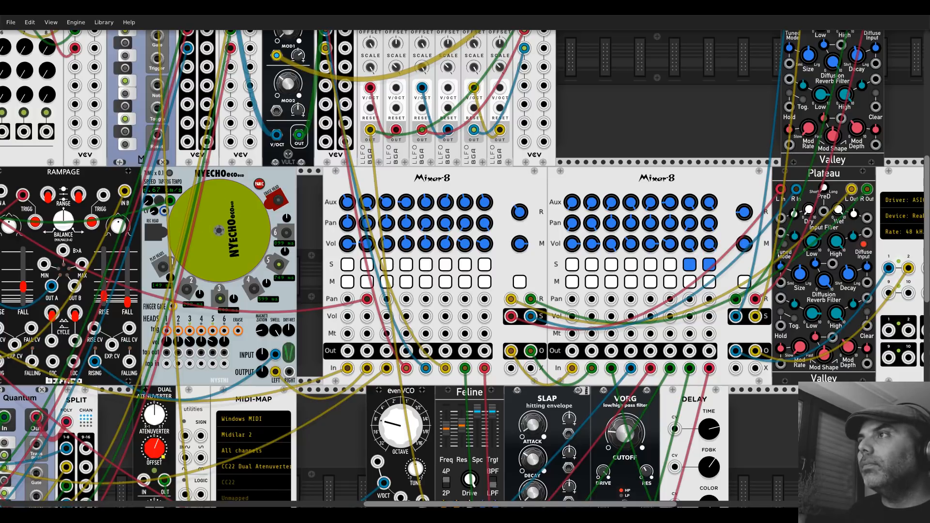
{"action": "left_click", "coordinate": [709, 264]}
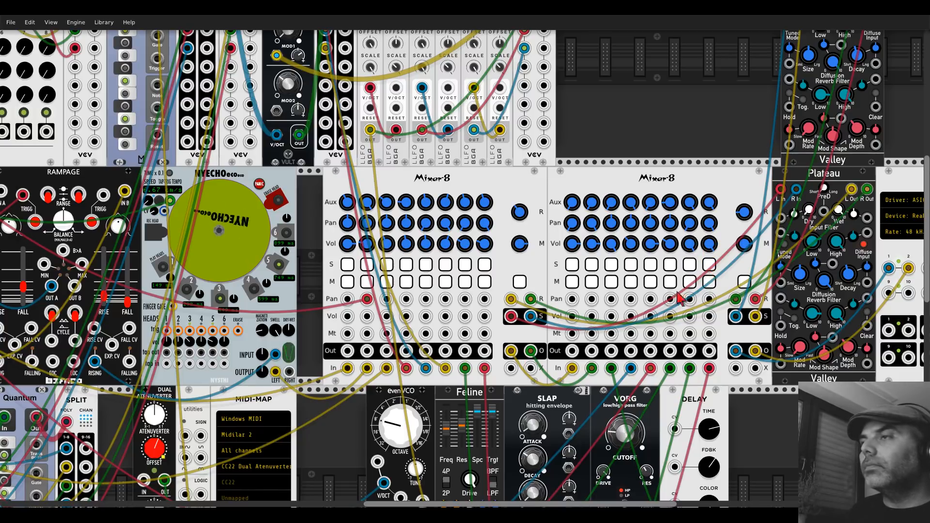
Step: Set MIDI-CV's polyphony channels to 5
{"action": "scroll", "coordinate": [604, 369], "scroll_direction": "down", "scroll_amount": 10}
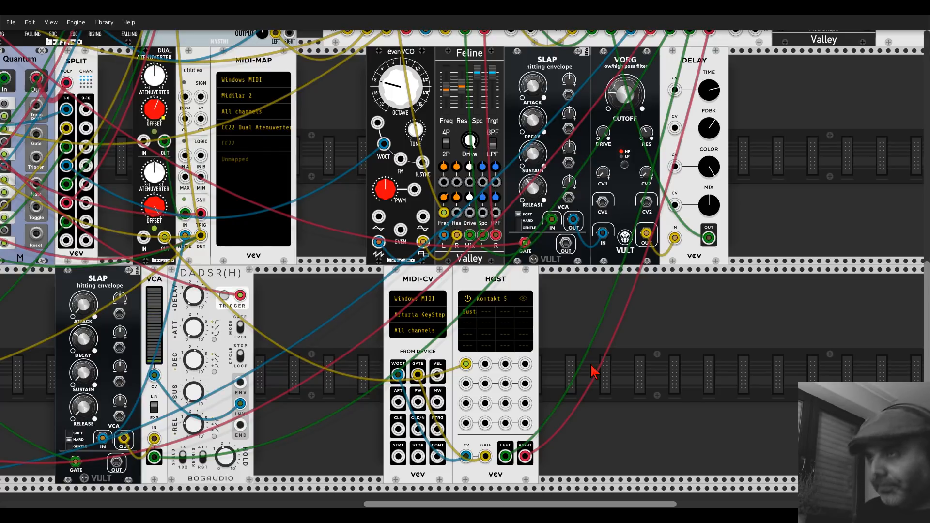
{"action": "right_click", "coordinate": [438, 282]}
{"action": "mouse_move", "coordinate": [472, 398]}
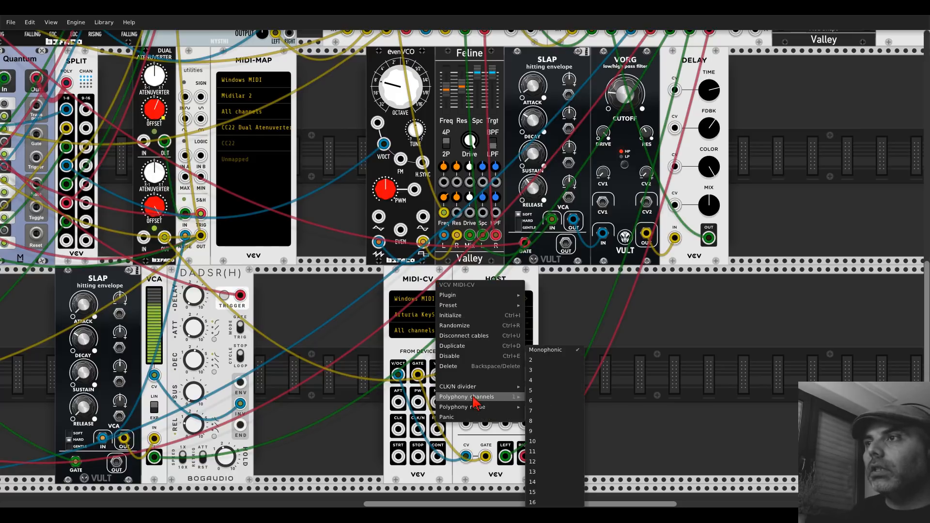
{"action": "left_click", "coordinate": [539, 389]}
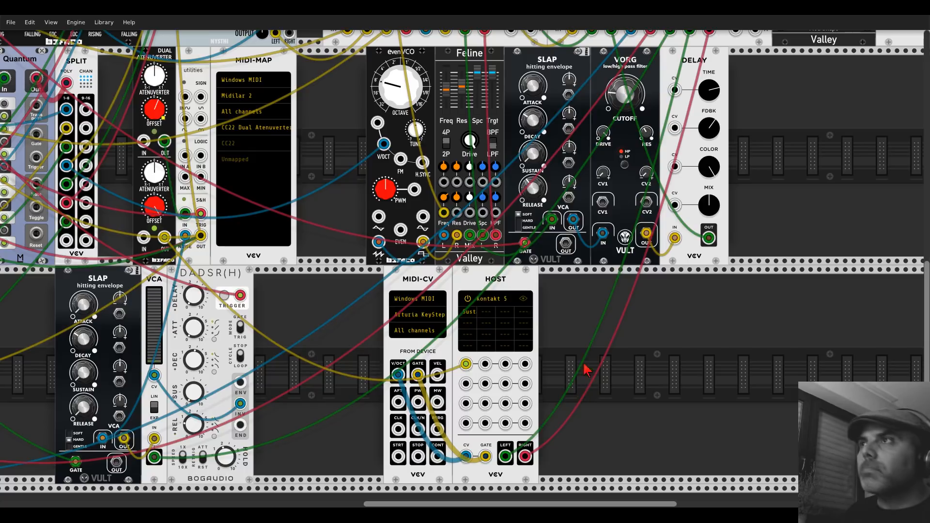
Step: Delete the HOST module running Kontakt 5, together with its cables
{"action": "scroll", "coordinate": [536, 315], "scroll_direction": "up", "scroll_amount": 2}
{"action": "scroll", "coordinate": [536, 315], "scroll_direction": "up", "scroll_amount": 10}
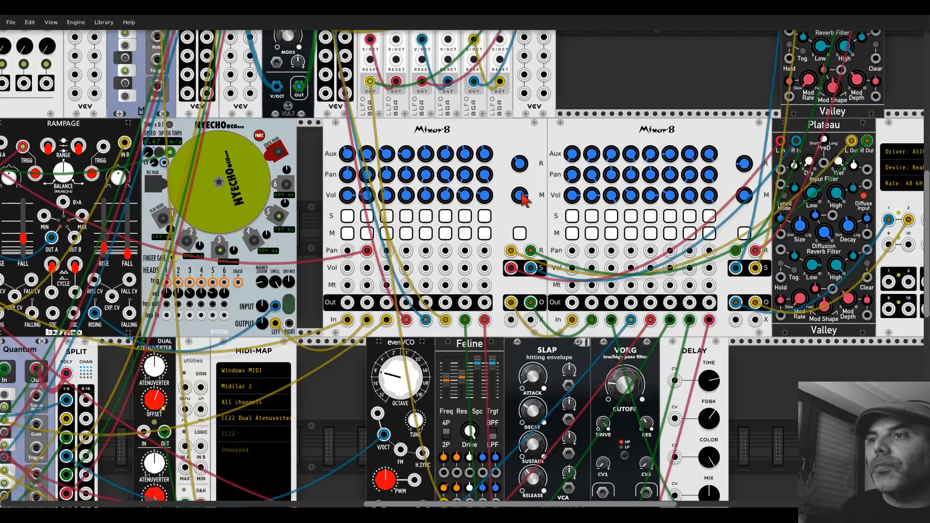
{"action": "scroll", "coordinate": [523, 197], "scroll_direction": "down", "scroll_amount": 5}
{"action": "scroll", "coordinate": [523, 196], "scroll_direction": "down", "scroll_amount": 4}
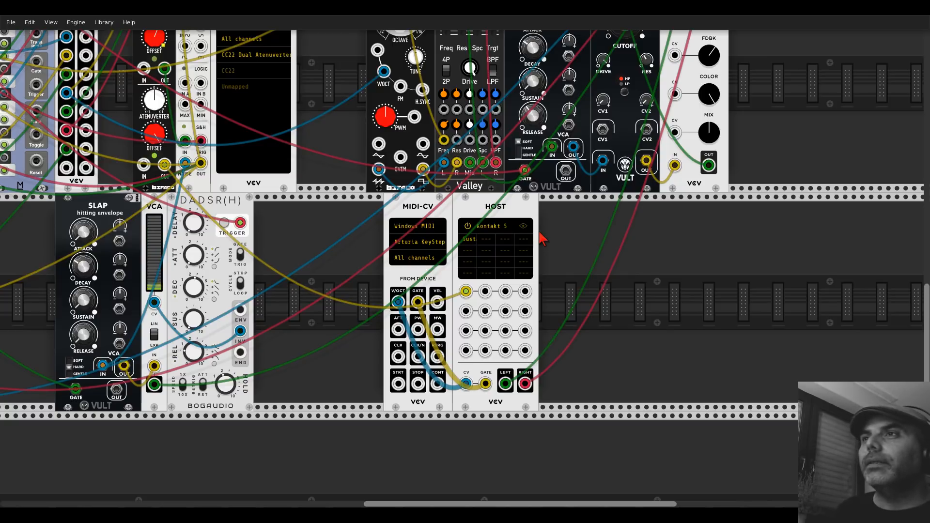
{"action": "right_click", "coordinate": [493, 212]}
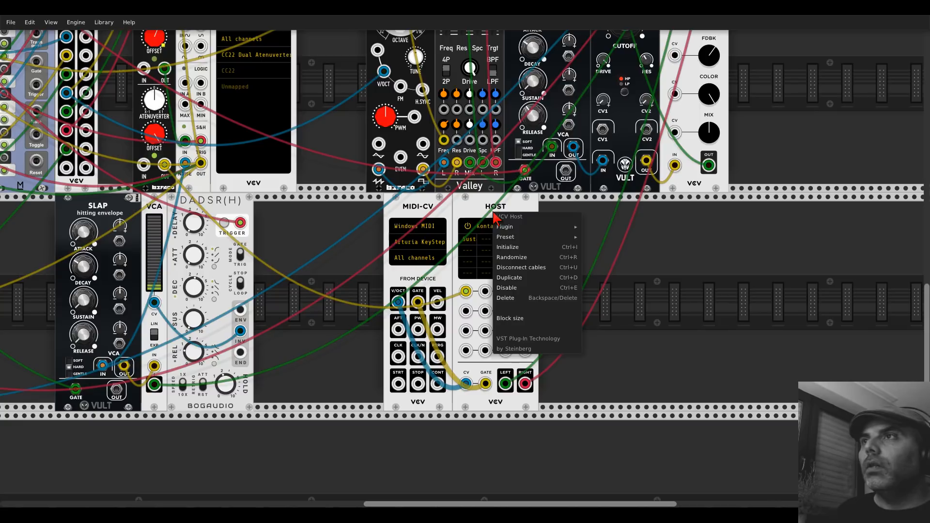
{"action": "left_click", "coordinate": [504, 305]}
{"action": "right_click", "coordinate": [503, 305]}
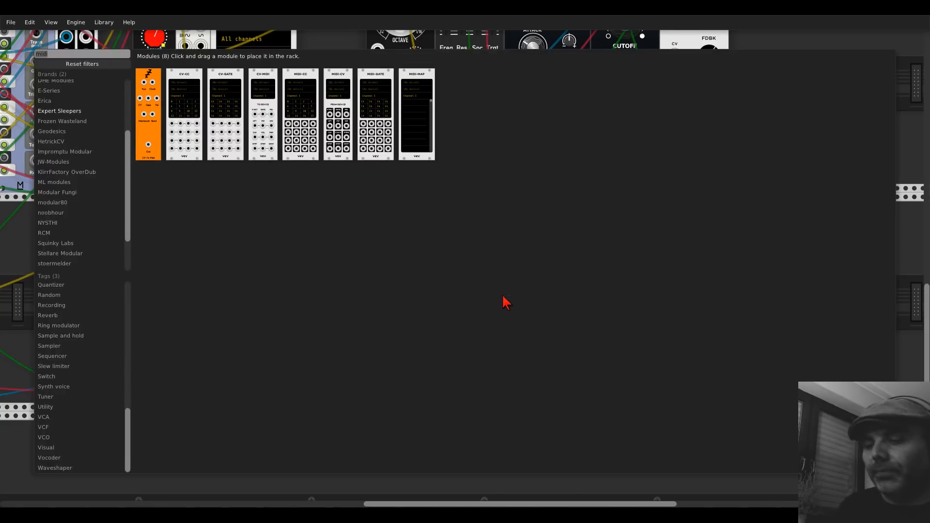
{"action": "type", "text": "plats"}
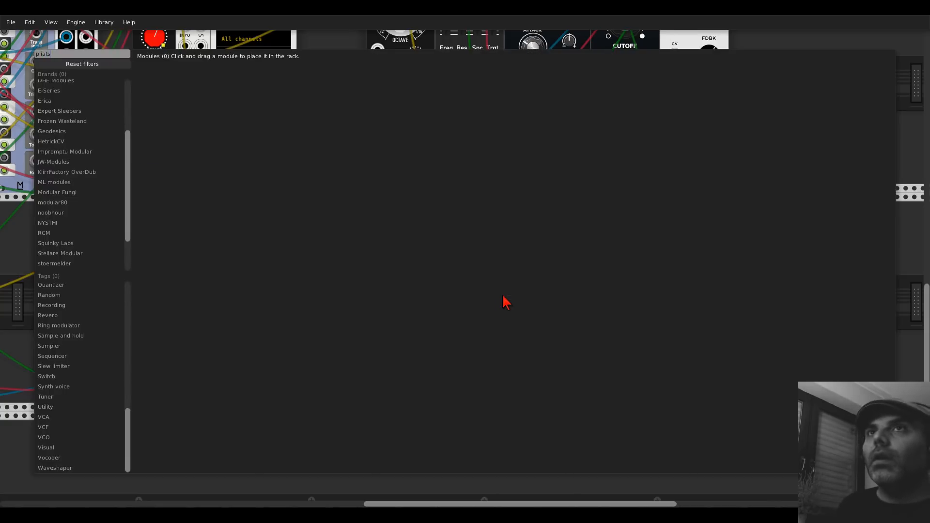
{"action": "left_click", "coordinate": [31, 227]}
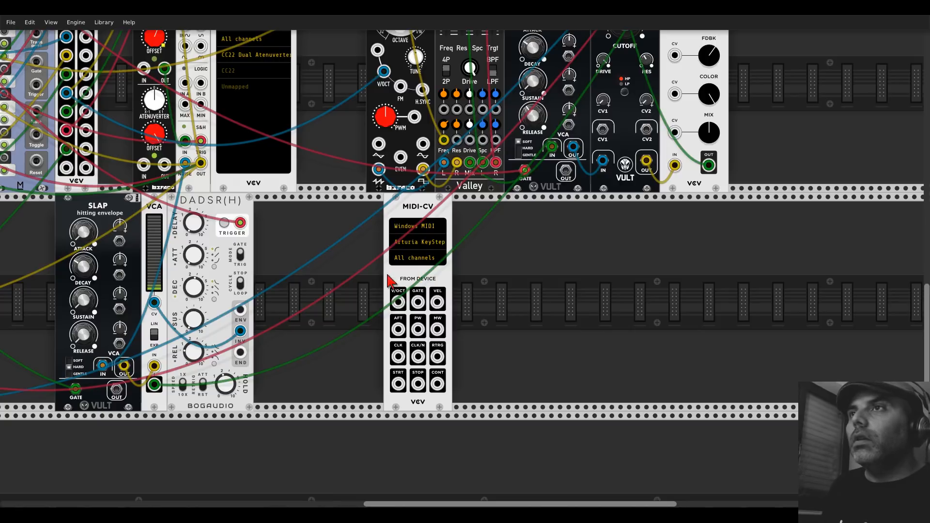
Step: Shift MIDI-CV over, place a CV-MIDI module before it, and set CV-MIDI's device to MOTU Pro Audio Midi Out 1
{"action": "left_click_drag", "start_coordinate": [401, 217], "coordinate": [470, 216]}
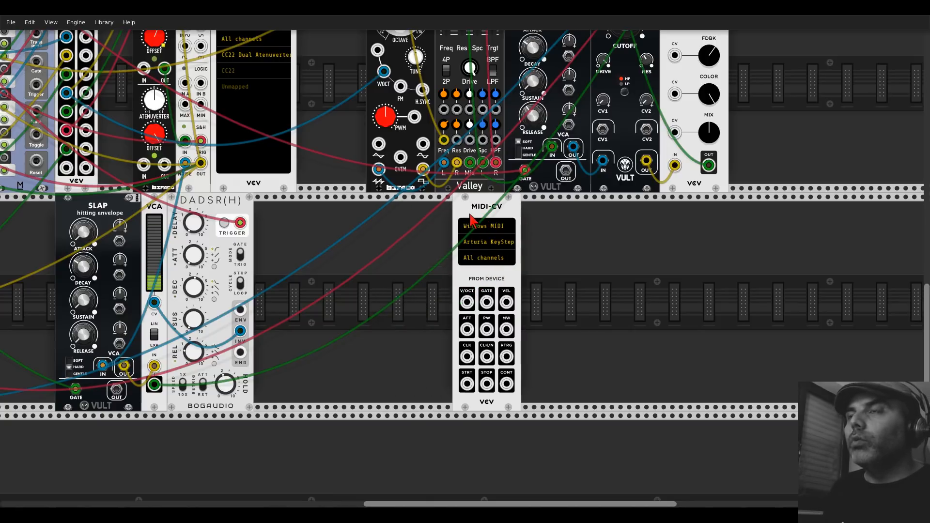
{"action": "right_click", "coordinate": [422, 268]}
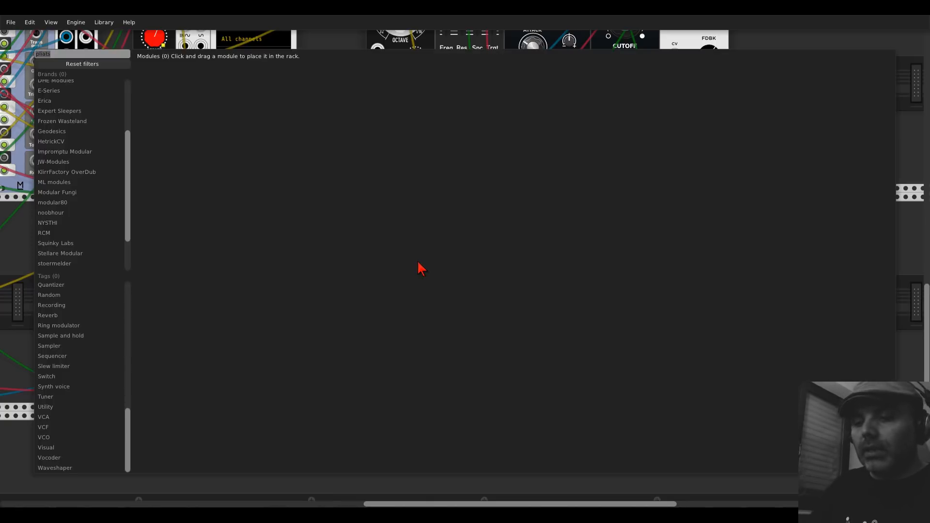
{"action": "type", "text": "midi"}
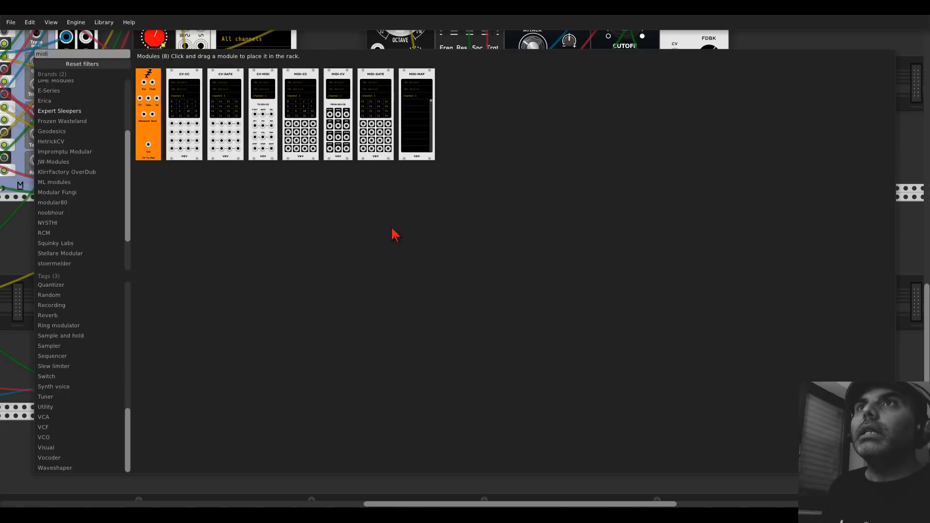
{"action": "left_click_drag", "start_coordinate": [292, 103], "coordinate": [353, 322]}
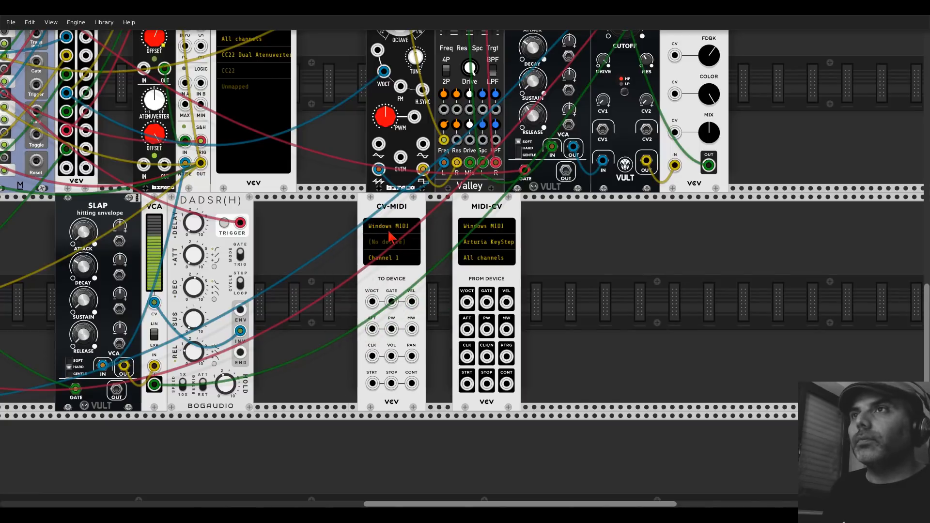
{"action": "left_click", "coordinate": [389, 242]}
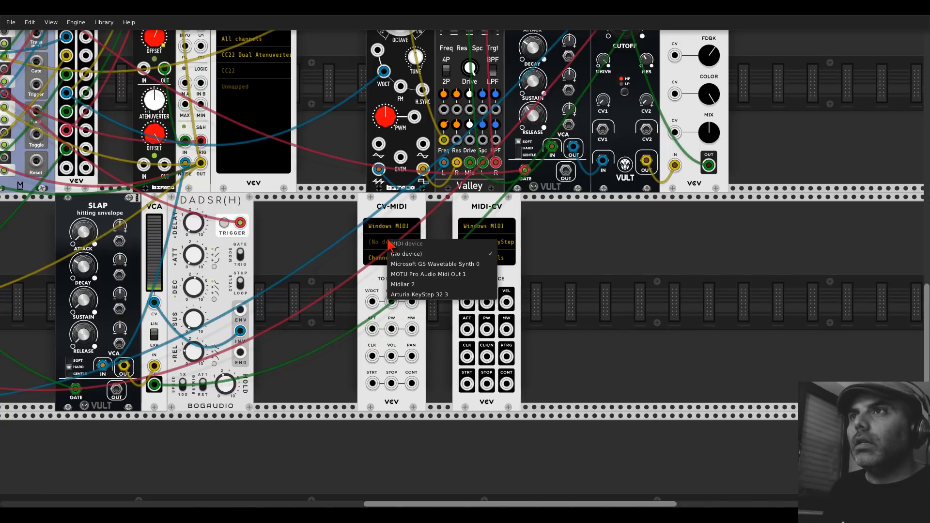
{"action": "left_click", "coordinate": [409, 274]}
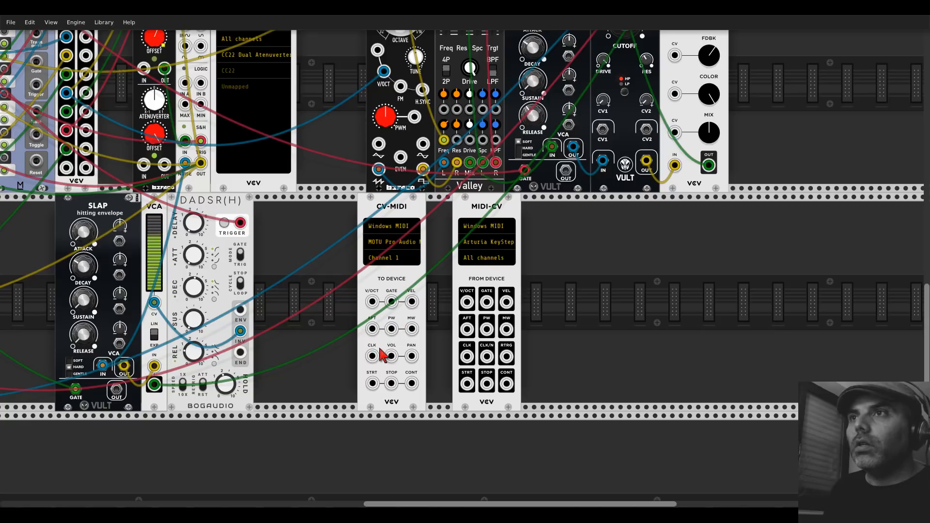
Step: Patch CLOCKED's CLK 3 output into the CLK input of CV-MIDI
{"action": "left_click_drag", "start_coordinate": [372, 356], "coordinate": [175, 227]}
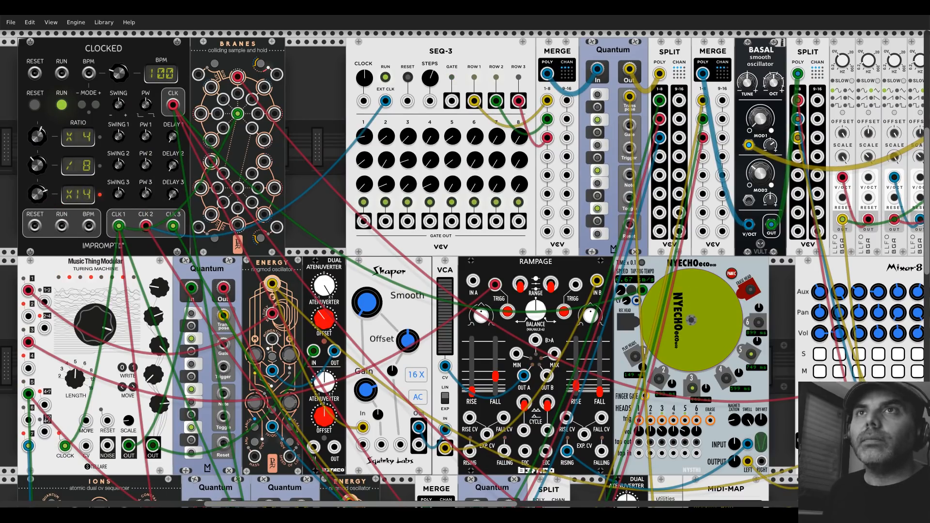
{"action": "scroll", "coordinate": [381, 266], "scroll_direction": "down", "scroll_amount": 10}
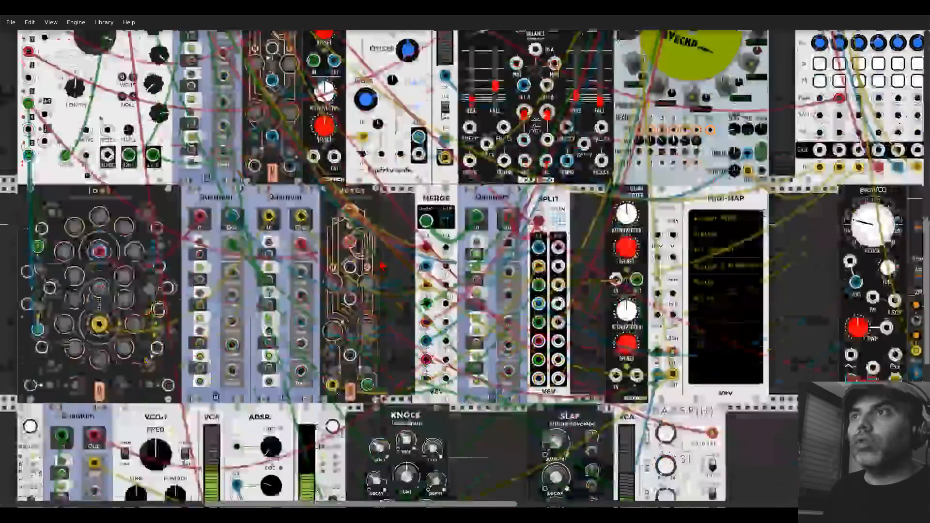
{"action": "scroll", "coordinate": [381, 266], "scroll_direction": "down", "scroll_amount": 7}
{"action": "left_click_drag", "start_coordinate": [775, 265], "coordinate": [327, 225]}
Step: Move MIDI-CV flush against CV-MIDI, search the library for plaits, and place the macro oscillator 2 beside MIDI-CV
{"action": "left_click_drag", "start_coordinate": [474, 200], "coordinate": [533, 198]}
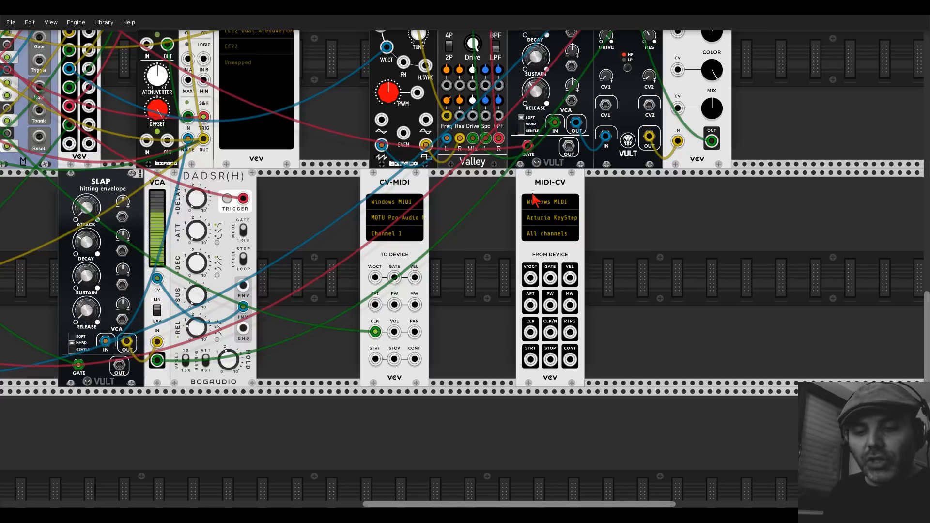
{"action": "left_click_drag", "start_coordinate": [550, 194], "coordinate": [458, 198]}
{"action": "right_click", "coordinate": [550, 231]}
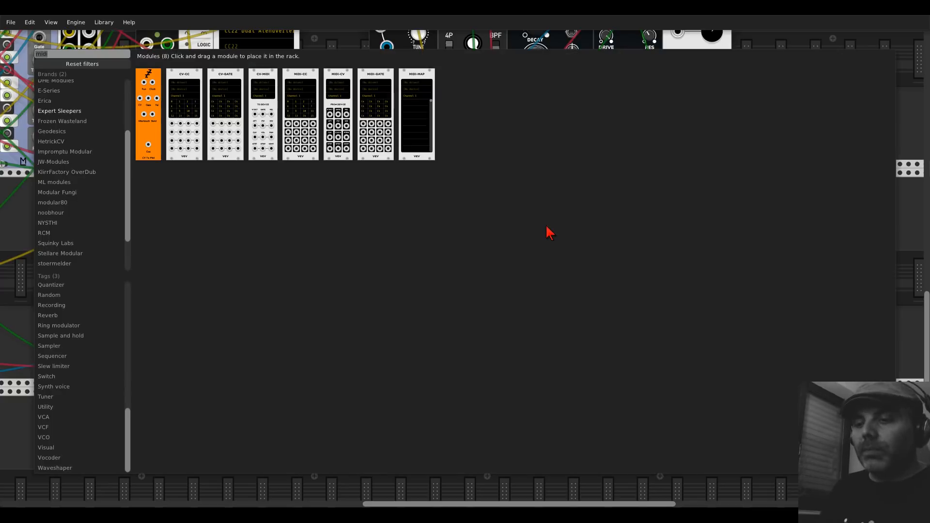
{"action": "type", "text": "plaits"}
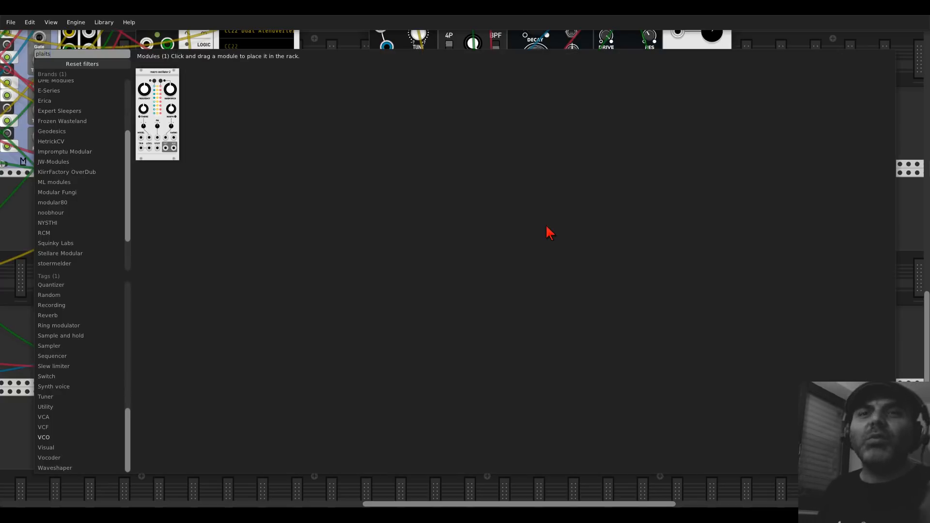
{"action": "left_click_drag", "start_coordinate": [179, 118], "coordinate": [508, 272]}
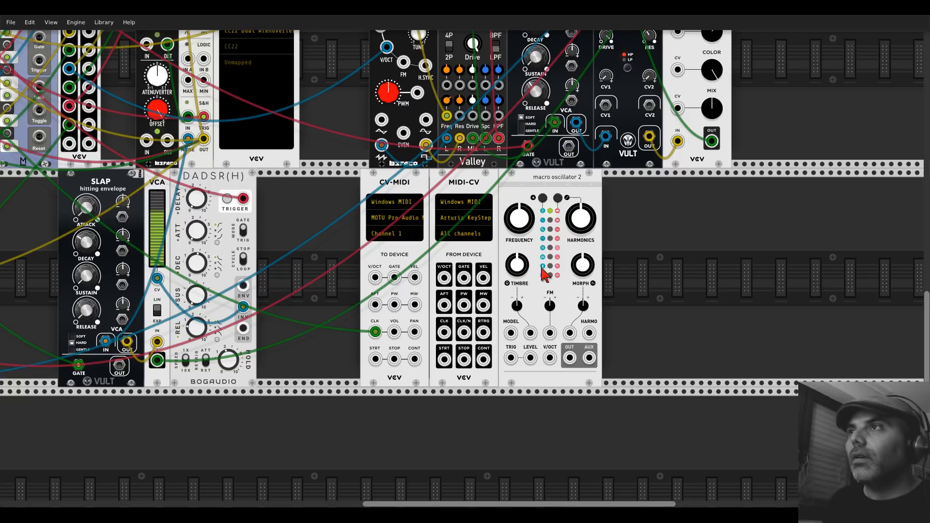
Step: Patch MIDI-CV's V/OCT and GATE outputs into the V/OCT and TRIG inputs of macro oscillator 2
{"action": "left_click_drag", "start_coordinate": [448, 275], "coordinate": [549, 359]}
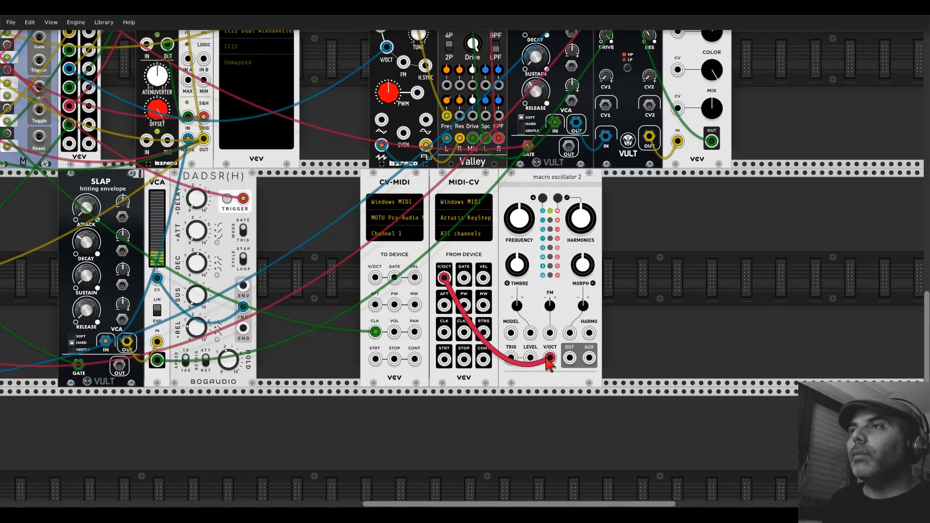
{"action": "left_click_drag", "start_coordinate": [464, 279], "coordinate": [510, 358]}
Step: Patch macro oscillator 2's OUT into the seventh input of the second Mixer8 and solo that channel
{"action": "left_click_drag", "start_coordinate": [569, 357], "coordinate": [694, 248]}
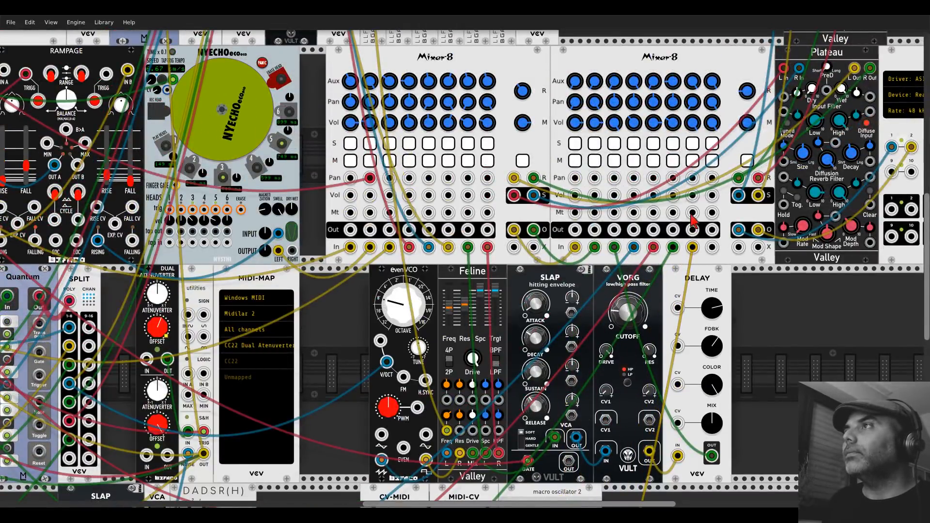
{"action": "left_click", "coordinate": [693, 144]}
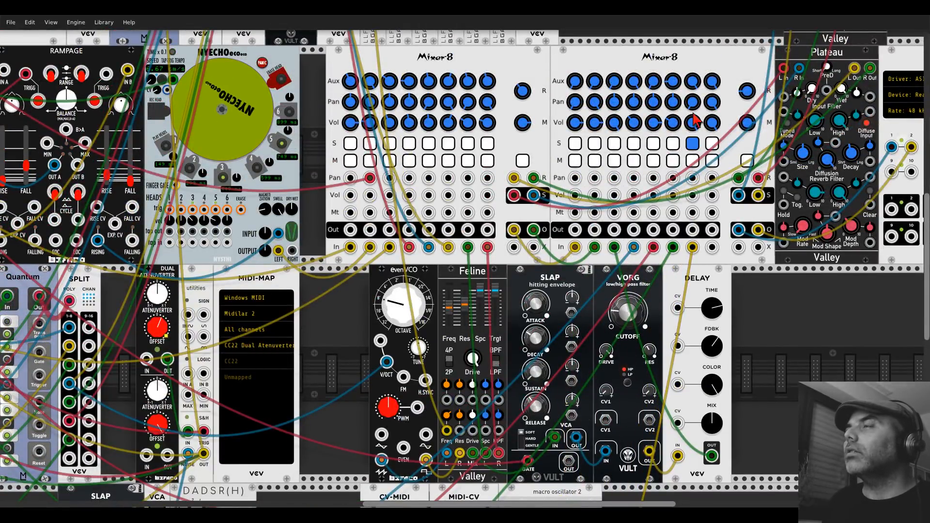
{"action": "scroll", "coordinate": [695, 99], "scroll_direction": "down", "scroll_amount": 6}
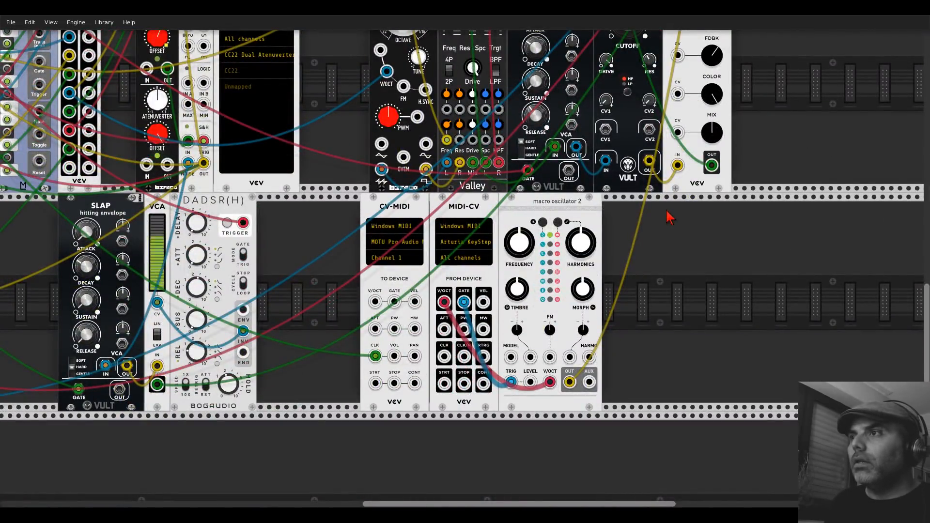
Step: Choose an option in MIDI-CV's module settings and take macro oscillator 2's channel on the second Mixer8 out of solo
{"action": "right_click", "coordinate": [465, 210]}
{"action": "mouse_move", "coordinate": [504, 327]}
{"action": "left_click", "coordinate": [566, 326]}
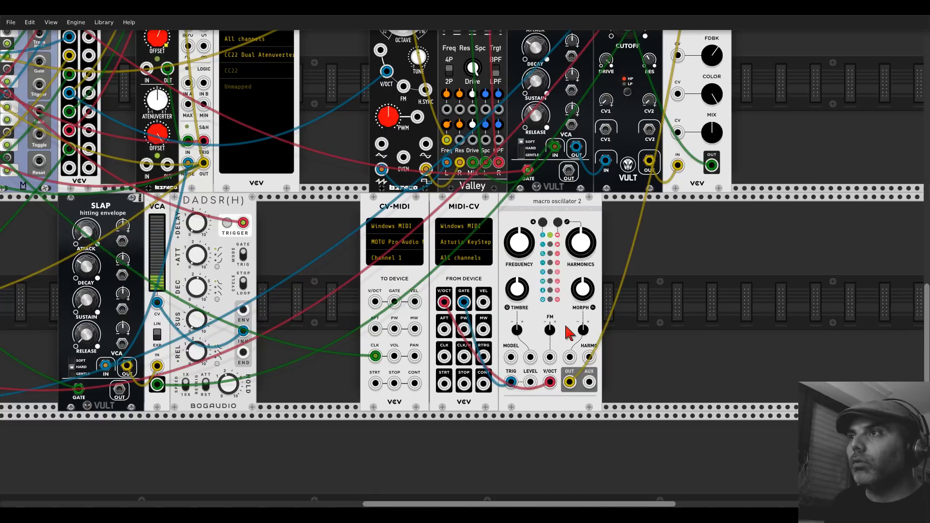
{"action": "scroll", "coordinate": [739, 223], "scroll_direction": "up", "scroll_amount": 10}
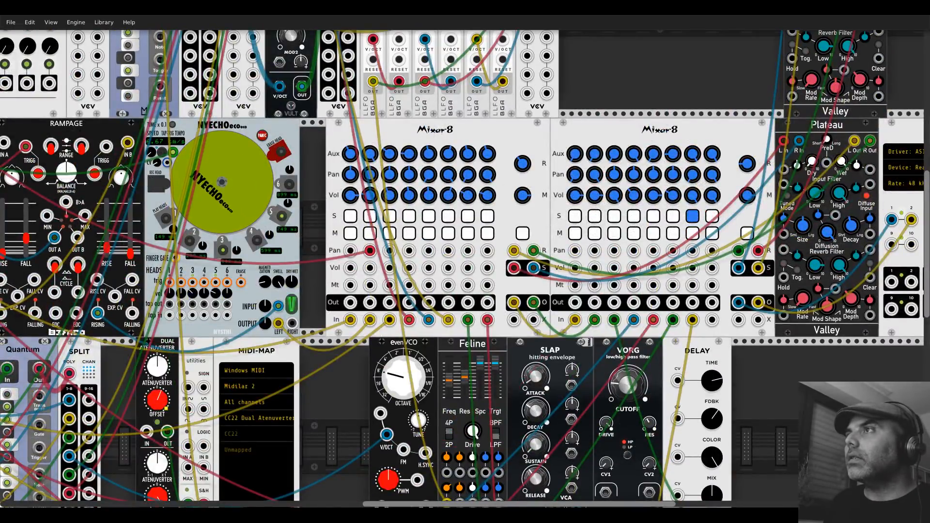
{"action": "scroll", "coordinate": [693, 236], "scroll_direction": "down", "scroll_amount": 5}
{"action": "scroll", "coordinate": [639, 307], "scroll_direction": "down", "scroll_amount": 6}
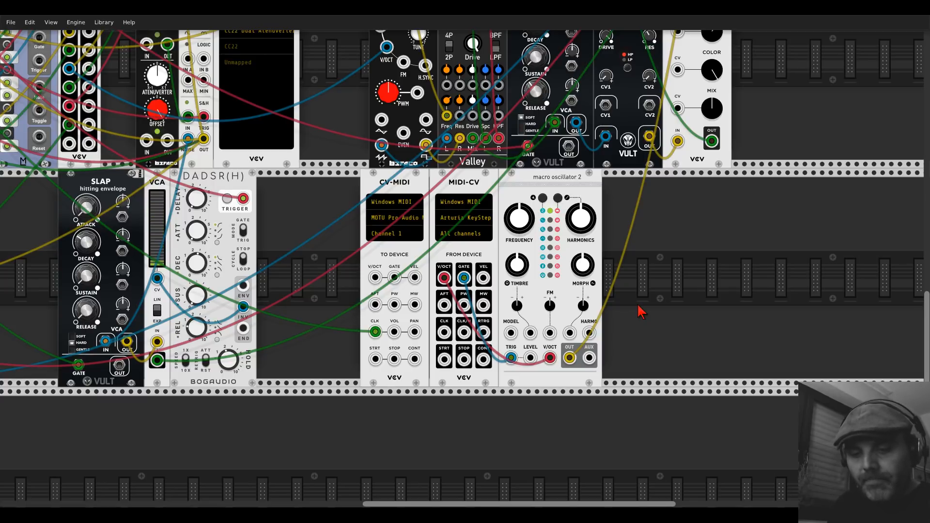
{"action": "scroll", "coordinate": [642, 313], "scroll_direction": "up", "scroll_amount": 10}
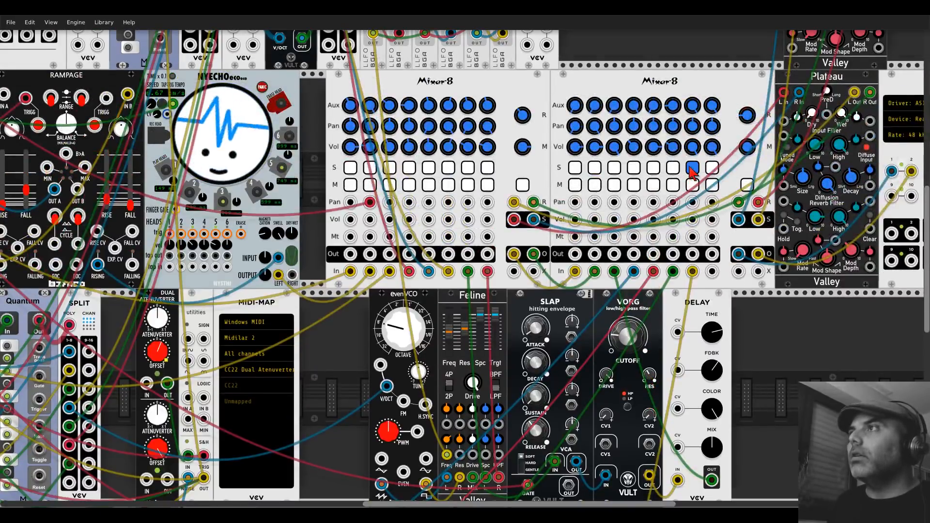
{"action": "scroll", "coordinate": [676, 269], "scroll_direction": "down", "scroll_amount": 6}
{"action": "scroll", "coordinate": [676, 269], "scroll_direction": "down", "scroll_amount": 3}
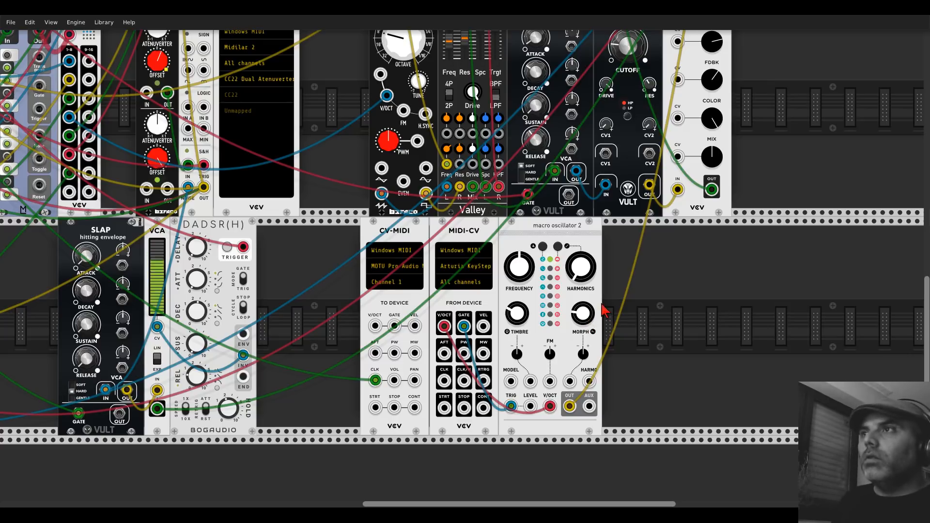
Step: Delete macro oscillator 2, search the library for "inter", and place Interzone beside MIDI-CV in its place
{"action": "right_click", "coordinate": [583, 252]}
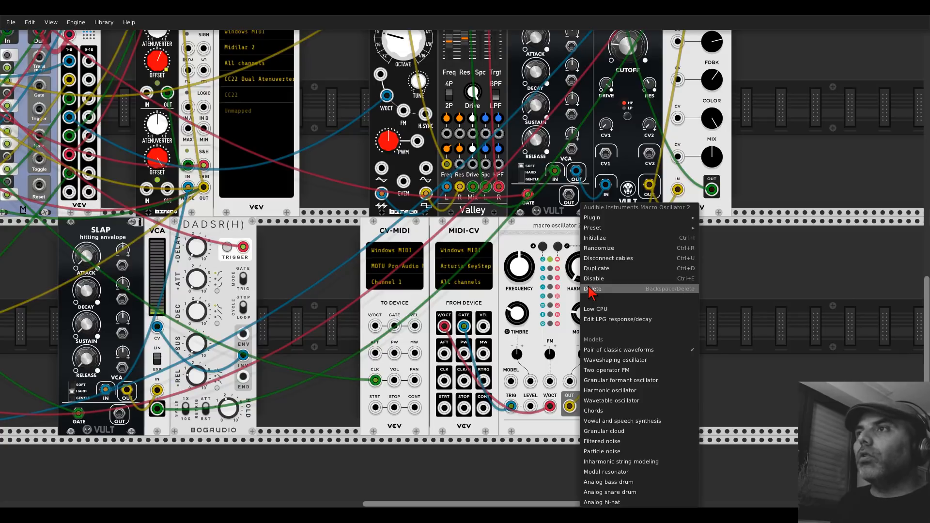
{"action": "left_click", "coordinate": [592, 289]}
{"action": "right_click", "coordinate": [577, 307]}
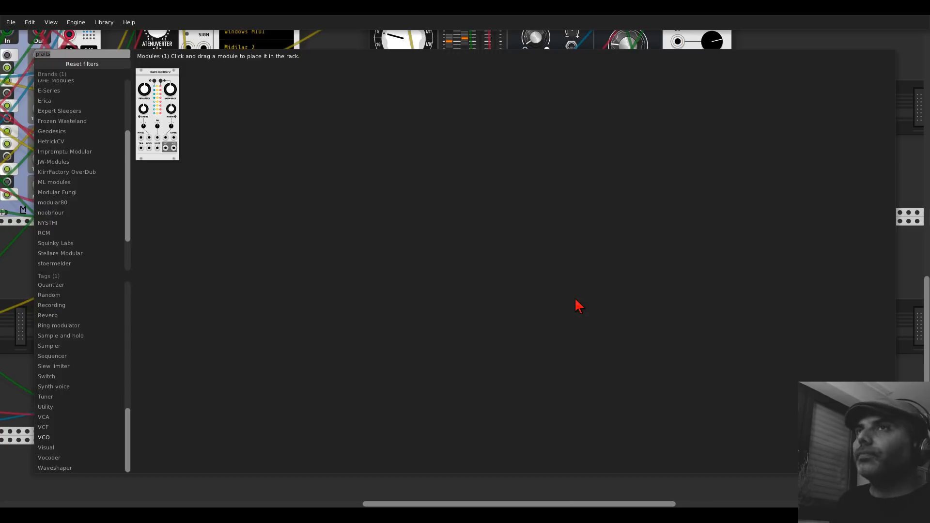
{"action": "left_click", "coordinate": [76, 65]}
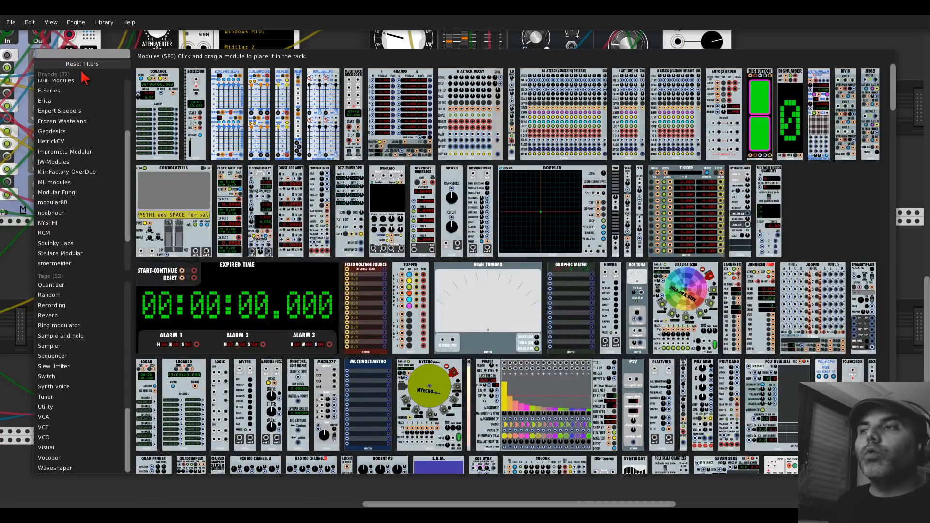
{"action": "type", "text": "i"}
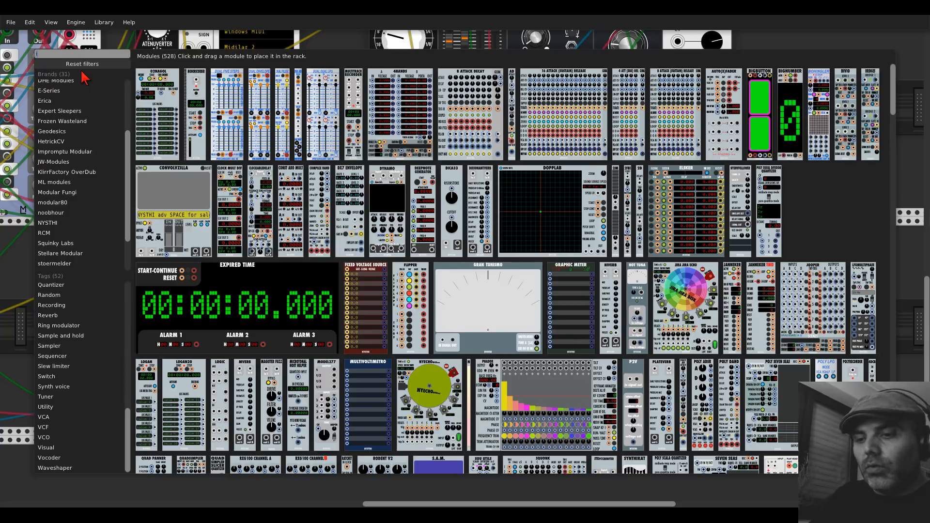
{"action": "type", "text": "nter"}
{"action": "left_click_drag", "start_coordinate": [146, 100], "coordinate": [523, 293]}
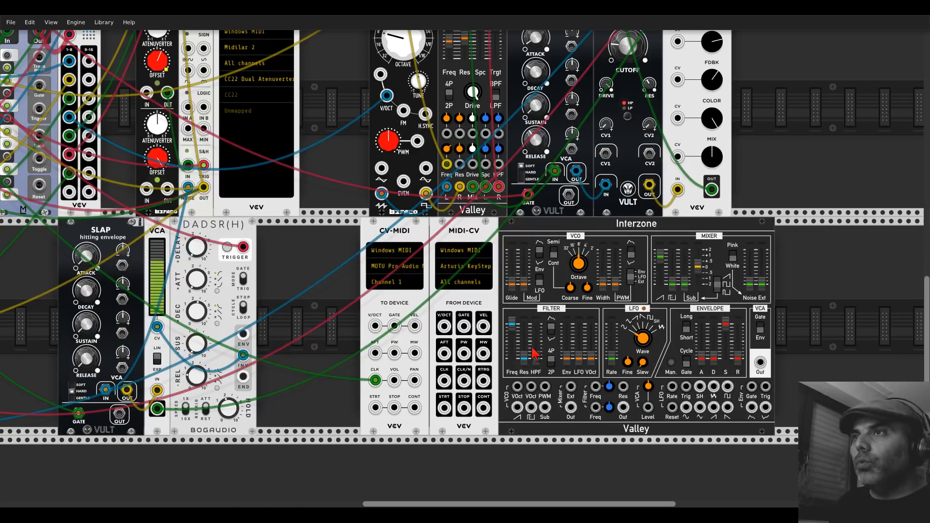
Step: Patch MIDI-CV's V/OCT and GATE into Interzone's VOct and envelope Gate inputs, and Interzone's Out into the second Mixer8's seventh input
{"action": "left_click_drag", "start_coordinate": [445, 328], "coordinate": [751, 387]}
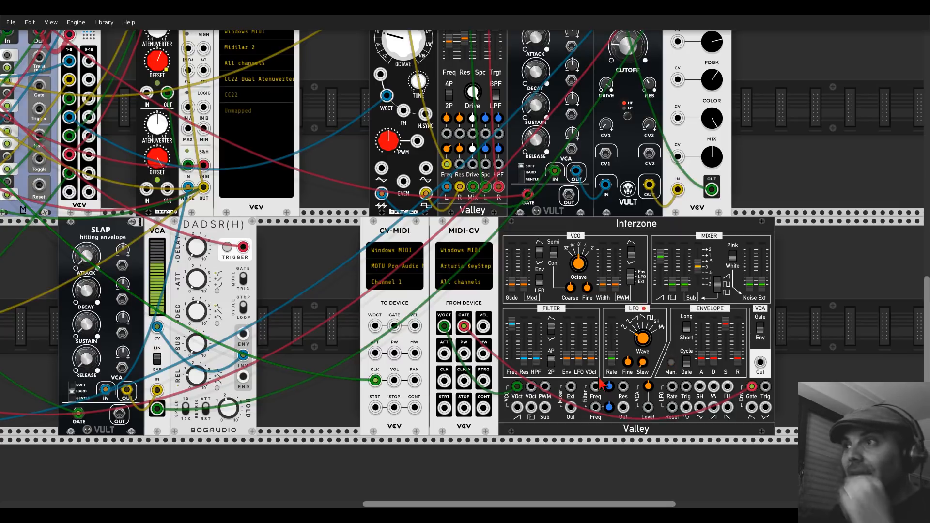
{"action": "left_click_drag", "start_coordinate": [760, 363], "coordinate": [692, 296]}
{"action": "scroll", "coordinate": [759, 366], "scroll_direction": "up", "scroll_amount": 10}
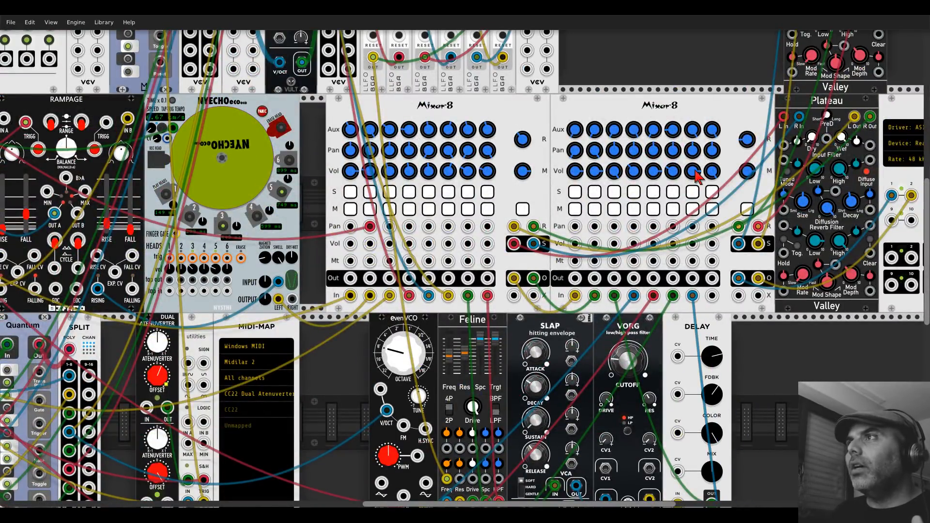
{"action": "scroll", "coordinate": [760, 359], "scroll_direction": "down", "scroll_amount": 9}
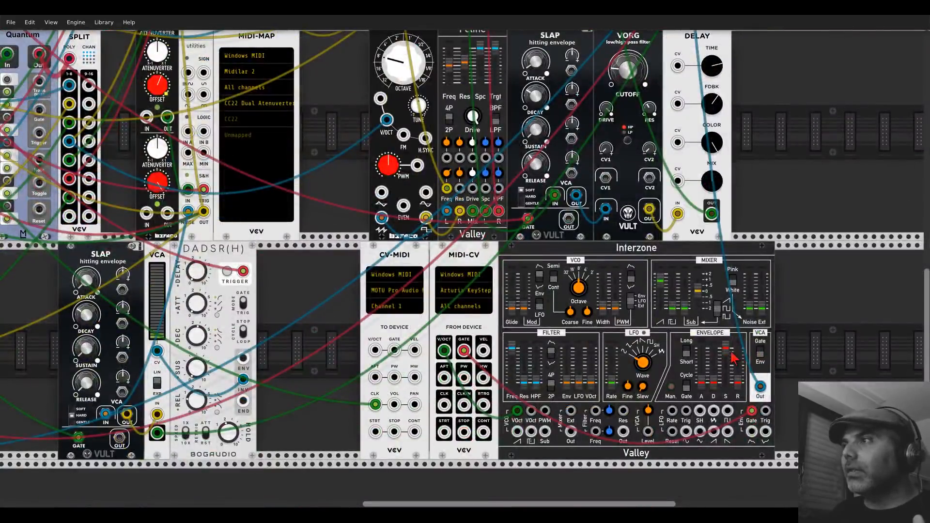
Step: Lower sustain and raise decay on Interzone's envelope, and patch MIDI-CV's MW output into the filter Freq input
{"action": "left_click_drag", "start_coordinate": [725, 348], "coordinate": [710, 382]}
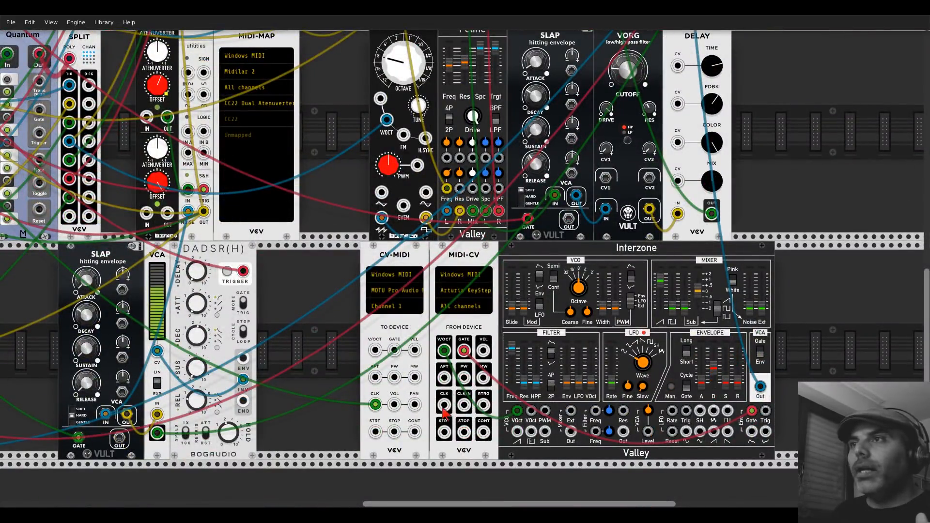
{"action": "left_click_drag", "start_coordinate": [484, 377], "coordinate": [596, 411]}
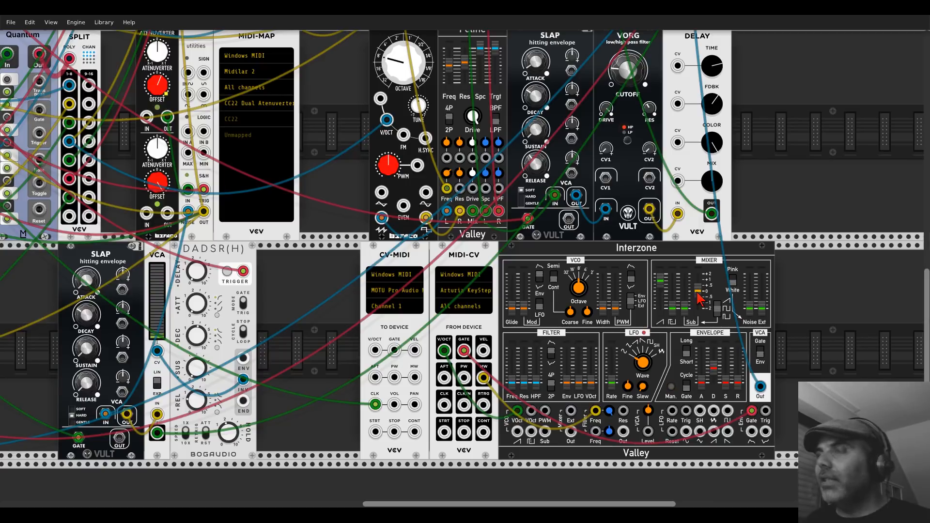
Step: Raise Interzone's pulse and Sub mixer levels plus its VCO Width and PWM, and readjust the envelope decay
{"action": "left_click_drag", "start_coordinate": [684, 309], "coordinate": [684, 296]}
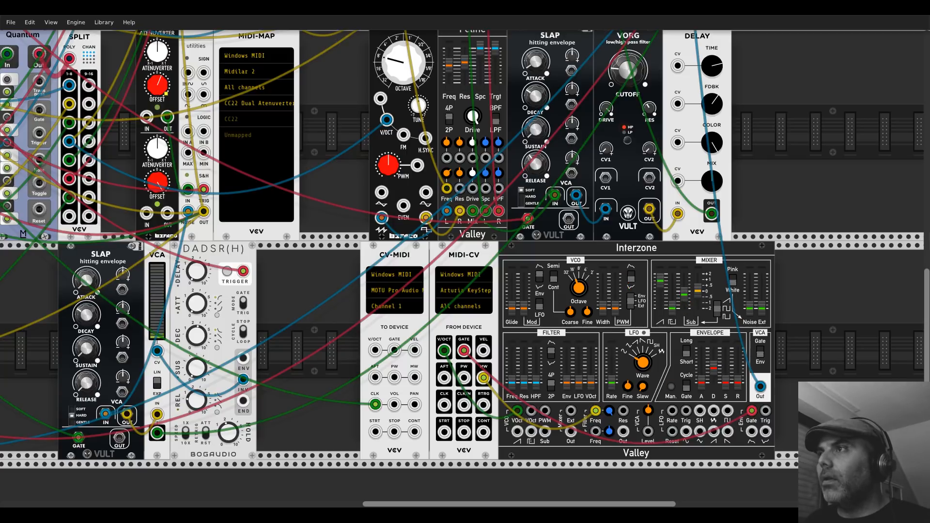
{"action": "left_click_drag", "start_coordinate": [673, 309], "coordinate": [673, 296]}
{"action": "left_click_drag", "start_coordinate": [615, 307], "coordinate": [603, 292]}
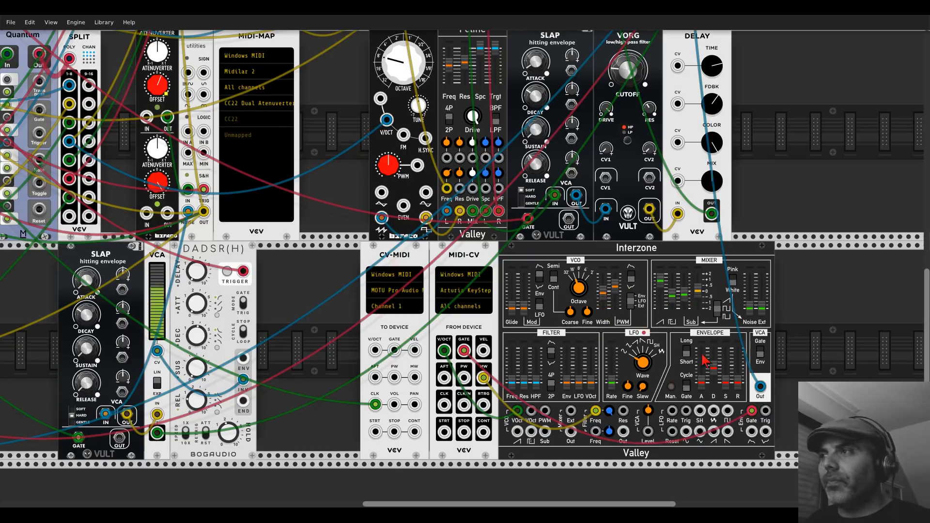
{"action": "mouse_move", "coordinate": [714, 369]}
{"action": "left_mouse_down"}
{"action": "mouse_move", "coordinate": [714, 358]}
{"action": "mouse_move", "coordinate": [715, 385]}
{"action": "left_mouse_up"}
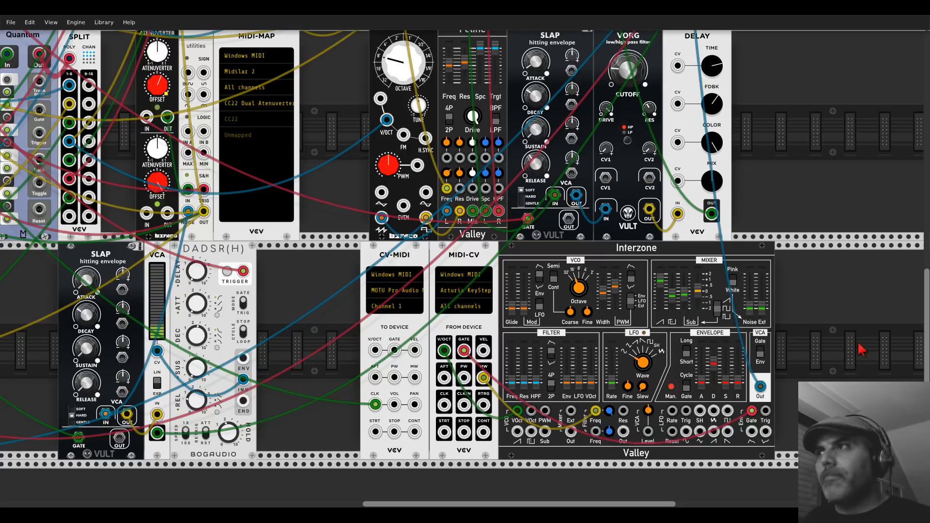
{"action": "scroll", "coordinate": [746, 272], "scroll_direction": "up", "scroll_amount": 3}
{"action": "scroll", "coordinate": [747, 243], "scroll_direction": "up", "scroll_amount": 3}
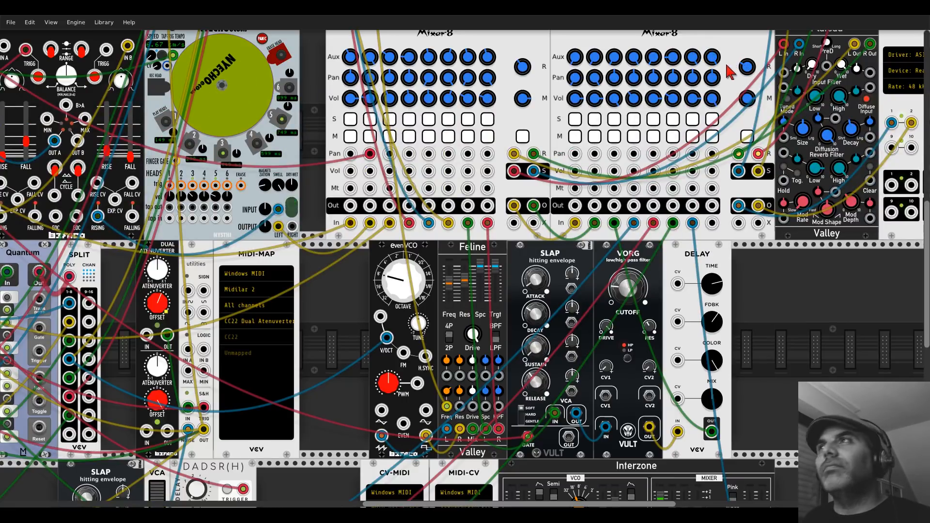
{"action": "scroll", "coordinate": [814, 338], "scroll_direction": "down", "scroll_amount": 10}
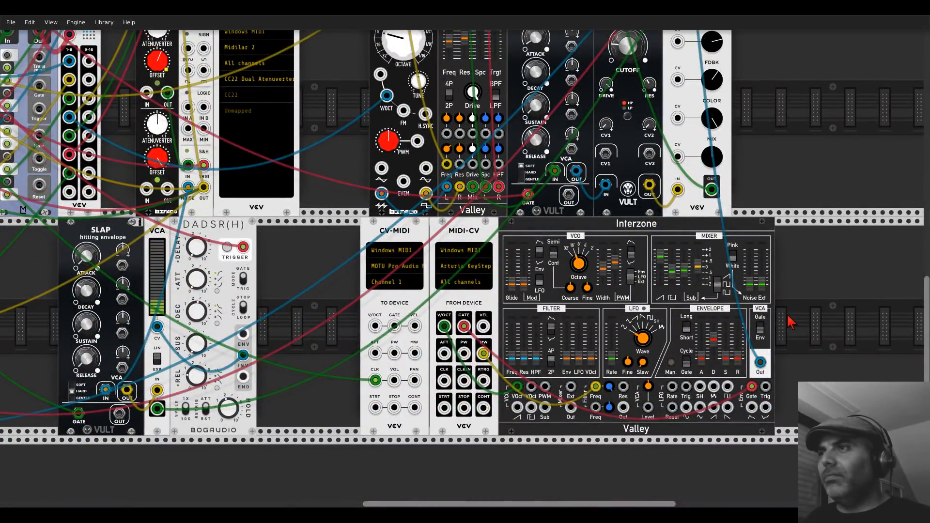
{"action": "scroll", "coordinate": [775, 305], "scroll_direction": "up", "scroll_amount": 10}
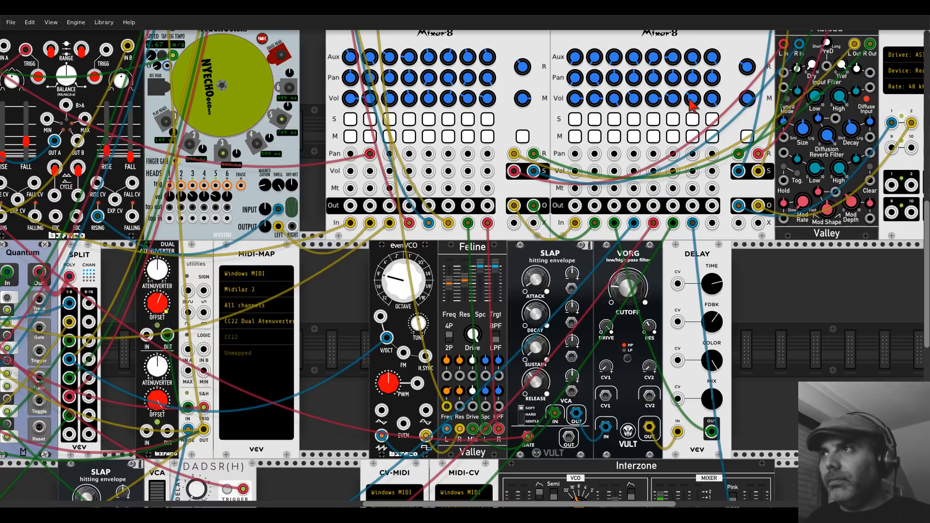
{"action": "scroll", "coordinate": [737, 313], "scroll_direction": "down", "scroll_amount": 5}
{"action": "scroll", "coordinate": [738, 314], "scroll_direction": "down", "scroll_amount": 3}
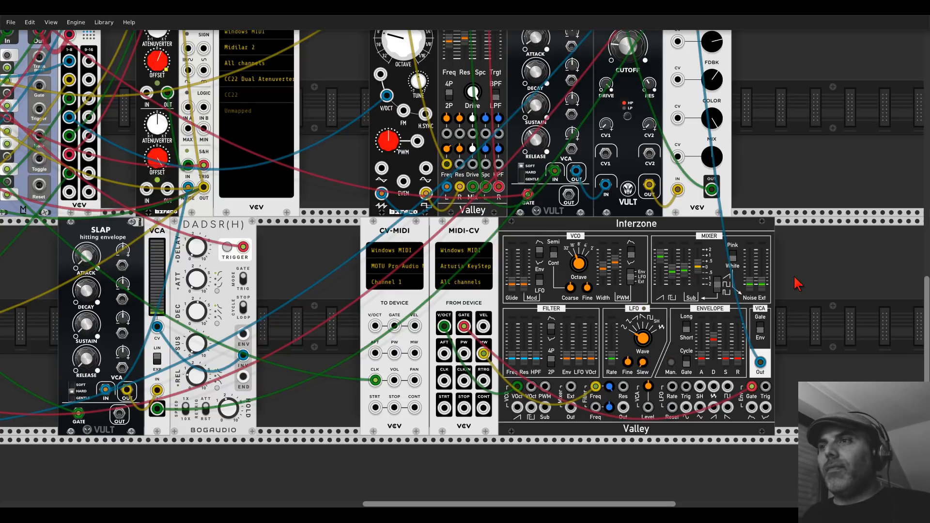
Step: Save the patch
{"action": "left_click", "coordinate": [13, 24]}
{"action": "left_click", "coordinate": [24, 53]}
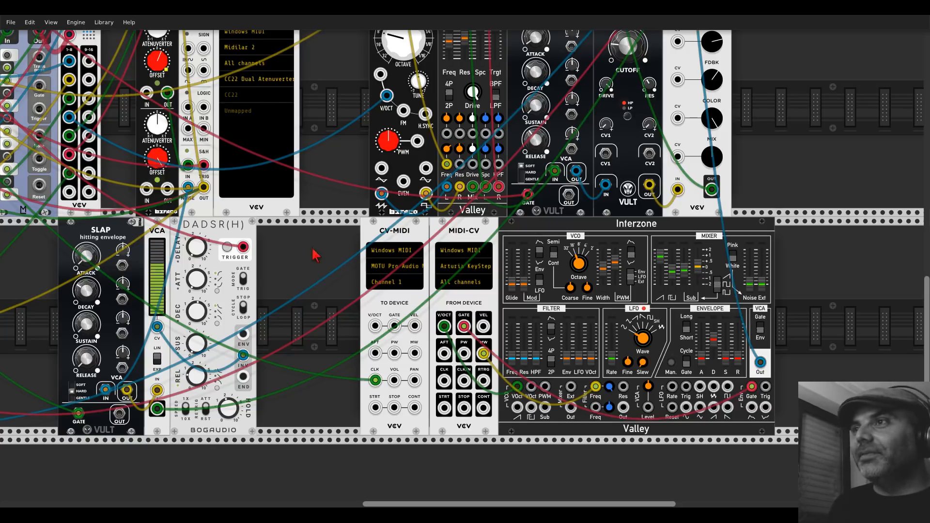
{"action": "mouse_move", "coordinate": [511, 282]}
{"action": "left_mouse_down"}
{"action": "mouse_move", "coordinate": [511, 262]}
{"action": "mouse_move", "coordinate": [511, 282]}
{"action": "left_mouse_up"}
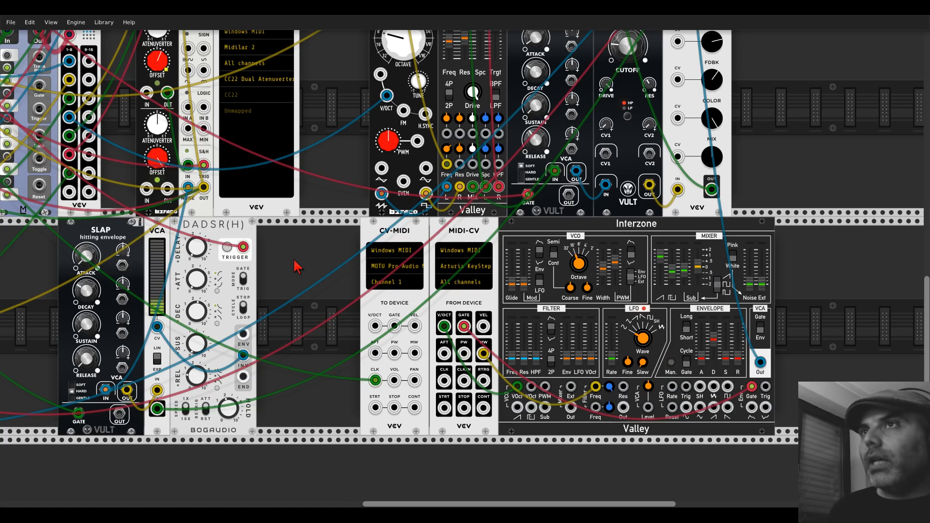
Step: Move the second Mixer8 up against the upper Plateau and the first Mixer8 against the lower Plateau, aligning the two mixers
{"action": "left_click_drag", "start_coordinate": [313, 195], "coordinate": [739, 443]}
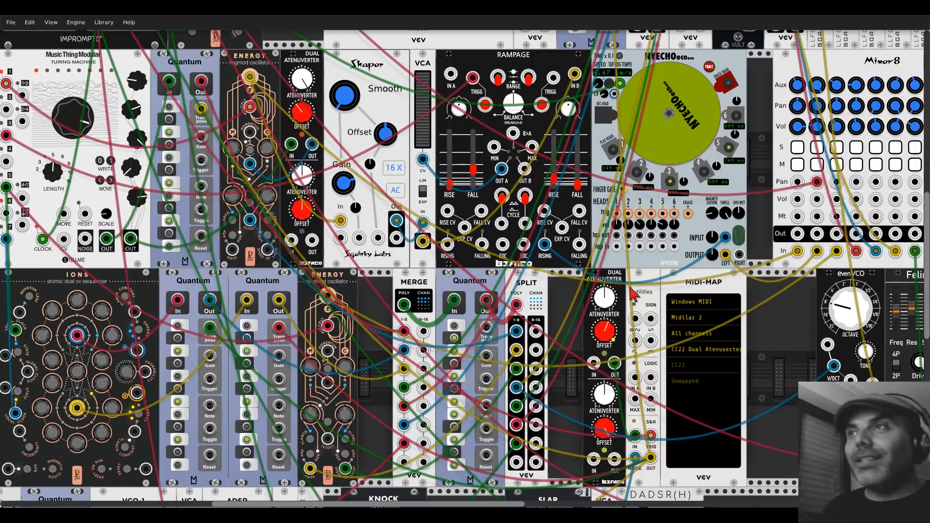
{"action": "scroll", "coordinate": [562, 273], "scroll_direction": "down", "scroll_amount": 3}
{"action": "scroll", "coordinate": [562, 274], "scroll_direction": "down", "scroll_amount": 2}
{"action": "left_click_drag", "start_coordinate": [822, 114], "coordinate": [650, 63]}
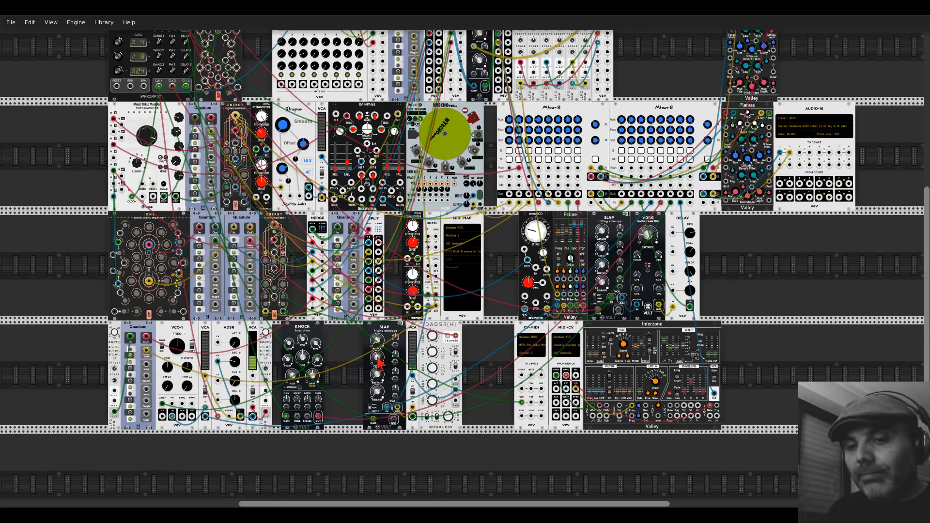
{"action": "scroll", "coordinate": [785, 322], "scroll_direction": "up", "scroll_amount": 5}
{"action": "scroll", "coordinate": [785, 322], "scroll_direction": "right", "scroll_amount": 4}
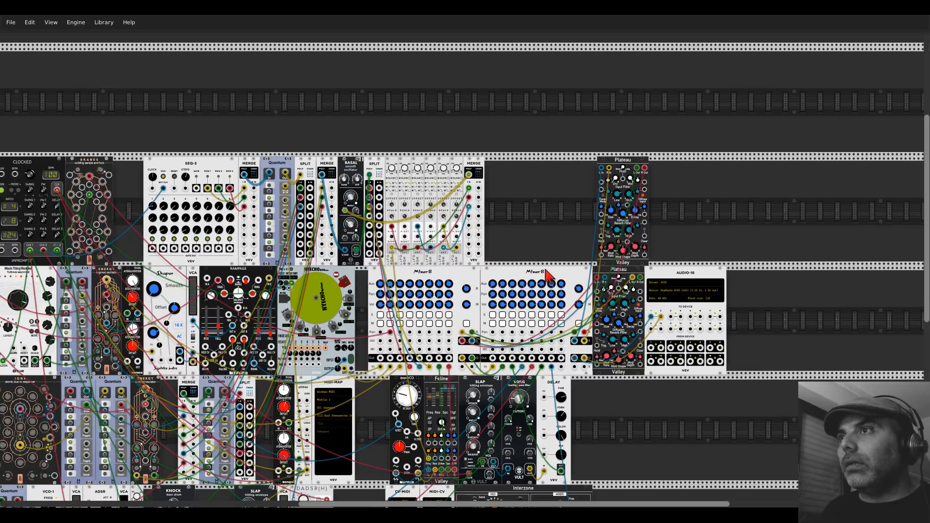
{"action": "left_click_drag", "start_coordinate": [544, 251], "coordinate": [545, 197]}
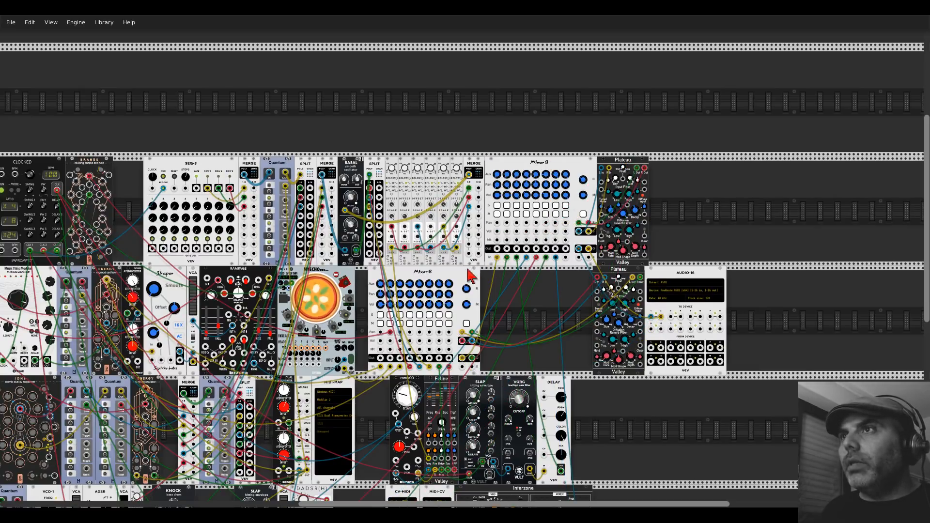
{"action": "left_click_drag", "start_coordinate": [468, 269], "coordinate": [585, 273]}
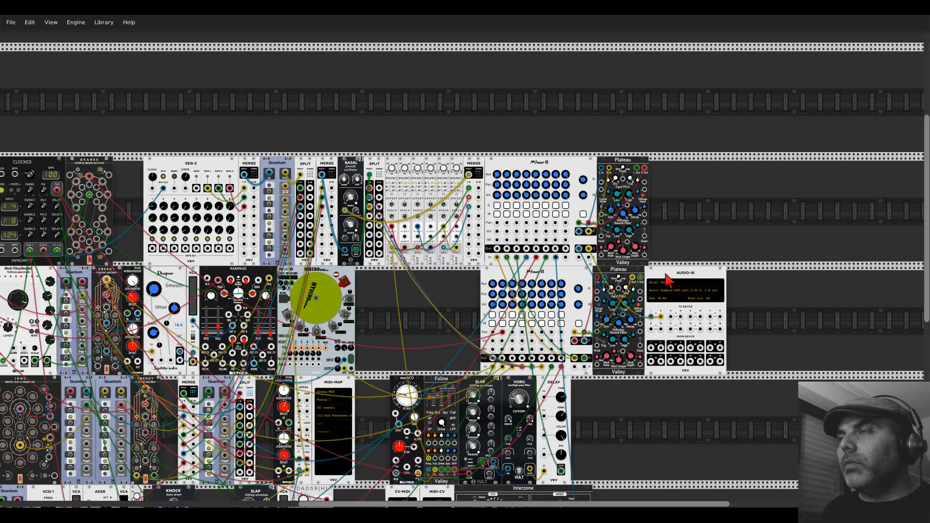
{"action": "left_click_drag", "start_coordinate": [578, 277], "coordinate": [582, 277]}
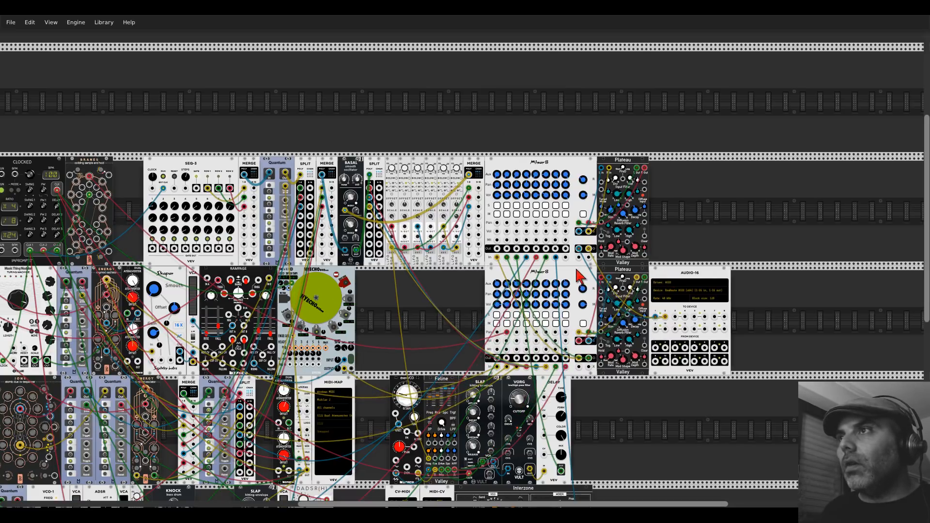
Step: Make room before AUDIO-16 and place a duplicate Mixer8 followed by a duplicate Plateau after the lower Plateau
{"action": "left_click_drag", "start_coordinate": [681, 276], "coordinate": [872, 275]}
{"action": "key", "text": "ctrl+v"}
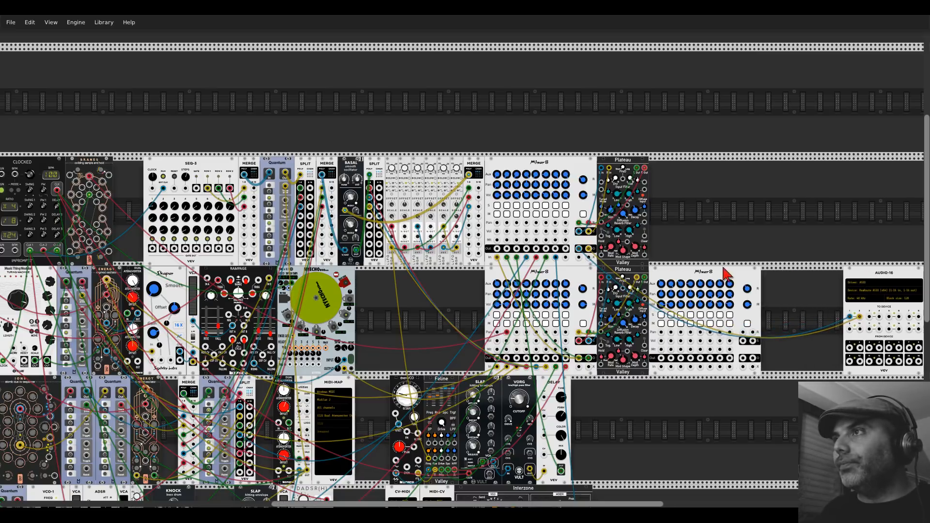
{"action": "key", "text": "ctrl+d"}
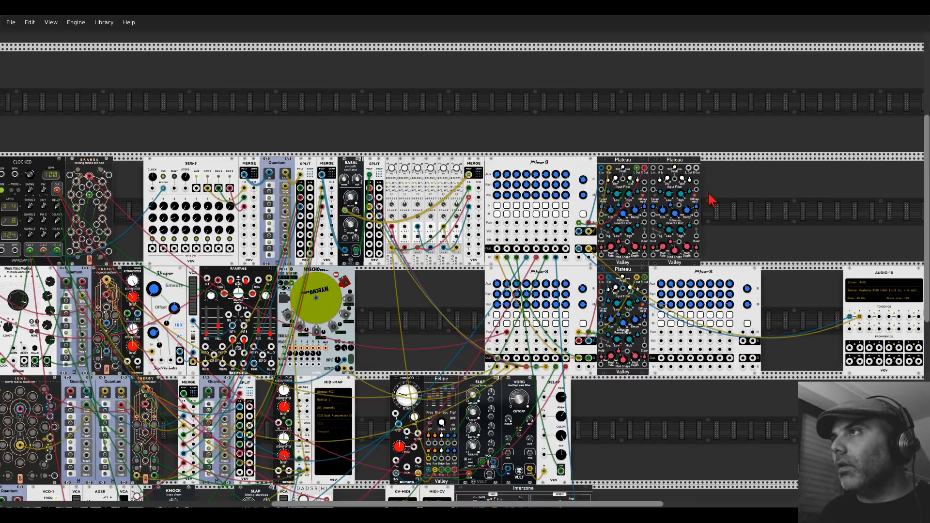
{"action": "left_click_drag", "start_coordinate": [681, 162], "coordinate": [809, 277]}
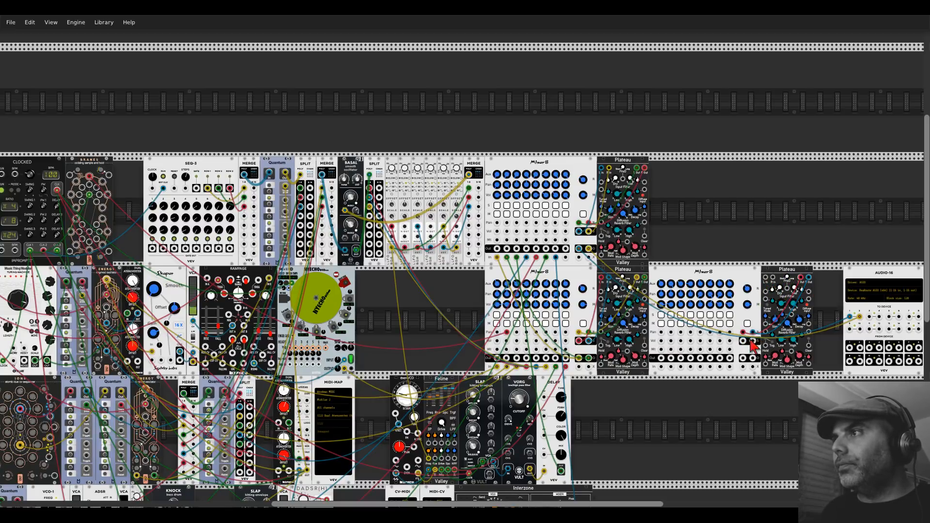
Step: Patch the new Mixer8's sends and returns to its adjacent Plateau and initialize that Mixer8
{"action": "mouse_move", "coordinate": [745, 341]}
{"action": "left_mouse_down"}
{"action": "mouse_move", "coordinate": [766, 277]}
{"action": "mouse_move", "coordinate": [753, 341]}
{"action": "left_mouse_up"}
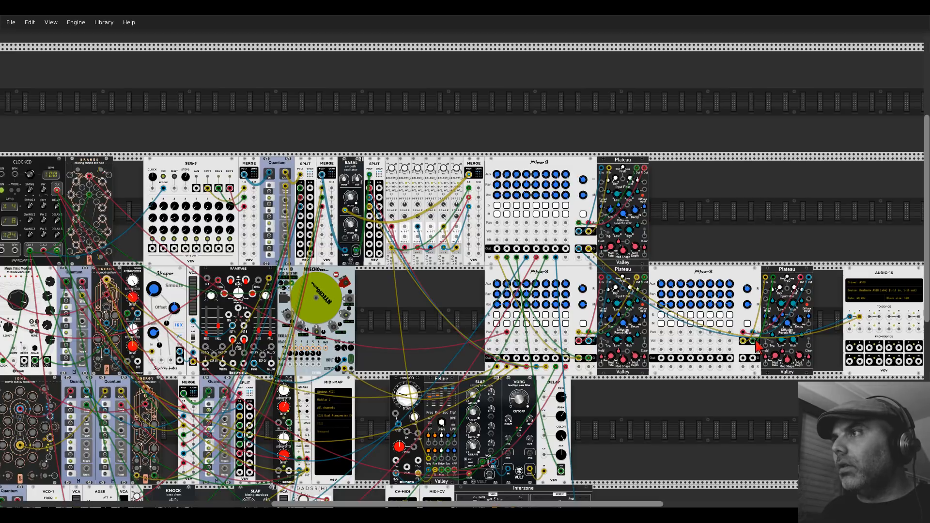
{"action": "right_click", "coordinate": [677, 271]}
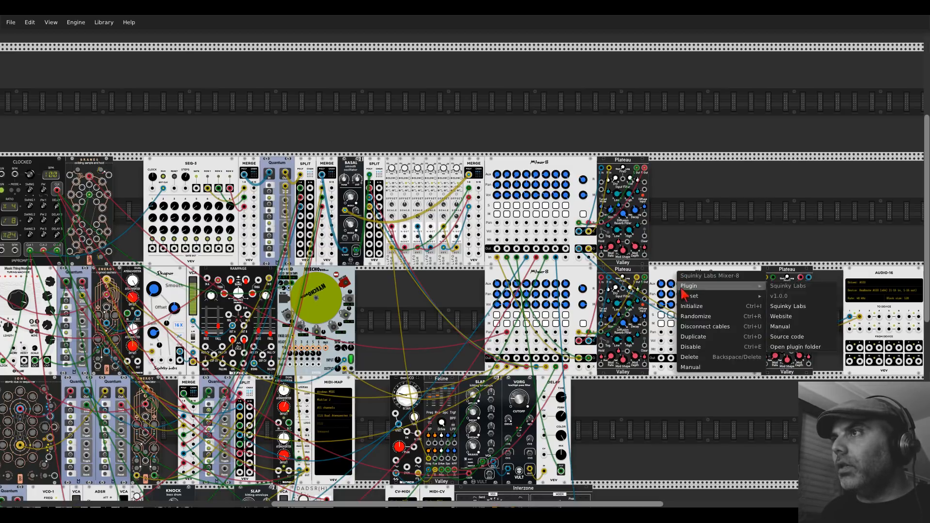
{"action": "left_click", "coordinate": [684, 305]}
Step: Disconnect the cables from AUDIO-16 inputs 1 and 2 and patch the new Mixer8's main outputs into them
{"action": "scroll", "coordinate": [678, 327], "scroll_direction": "up", "scroll_amount": 6, "text": "ctrl"}
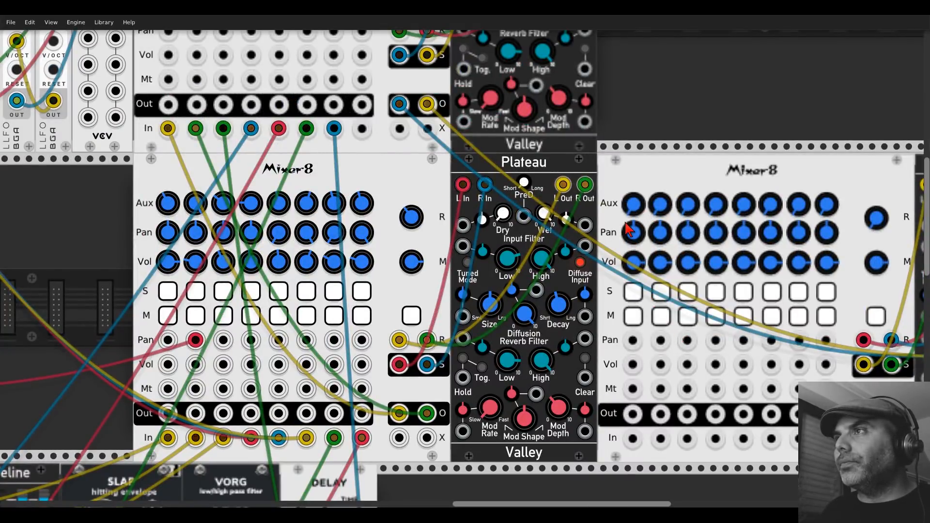
{"action": "scroll", "coordinate": [725, 282], "scroll_direction": "right", "scroll_amount": 3}
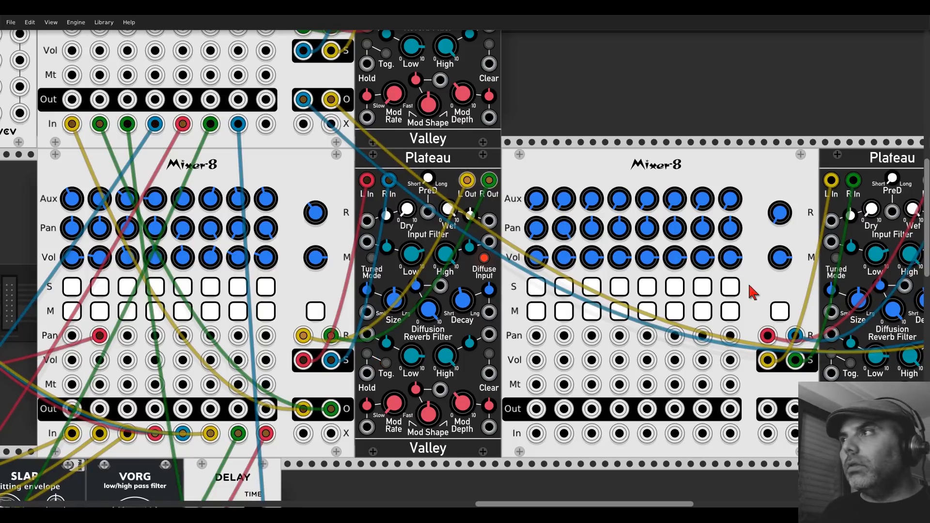
{"action": "scroll", "coordinate": [586, 280], "scroll_direction": "right", "scroll_amount": 4}
{"action": "scroll", "coordinate": [586, 280], "scroll_direction": "right", "scroll_amount": 4}
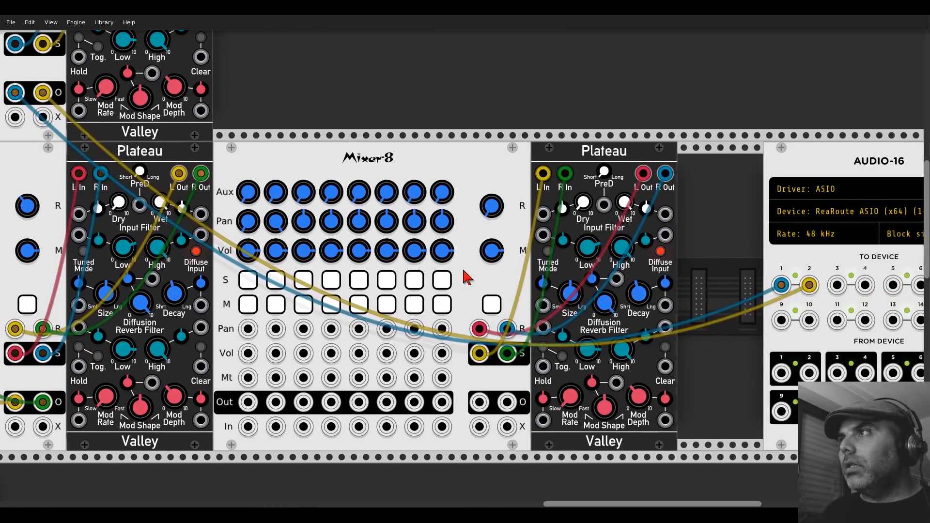
{"action": "right_click", "coordinate": [783, 283]}
{"action": "right_click", "coordinate": [809, 286]}
{"action": "left_click_drag", "start_coordinate": [781, 285], "coordinate": [809, 286]}
Step: Patch the upper Mixer8's two main outputs into inputs 1 and 2 of the new Mixer8
{"action": "scroll", "coordinate": [688, 272], "scroll_direction": "left", "scroll_amount": 6}
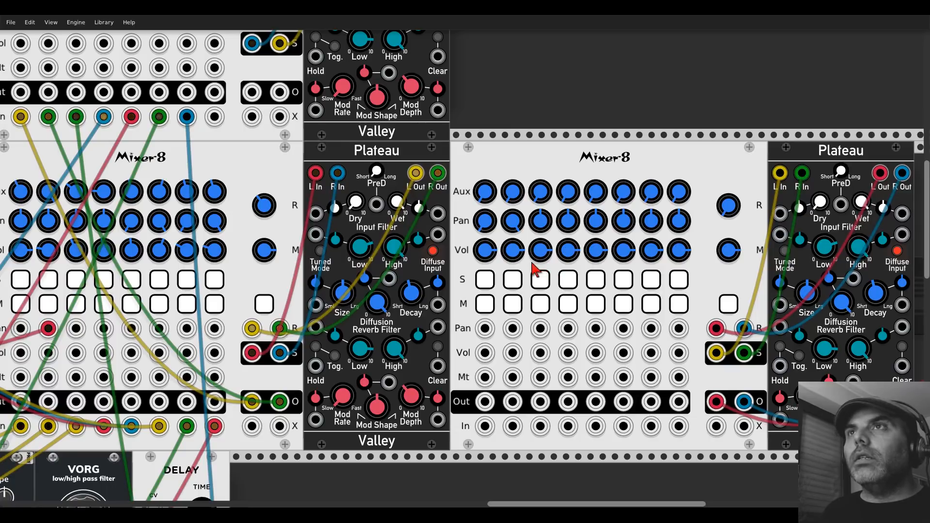
{"action": "scroll", "coordinate": [489, 184], "scroll_direction": "left", "scroll_amount": 3}
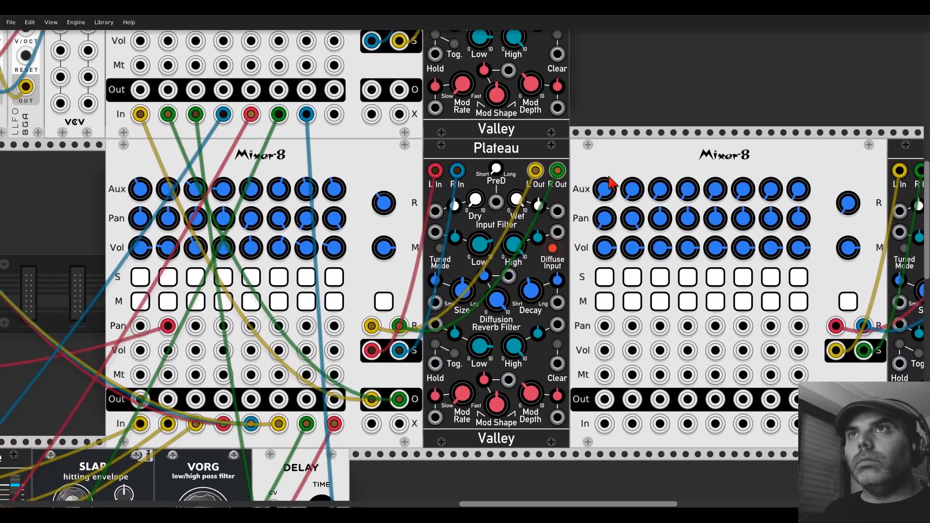
{"action": "scroll", "coordinate": [609, 183], "scroll_direction": "up", "scroll_amount": 5}
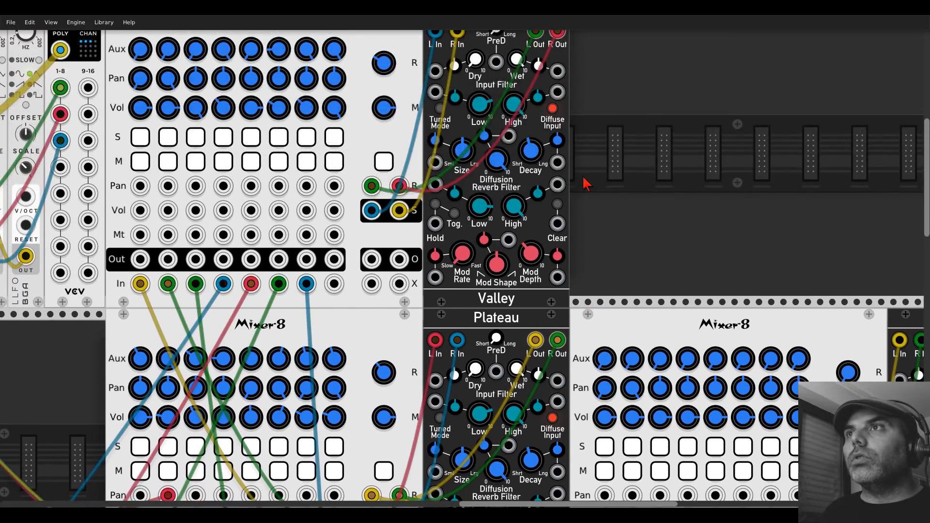
{"action": "scroll", "coordinate": [387, 218], "scroll_direction": "down", "scroll_amount": 3}
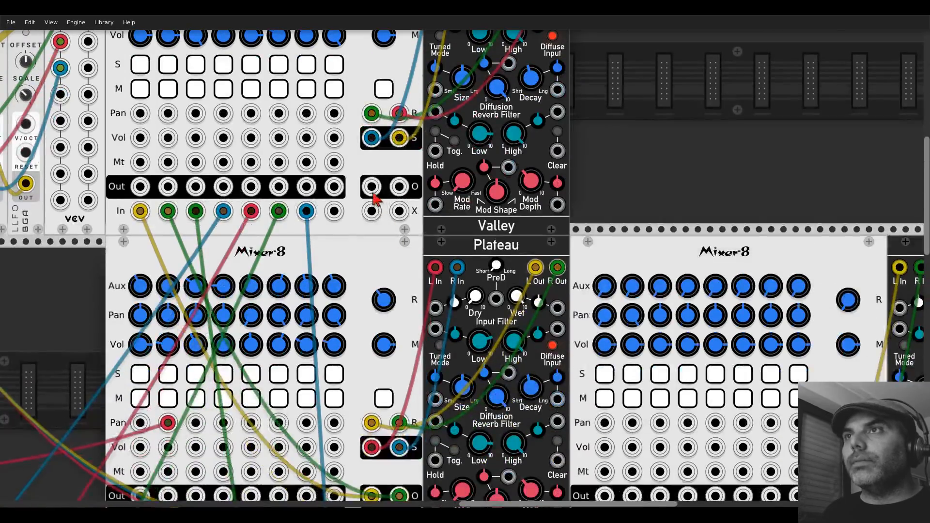
{"action": "left_click_drag", "start_coordinate": [371, 186], "coordinate": [399, 90]}
{"action": "scroll", "coordinate": [606, 465], "scroll_direction": "down", "scroll_amount": 2}
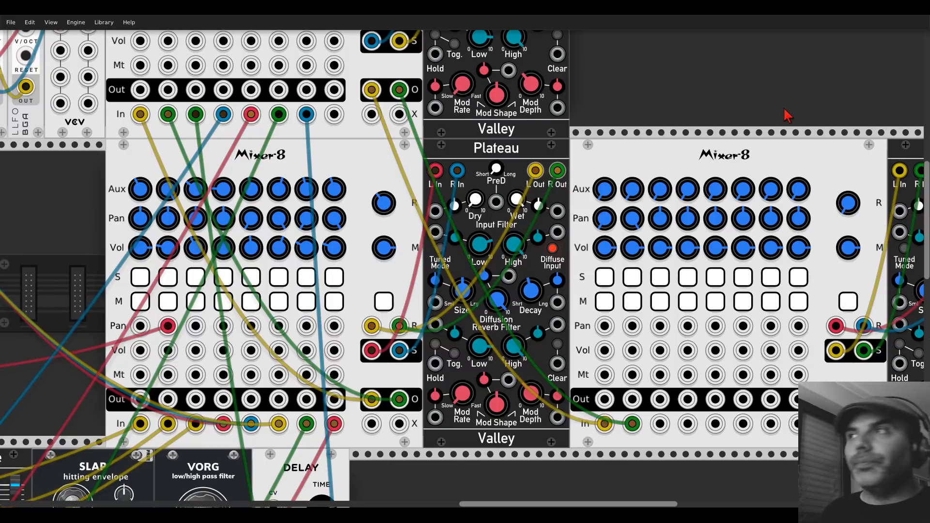
Step: Add Count Modula's 8 Step Trigger Sequencer in the free rack space after the DELAY module
{"action": "scroll", "coordinate": [785, 114], "scroll_direction": "down", "scroll_amount": 4}
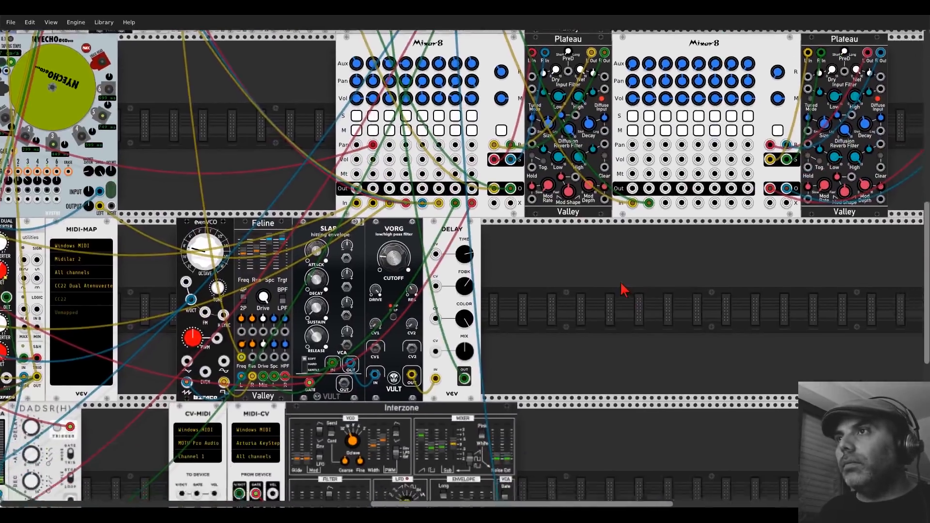
{"action": "scroll", "coordinate": [644, 271], "scroll_direction": "down", "scroll_amount": 3}
{"action": "right_click", "coordinate": [680, 251]}
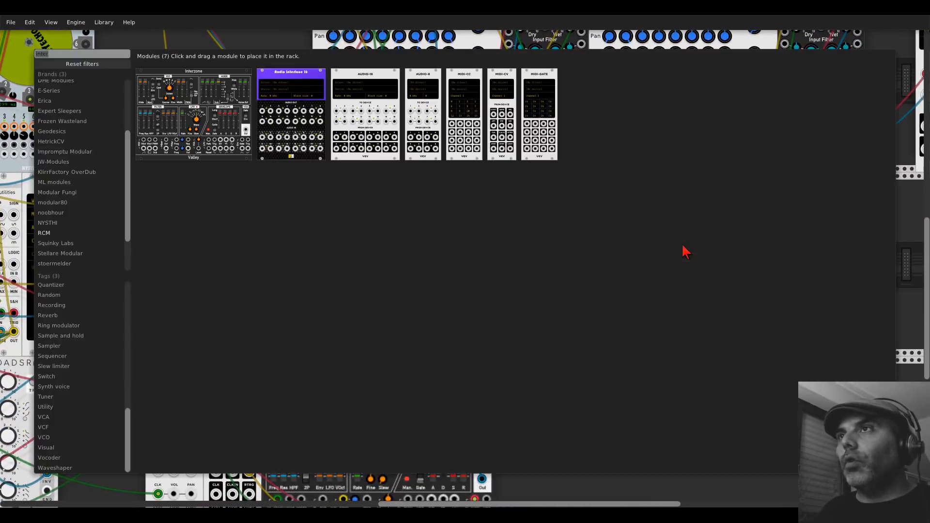
{"action": "key", "text": "BackSpace"}
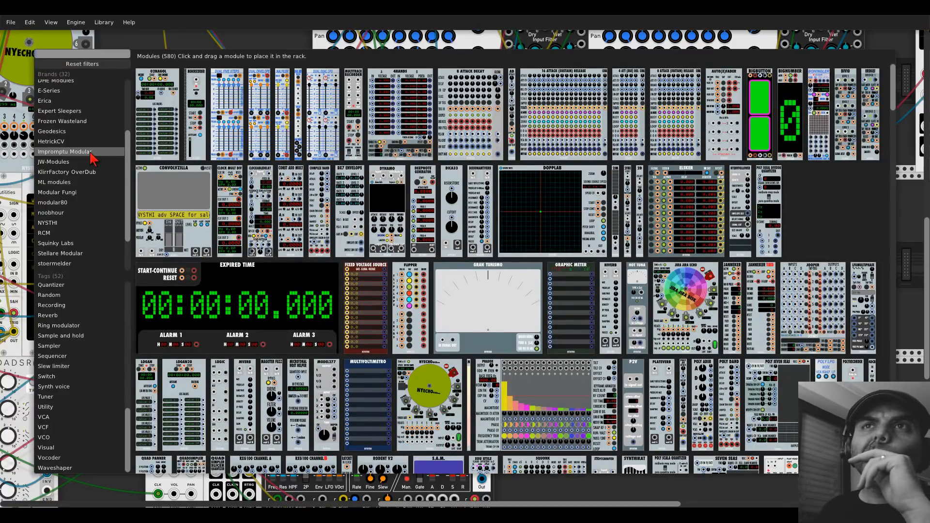
{"action": "scroll", "coordinate": [92, 158], "scroll_direction": "up", "scroll_amount": 1}
{"action": "scroll", "coordinate": [90, 150], "scroll_direction": "up", "scroll_amount": 1}
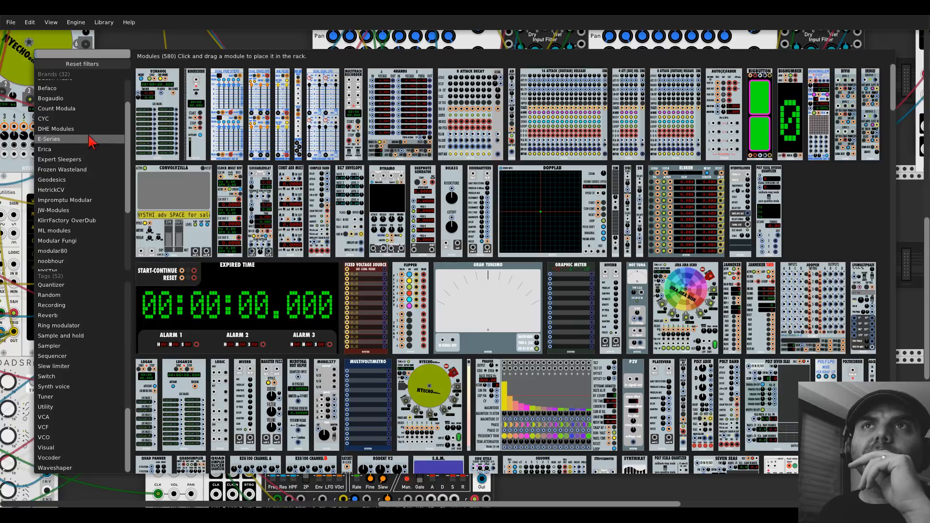
{"action": "left_click", "coordinate": [80, 112]}
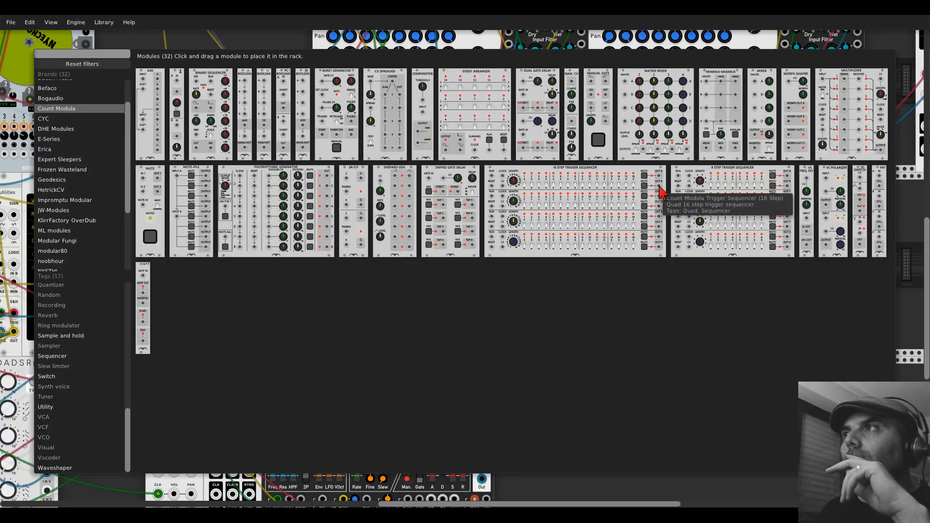
{"action": "left_click_drag", "start_coordinate": [678, 191], "coordinate": [616, 209]}
Step: Find FM-OP by searching for "fm", place it after the trigger sequencer, and duplicate it twice for three in a row
{"action": "scroll", "coordinate": [678, 222], "scroll_direction": "right", "scroll_amount": 5}
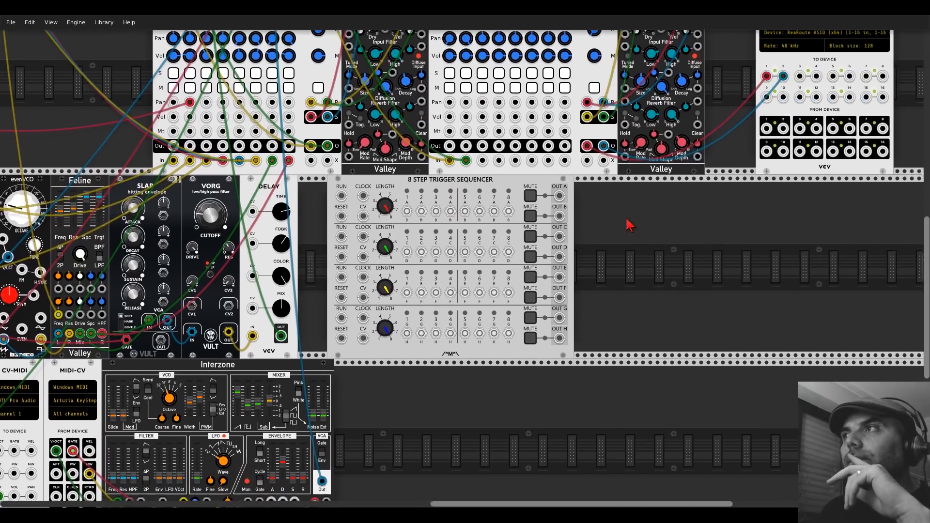
{"action": "right_click", "coordinate": [624, 219]}
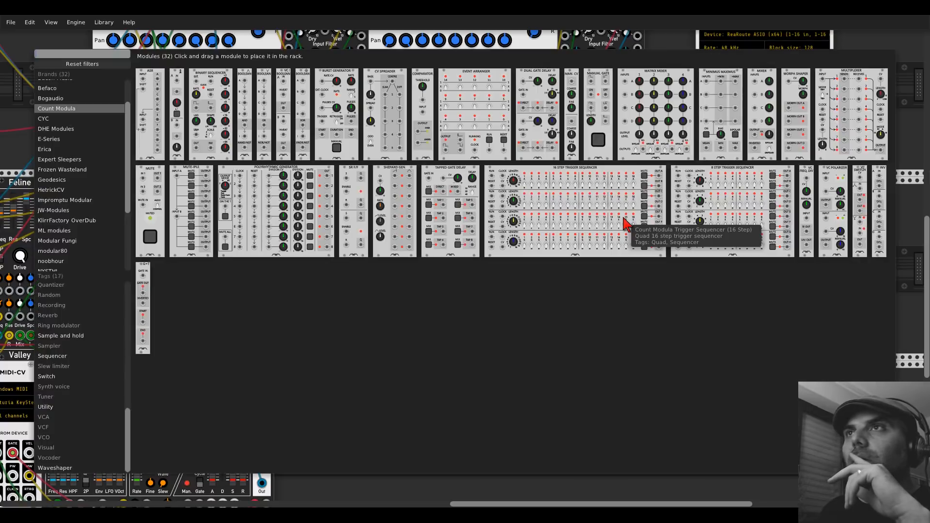
{"action": "left_click", "coordinate": [53, 63]}
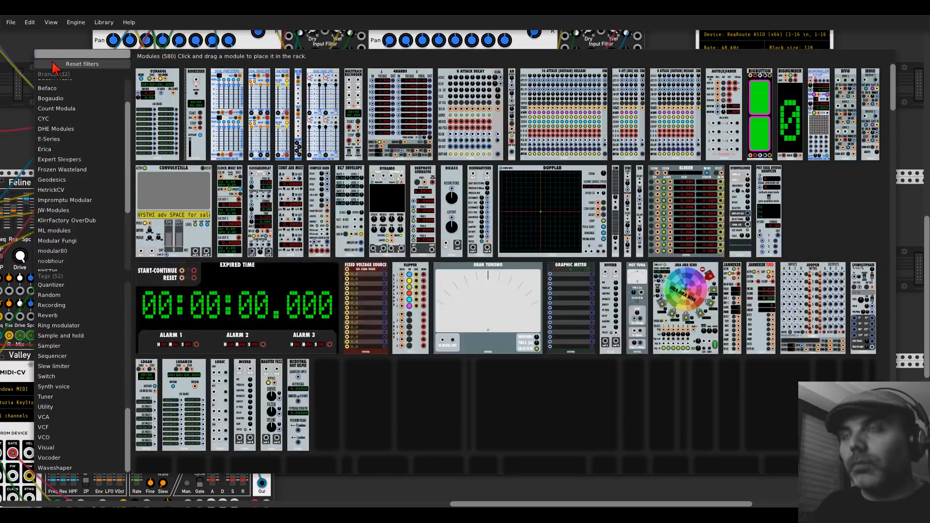
{"action": "type", "text": "fm"}
{"action": "left_click_drag", "start_coordinate": [151, 80], "coordinate": [570, 231]}
{"action": "key", "text": "ctrl+d"}
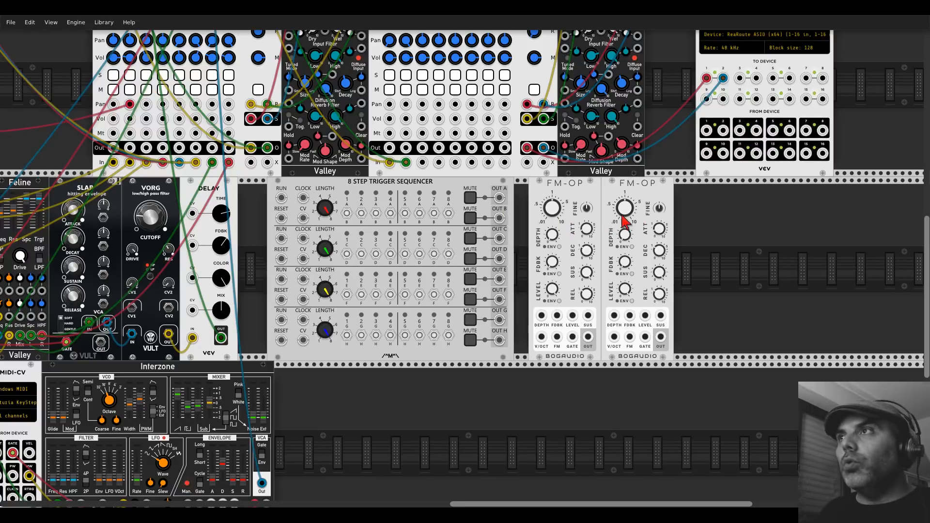
{"action": "key", "text": "ctrl+d"}
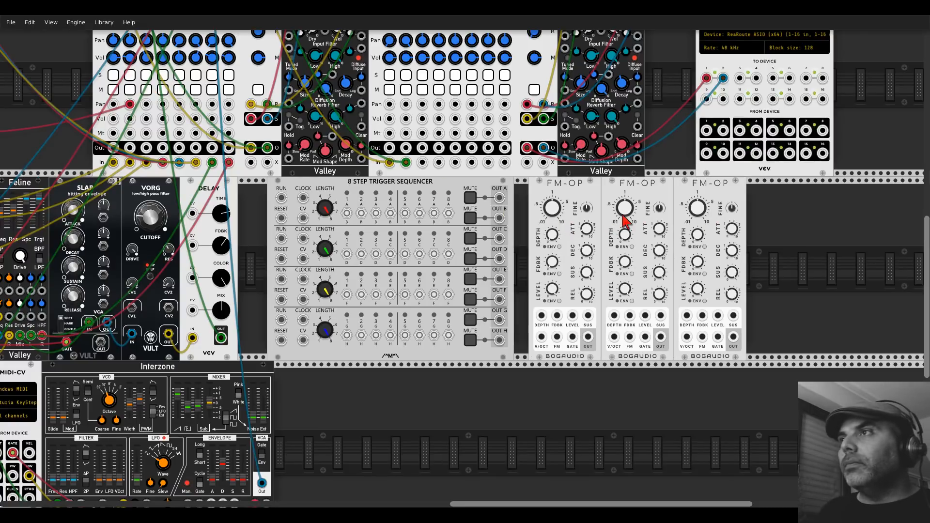
Step: Try patching the three FM-OP outputs into inputs 3 to 5 of the new Mixer8, and unplug them again
{"action": "scroll", "coordinate": [579, 238], "scroll_direction": "up", "scroll_amount": 2}
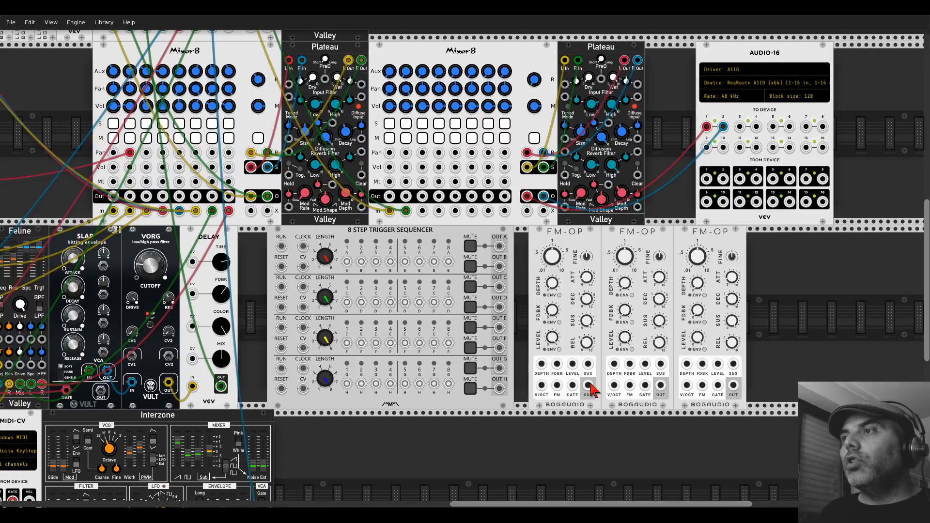
{"action": "left_click_drag", "start_coordinate": [589, 386], "coordinate": [423, 211]}
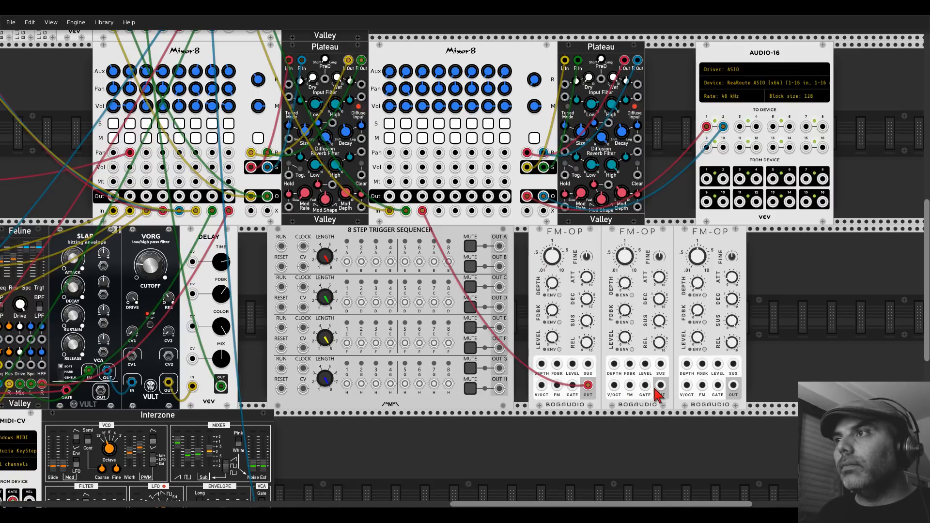
{"action": "left_click_drag", "start_coordinate": [661, 386], "coordinate": [439, 212]}
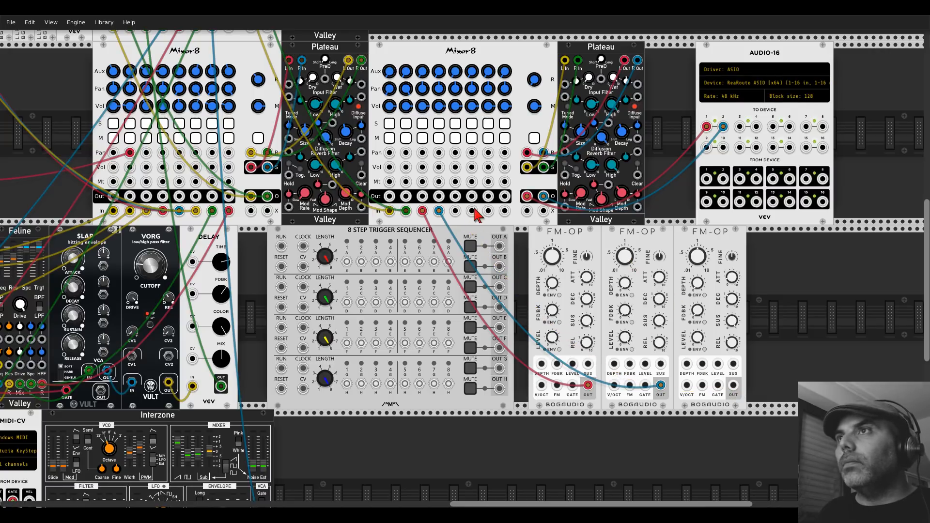
{"action": "left_click_drag", "start_coordinate": [456, 210], "coordinate": [733, 385]}
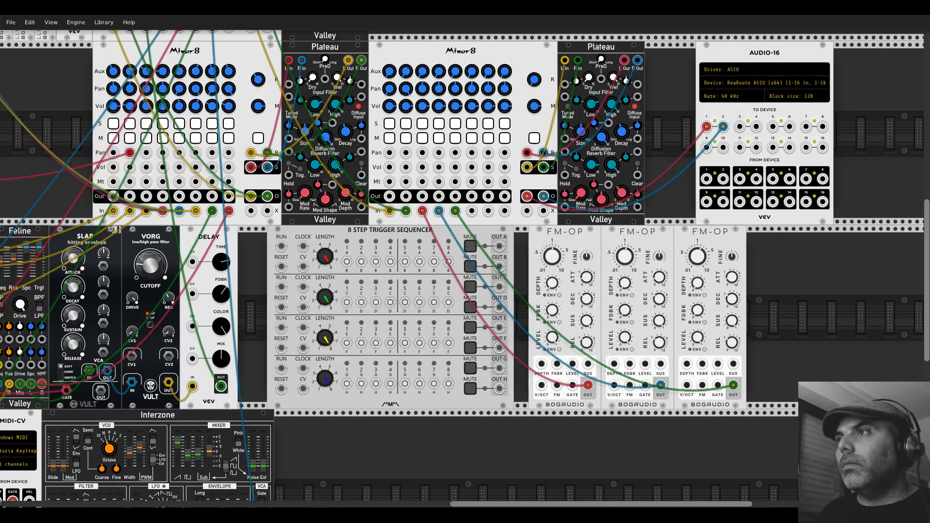
{"action": "right_click", "coordinate": [423, 211]}
{"action": "right_click", "coordinate": [439, 211]}
{"action": "right_click", "coordinate": [456, 211]}
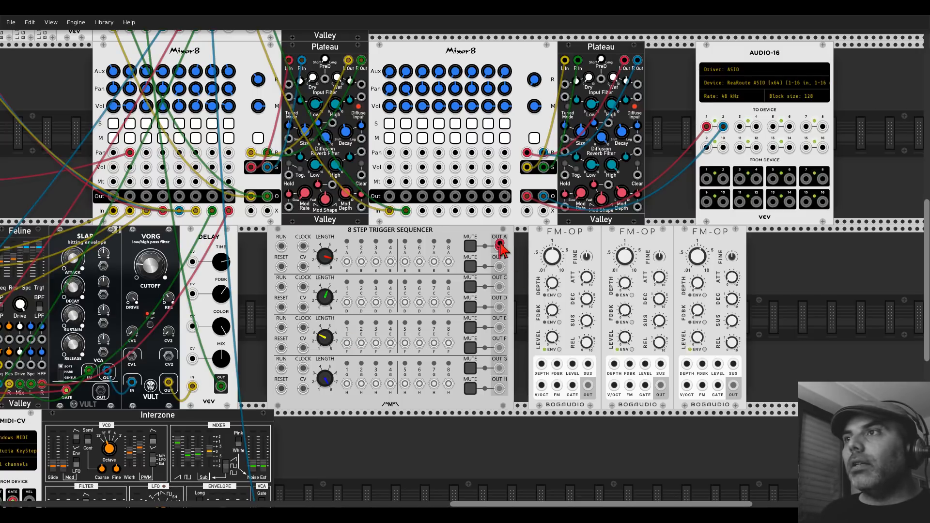
Step: Patch the trigger sequencer's outputs A, C and E to the gate inputs of the first, second and third FM-OP
{"action": "left_click_drag", "start_coordinate": [500, 247], "coordinate": [572, 385]}
{"action": "left_click_drag", "start_coordinate": [499, 287], "coordinate": [644, 385]}
{"action": "left_click_drag", "start_coordinate": [499, 328], "coordinate": [717, 385]}
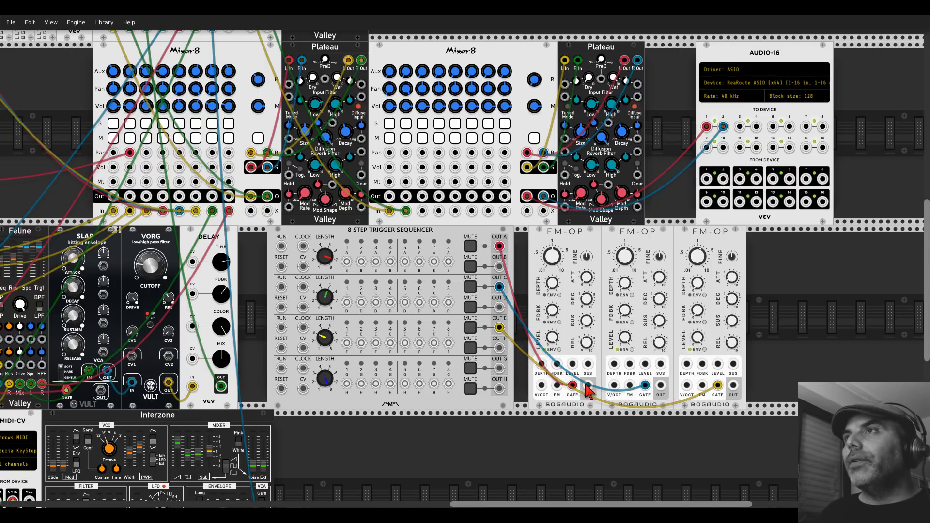
Step: Connect the outputs of the three FM-OPs to inputs 3, 4 and 5 of the new Mixer8
{"action": "left_click_drag", "start_coordinate": [588, 385], "coordinate": [423, 211]}
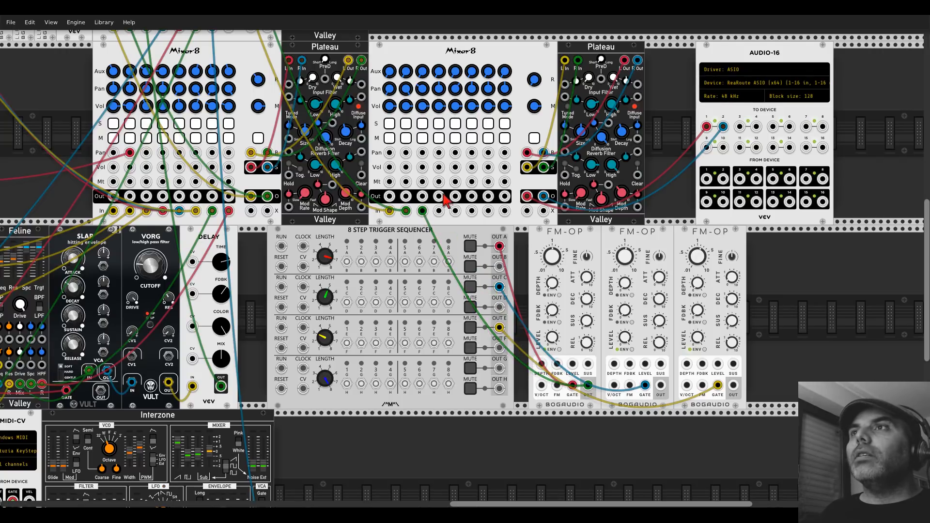
{"action": "left_click_drag", "start_coordinate": [439, 210], "coordinate": [661, 385]}
{"action": "left_click_drag", "start_coordinate": [734, 385], "coordinate": [455, 211]}
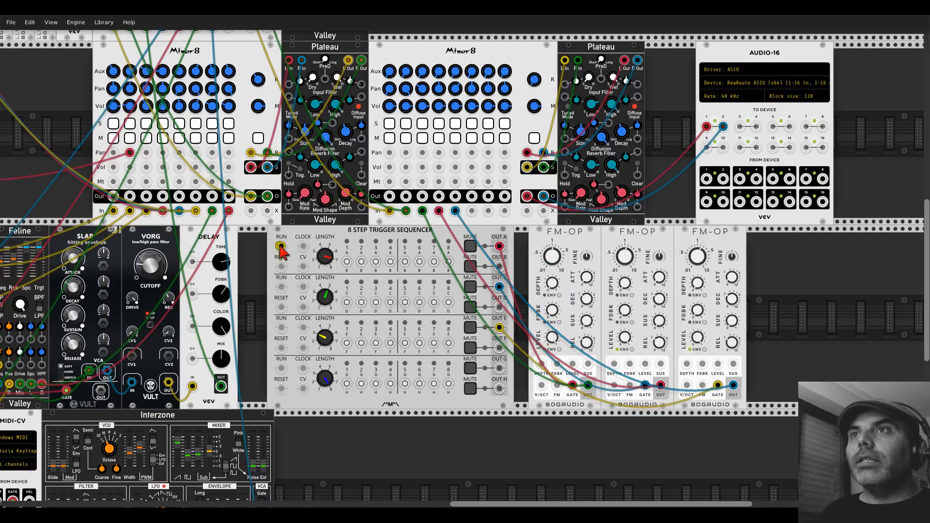
Step: Nudge the trigger sequencer towards the DELAY module and patch its first-row clock input to Clocked's CLK 1 output
{"action": "left_click_drag", "start_coordinate": [308, 248], "coordinate": [300, 248]}
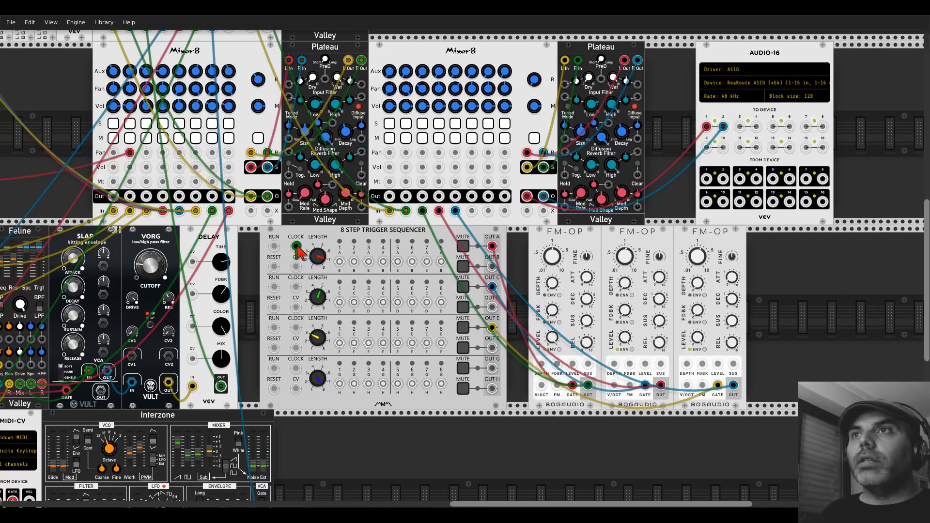
{"action": "scroll", "coordinate": [169, 203], "scroll_direction": "left", "scroll_amount": 10}
{"action": "scroll", "coordinate": [47, 162], "scroll_direction": "left", "scroll_amount": 8}
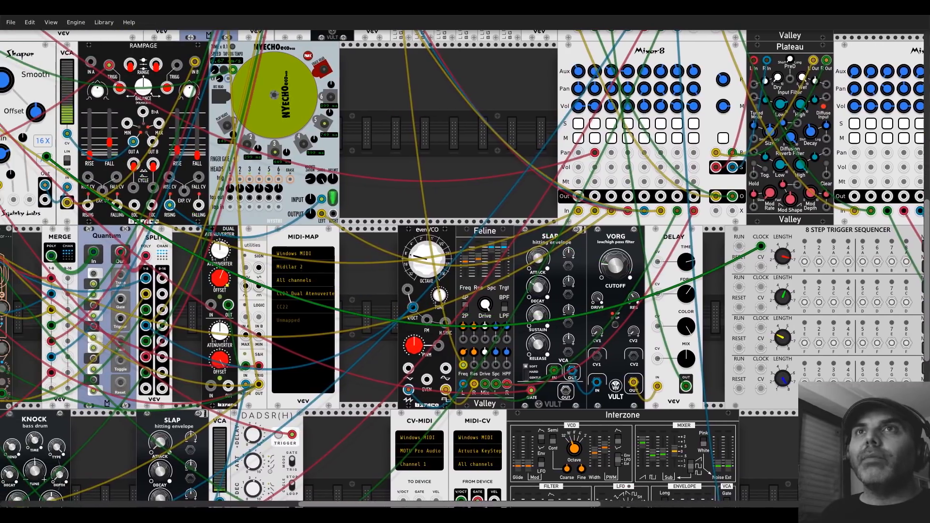
{"action": "scroll", "coordinate": [68, 163], "scroll_direction": "left", "scroll_amount": 3}
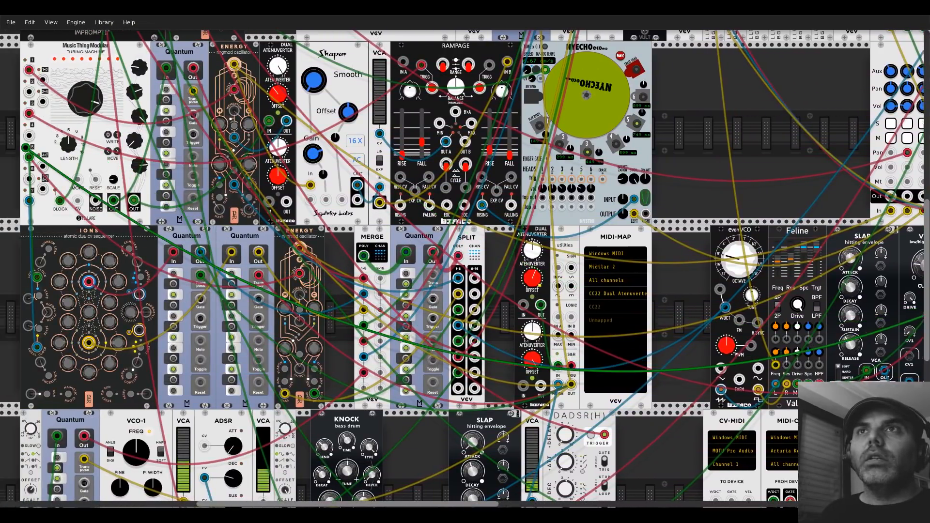
{"action": "scroll", "coordinate": [255, 158], "scroll_direction": "up", "scroll_amount": 4}
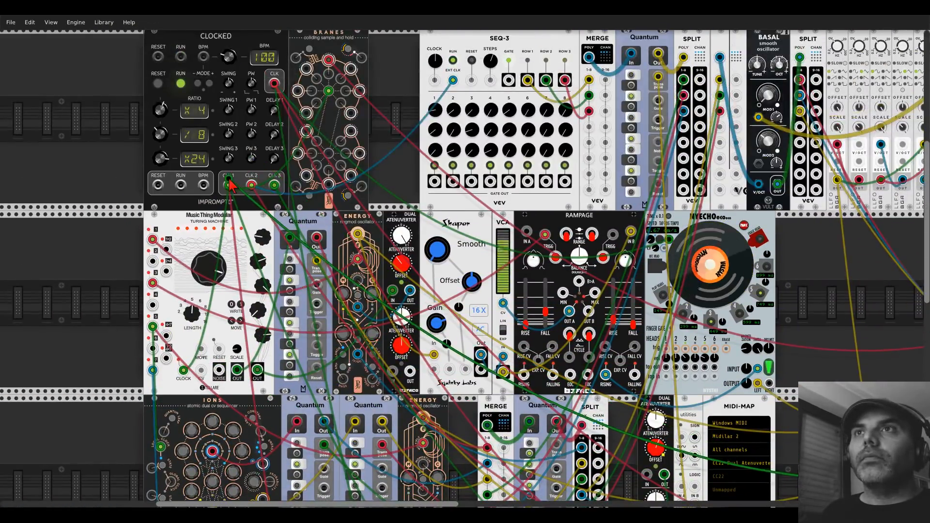
Step: Set the trigger sequencer's first row to B on step 4 and A on step 5, and activate step 1 for C and E
{"action": "scroll", "coordinate": [529, 213], "scroll_direction": "right", "scroll_amount": 17}
{"action": "scroll", "coordinate": [529, 213], "scroll_direction": "down", "scroll_amount": 6}
{"action": "scroll", "coordinate": [529, 213], "scroll_direction": "right", "scroll_amount": 3}
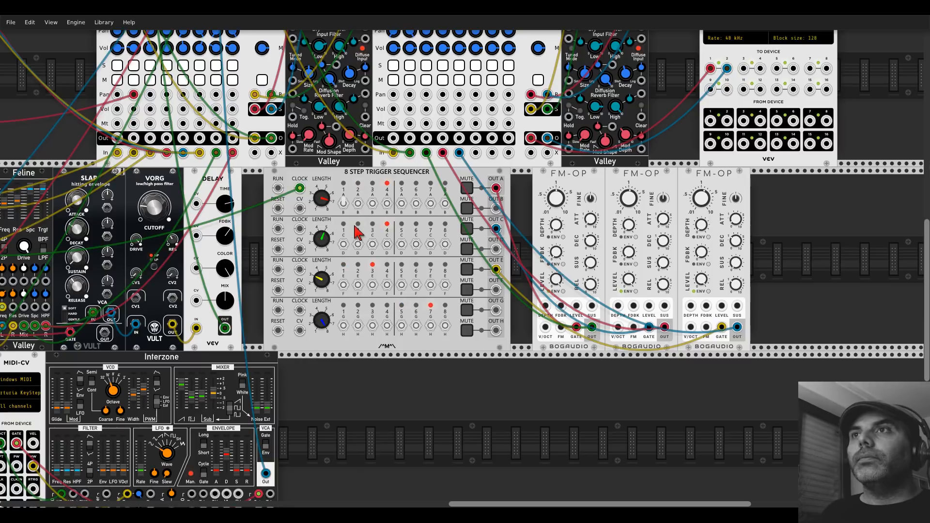
{"action": "left_click", "coordinate": [387, 204]}
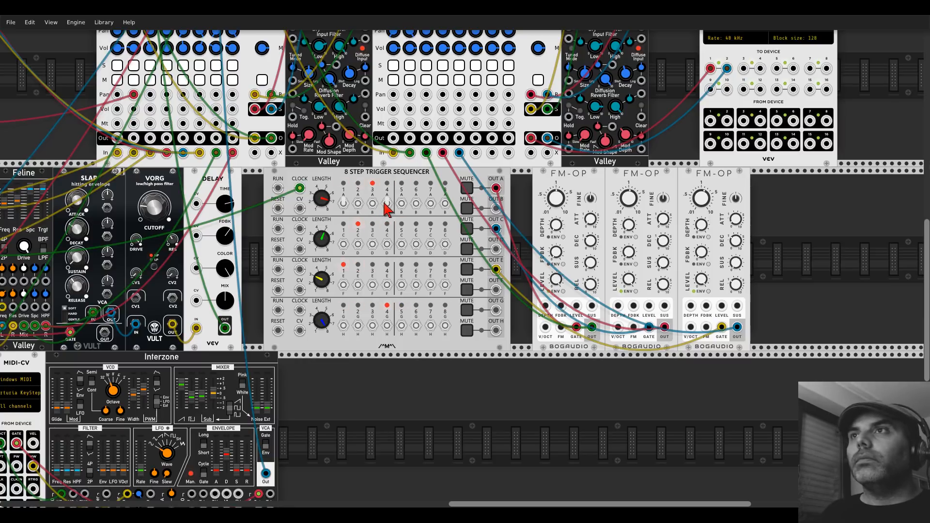
{"action": "left_click", "coordinate": [385, 202]}
{"action": "left_click", "coordinate": [402, 201]}
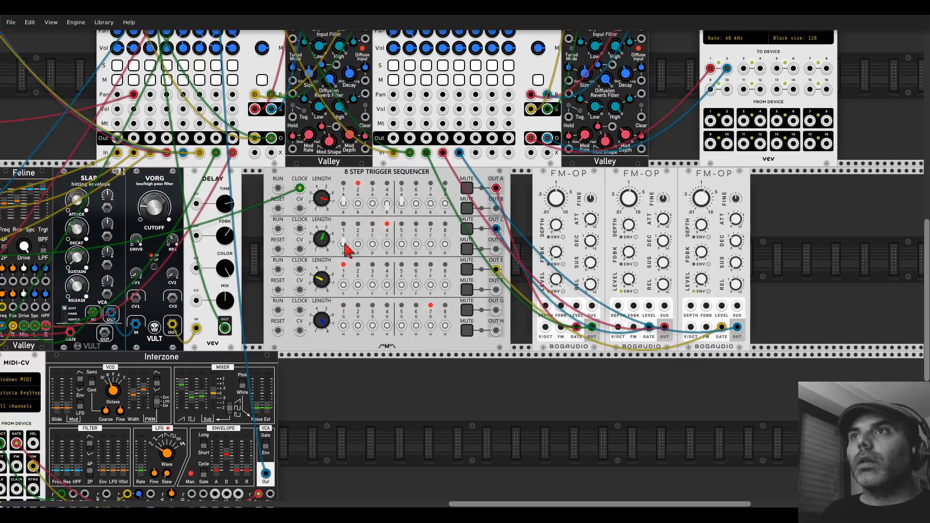
{"action": "left_click", "coordinate": [344, 286]}
Step: Add Erica's Black Octasource module beside the third FM-OP
{"action": "scroll", "coordinate": [429, 194], "scroll_direction": "up", "scroll_amount": 3}
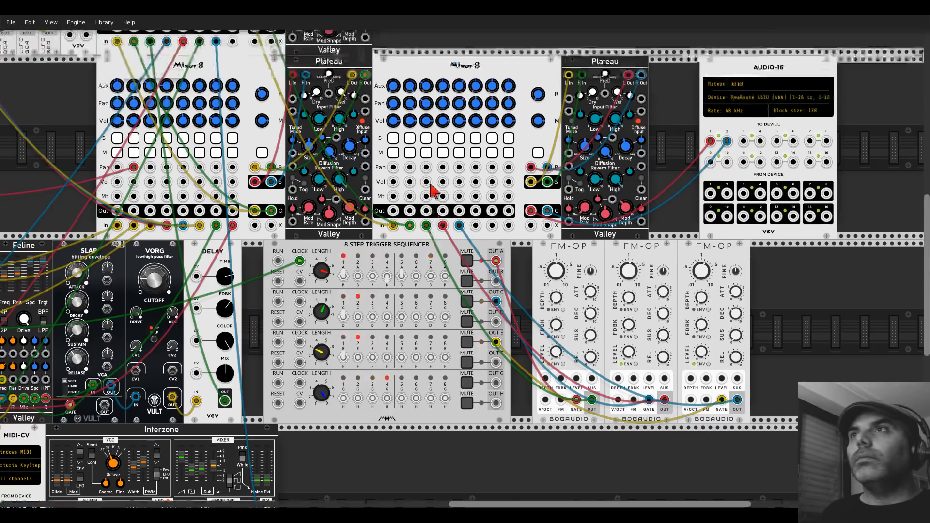
{"action": "scroll", "coordinate": [431, 187], "scroll_direction": "up", "scroll_amount": 3}
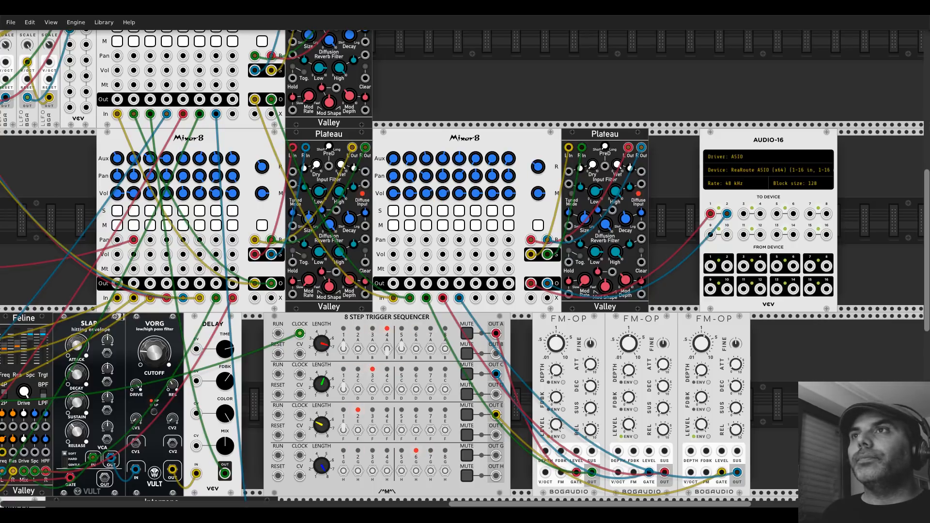
{"action": "scroll", "coordinate": [673, 317], "scroll_direction": "down", "scroll_amount": 5}
{"action": "right_click", "coordinate": [814, 265]}
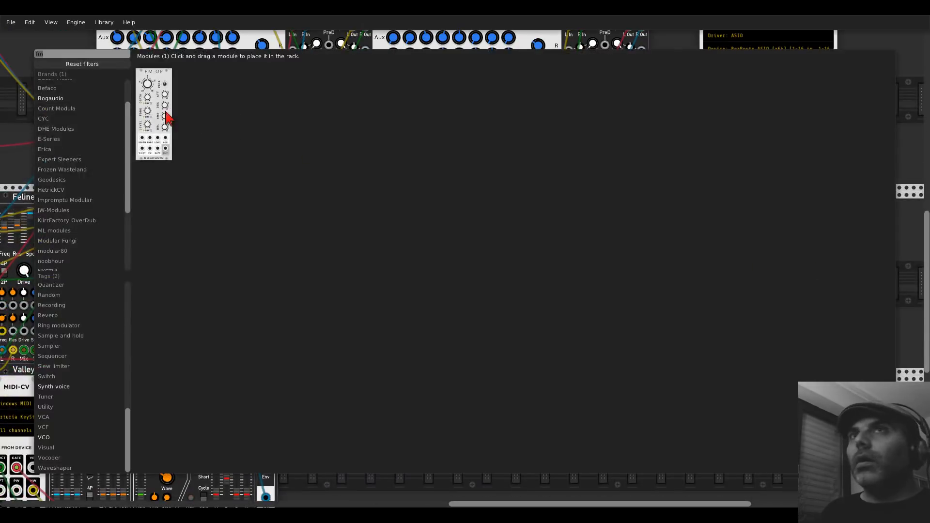
{"action": "left_click", "coordinate": [99, 65]}
{"action": "left_click", "coordinate": [68, 150]}
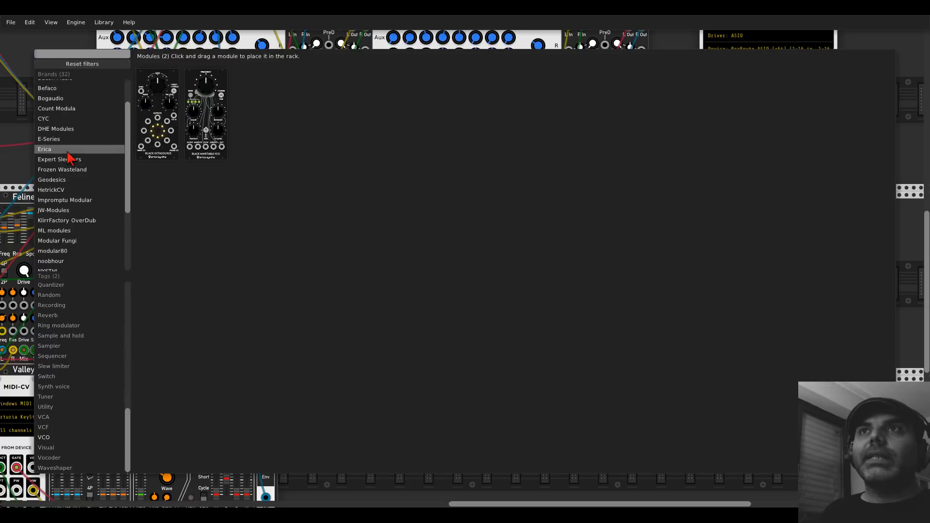
{"action": "left_click", "coordinate": [157, 114]}
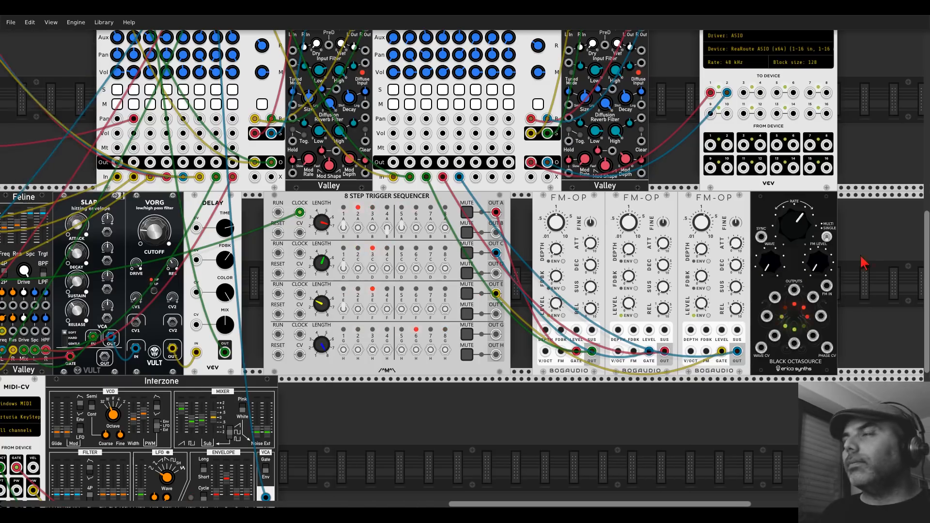
{"action": "scroll", "coordinate": [656, 259], "scroll_direction": "up", "scroll_amount": 2}
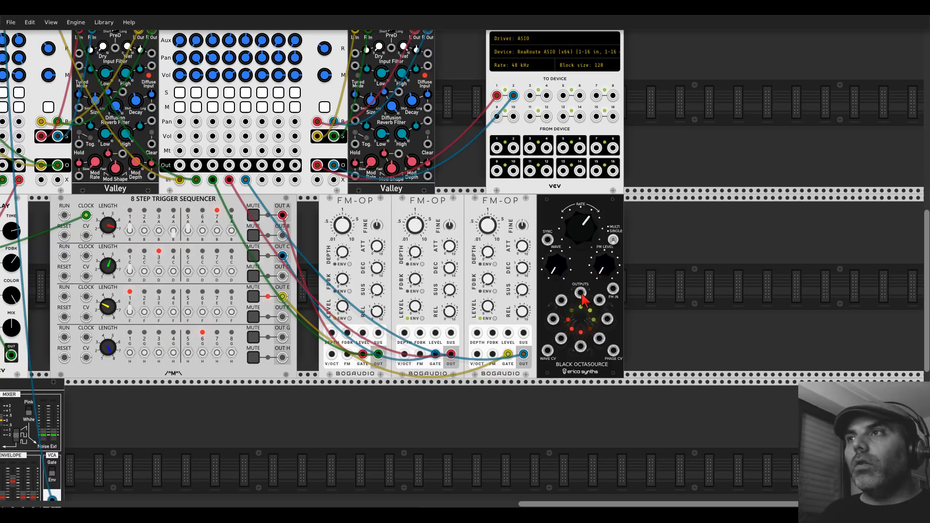
Step: Lower the Black Octasource's rate, try patching two of its outputs to the feedback inputs of the first two FM-OPs, and delete the module
{"action": "left_click_drag", "start_coordinate": [595, 216], "coordinate": [596, 237]}
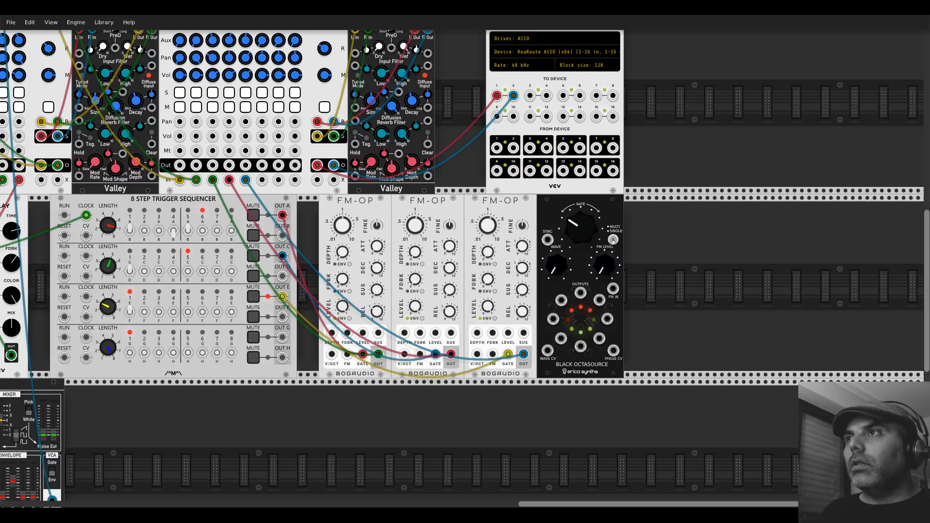
{"action": "left_click_drag", "start_coordinate": [580, 224], "coordinate": [581, 238]}
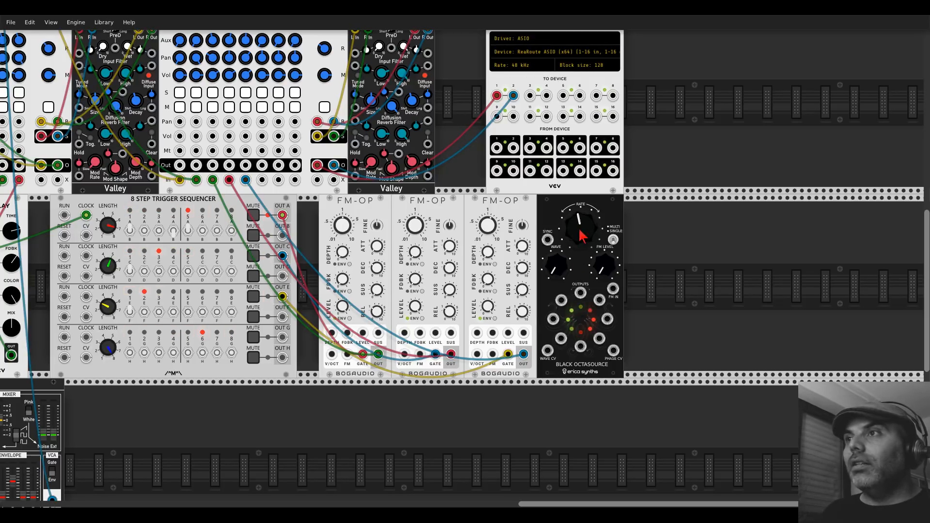
{"action": "left_click_drag", "start_coordinate": [580, 293], "coordinate": [349, 337]}
{"action": "left_click_drag", "start_coordinate": [420, 333], "coordinate": [599, 299]}
{"action": "right_click", "coordinate": [589, 209]}
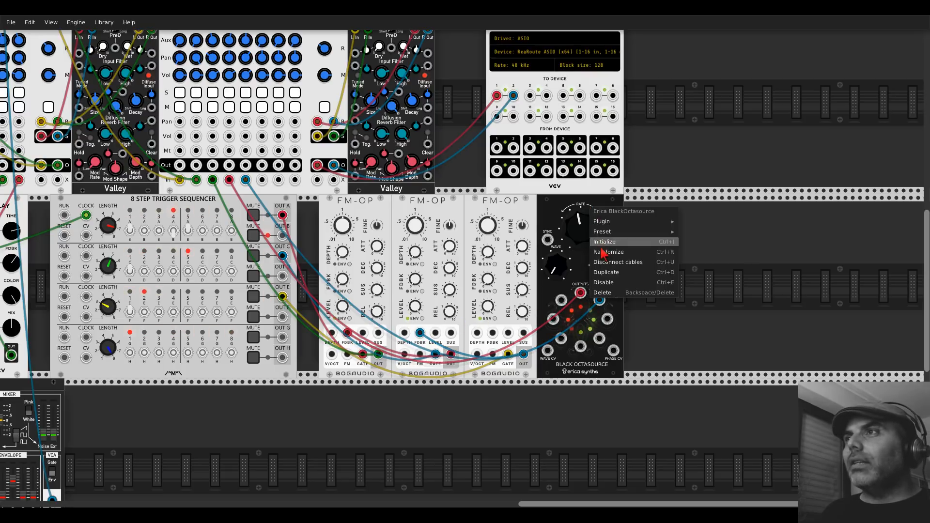
{"action": "left_click", "coordinate": [600, 293]}
Step: Find the Bogaudio 8FO in the module library and add it beside the third FM-OP
{"action": "right_click", "coordinate": [595, 284]}
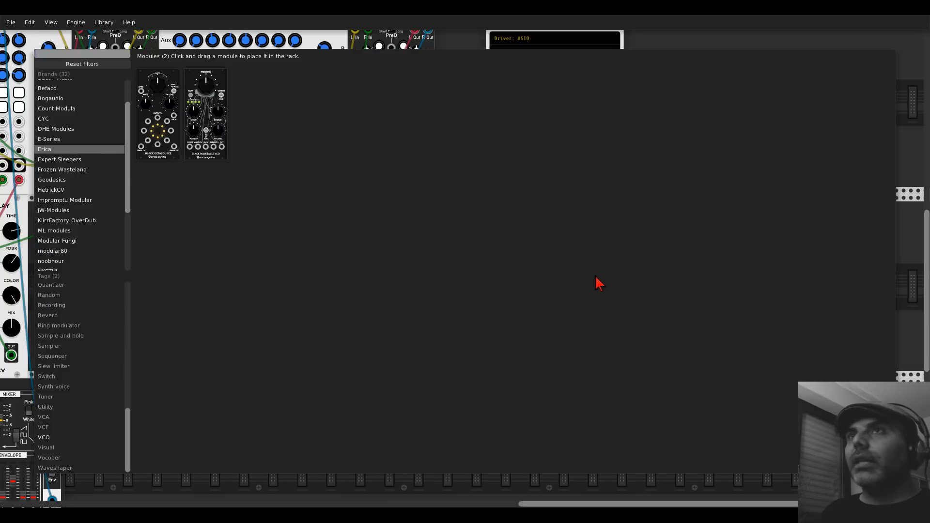
{"action": "left_click", "coordinate": [102, 68]}
{"action": "type", "text": "8fo"}
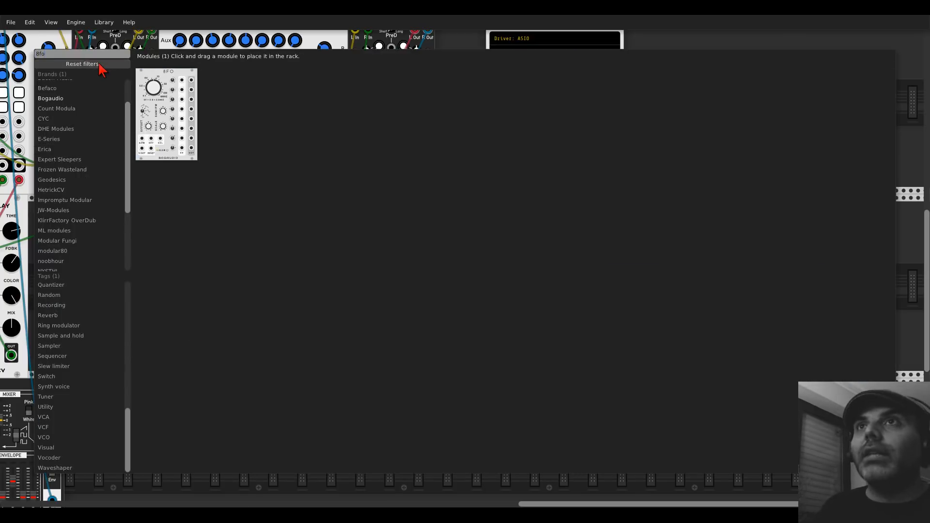
{"action": "key", "text": "Return"}
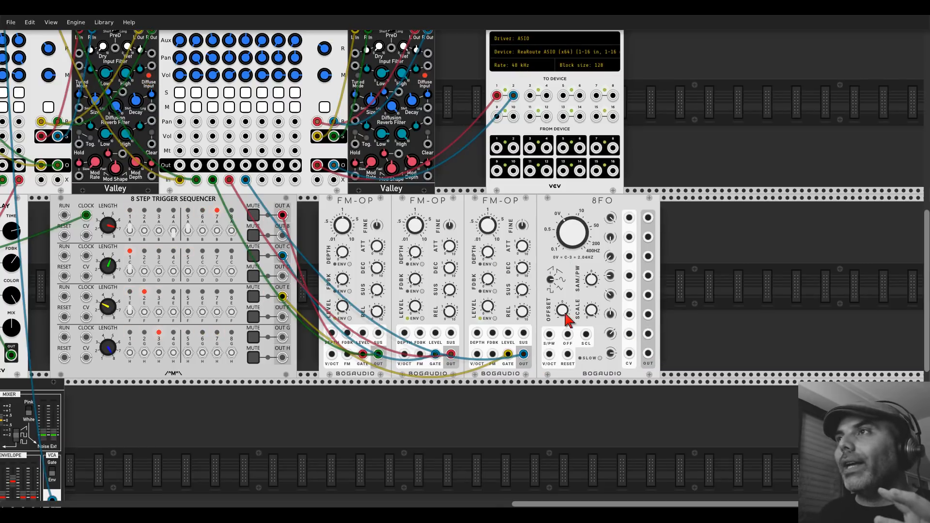
Step: Patch the 8FO's first, third and fifth outputs to the FDBK inputs of the first, second and third FM-OP
{"action": "left_click_drag", "start_coordinate": [648, 217], "coordinate": [347, 333]}
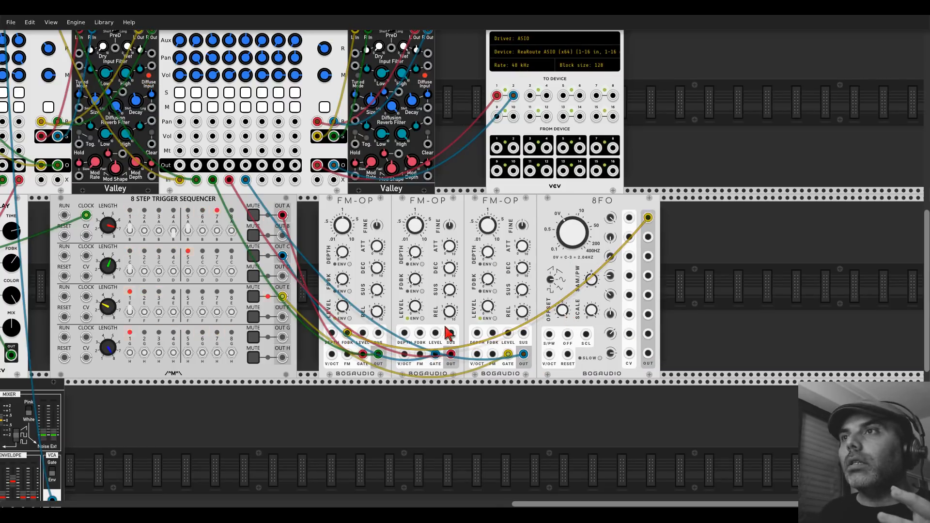
{"action": "left_click_drag", "start_coordinate": [420, 333], "coordinate": [648, 256]}
{"action": "left_click_drag", "start_coordinate": [648, 295], "coordinate": [496, 333]}
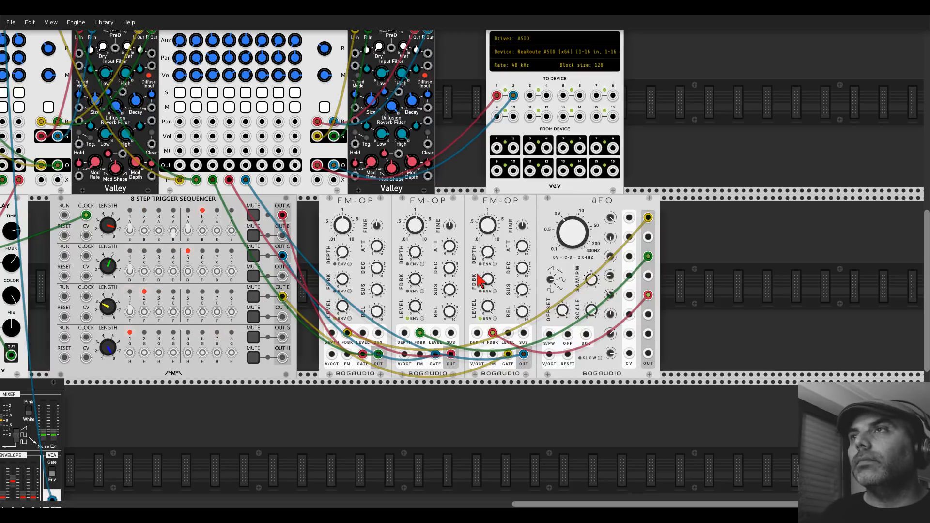
Step: Audition the three FM-OP voices by soloing channels 3, 4 and 5 of the new Mixer8 in turn, and clear the solo
{"action": "scroll", "coordinate": [216, 187], "scroll_direction": "up", "scroll_amount": 4}
{"action": "left_click", "coordinate": [214, 190]}
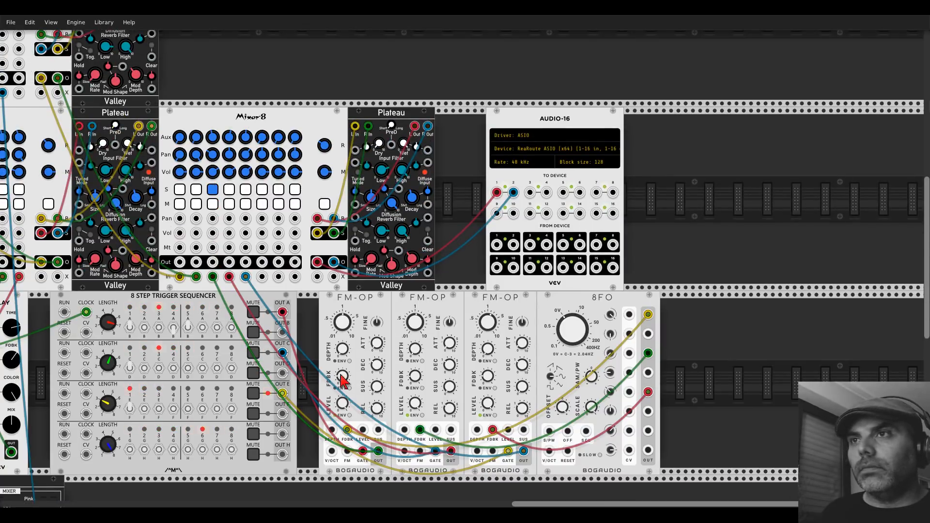
{"action": "left_click", "coordinate": [229, 190]}
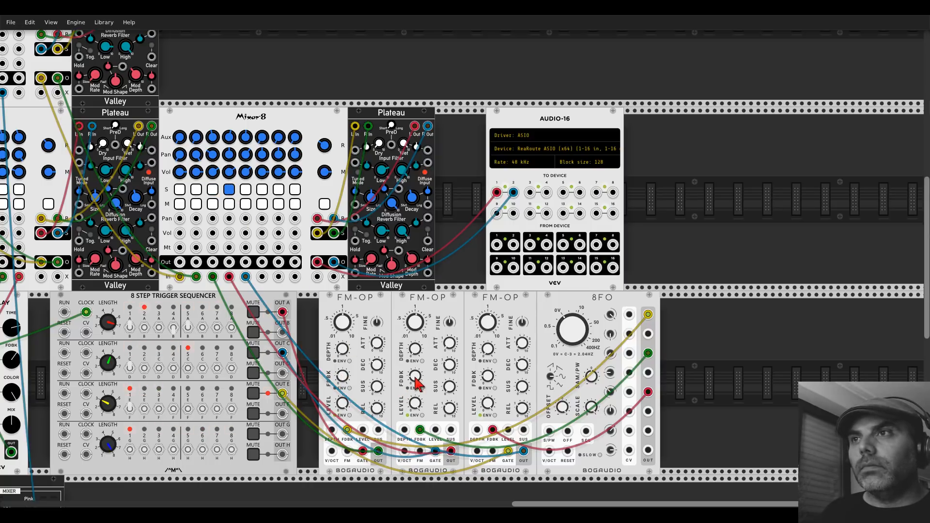
{"action": "left_click", "coordinate": [245, 189]}
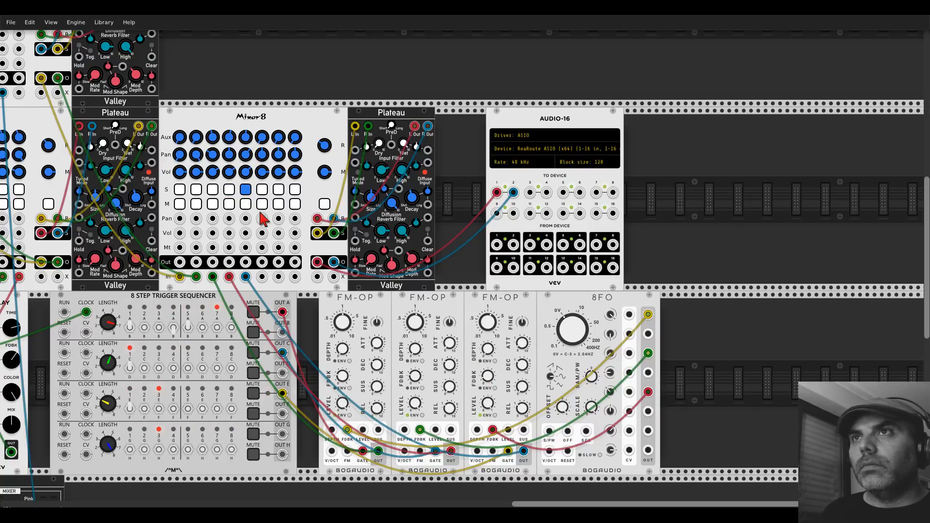
{"action": "left_click", "coordinate": [245, 189]}
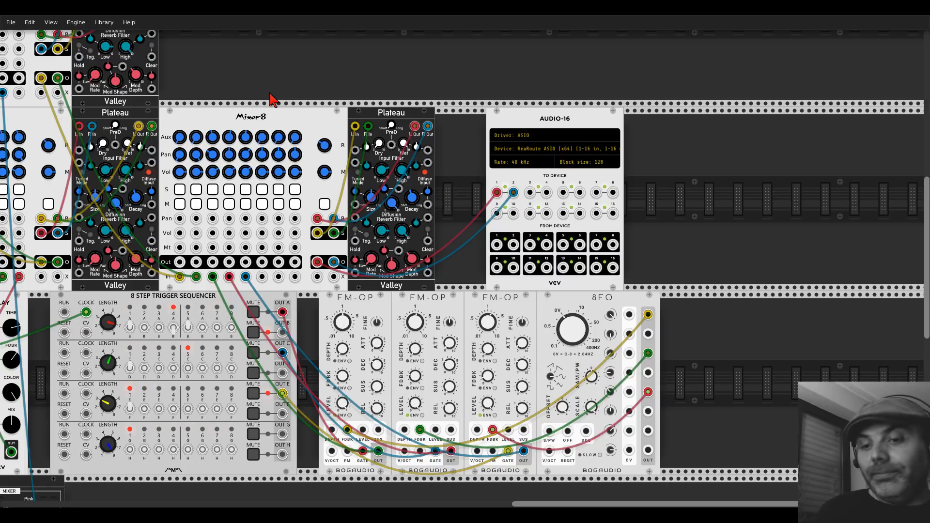
Step: Look over the whole rack and save the patch
{"action": "scroll", "coordinate": [270, 99], "scroll_direction": "down", "scroll_amount": 5}
{"action": "scroll", "coordinate": [461, 97], "scroll_direction": "up", "scroll_amount": 4}
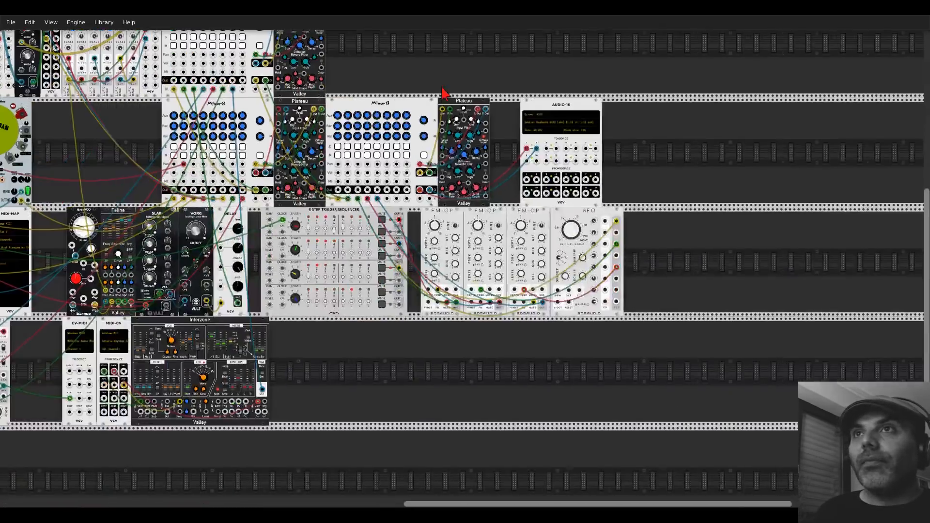
{"action": "scroll", "coordinate": [804, 121], "scroll_direction": "down", "scroll_amount": 4}
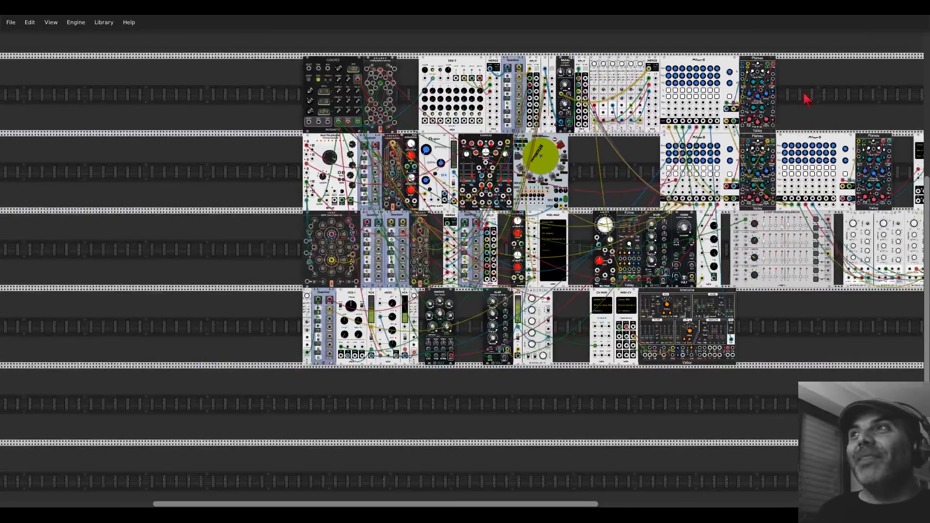
{"action": "scroll", "coordinate": [676, 141], "scroll_direction": "up", "scroll_amount": 2}
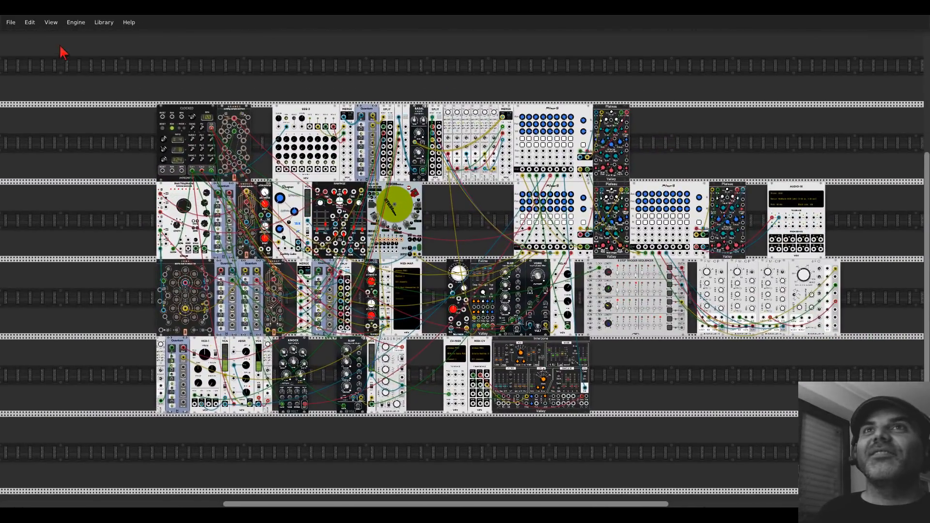
{"action": "left_click", "coordinate": [11, 22]}
{"action": "left_click", "coordinate": [17, 54]}
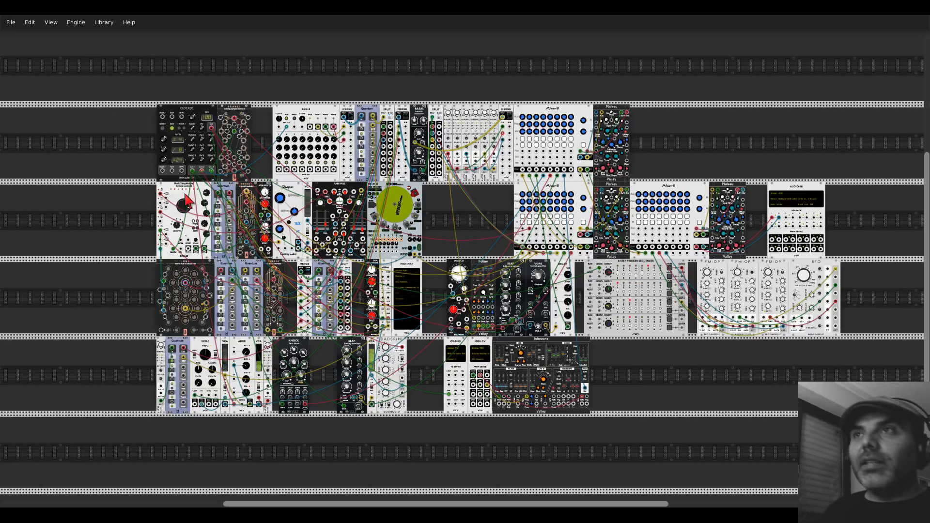
Step: Add the JW-Modules scope to the empty row beneath the Knock module and widen it until it ends near the Interzone's far edge
{"action": "scroll", "coordinate": [232, 249], "scroll_direction": "down", "scroll_amount": 8}
{"action": "right_click", "coordinate": [256, 309]}
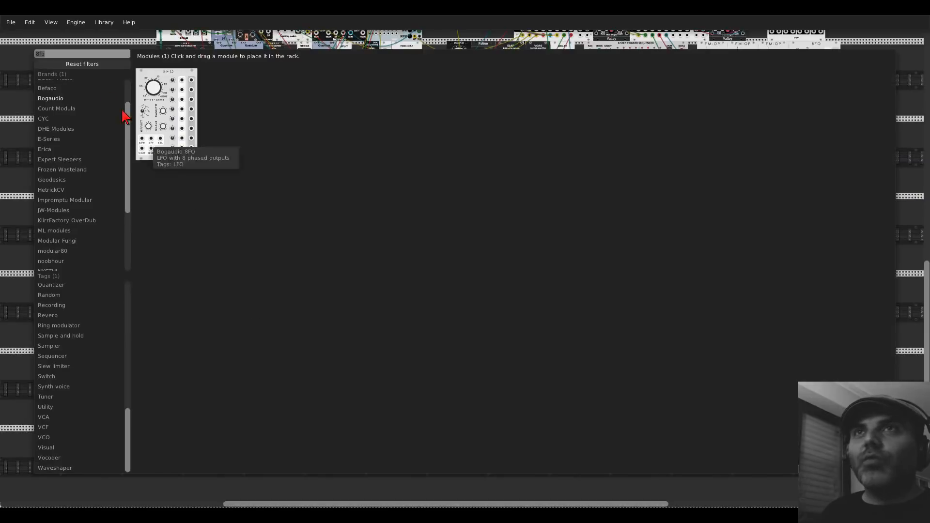
{"action": "left_click", "coordinate": [89, 65]}
{"action": "type", "text": "jw"}
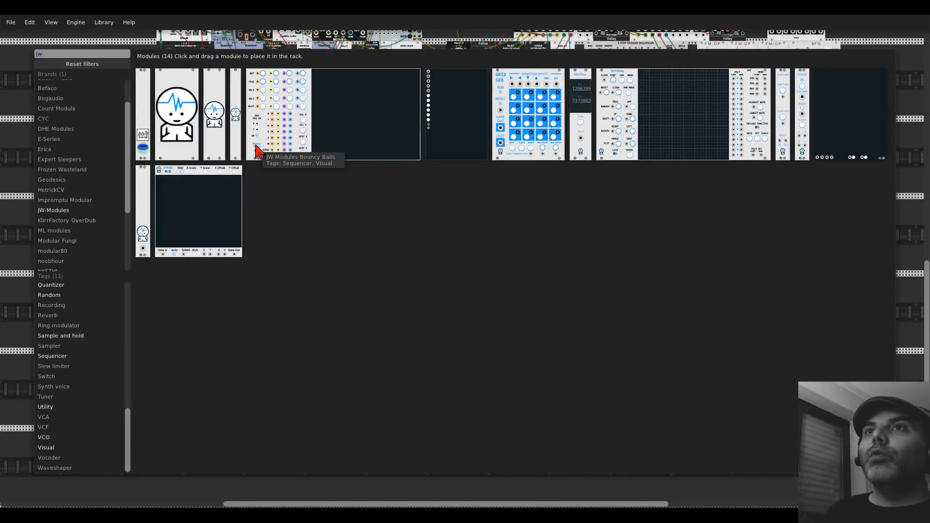
{"action": "left_click", "coordinate": [446, 107]}
{"action": "left_click_drag", "start_coordinate": [447, 107], "coordinate": [337, 284]}
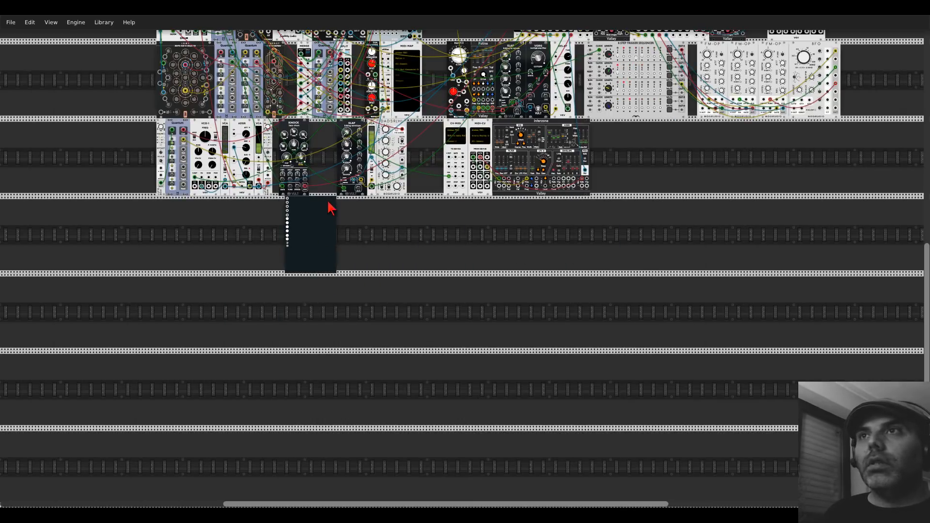
{"action": "left_click_drag", "start_coordinate": [336, 206], "coordinate": [581, 234]}
Step: Add the DHE Modules Blossom LFO directly in front of the widened scope
{"action": "right_click", "coordinate": [252, 237]}
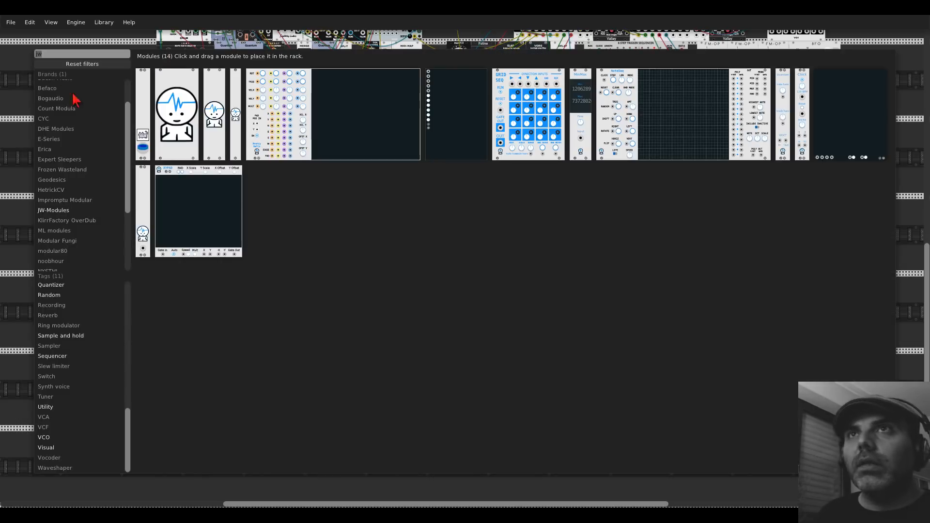
{"action": "left_click", "coordinate": [57, 63]}
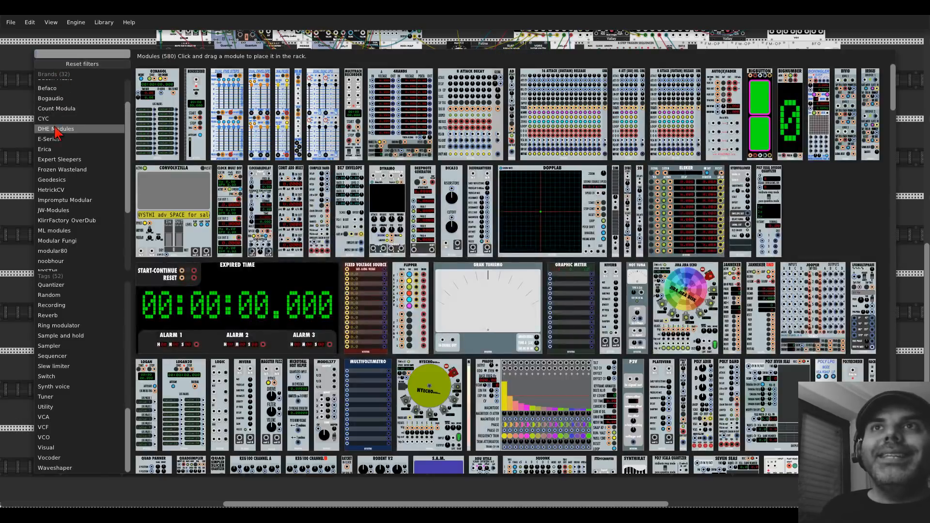
{"action": "left_click", "coordinate": [56, 130]}
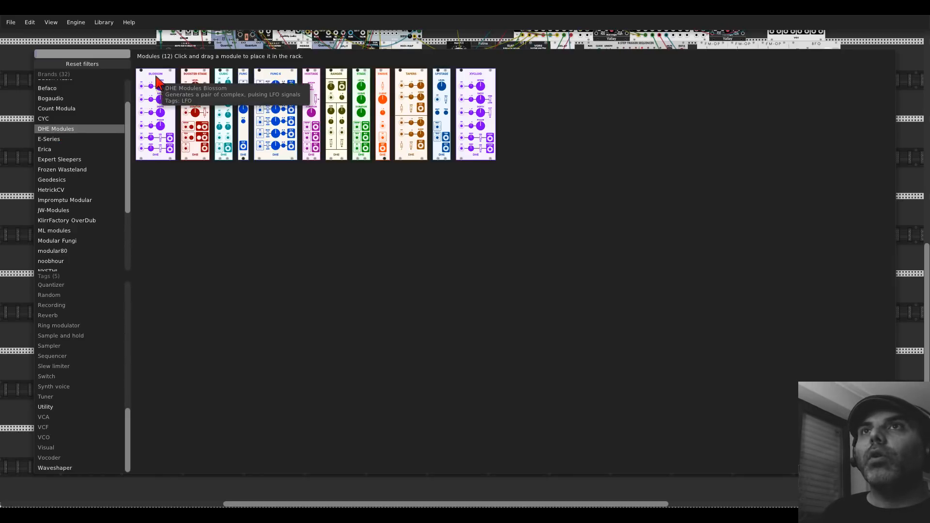
{"action": "left_click", "coordinate": [155, 111]}
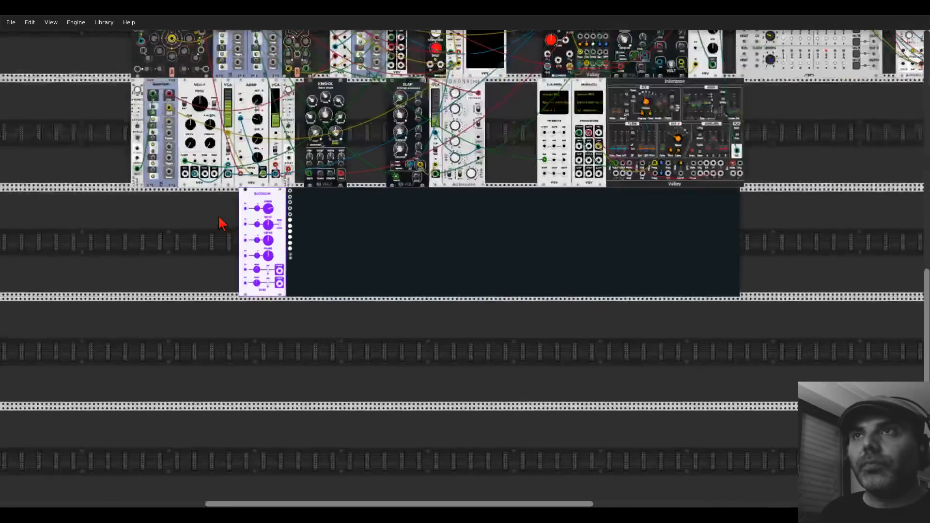
Step: Patch Blossom's X OUT and Y OUT to the first and second inputs of the scope
{"action": "scroll", "coordinate": [222, 222], "scroll_direction": "up", "scroll_amount": 5}
{"action": "left_click_drag", "start_coordinate": [262, 254], "coordinate": [267, 204]}
{"action": "left_click_drag", "start_coordinate": [377, 167], "coordinate": [378, 169]}
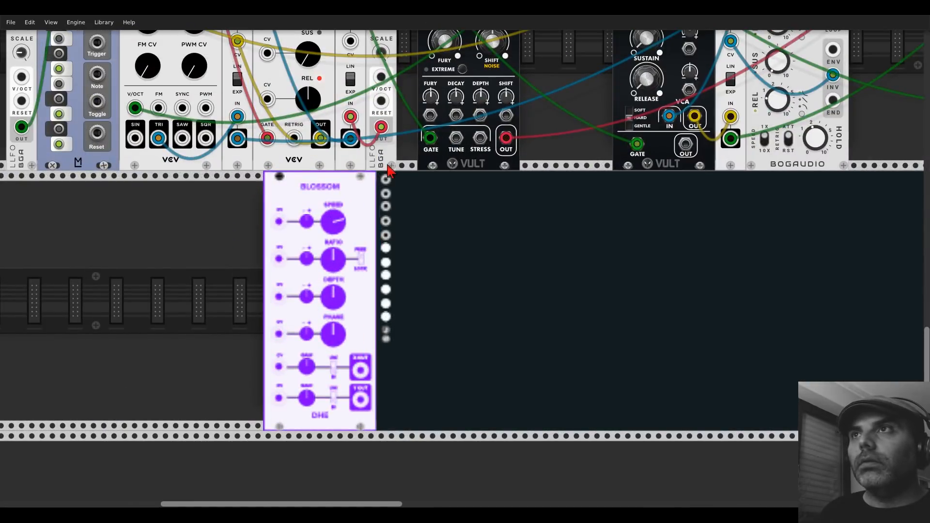
{"action": "left_click_drag", "start_coordinate": [359, 400], "coordinate": [384, 192]}
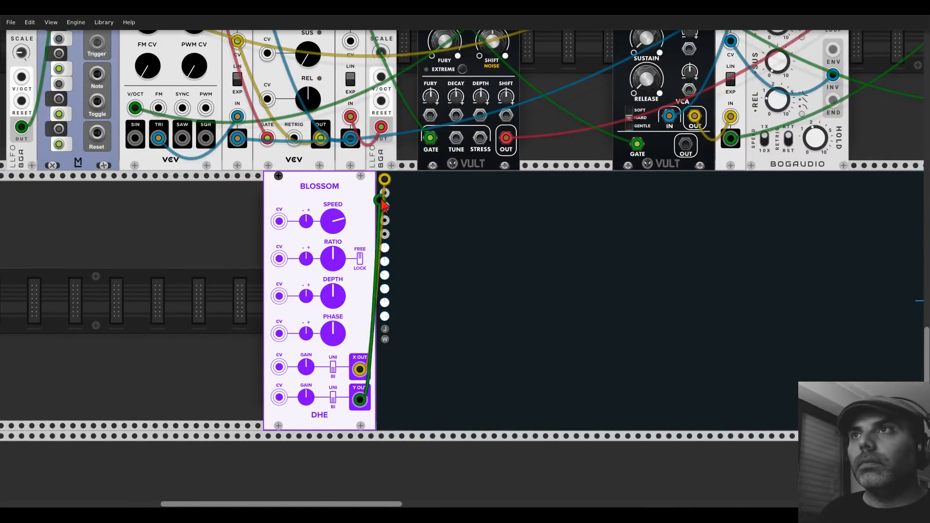
{"action": "scroll", "coordinate": [477, 286], "scroll_direction": "down", "scroll_amount": 2}
{"action": "scroll", "coordinate": [478, 278], "scroll_direction": "down", "scroll_amount": 3}
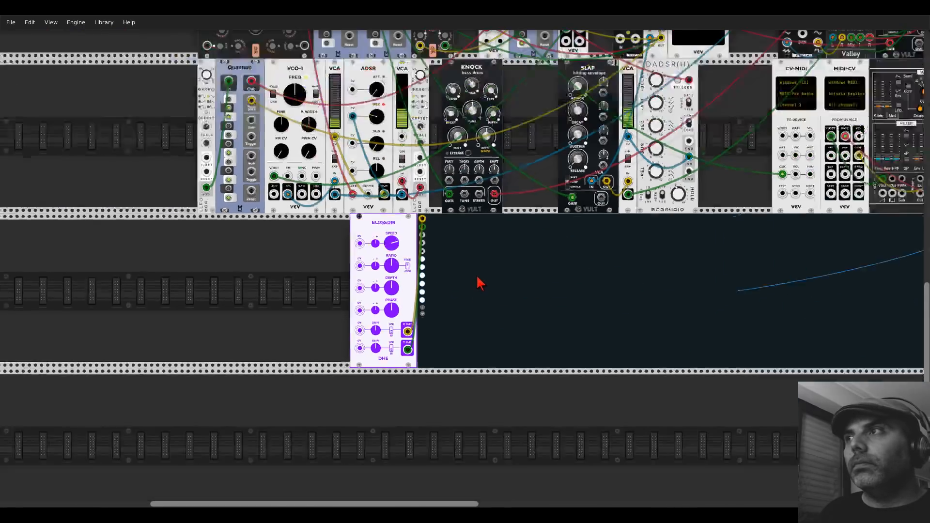
Step: Turn down Blossom's RATIO to reshape the figure it draws on the scope
{"action": "left_click_drag", "start_coordinate": [511, 269], "coordinate": [371, 270]}
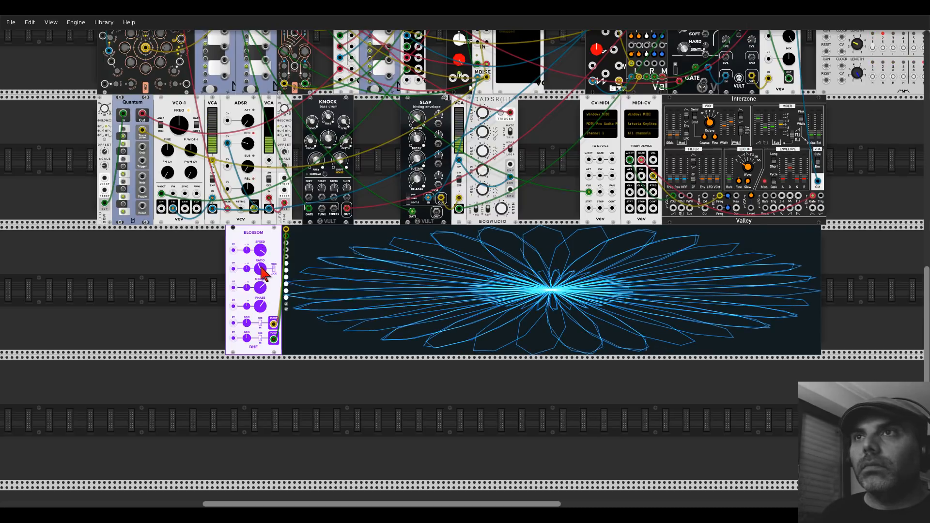
{"action": "left_click_drag", "start_coordinate": [261, 267], "coordinate": [261, 278]}
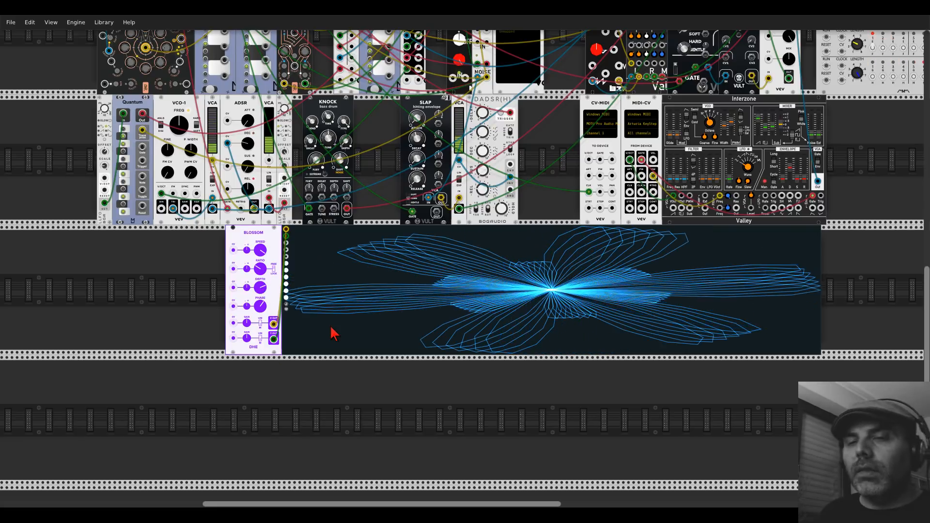
Step: Duplicate the wide scope and place the copy in the empty row directly beneath the original
{"action": "key", "text": "ctrl+d"}
{"action": "left_click_drag", "start_coordinate": [216, 376], "coordinate": [387, 378]}
Step: Add the DHE Modules Xycloid in front of the lower scope and patch its X OUT and Y OUT to the scope's first two inputs
{"action": "right_click", "coordinate": [238, 376]}
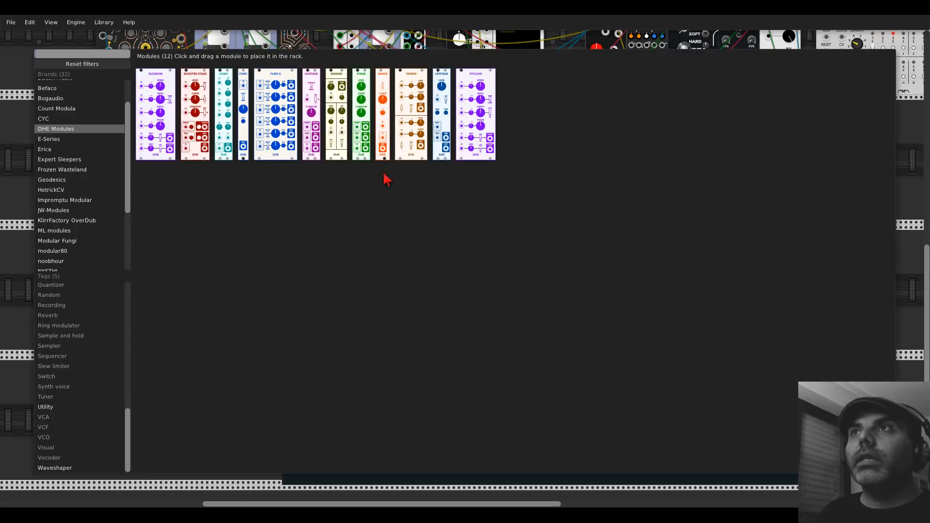
{"action": "left_click", "coordinate": [467, 116]}
{"action": "left_click_drag", "start_coordinate": [389, 212], "coordinate": [276, 400]}
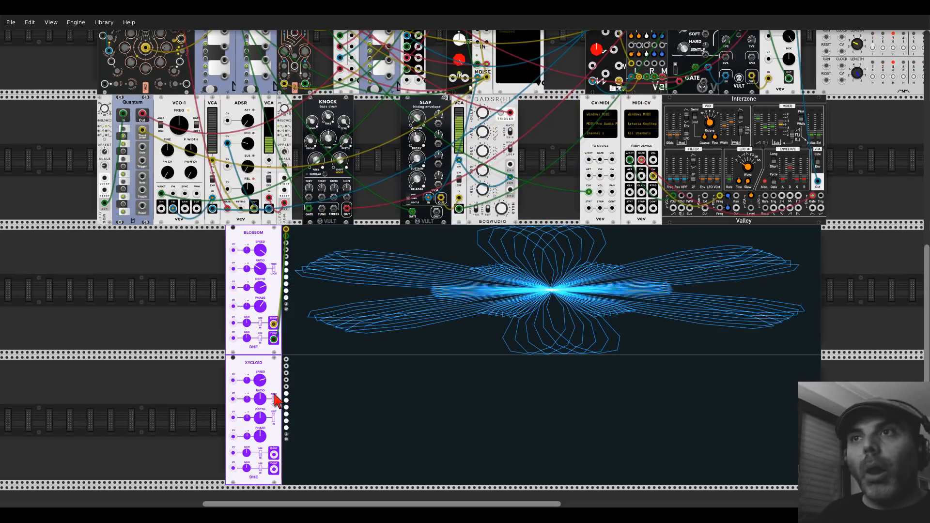
{"action": "mouse_move", "coordinate": [274, 454]}
{"action": "left_mouse_down"}
{"action": "mouse_move", "coordinate": [286, 368]}
{"action": "mouse_move", "coordinate": [273, 469]}
{"action": "left_mouse_up"}
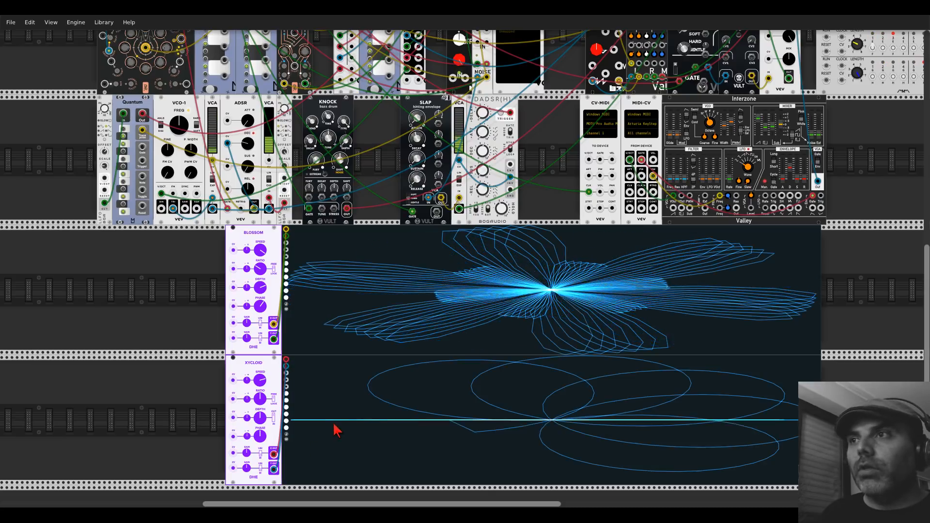
Step: Look over the rack, inspect both scope displays up close, and save the patch
{"action": "scroll", "coordinate": [366, 386], "scroll_direction": "down", "scroll_amount": 2, "text": "ctrl"}
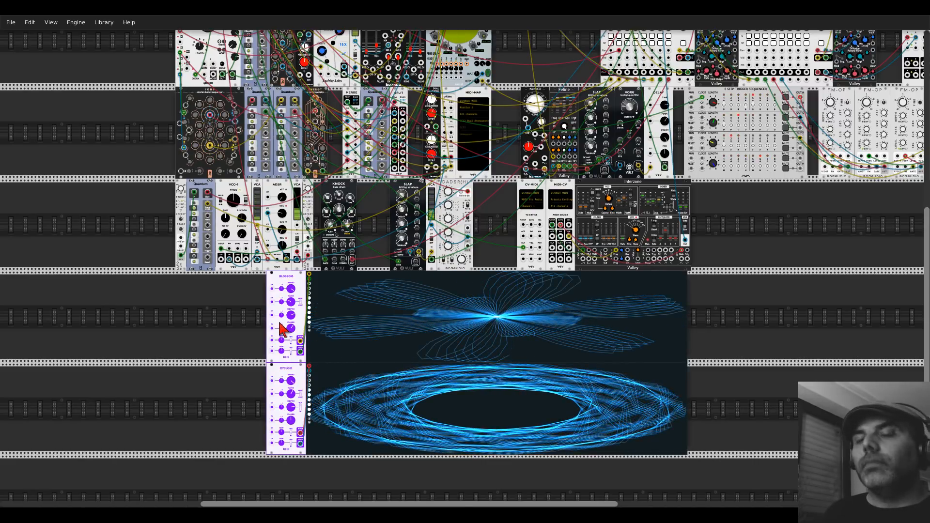
{"action": "scroll", "coordinate": [282, 329], "scroll_direction": "down", "scroll_amount": 3}
{"action": "scroll", "coordinate": [607, 275], "scroll_direction": "up", "scroll_amount": 2}
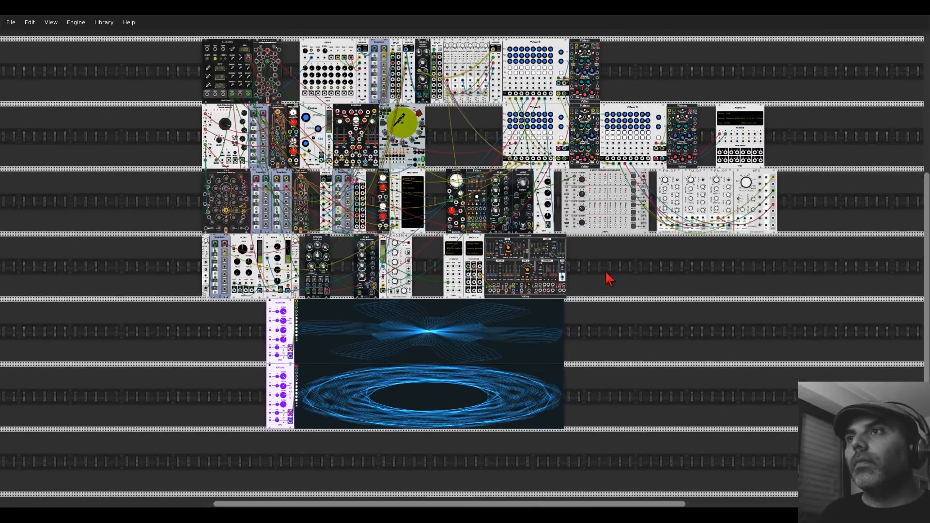
{"action": "left_click_drag", "start_coordinate": [609, 278], "coordinate": [679, 309]}
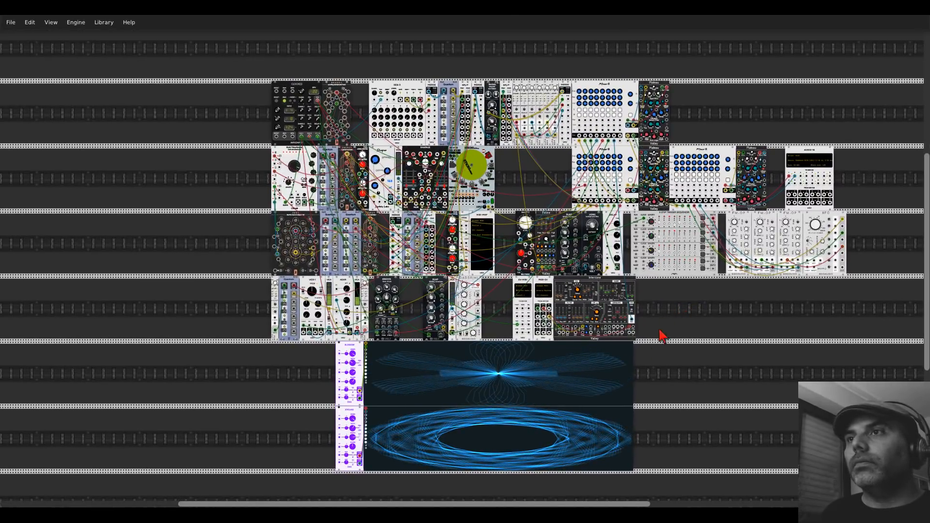
{"action": "scroll", "coordinate": [527, 409], "scroll_direction": "up", "scroll_amount": 6}
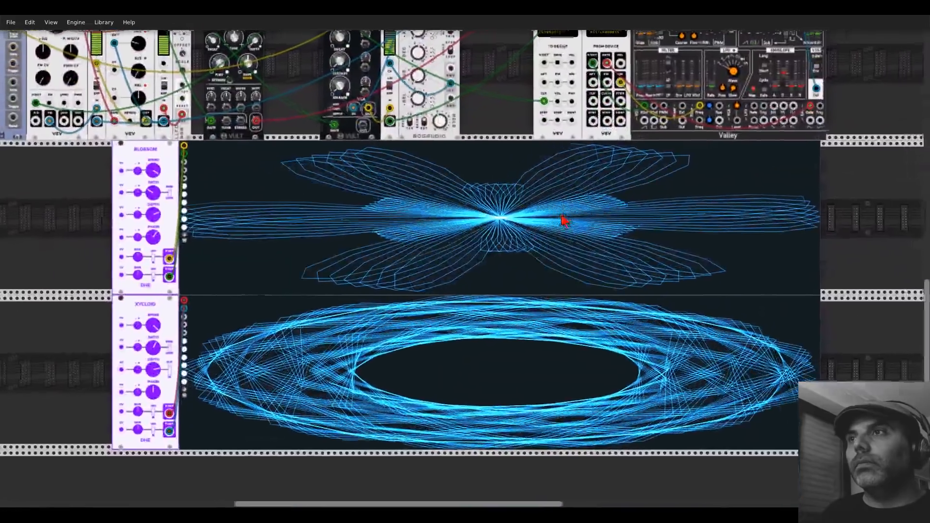
{"action": "scroll", "coordinate": [539, 229], "scroll_direction": "up", "scroll_amount": 5}
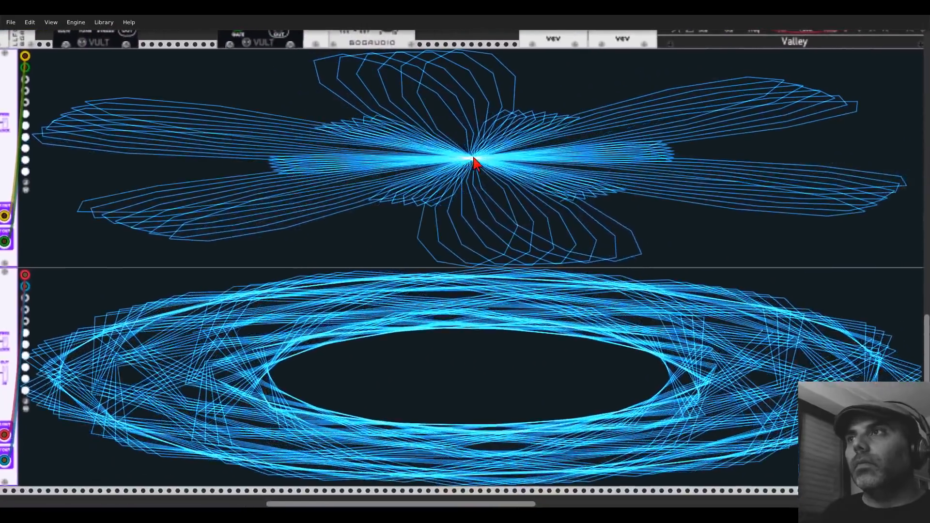
{"action": "left_click_drag", "start_coordinate": [474, 157], "coordinate": [481, 158]}
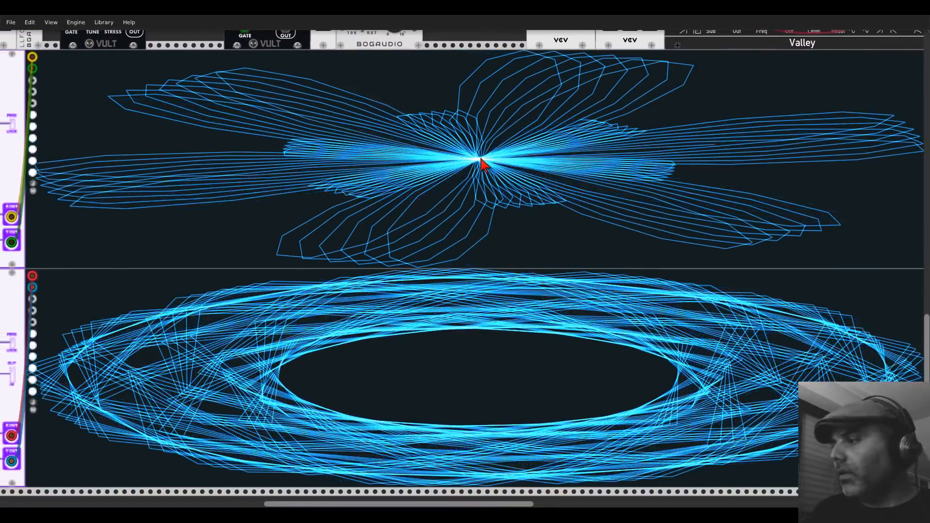
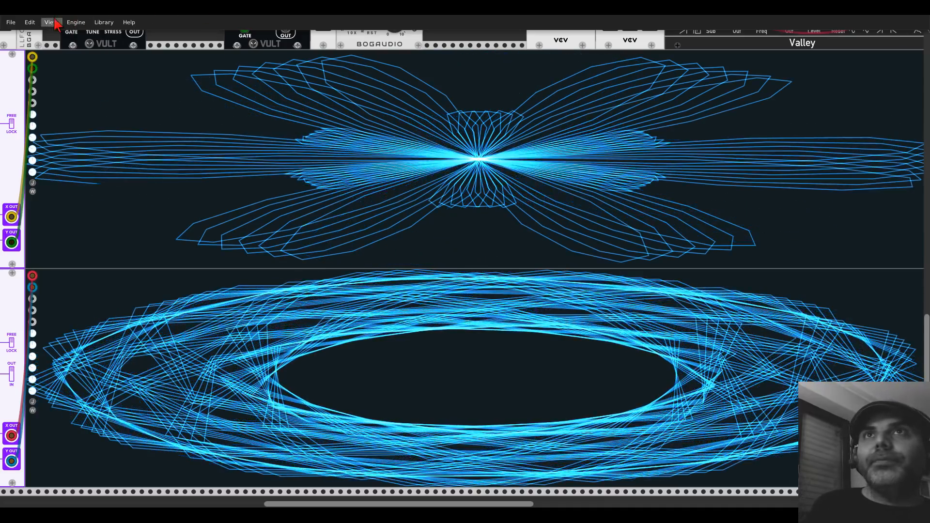
{"action": "left_click", "coordinate": [14, 22]}
{"action": "left_click", "coordinate": [21, 52]}
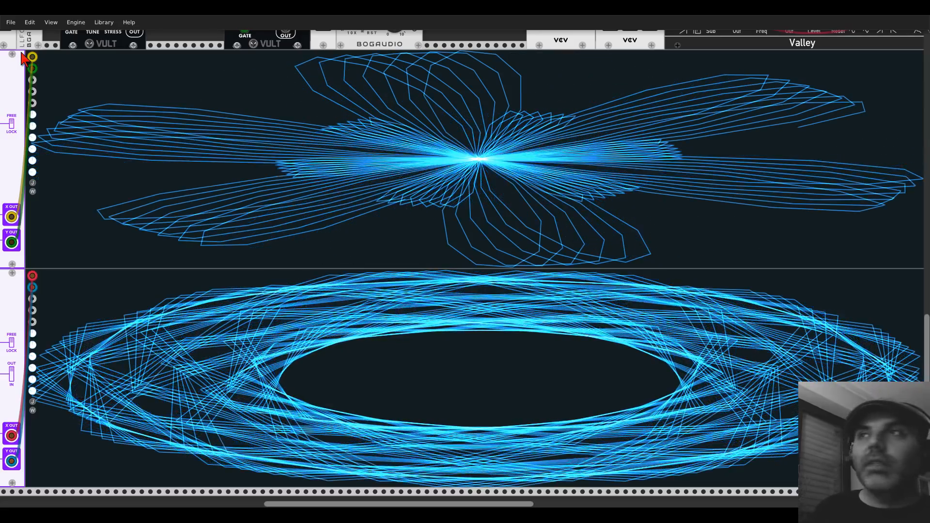
Step: Bring Xycloid's PHASE and RATIO to their centre positions and reduce the X output's GAIN to narrow the figure
{"action": "scroll", "coordinate": [335, 209], "scroll_direction": "down", "scroll_amount": 6, "text": "ctrl"}
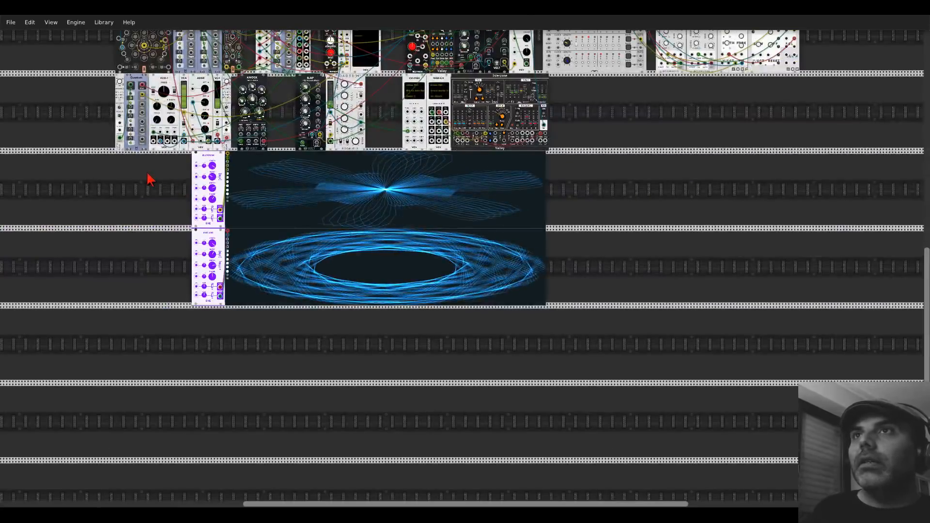
{"action": "scroll", "coordinate": [208, 312], "scroll_direction": "up", "scroll_amount": 2, "text": "ctrl"}
{"action": "scroll", "coordinate": [221, 320], "scroll_direction": "up", "scroll_amount": 3, "text": "ctrl"}
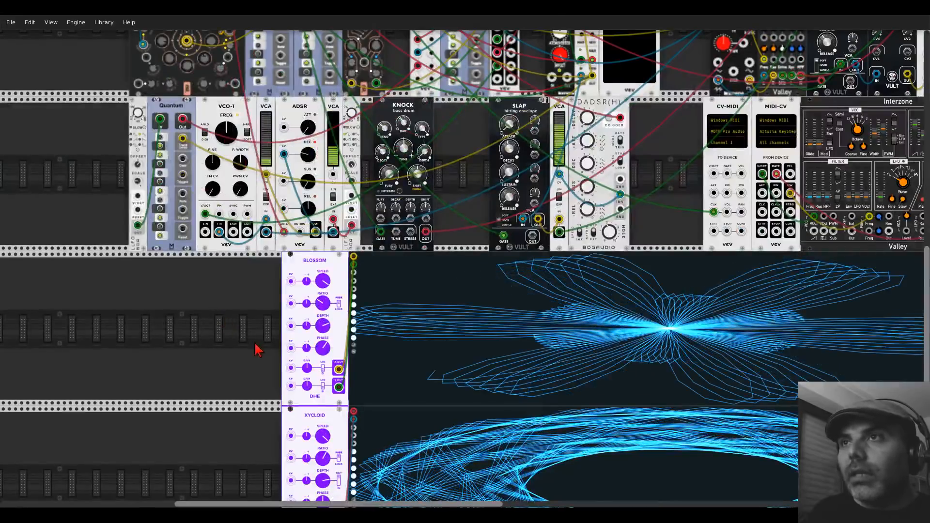
{"action": "scroll", "coordinate": [242, 320], "scroll_direction": "down", "scroll_amount": 2}
{"action": "scroll", "coordinate": [232, 296], "scroll_direction": "right", "scroll_amount": 2}
{"action": "scroll", "coordinate": [220, 286], "scroll_direction": "up", "scroll_amount": 1, "text": "ctrl"}
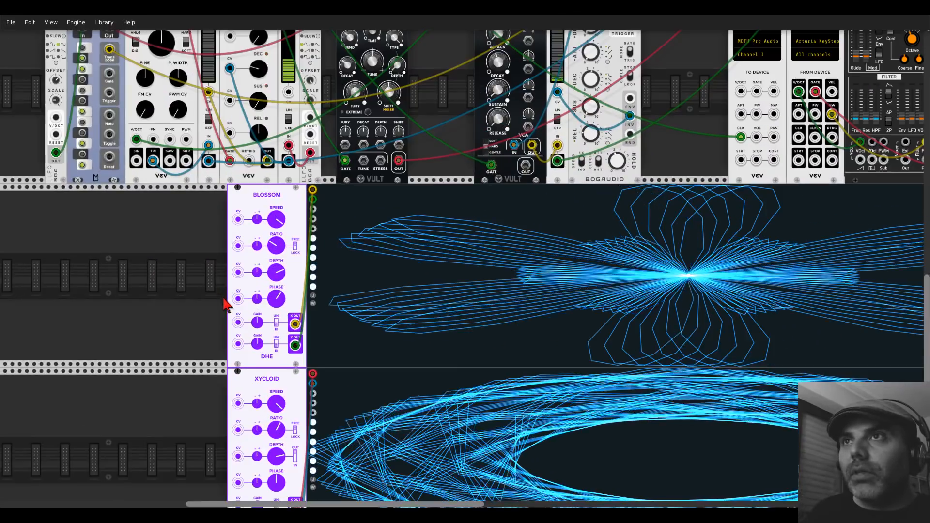
{"action": "scroll", "coordinate": [224, 305], "scroll_direction": "down", "scroll_amount": 3}
{"action": "scroll", "coordinate": [193, 245], "scroll_direction": "right", "scroll_amount": 2}
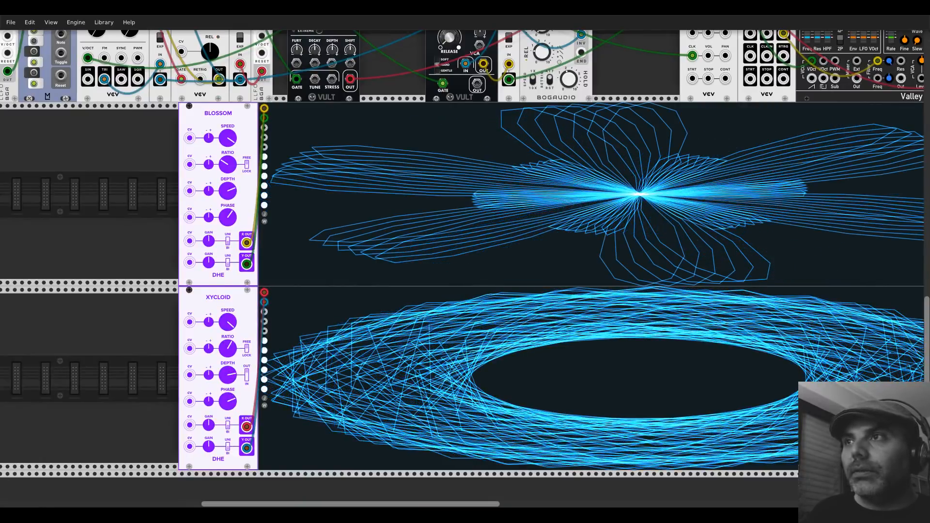
{"action": "left_click_drag", "start_coordinate": [229, 400], "coordinate": [230, 393]}
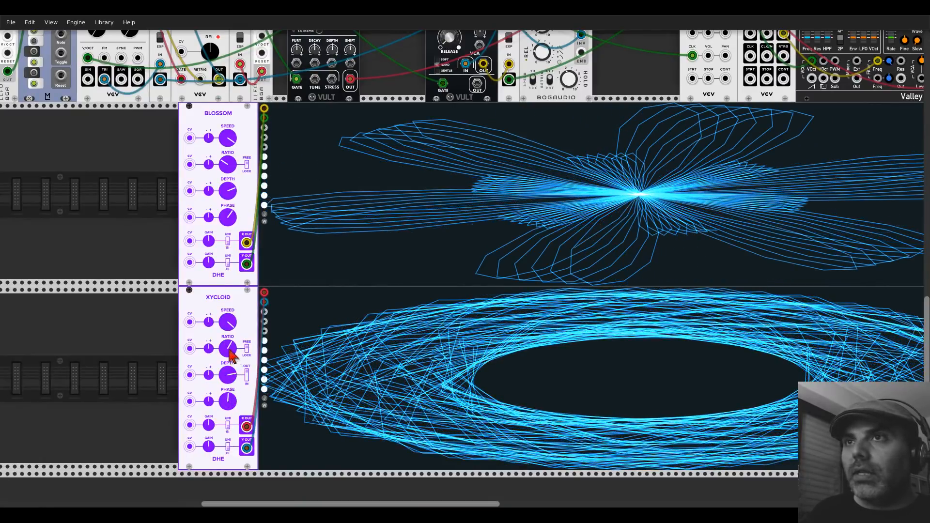
{"action": "left_click_drag", "start_coordinate": [229, 349], "coordinate": [230, 388]}
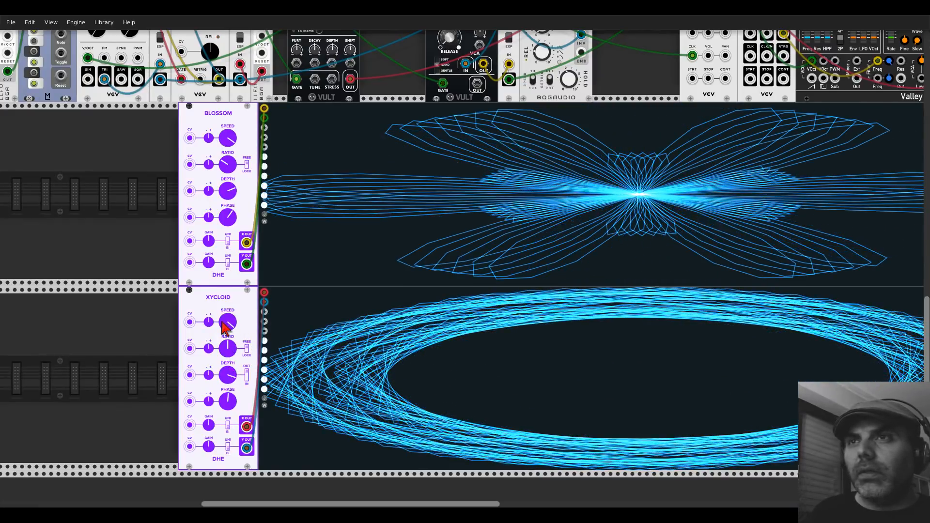
{"action": "left_click_drag", "start_coordinate": [208, 424], "coordinate": [208, 418]}
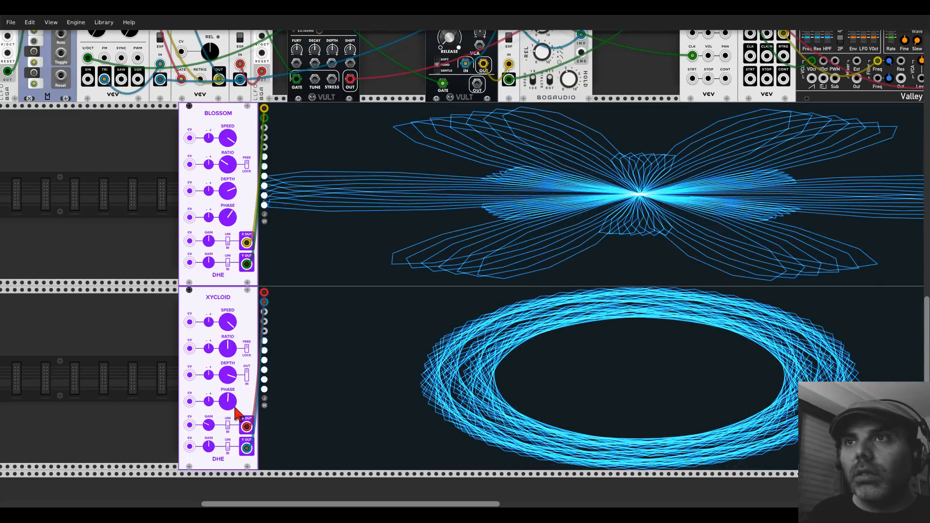
Step: Try a higher PHASE on Xycloid, reset it to centre, and lower DEPTH to slightly below its midpoint
{"action": "left_click_drag", "start_coordinate": [228, 402], "coordinate": [228, 346]}
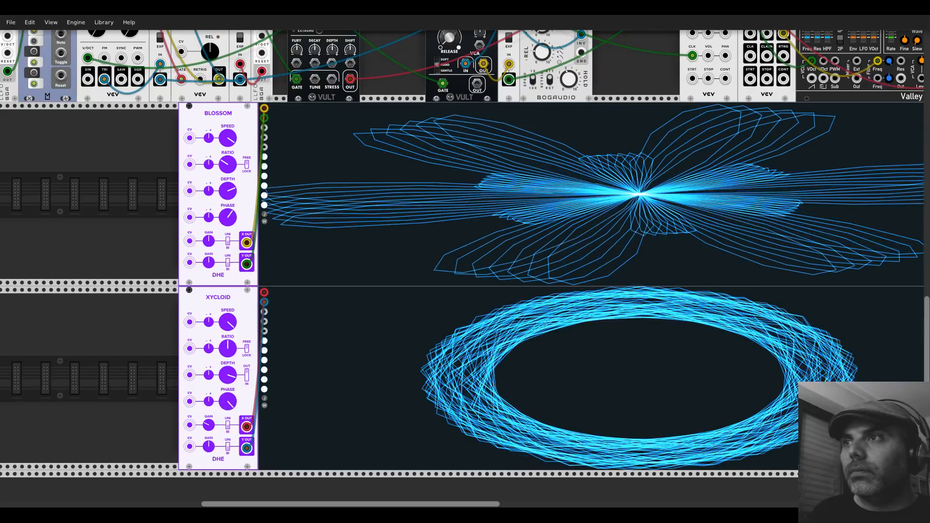
{"action": "double_click", "coordinate": [229, 402]}
{"action": "left_click_drag", "start_coordinate": [230, 378], "coordinate": [230, 389]}
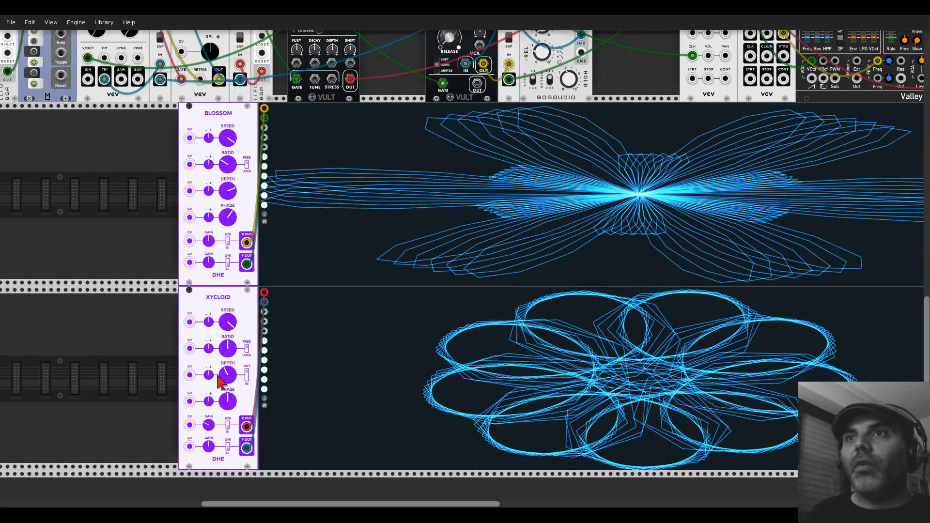
Step: Patch a MIDI-CV output to Xycloid's DEPTH CV input, raise that input's attenuverter, and turn down the DEPTH knob
{"action": "left_click_drag", "start_coordinate": [190, 374], "coordinate": [736, 144]}
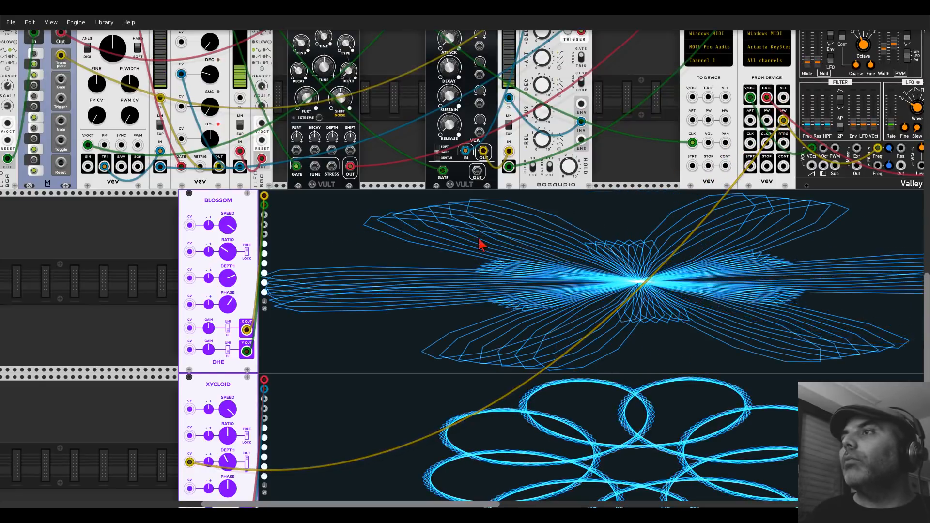
{"action": "scroll", "coordinate": [470, 252], "scroll_direction": "down", "scroll_amount": 5}
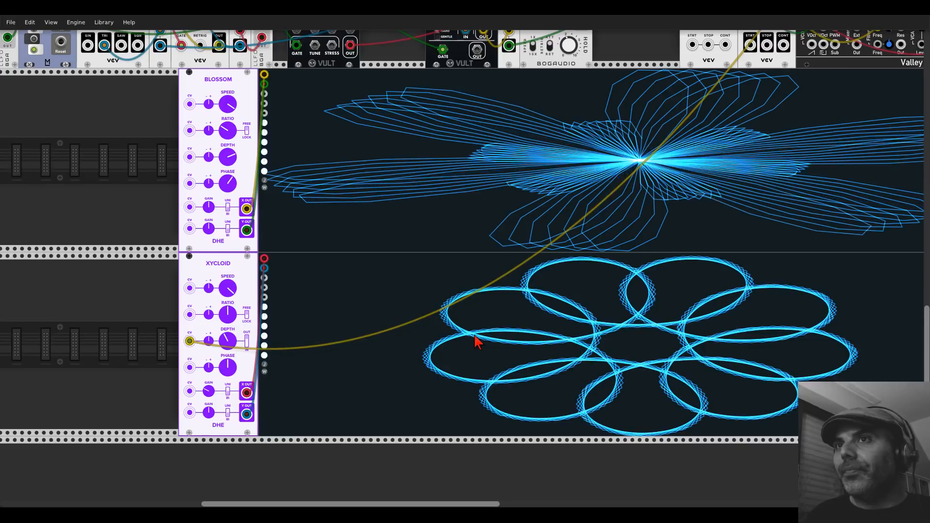
{"action": "left_click_drag", "start_coordinate": [211, 341], "coordinate": [211, 269]}
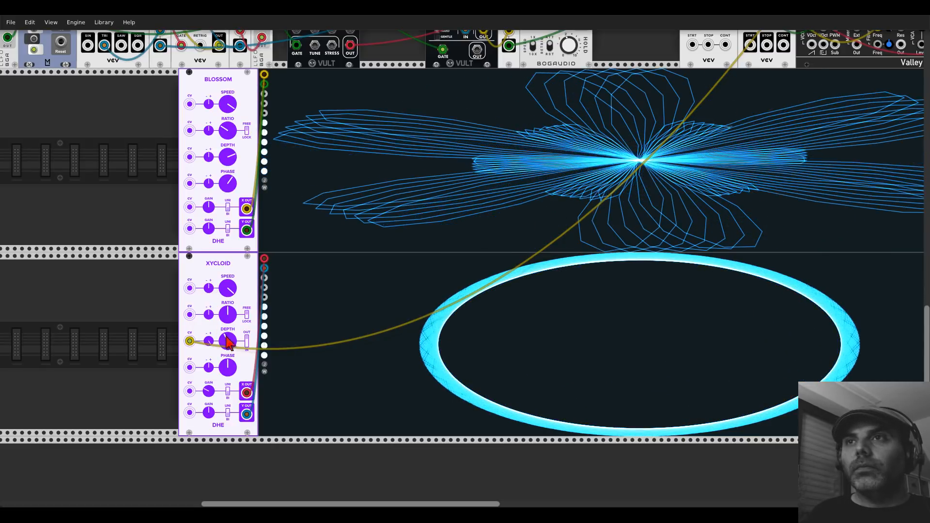
{"action": "left_click_drag", "start_coordinate": [226, 338], "coordinate": [208, 334]}
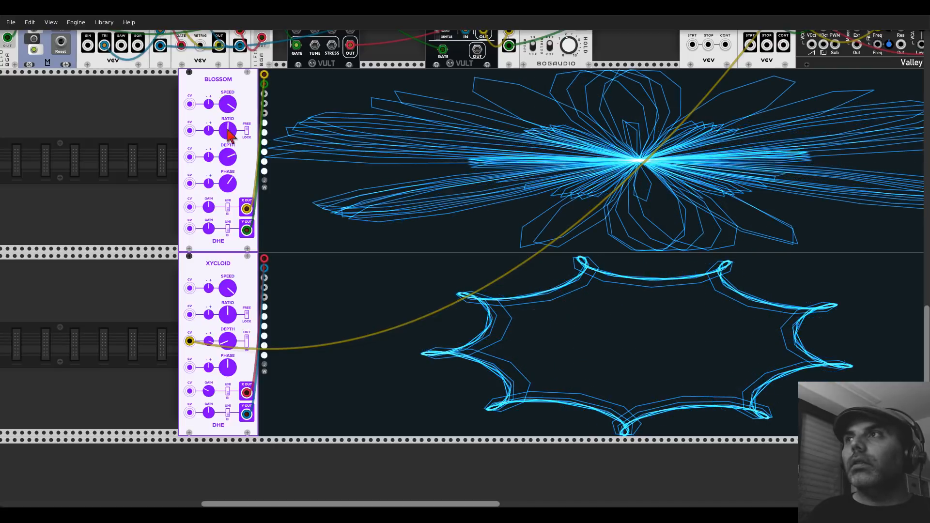
Step: Patch a MIDI-CV output to Blossom's RATIO CV input
{"action": "scroll", "coordinate": [348, 164], "scroll_direction": "up", "scroll_amount": 1}
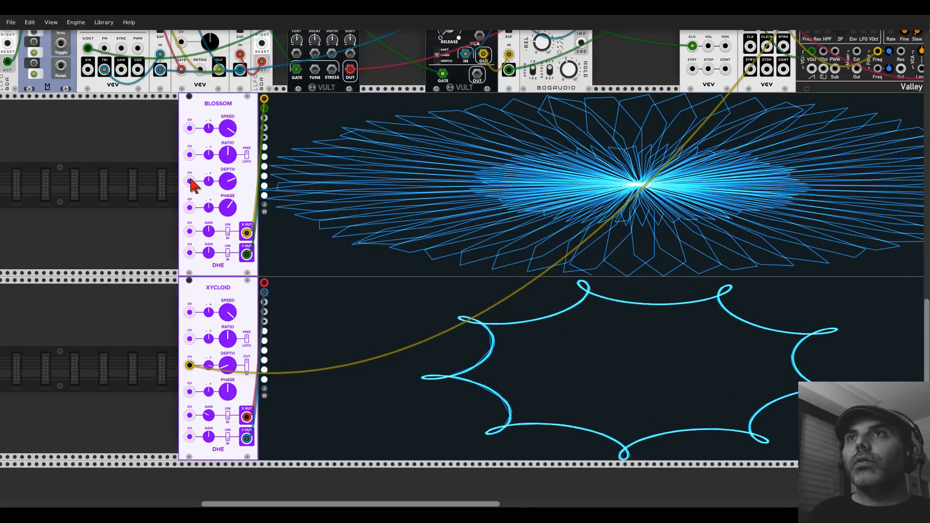
{"action": "left_click_drag", "start_coordinate": [189, 155], "coordinate": [783, 134]}
{"action": "scroll", "coordinate": [790, 87], "scroll_direction": "up", "scroll_amount": 3}
{"action": "scroll", "coordinate": [640, 215], "scroll_direction": "down", "scroll_amount": 2}
Step: Save the patch with the new modulation cables
{"action": "left_click_drag", "start_coordinate": [687, 253], "coordinate": [579, 214]}
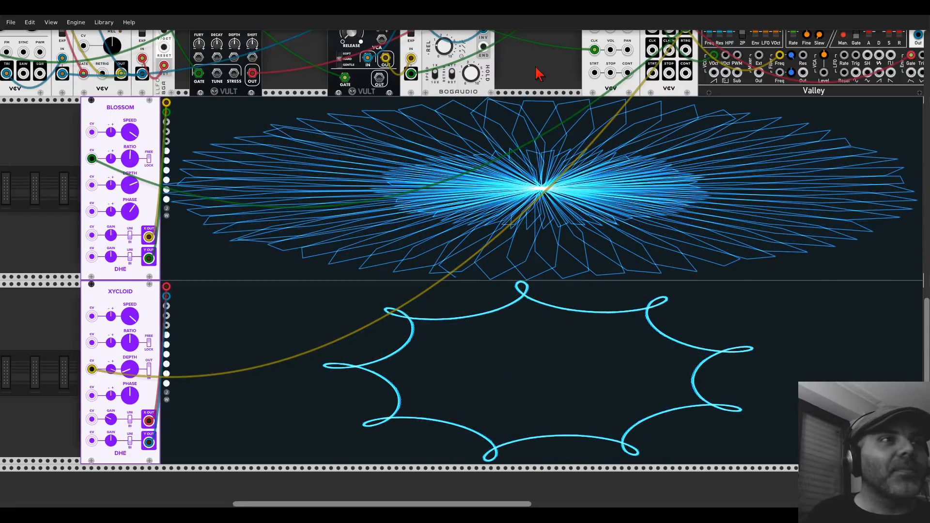
{"action": "left_click", "coordinate": [10, 24]}
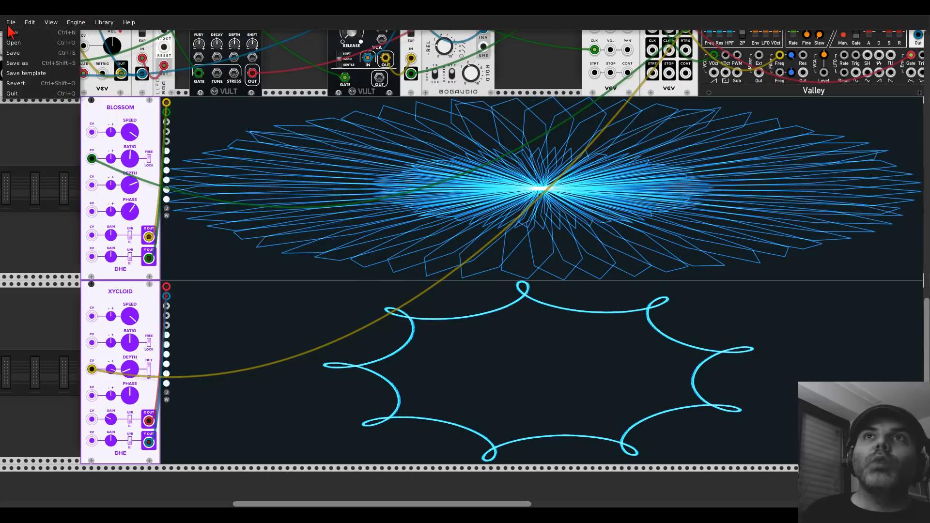
{"action": "left_click", "coordinate": [17, 53]}
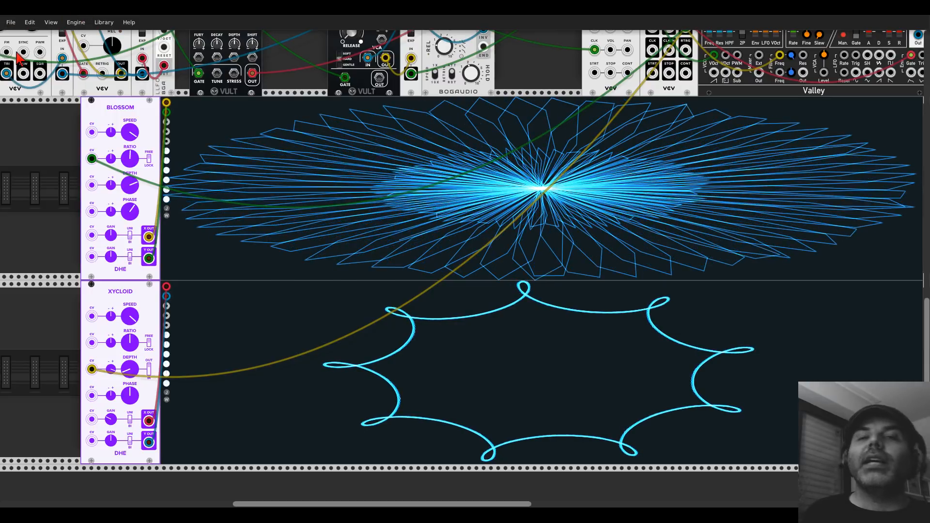